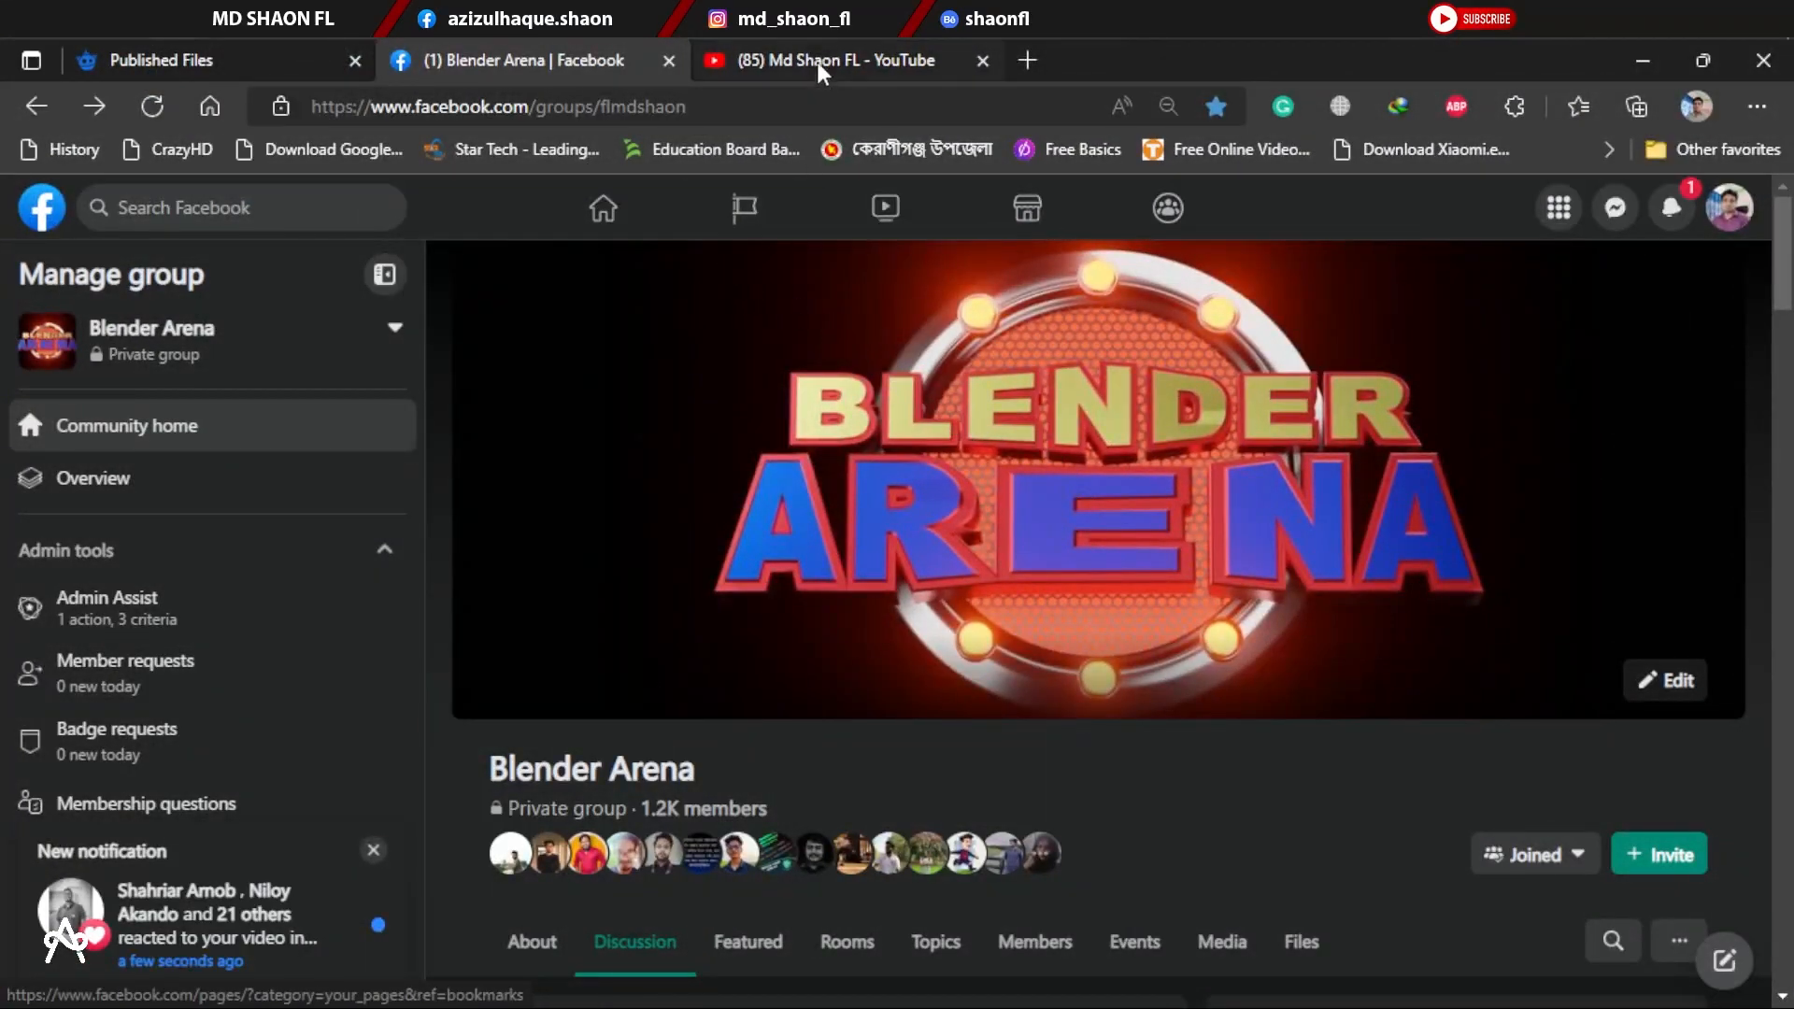
Step: Look over the YouTube channel's video page and the Blender Arena group page on Facebook
click(820, 60)
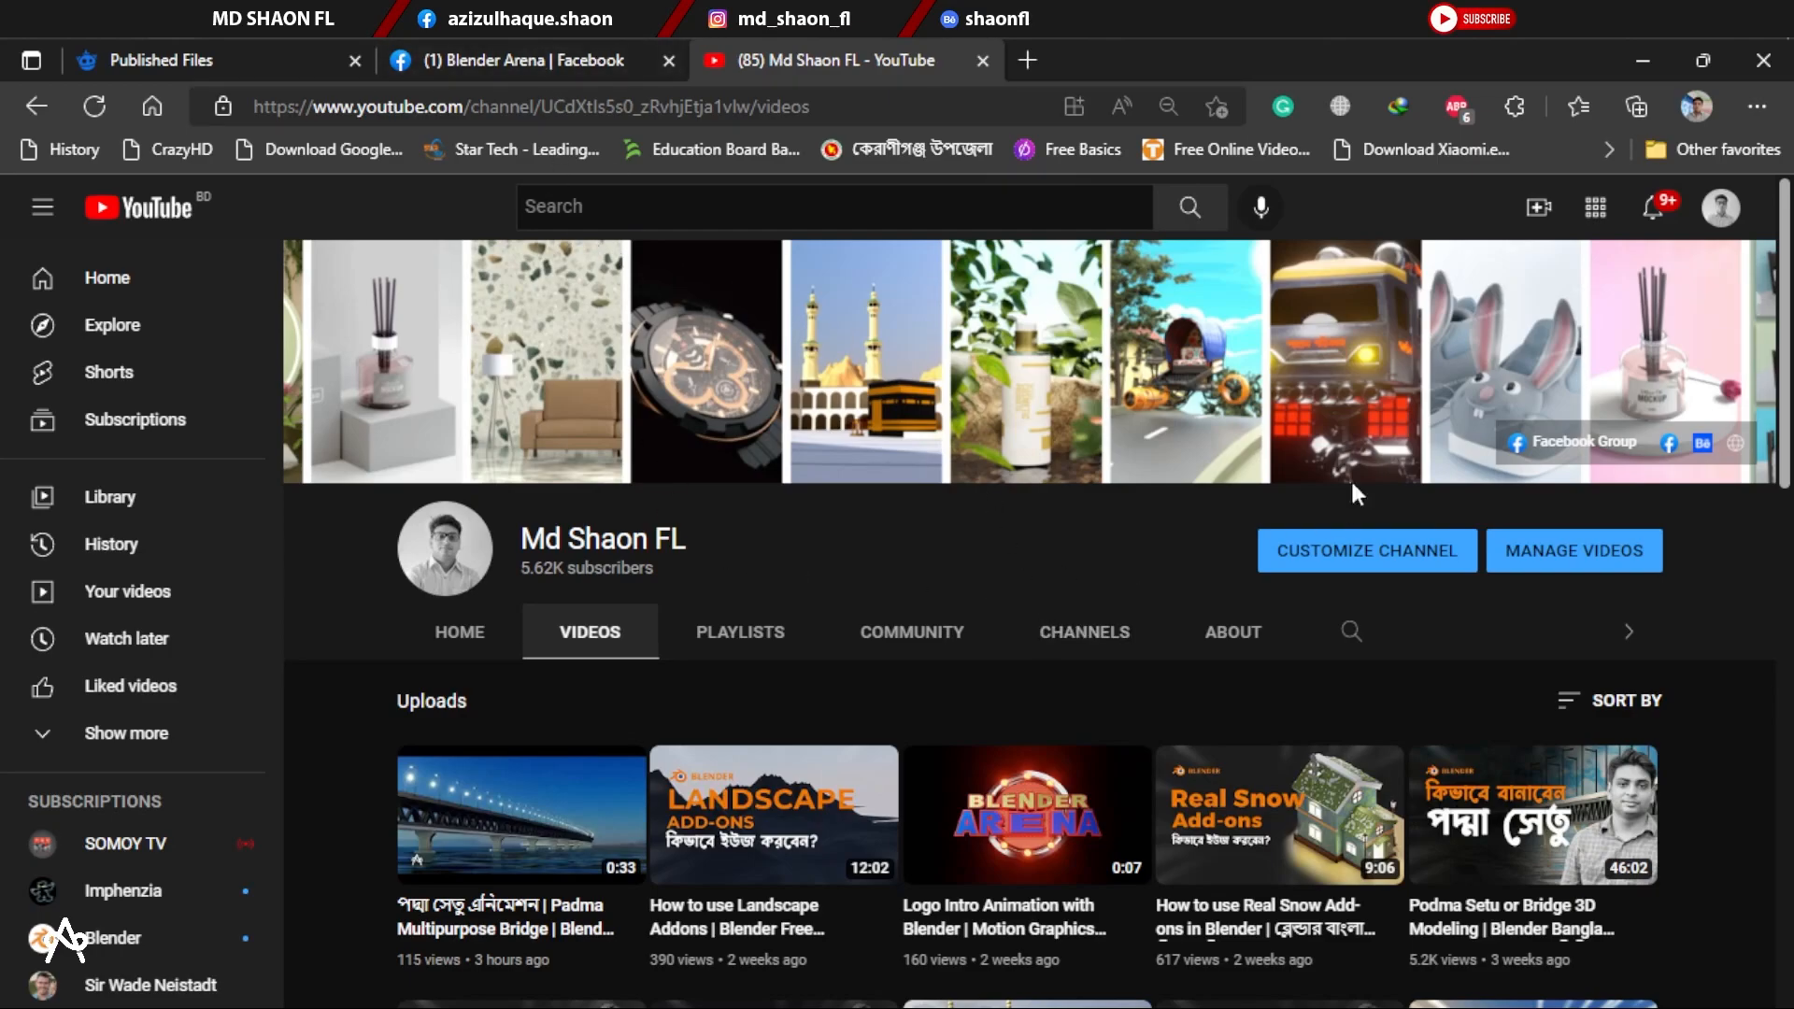
click(504, 64)
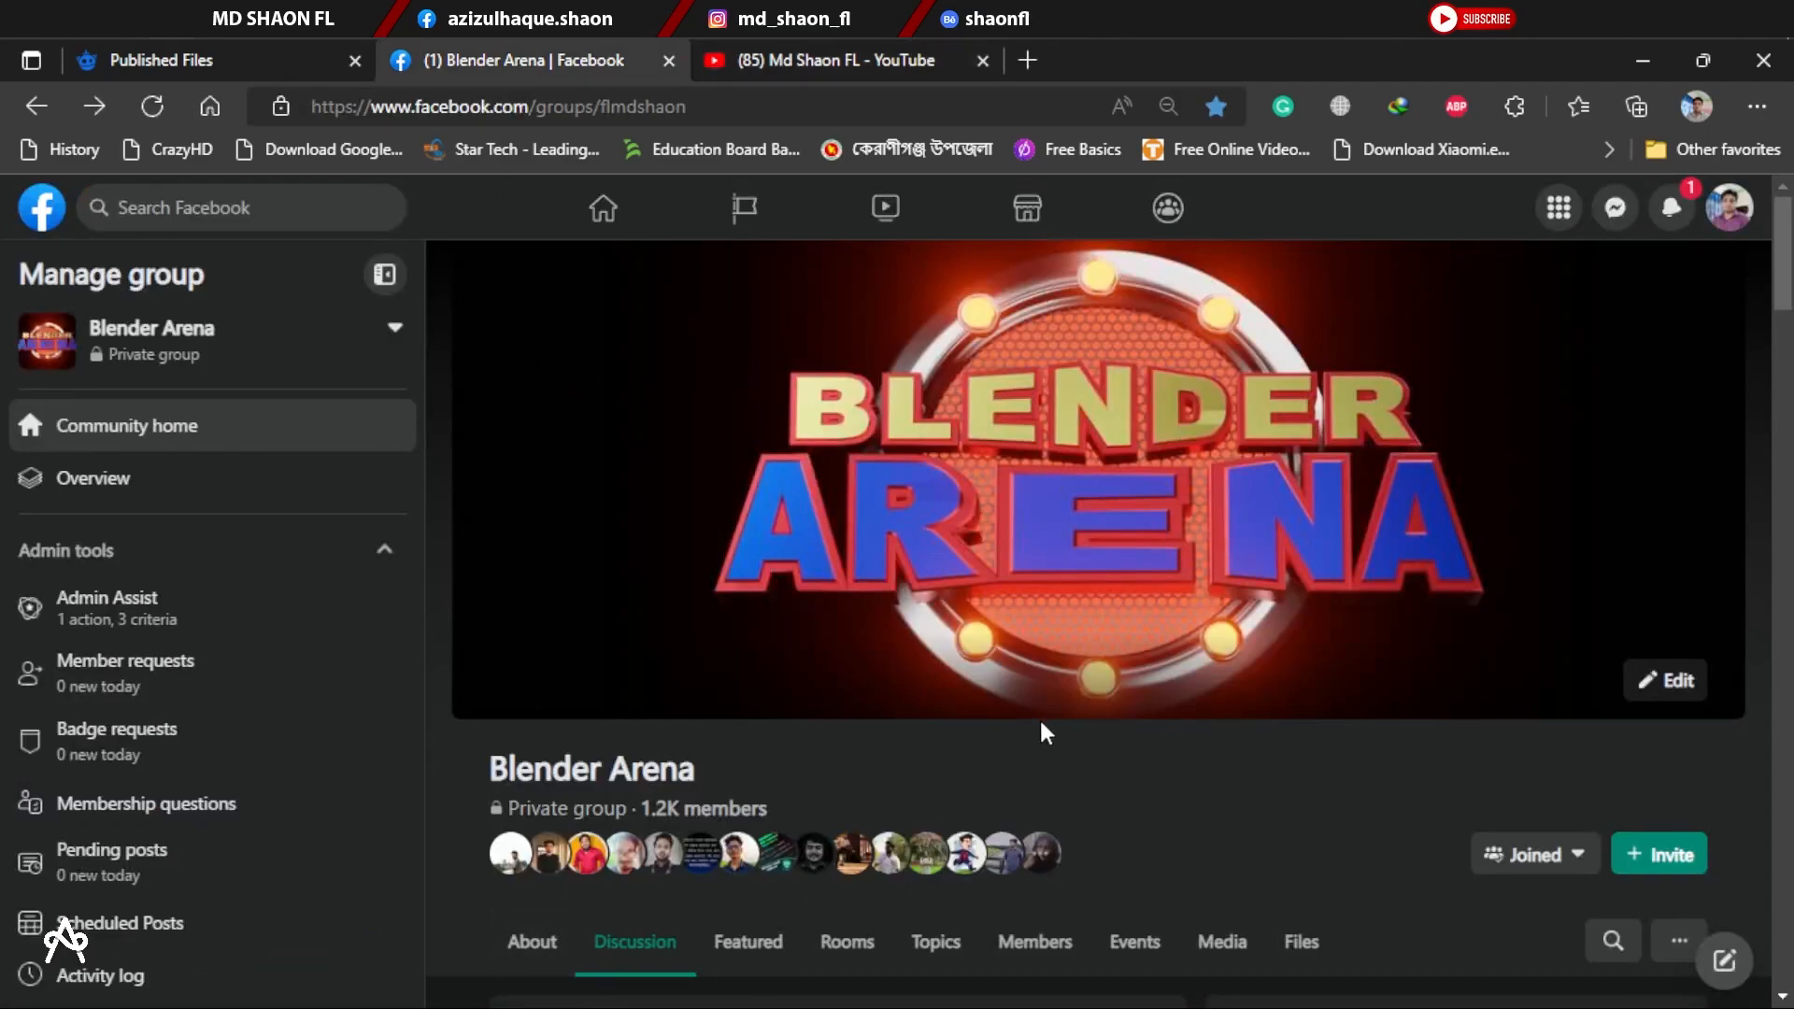
scroll(1046, 734, down, 3)
scroll(1044, 740, up, 3)
click(911, 61)
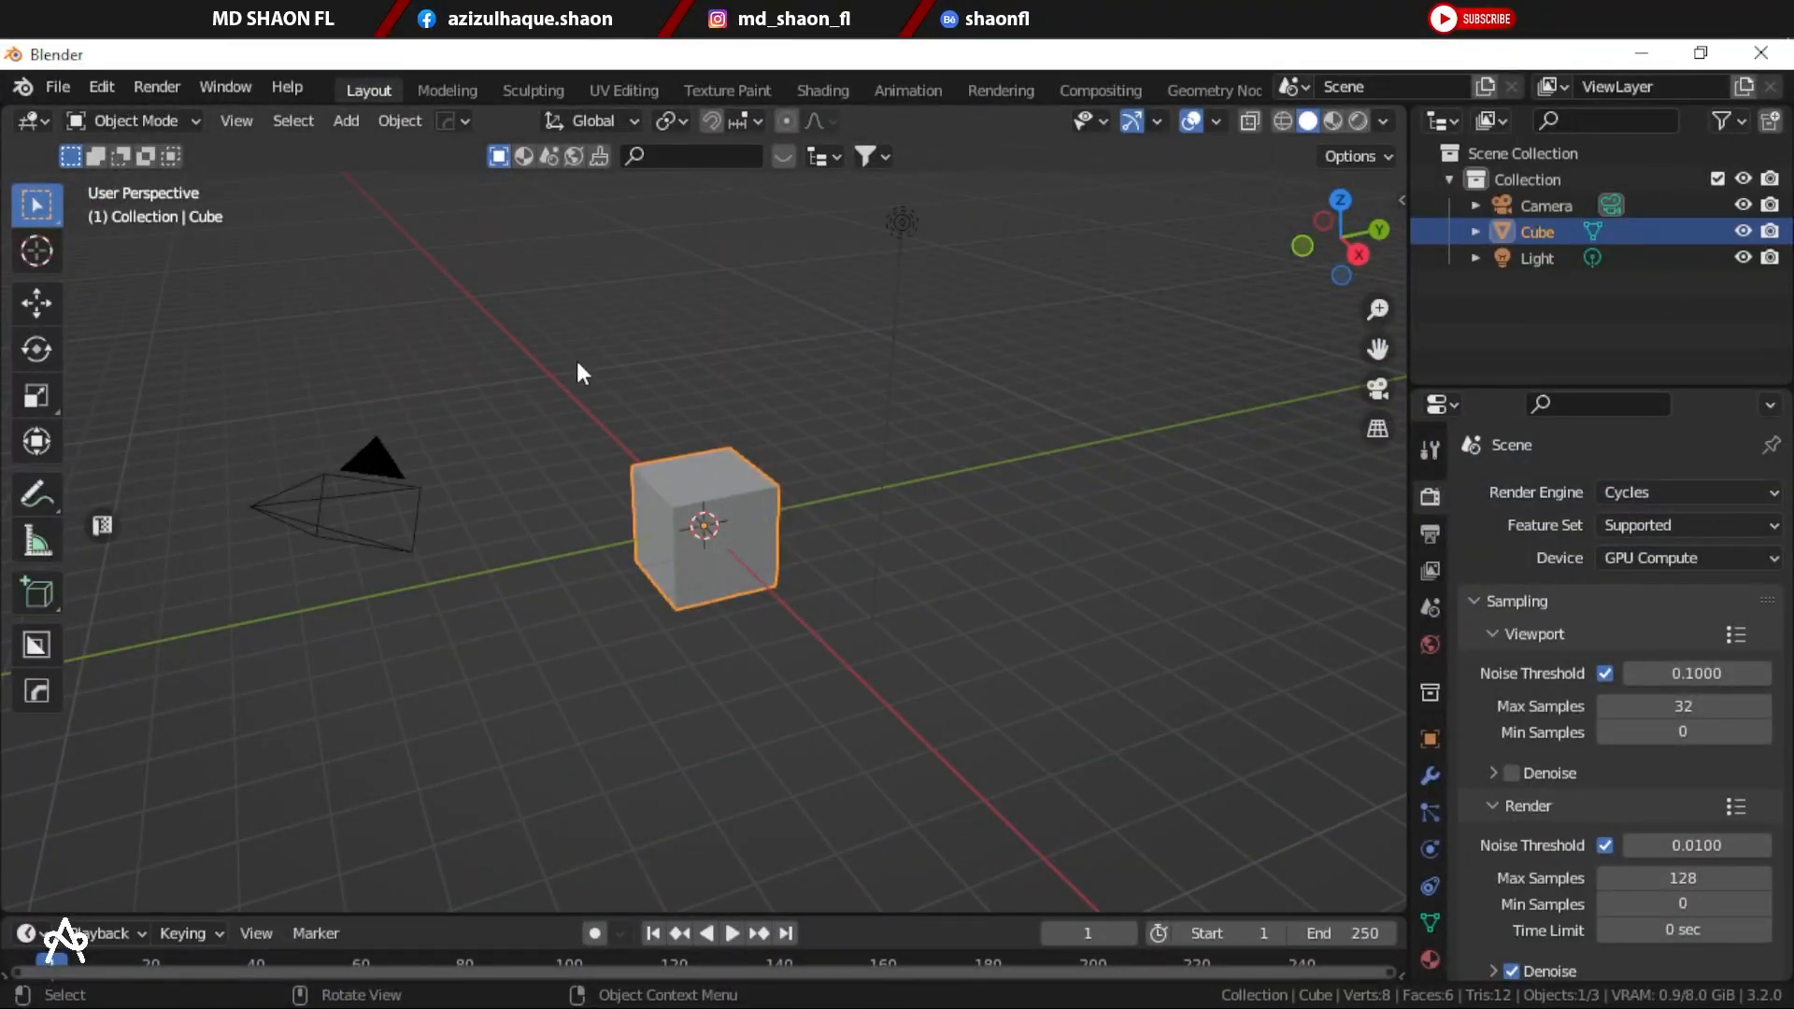
Step: Show the 3D viewport sidebar, and look up the botaniq_full add-on's details in the preferences by searching for "bota"
key(n)
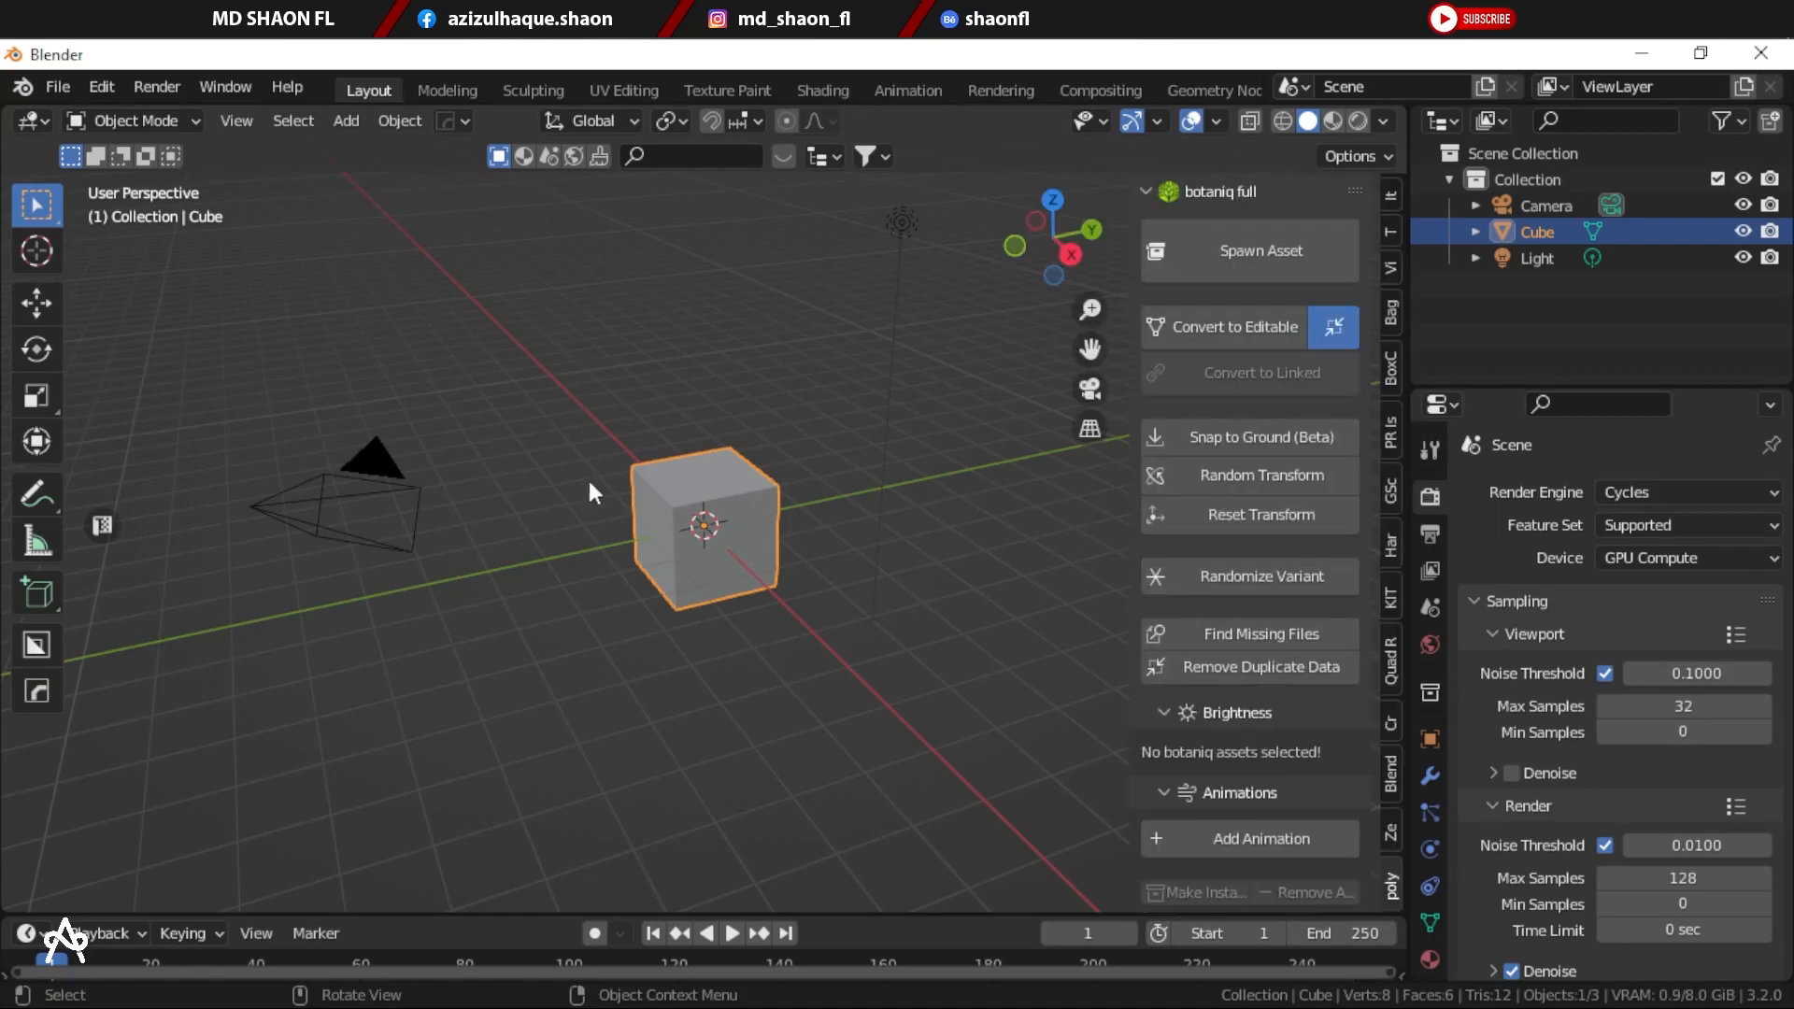
click(101, 88)
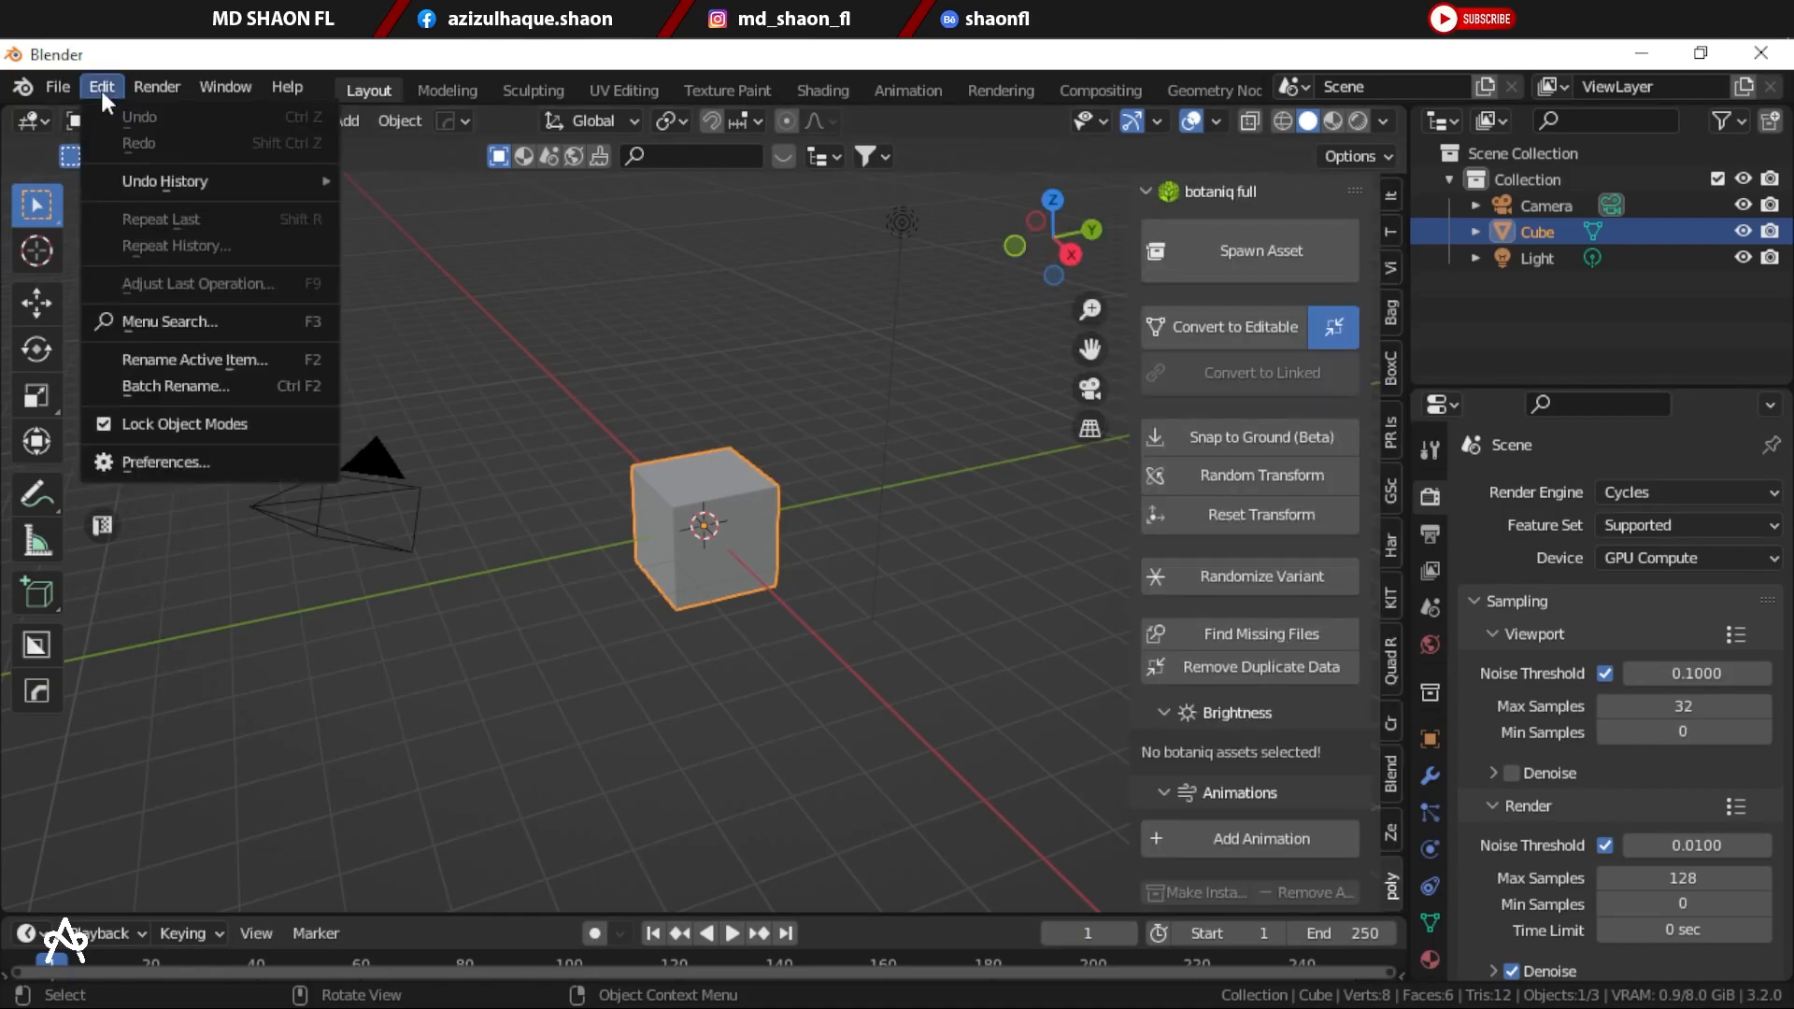
click(163, 463)
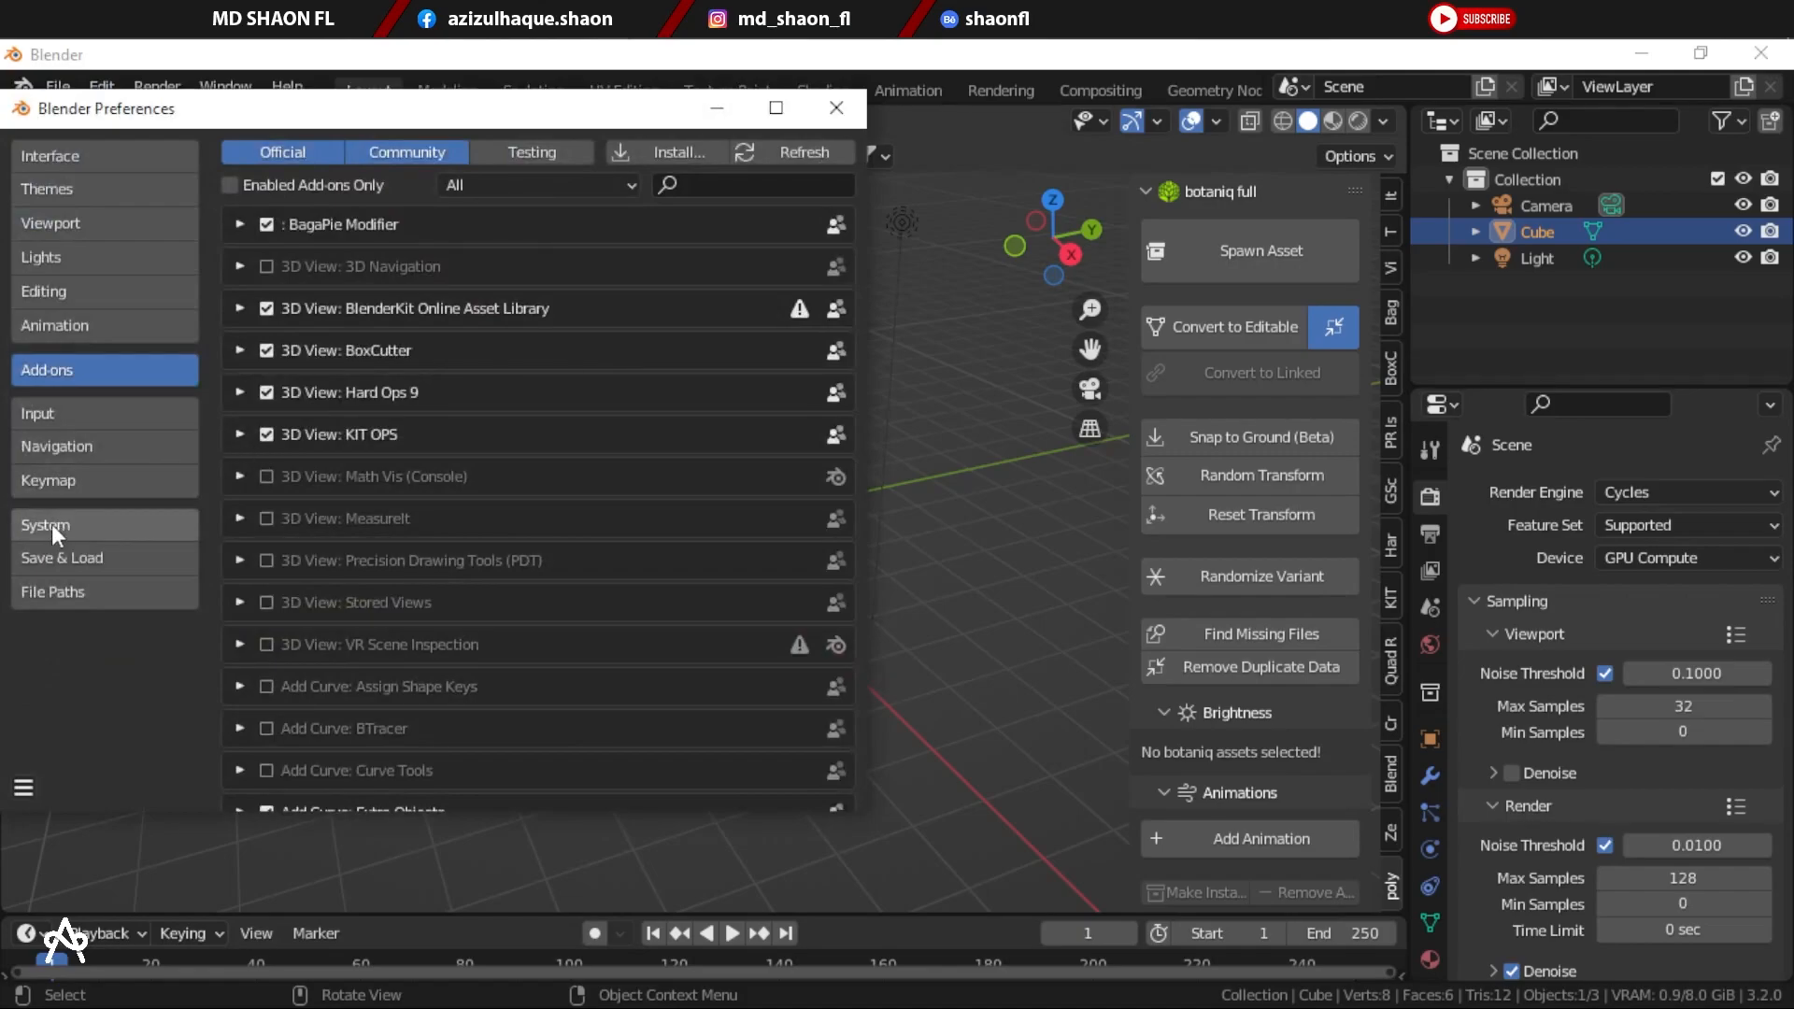
click(699, 190)
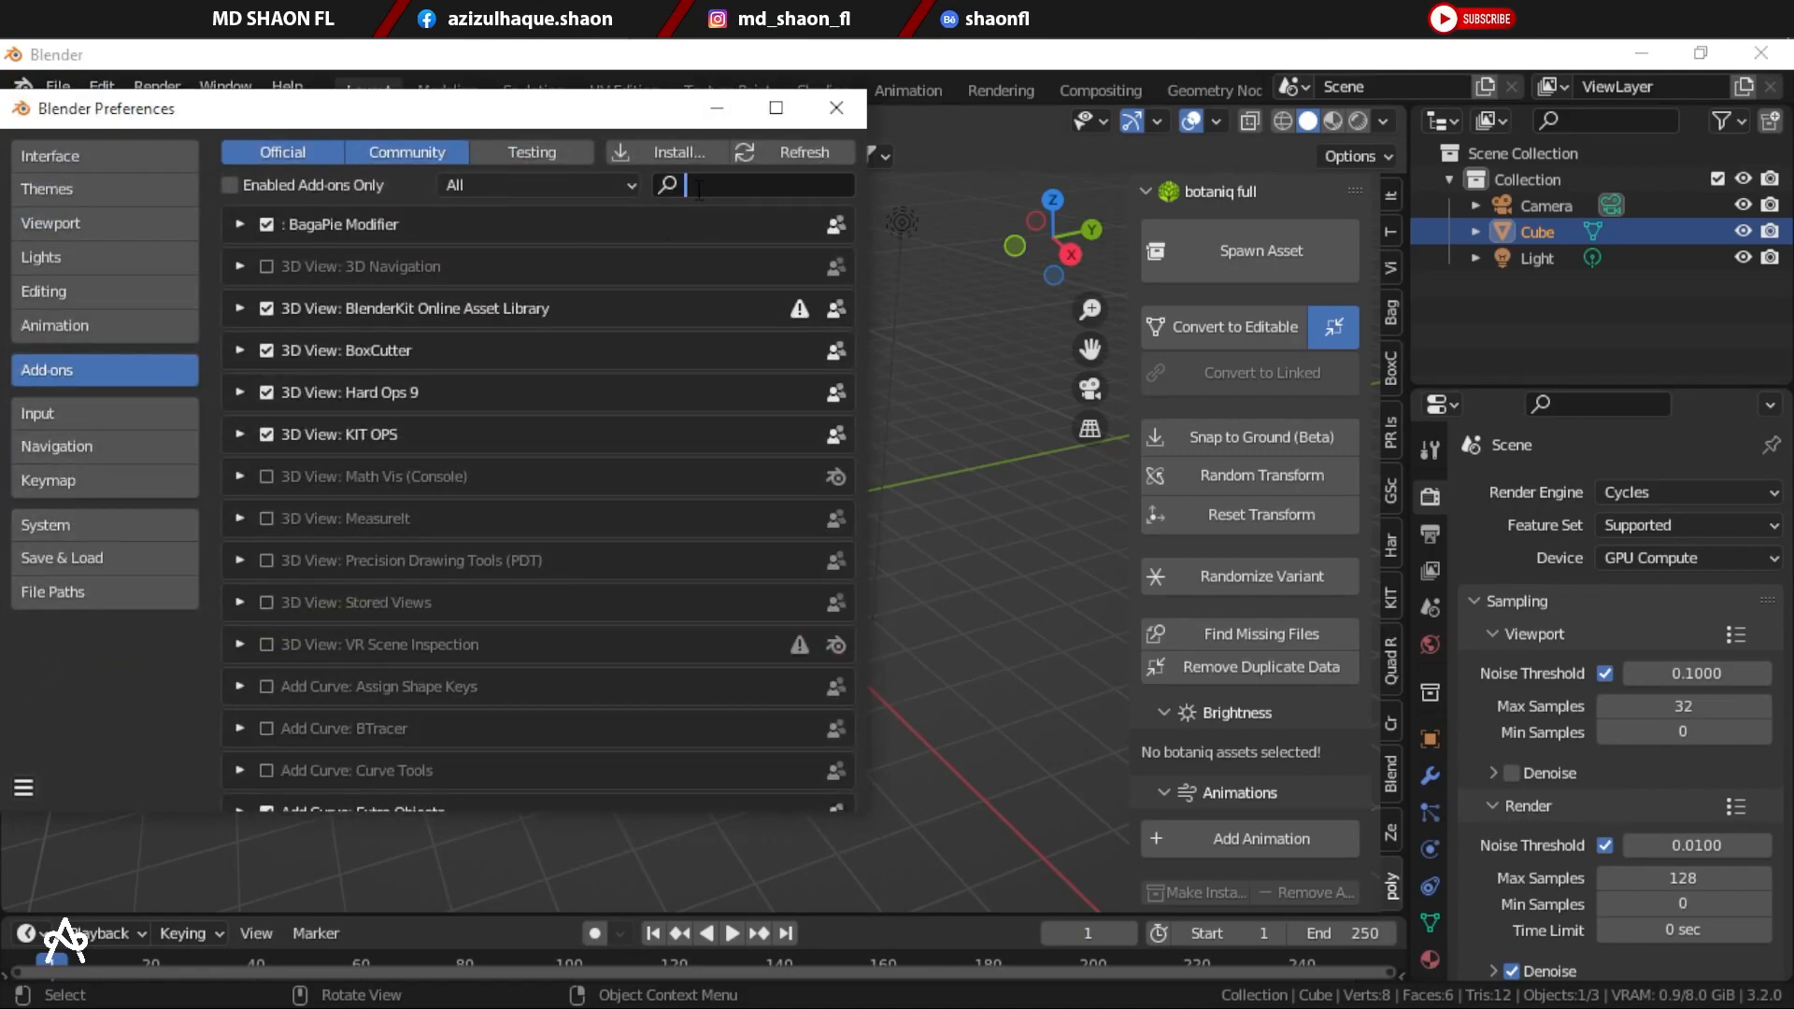
text(bota)
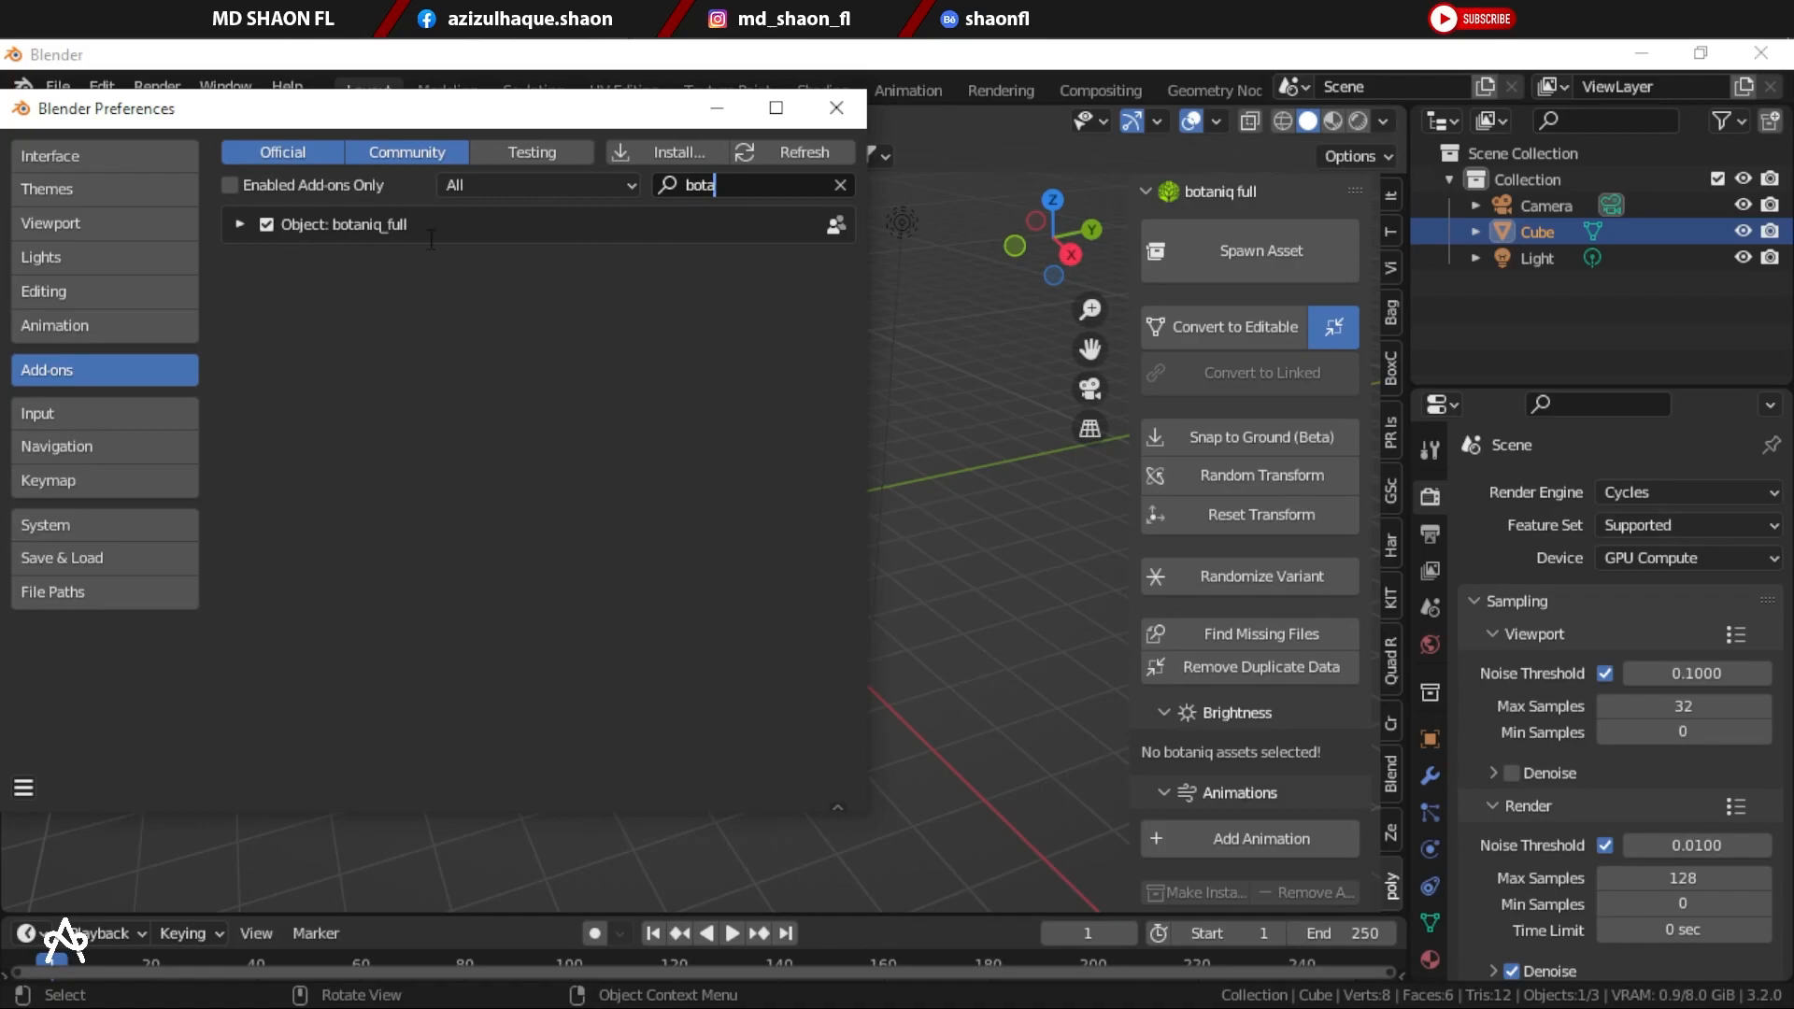
click(444, 359)
click(238, 224)
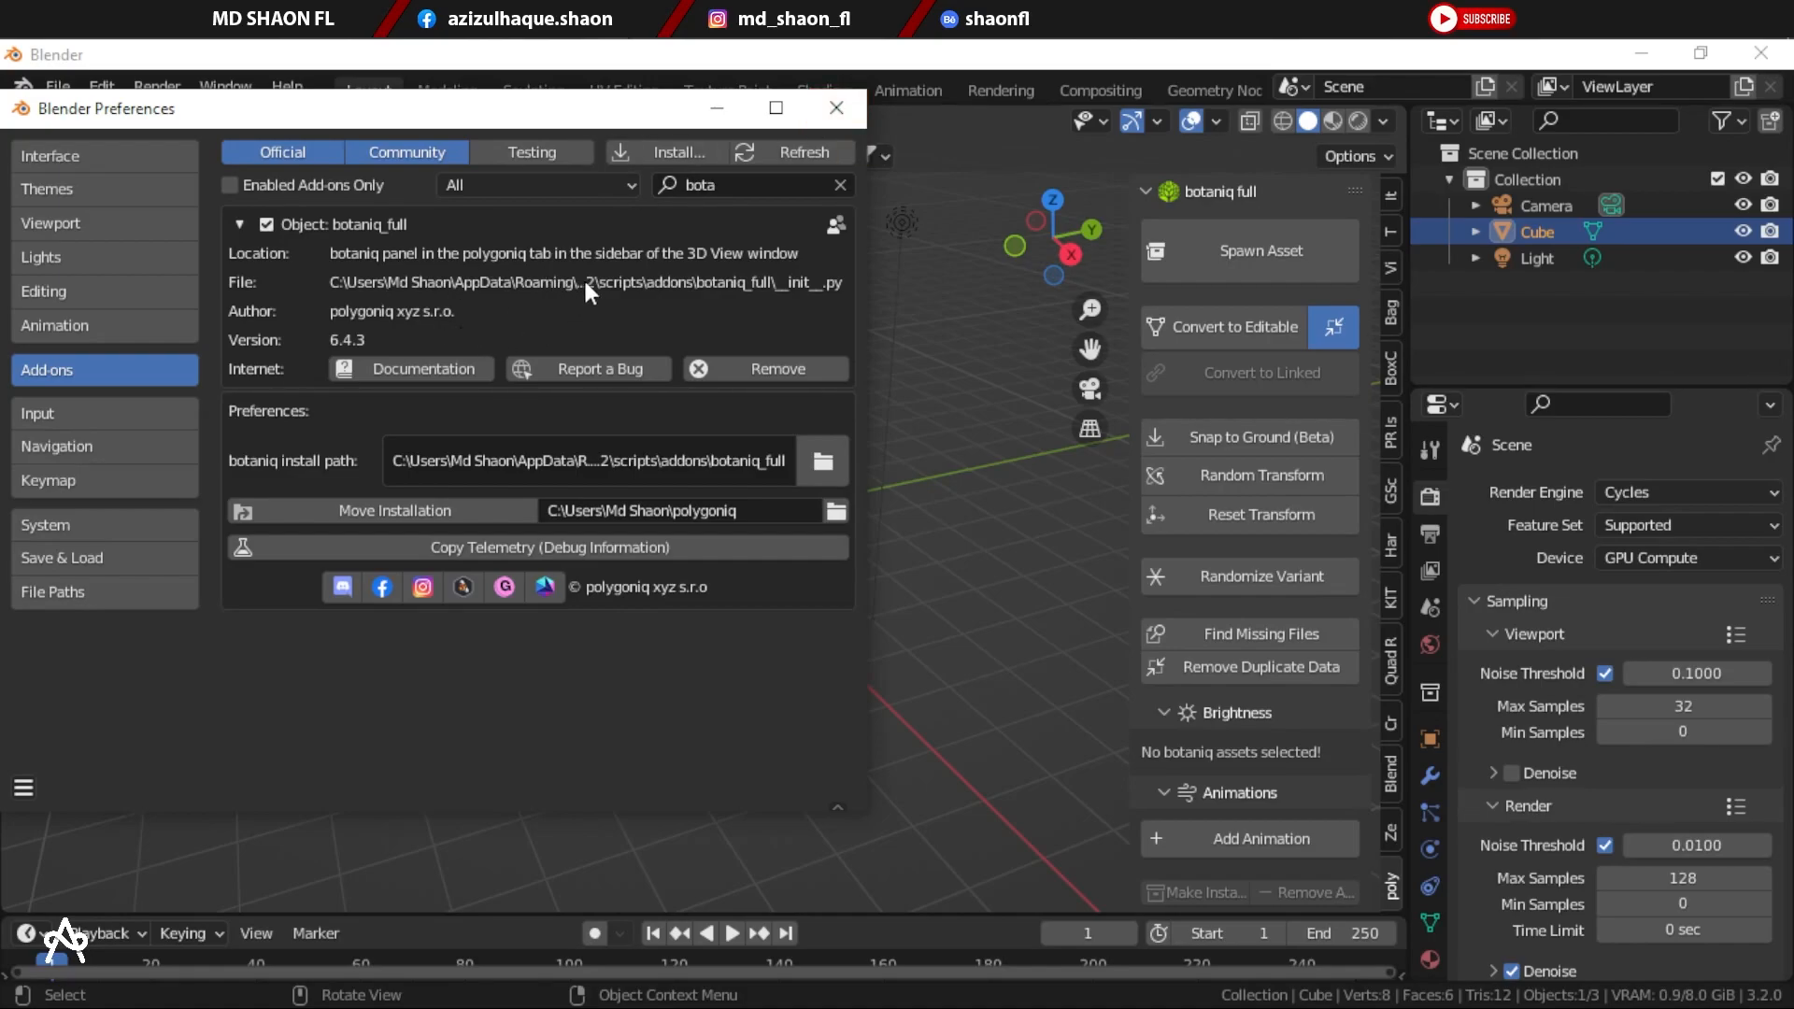
click(832, 107)
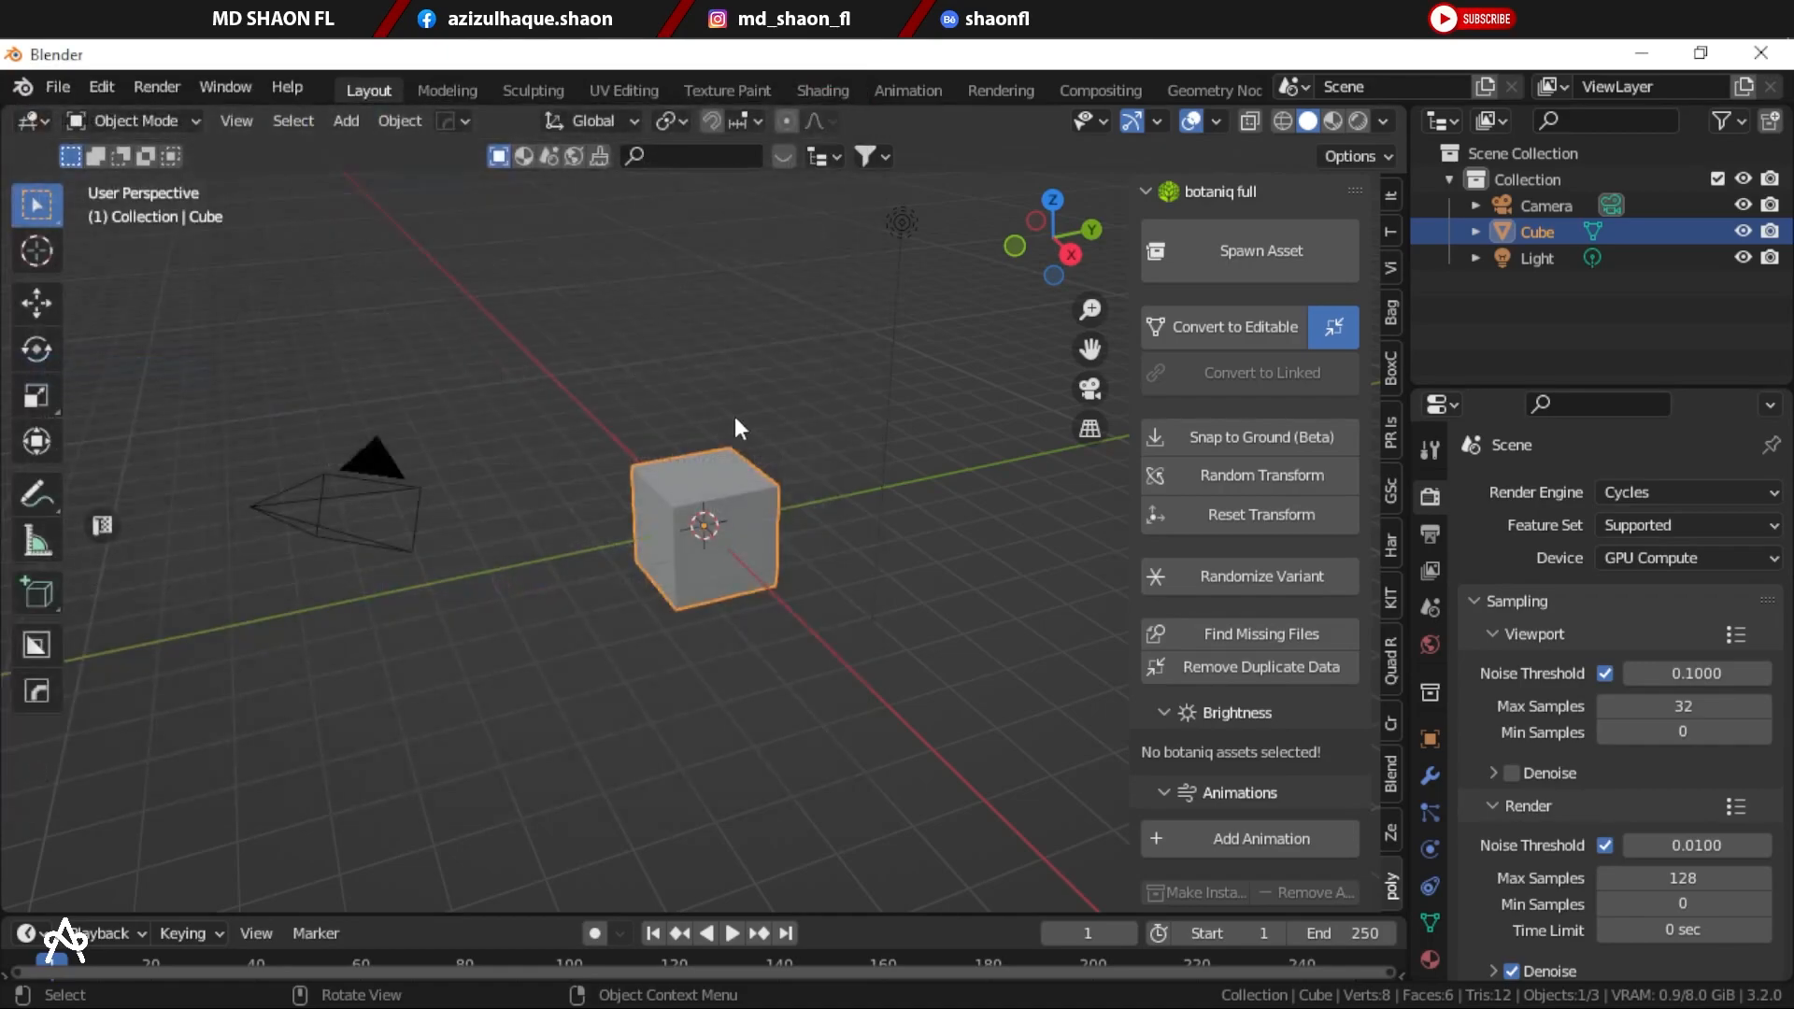
Step: Delete all default scene objects and add a mesh plane at the origin
key(a)
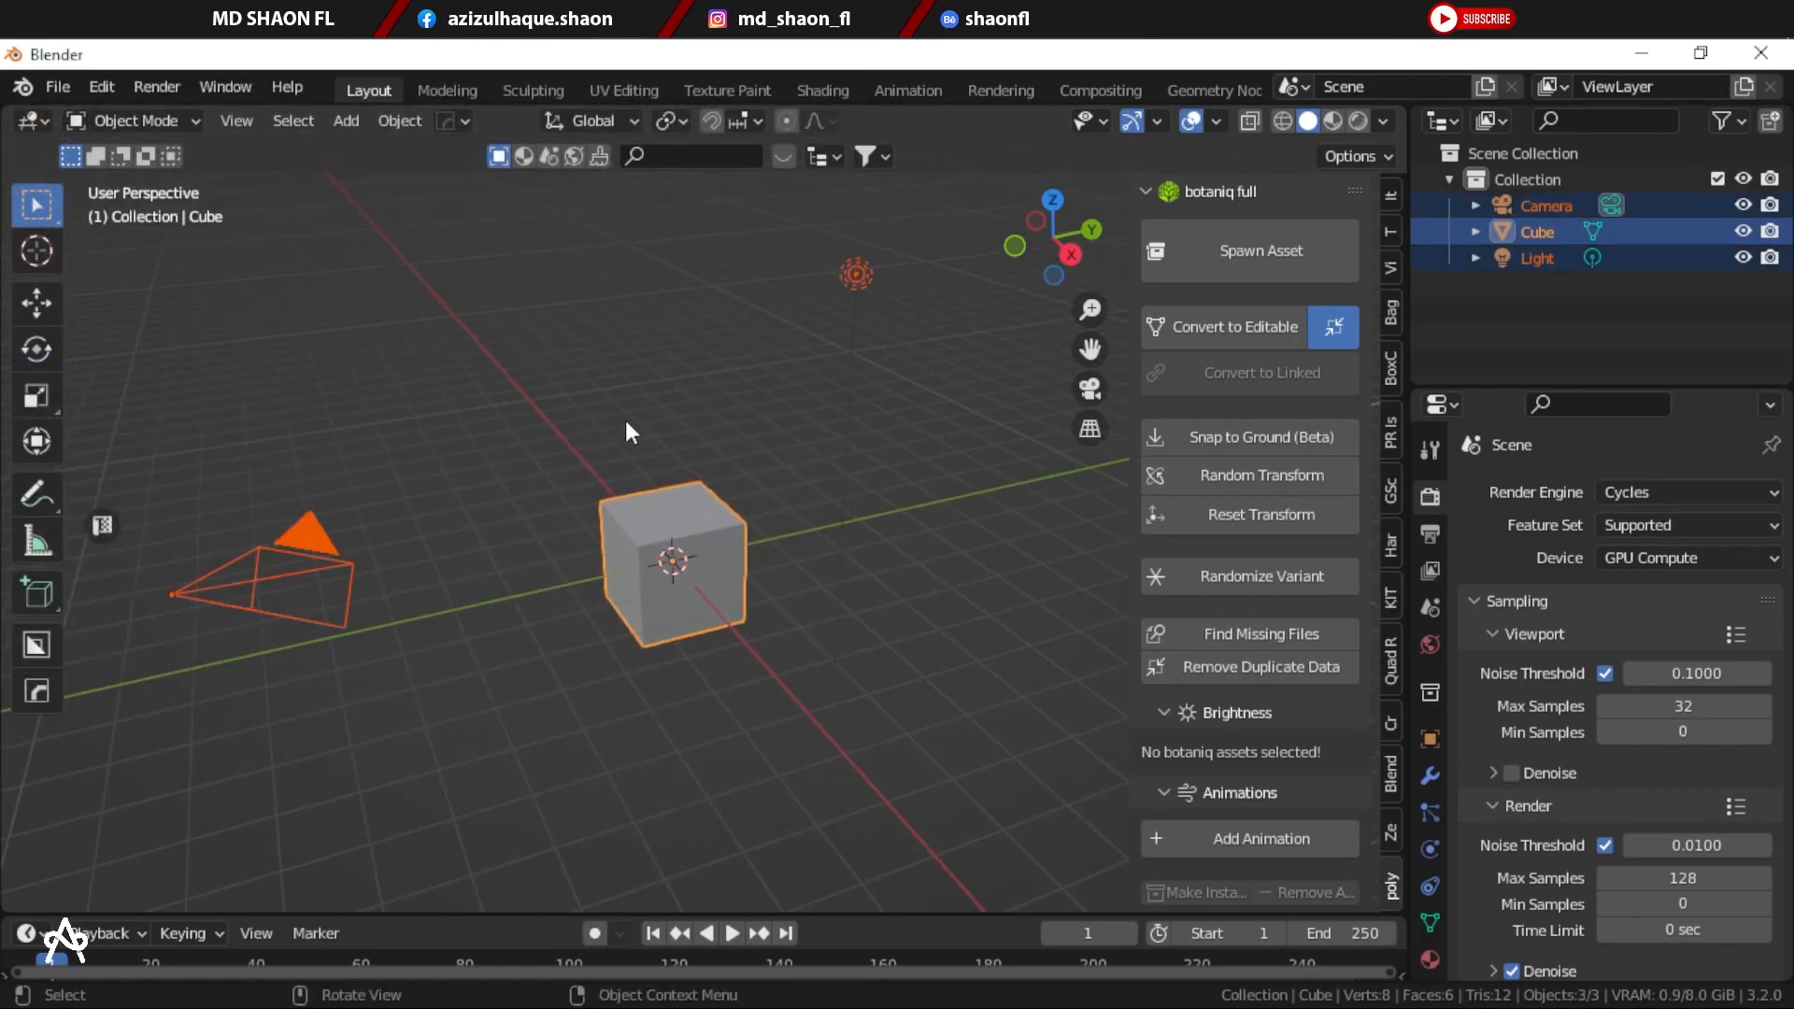
key(x)
click(625, 418)
key(shift+a)
mouse_move(625, 418)
click(719, 418)
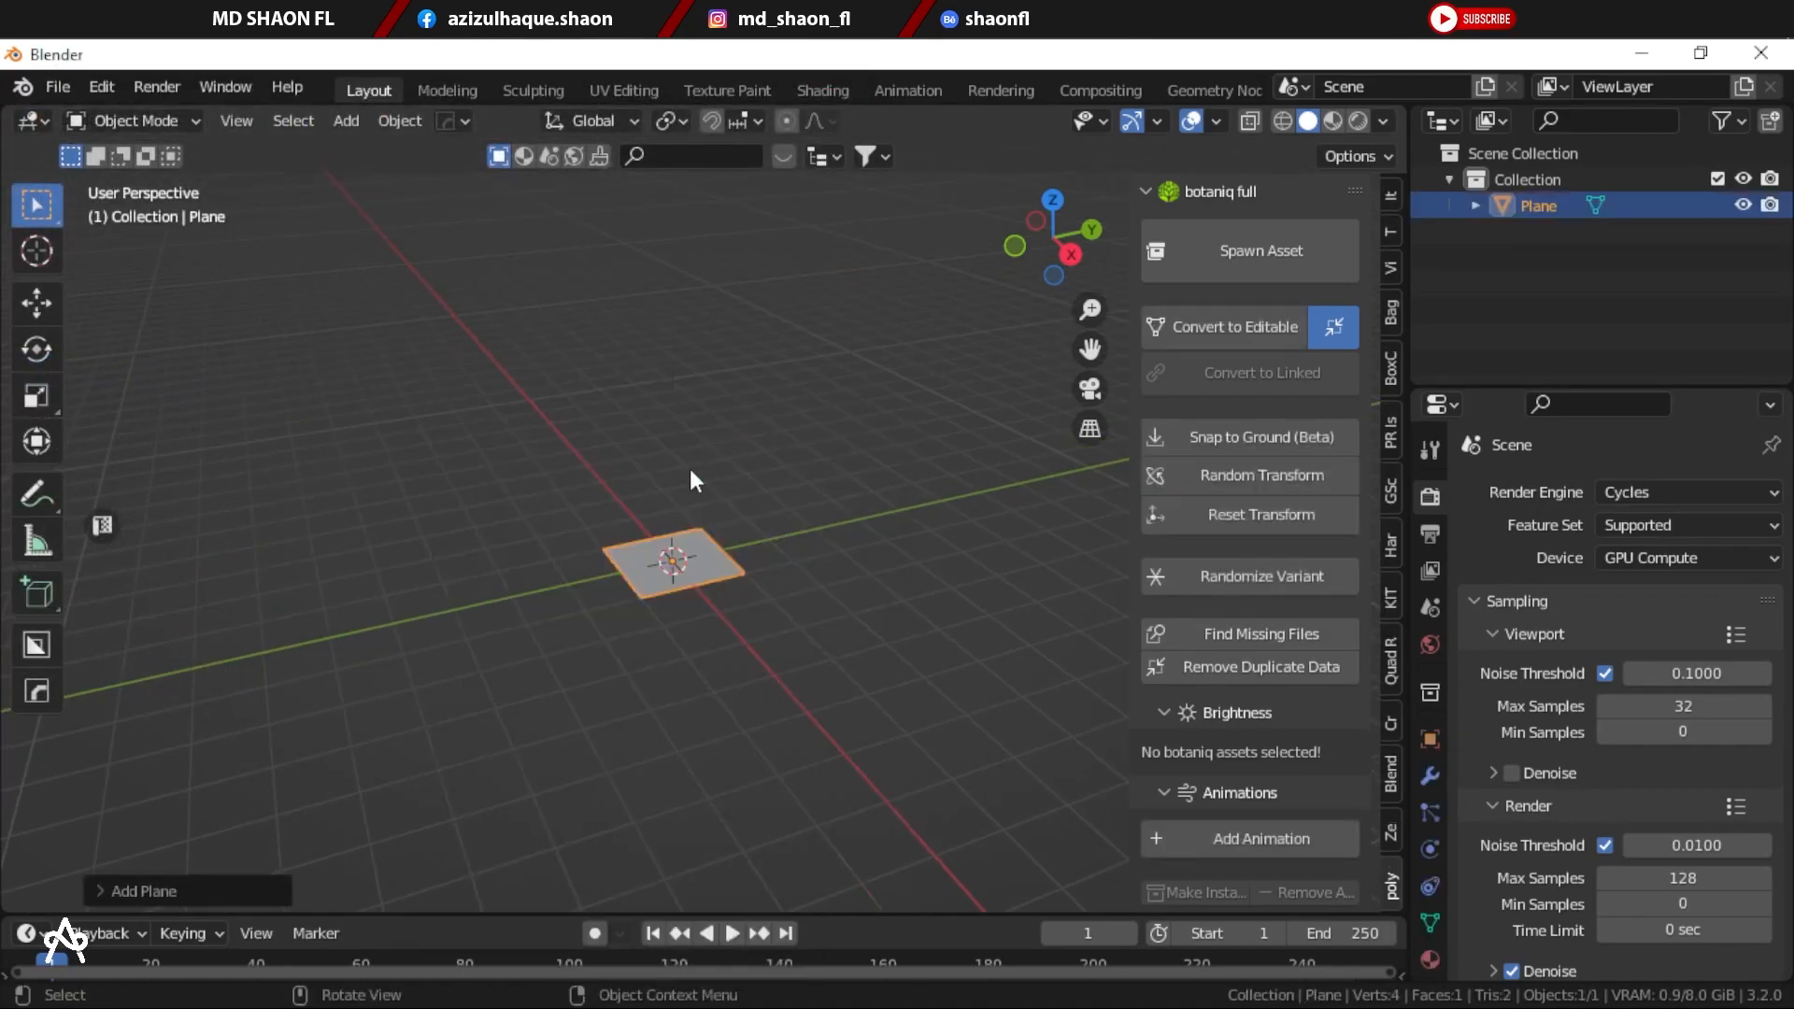
Step: Scale the plane up uniformly into a large ground surface and apply its scale
key(s)
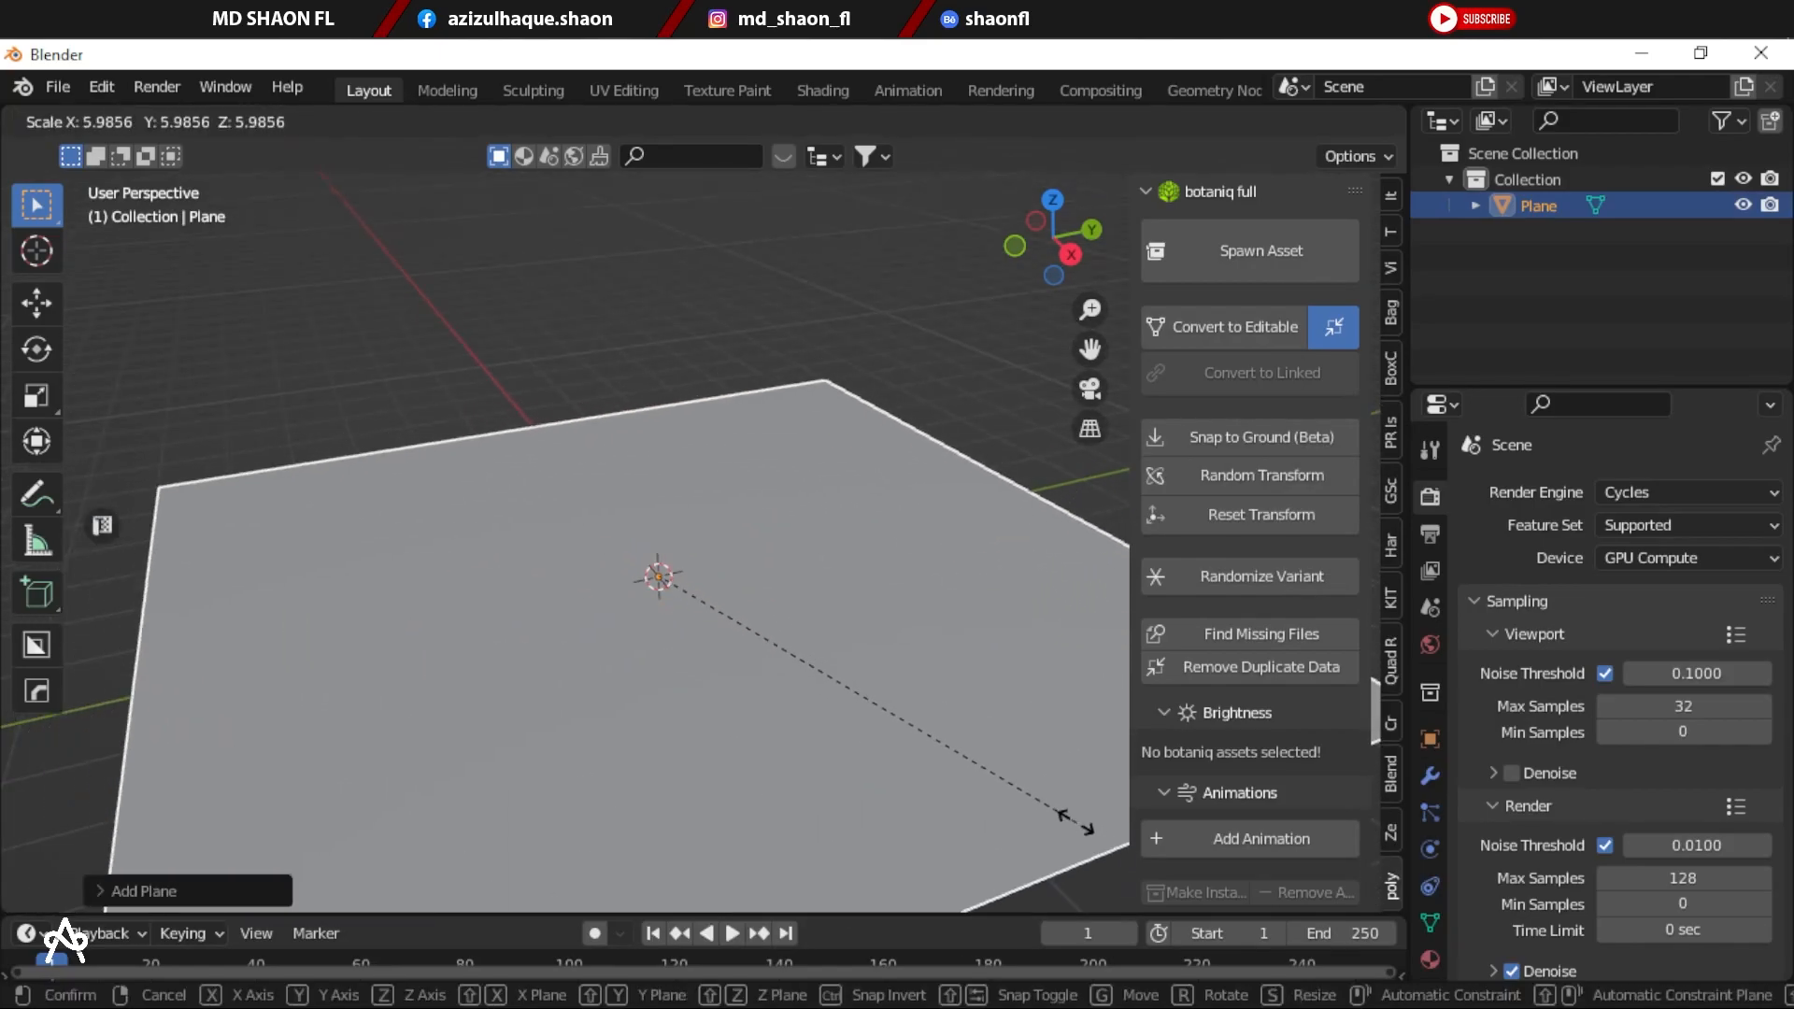
click(994, 767)
middle_drag(746, 734, 794, 642)
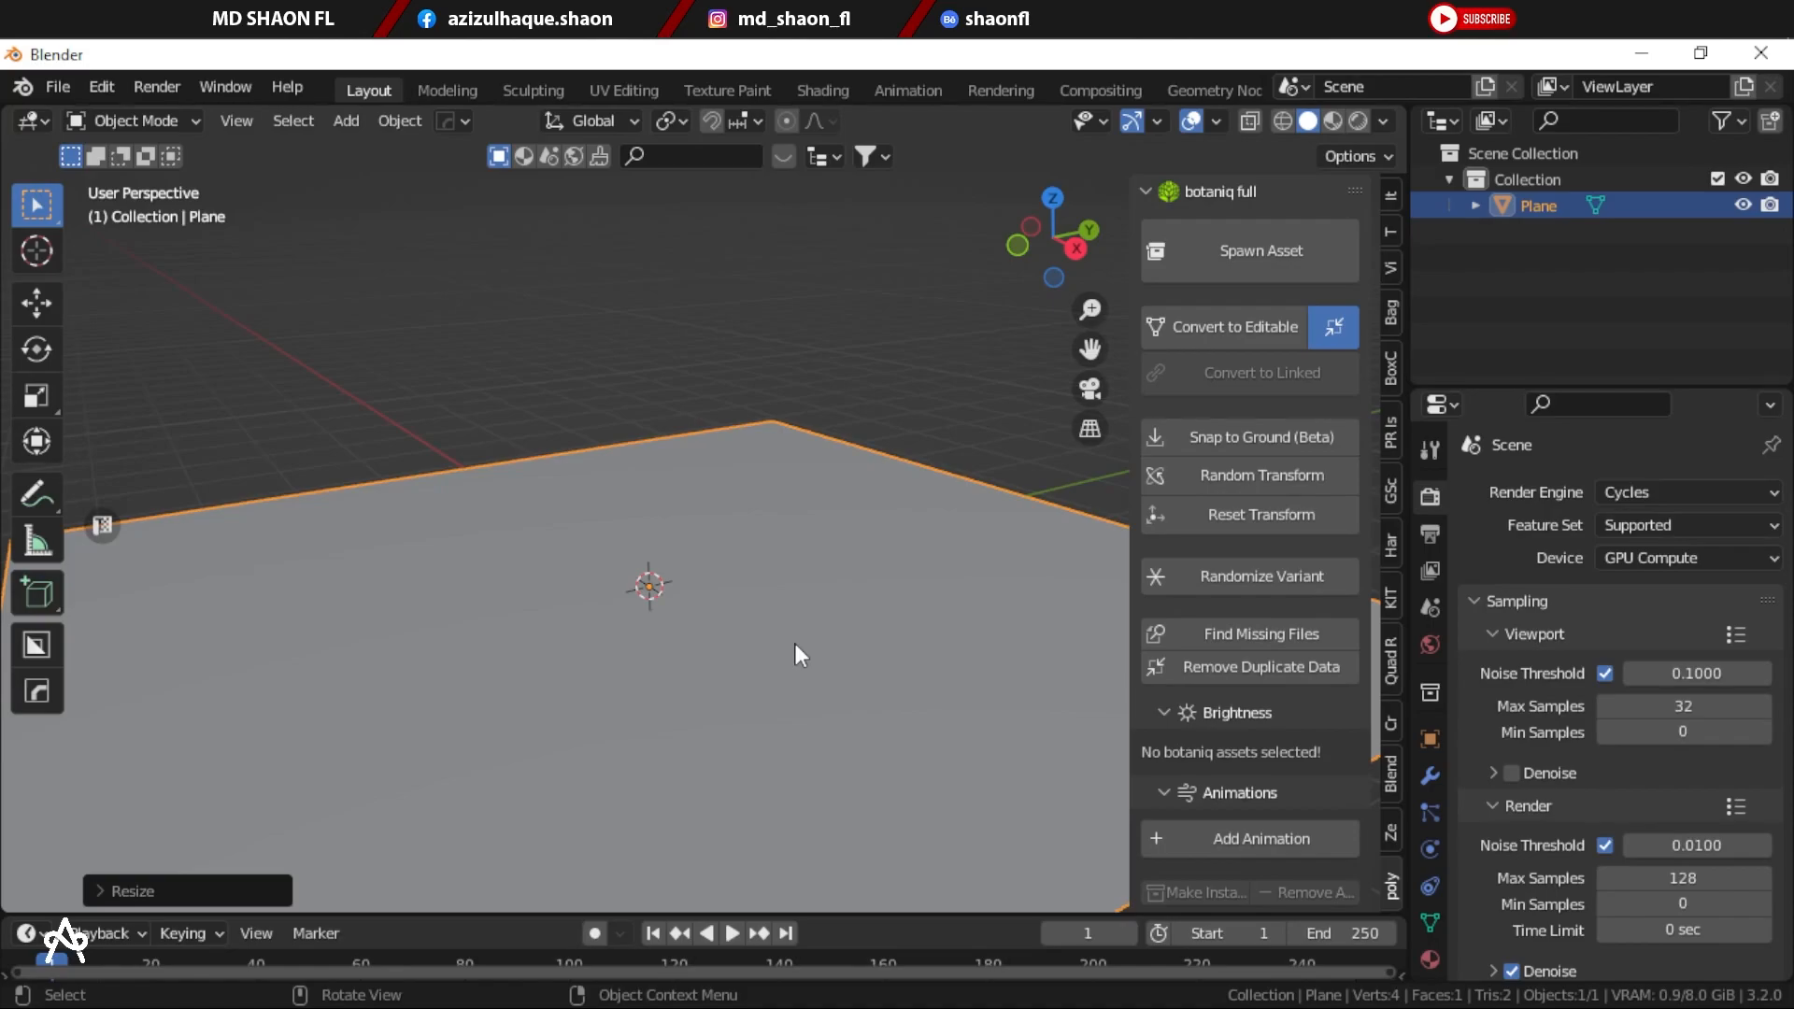
click(835, 386)
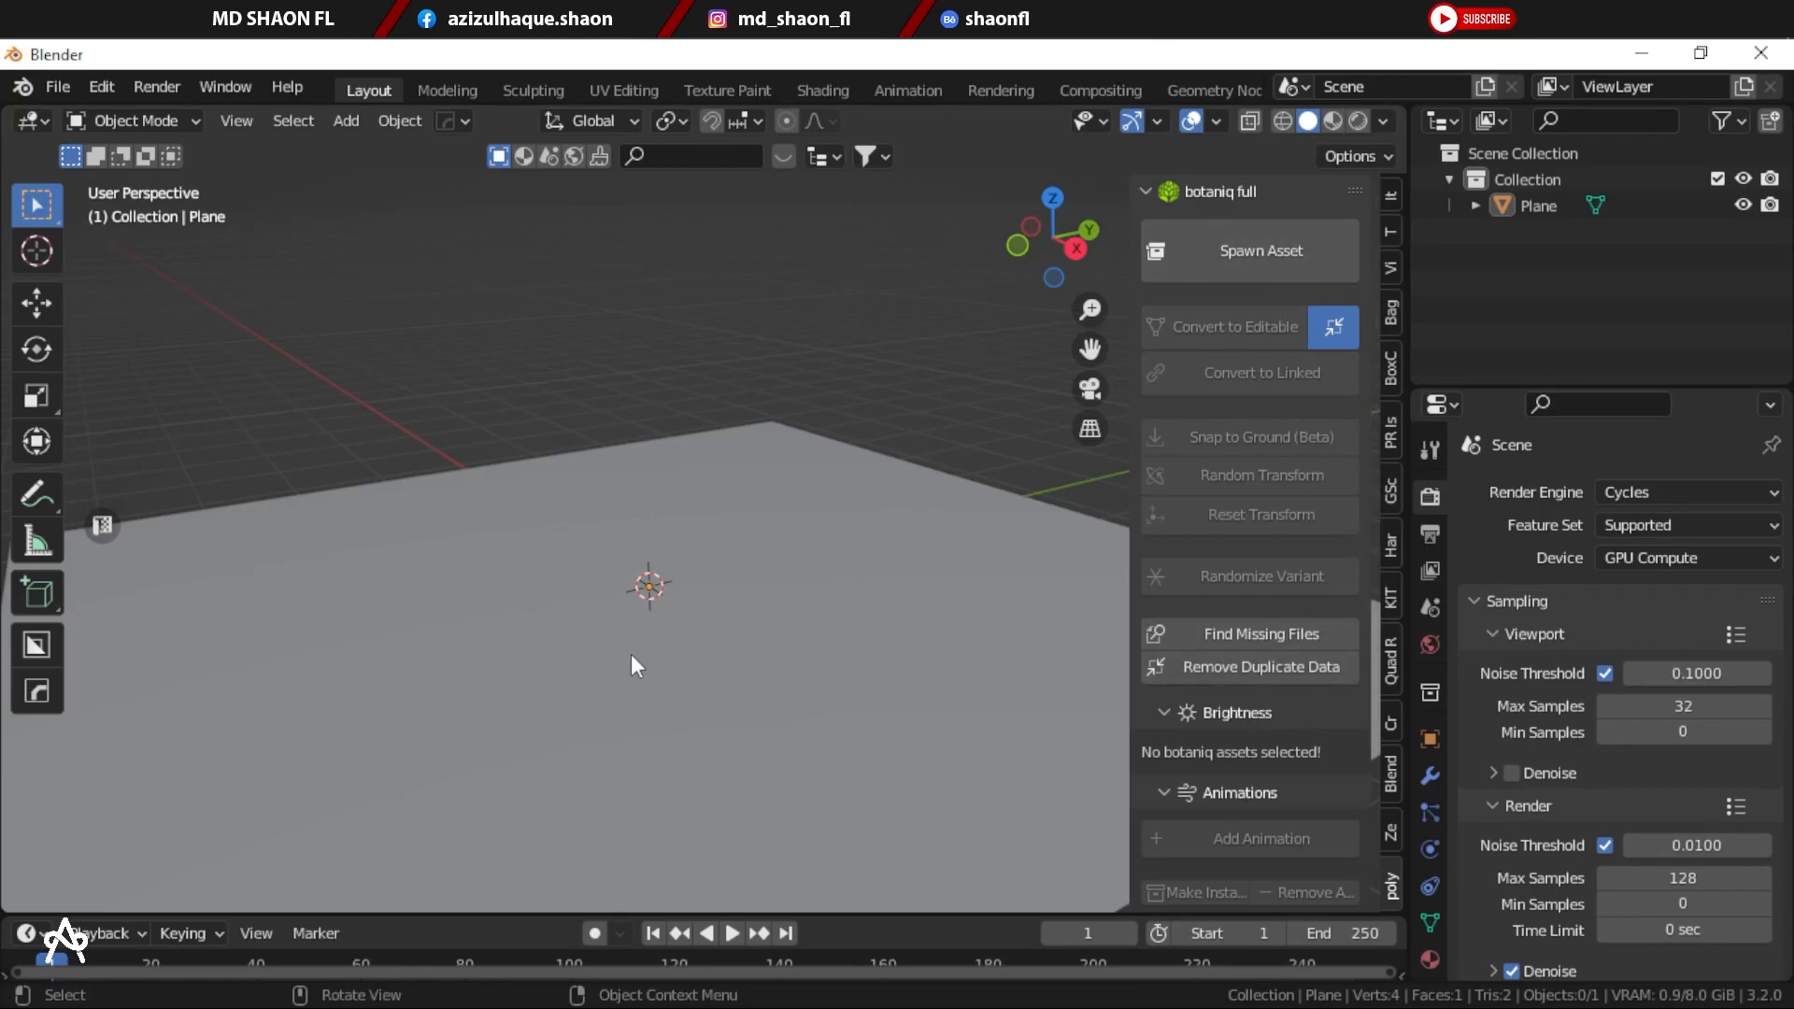
scroll(631, 654, down, 5)
scroll(631, 675, up, 4)
click(659, 617)
key(ctrl+a)
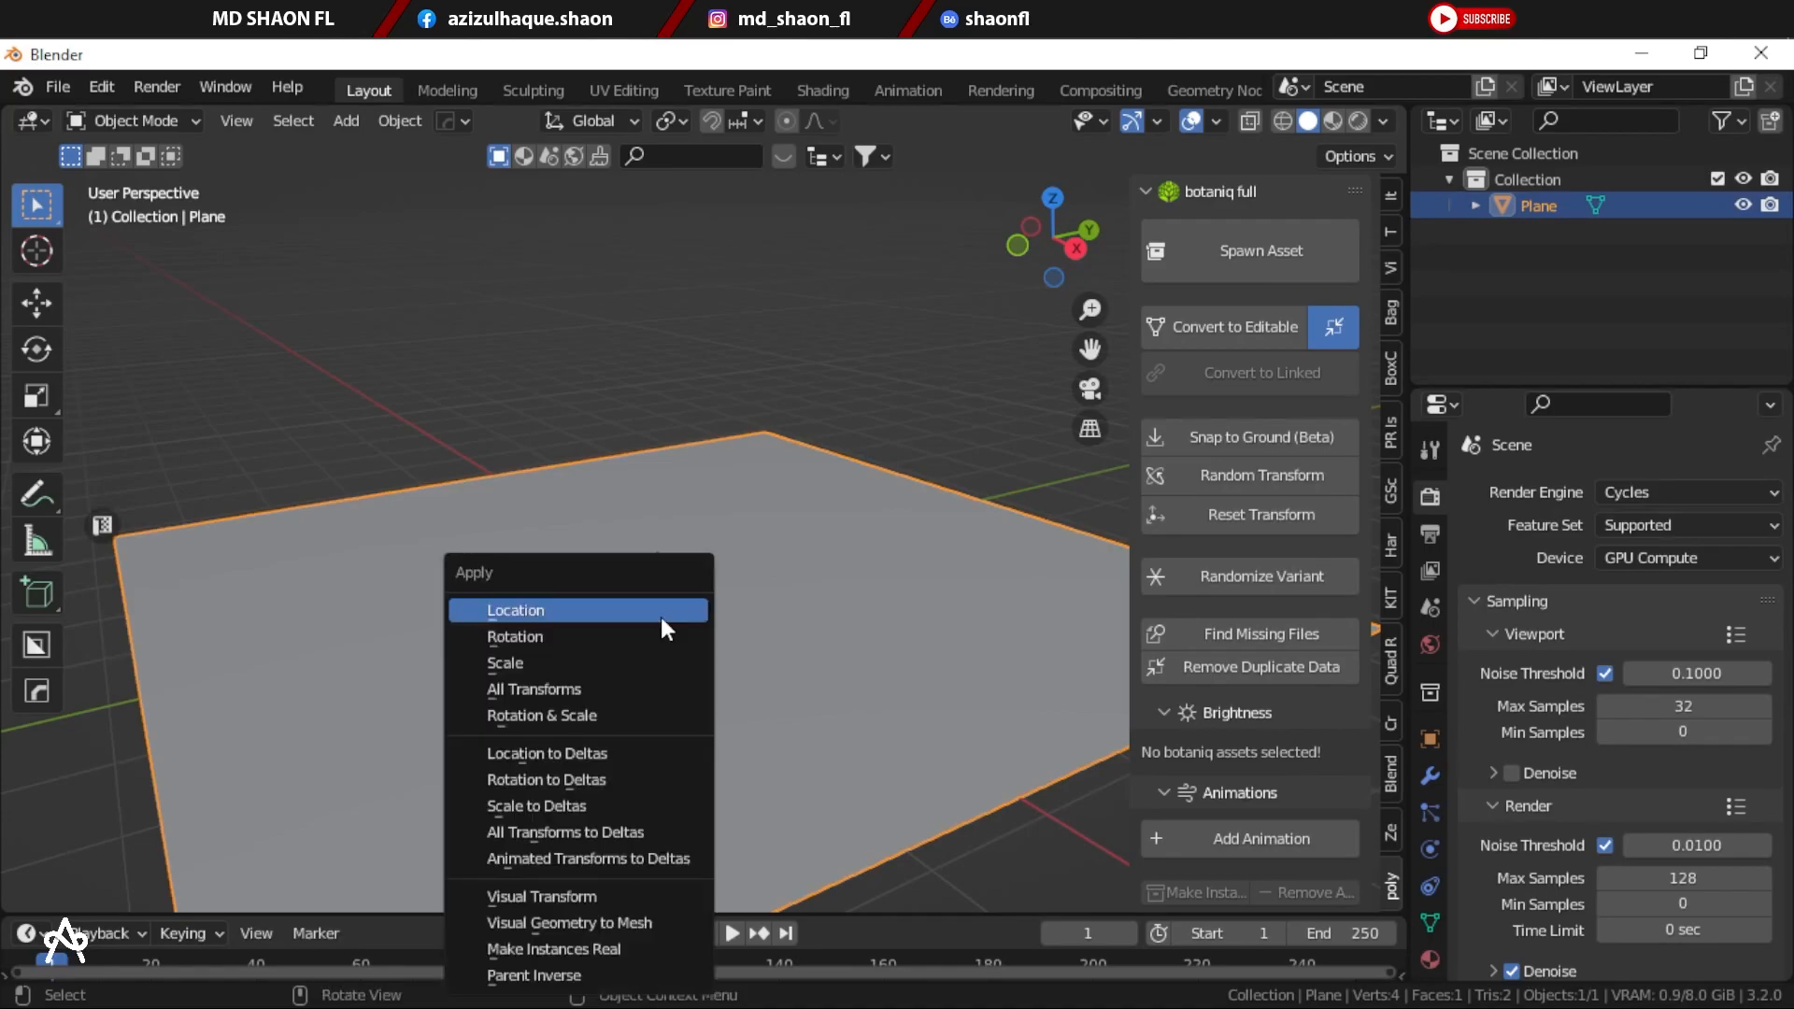
click(588, 657)
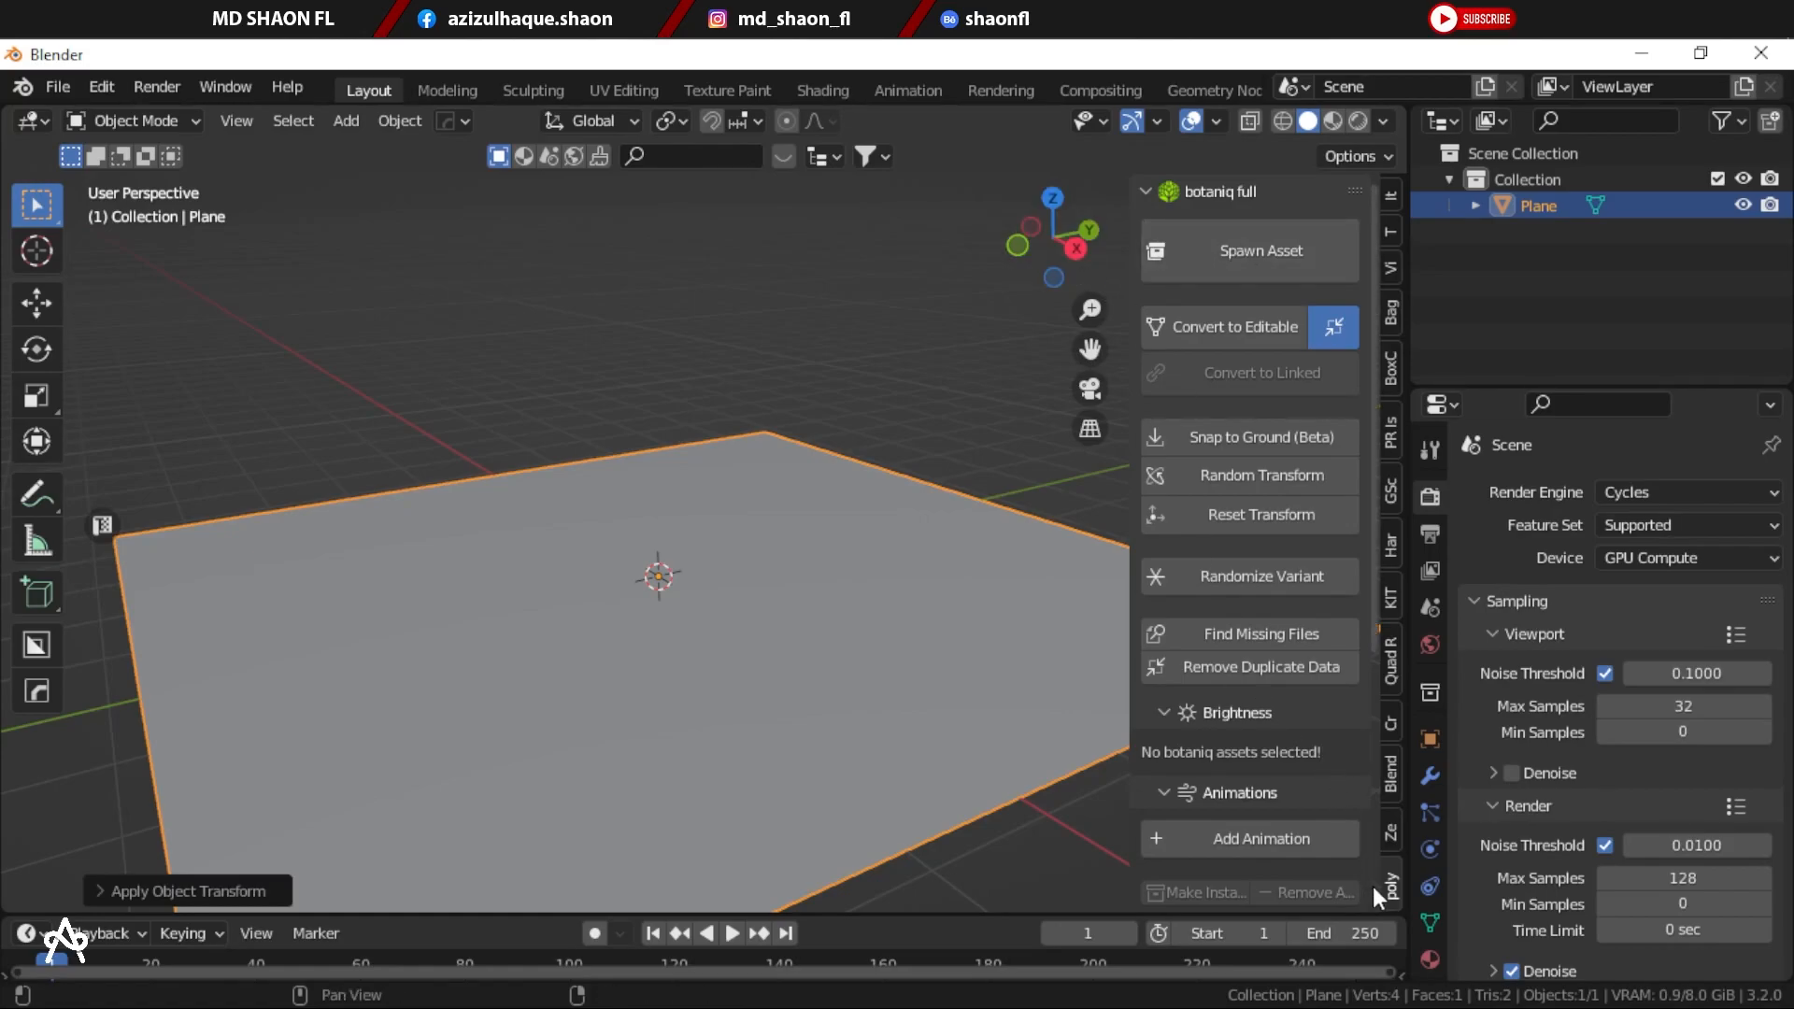
Step: Open botaniq's Spawn Asset dialog and move it over the viewport, clear of the sidebar
key(n)
key(n)
click(1248, 251)
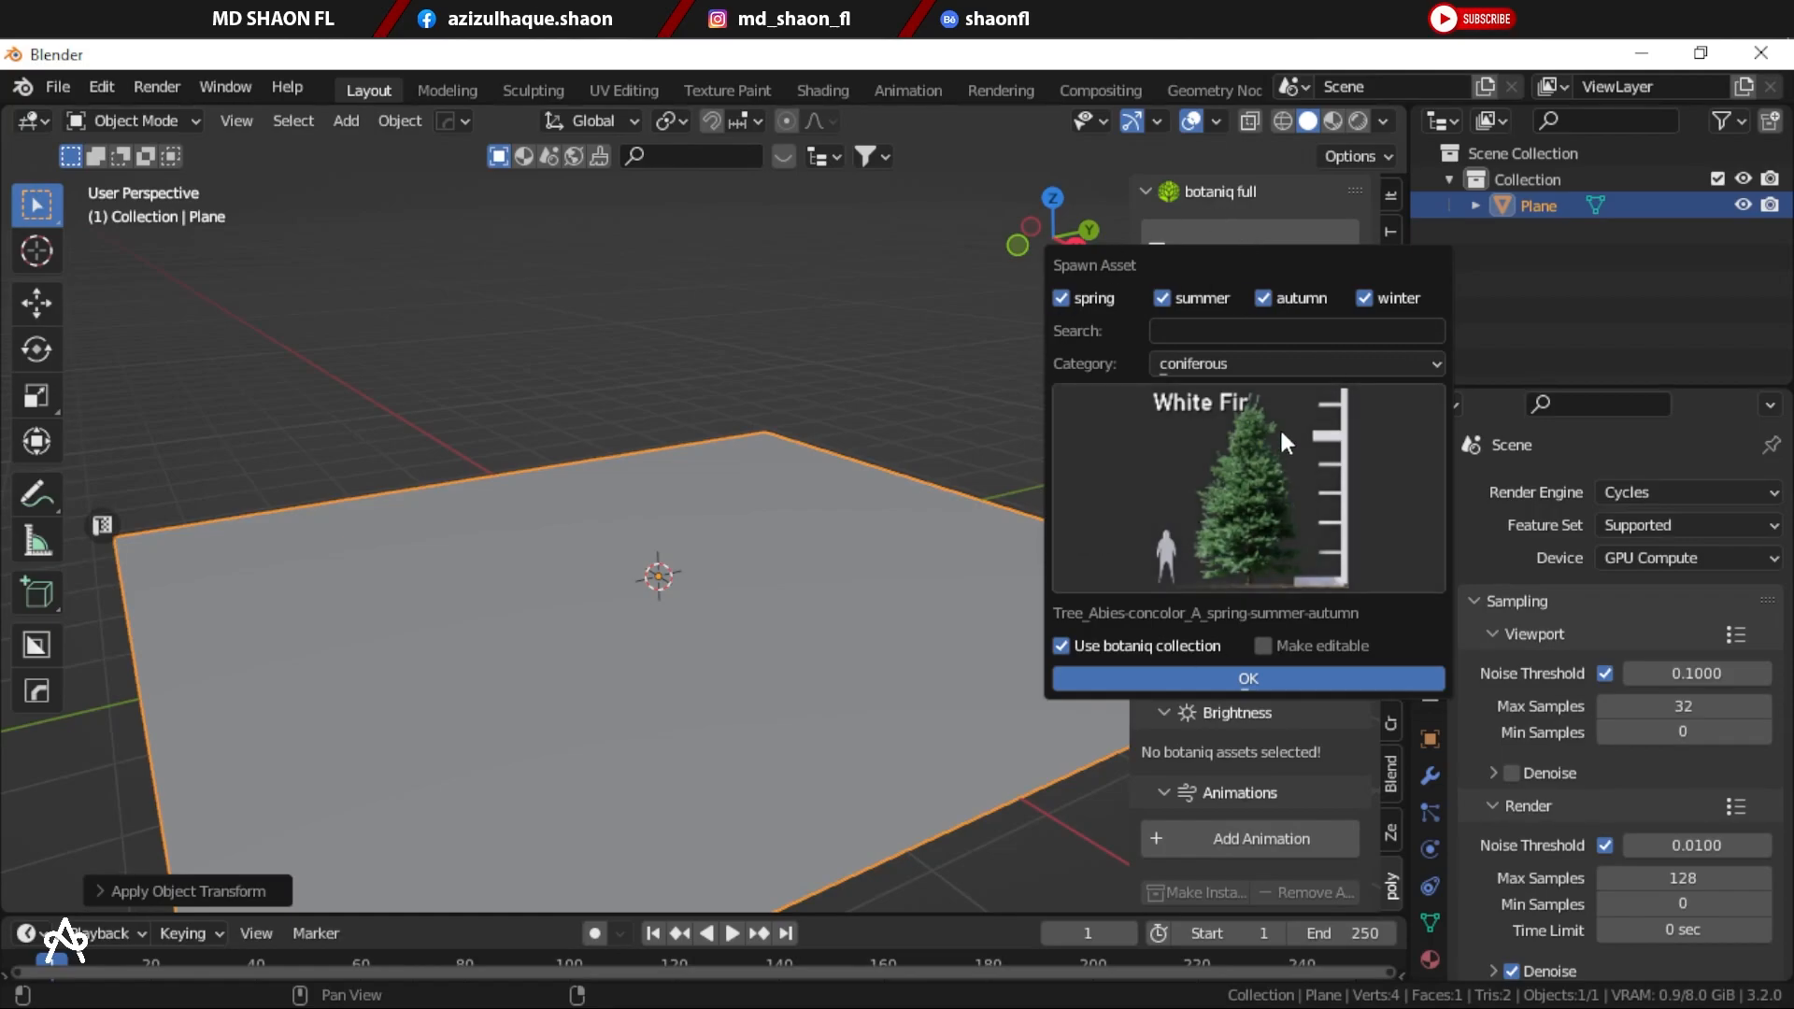
drag(1248, 269, 911, 191)
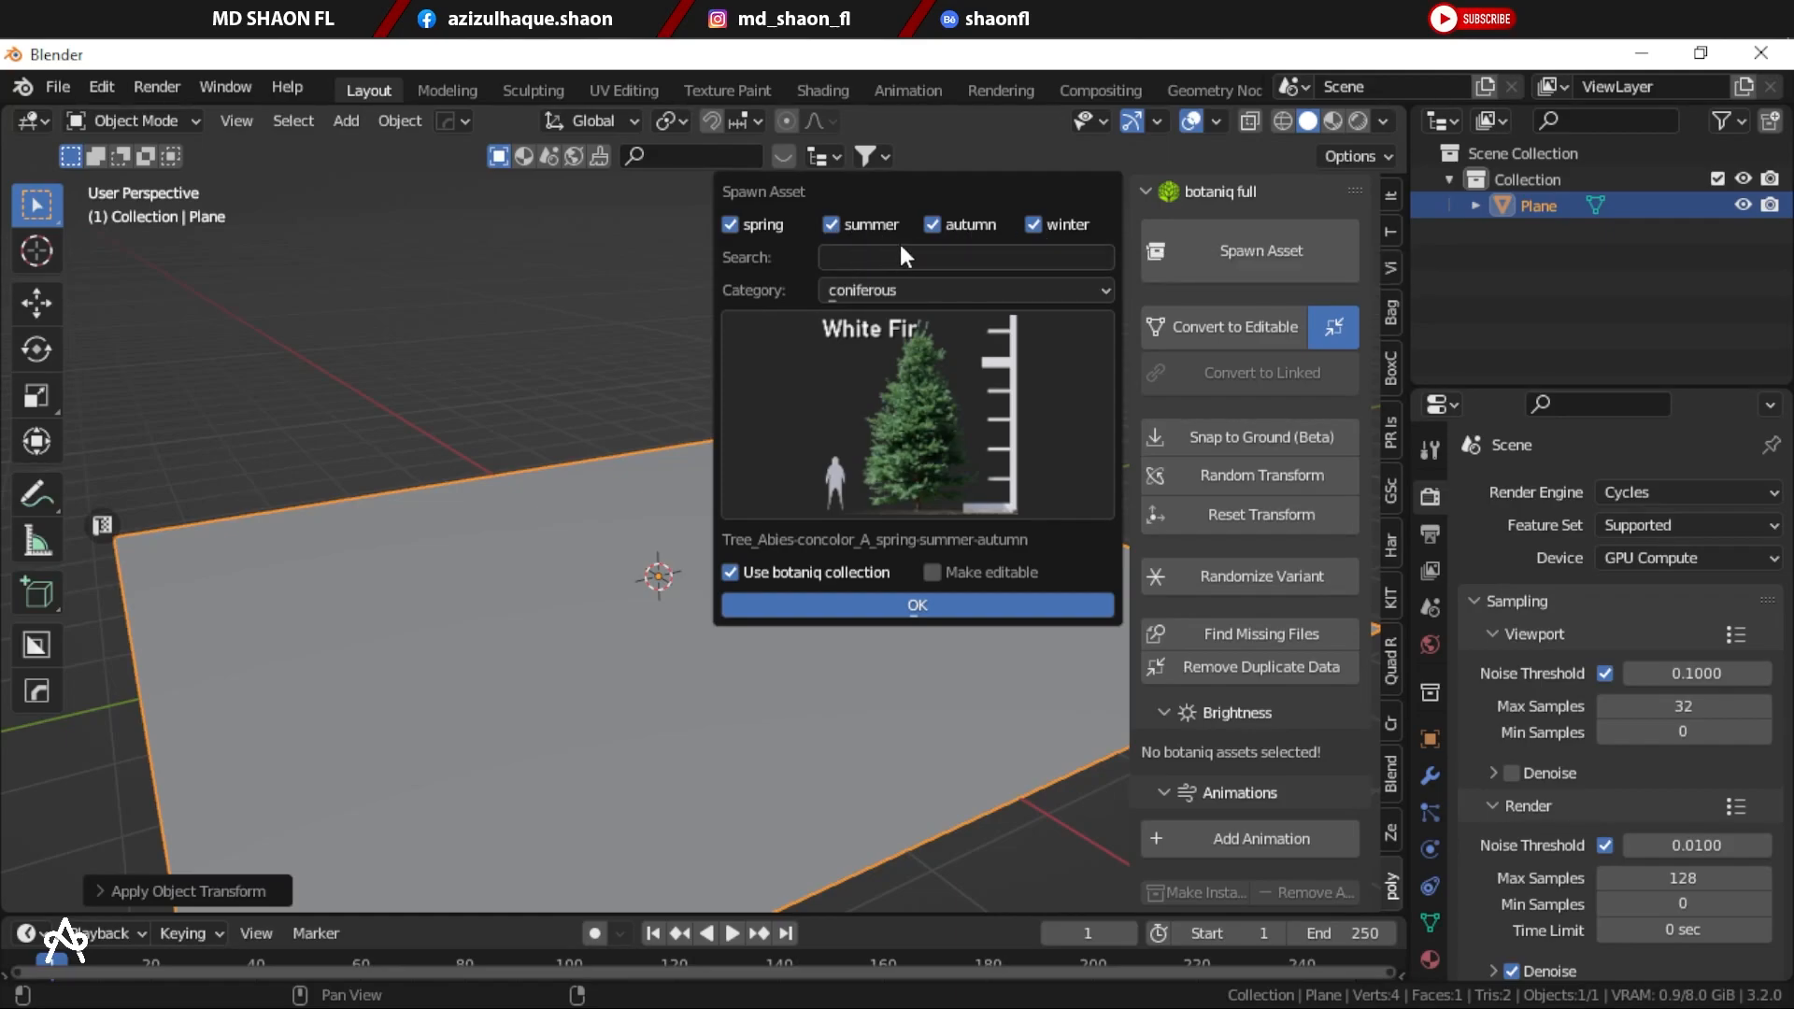
Step: Try limiting the coniferous assets to the winter season, and re-enable spring, summer, autumn and winter
click(738, 224)
click(934, 224)
click(1037, 222)
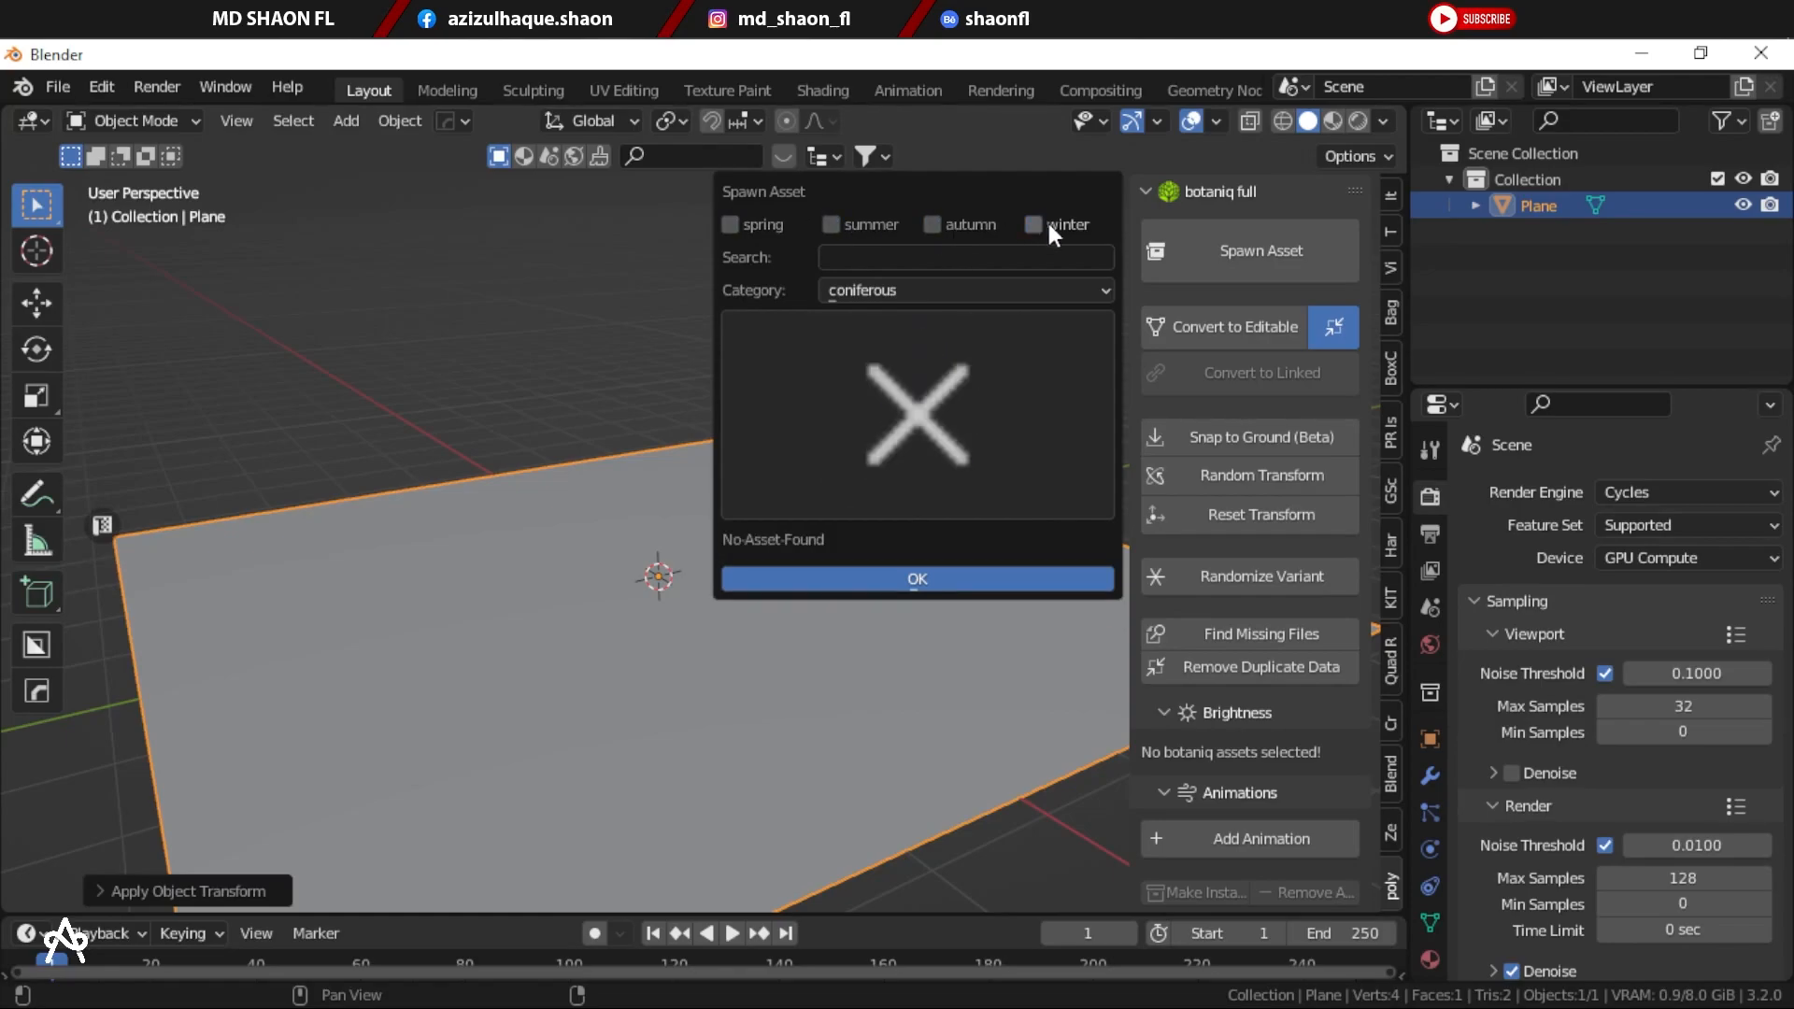
click(1032, 224)
click(915, 289)
click(916, 289)
click(962, 429)
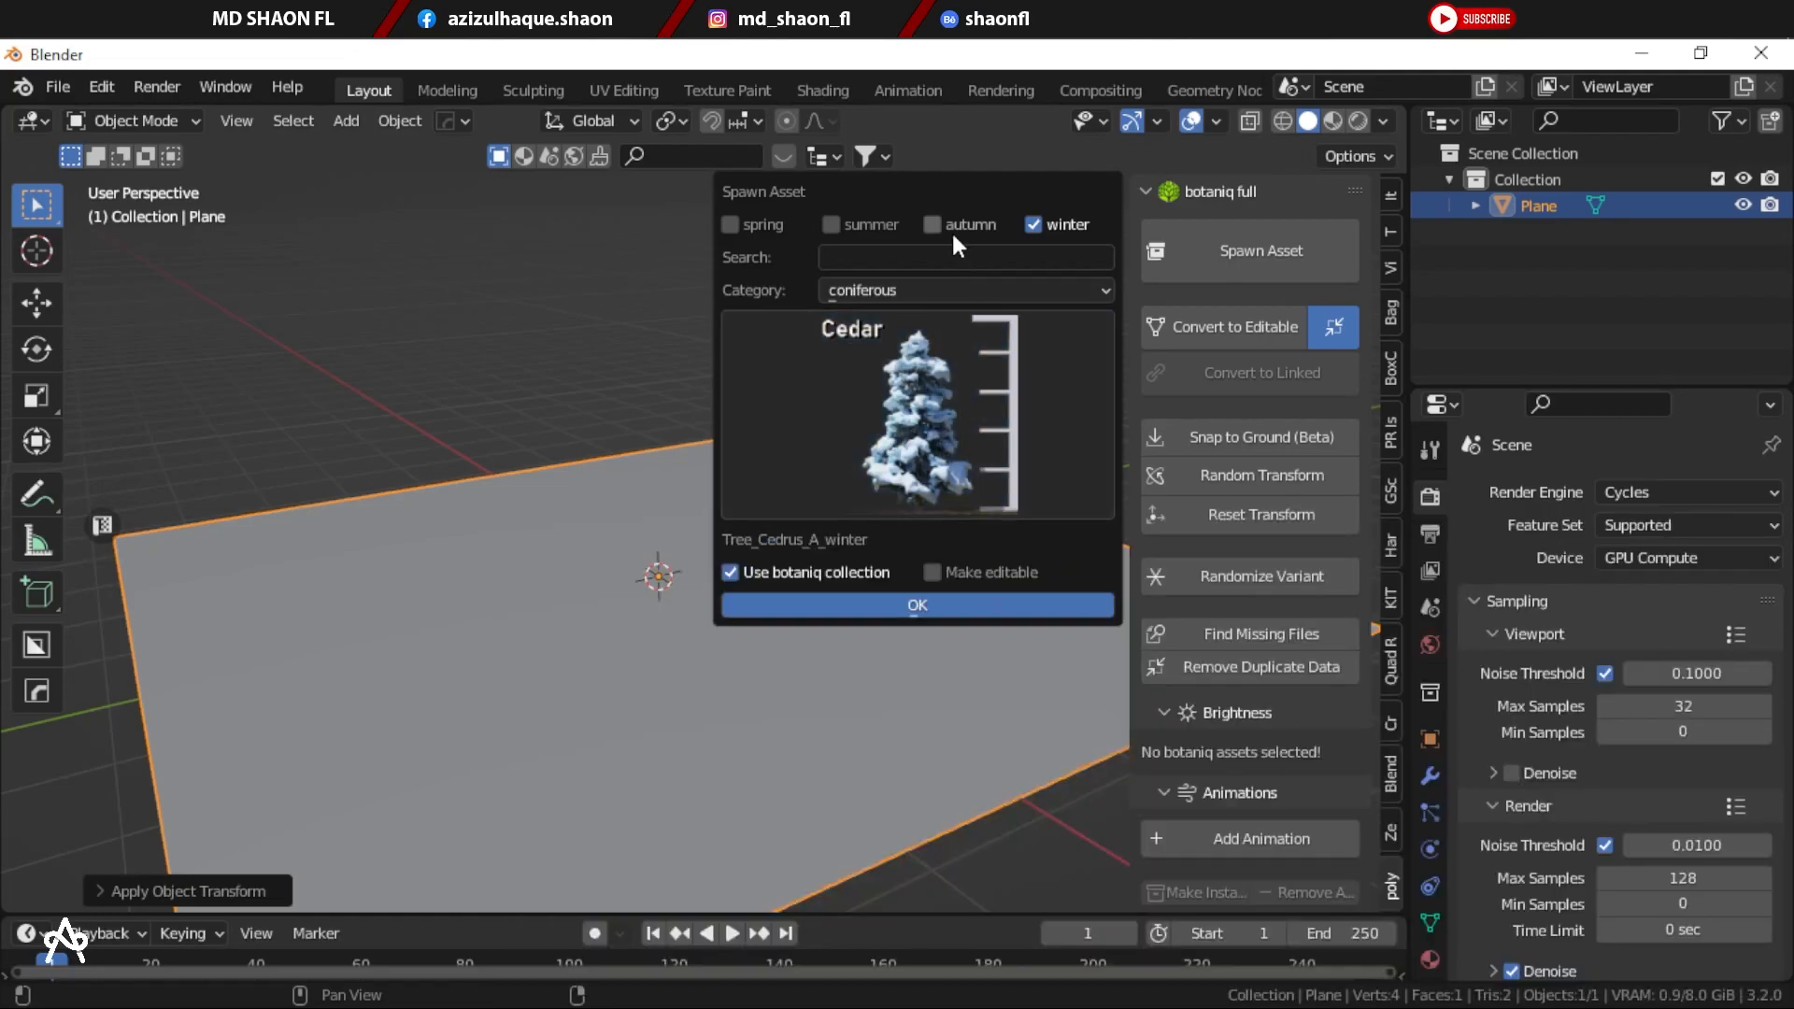
click(951, 227)
click(939, 352)
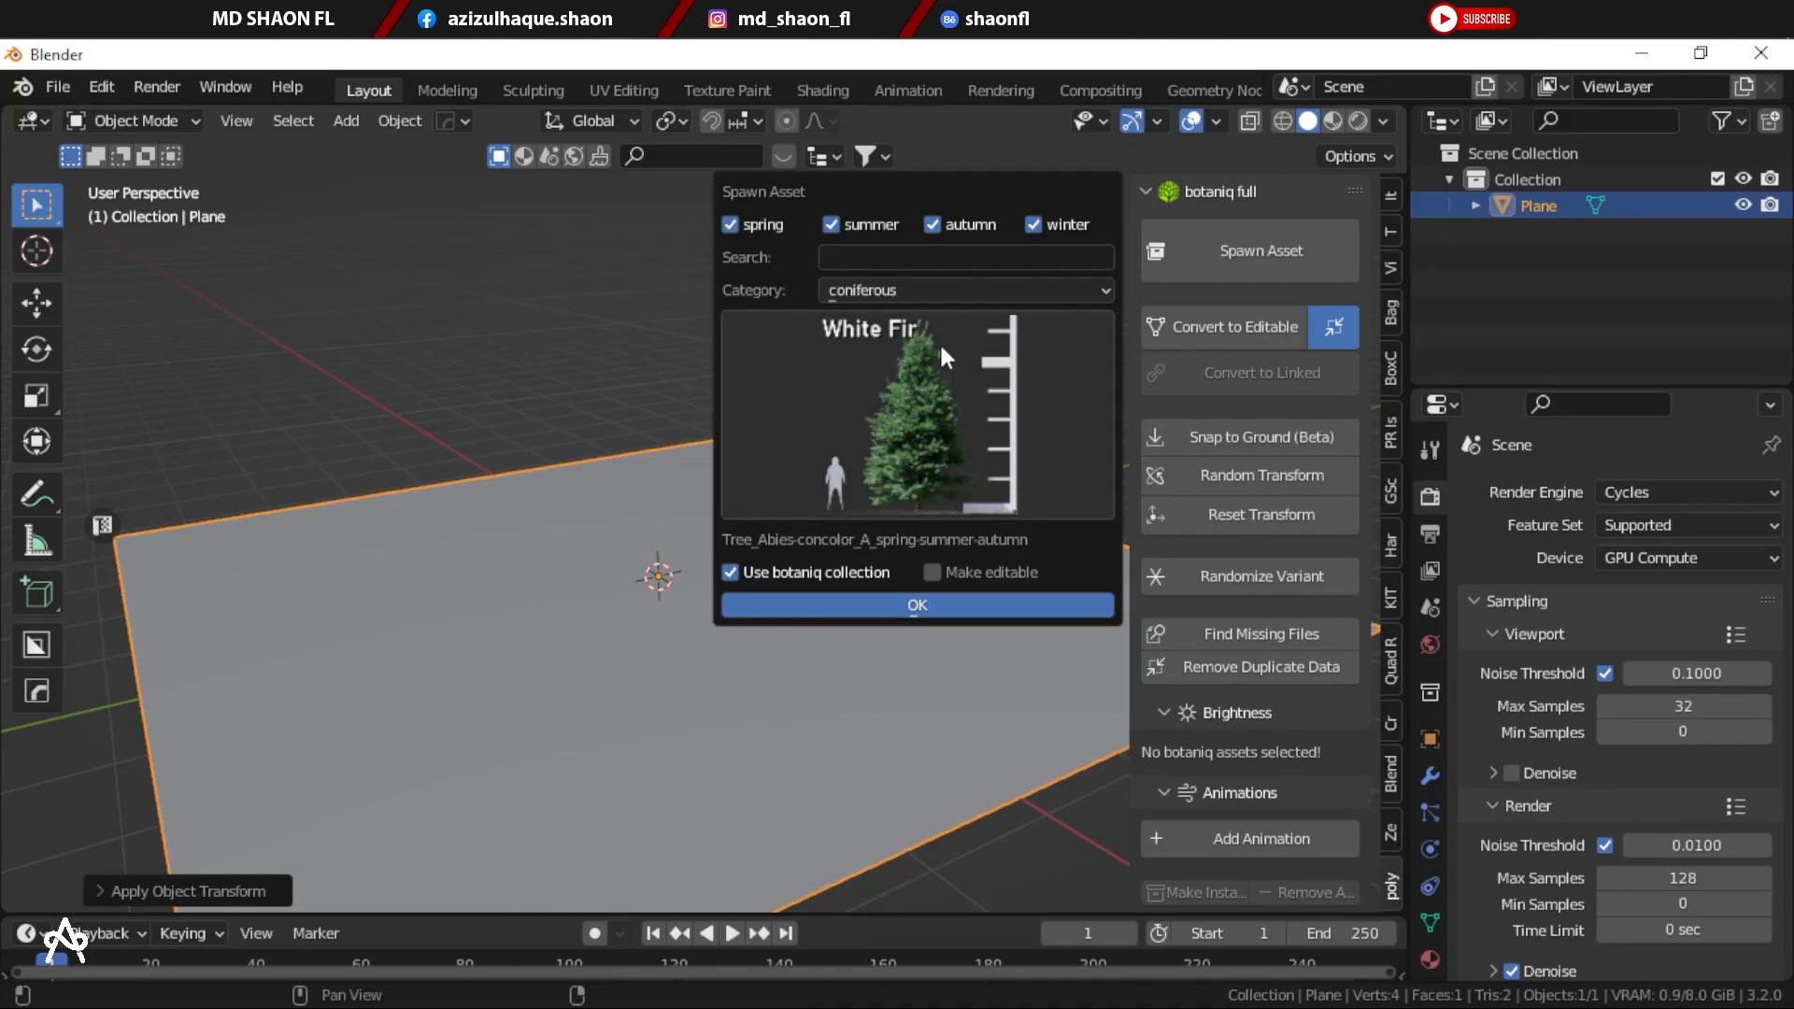
Step: Examine the search option and the available asset categories in the Spawn Asset dialog
click(876, 256)
click(771, 264)
click(914, 285)
click(916, 290)
Step: Browse the coniferous tree thumbnails and spawn the Maritime Pine asset Tree_Pinus-pinaster_A_spring-summer-autumn into the botaniq collection
click(879, 417)
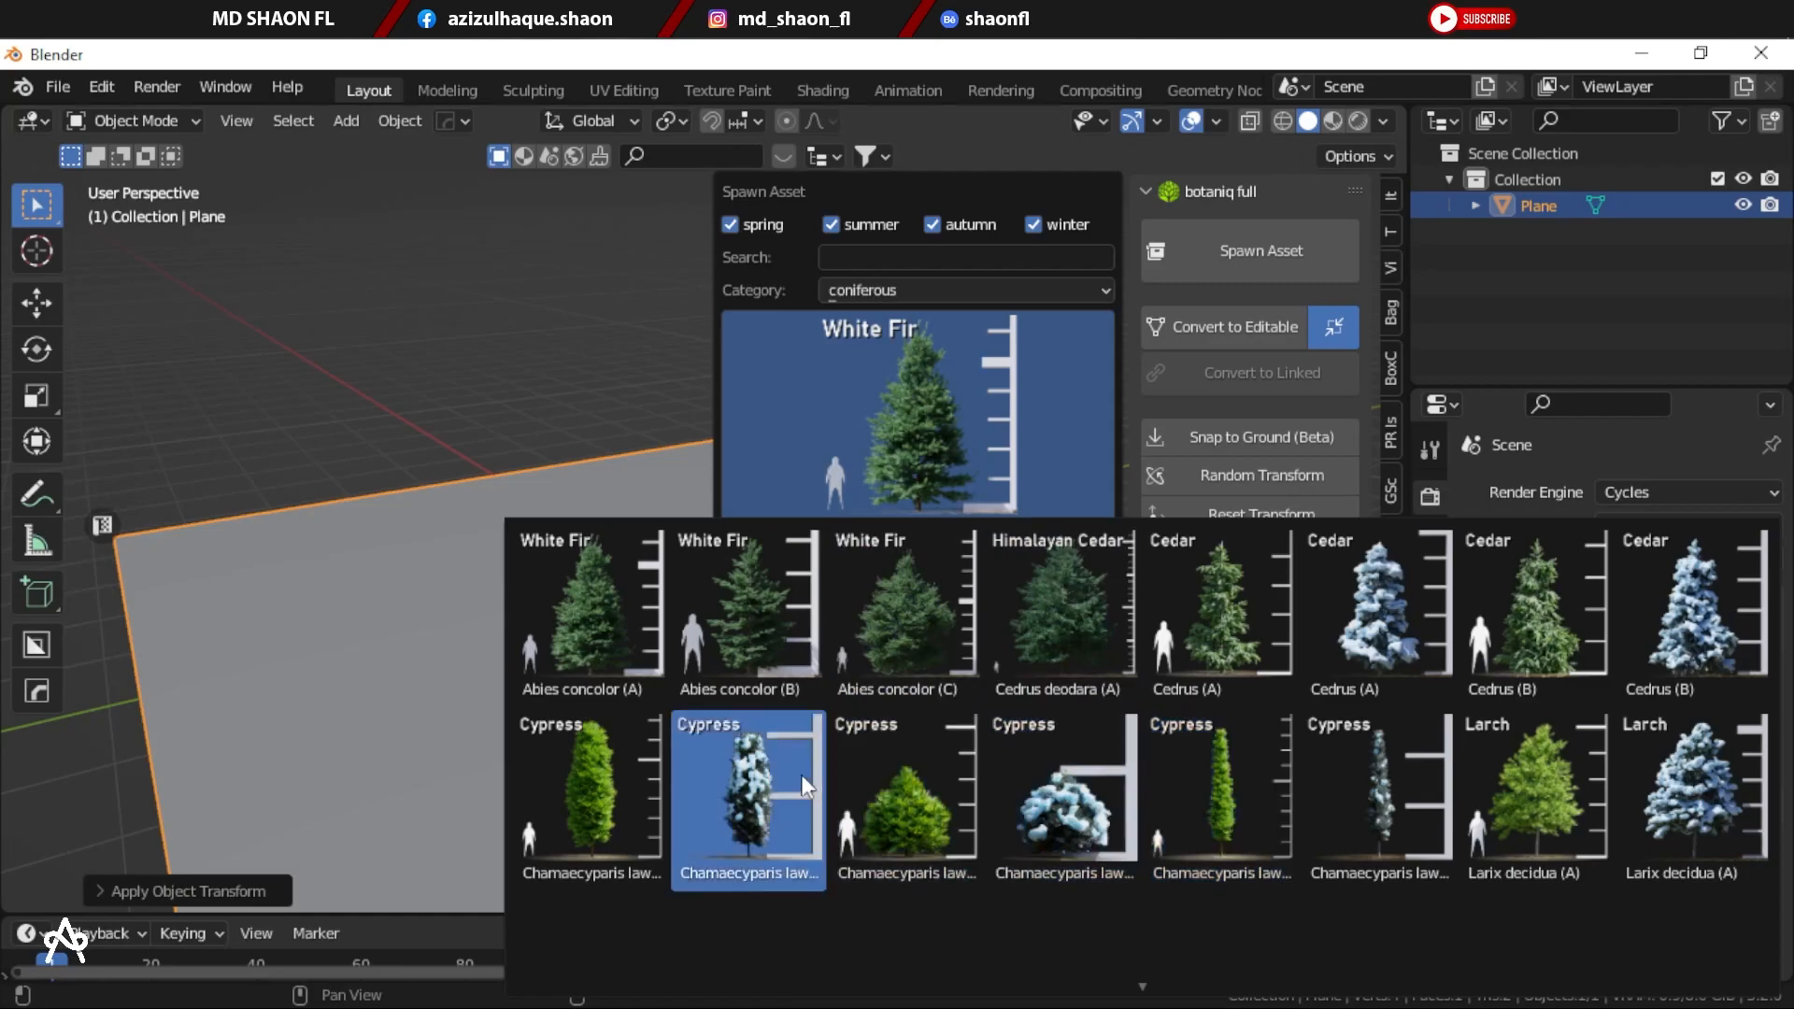
mouse_move(1137, 980)
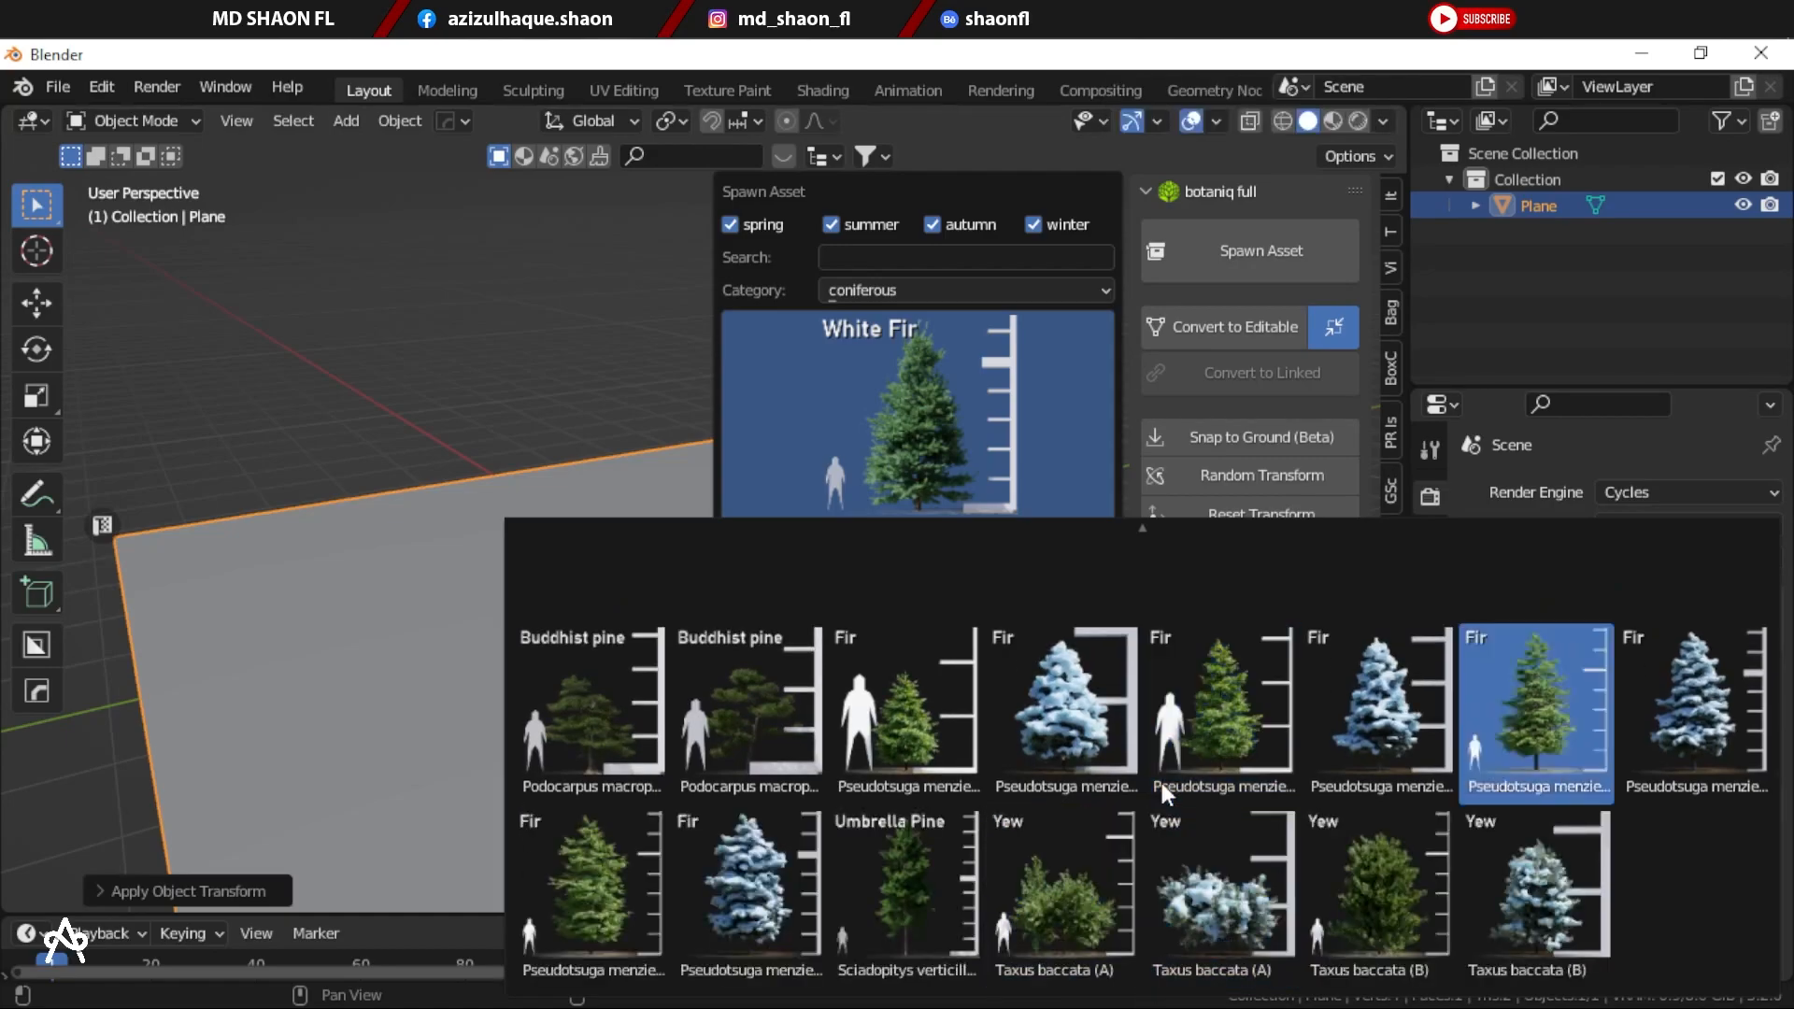
scroll(1149, 757, up, 6)
scroll(1138, 731, down, 1)
scroll(1138, 729, down, 5)
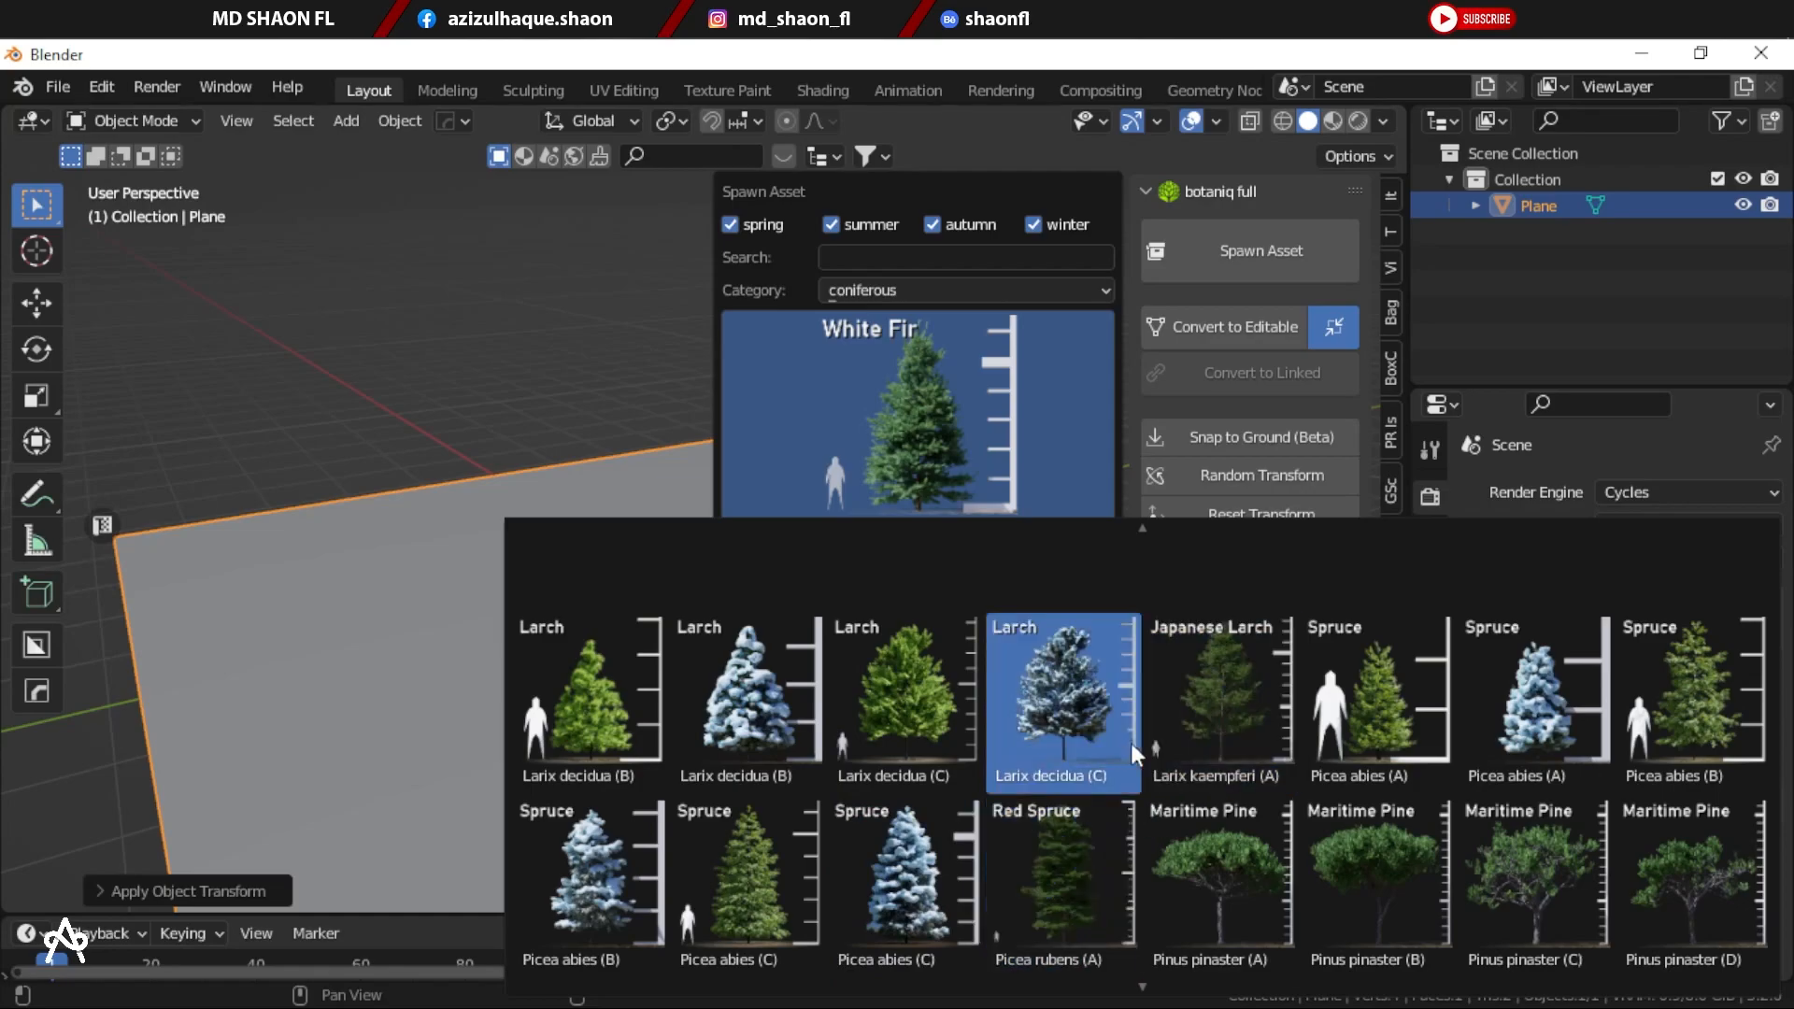
scroll(1101, 781, down, 1)
scroll(1100, 781, down, 4)
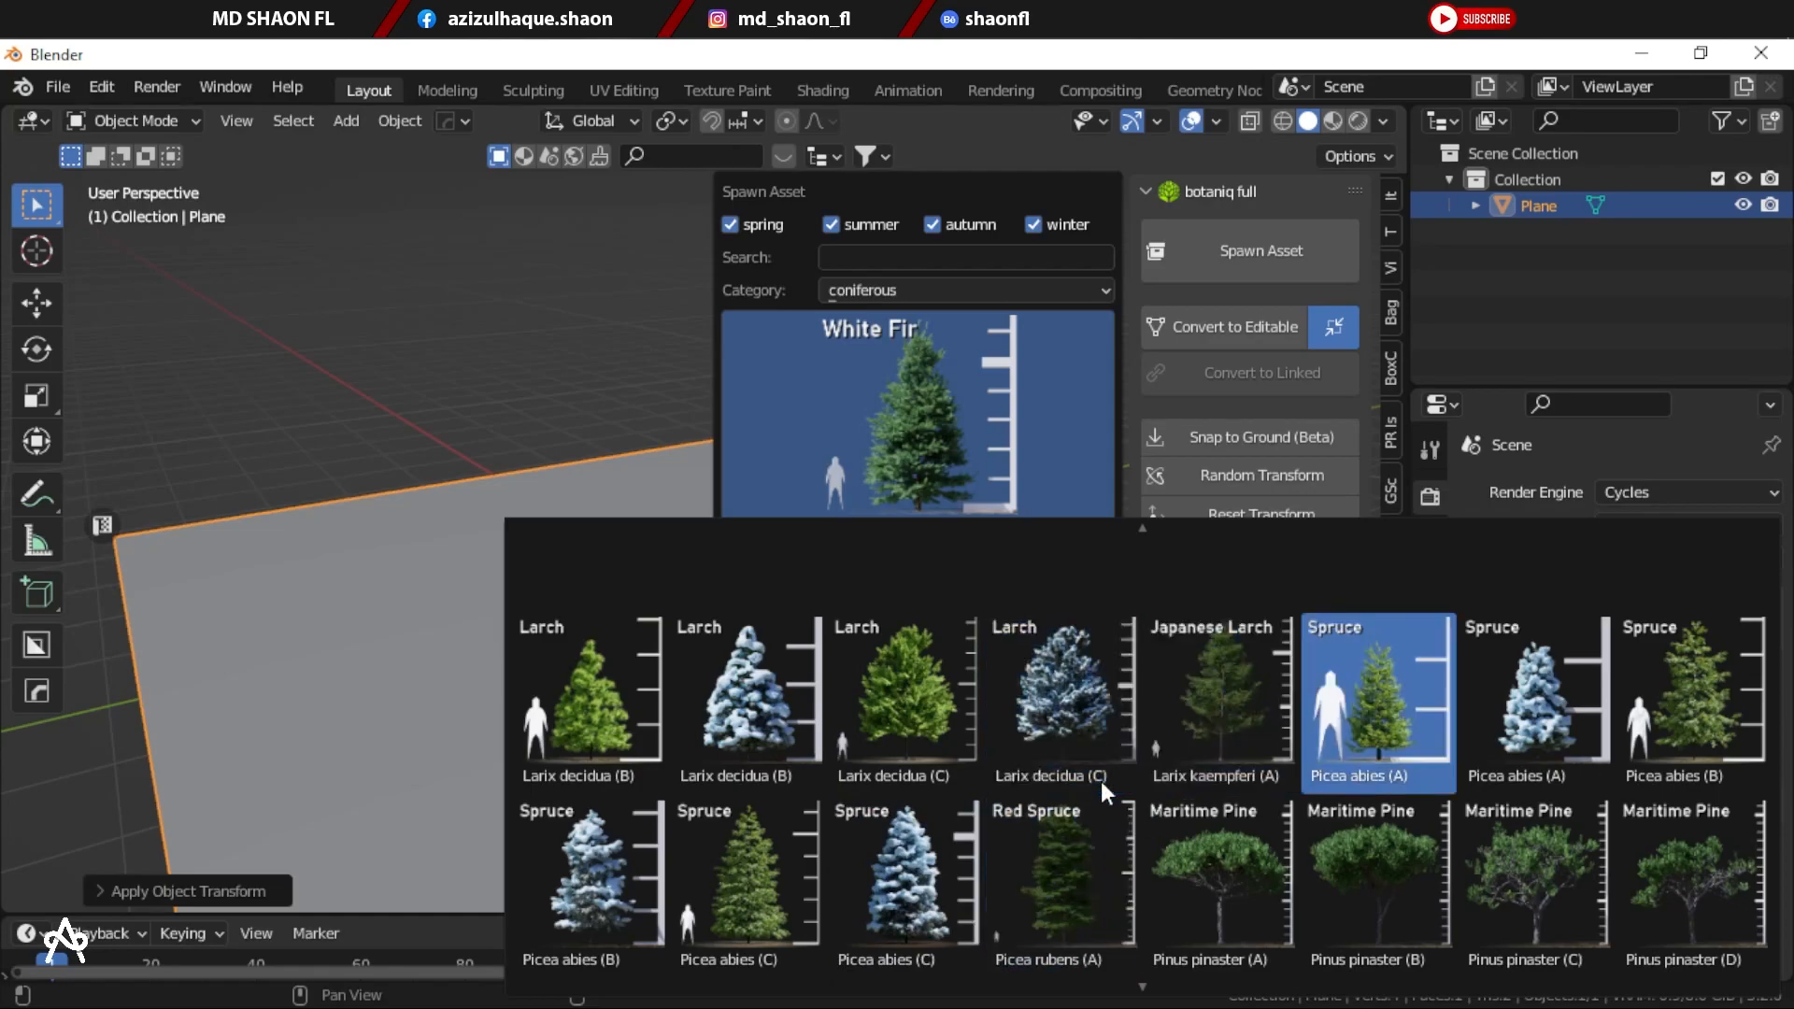
scroll(1056, 738, down, 2)
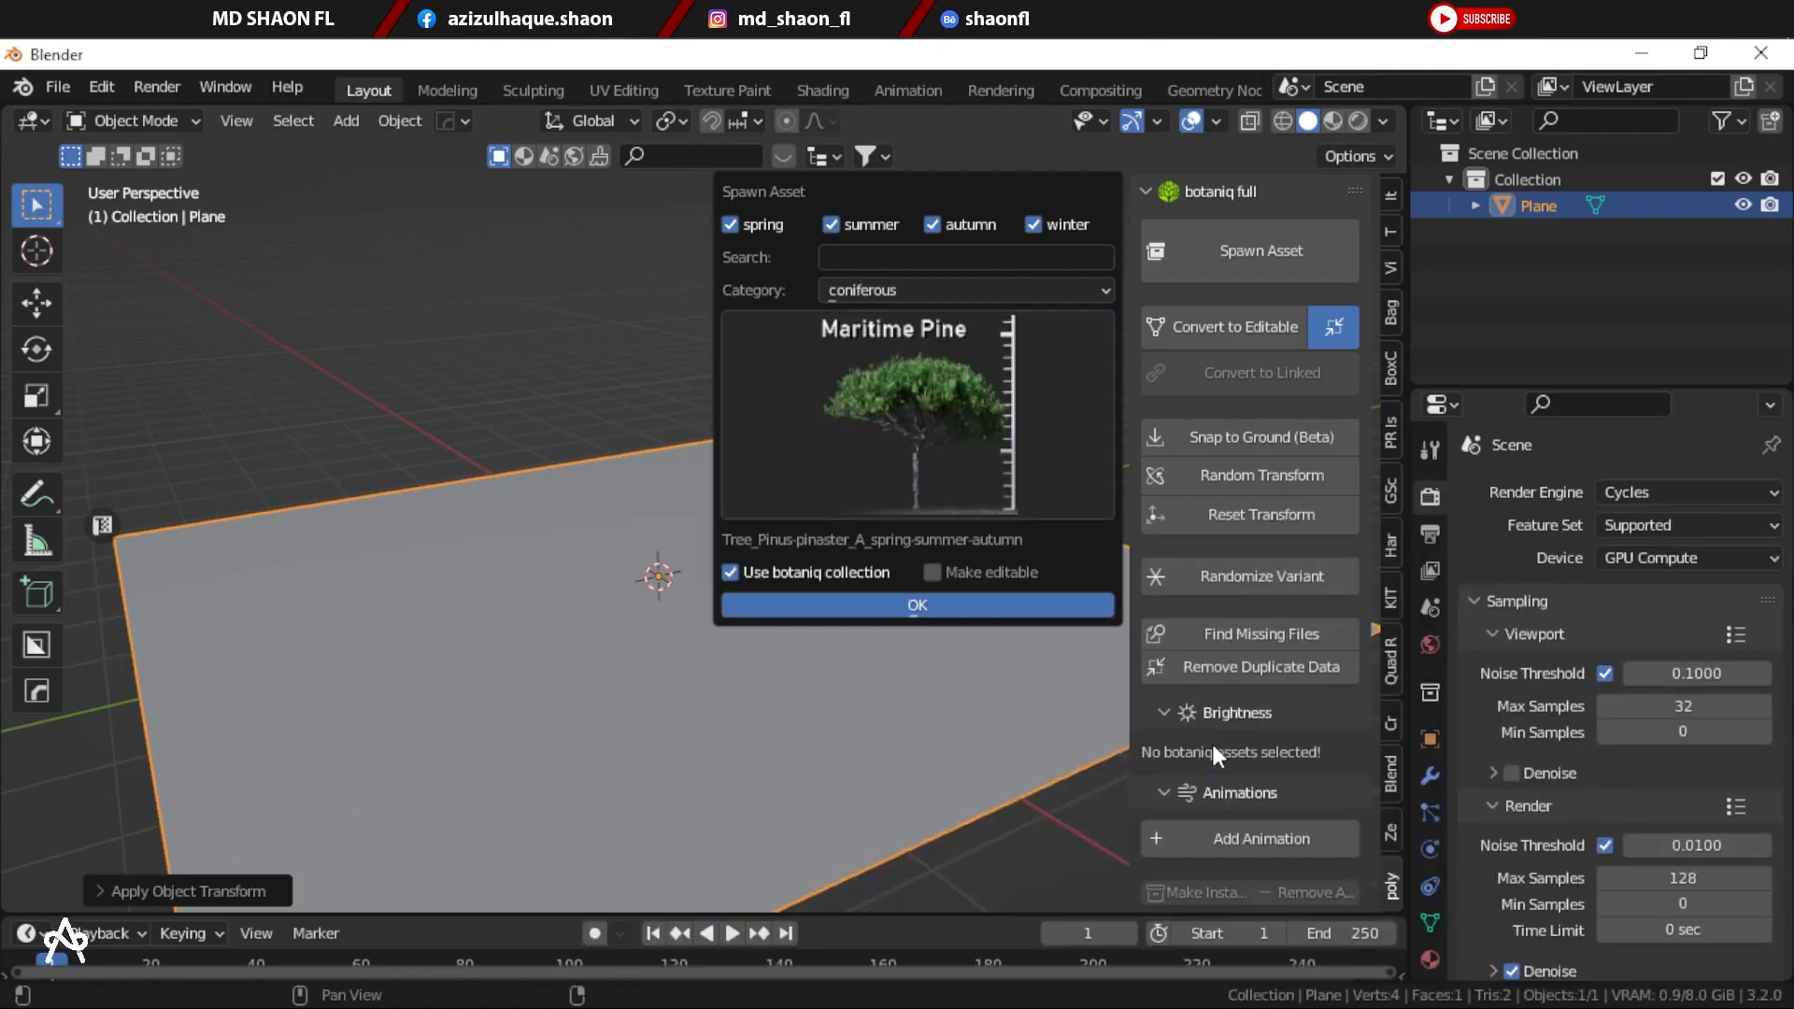
click(1211, 742)
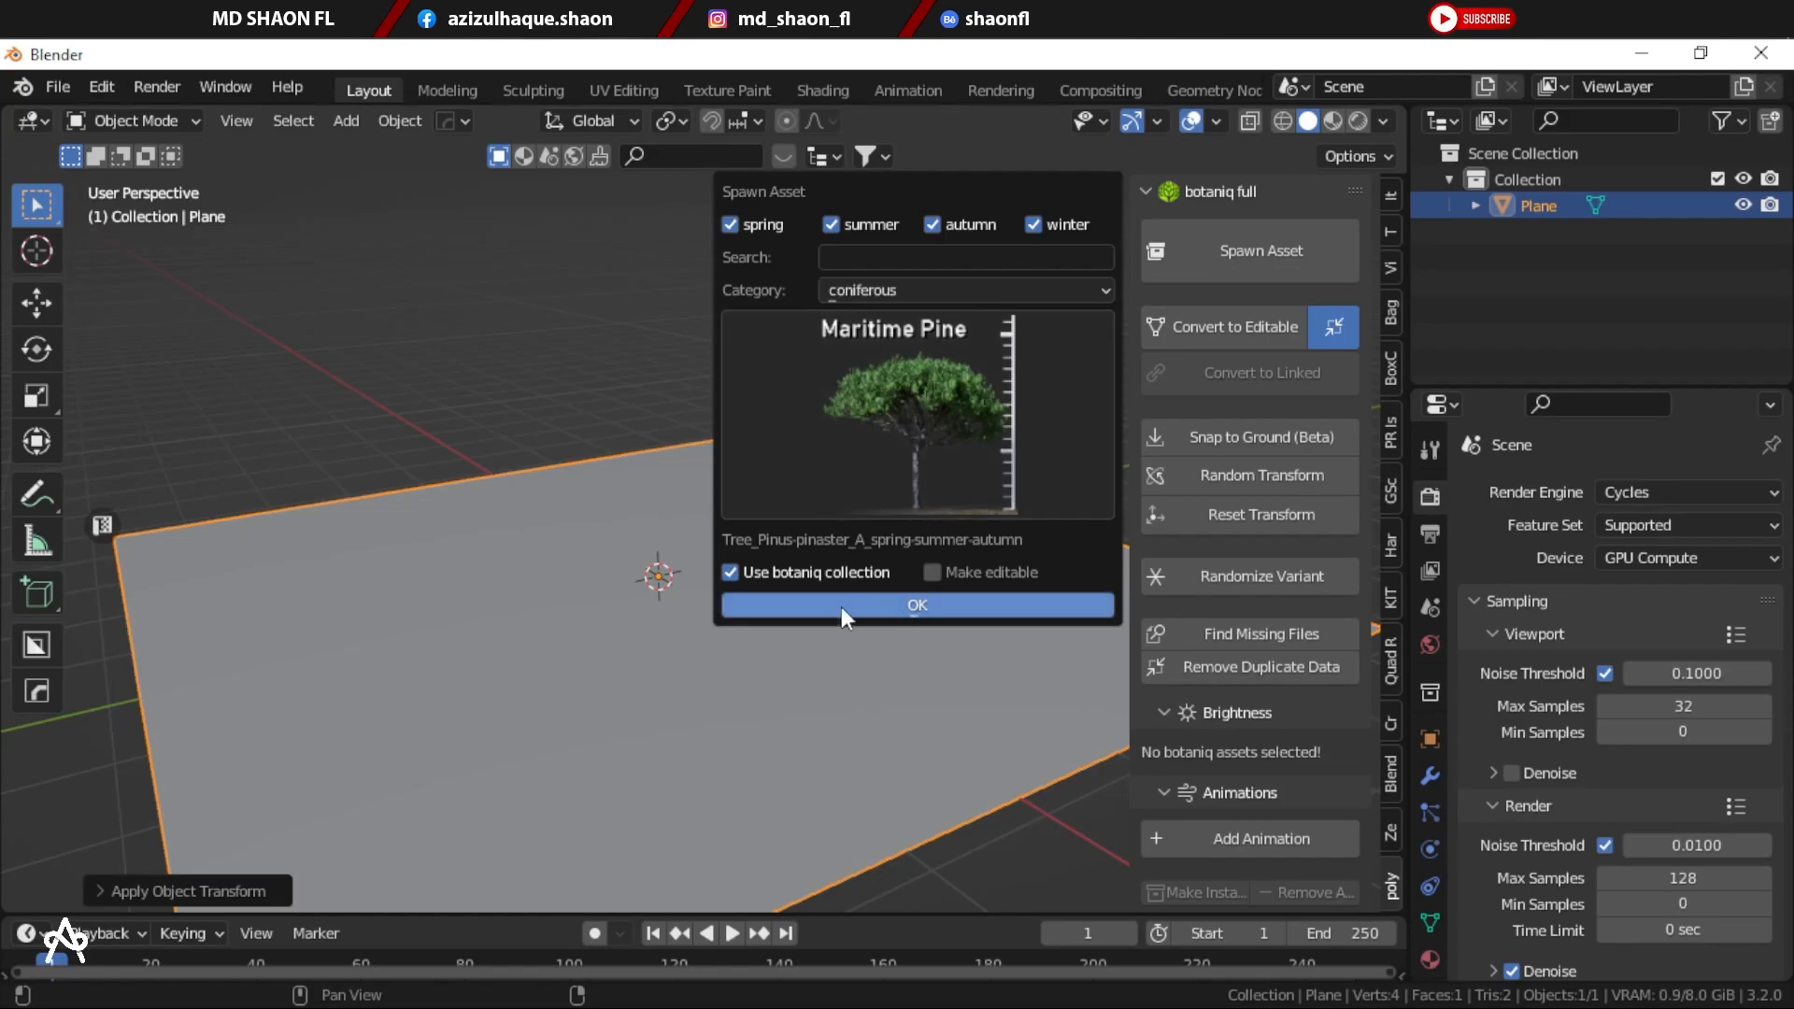
click(938, 609)
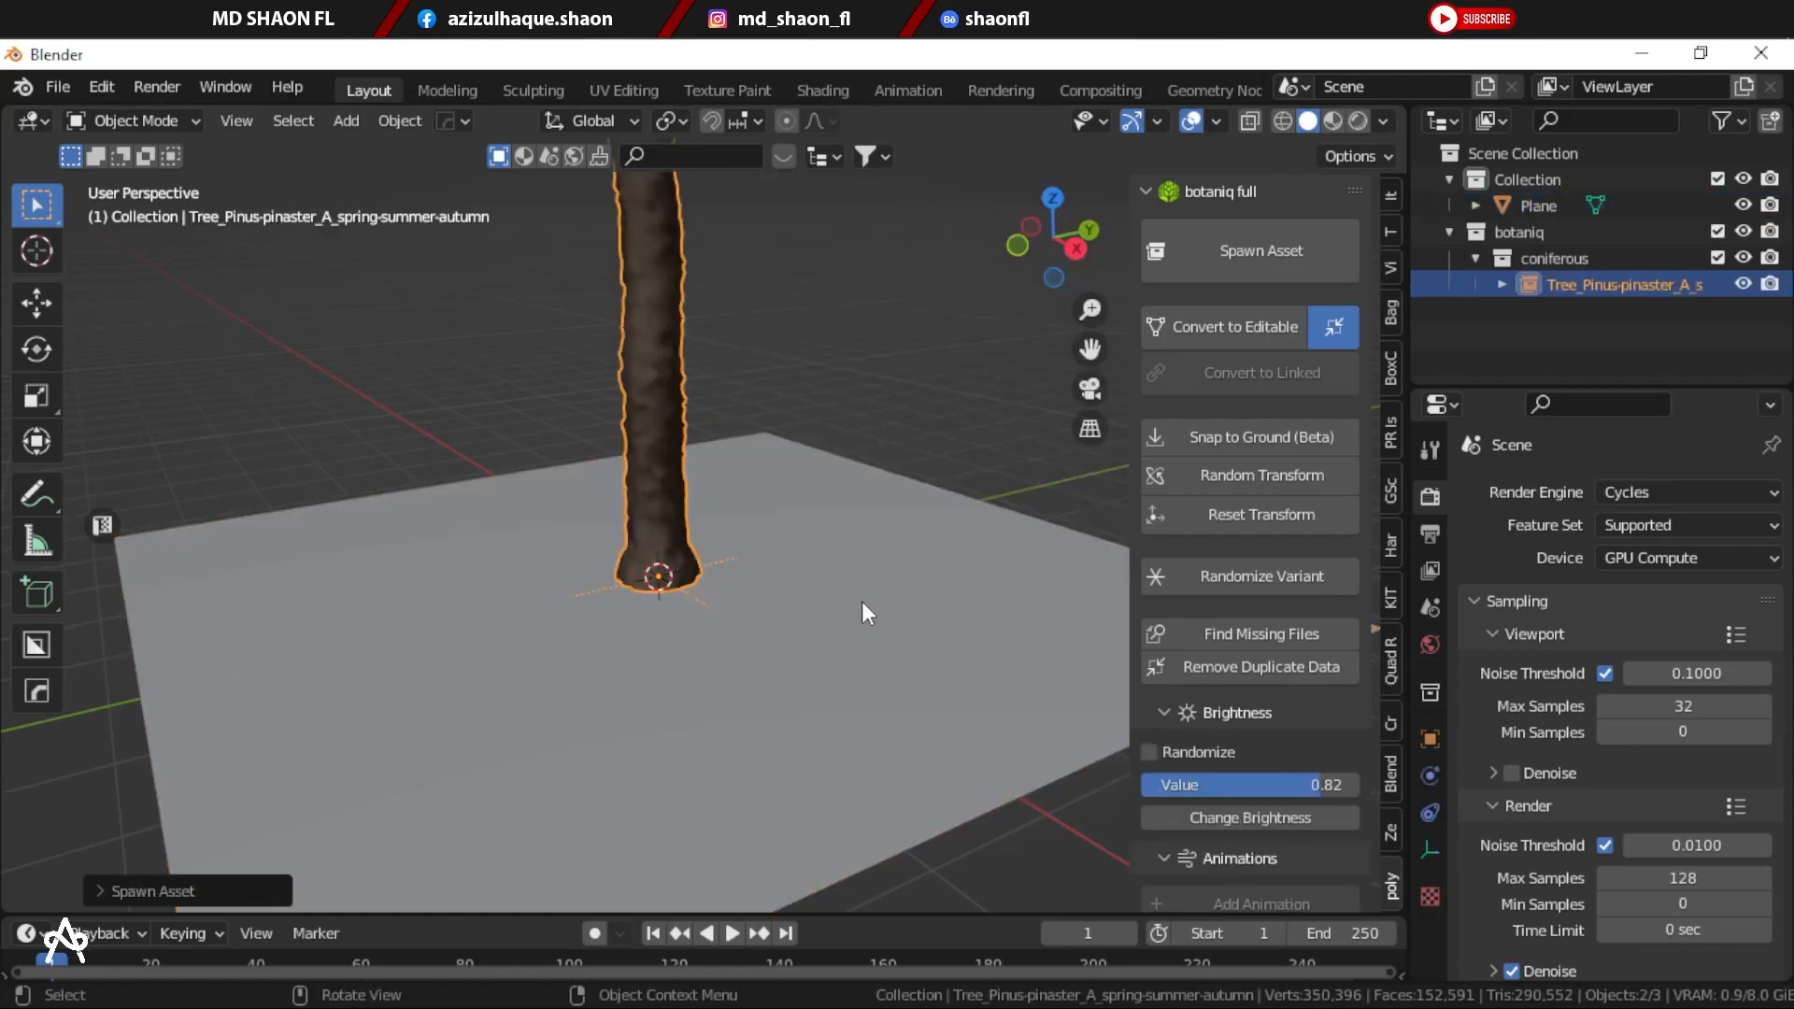
Step: Inspect the spawned maritime pine's overall shape, trunk, branches and foliage up close
scroll(850, 612, down, 12)
scroll(869, 612, up, 4)
click(882, 605)
shift+middle_drag(828, 568, 821, 676)
scroll(766, 674, up, 4)
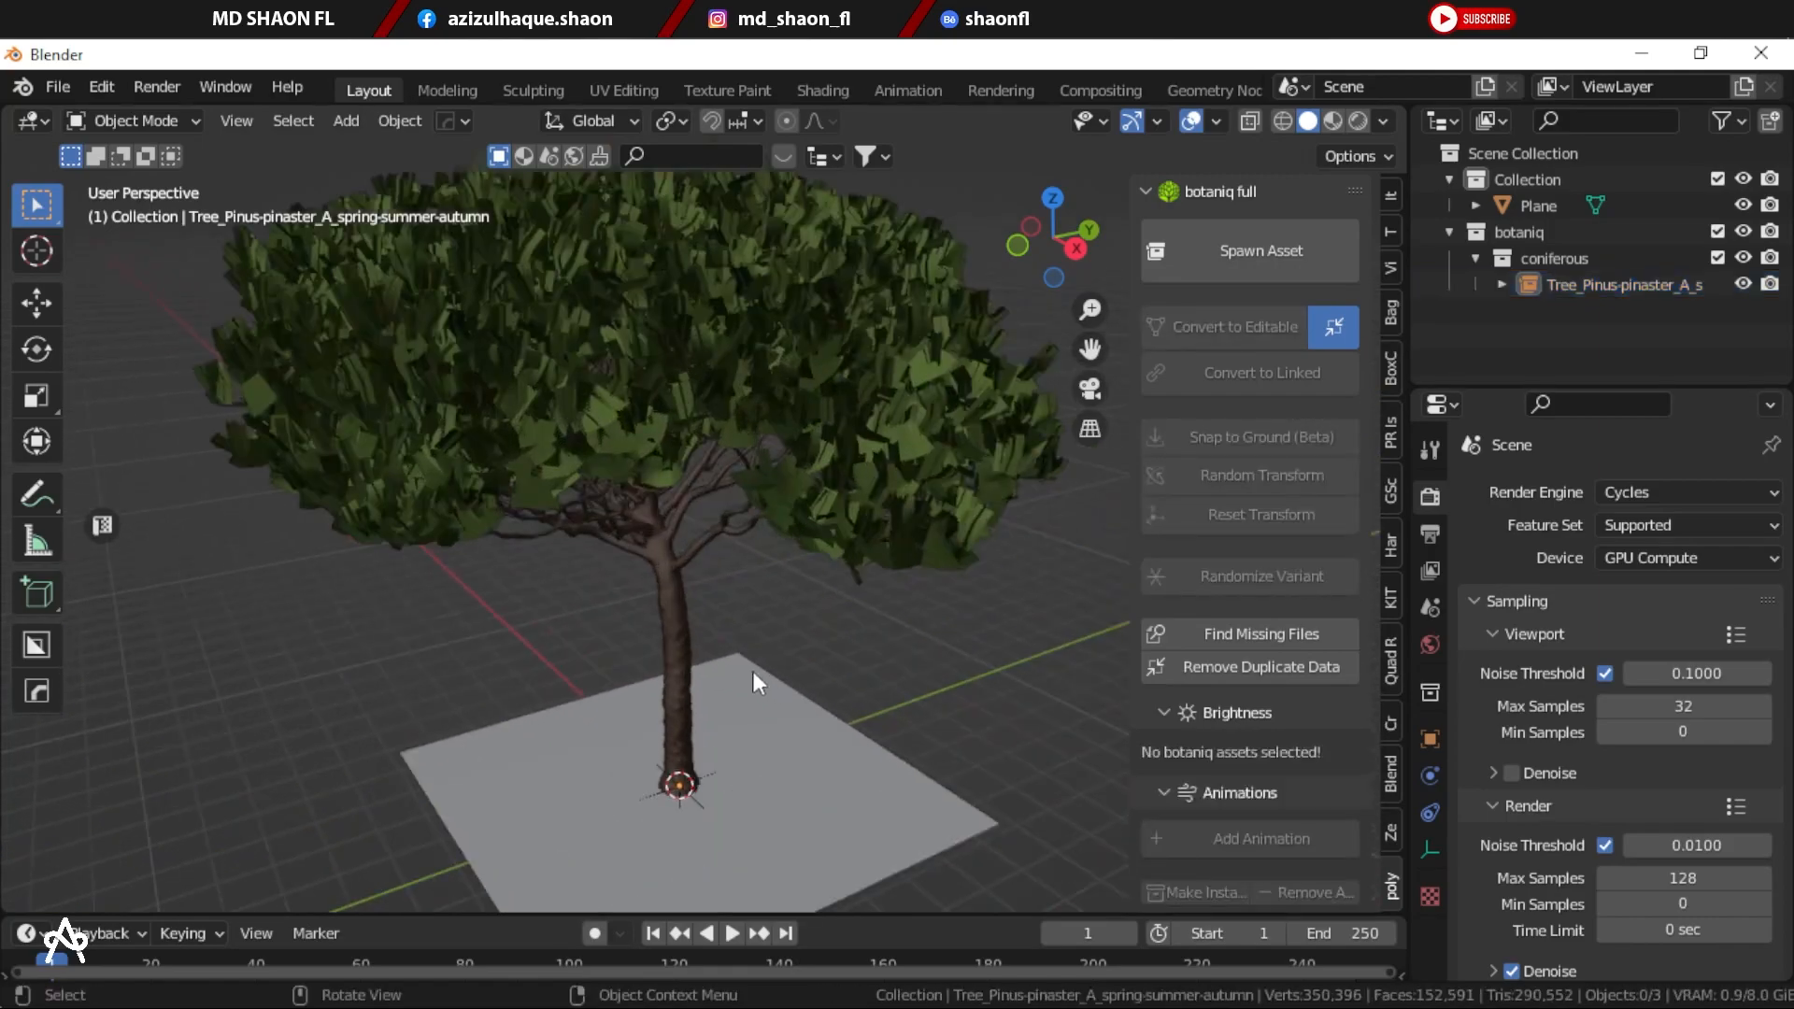
scroll(729, 626, up, 3)
middle_drag(699, 575, 788, 512)
scroll(773, 609, up, 6)
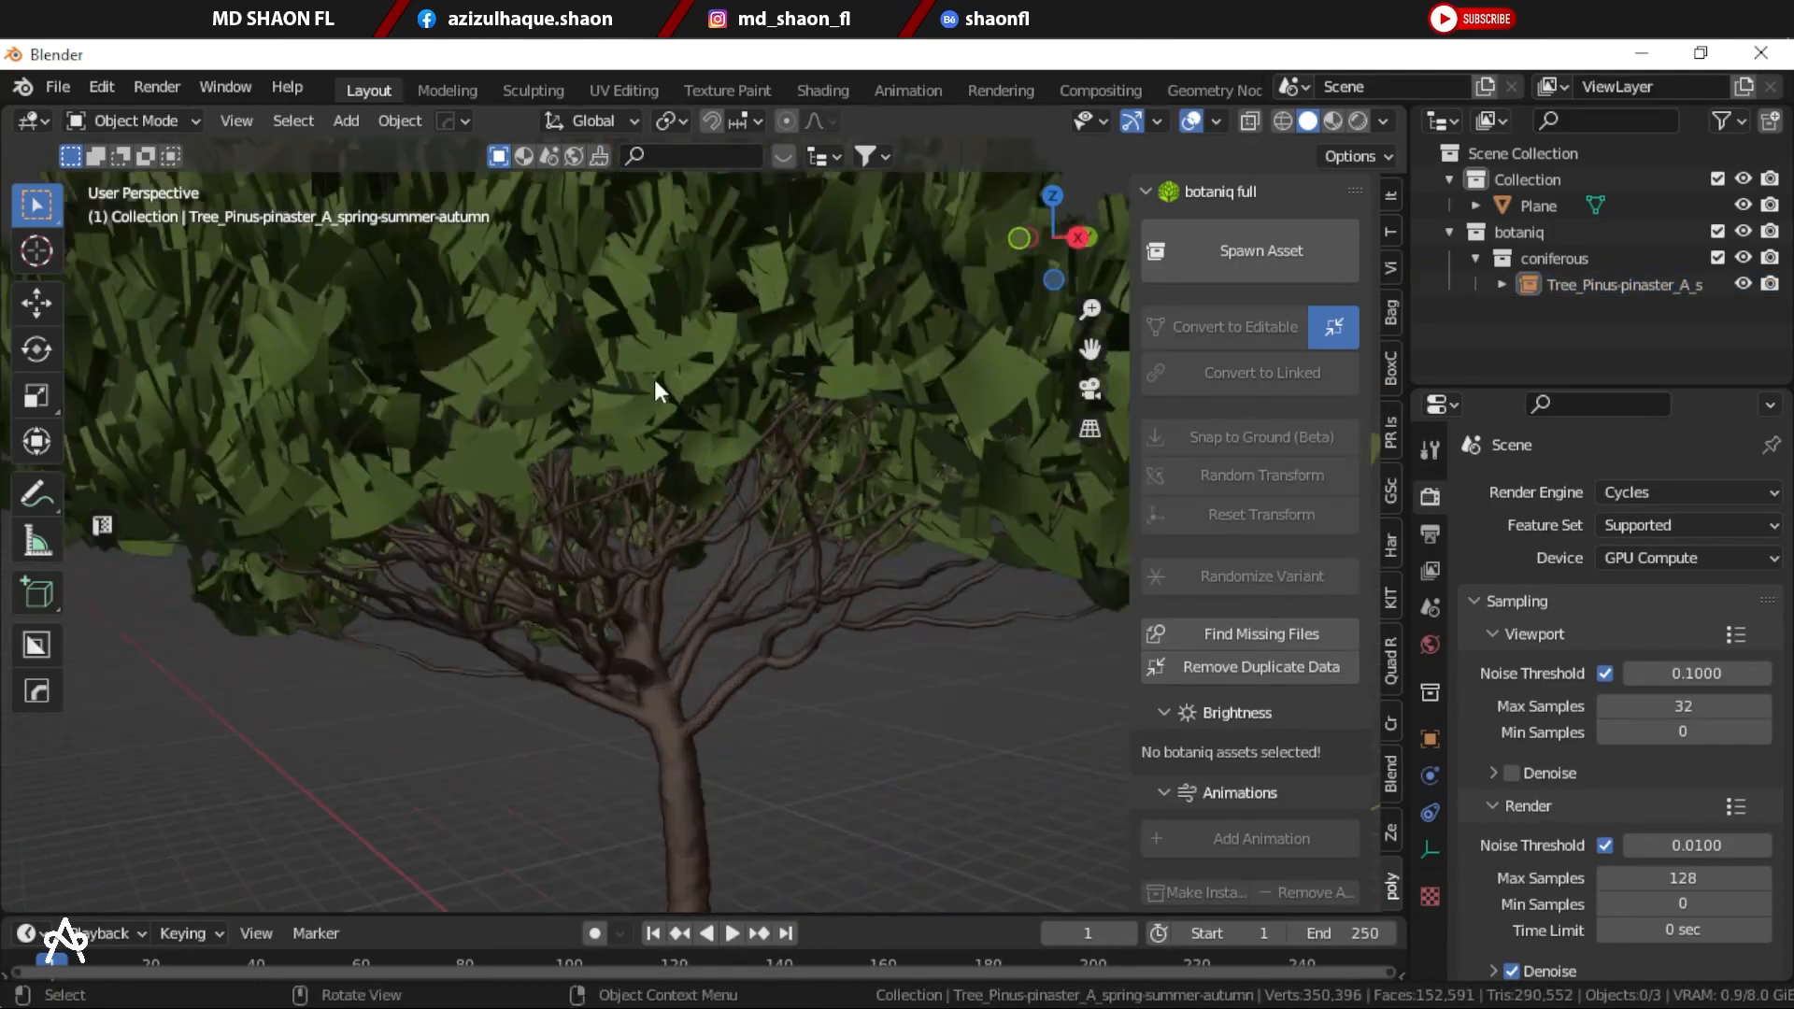
scroll(697, 449, down, 5)
scroll(692, 429, up, 8)
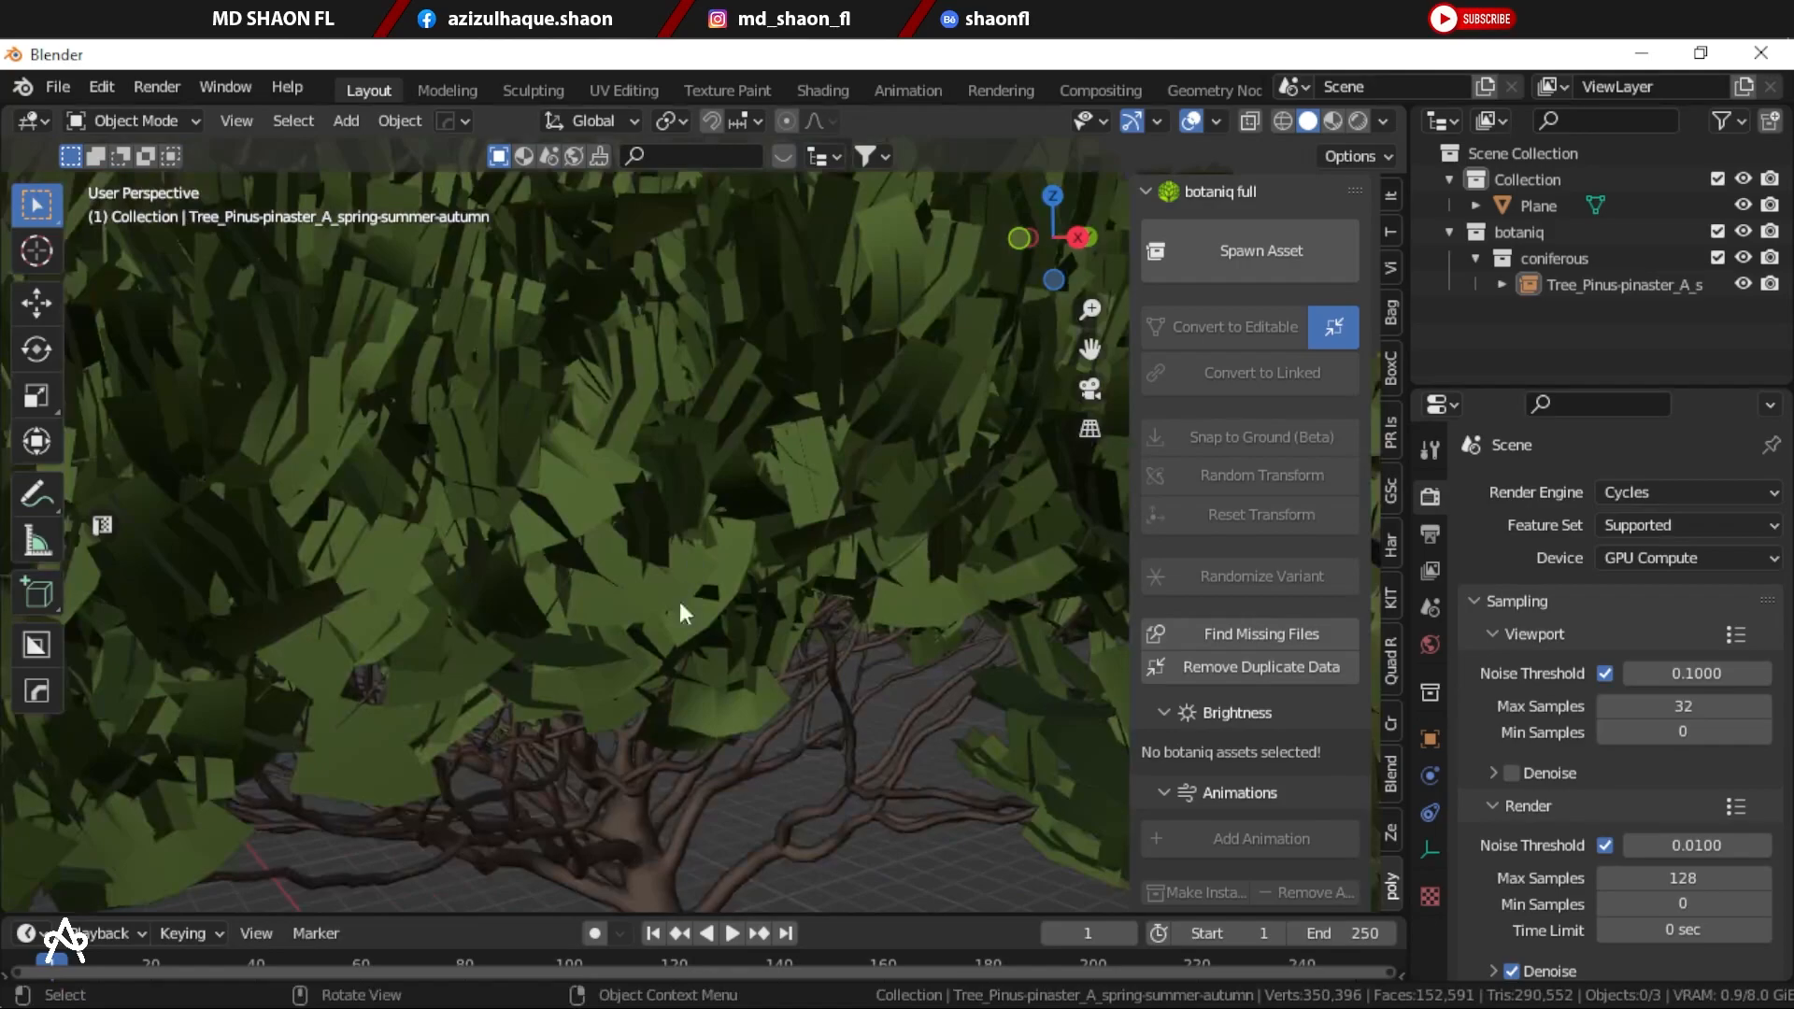
scroll(696, 617, down, 5)
Step: Preview the maritime pine in Rendered viewport shading and return the viewport to Solid shading
click(719, 341)
click(812, 758)
click(858, 337)
key(z)
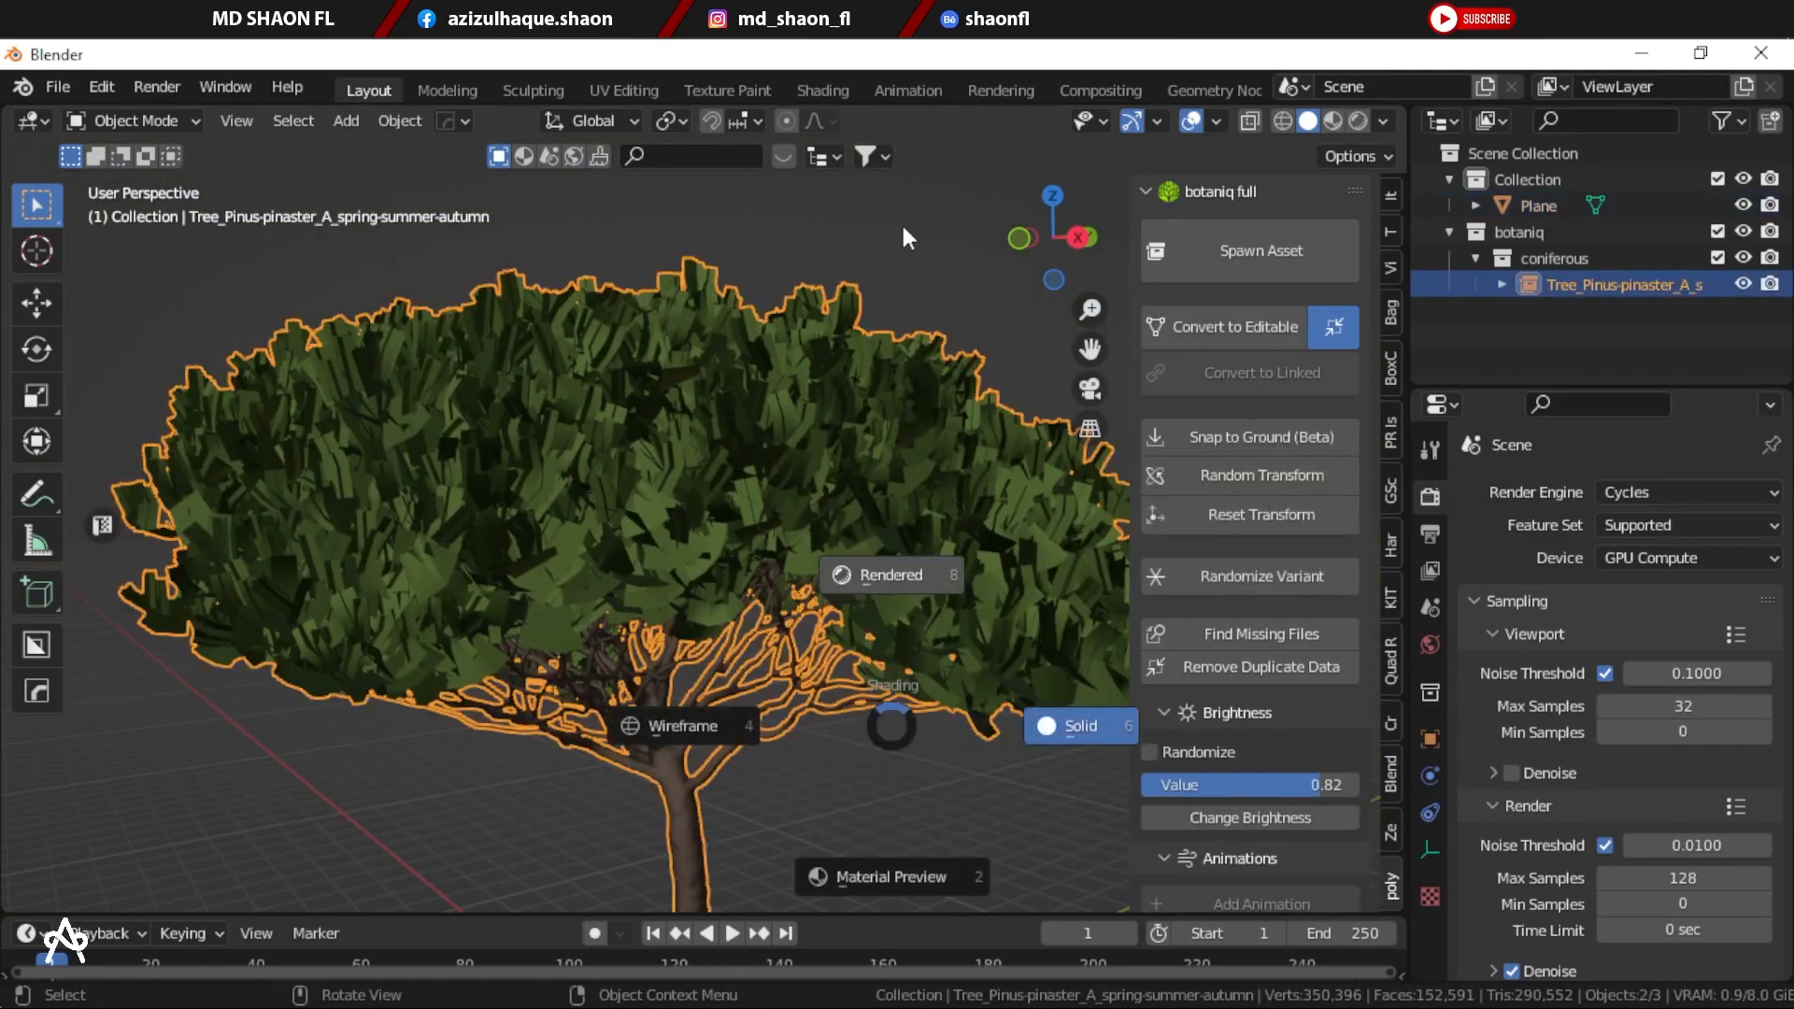
click(902, 223)
click(877, 258)
scroll(726, 445, up, 5)
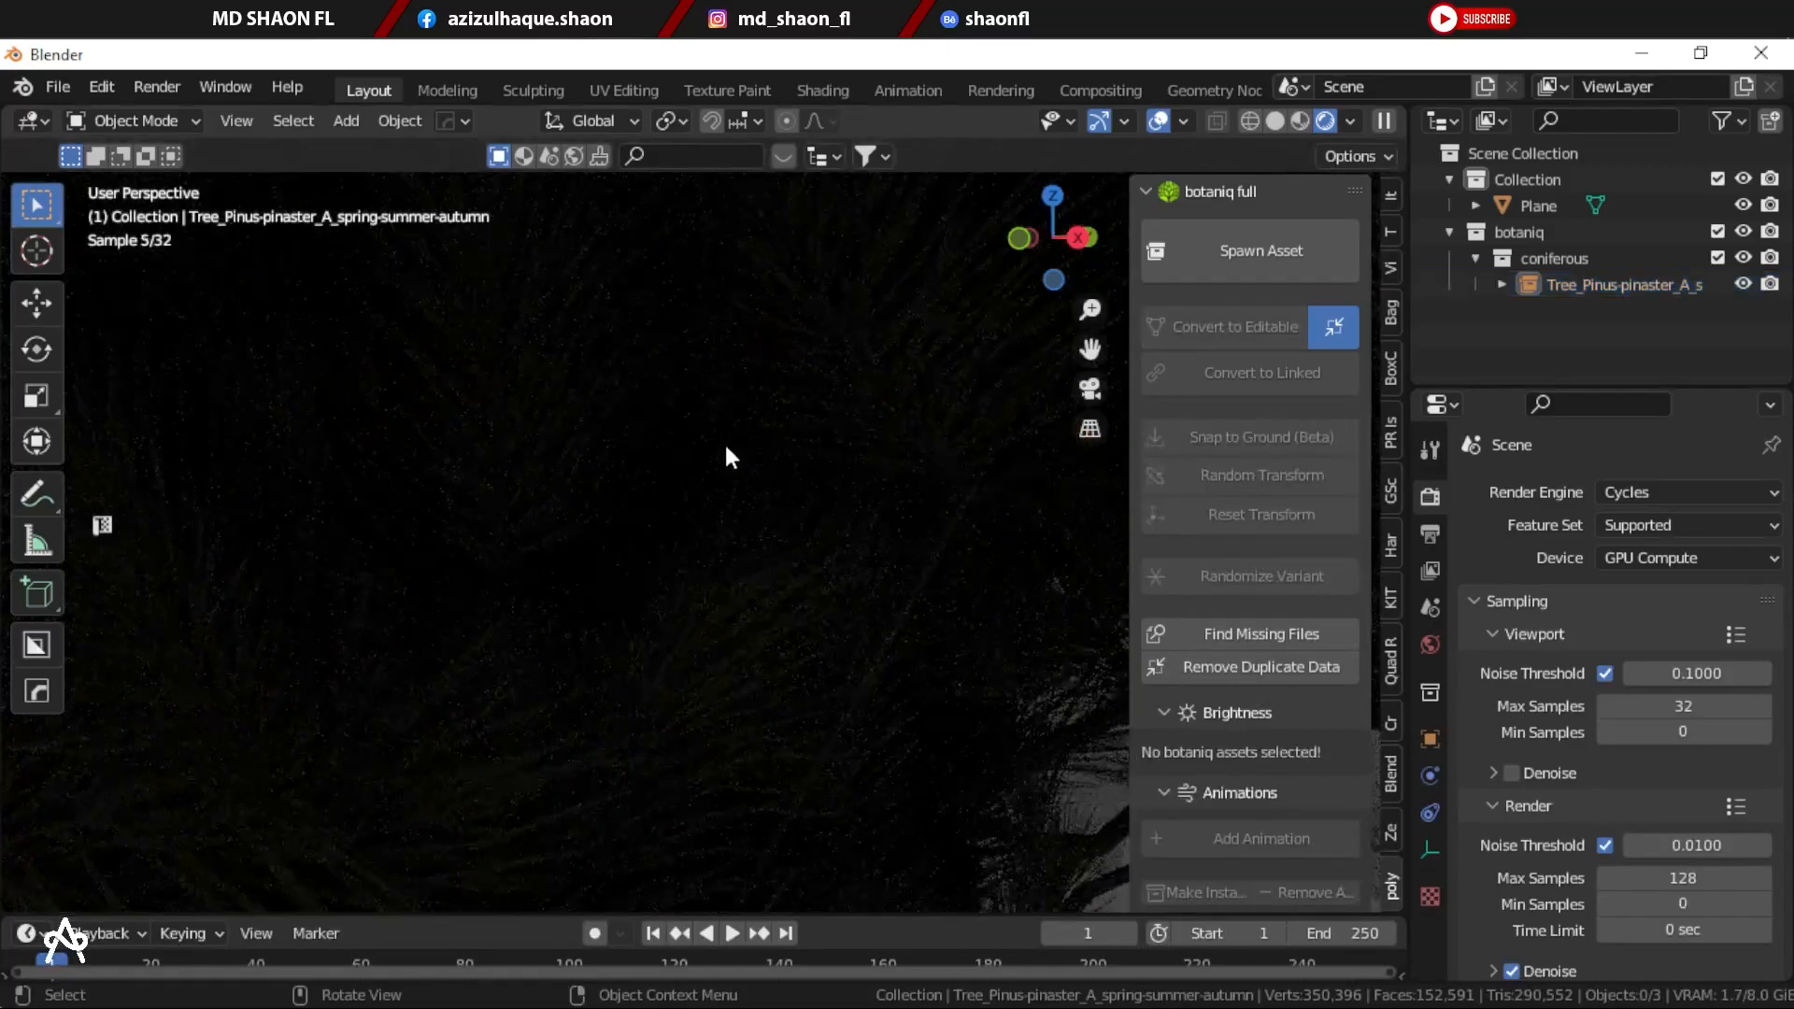
scroll(664, 524, down, 5)
mouse_move(664, 524)
middle_down()
mouse_move(829, 532)
mouse_move(703, 586)
mouse_move(687, 523)
middle_up()
key(z)
click(718, 510)
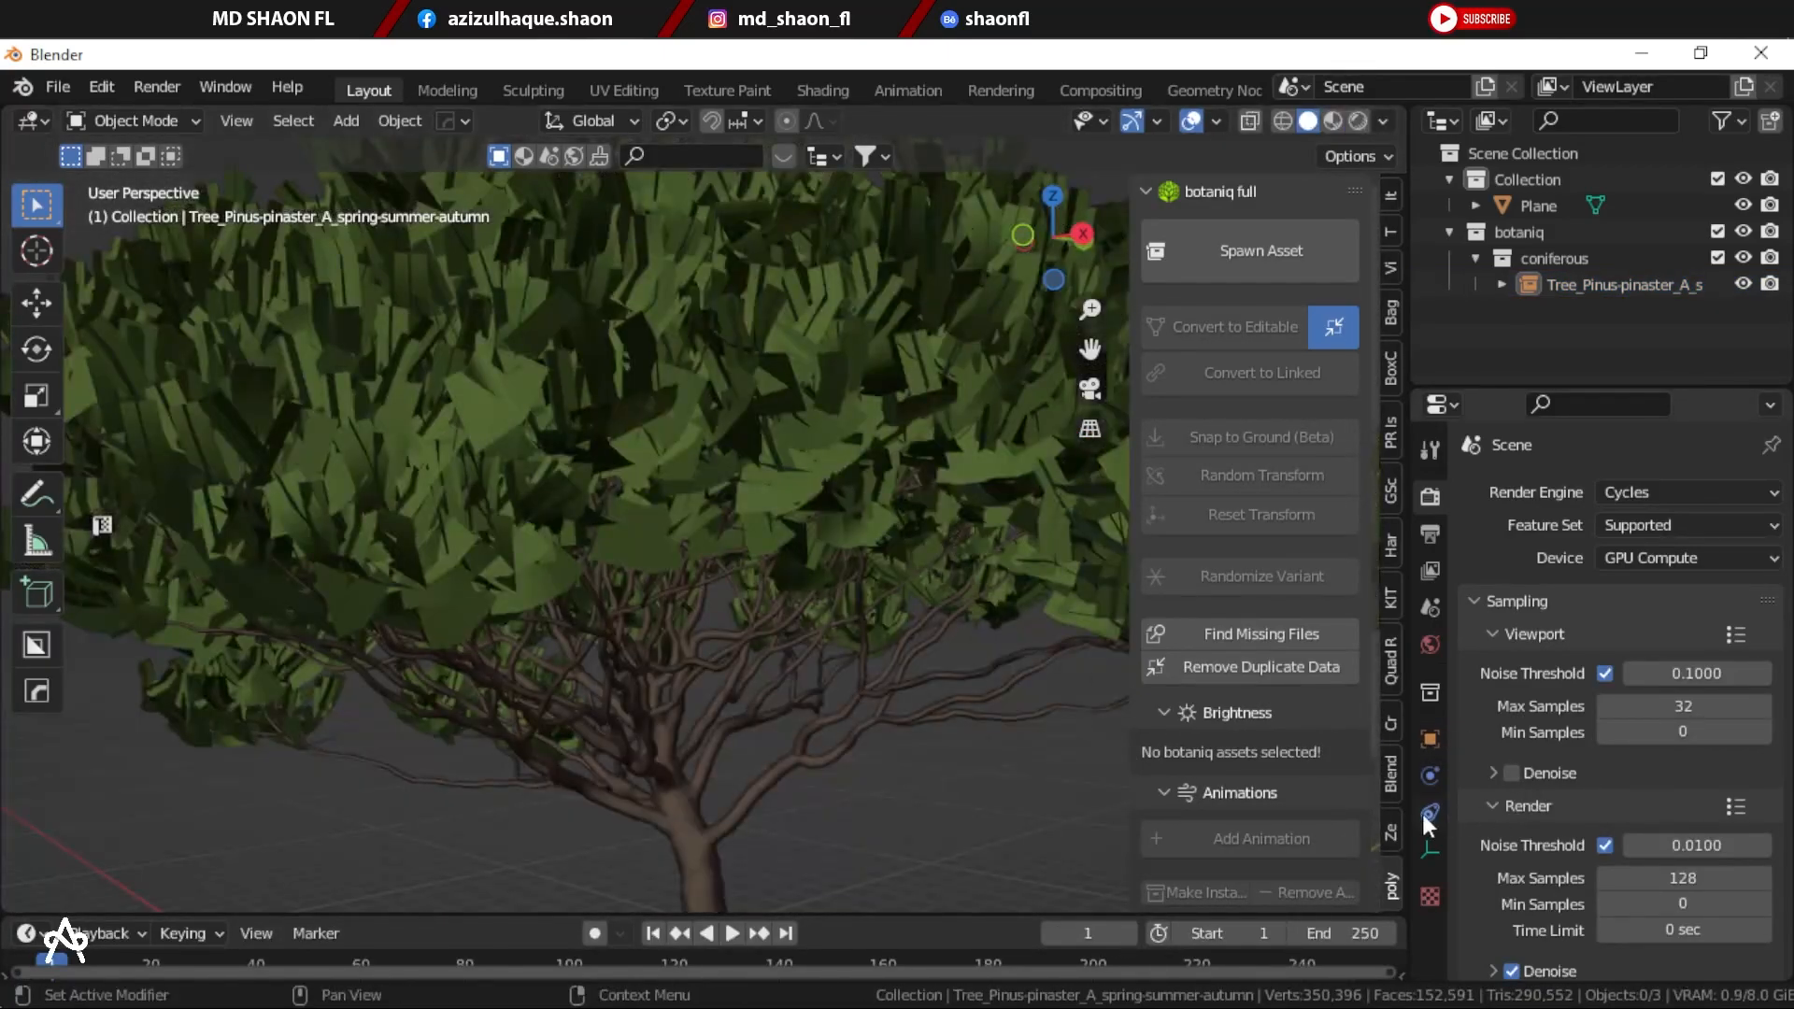
Step: Set the world background colour to an Environment Texture using beach_parking_4k.hdr from the HDR Light folder
click(1429, 645)
click(1644, 654)
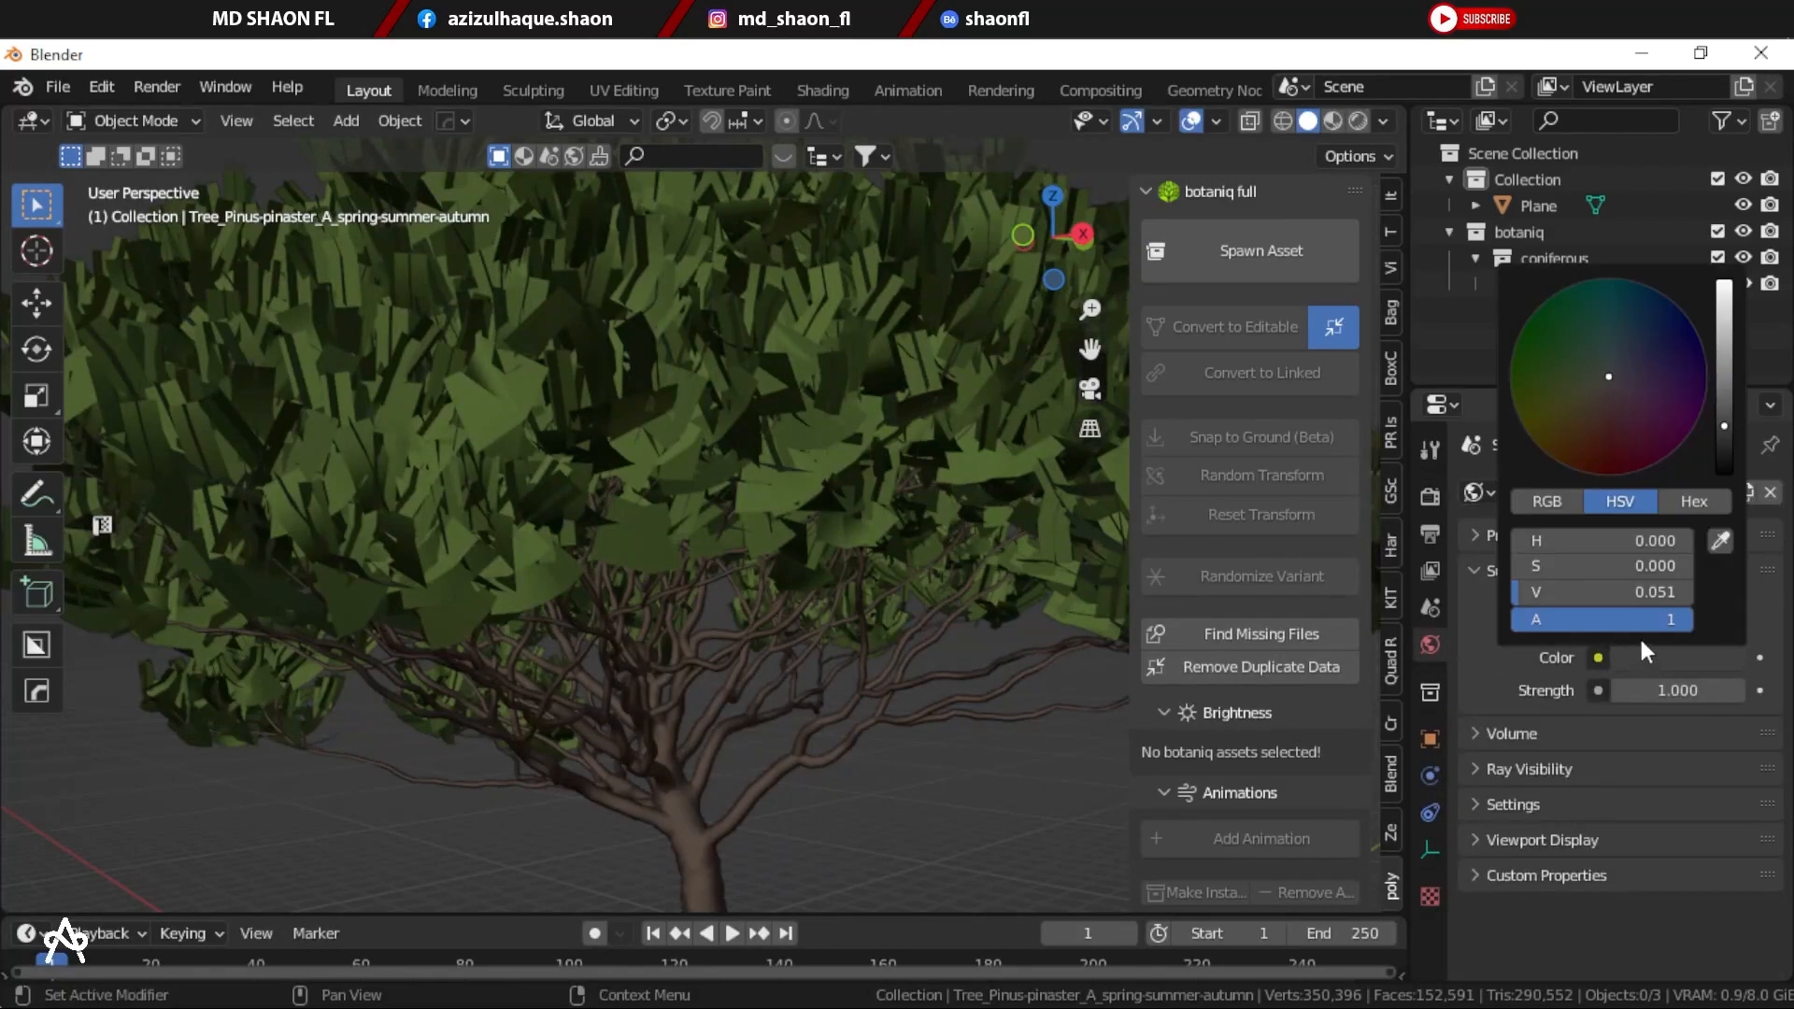
click(1696, 501)
click(1630, 501)
click(1598, 658)
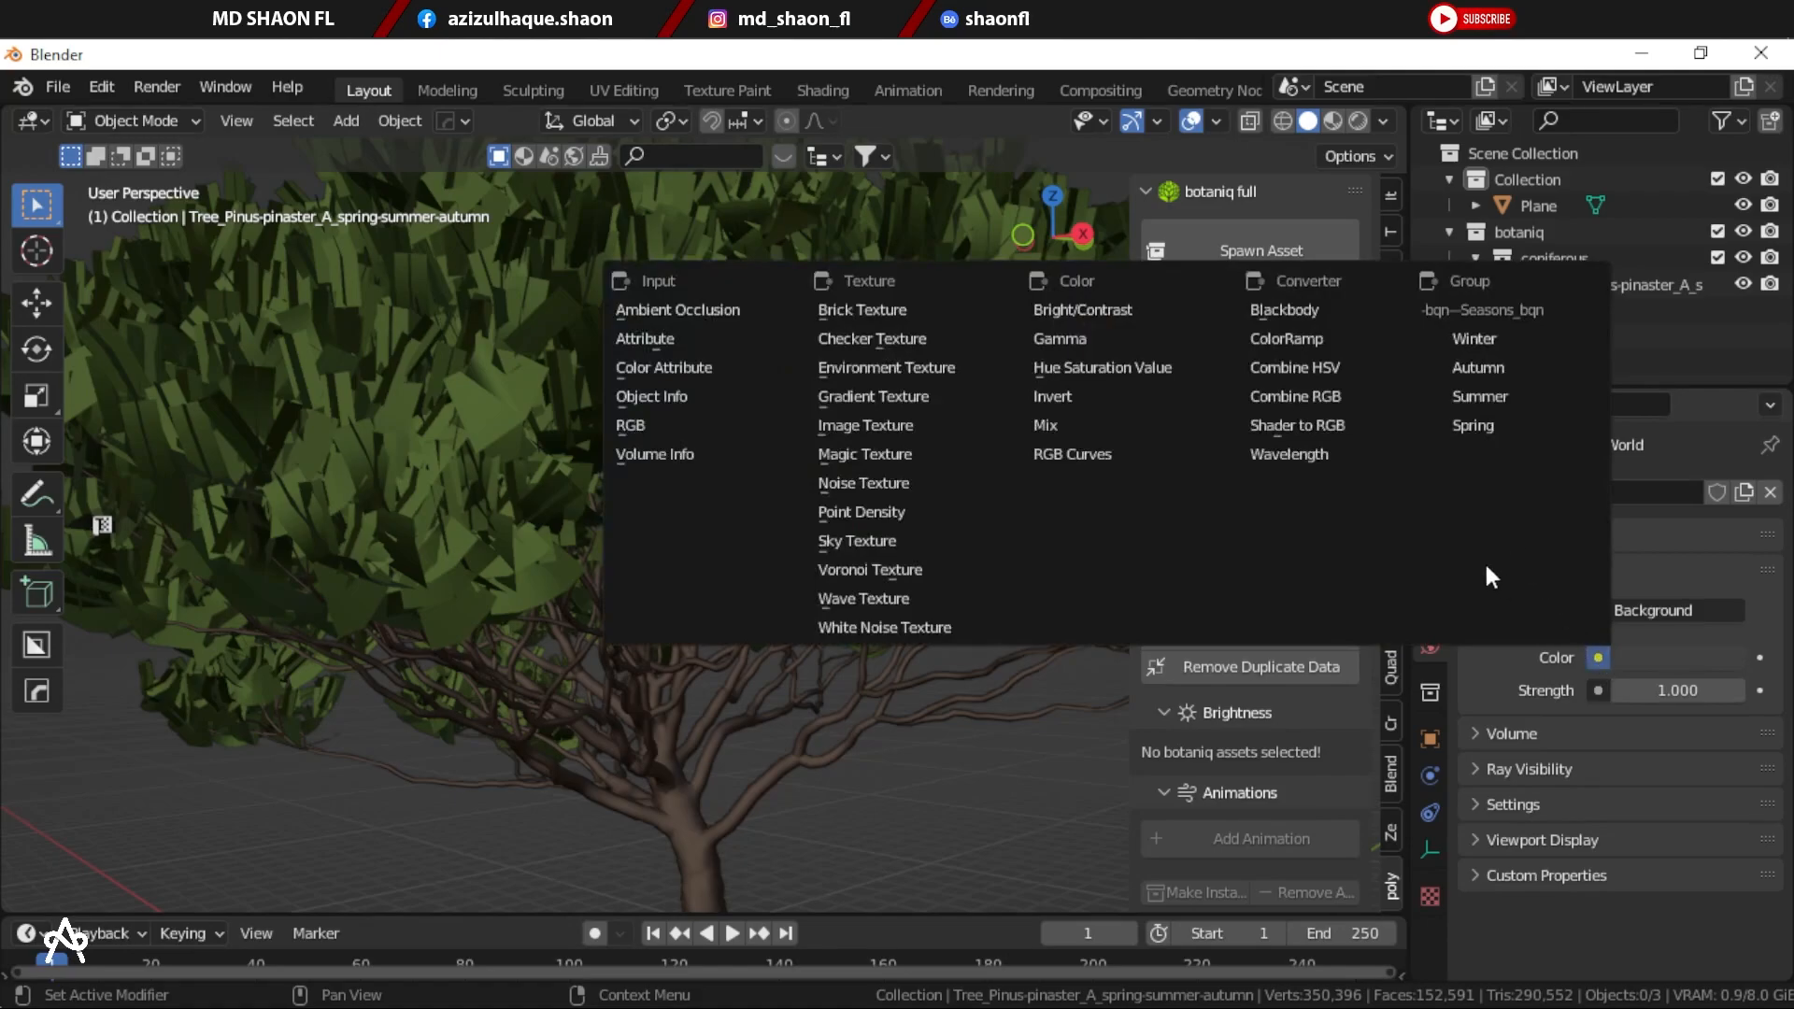
click(916, 368)
click(1684, 696)
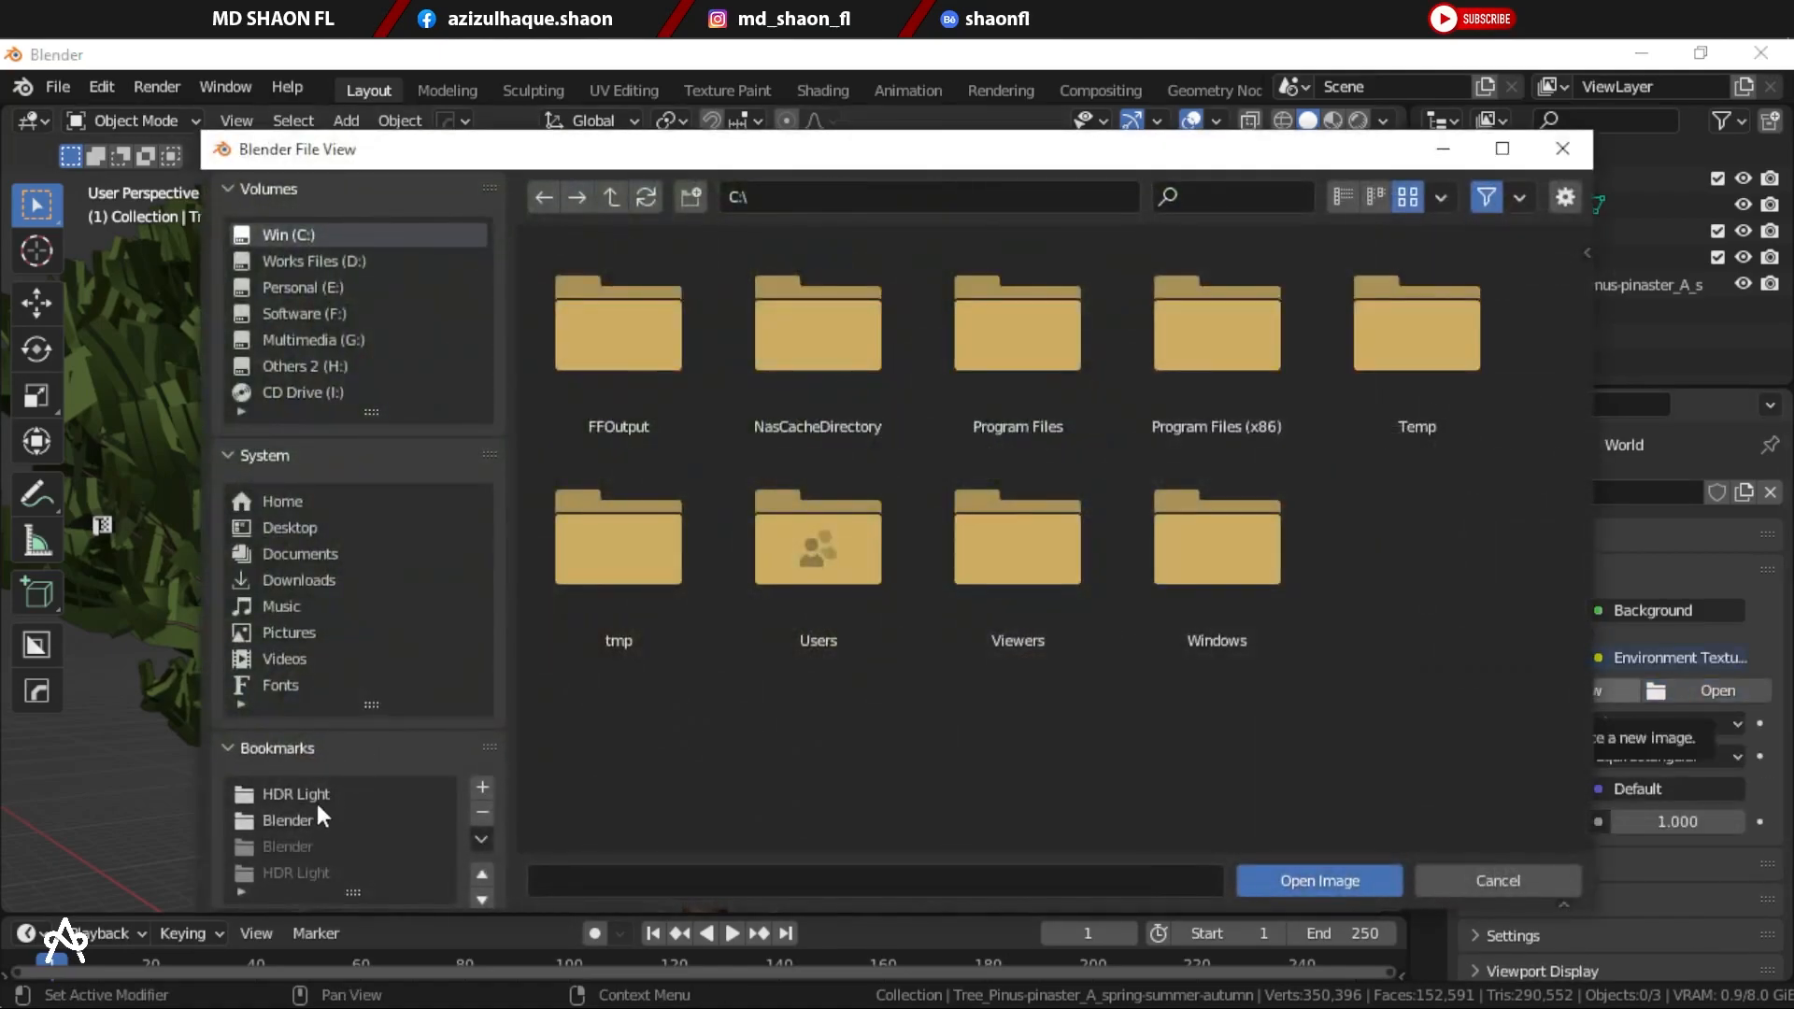
click(308, 795)
click(1011, 771)
double_click(1010, 771)
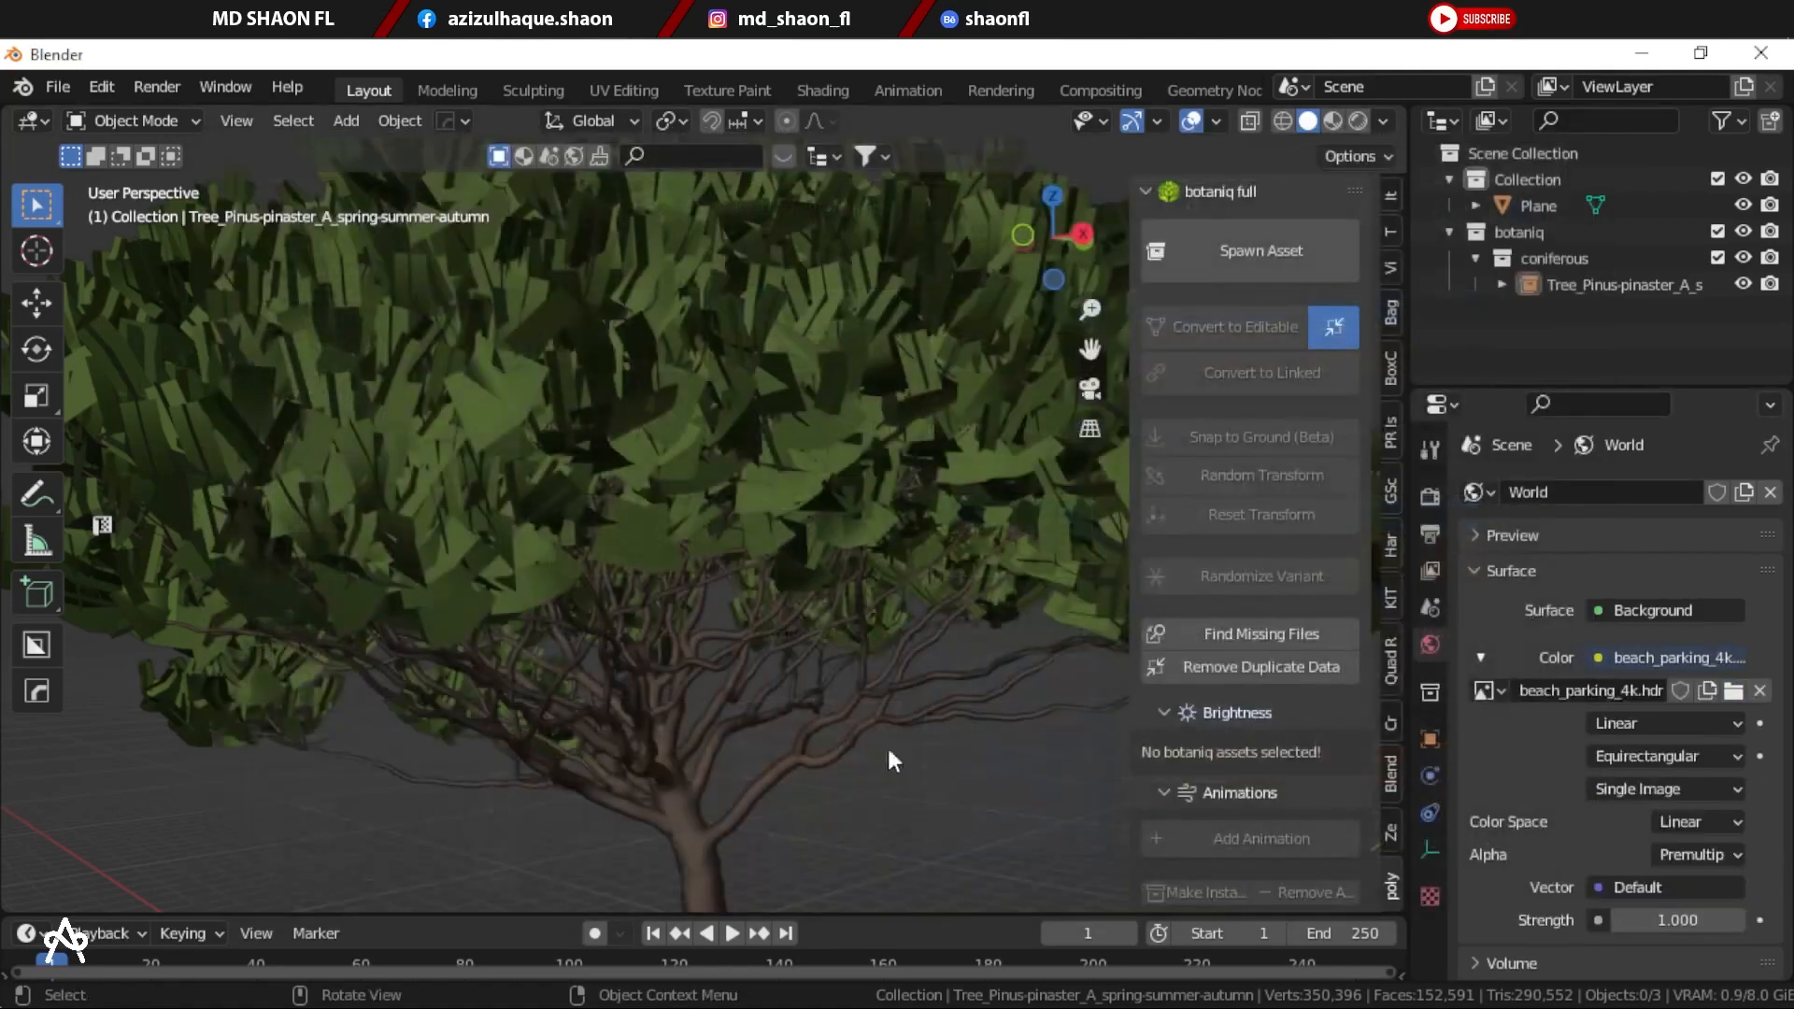
Step: Switch the viewport to Rendered shading and inspect the maritime pine up close and from another side
scroll(835, 726, down, 5)
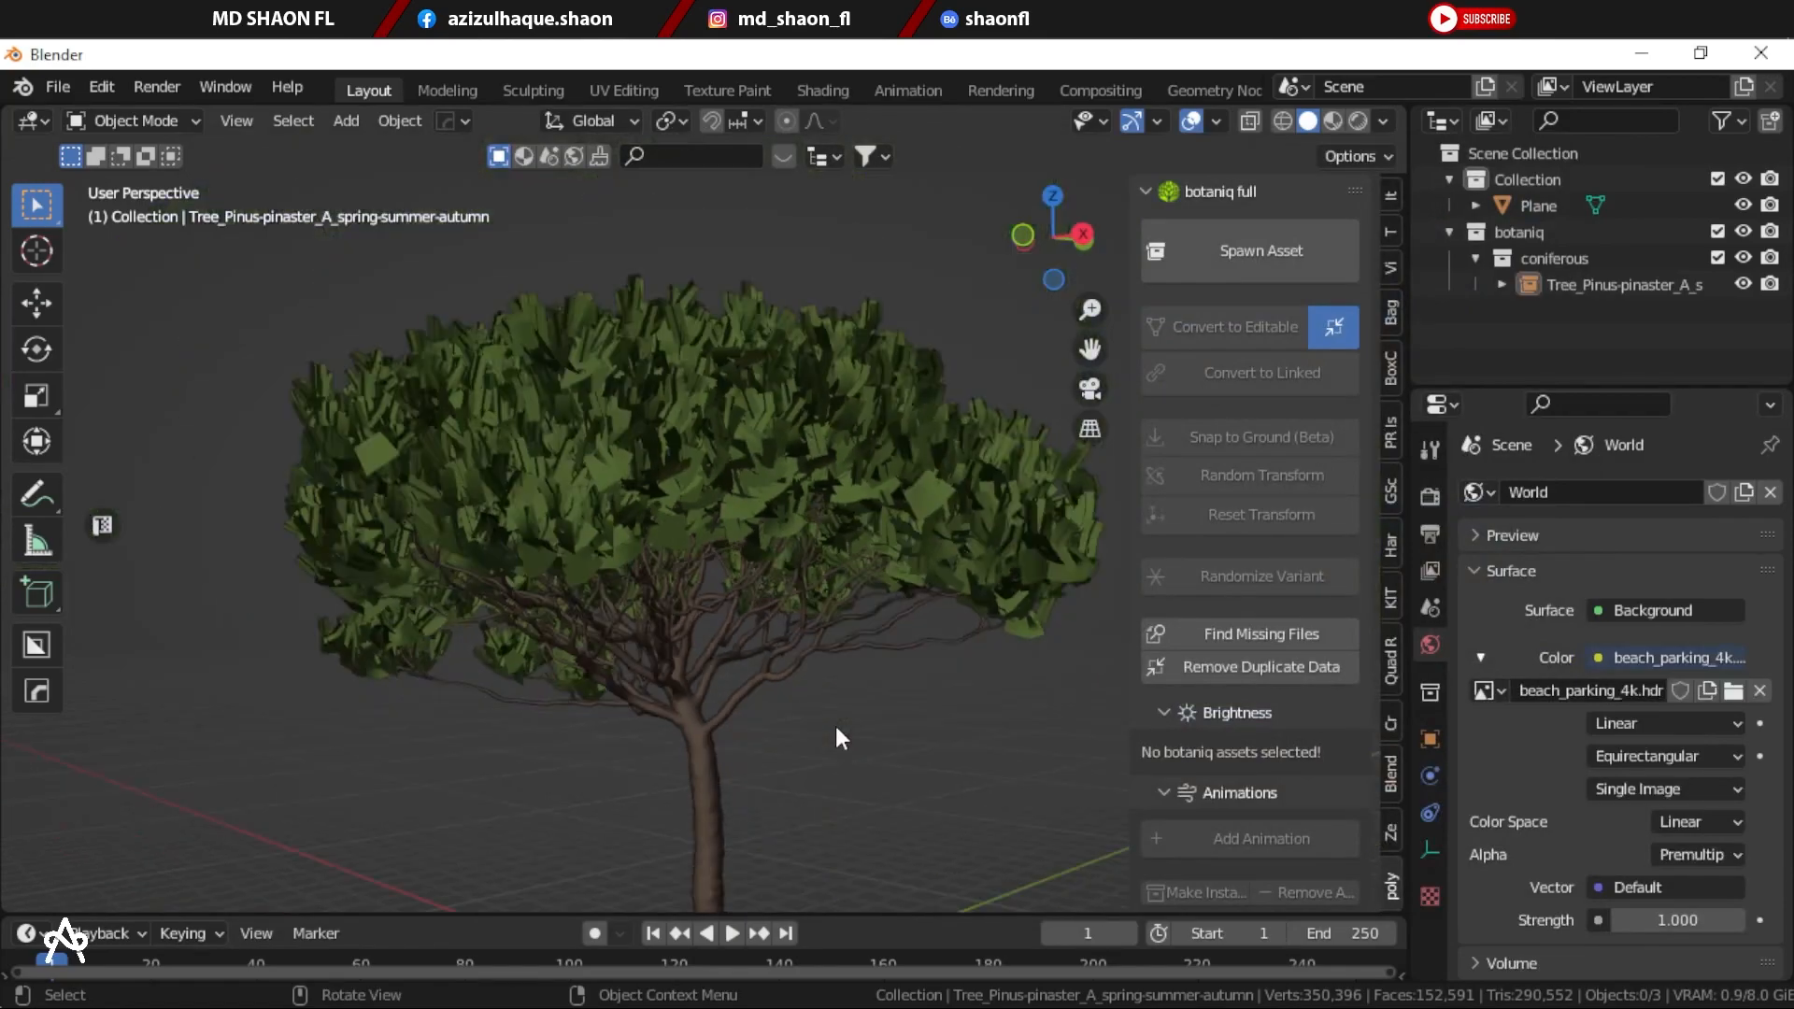
key(z)
click(813, 431)
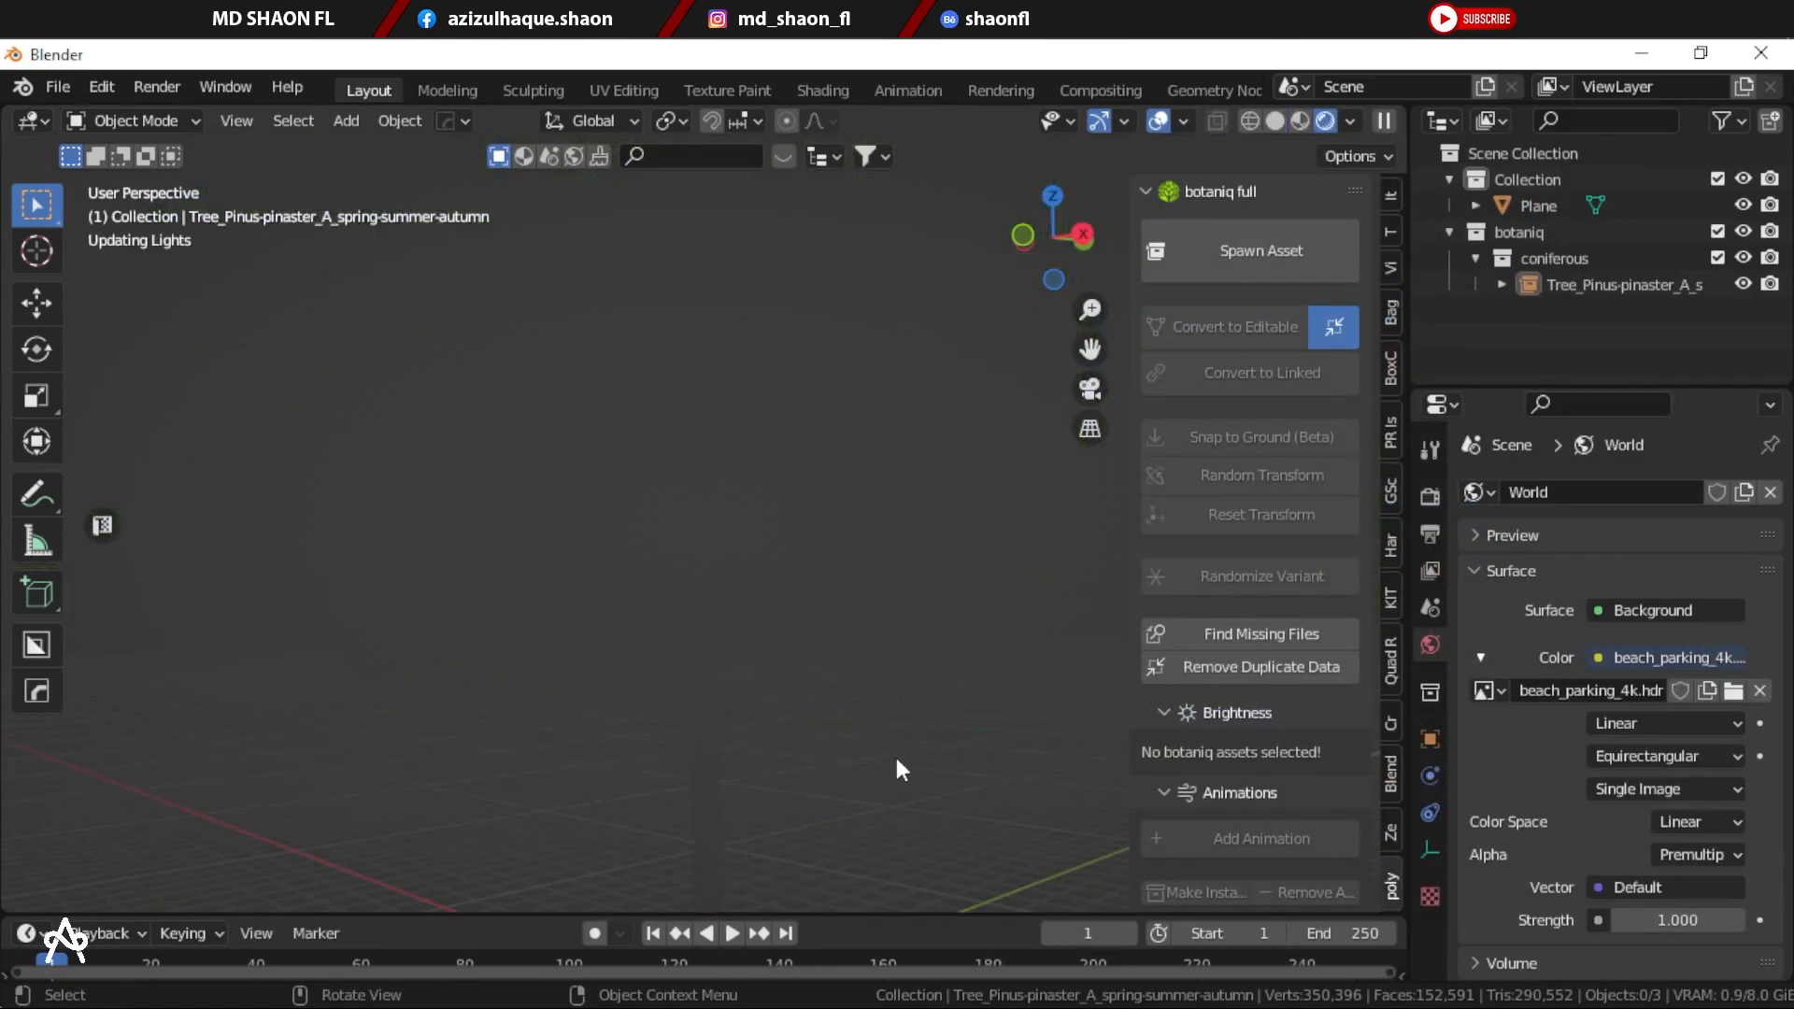
scroll(748, 521, up, 5)
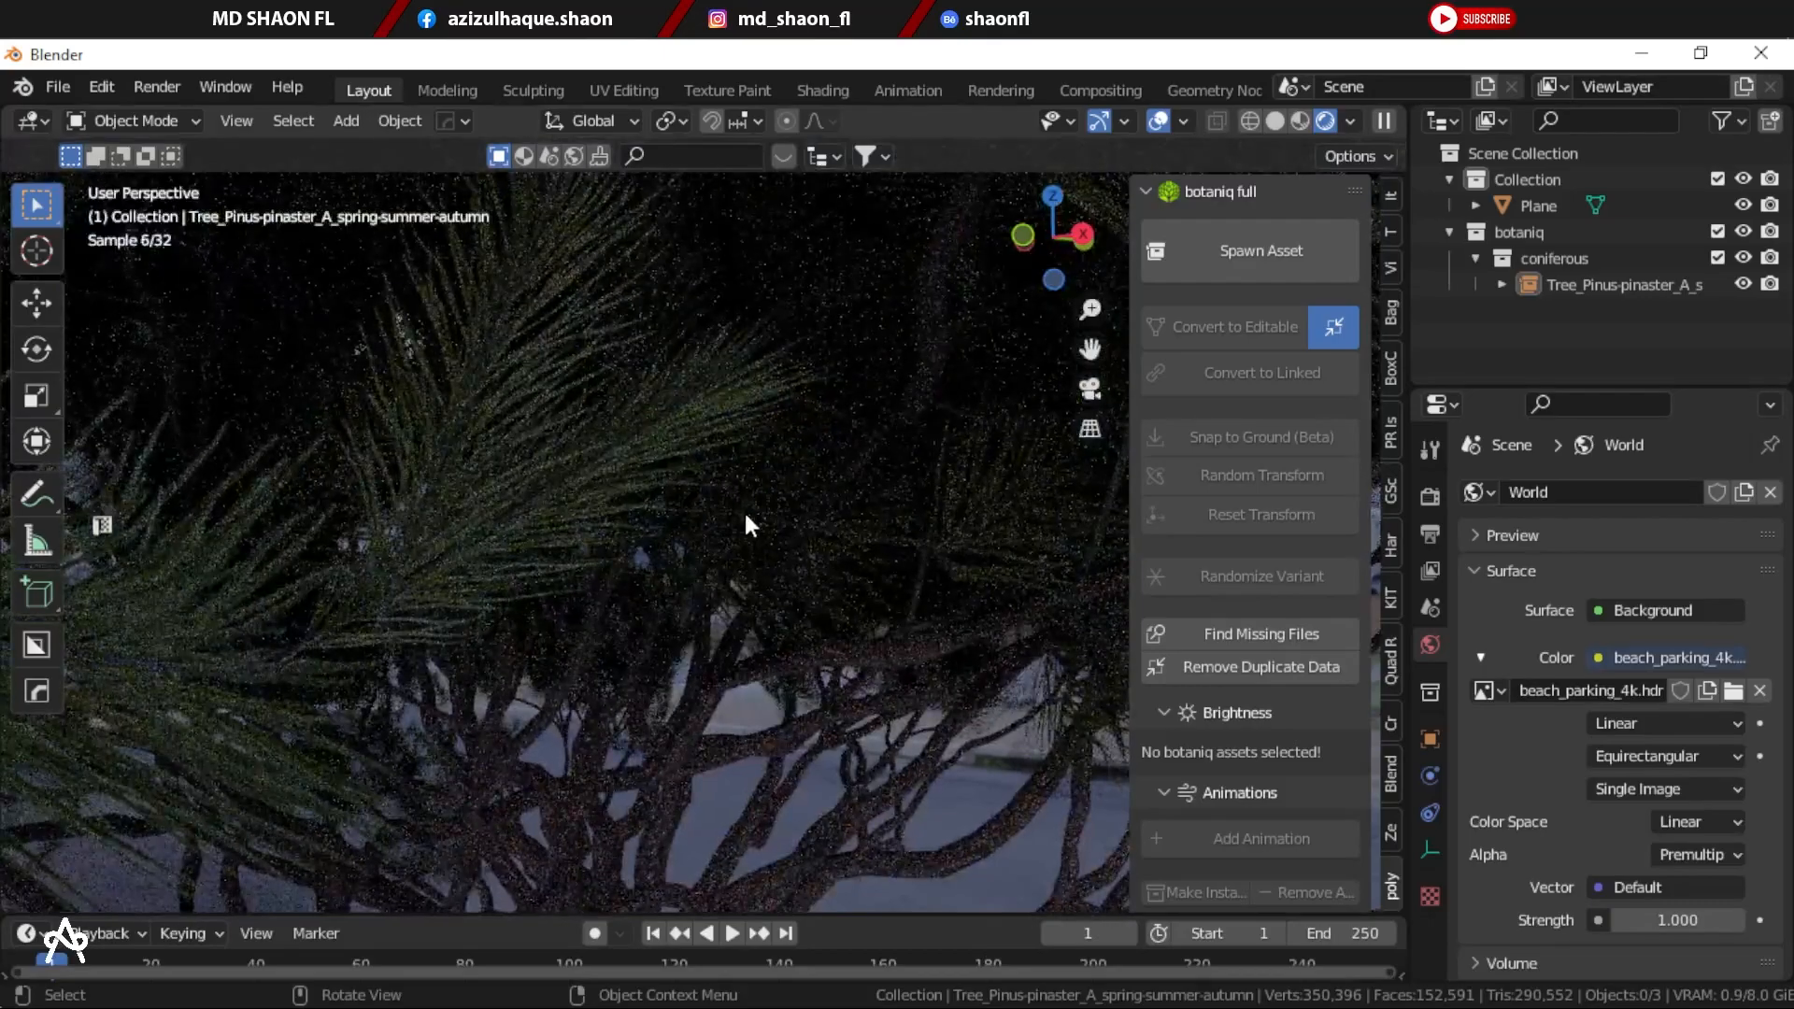
scroll(745, 520, down, 5)
middle_drag(713, 608, 482, 794)
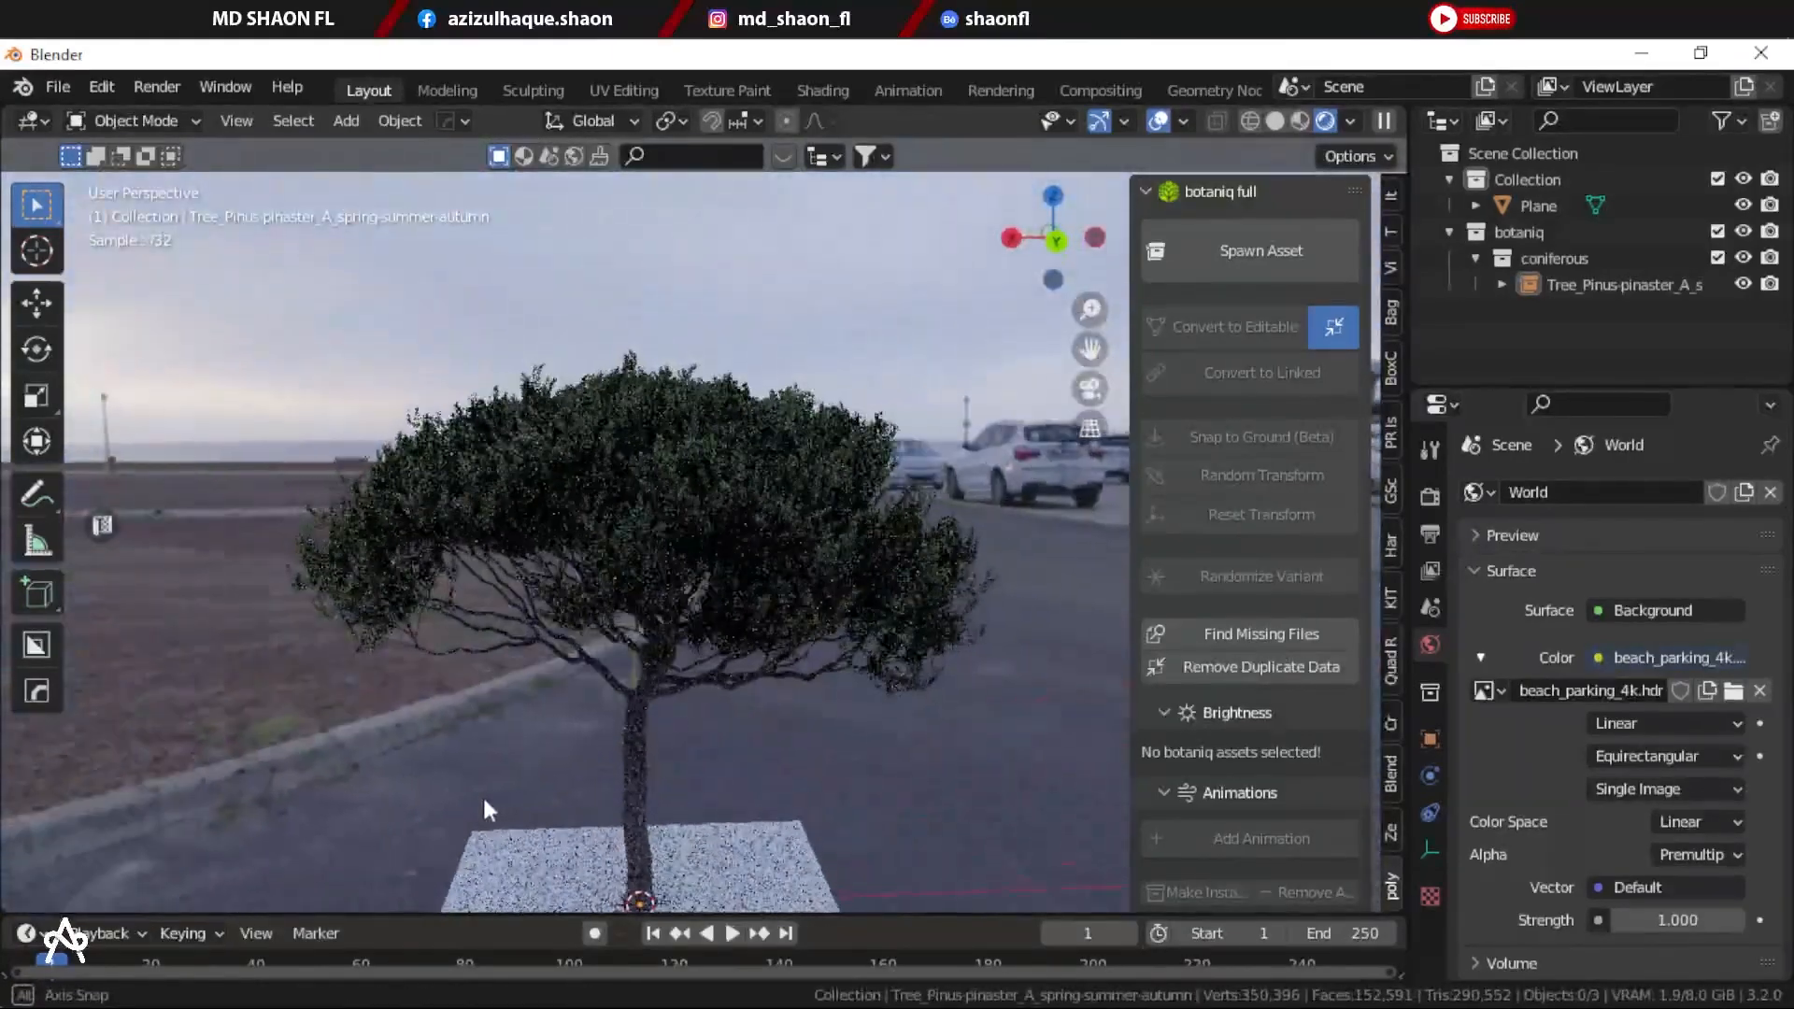
Step: Delete the maritime pine along with the empty coniferous and botaniq collections
click(719, 556)
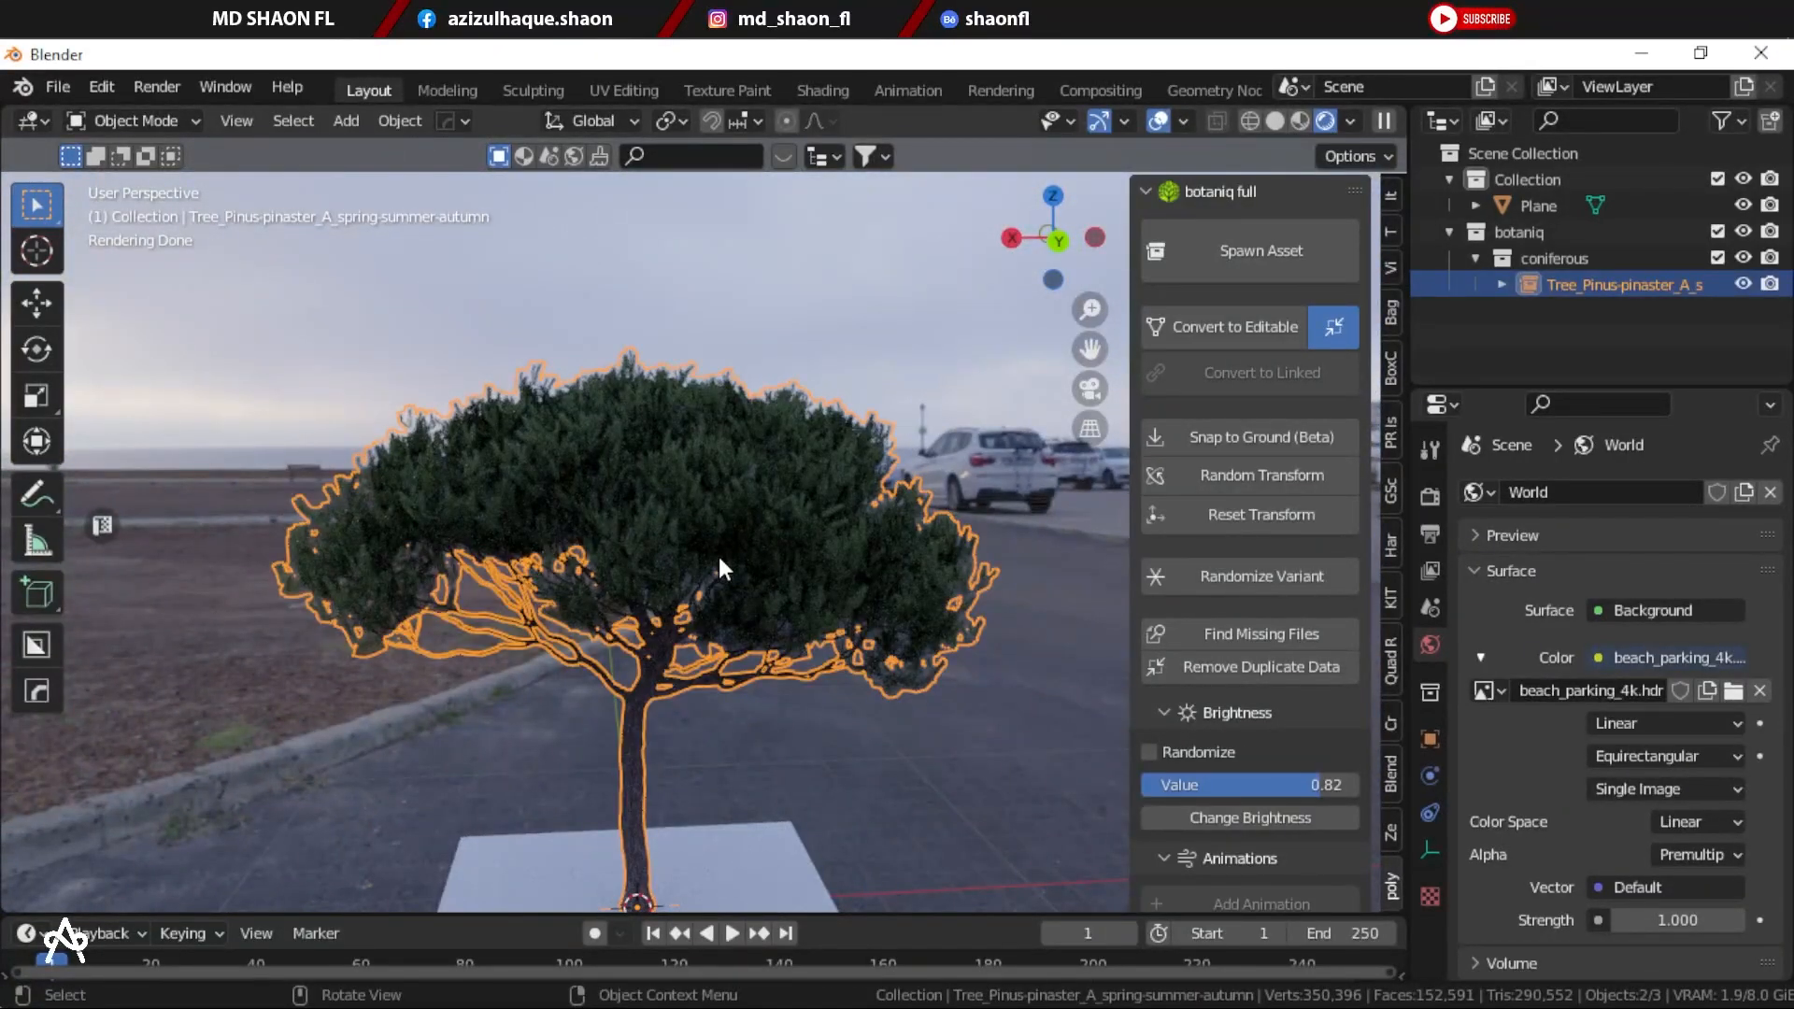
key(Delete)
shift+middle_drag(692, 720, 732, 552)
click(1542, 256)
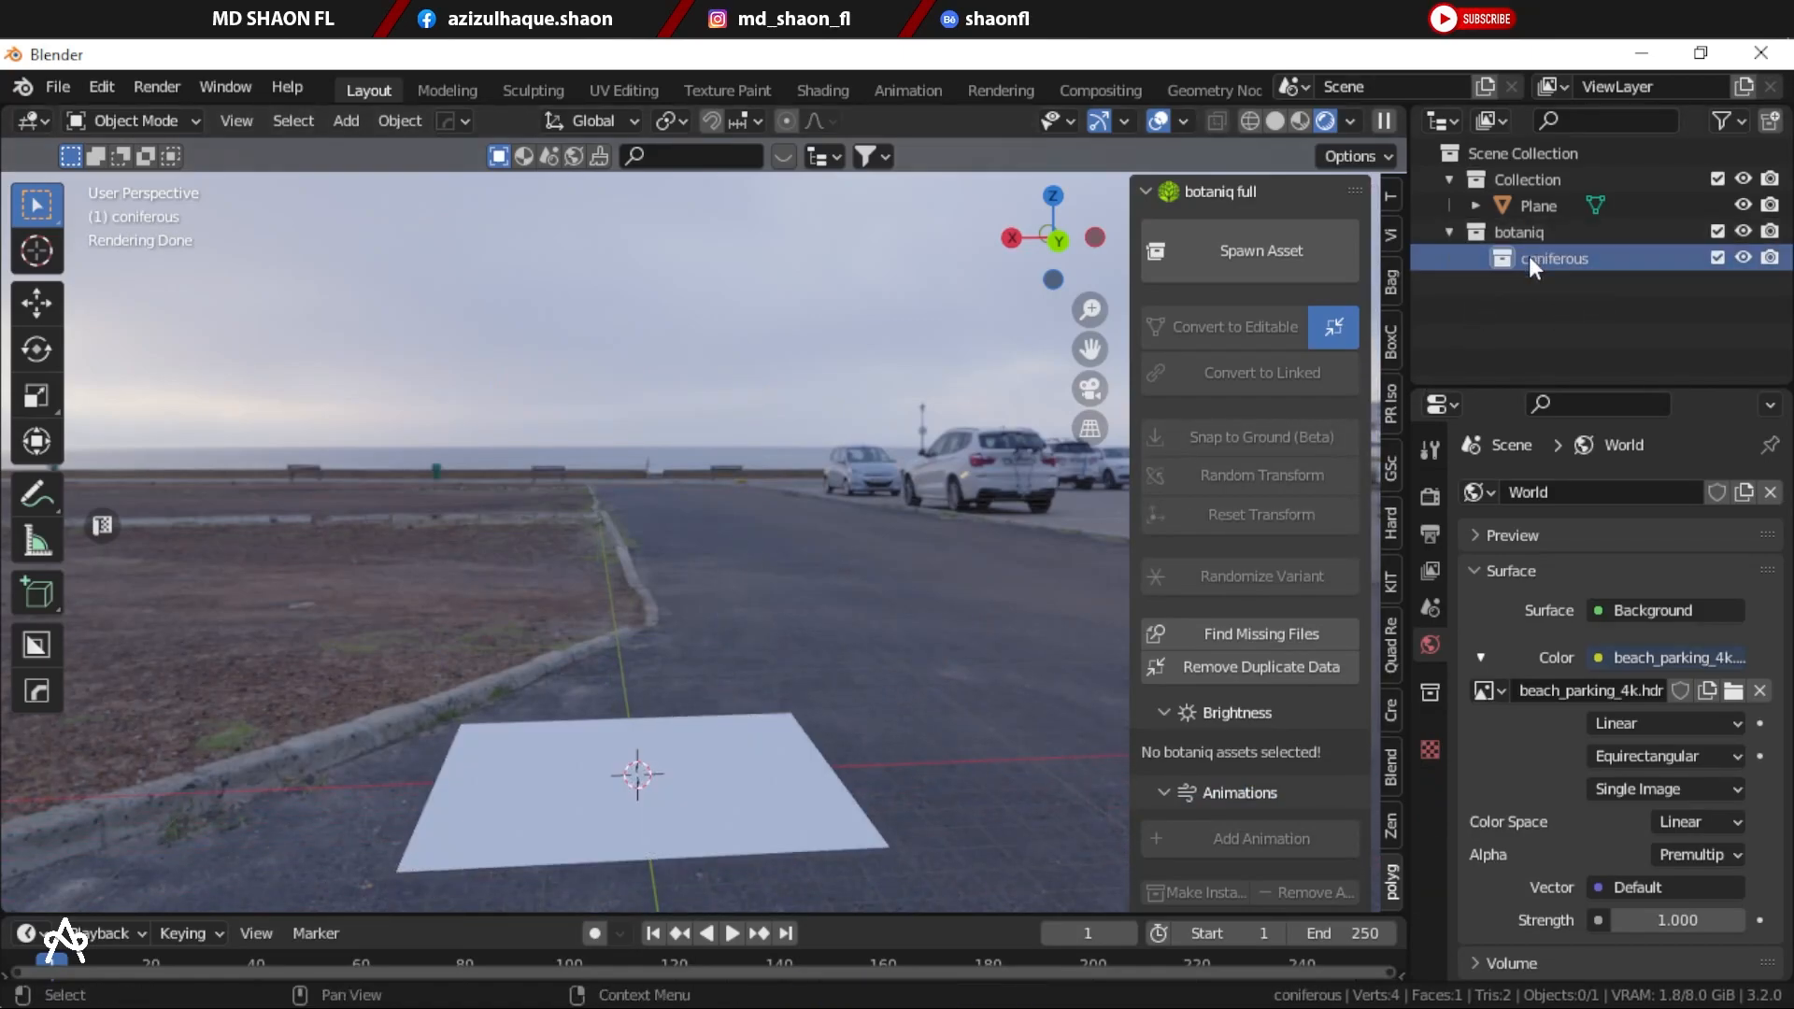
click(1521, 229)
key(Delete)
click(1539, 236)
key(Delete)
Step: Spawn the White Fir asset Tree_Abies-concolor_A_spring-summer-autumn from the coniferous category with Use botaniq collection enabled
click(1254, 249)
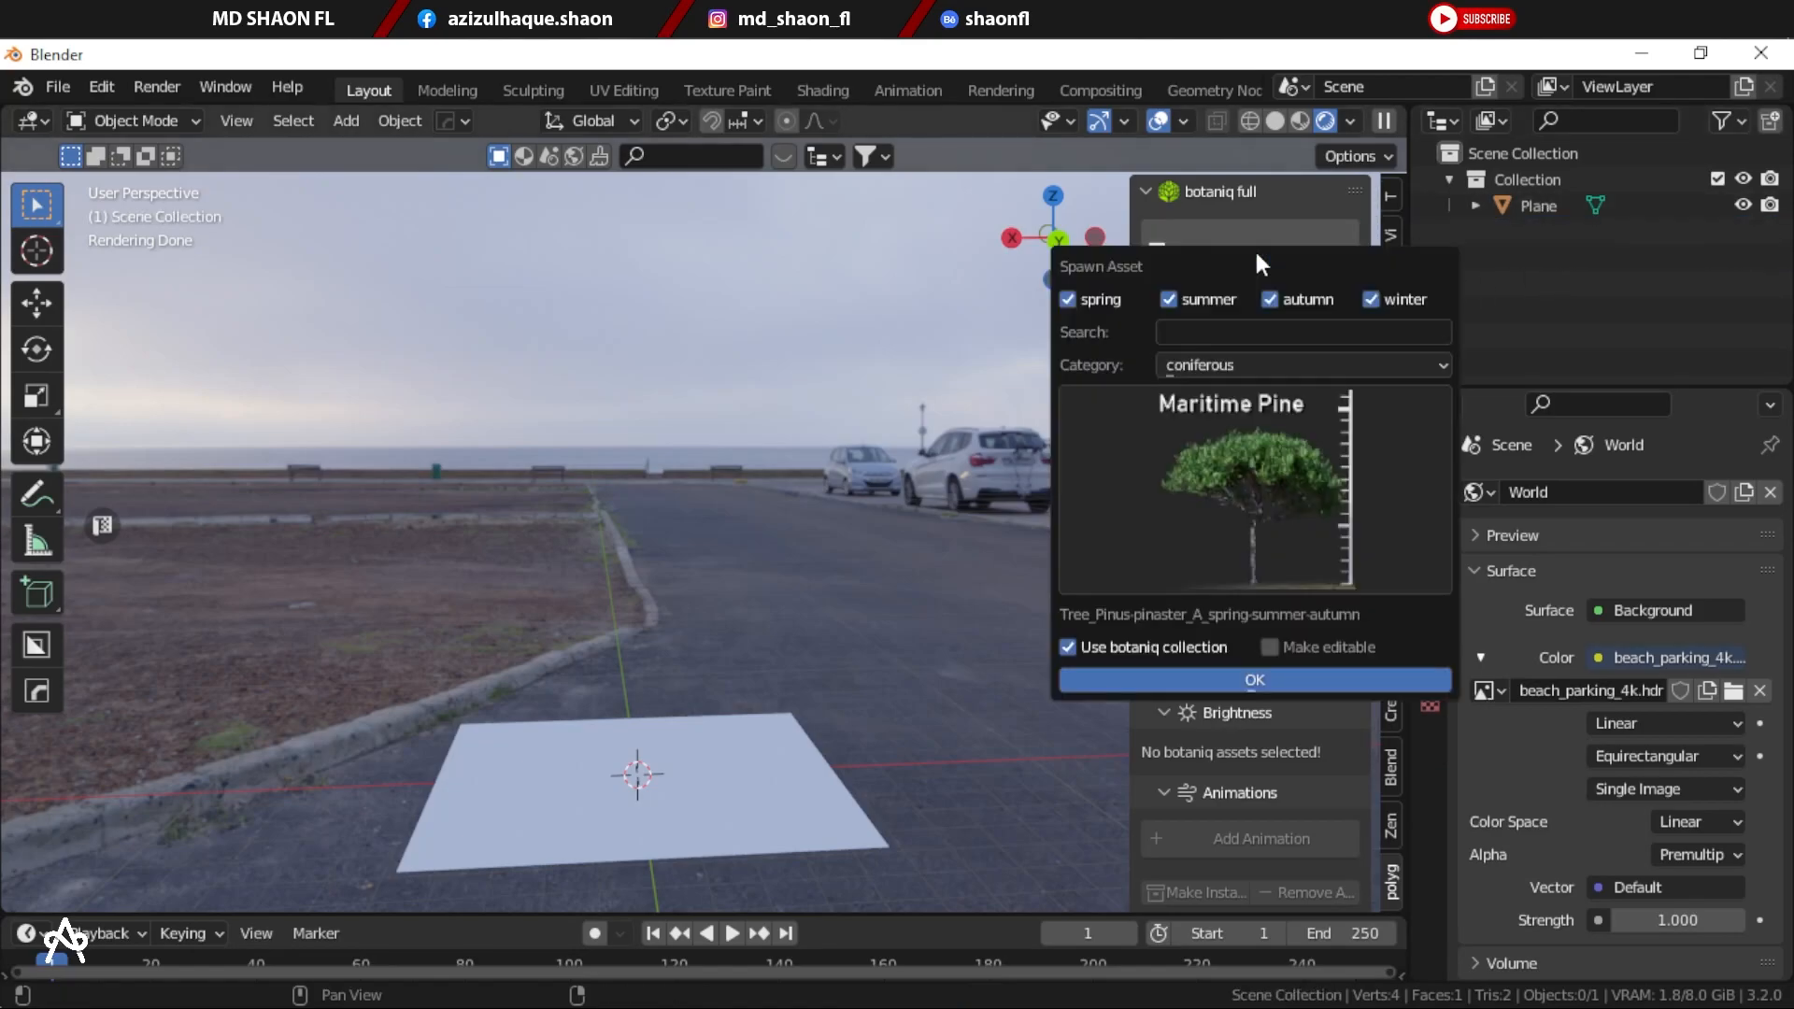
click(1172, 509)
click(598, 689)
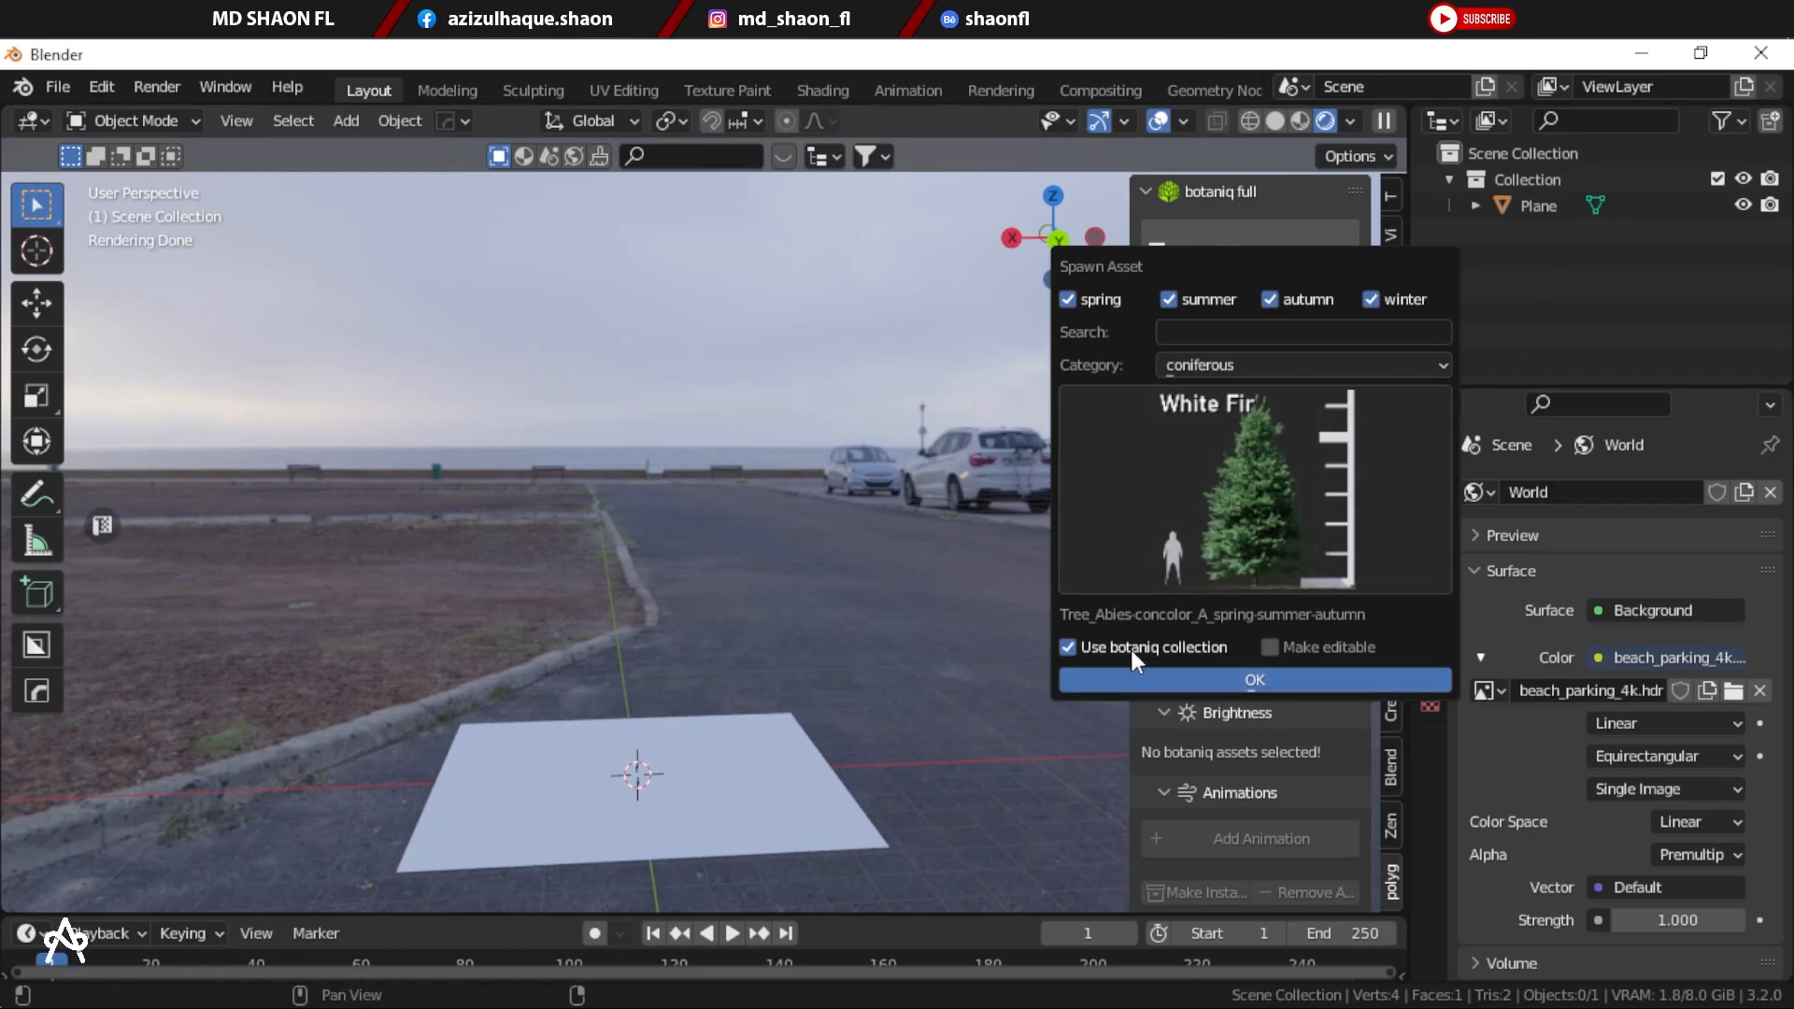
click(1154, 689)
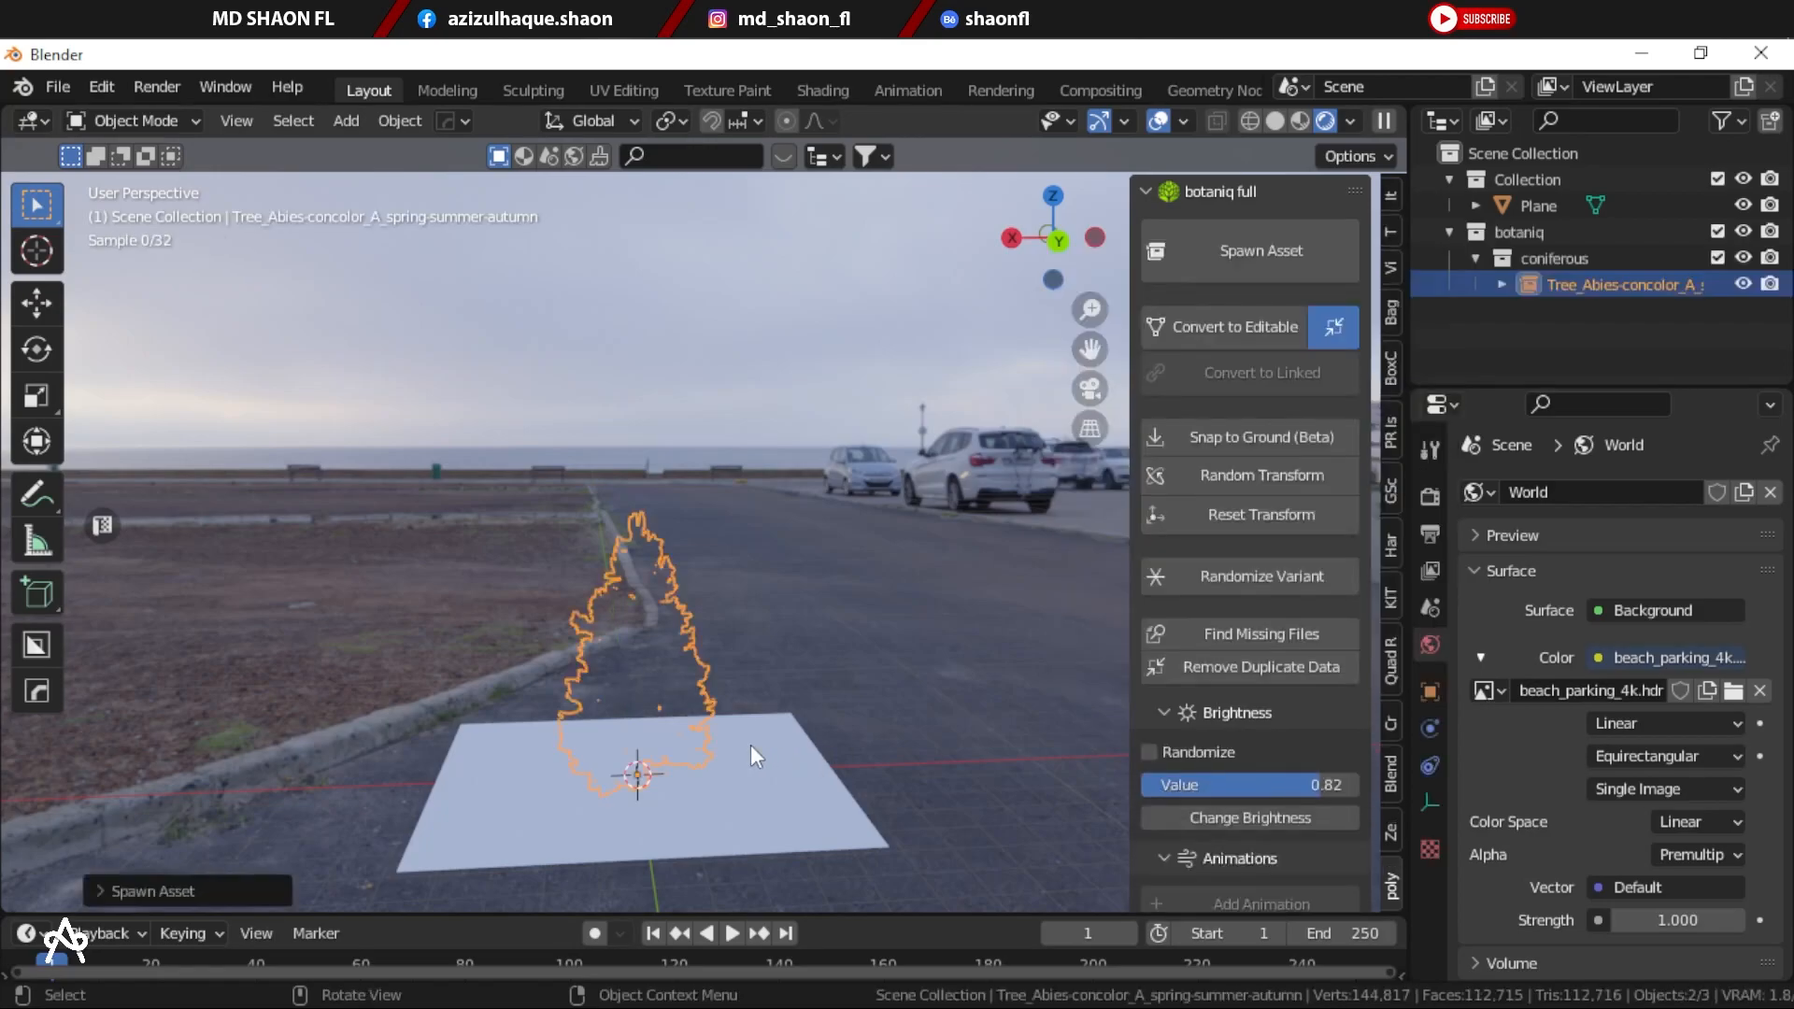
Step: Examine the rendered white fir on the ground plane from near and far
scroll(820, 542, up, 8)
click(907, 536)
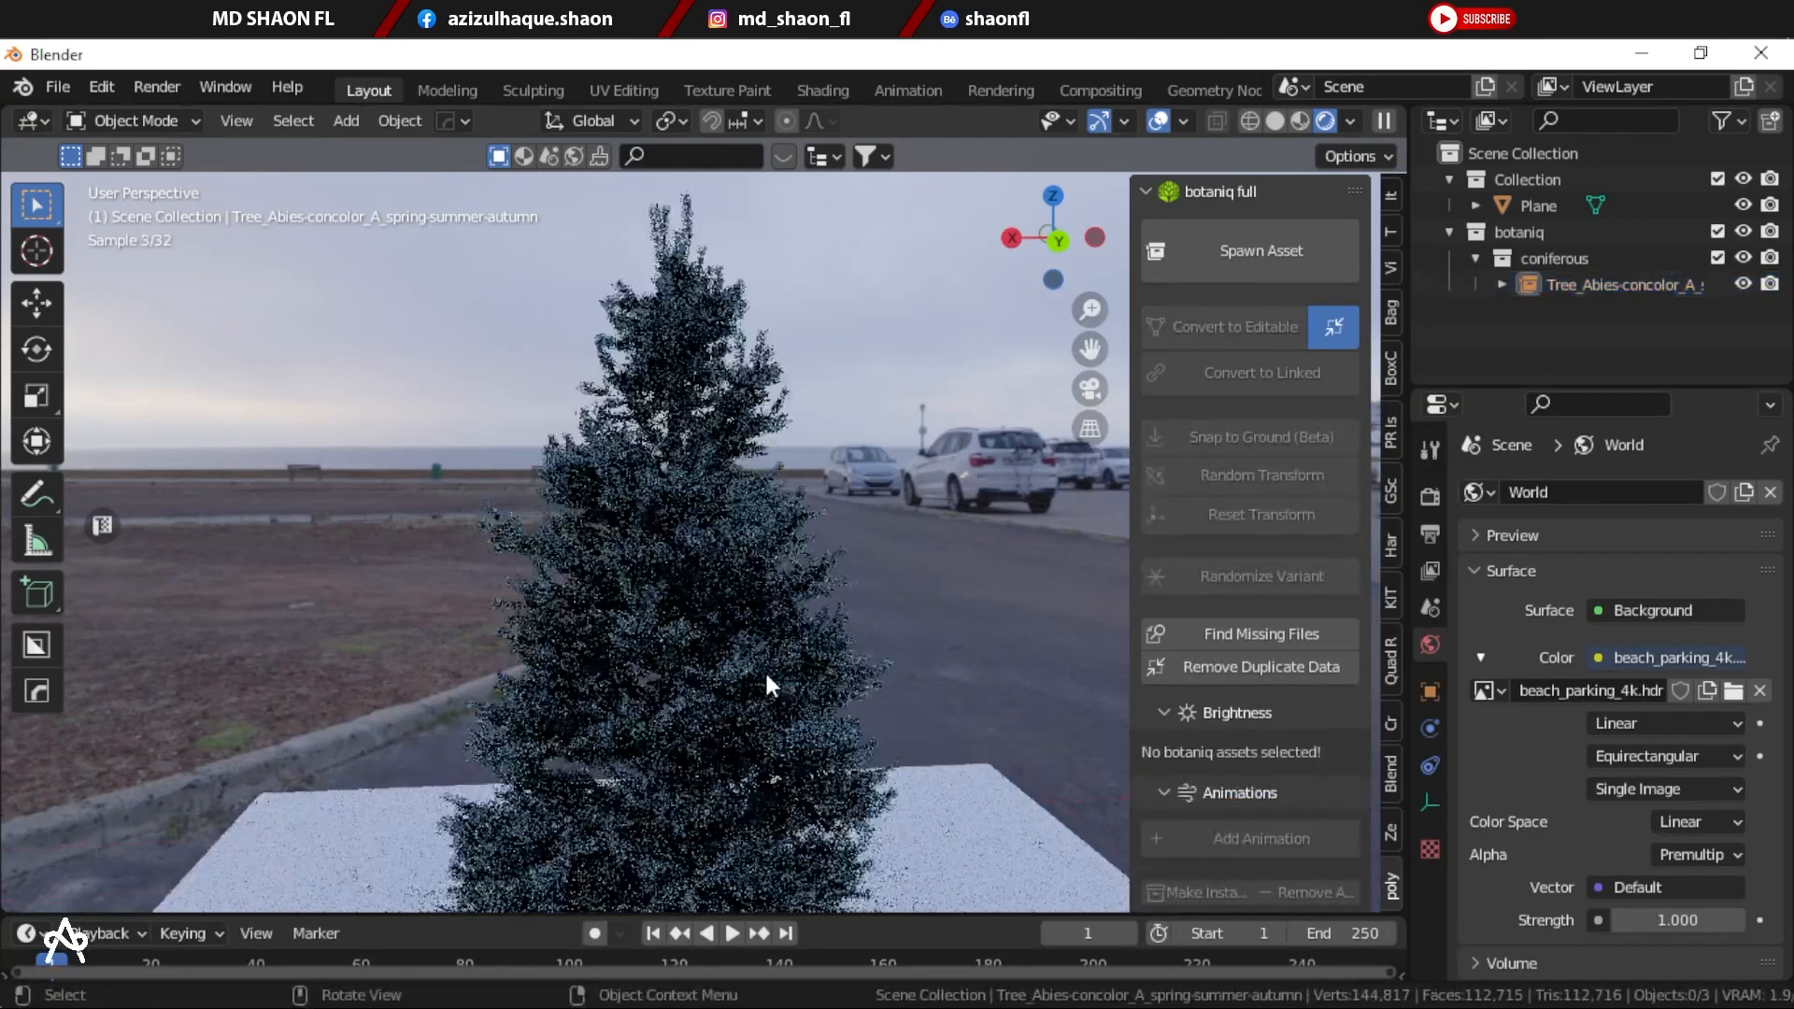
alt+drag(766, 699, 727, 676)
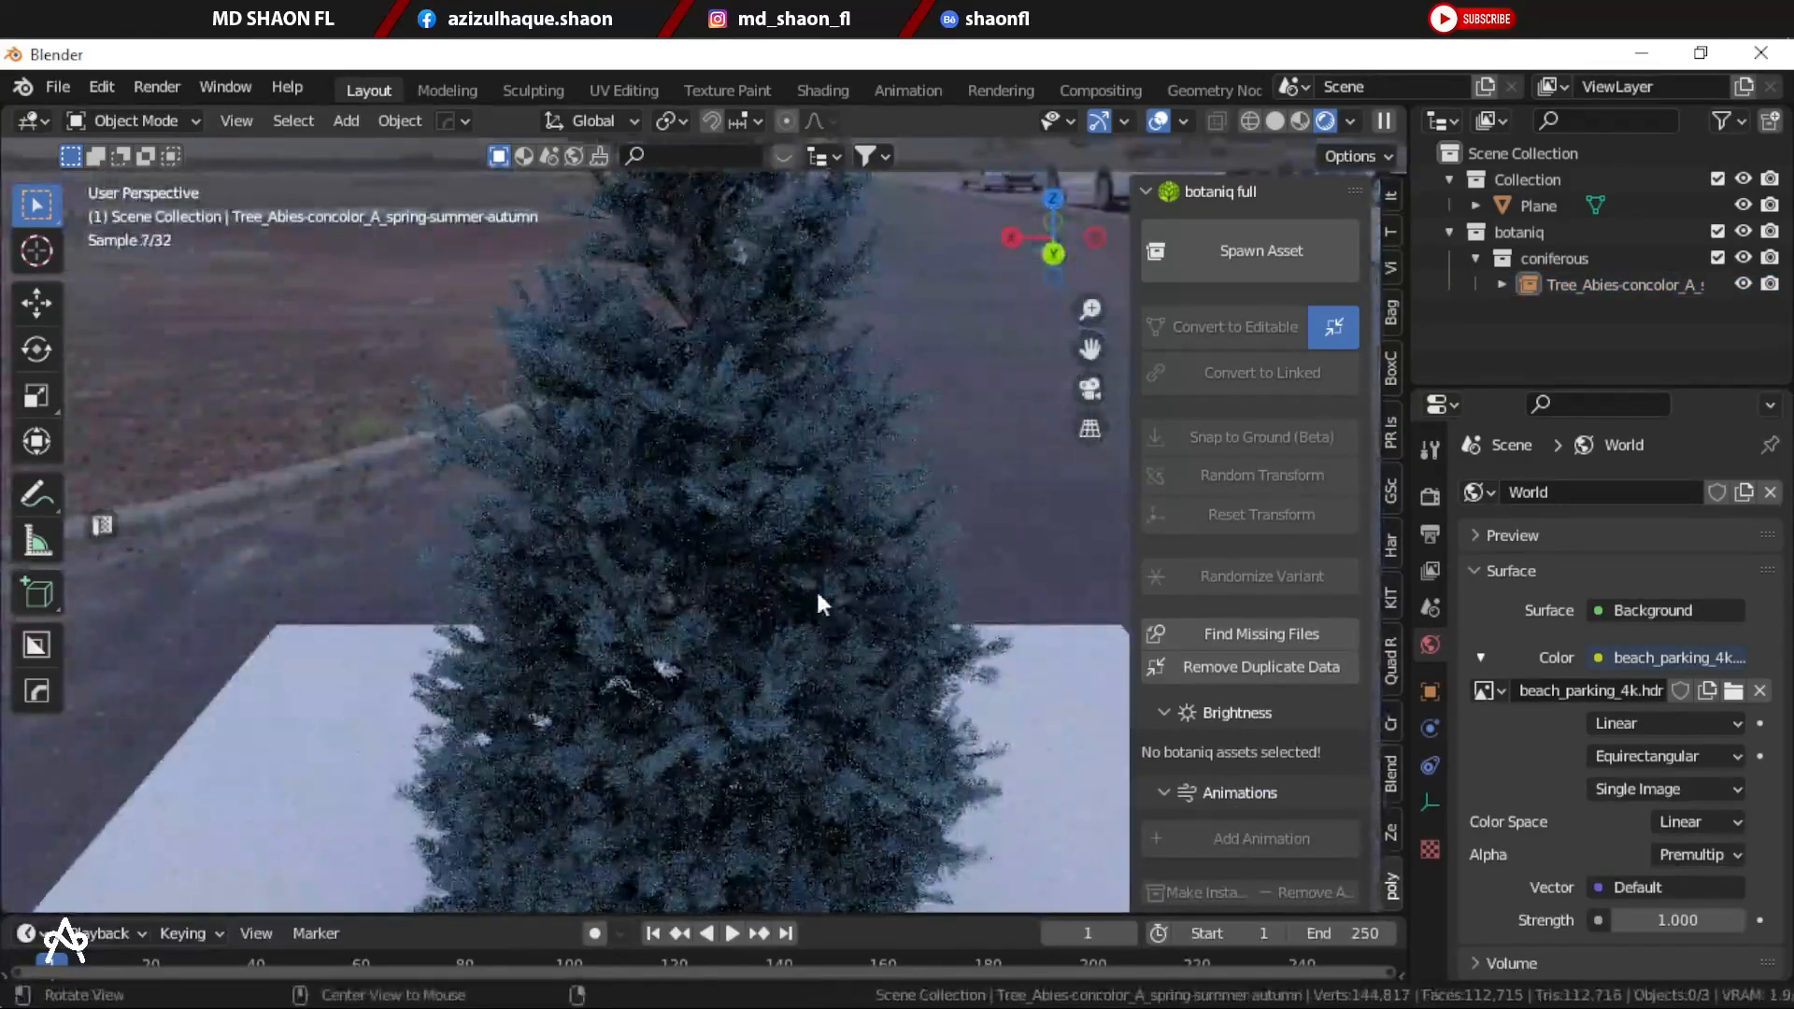
scroll(760, 597, down, 3)
click(760, 607)
scroll(747, 628, down, 3)
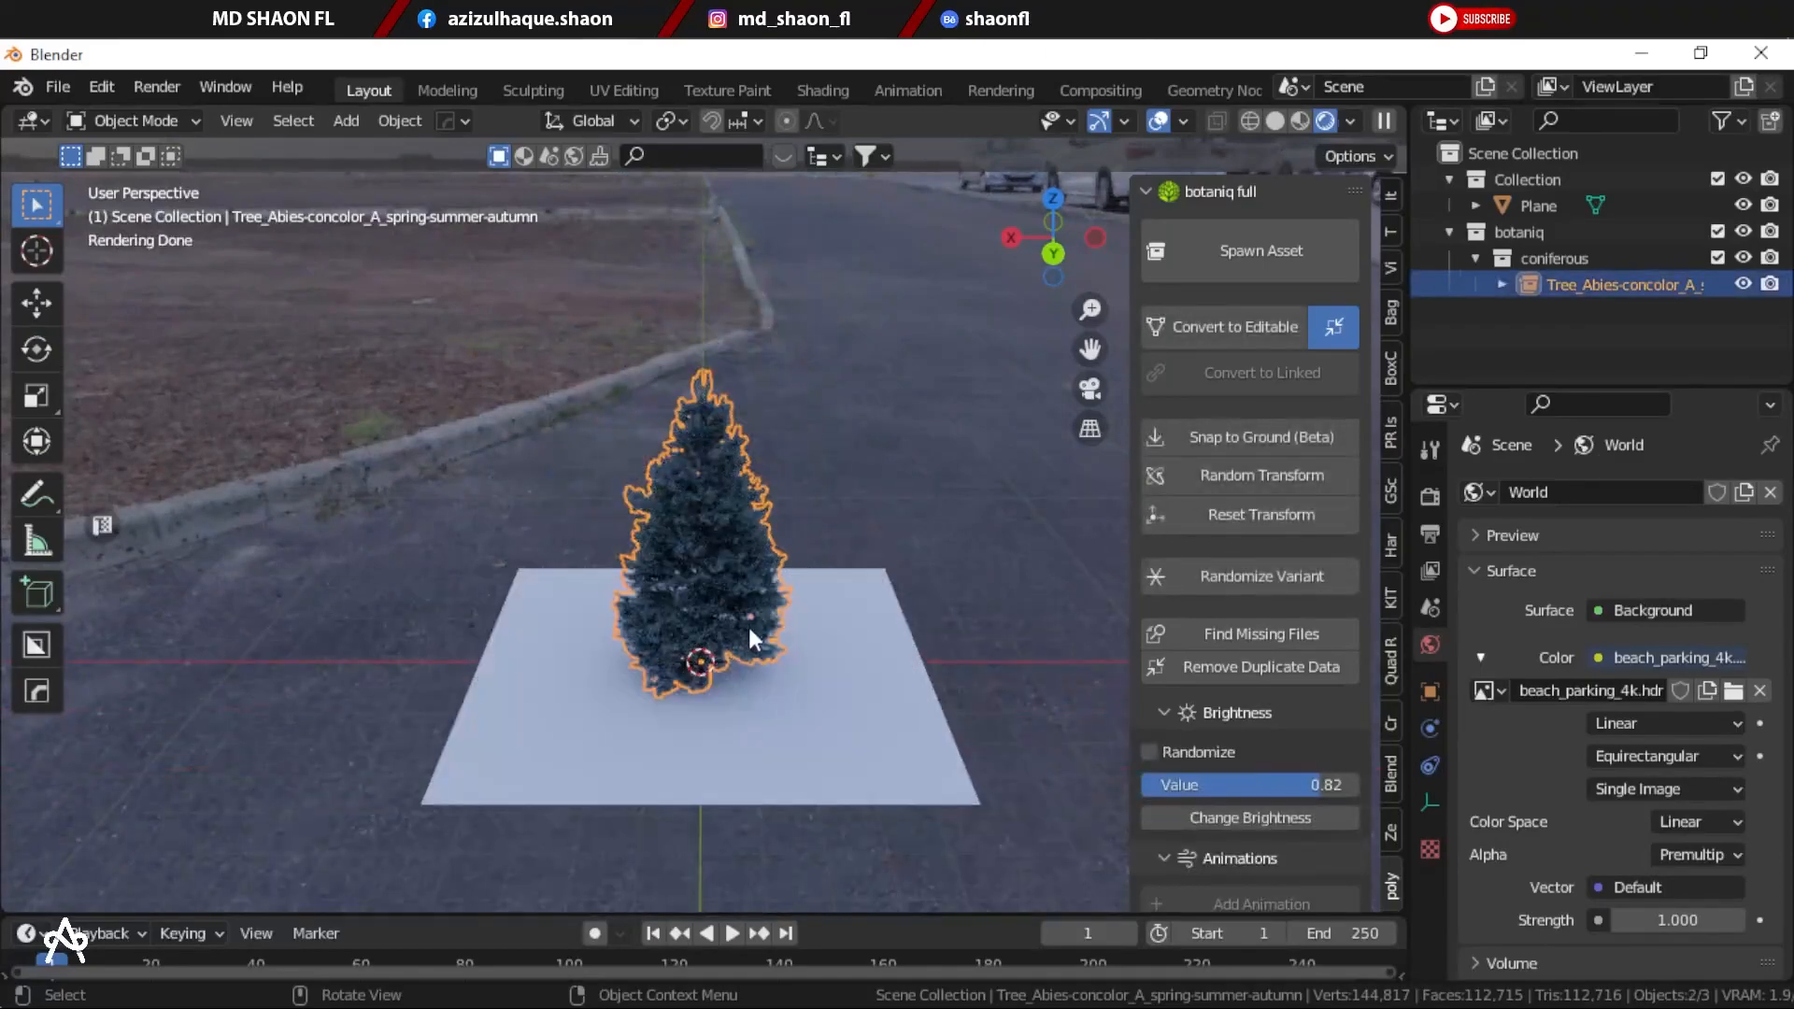
scroll(757, 635, up, 5)
middle_drag(757, 629, 822, 524)
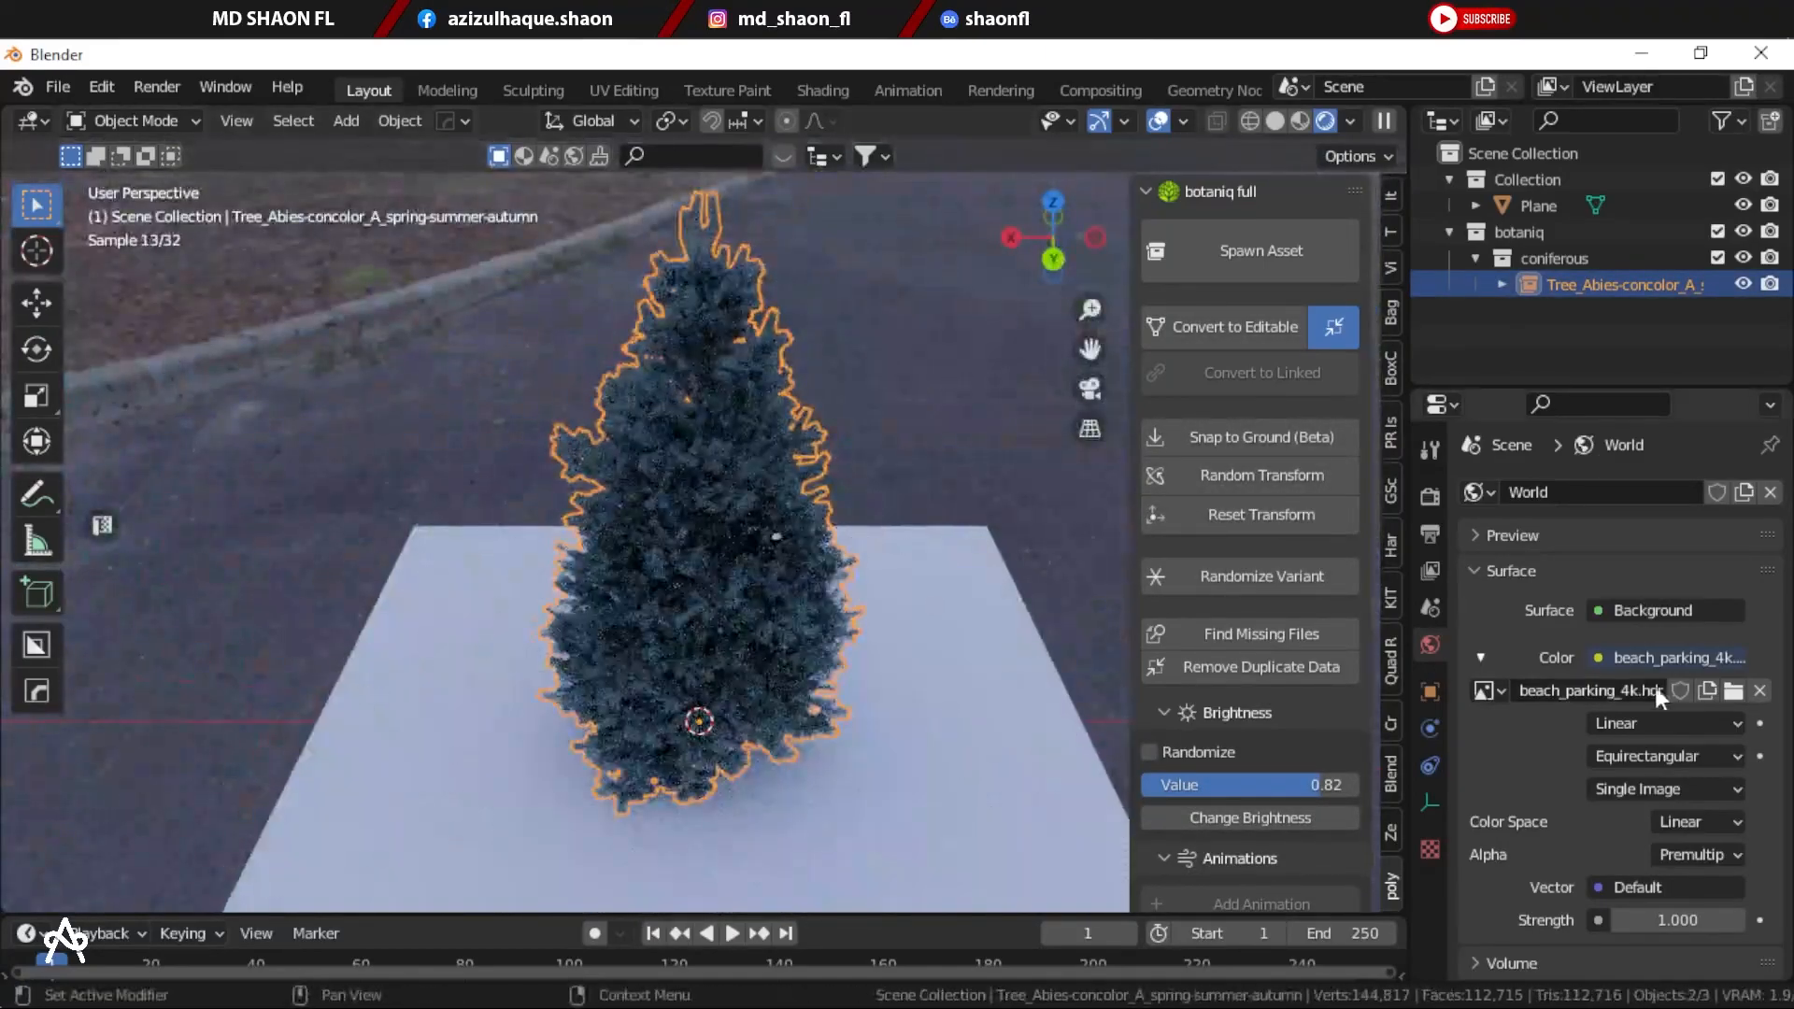
Step: Replace the world environment image with felsenlabyrinth_4k.exr
click(1734, 691)
scroll(956, 635, down, 1)
click(1390, 650)
scroll(1177, 716, down, 2)
scroll(1186, 714, down, 3)
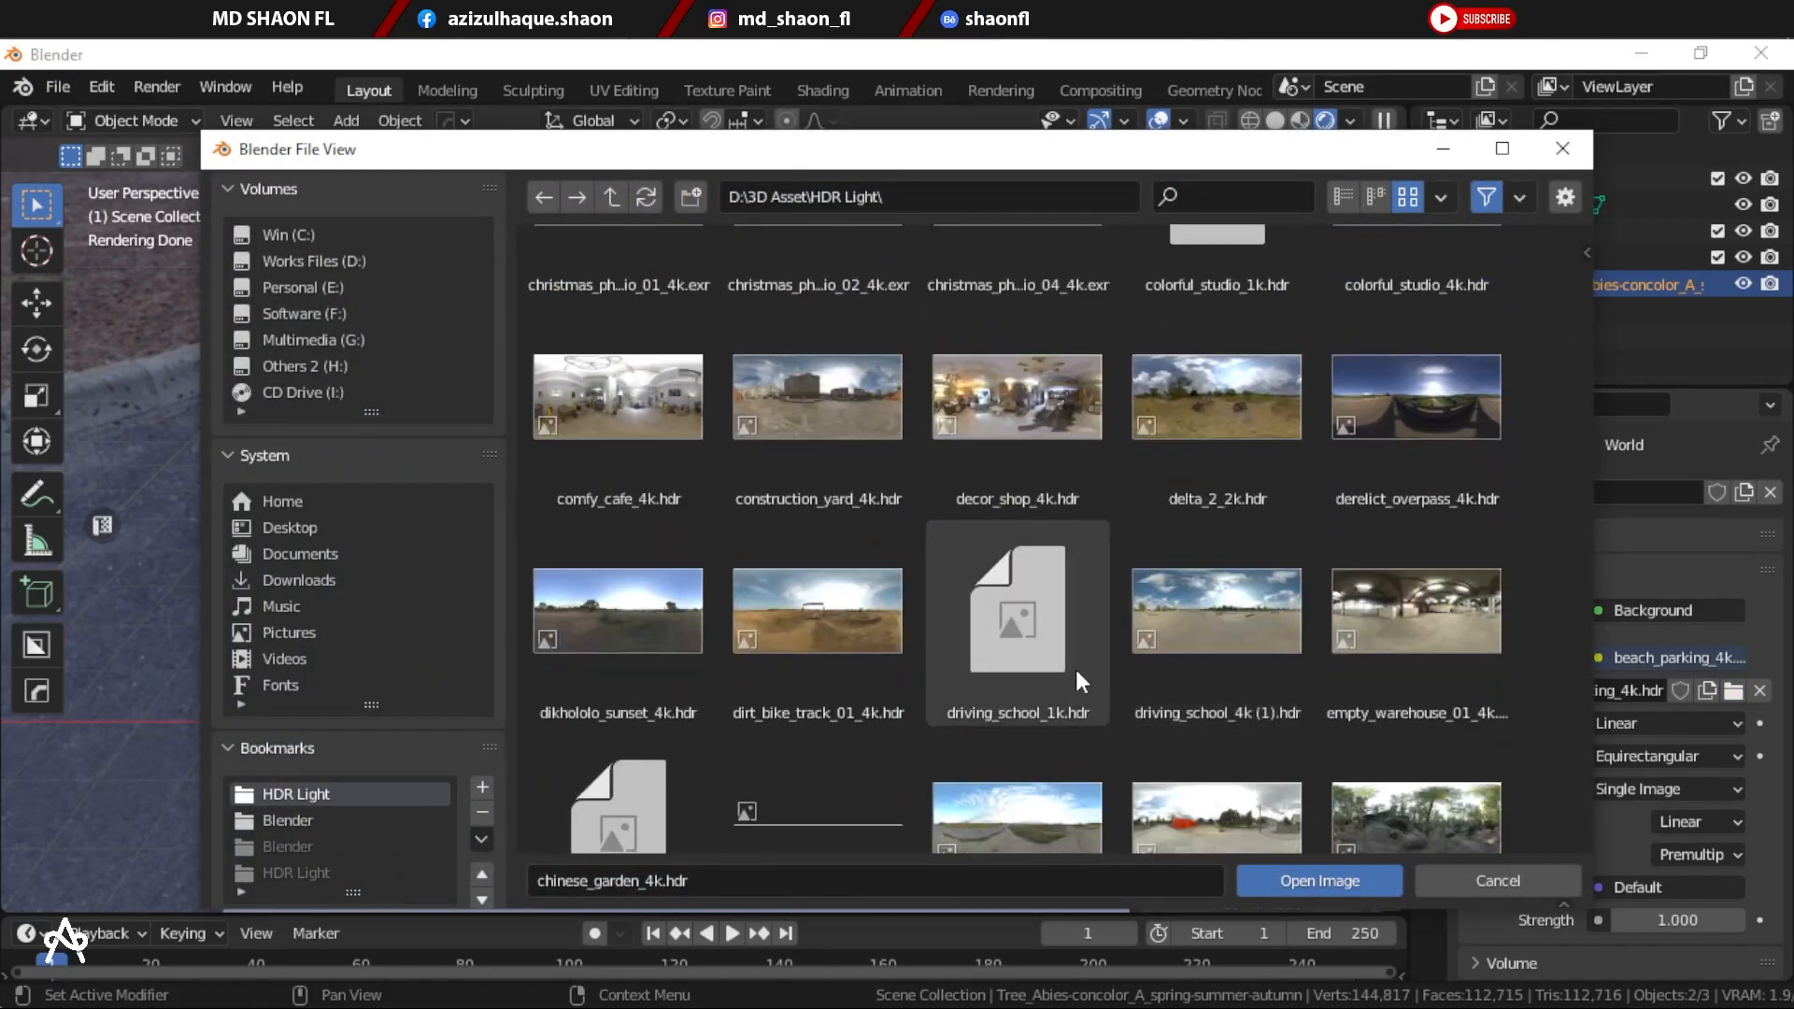
click(1399, 686)
click(1366, 887)
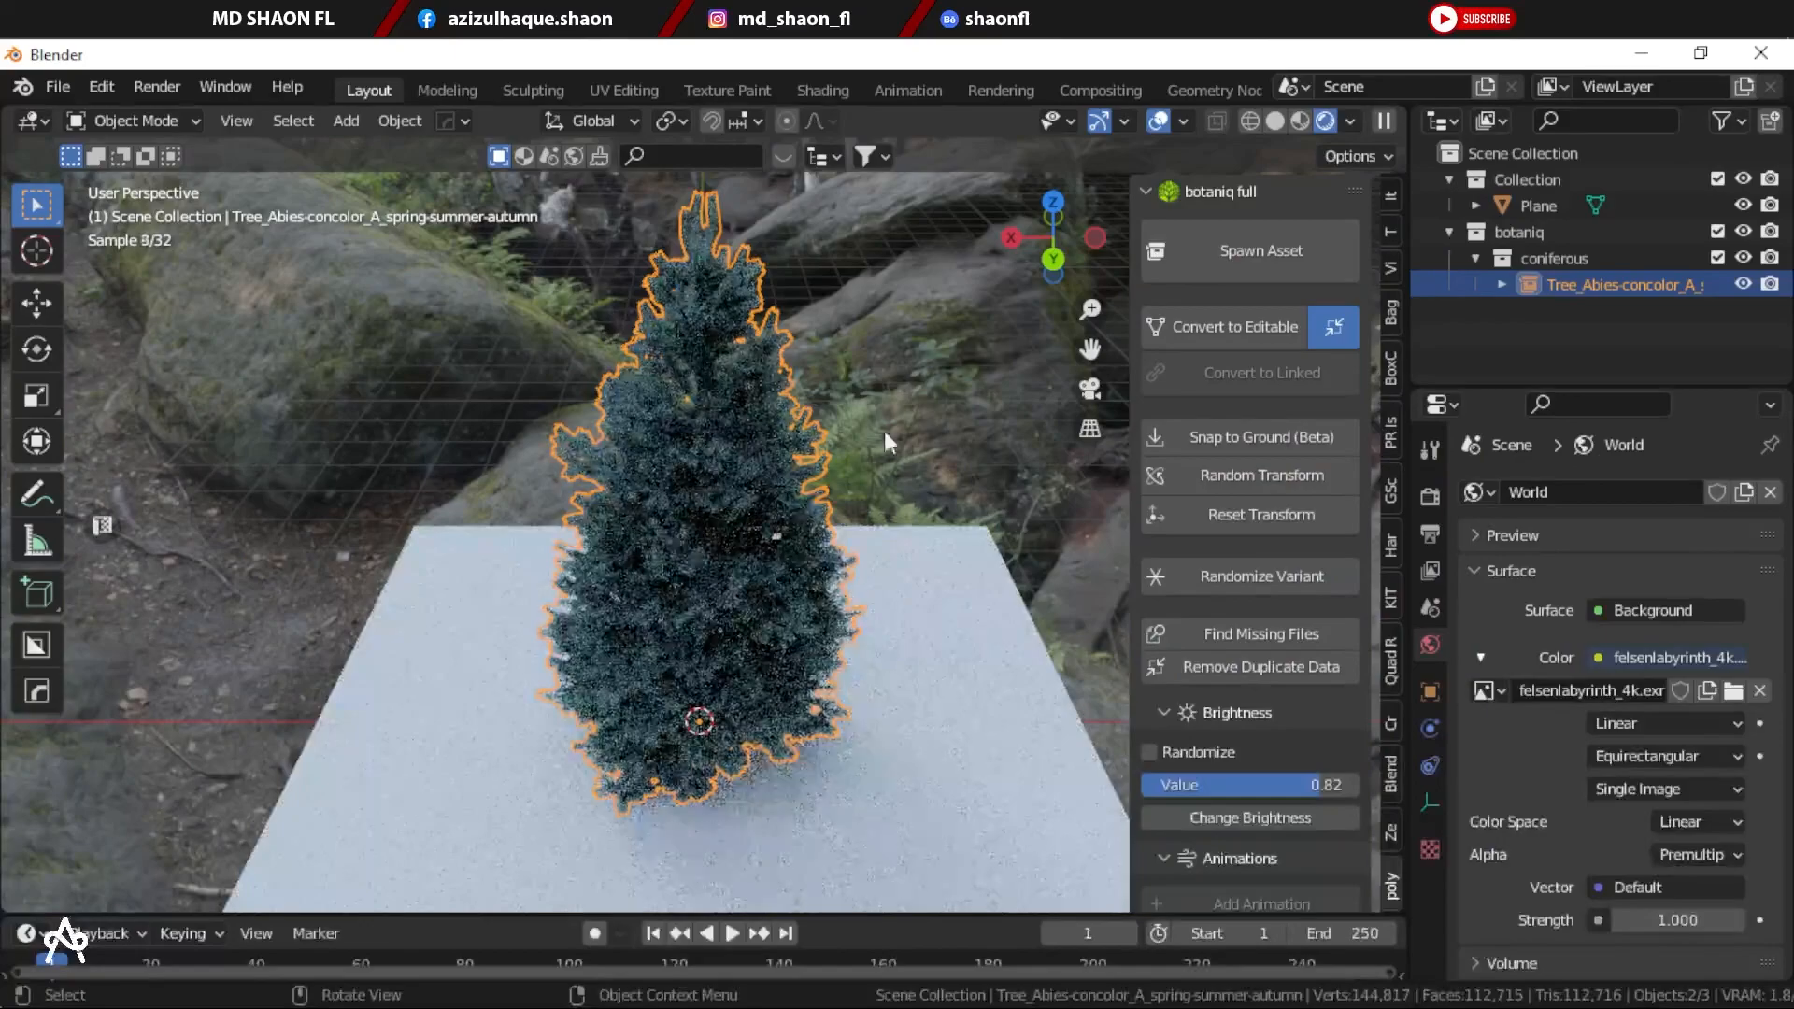
Step: Inspect the white fir's lighting and foliage against the forest environment from several angles
click(884, 430)
alt+drag(878, 576, 703, 476)
scroll(897, 654, down, 4)
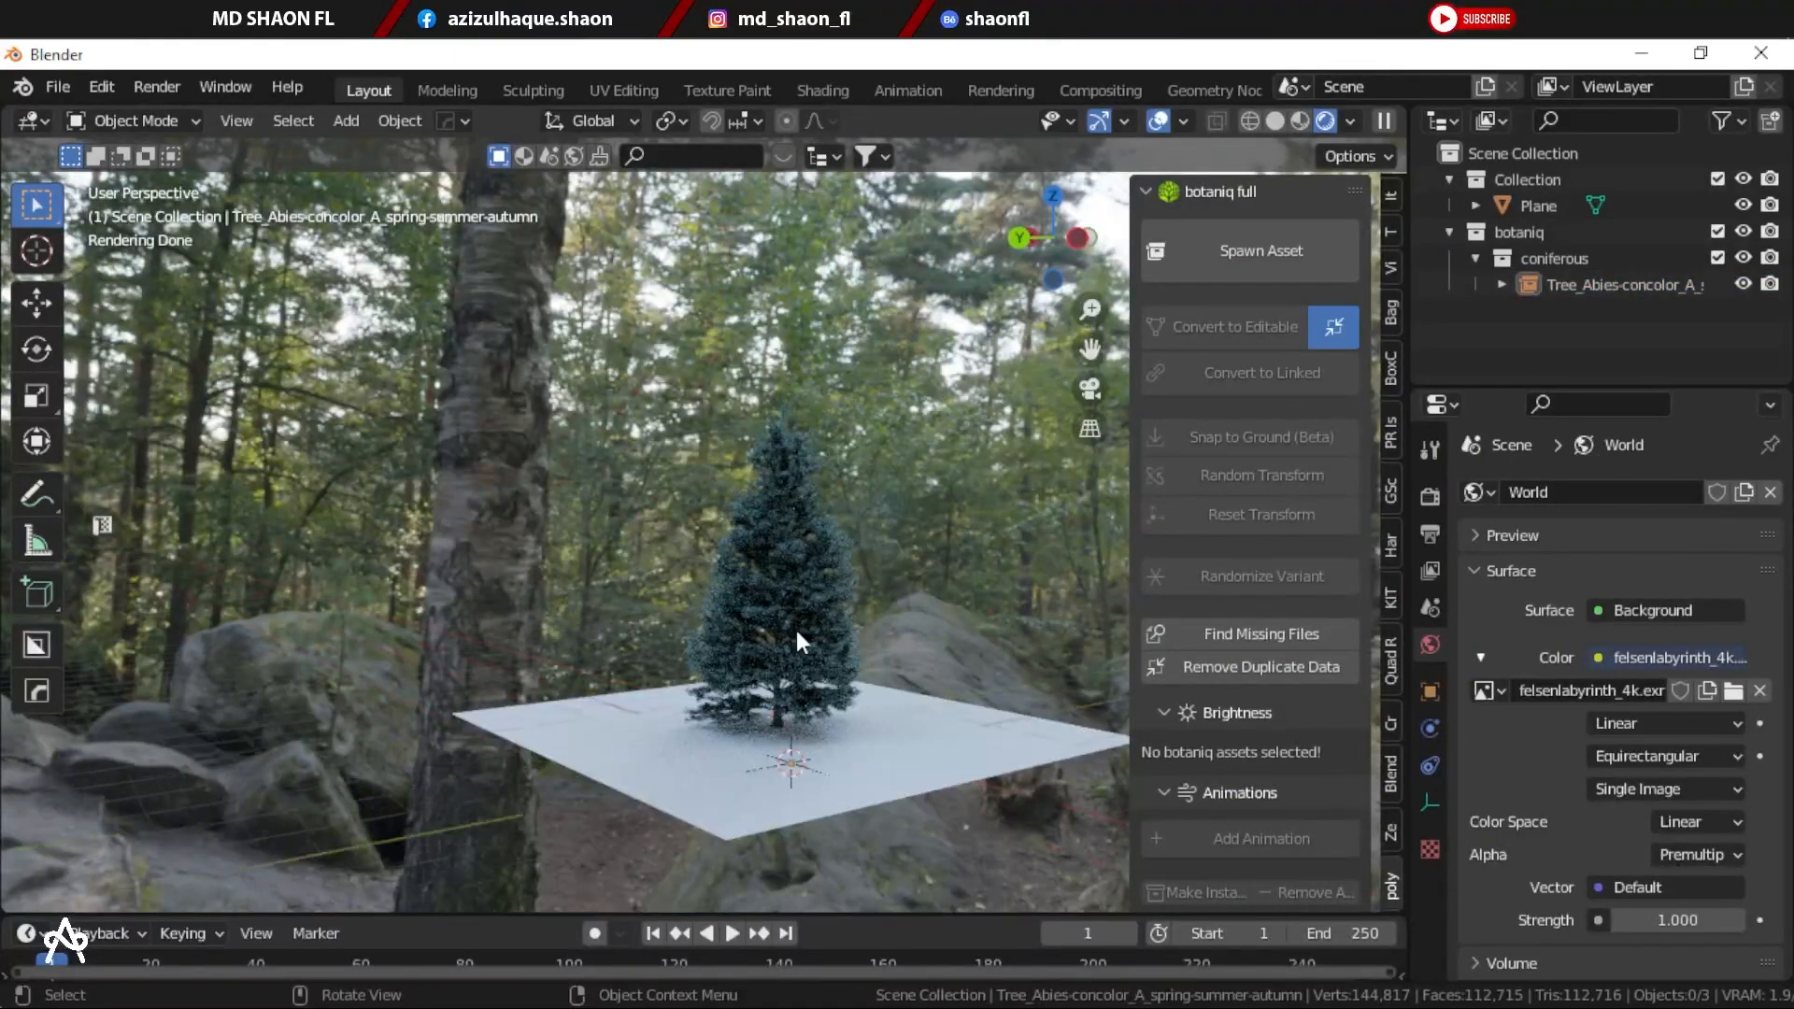
scroll(799, 637, up, 4)
alt+drag(895, 639, 787, 483)
shift+middle_drag(787, 480, 950, 525)
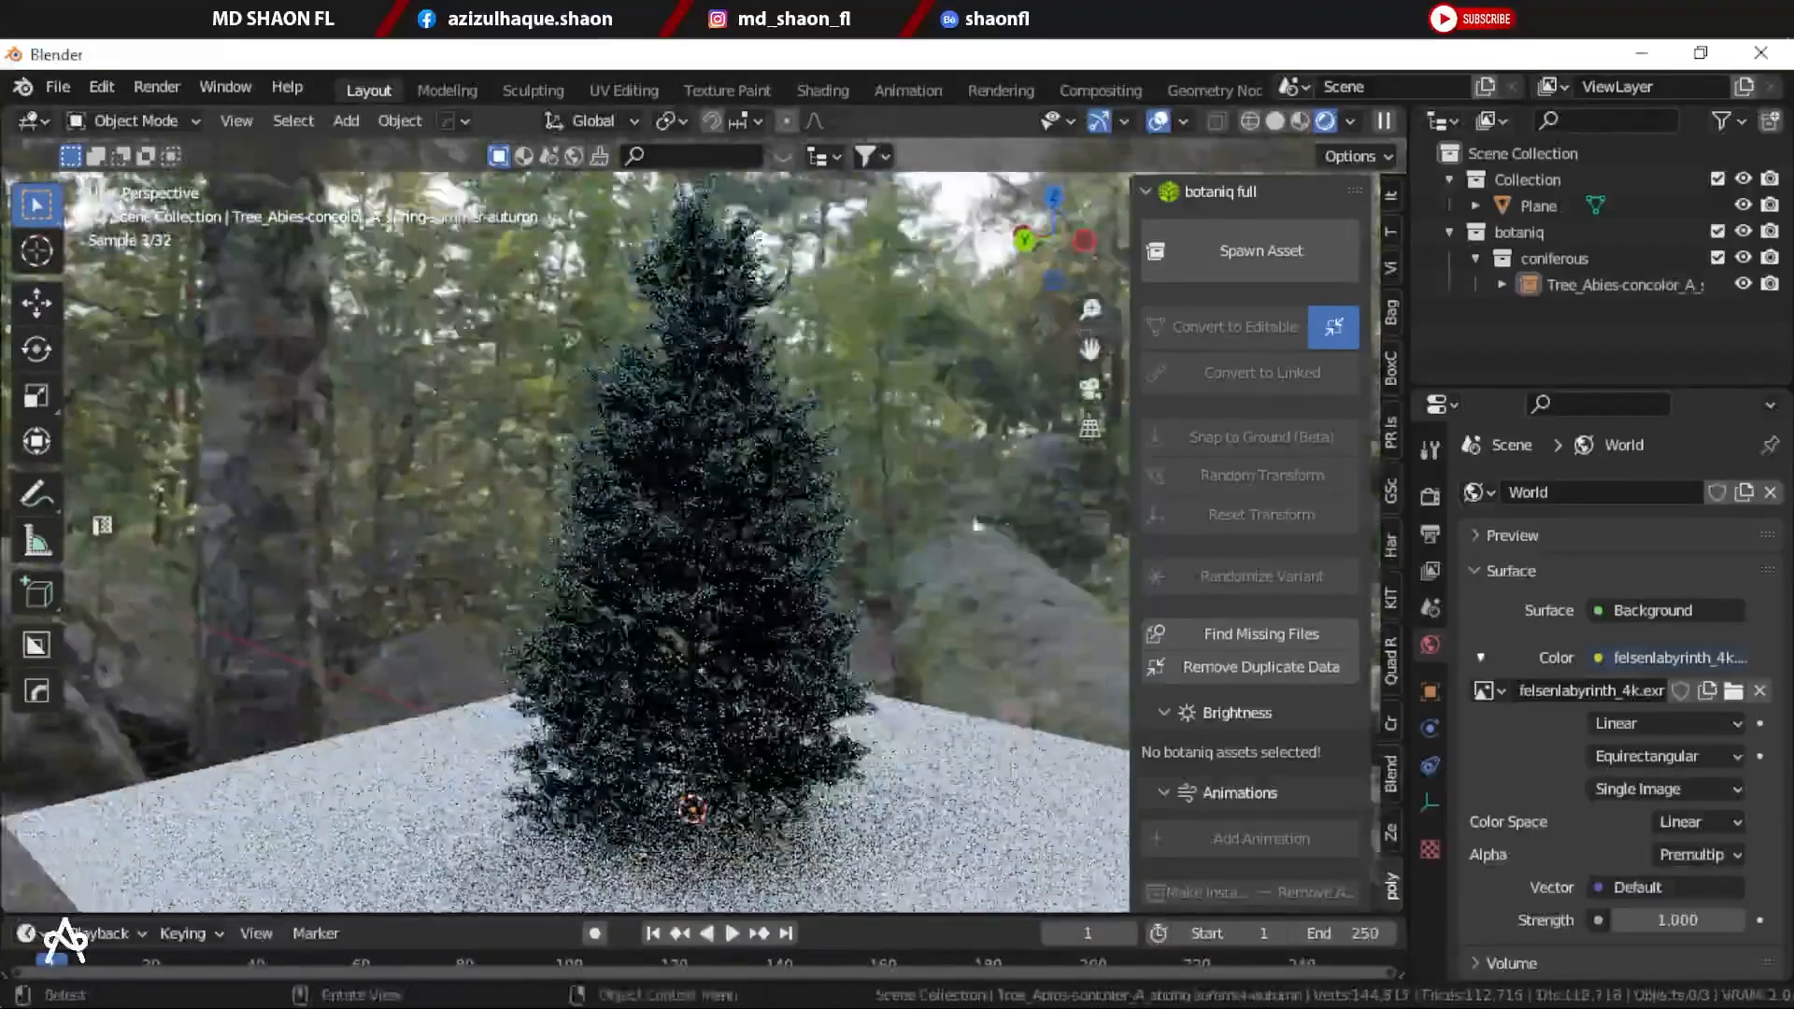
scroll(708, 456, up, 2)
click(710, 458)
scroll(779, 489, up, 2)
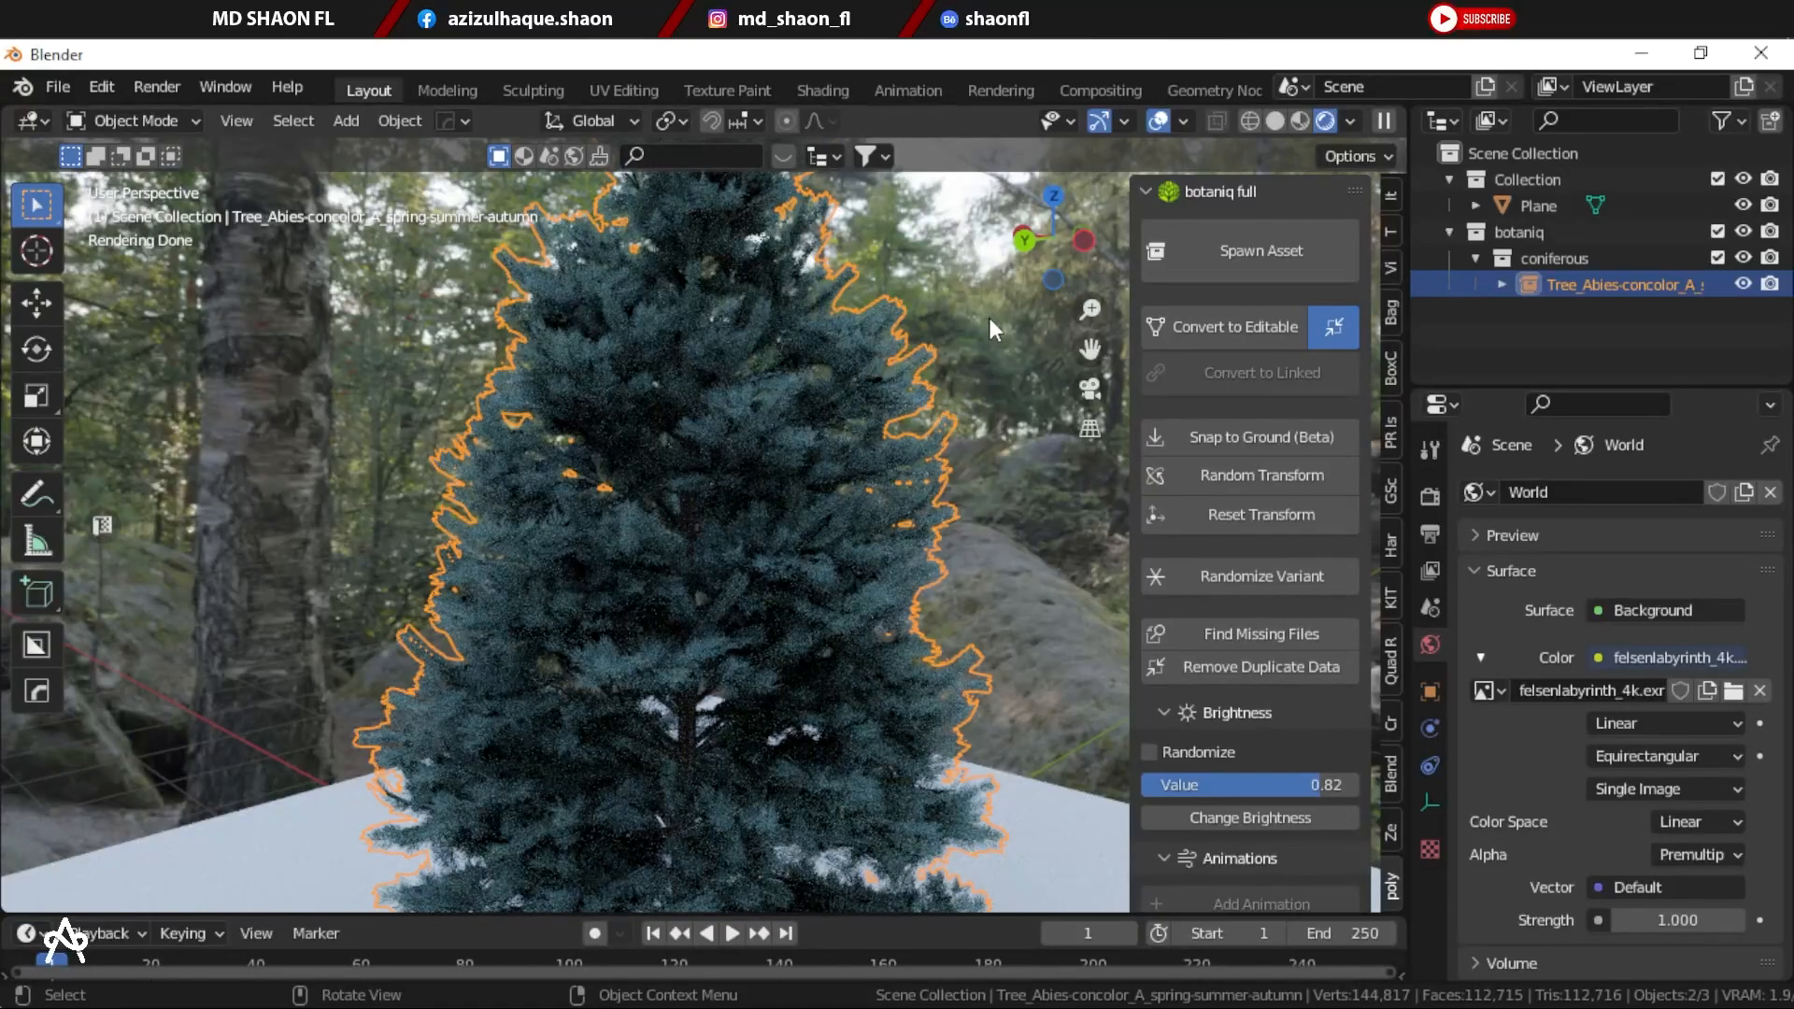
Step: Check the white fir from another side and expand its outliner entry to examine its linked collection
drag(665, 507, 783, 485)
click(677, 427)
click(677, 428)
alt+drag(646, 488, 874, 484)
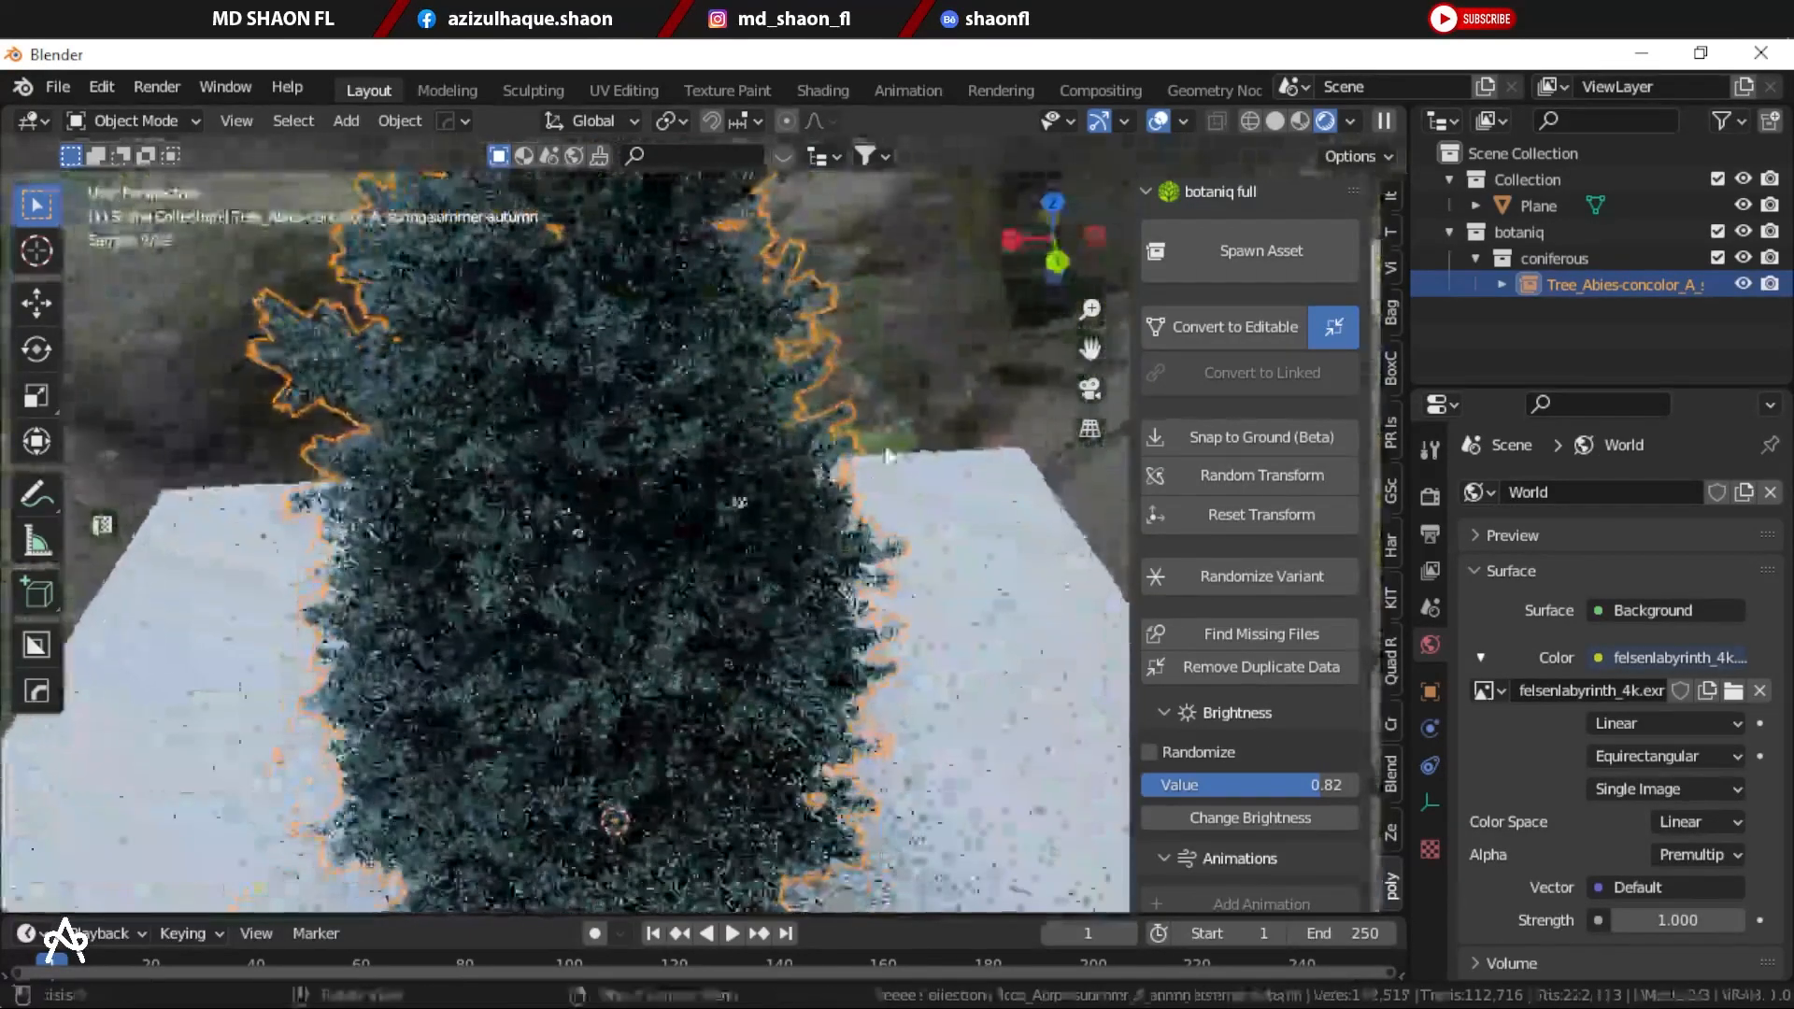
click(759, 410)
click(1551, 285)
click(1501, 285)
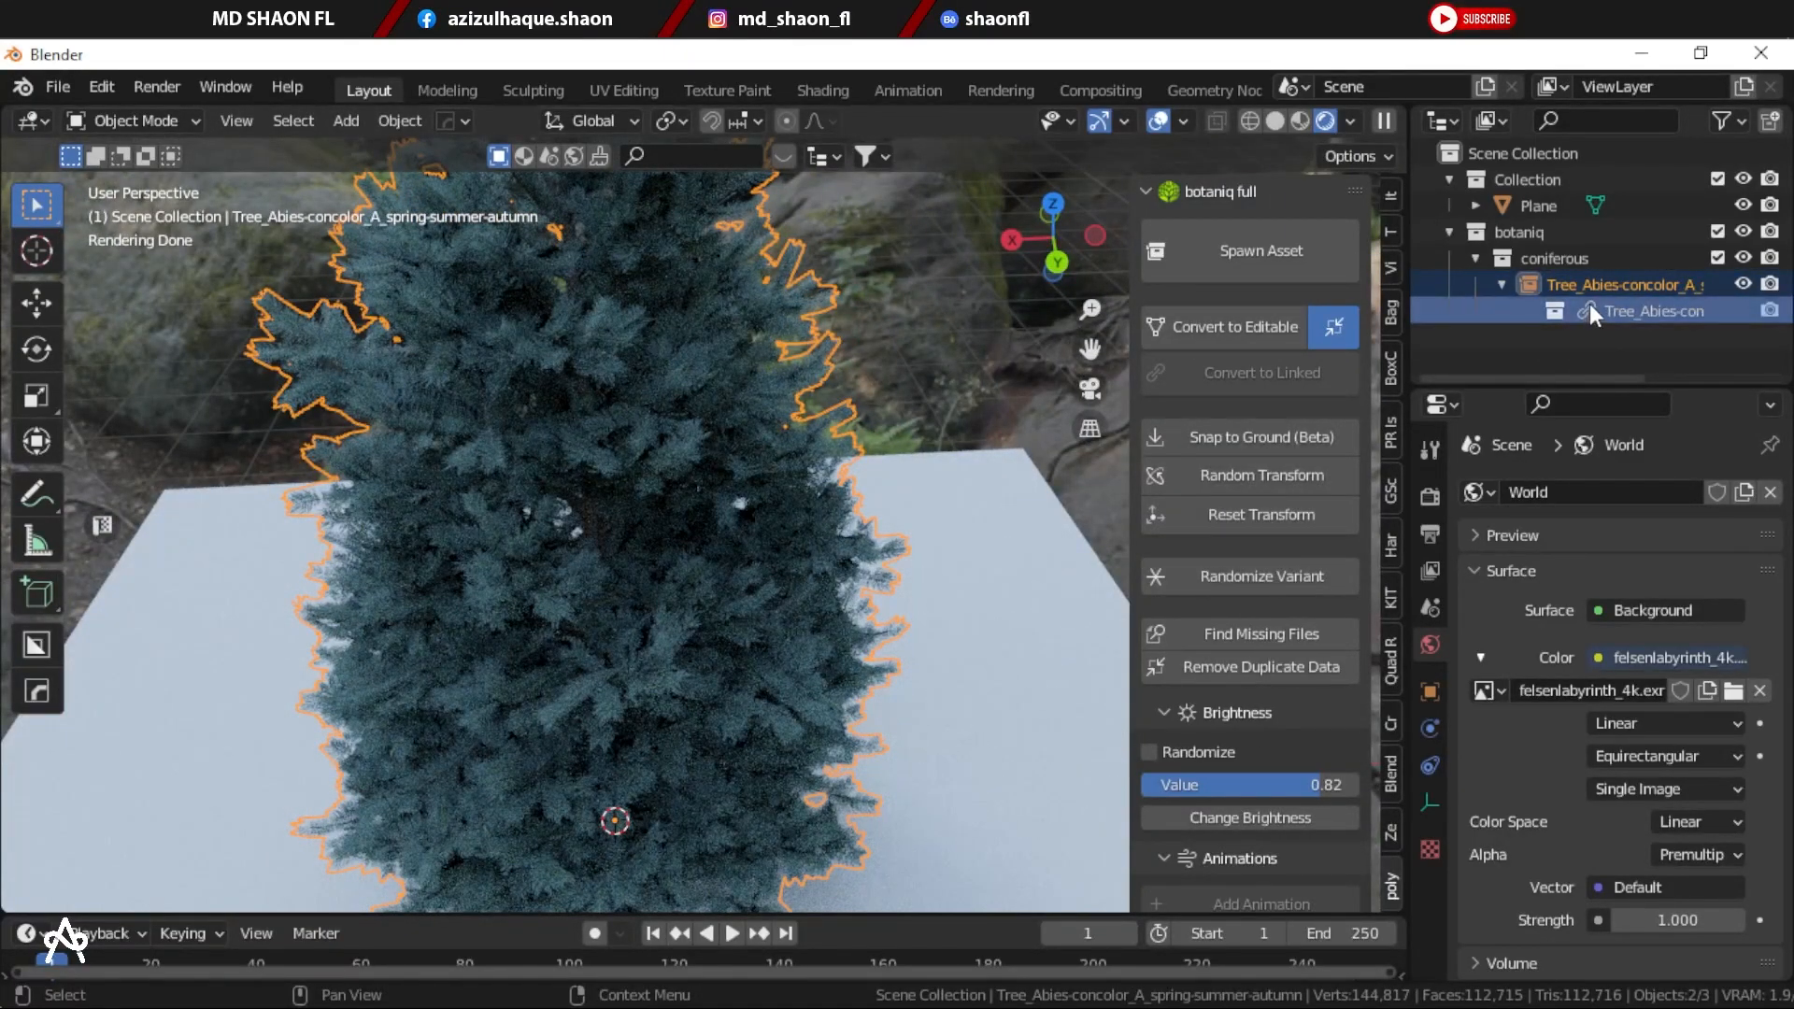
Step: Convert the linked white fir asset to an editable mesh
scroll(902, 395, up, 5)
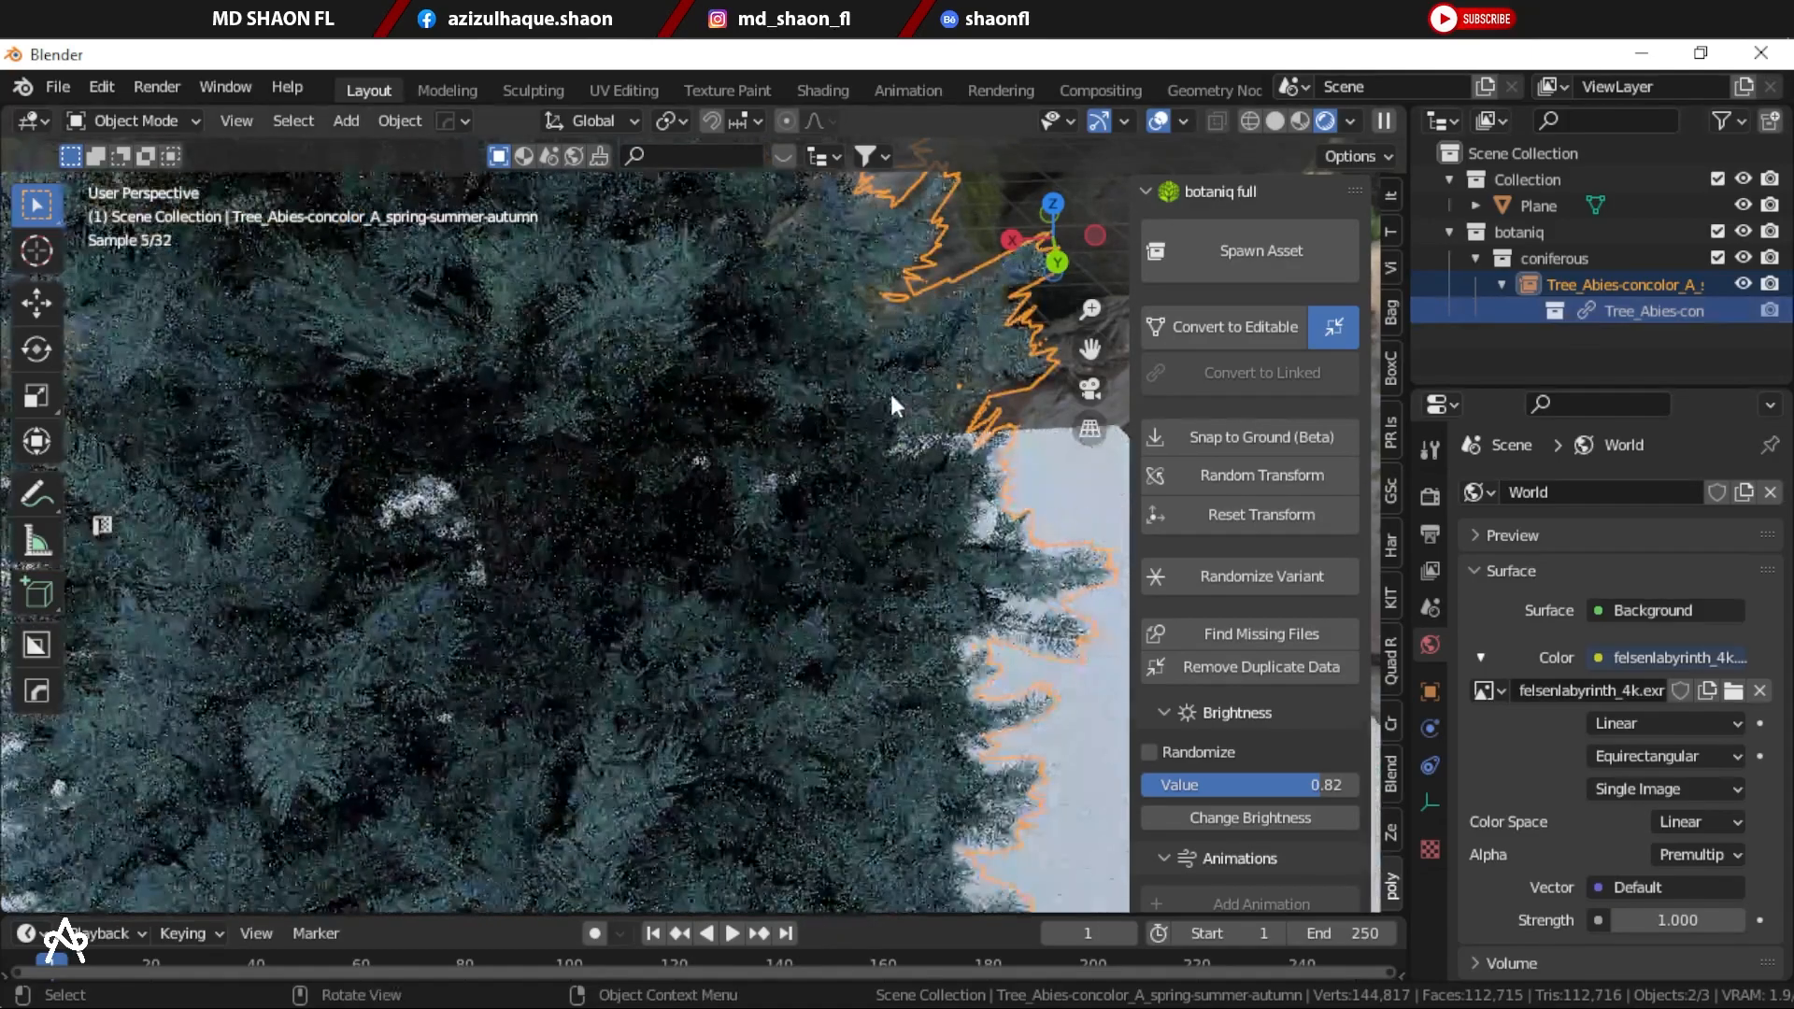
scroll(654, 509, down, 5)
click(871, 379)
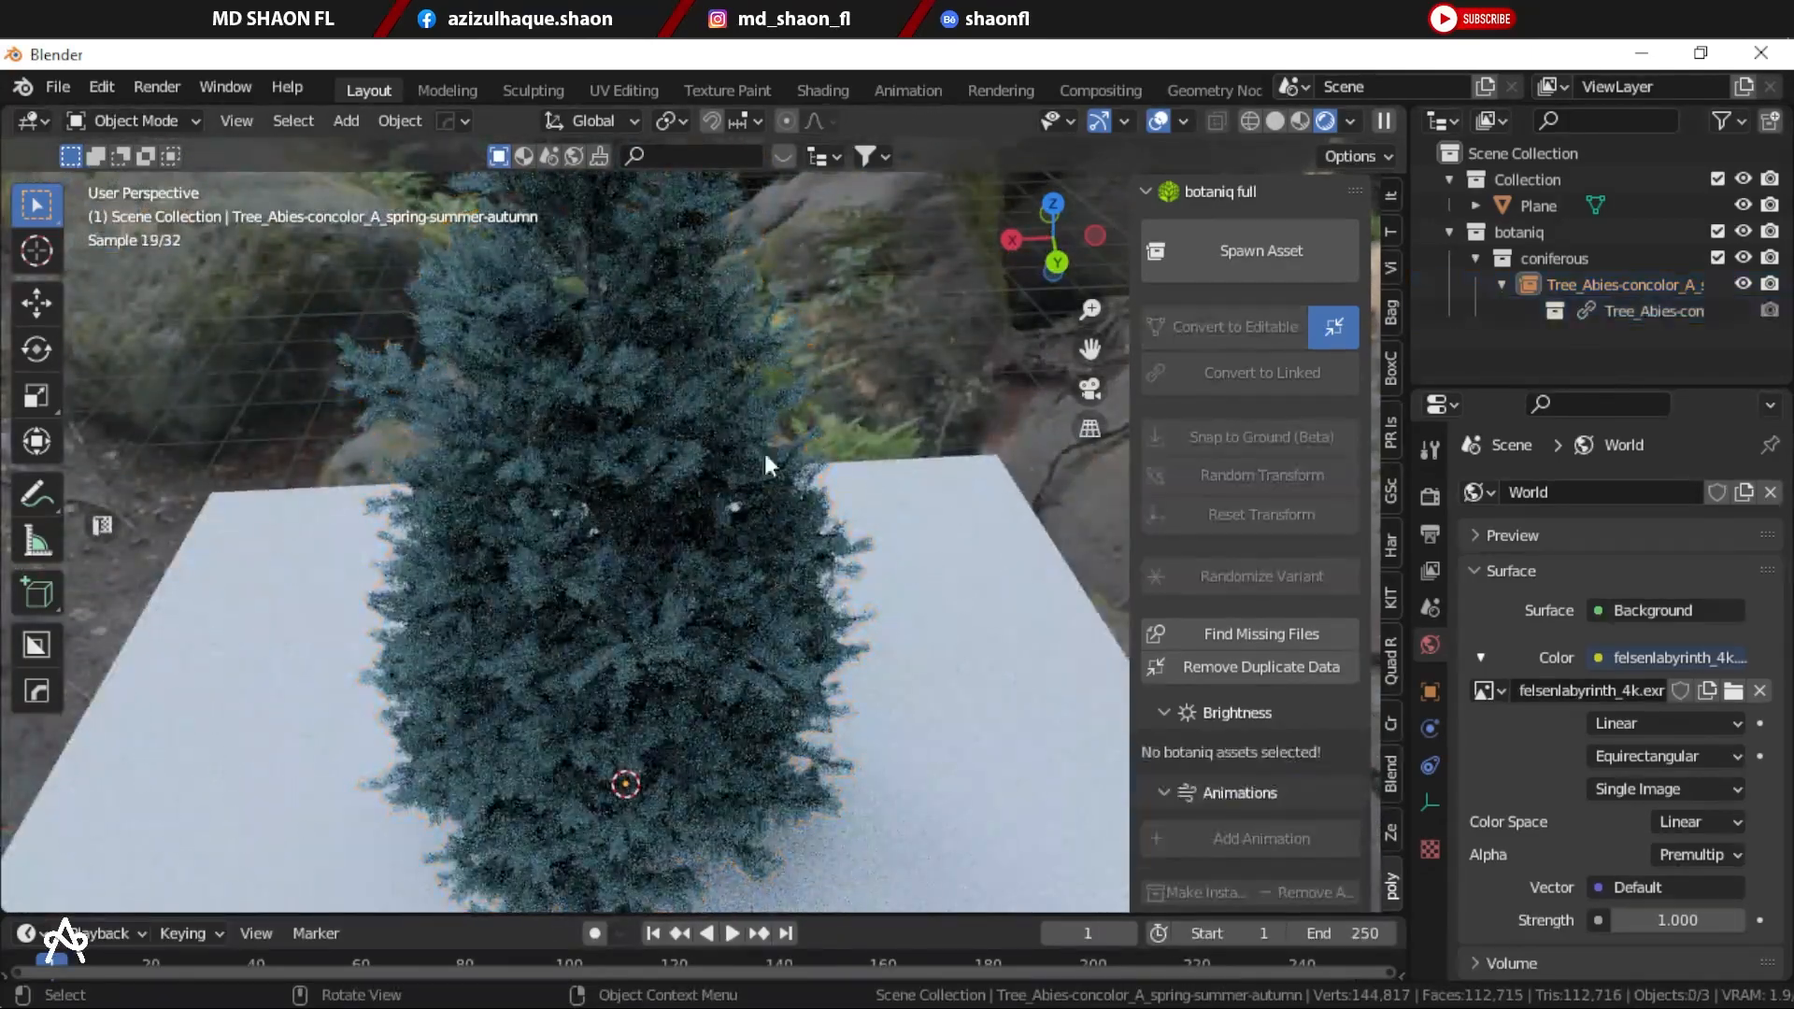
click(660, 484)
scroll(662, 504, up, 4)
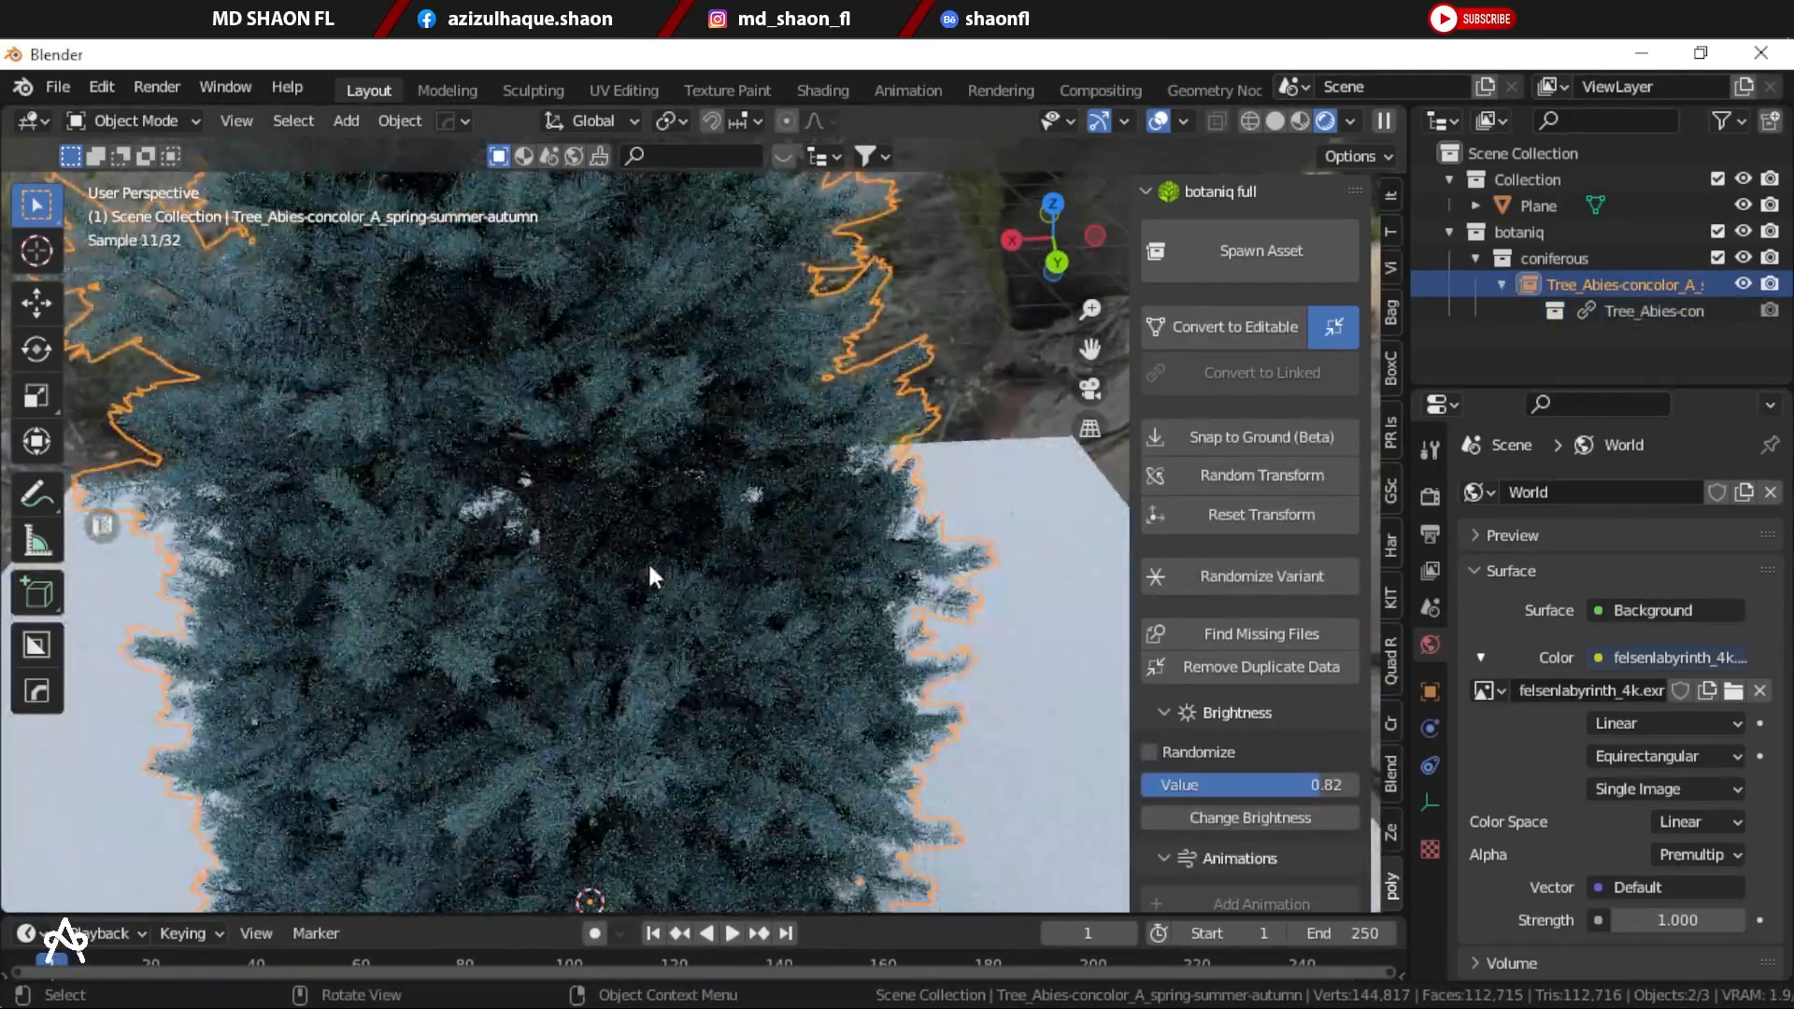
middle_drag(647, 560, 619, 506)
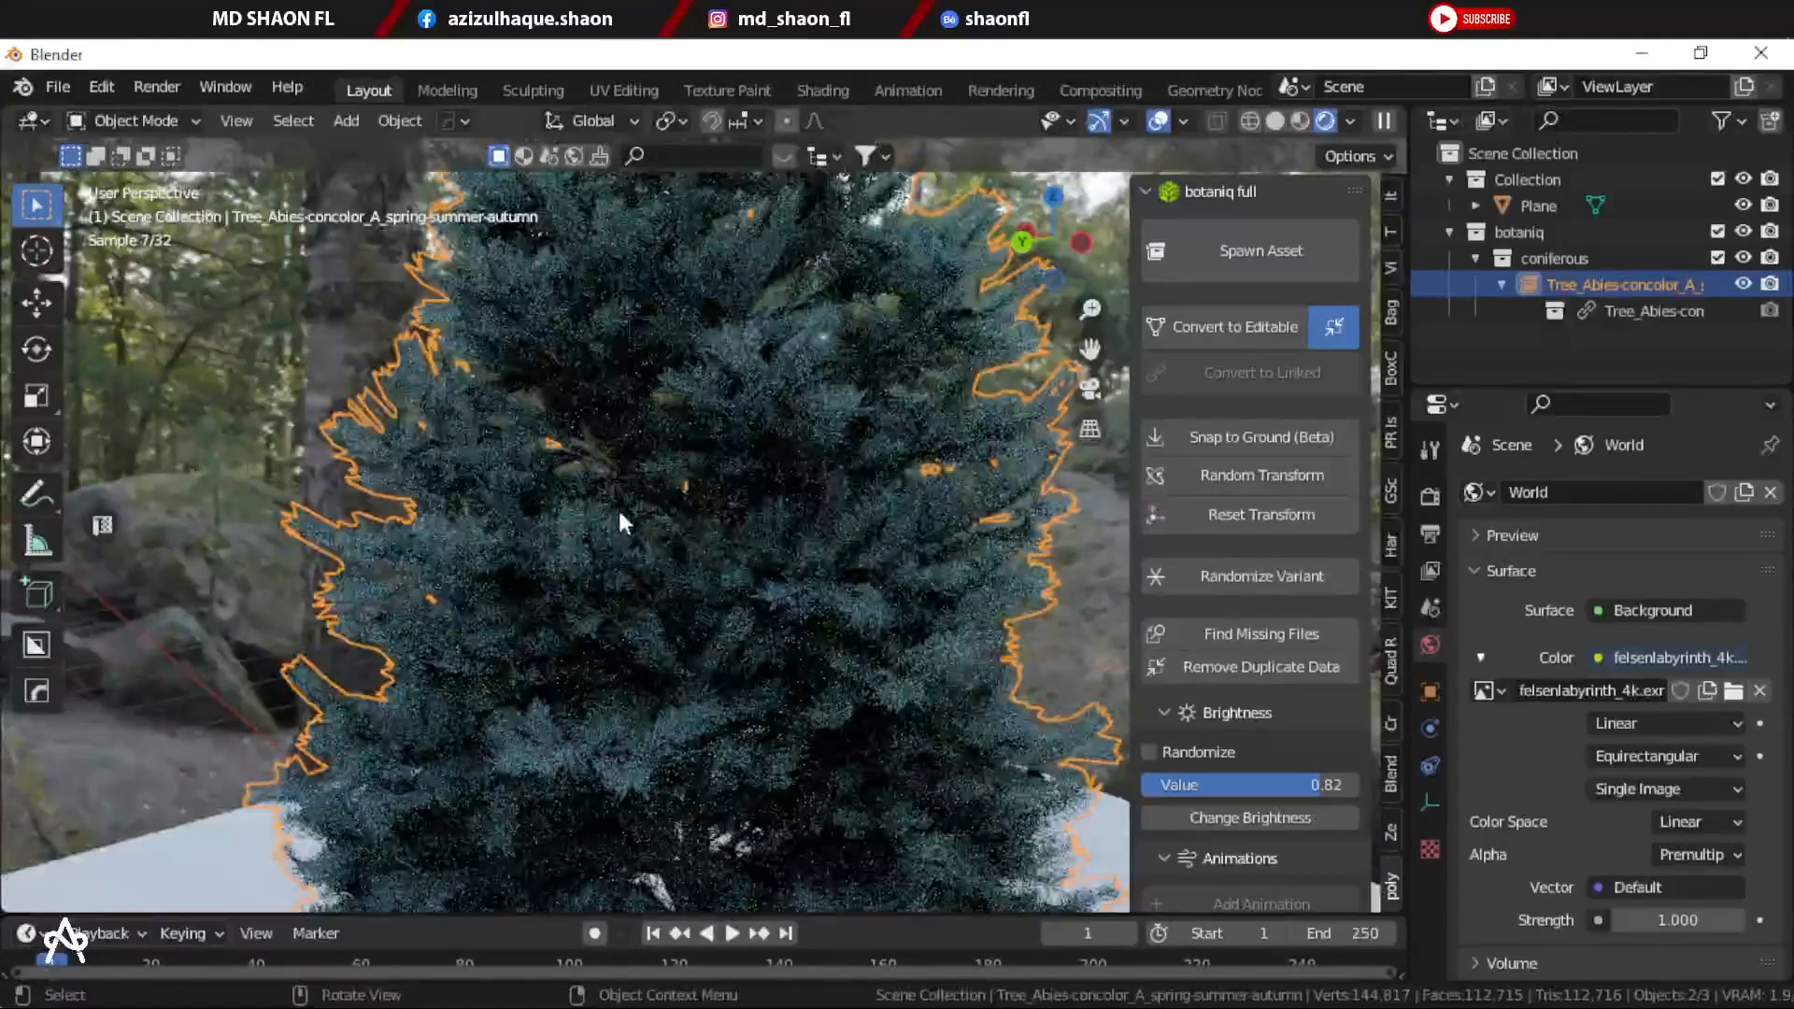
click(1236, 329)
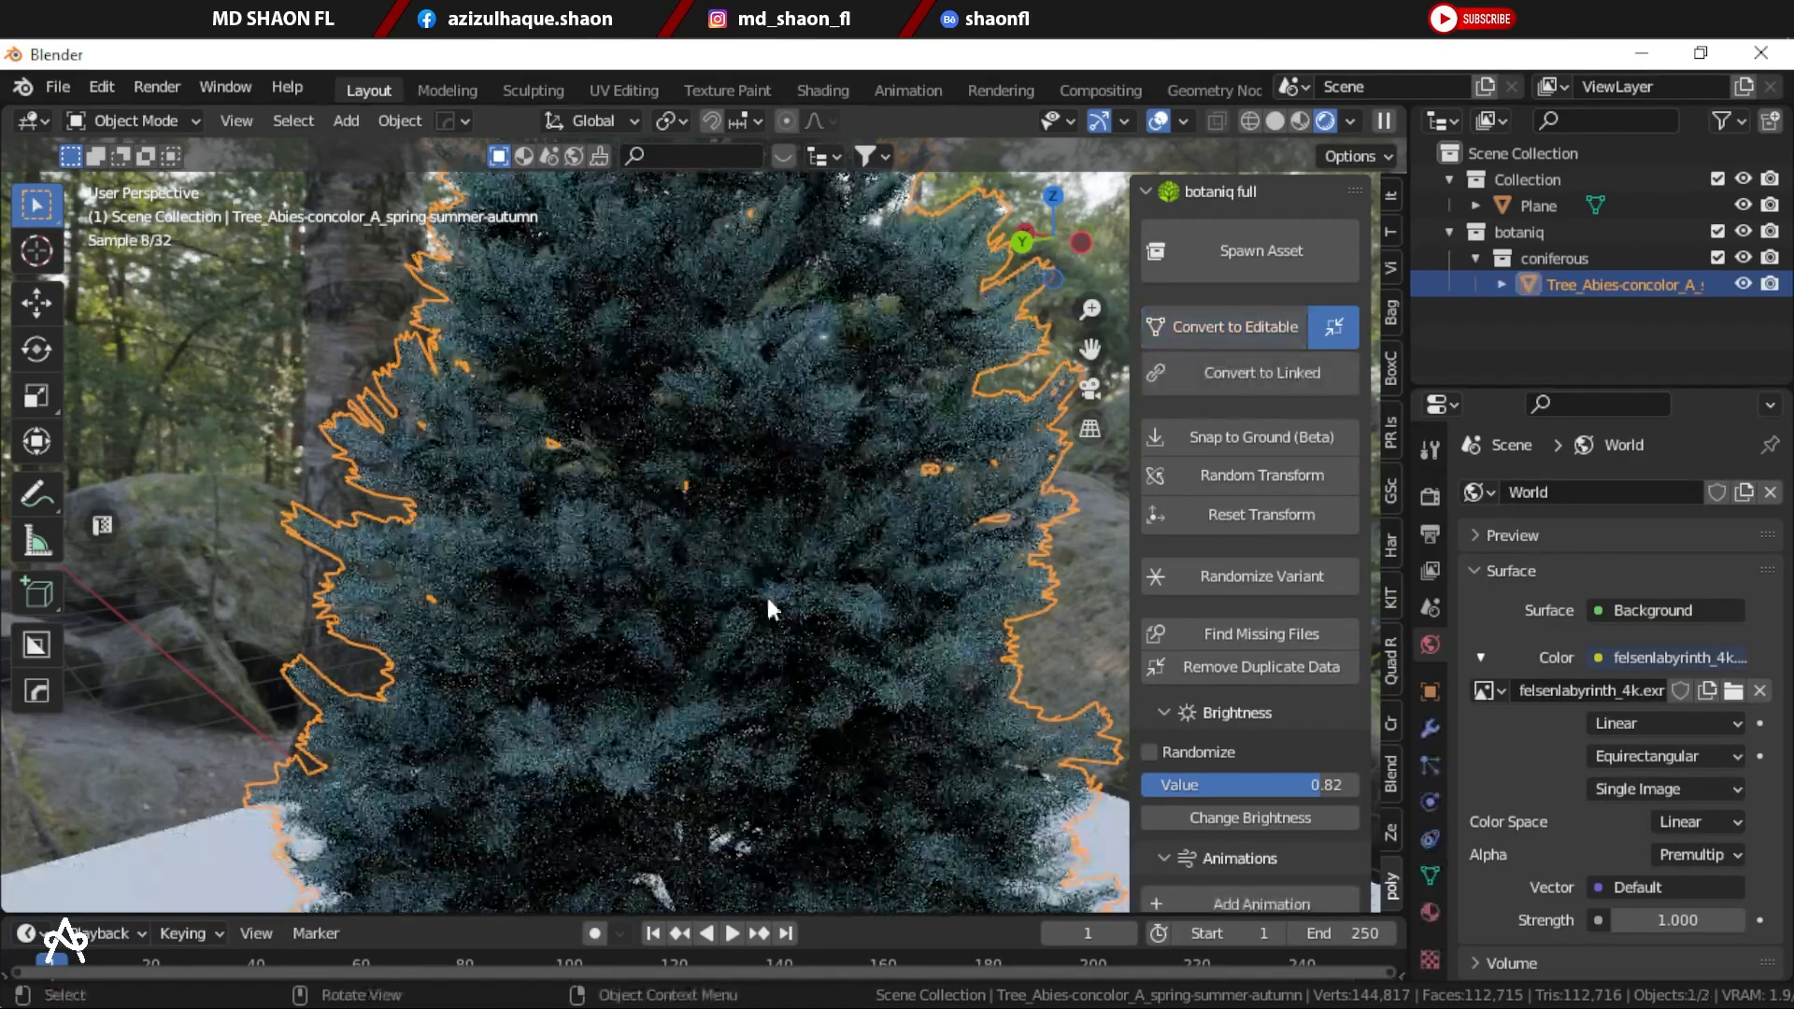
Step: Enter Edit Mode on the white fir and move a branch-tip vertex to about X -1.78, Y 0.82, Z 2.40 m
key(Tab)
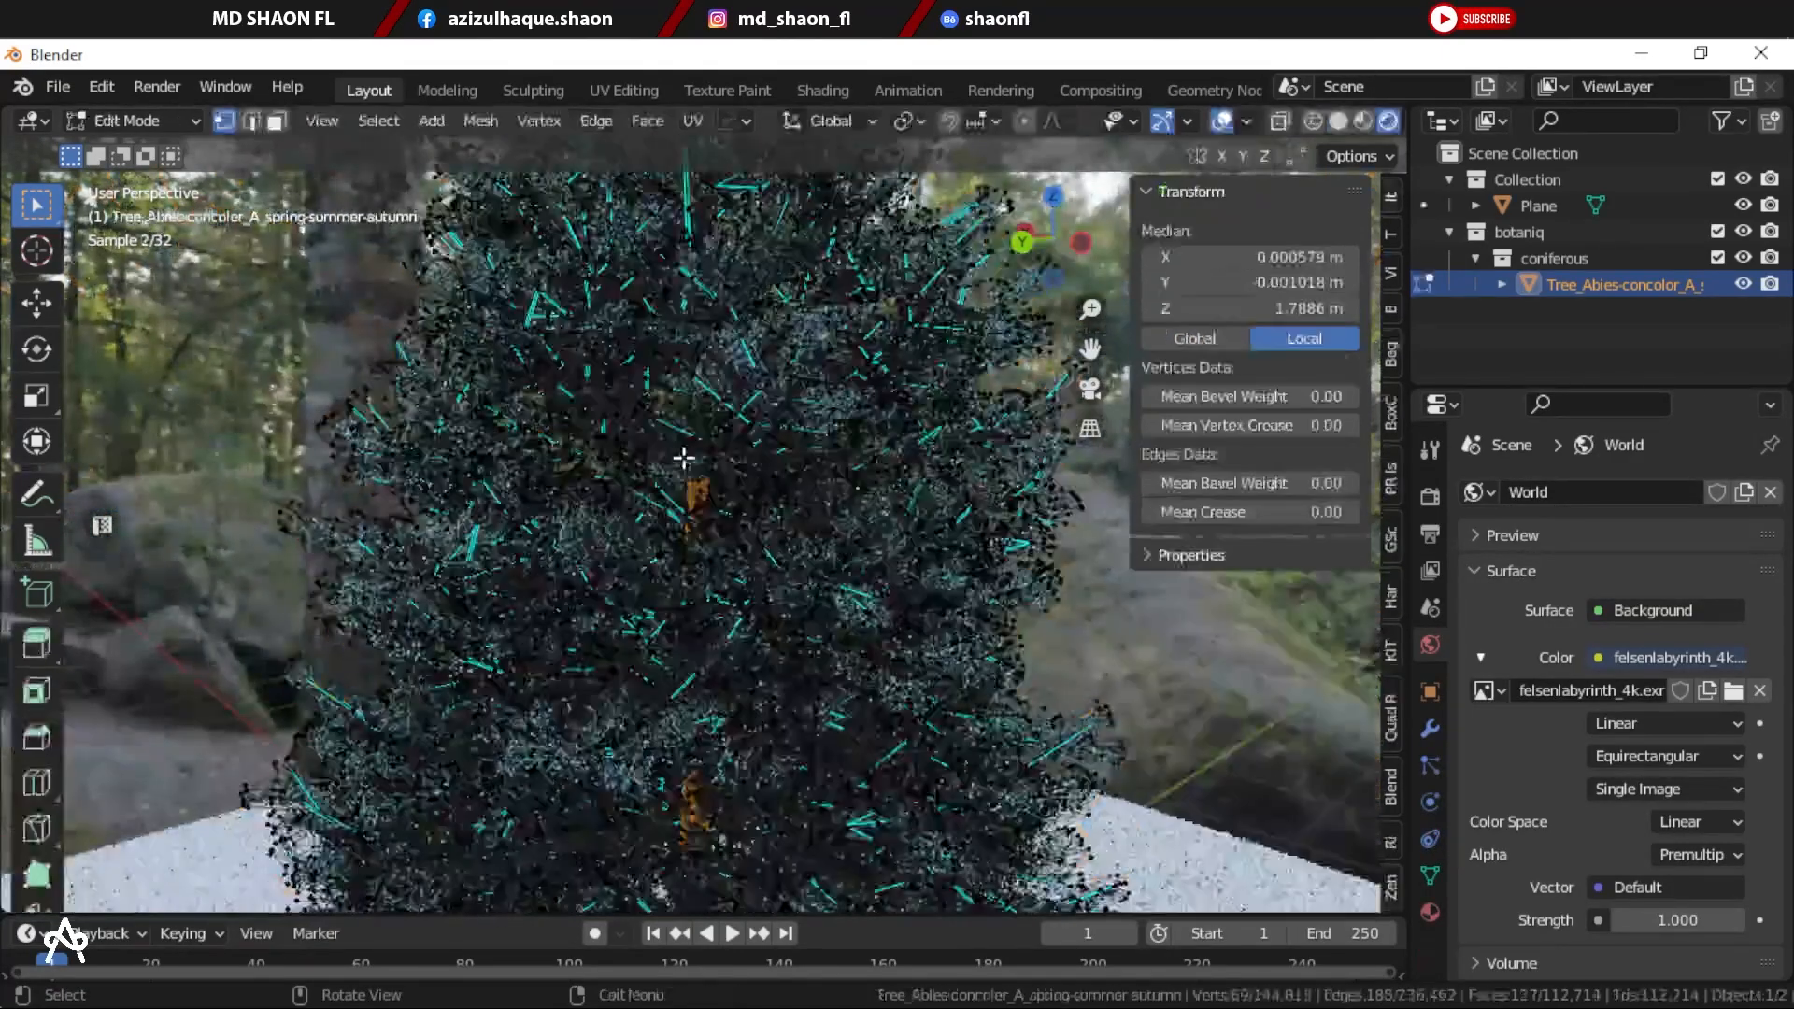
scroll(705, 443, up, 3)
middle_drag(536, 508, 864, 555)
click(1178, 693)
key(g)
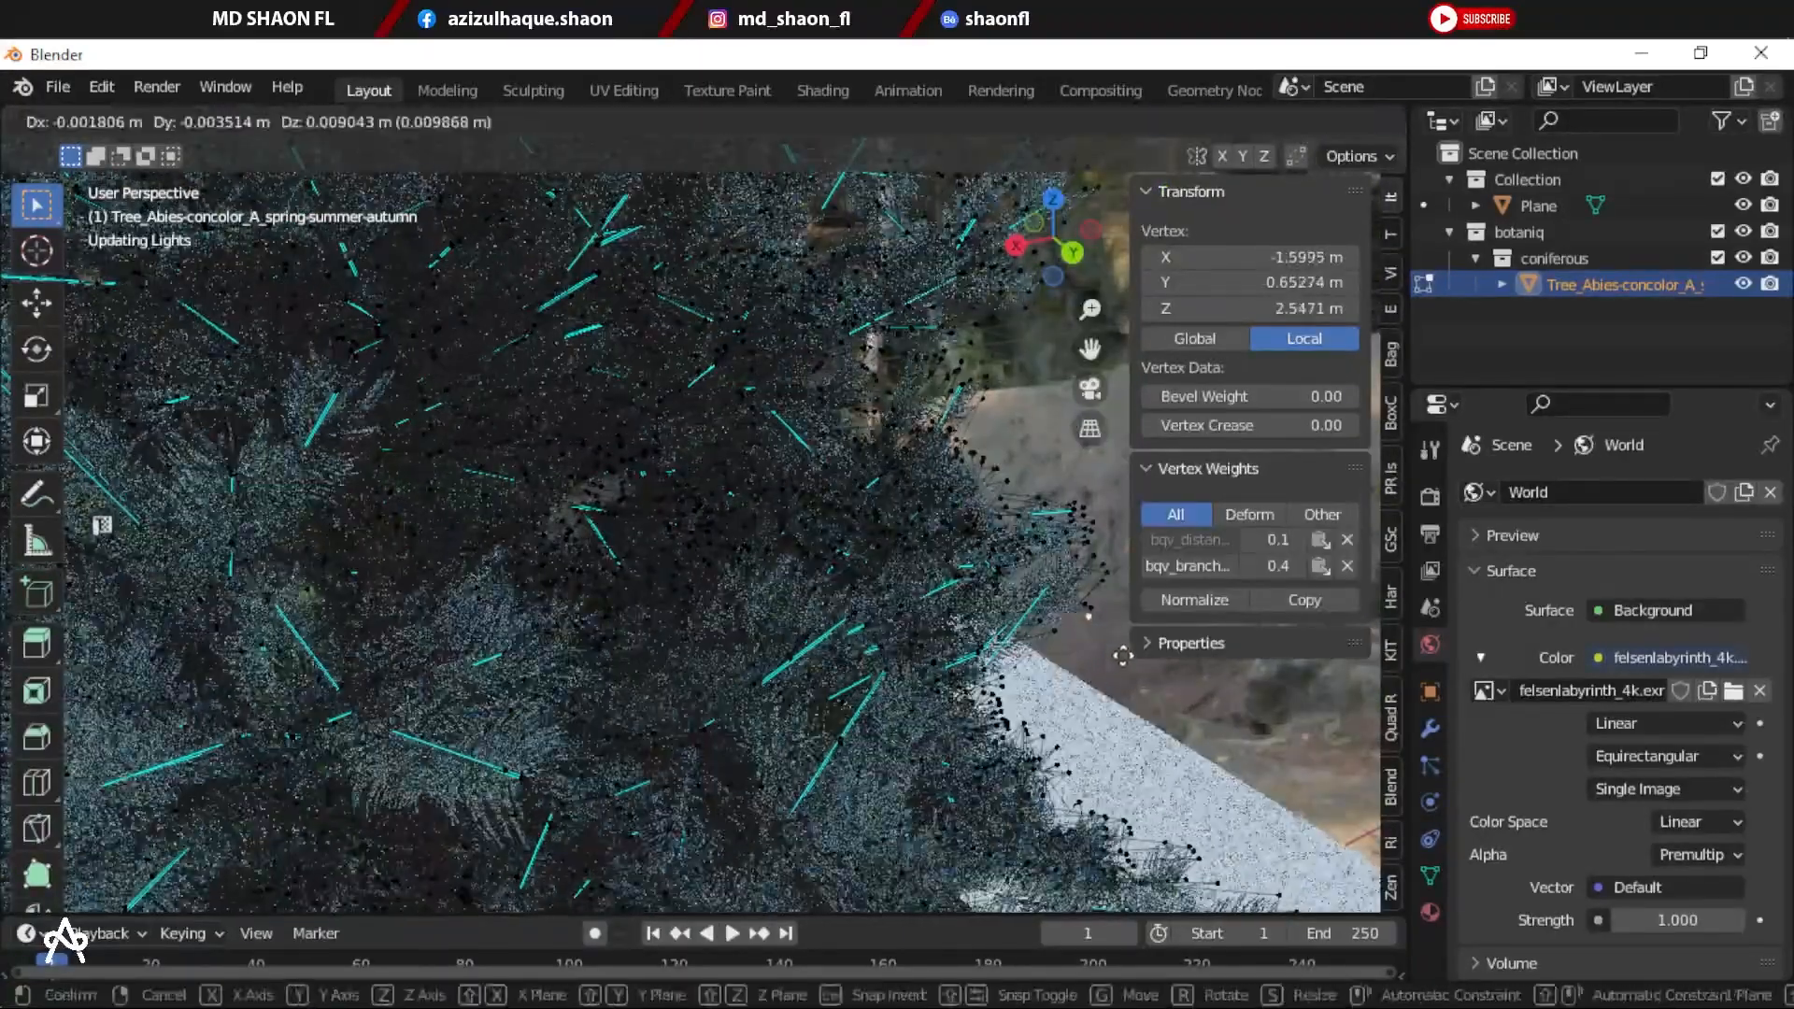
click(1043, 696)
shift+middle_drag(1042, 696, 925, 687)
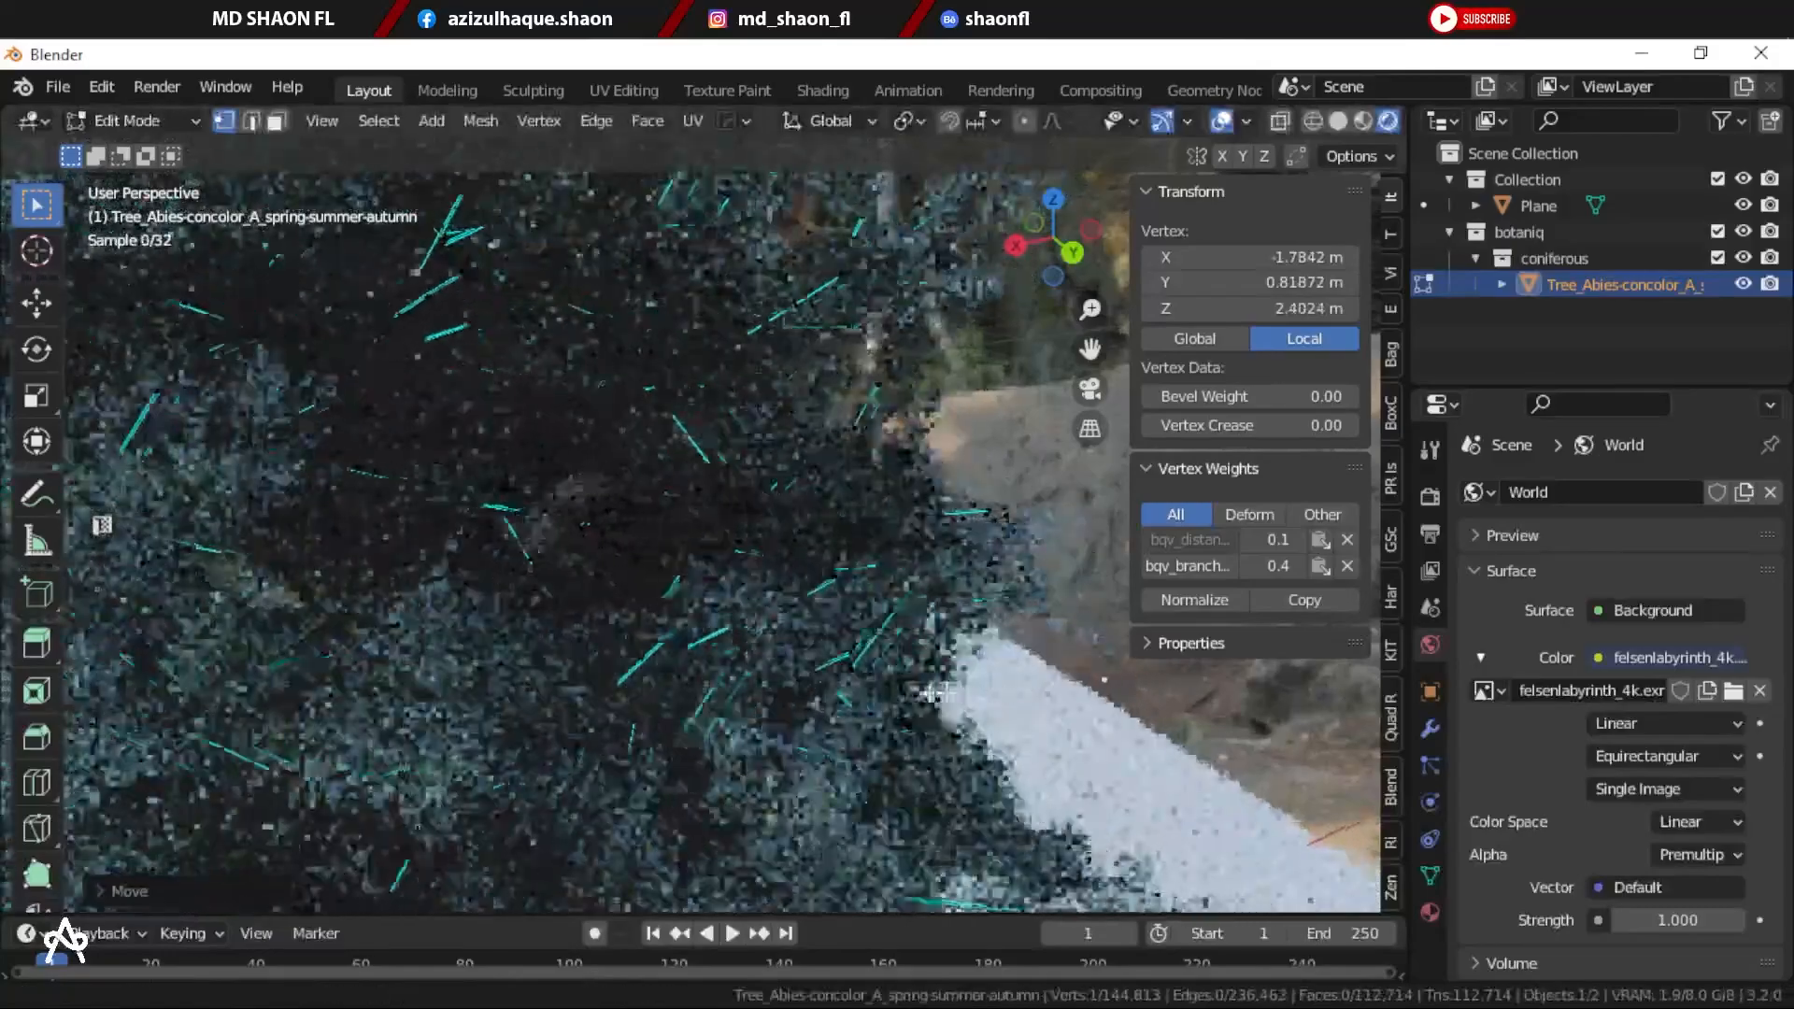
Step: Move two more needle vertices at the outer edge of the fir's foliage and return to Object Mode
scroll(921, 598, up, 2)
click(975, 502)
key(g)
click(1013, 409)
click(992, 503)
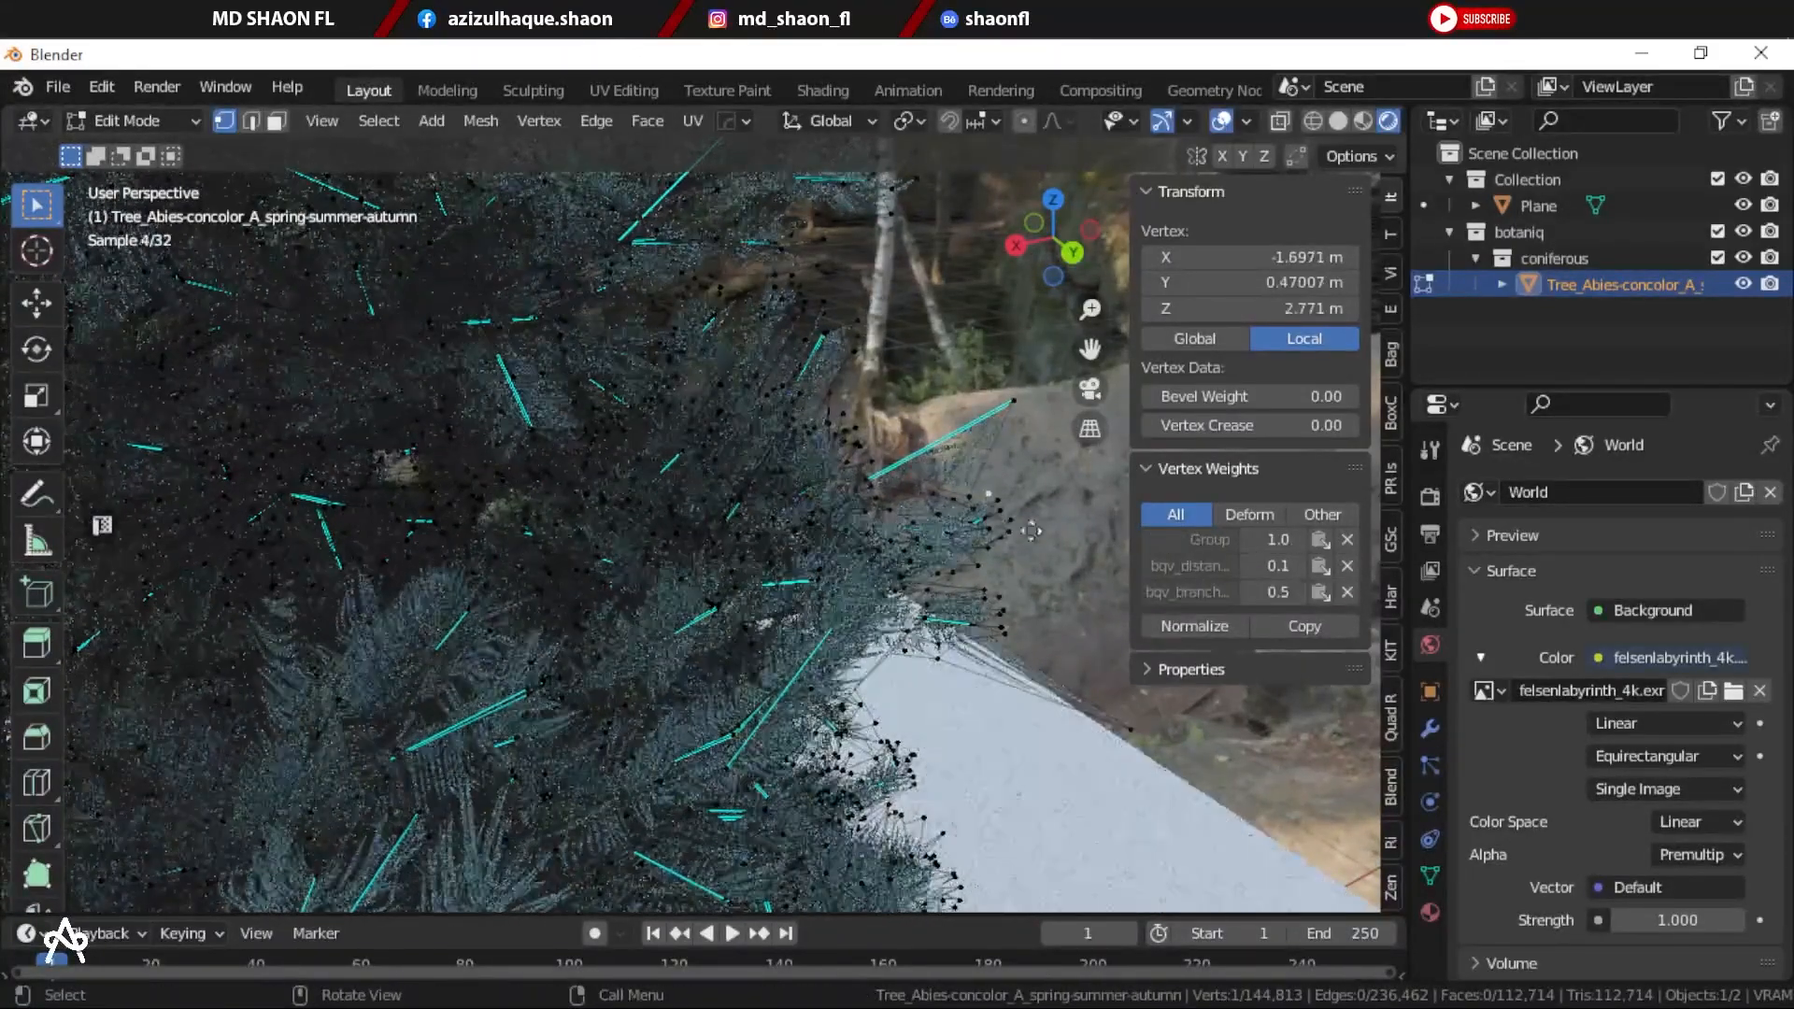
key(g)
click(867, 587)
key(Tab)
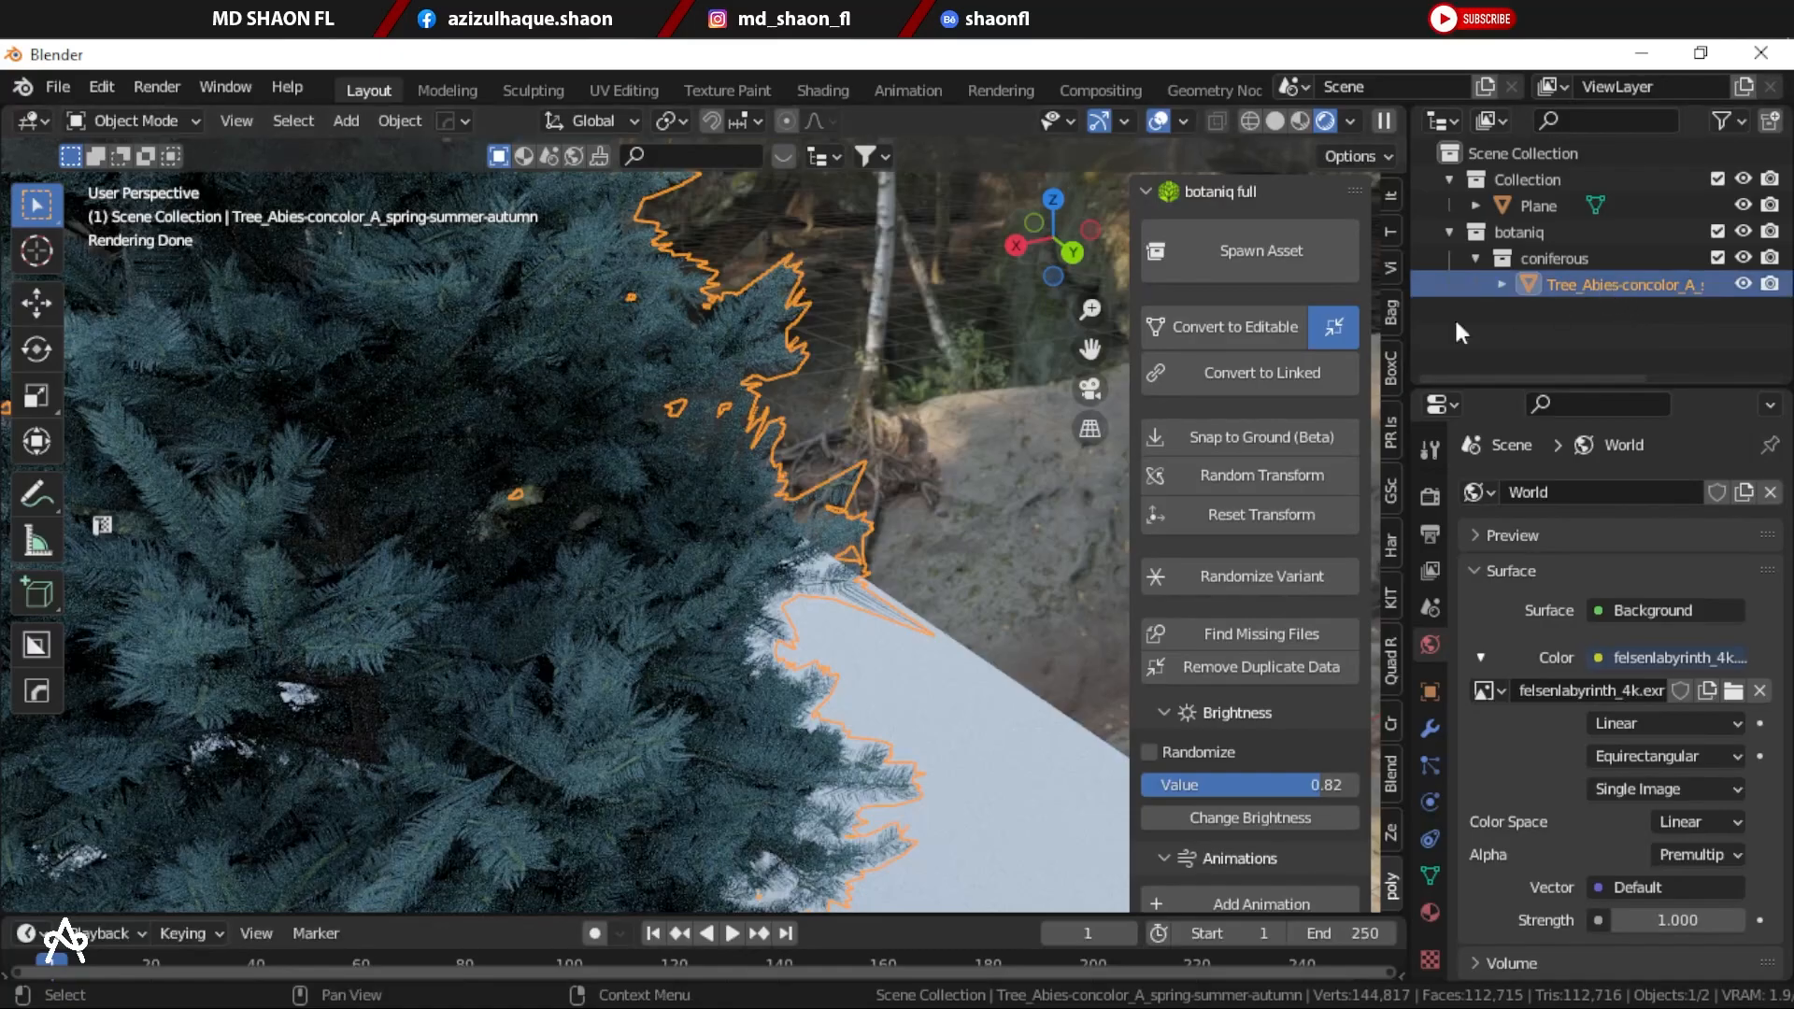
Step: Delete the edited white fir from the scene
scroll(910, 406, down, 4)
click(910, 406)
click(592, 467)
key(Delete)
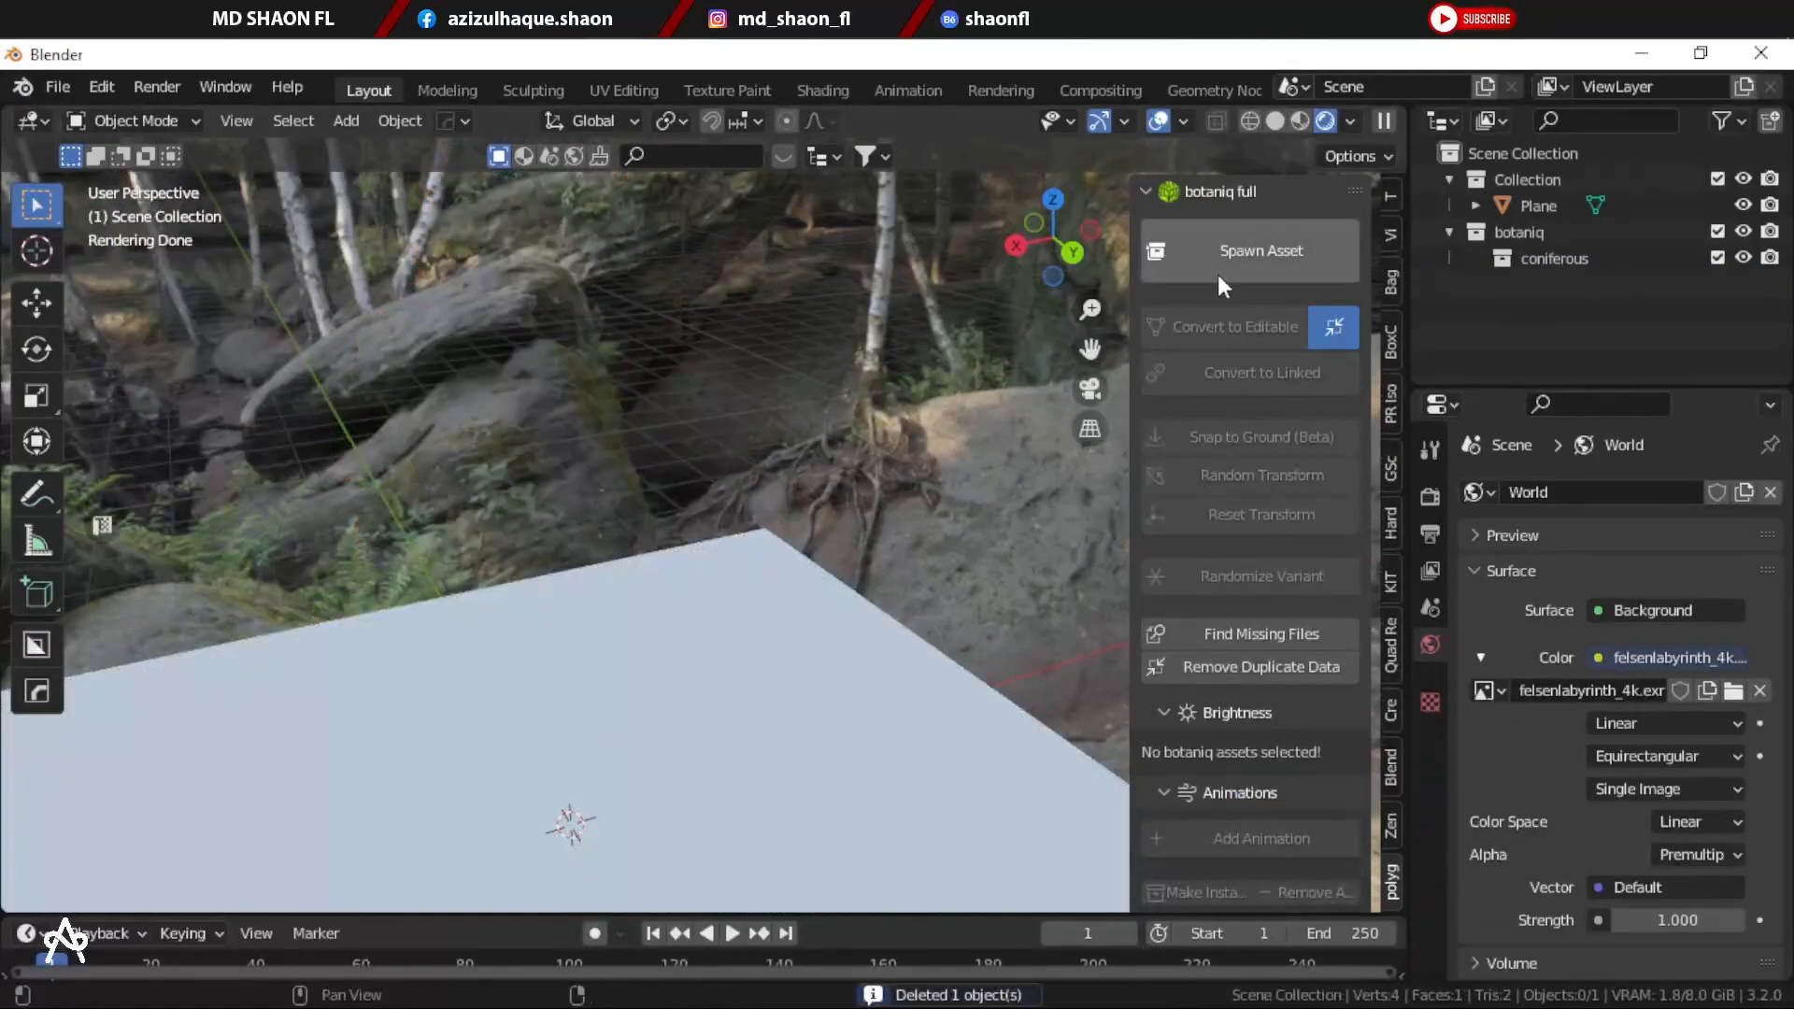
Step: Spawn the white fir with Make editable enabled and delete it from the scene
click(1219, 262)
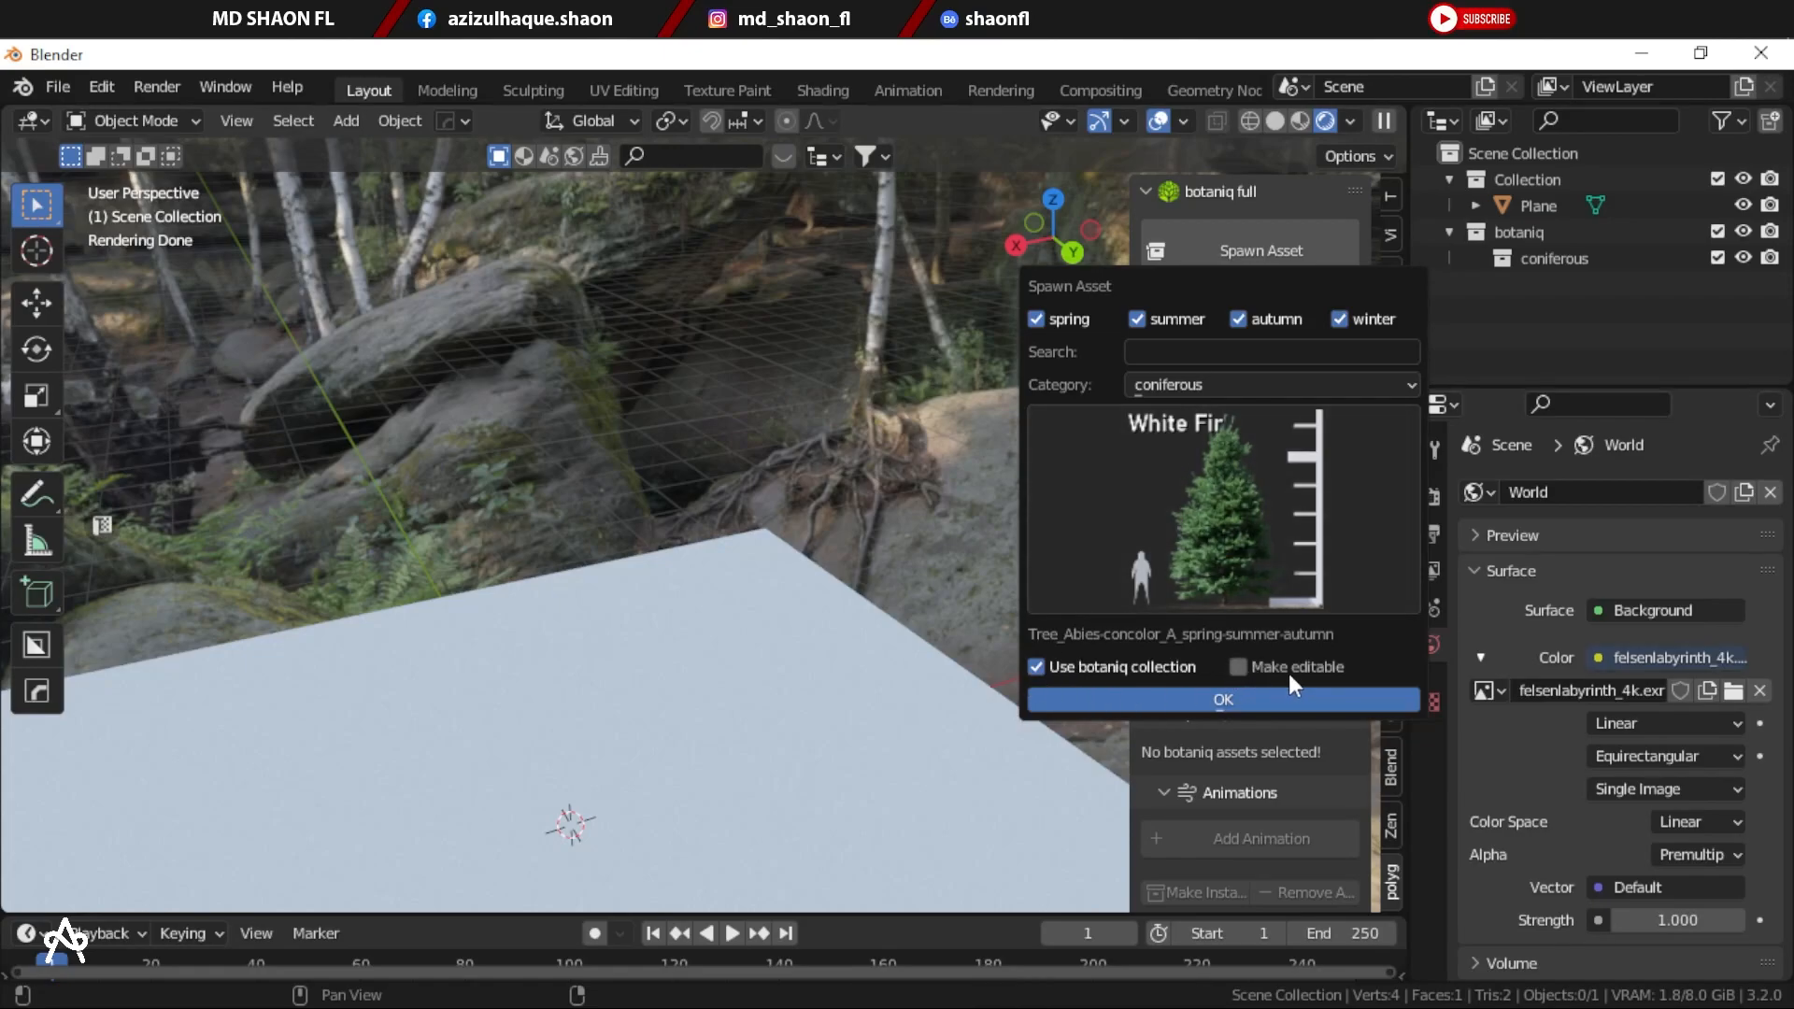
click(1247, 699)
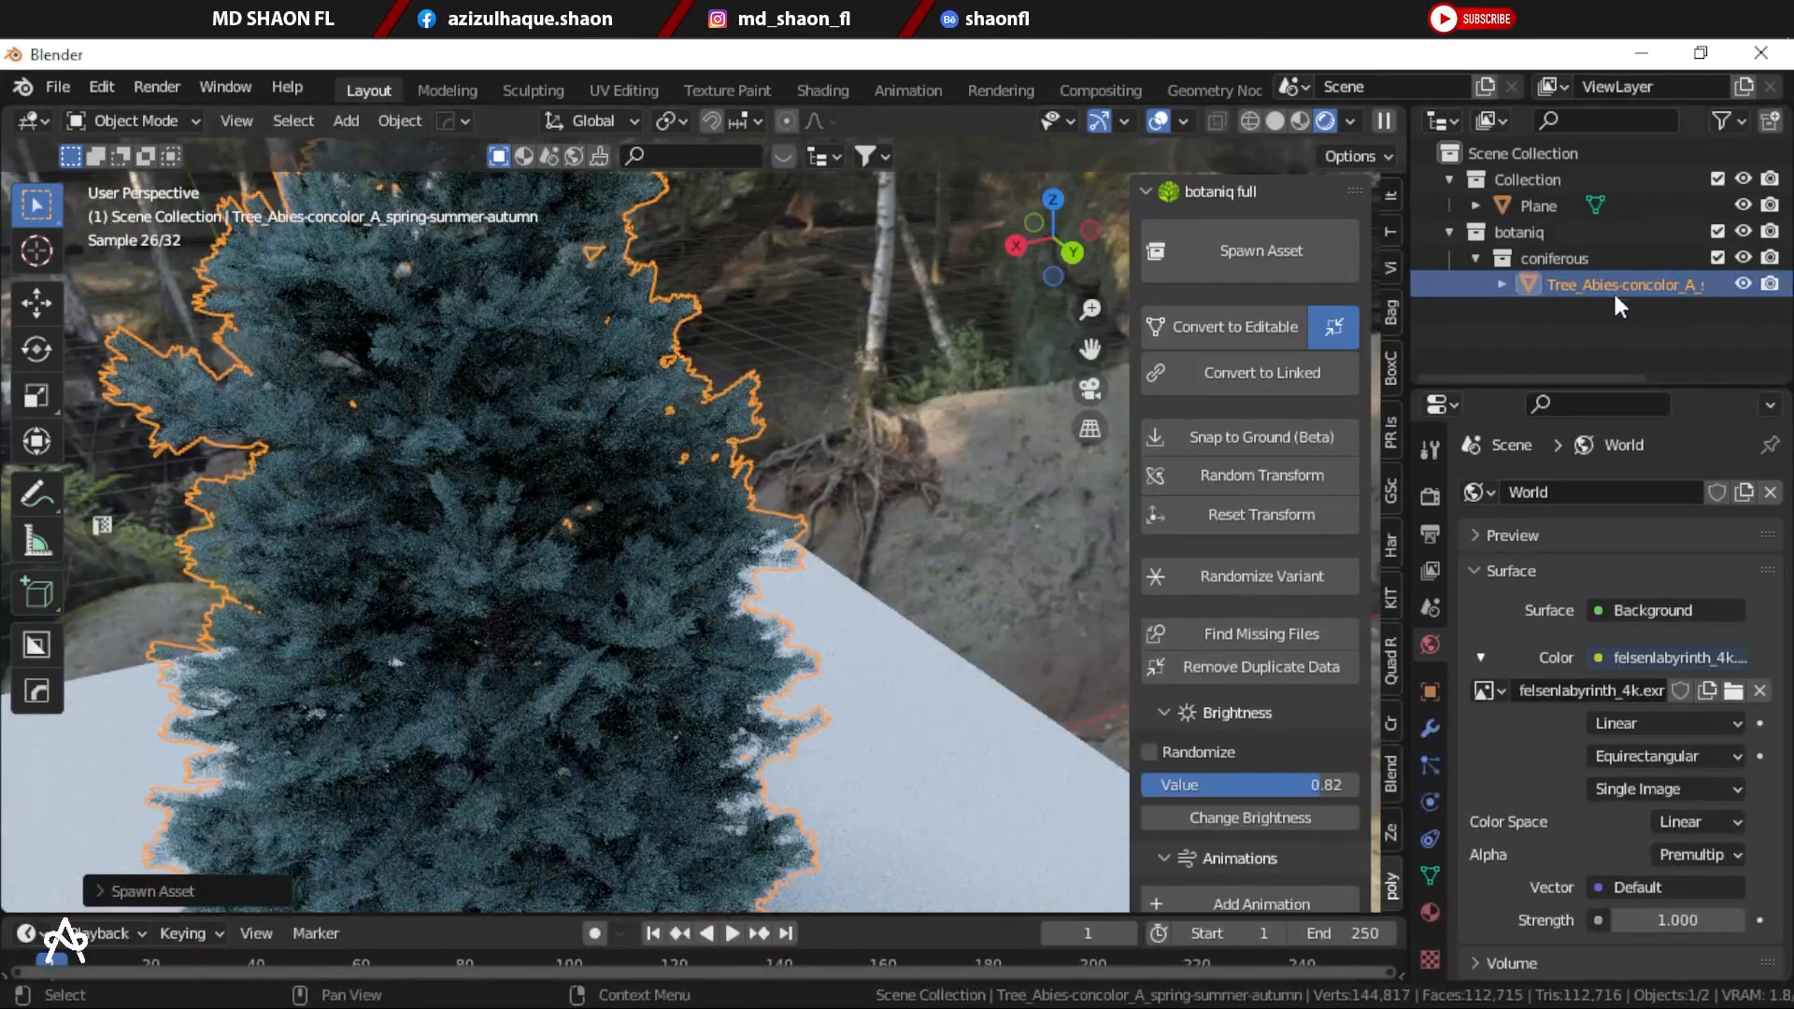
key(Delete)
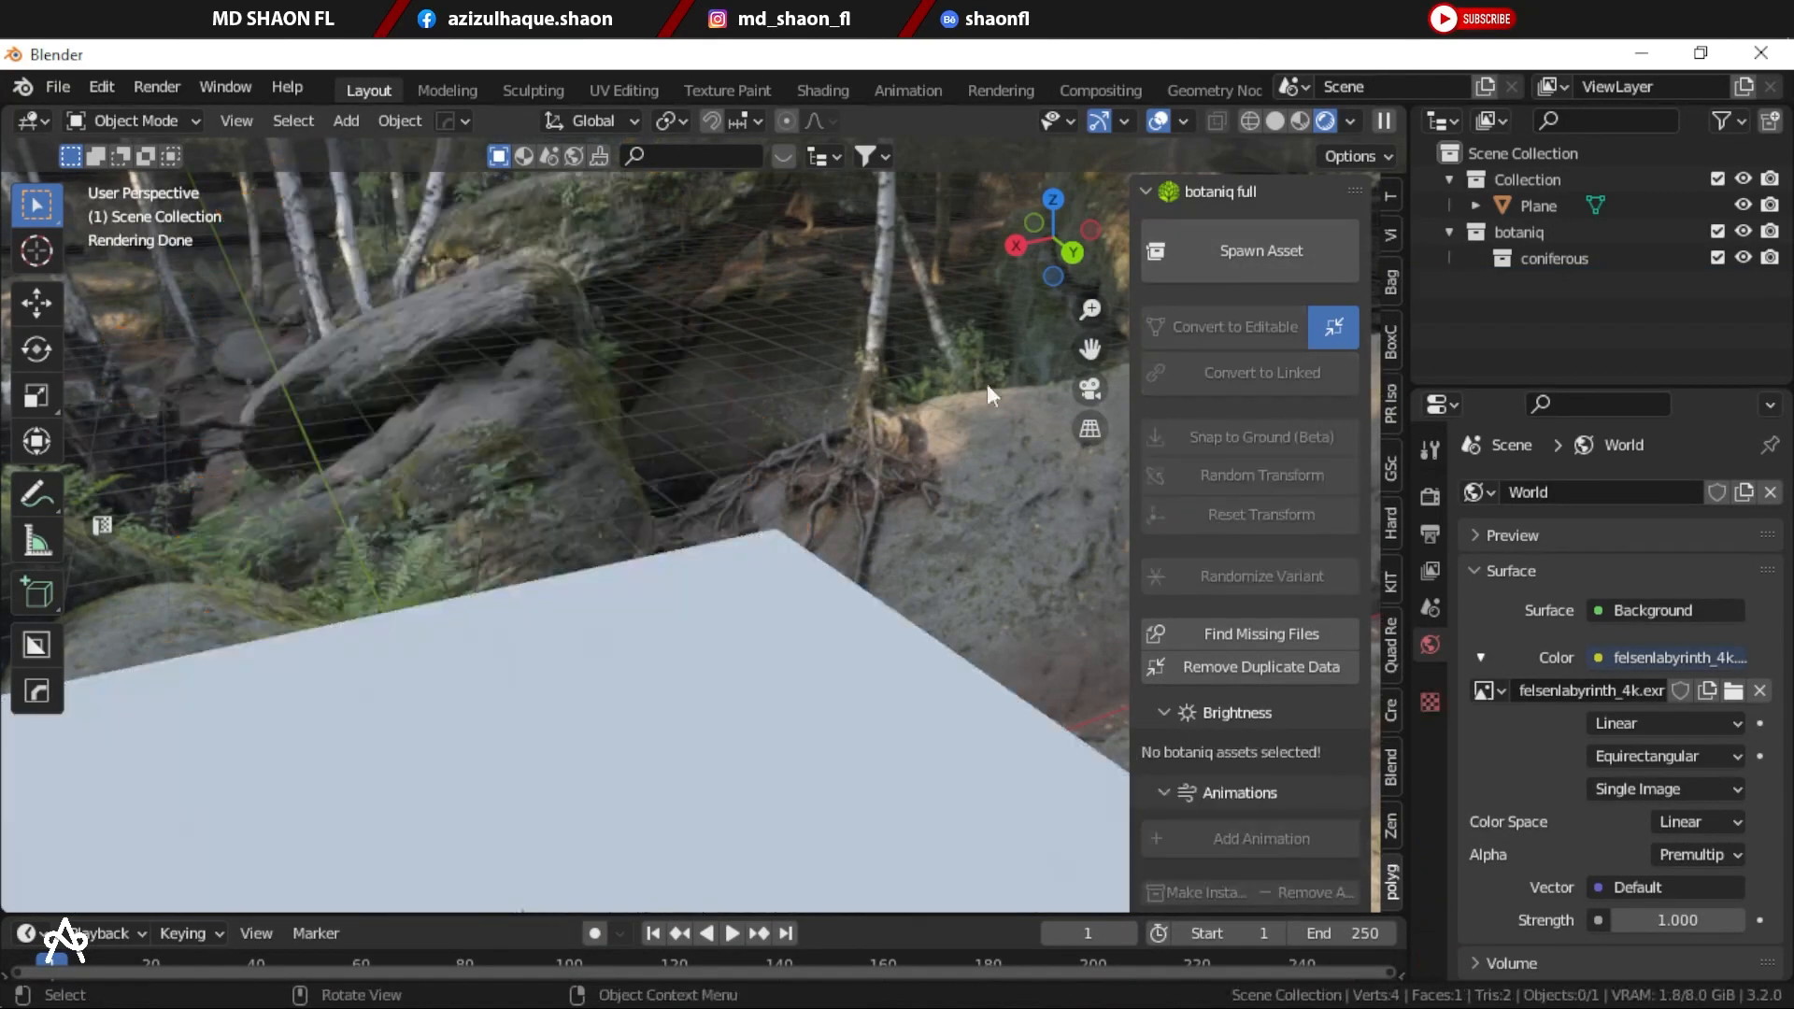
Step: Browse the available botaniq assets in the deciduous and flowers categories
click(1226, 248)
click(1158, 351)
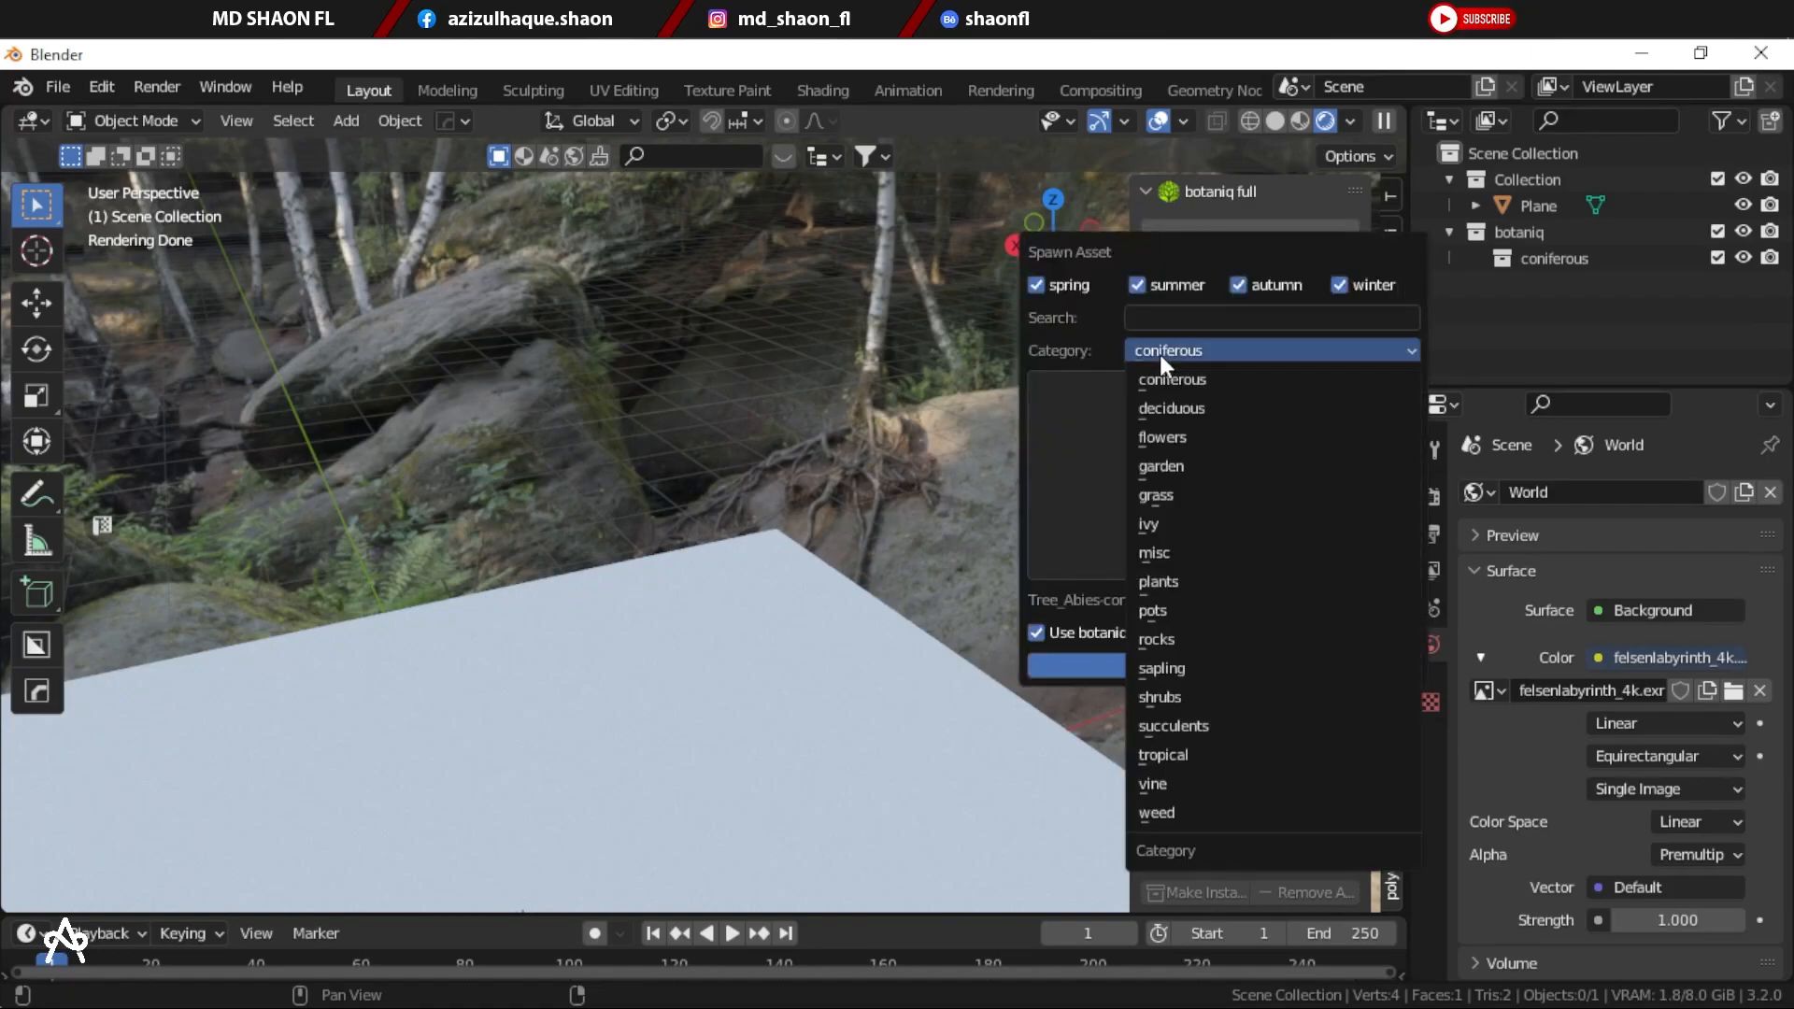
click(1179, 407)
click(1179, 405)
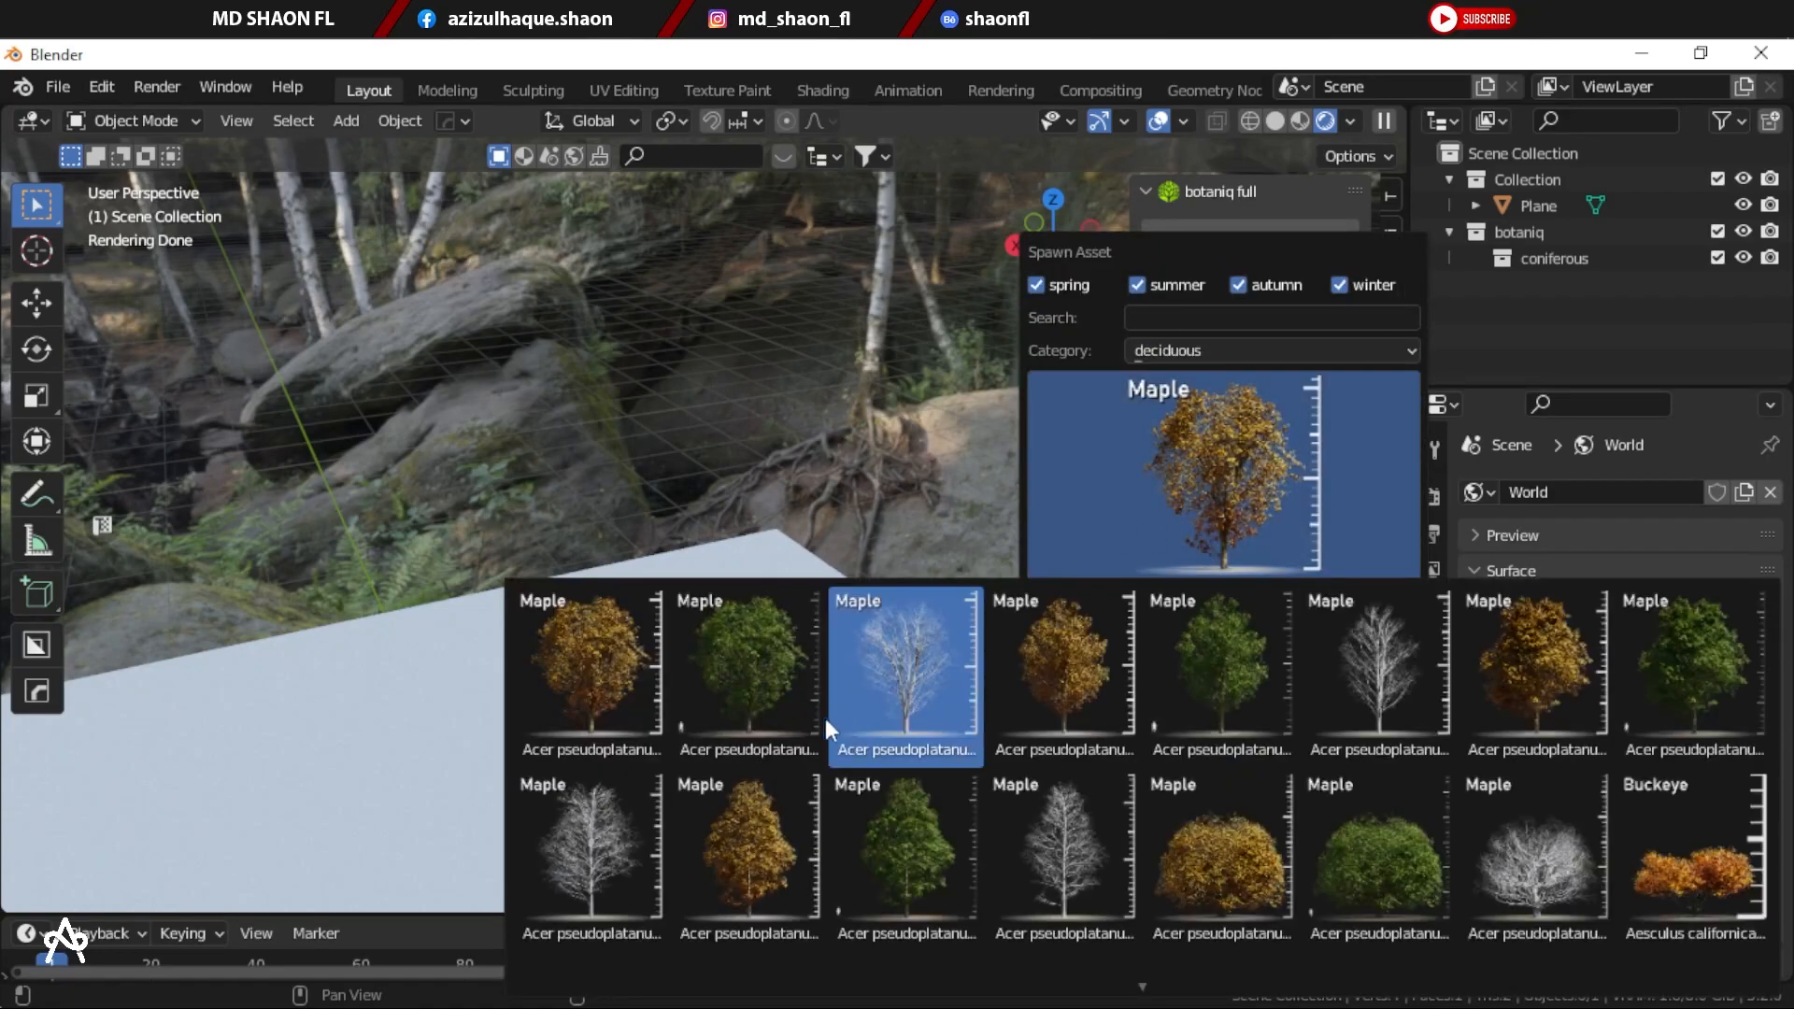
mouse_move(1133, 993)
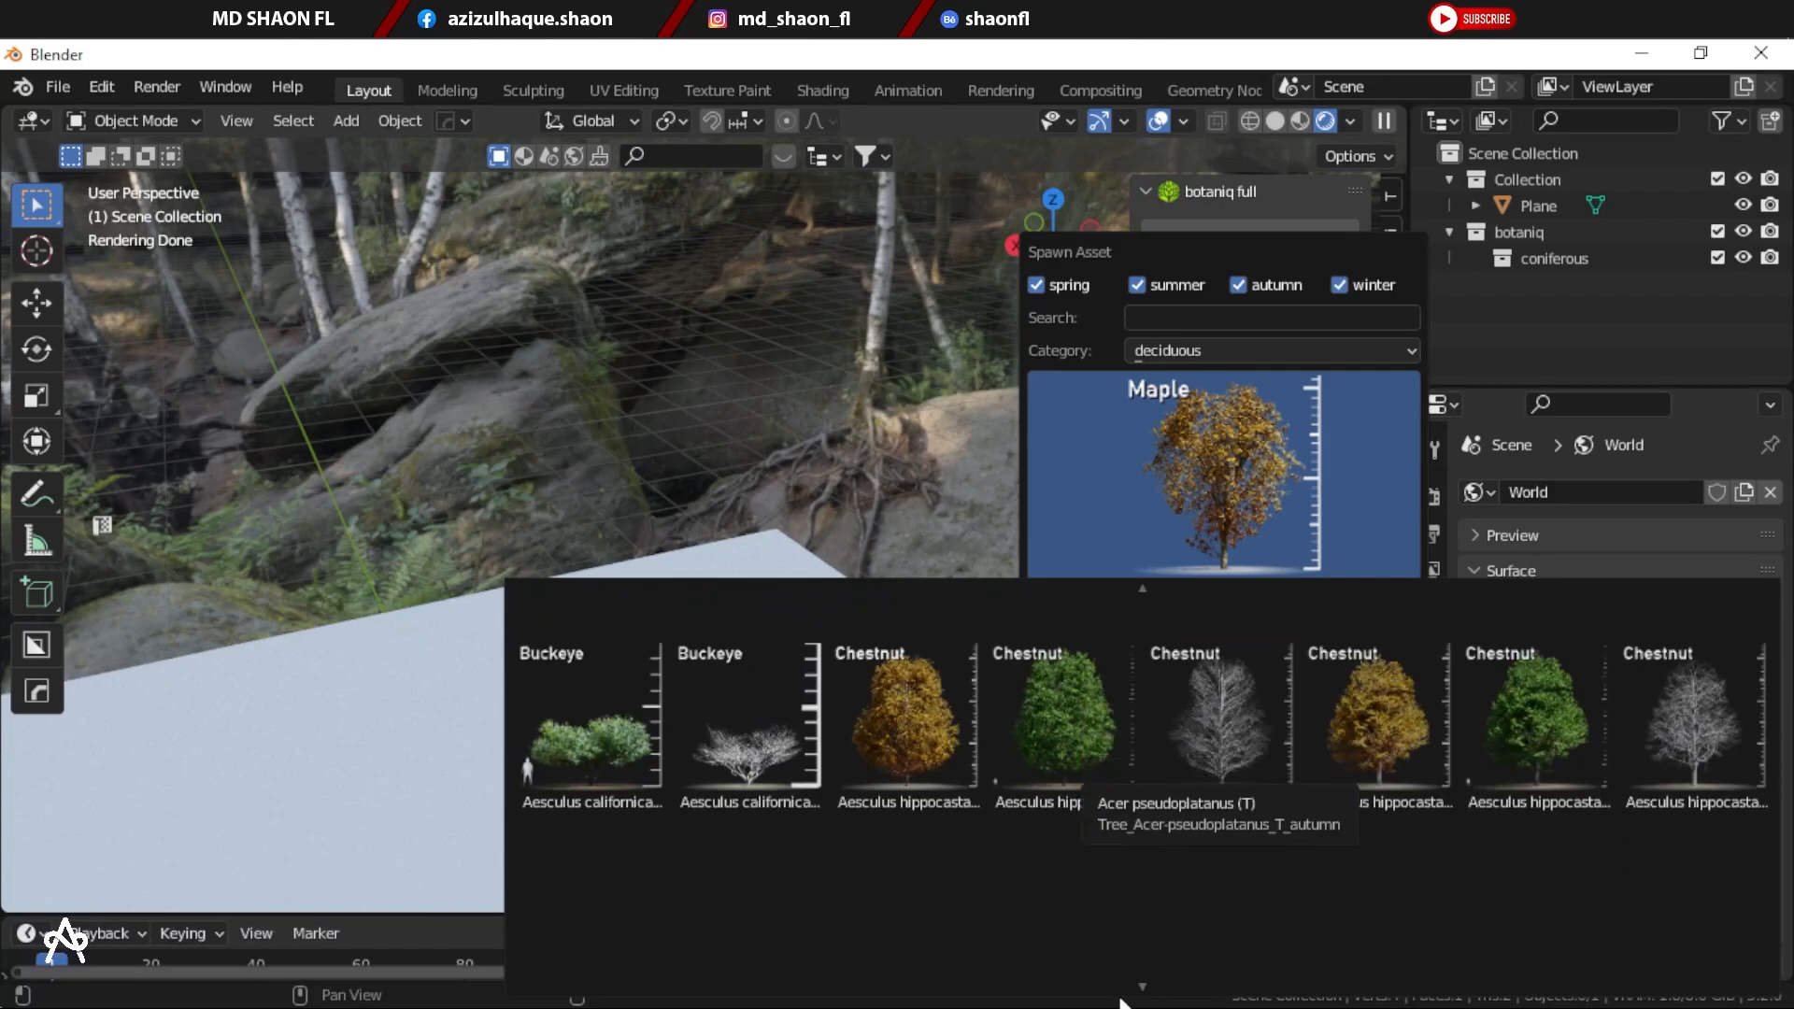
click(1193, 346)
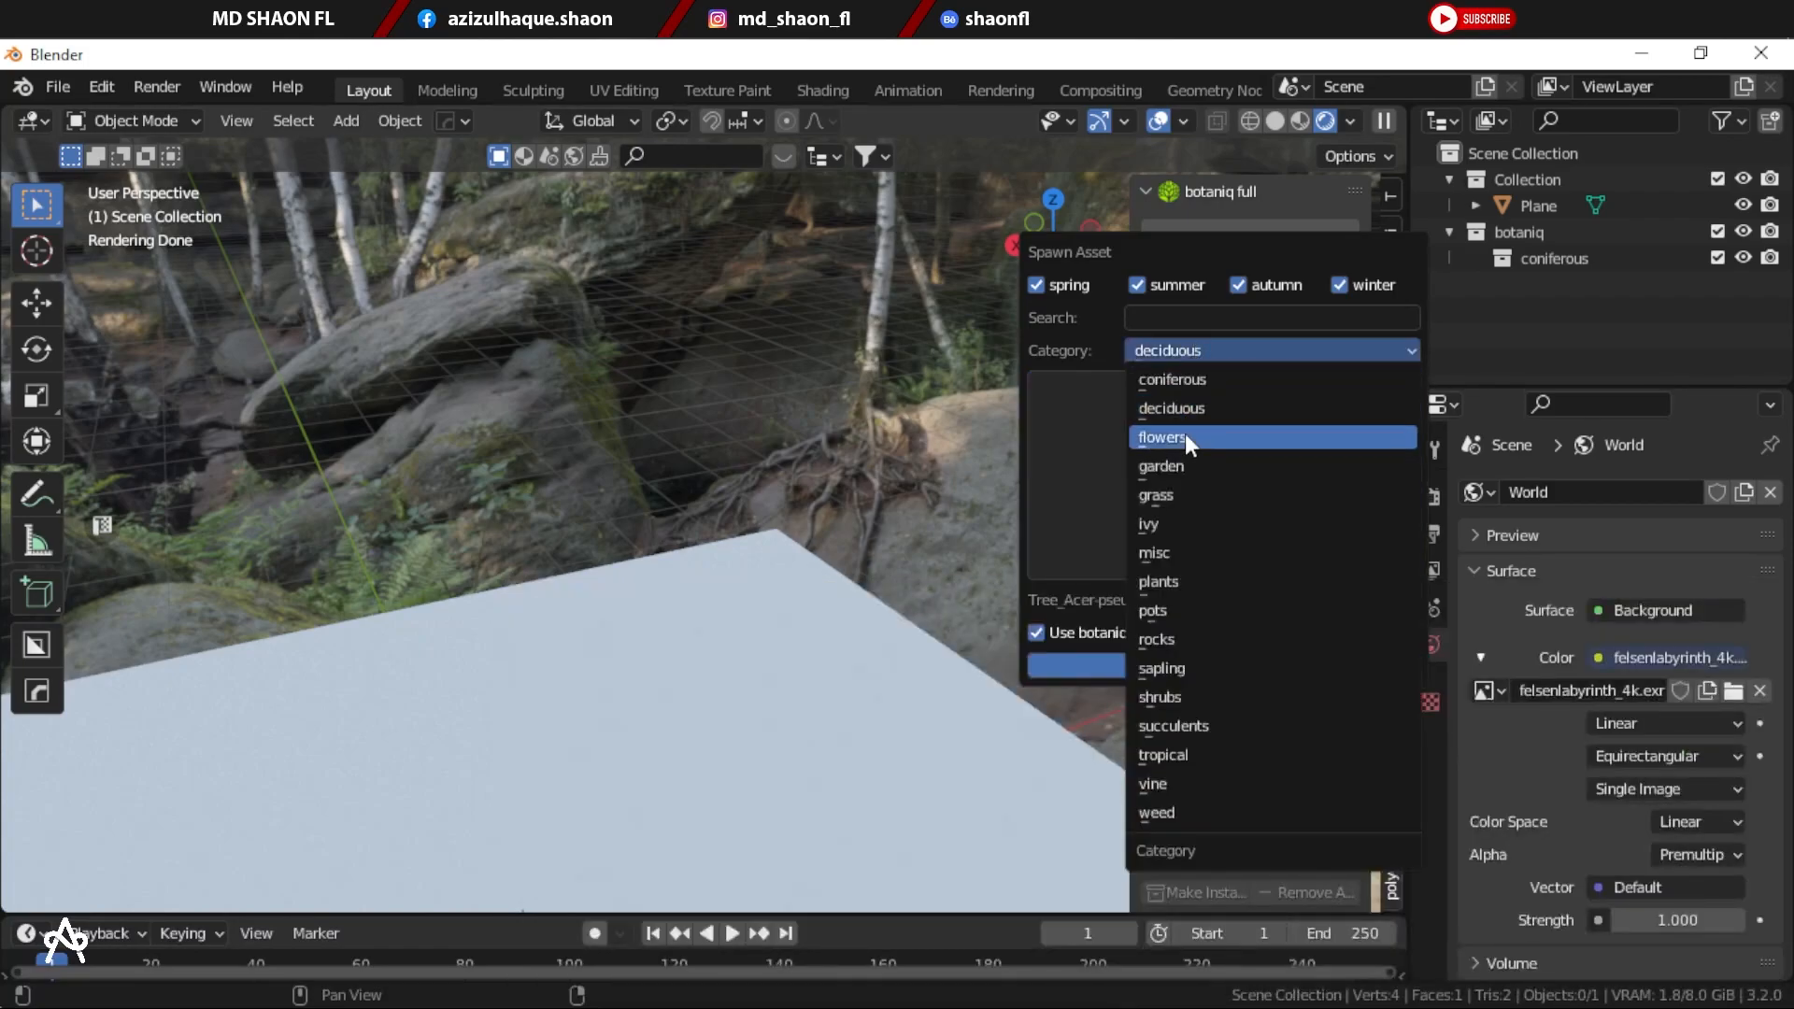
click(1185, 435)
click(1185, 435)
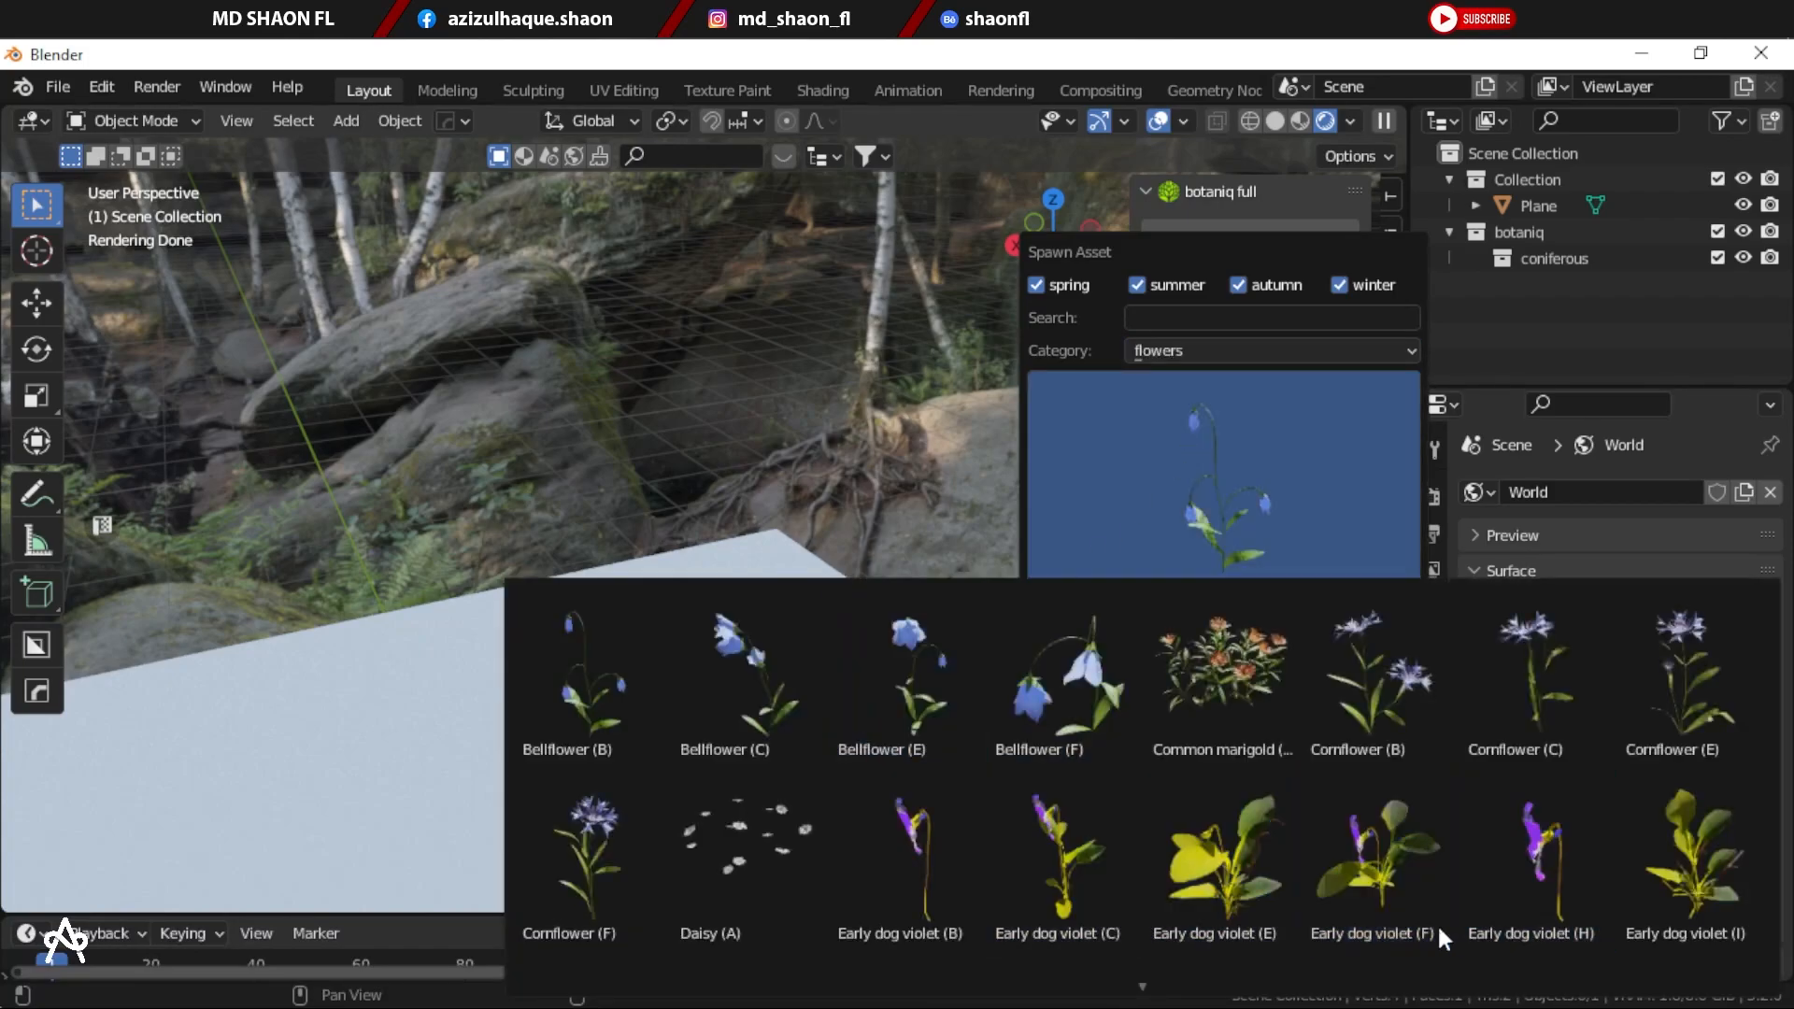
scroll(1402, 841, down, 1)
scroll(1378, 780, down, 3)
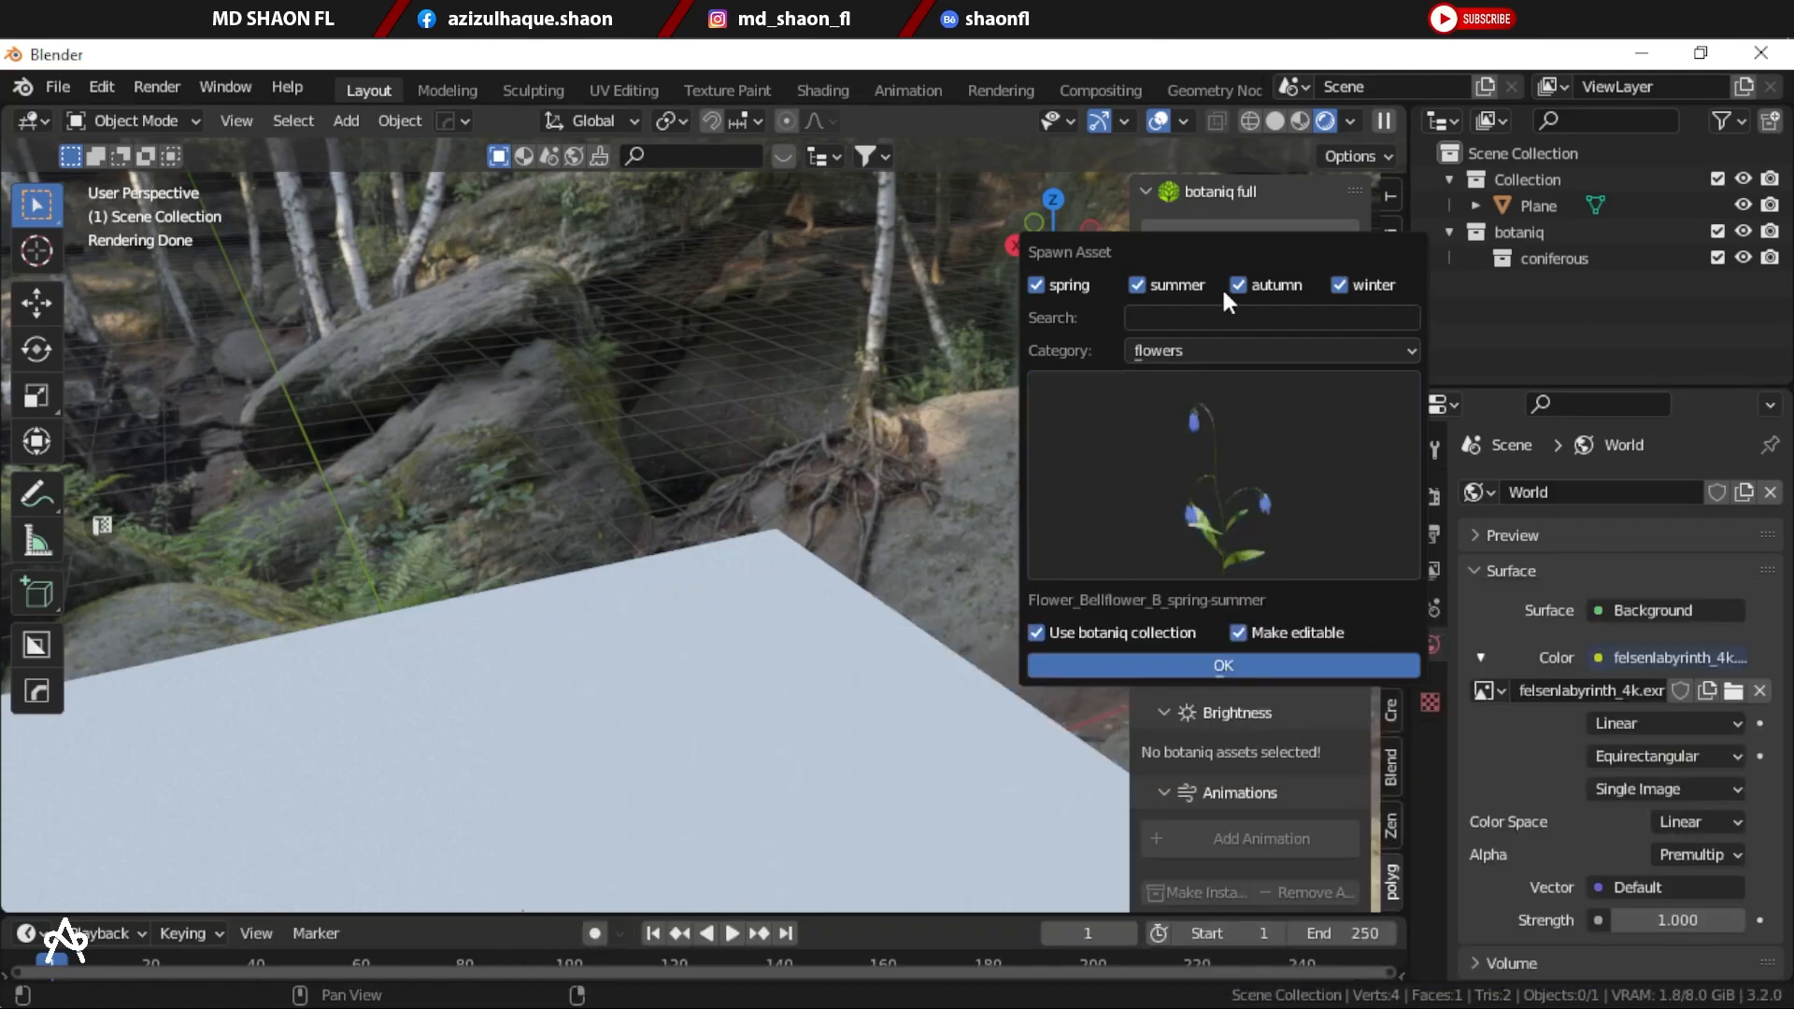
Step: Spawn the Pergola (C) asset from the garden category onto the ground plane
click(1184, 347)
click(1168, 463)
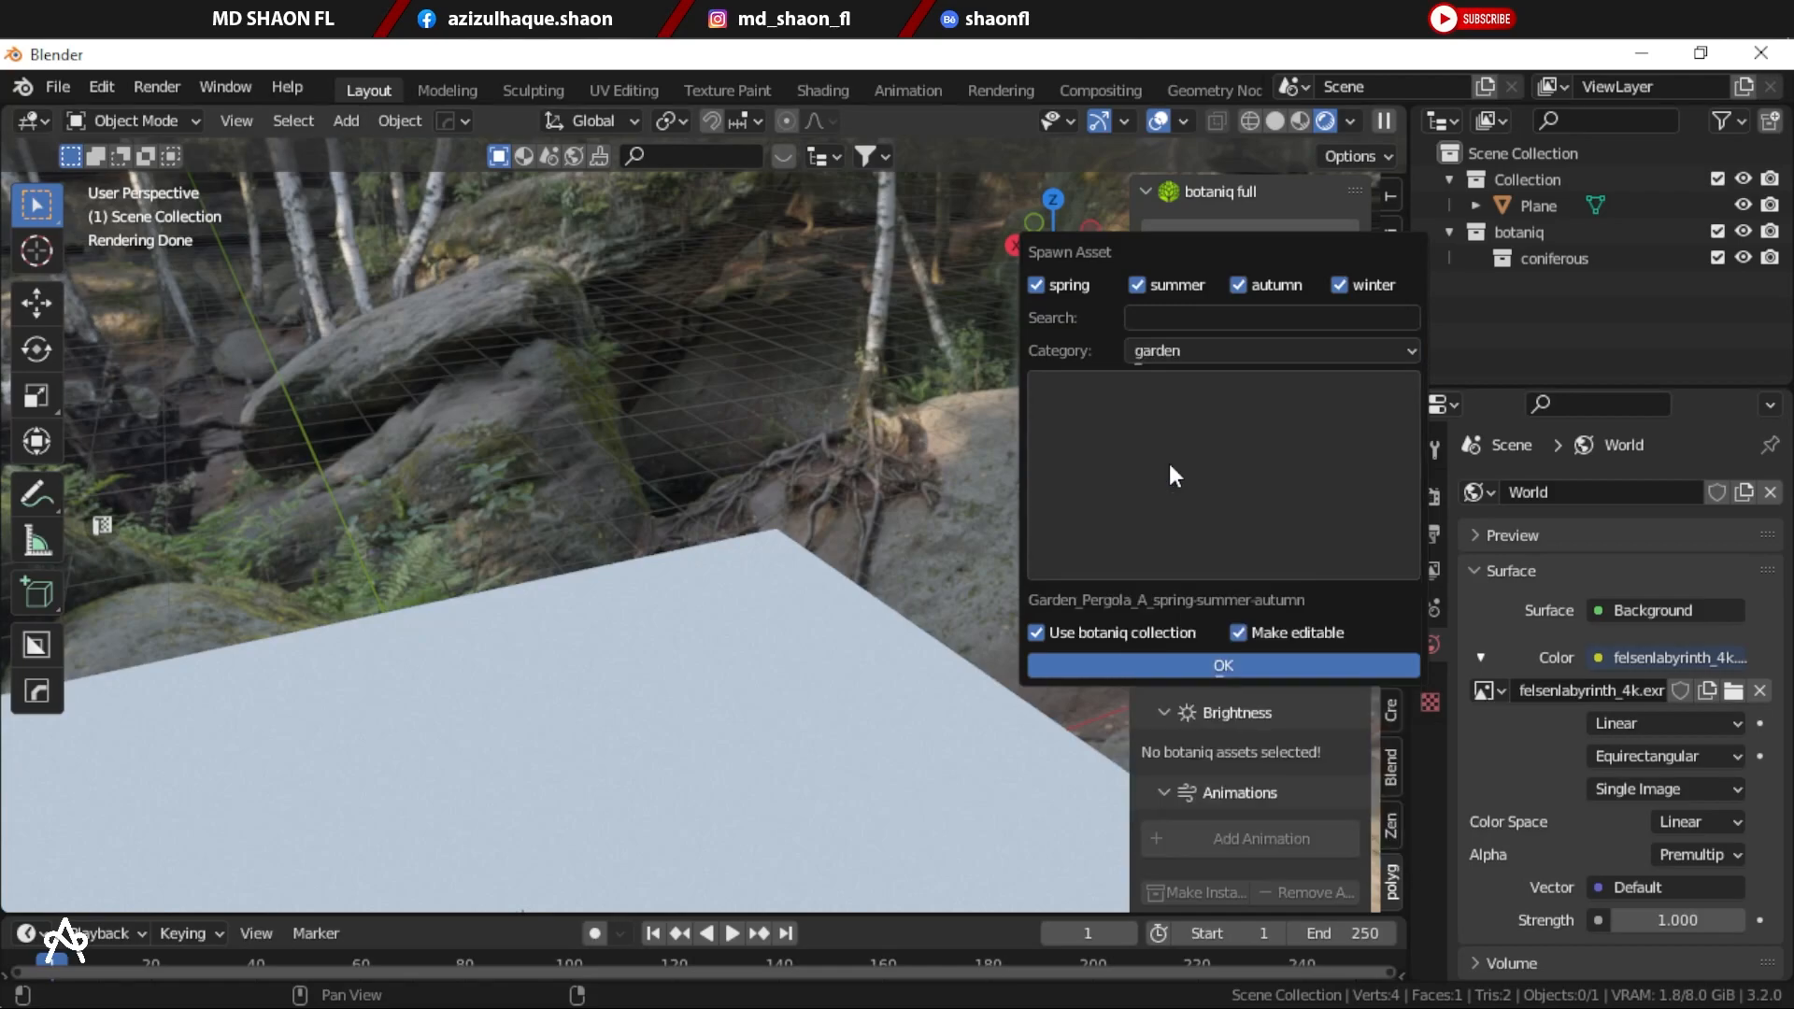
click(1173, 467)
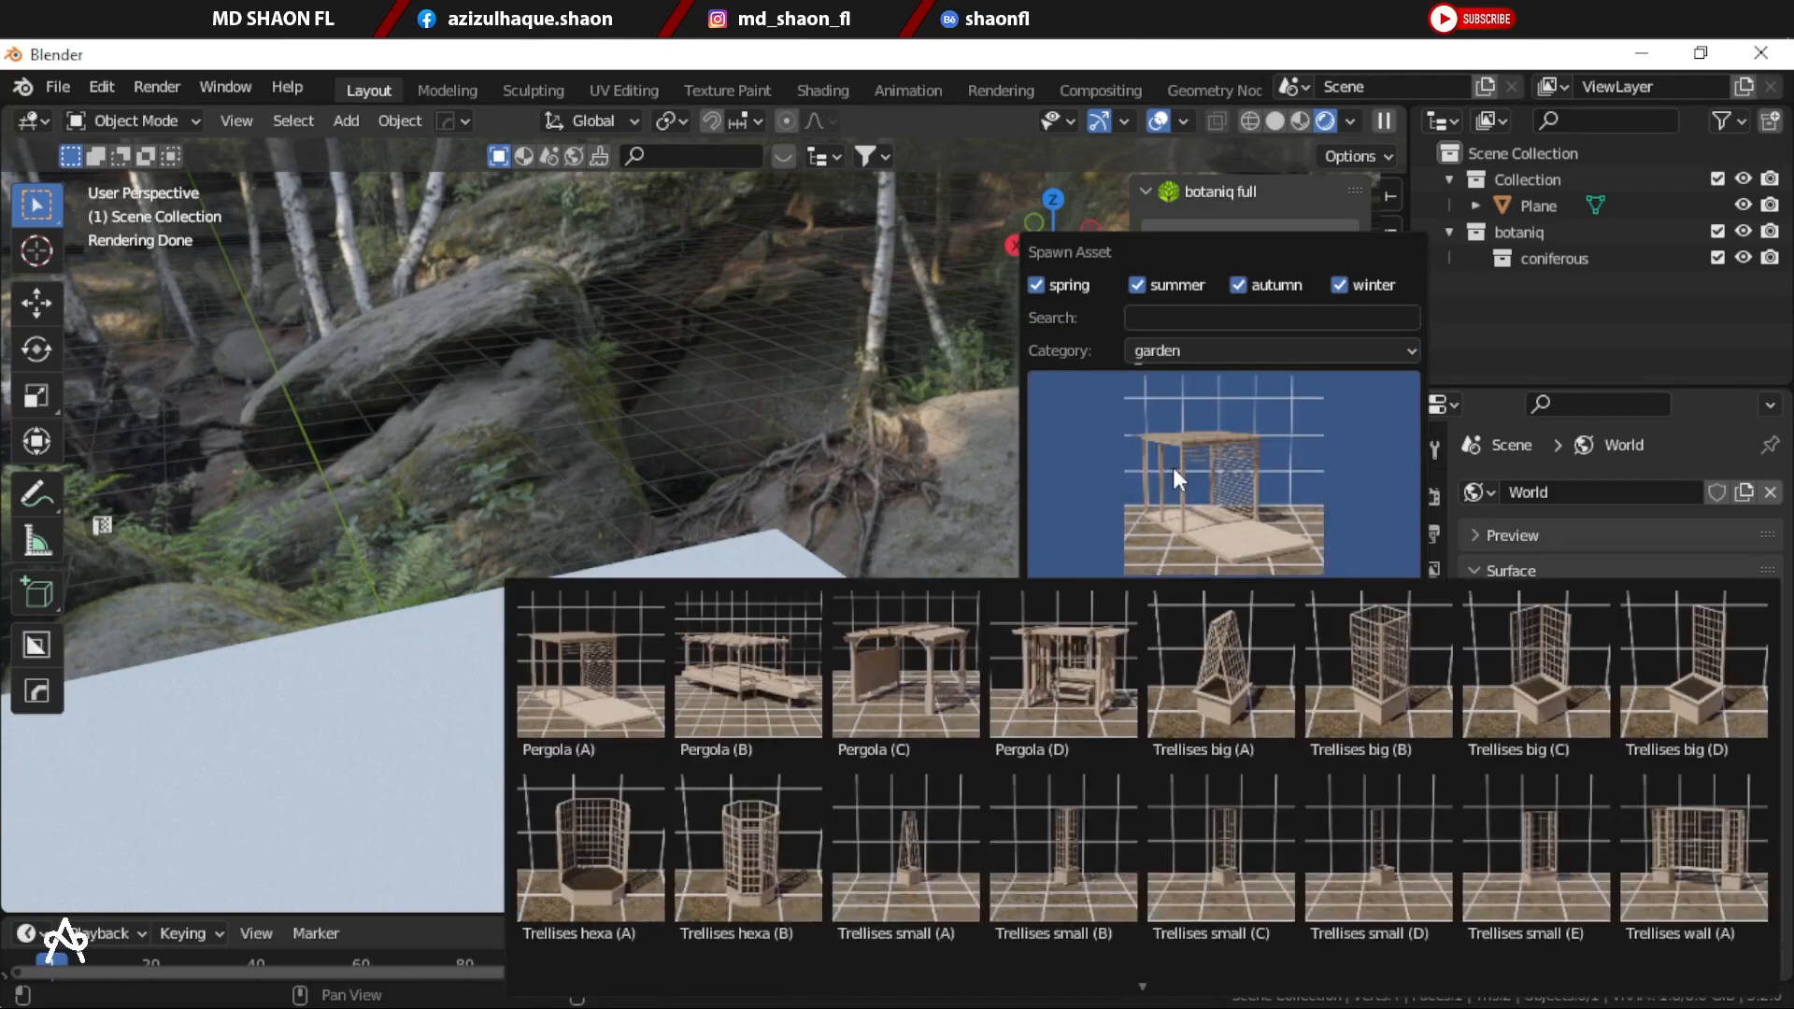
click(920, 674)
click(1202, 665)
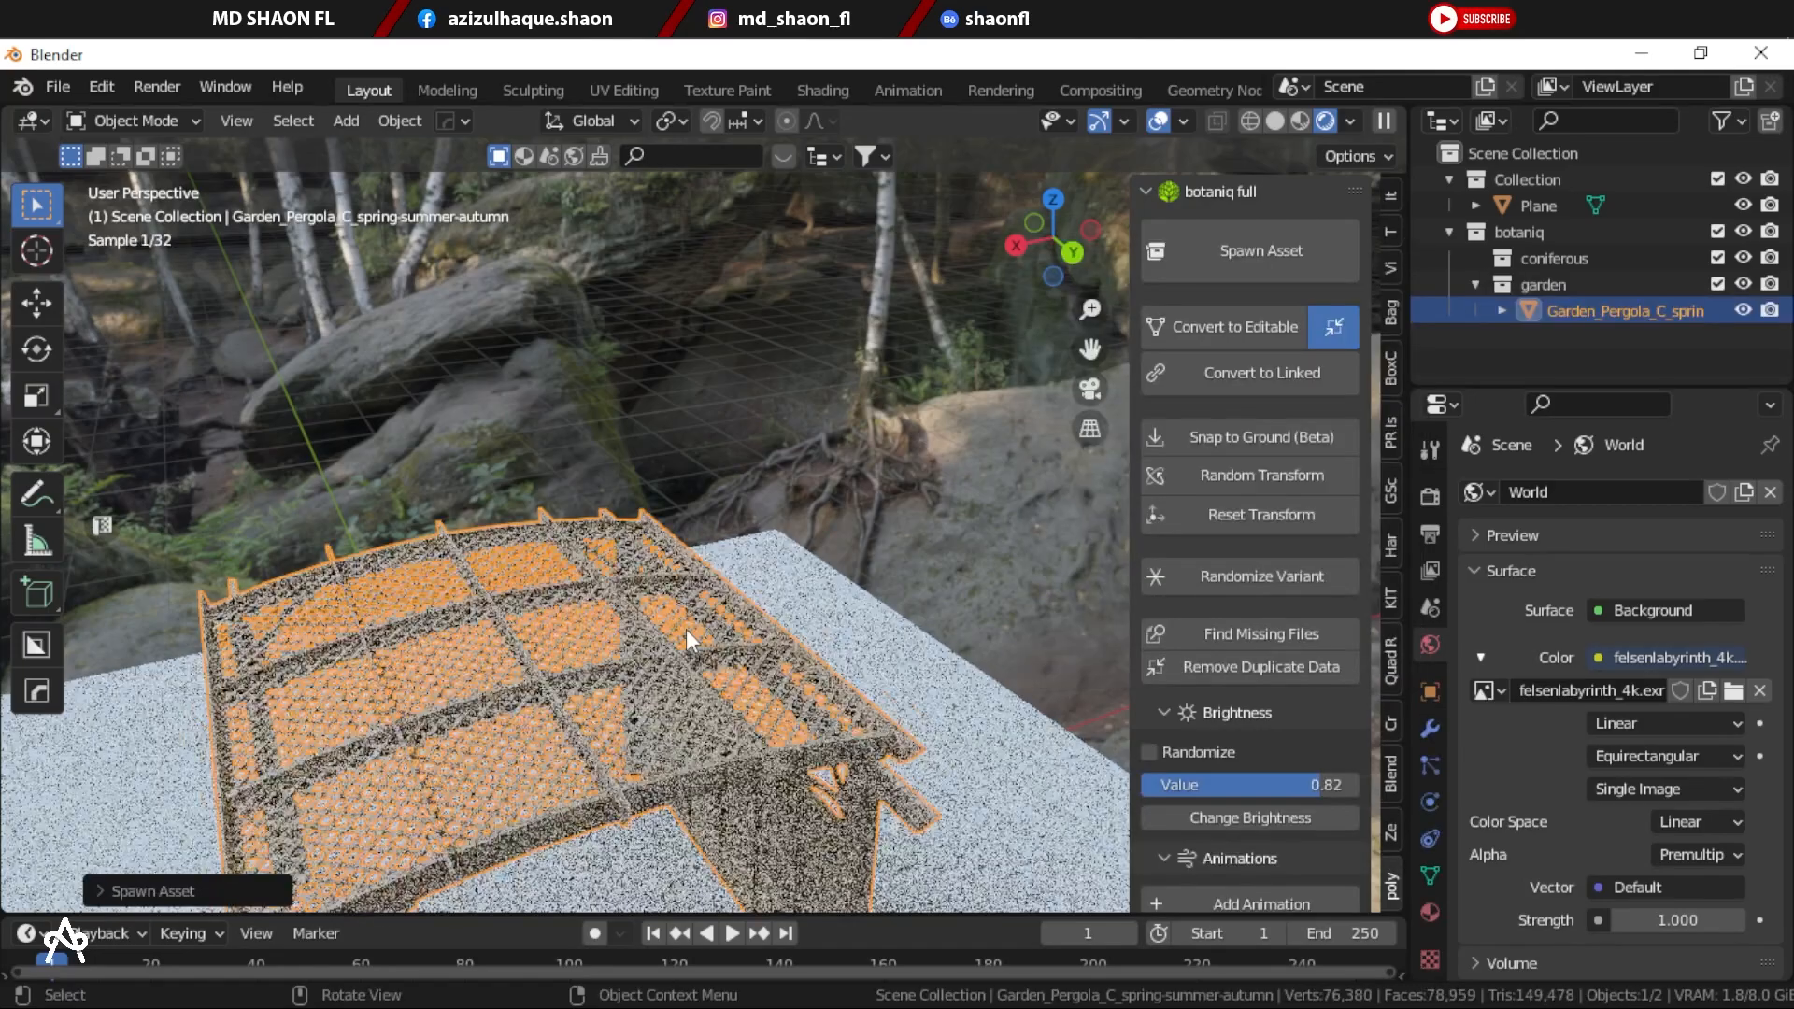
Step: Examine the pergola's roof lattice, beams and posts close up and from several angles, leaving the pergola selected
middle_drag(708, 743, 725, 533)
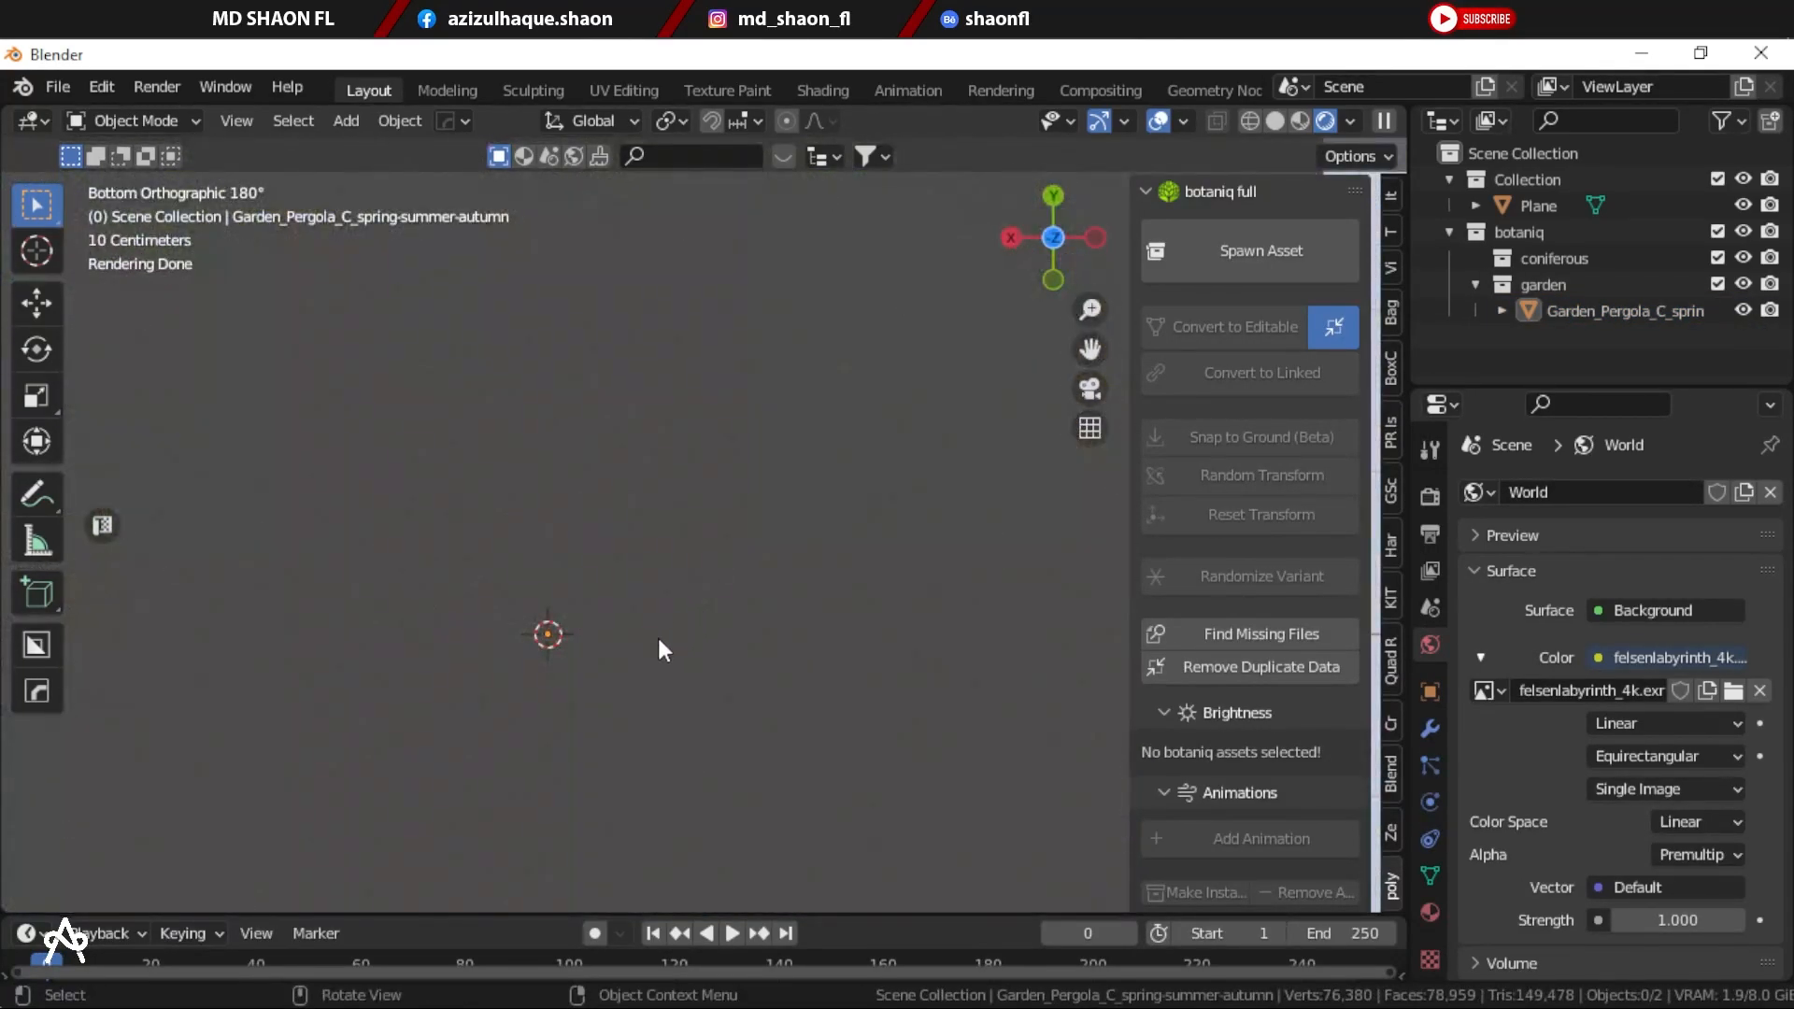
key(KP_1)
shift+middle_drag(708, 625, 725, 559)
scroll(719, 570, up, 5)
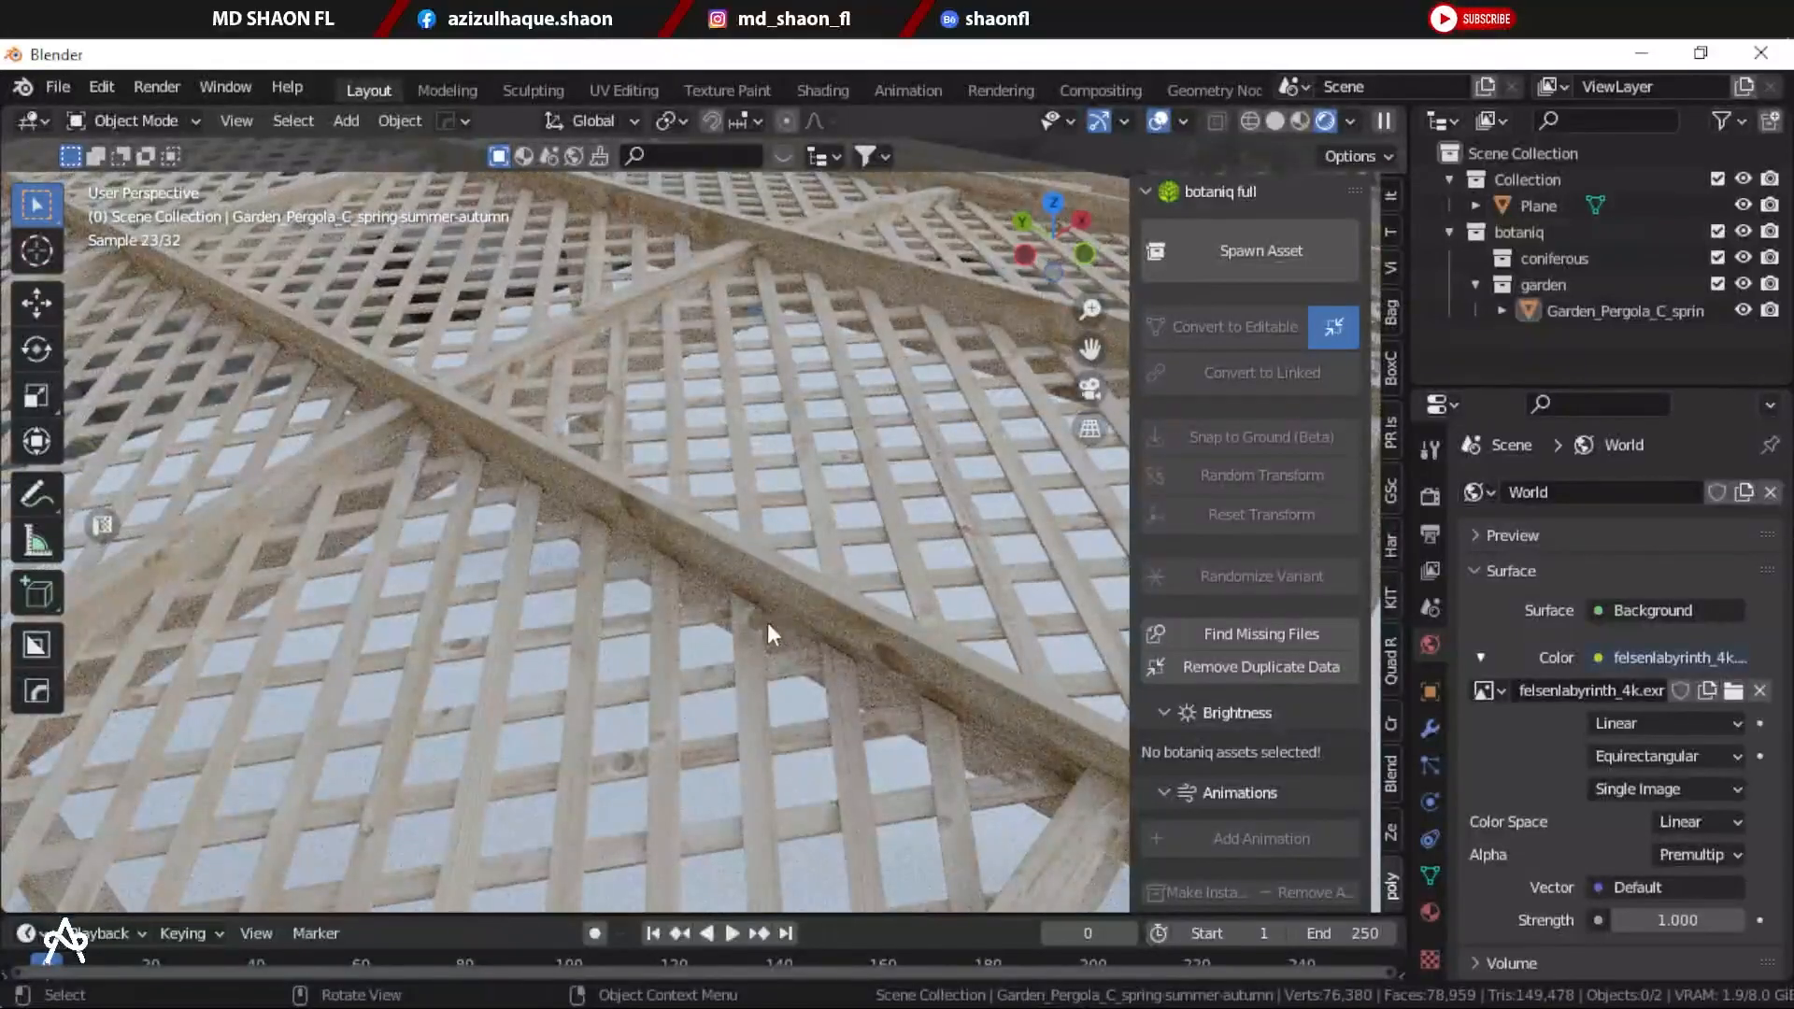
scroll(791, 691, up, 3)
scroll(760, 675, down, 5)
click(761, 677)
middle_drag(794, 689, 709, 585)
click(930, 402)
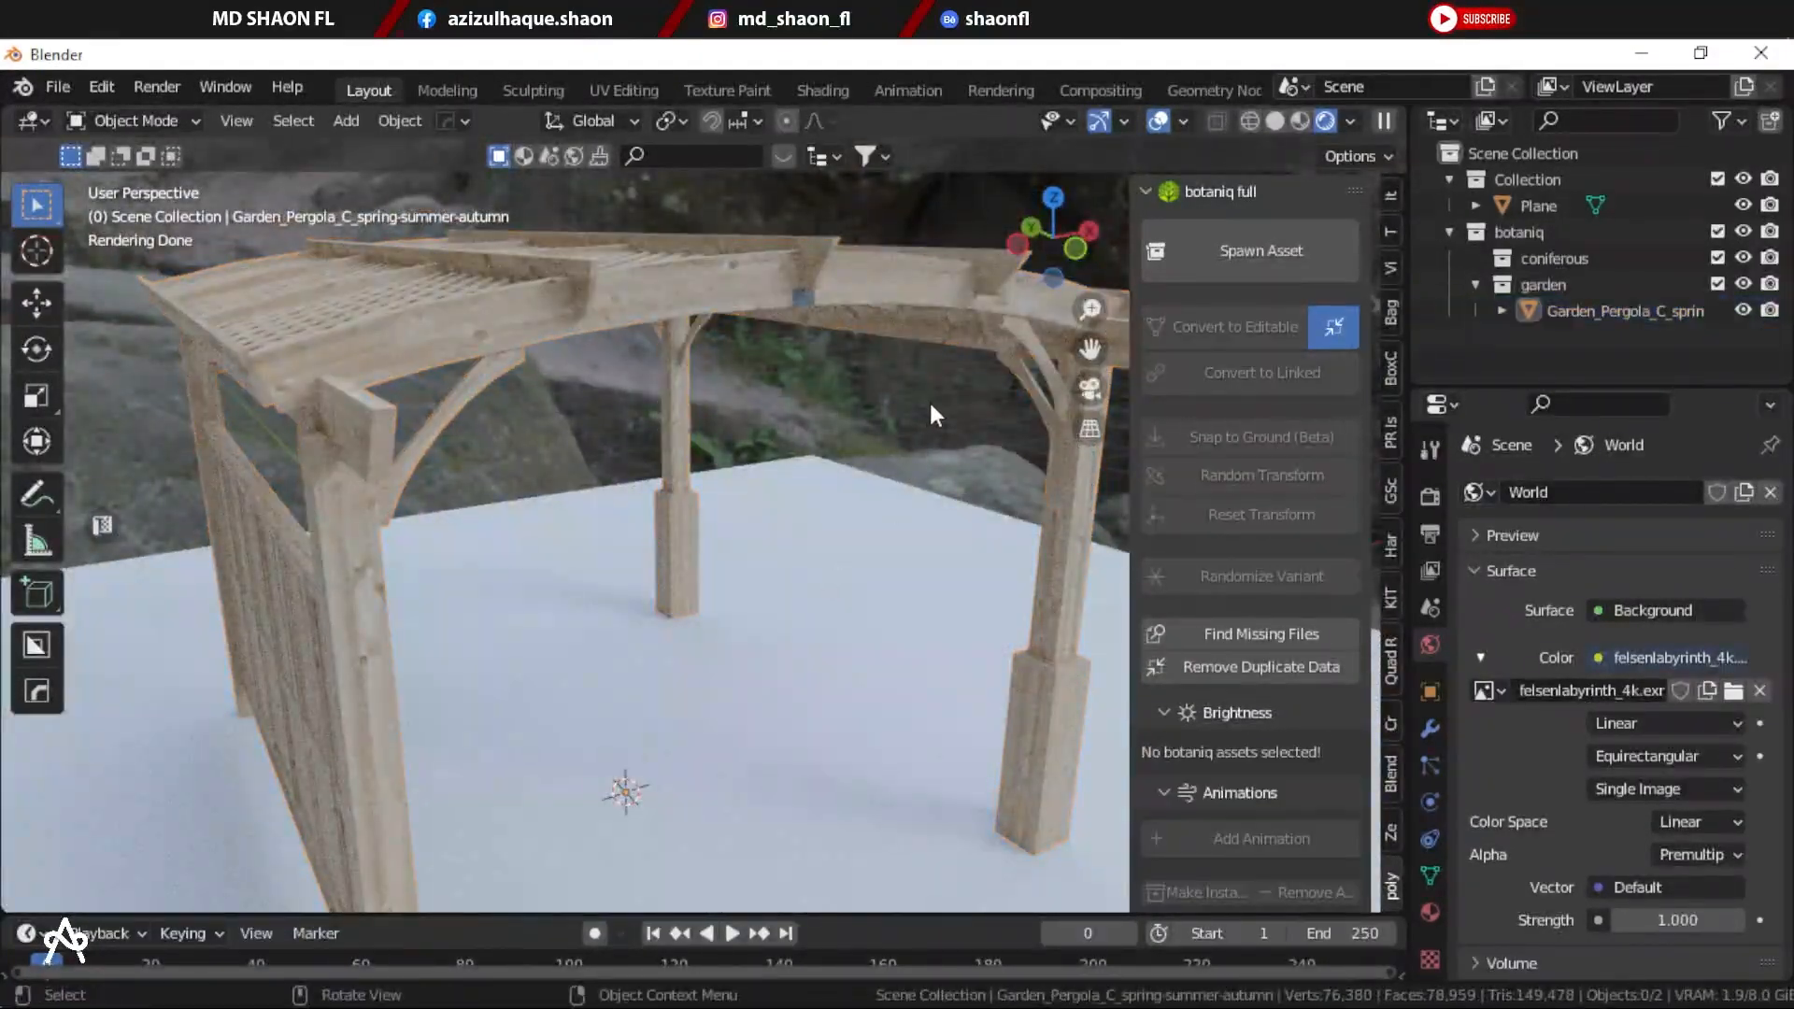
click(786, 298)
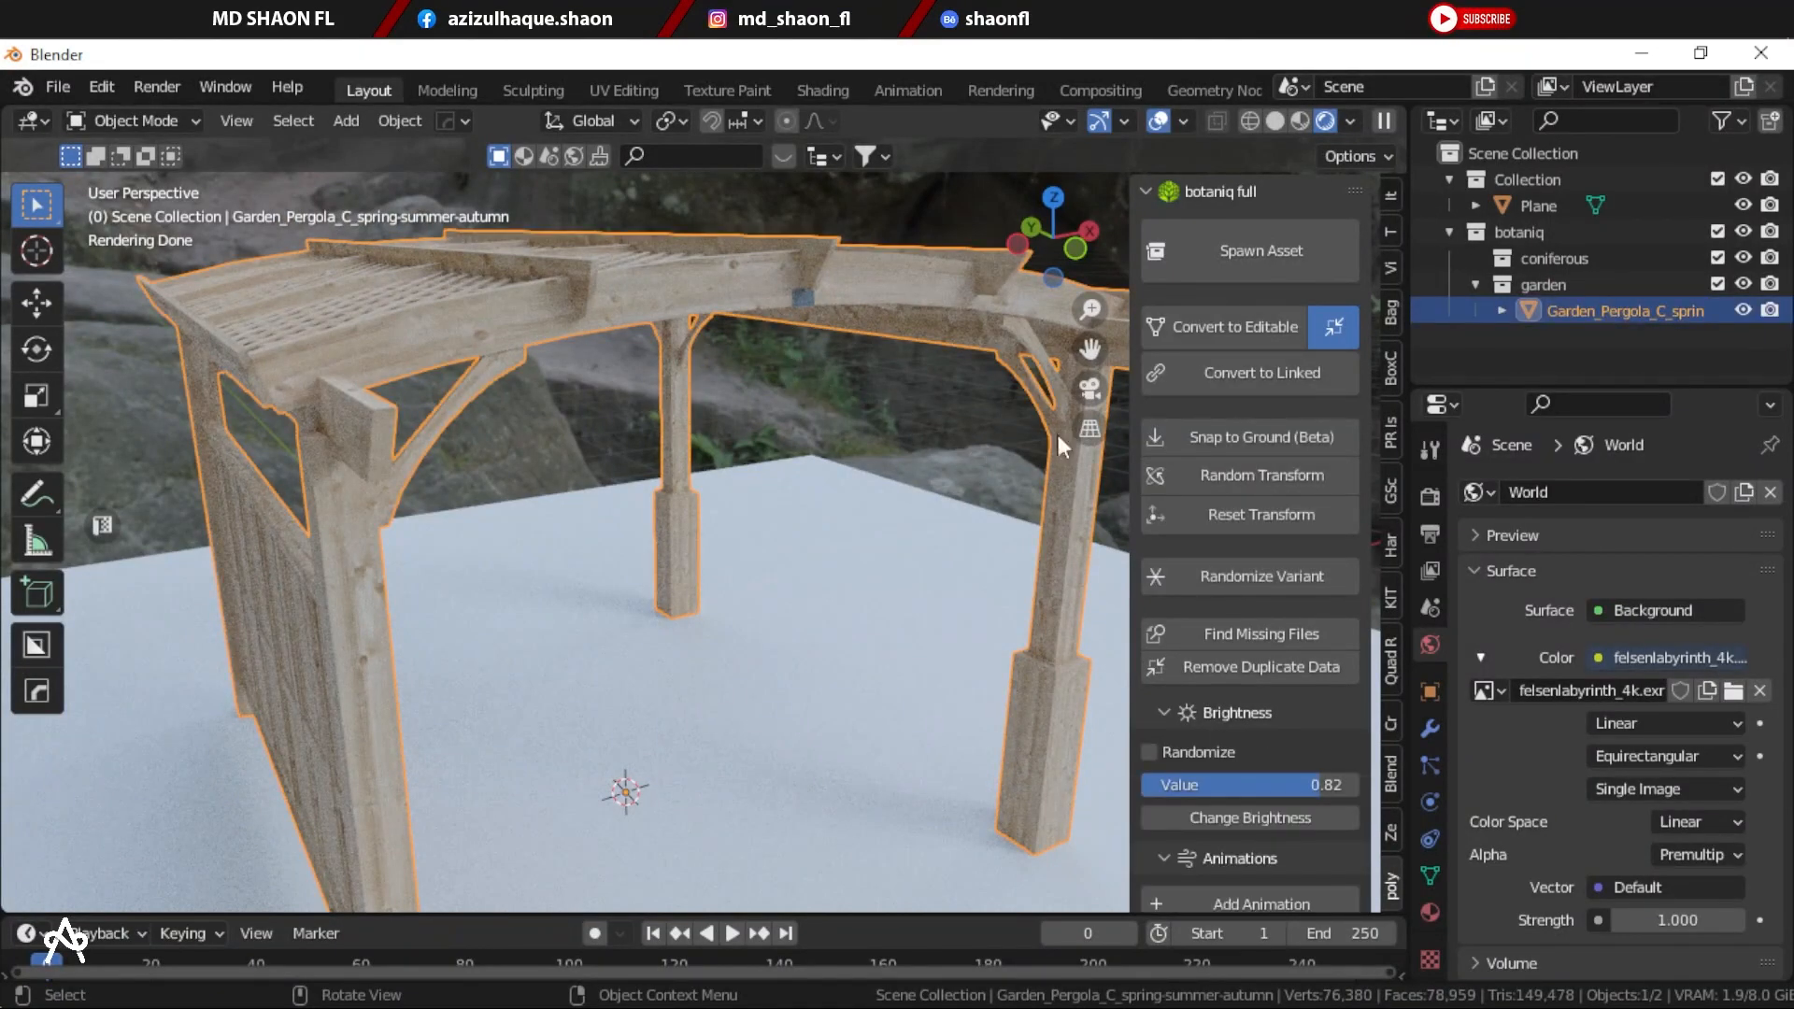
Step: Spawn the Trellises small (C) garden asset under the pergola
click(1174, 254)
click(1133, 472)
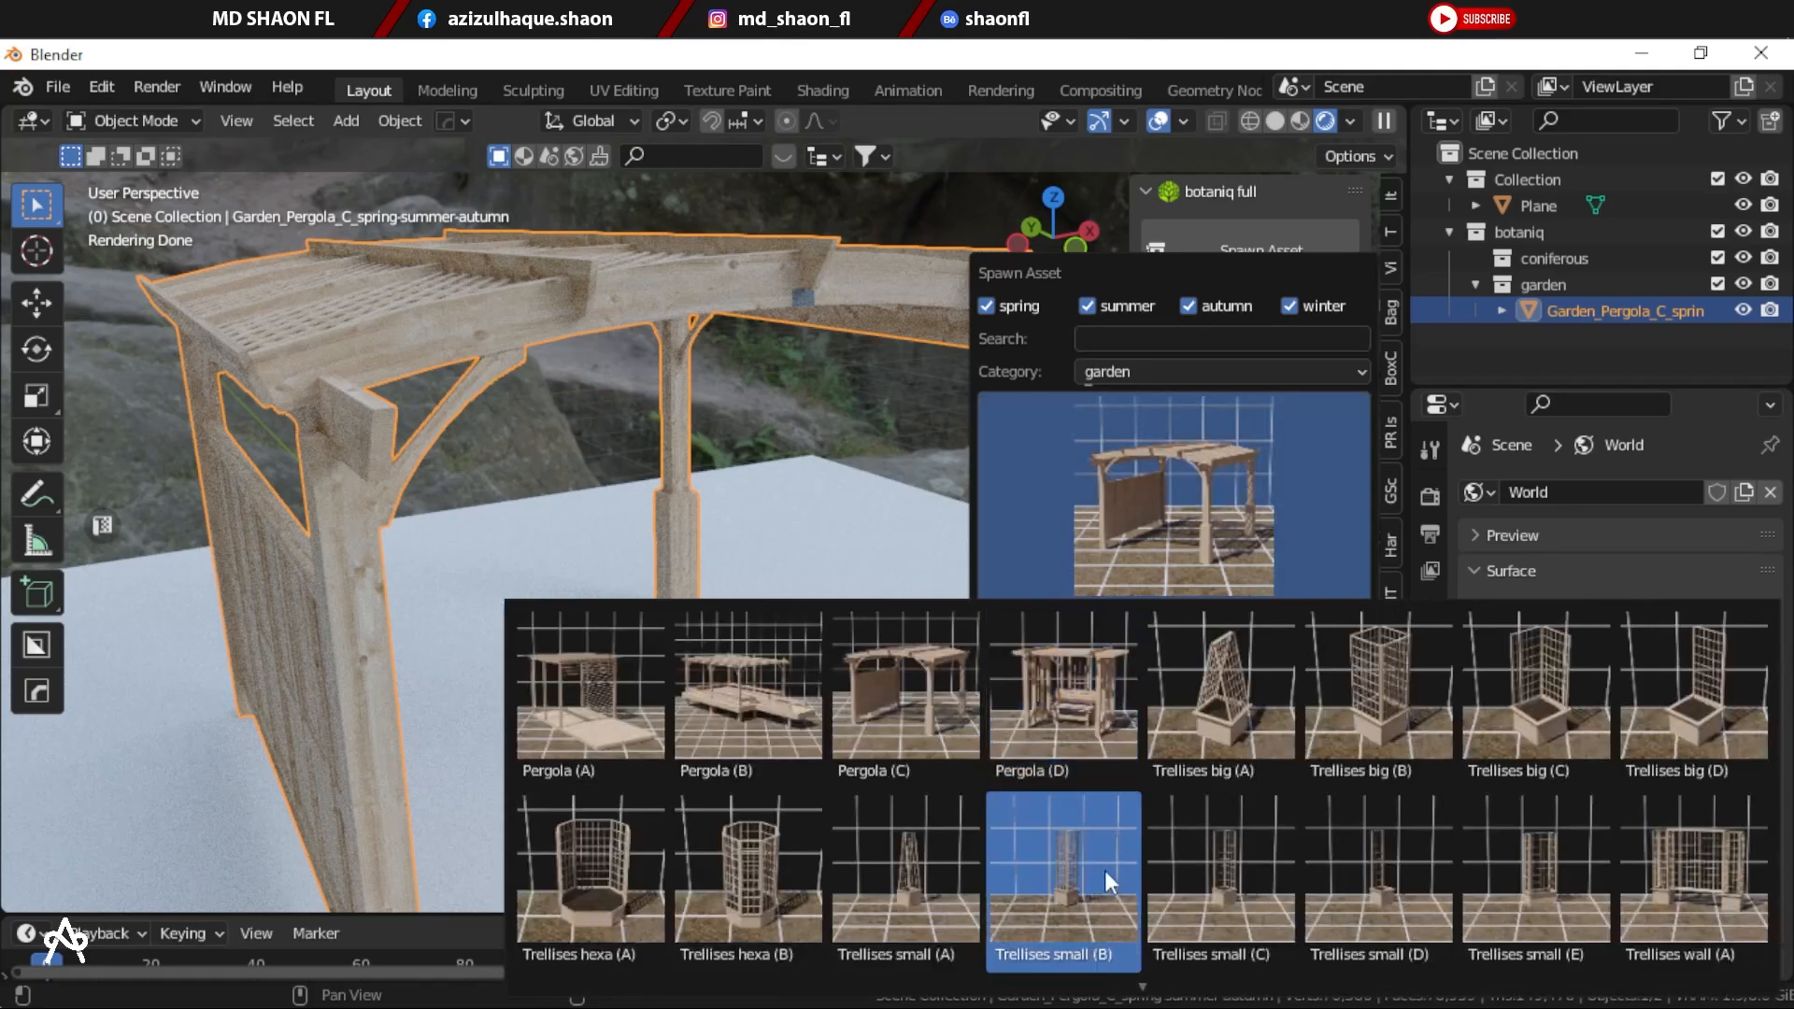
click(1209, 897)
click(1173, 687)
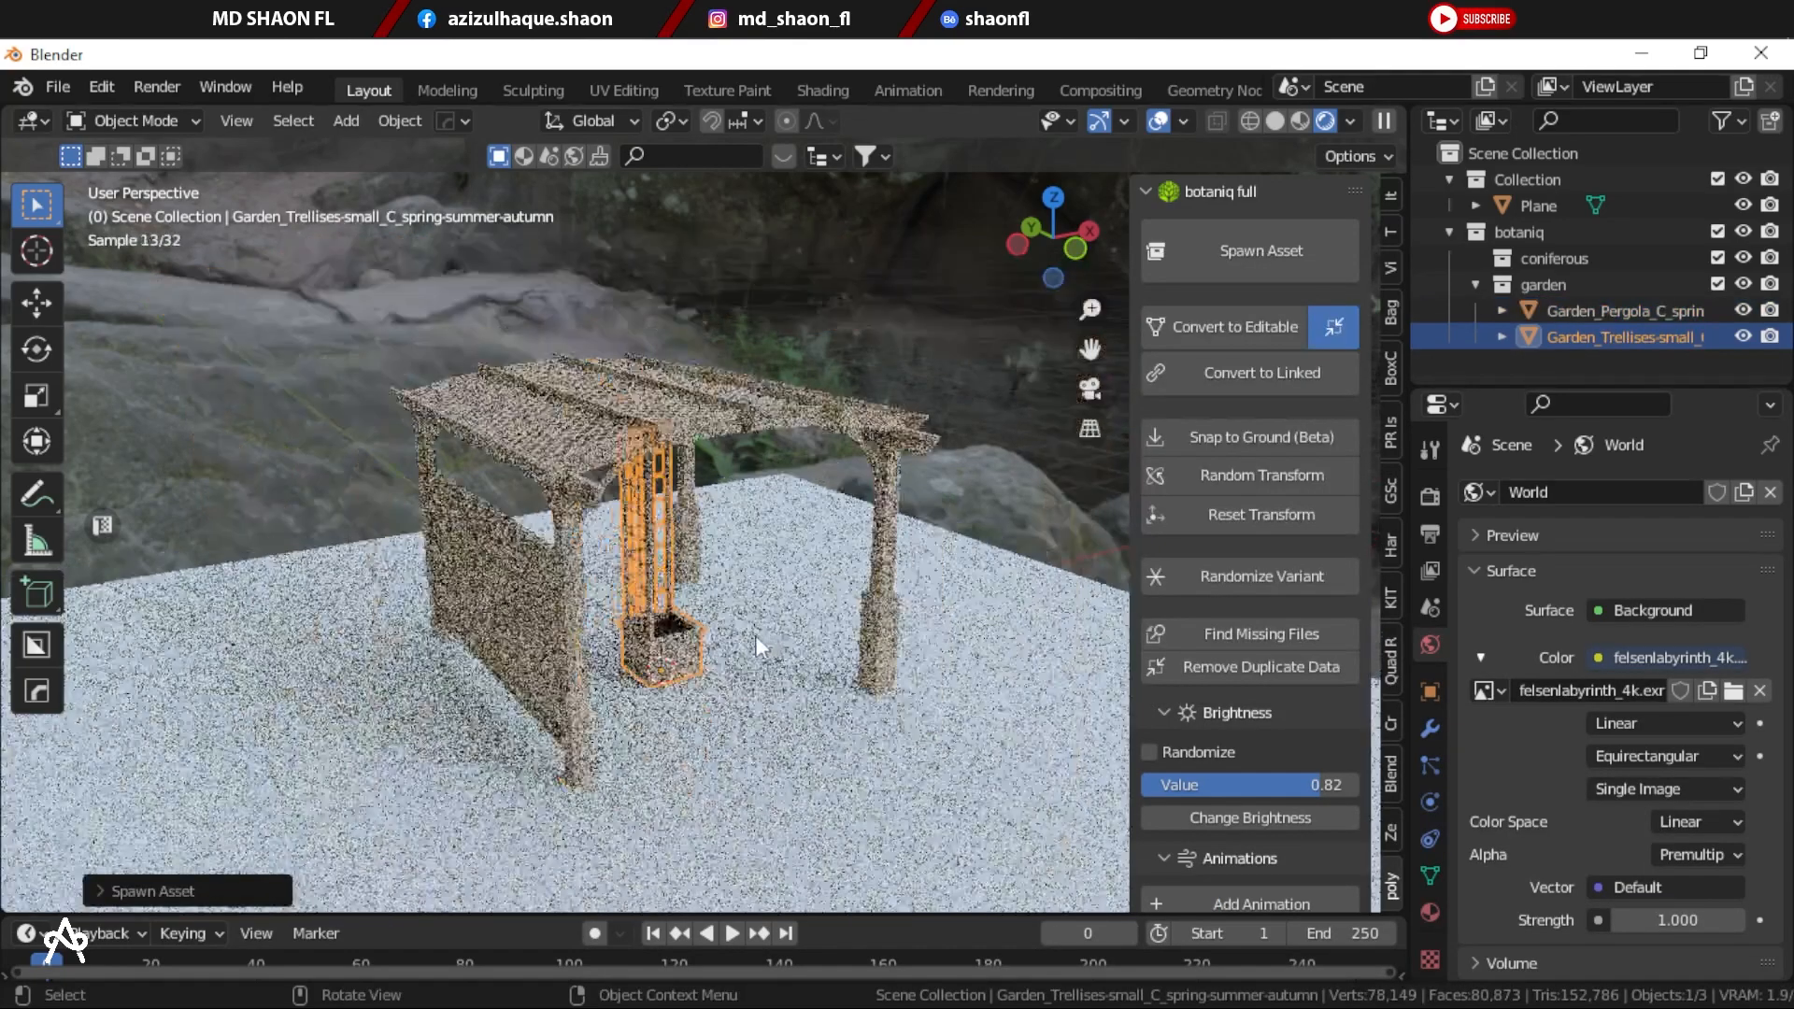
middle_drag(805, 502, 651, 630)
scroll(650, 629, down, 5)
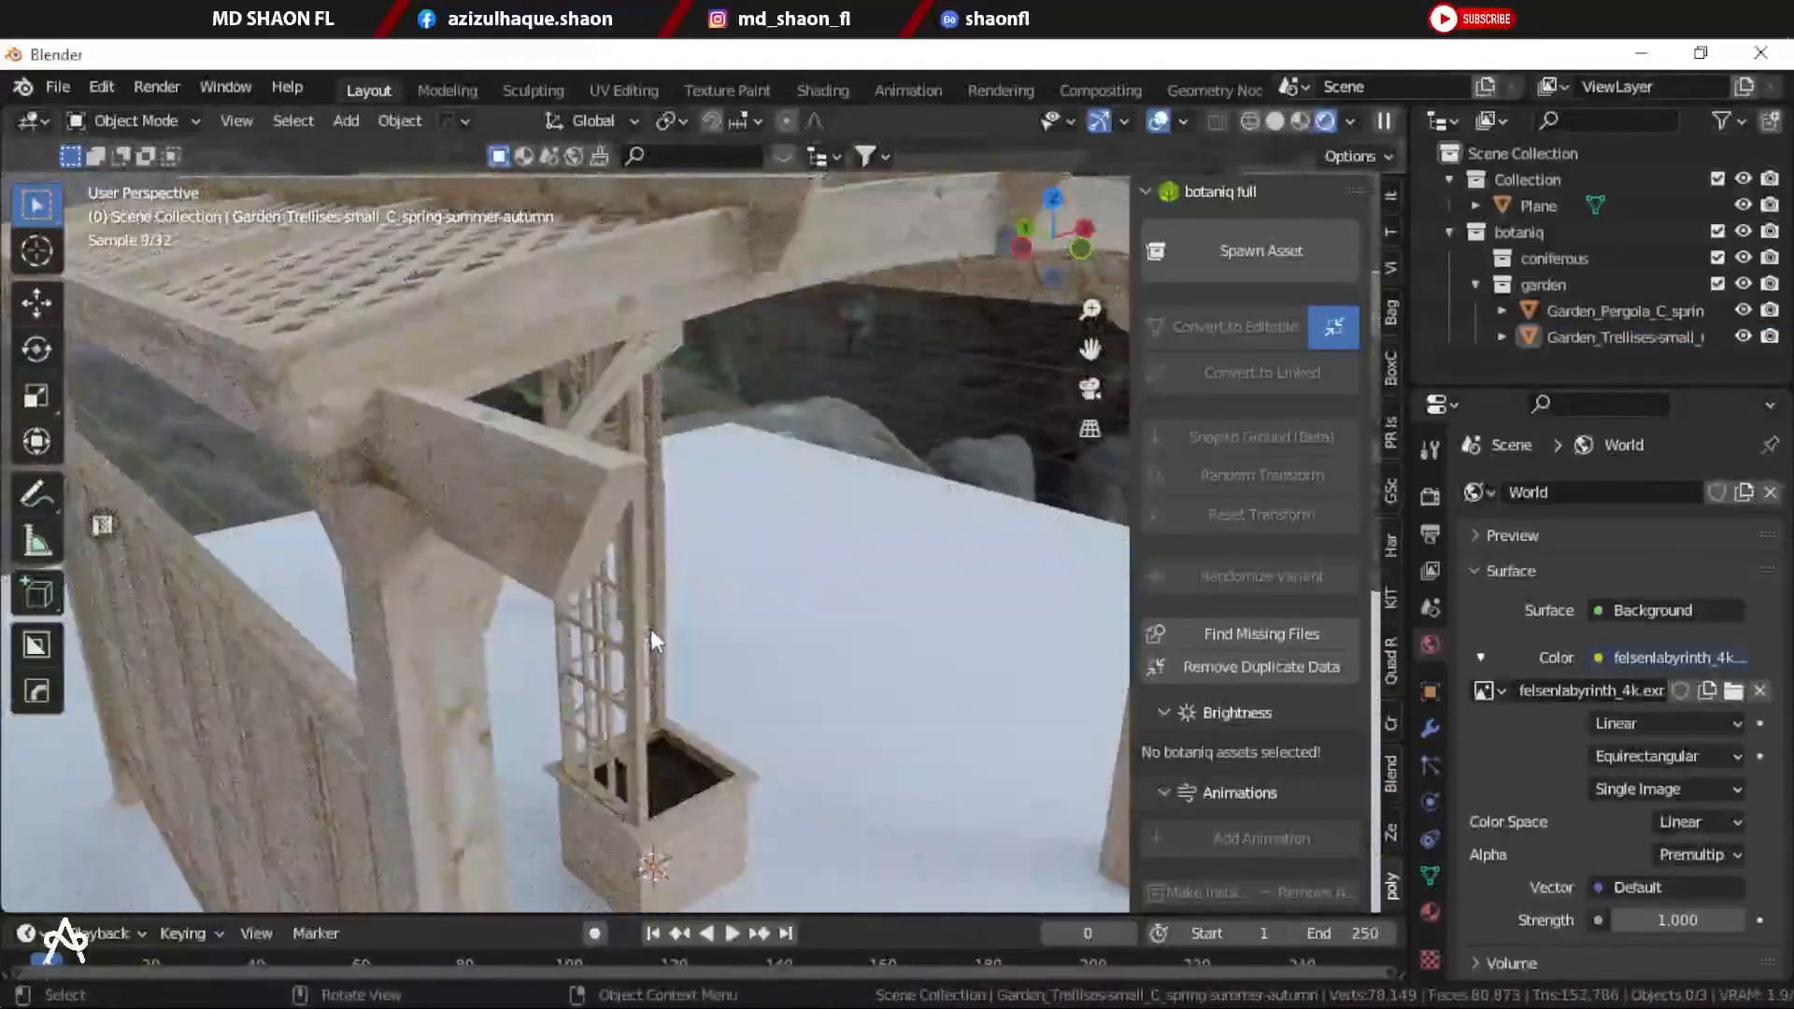
Step: Select the small trellis under the pergola and delete it
drag(776, 315, 598, 458)
click(842, 367)
middle_drag(843, 367, 624, 480)
click(613, 467)
key(Delete)
Step: Spawn the Basic (D) asset from the grass category with Make editable disabled
middle_drag(776, 480, 708, 499)
click(1191, 254)
click(1155, 372)
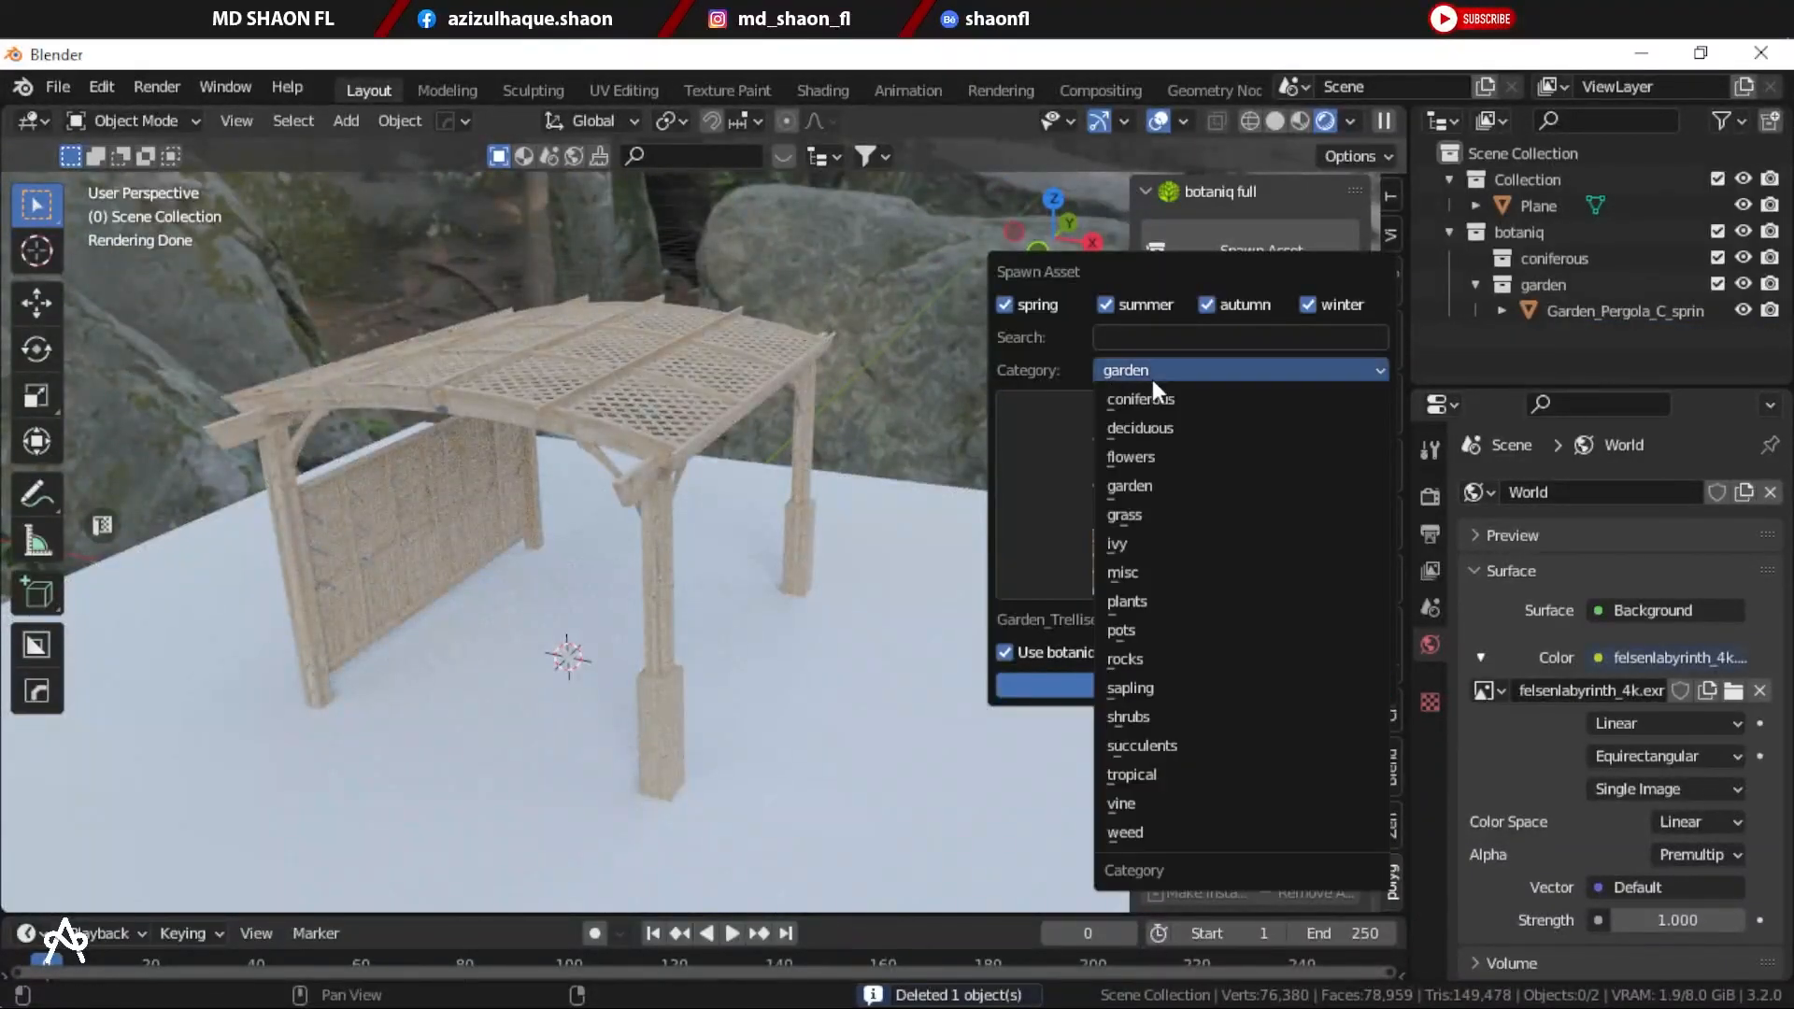
click(1147, 514)
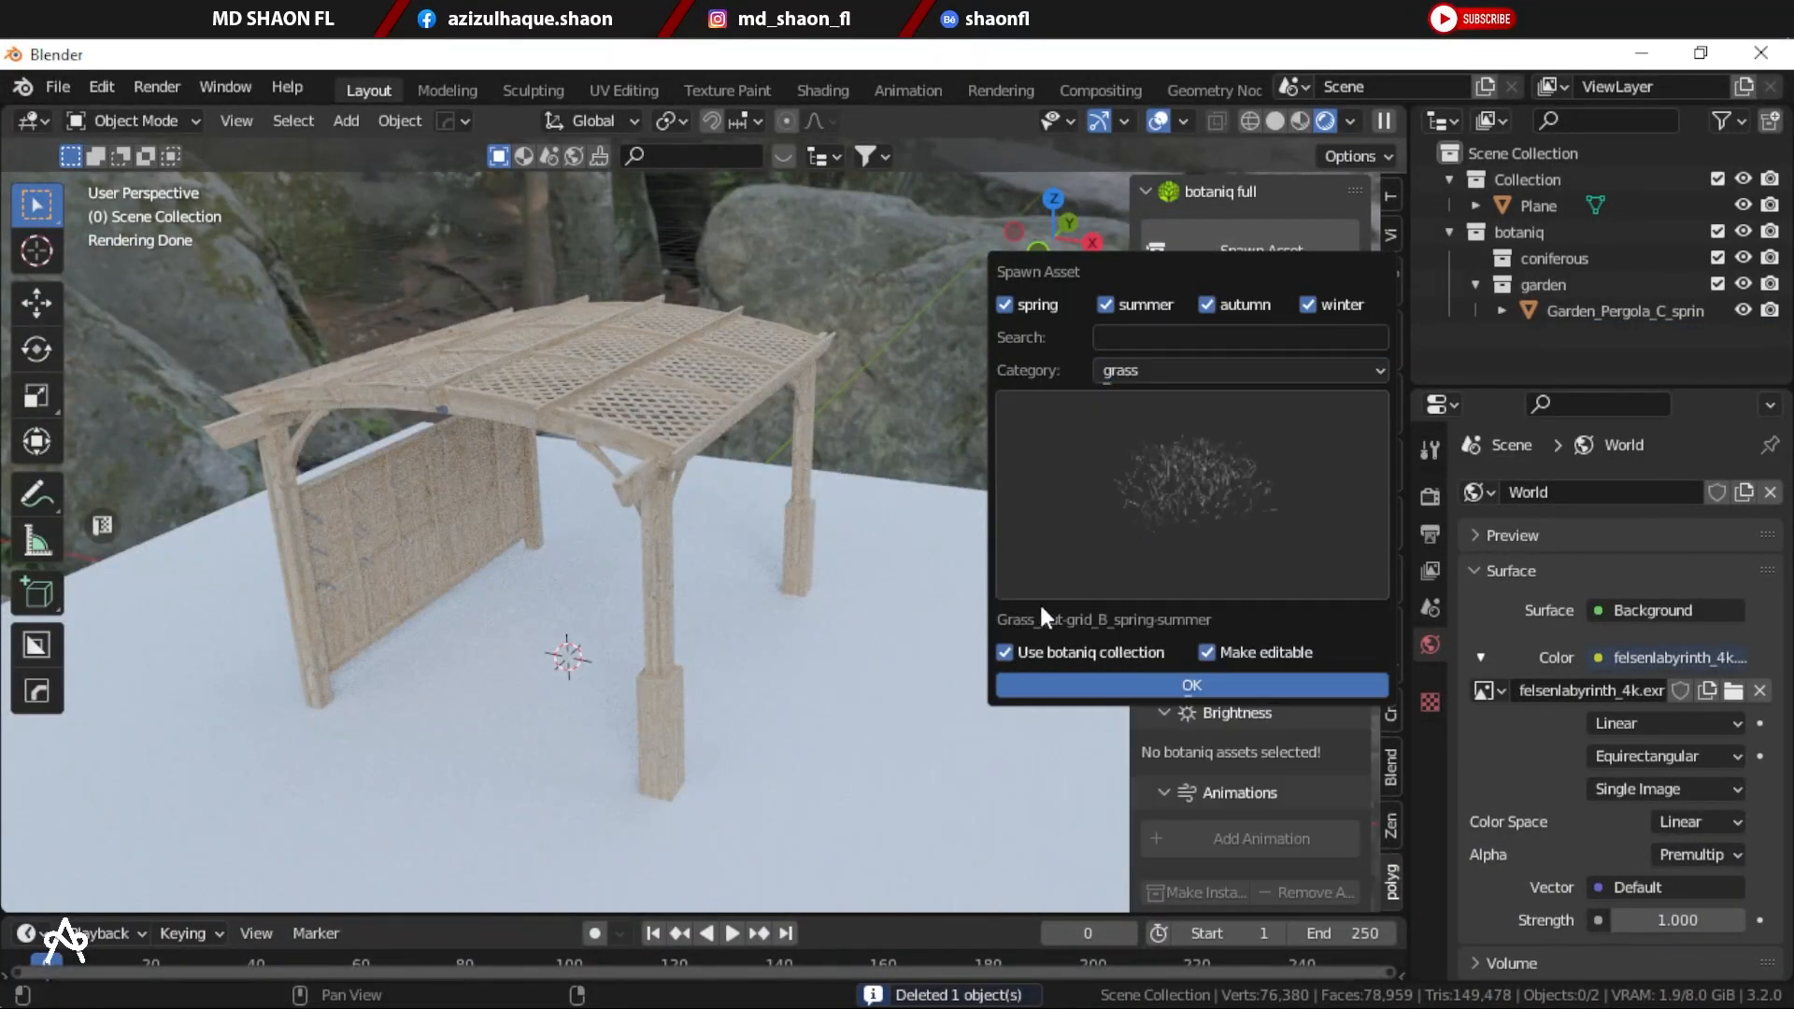
click(1179, 512)
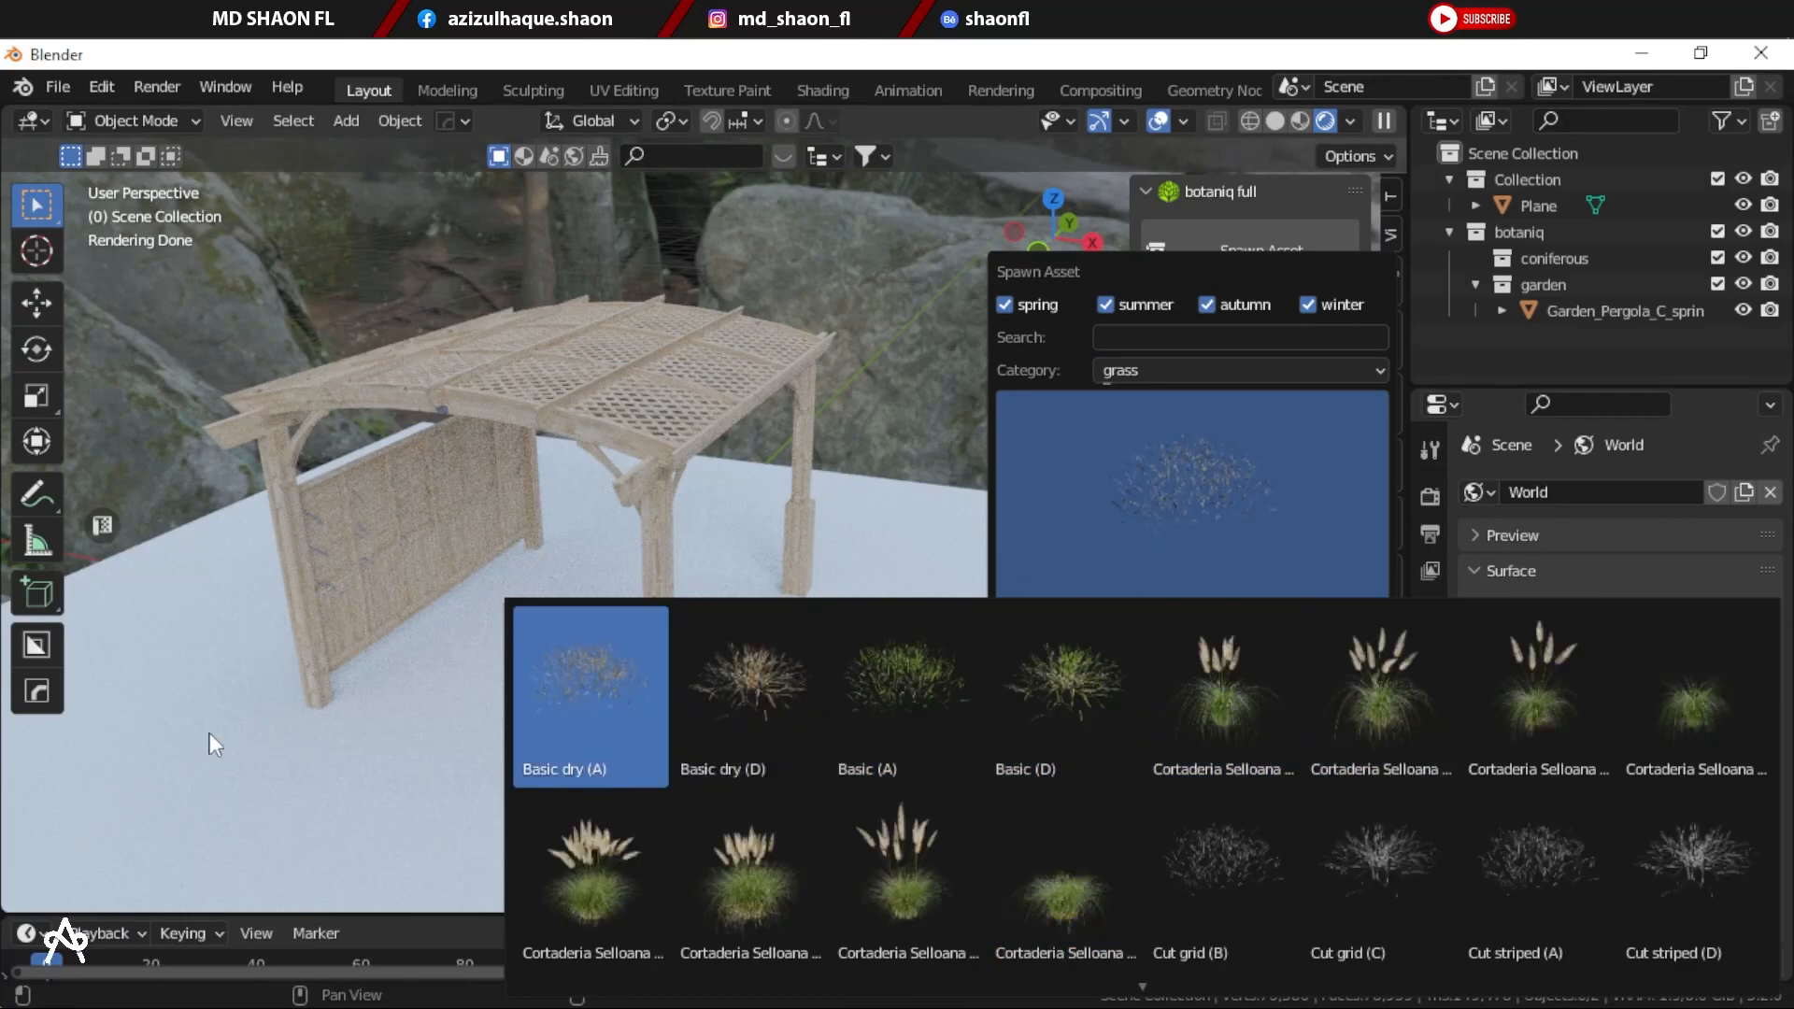
click(1082, 700)
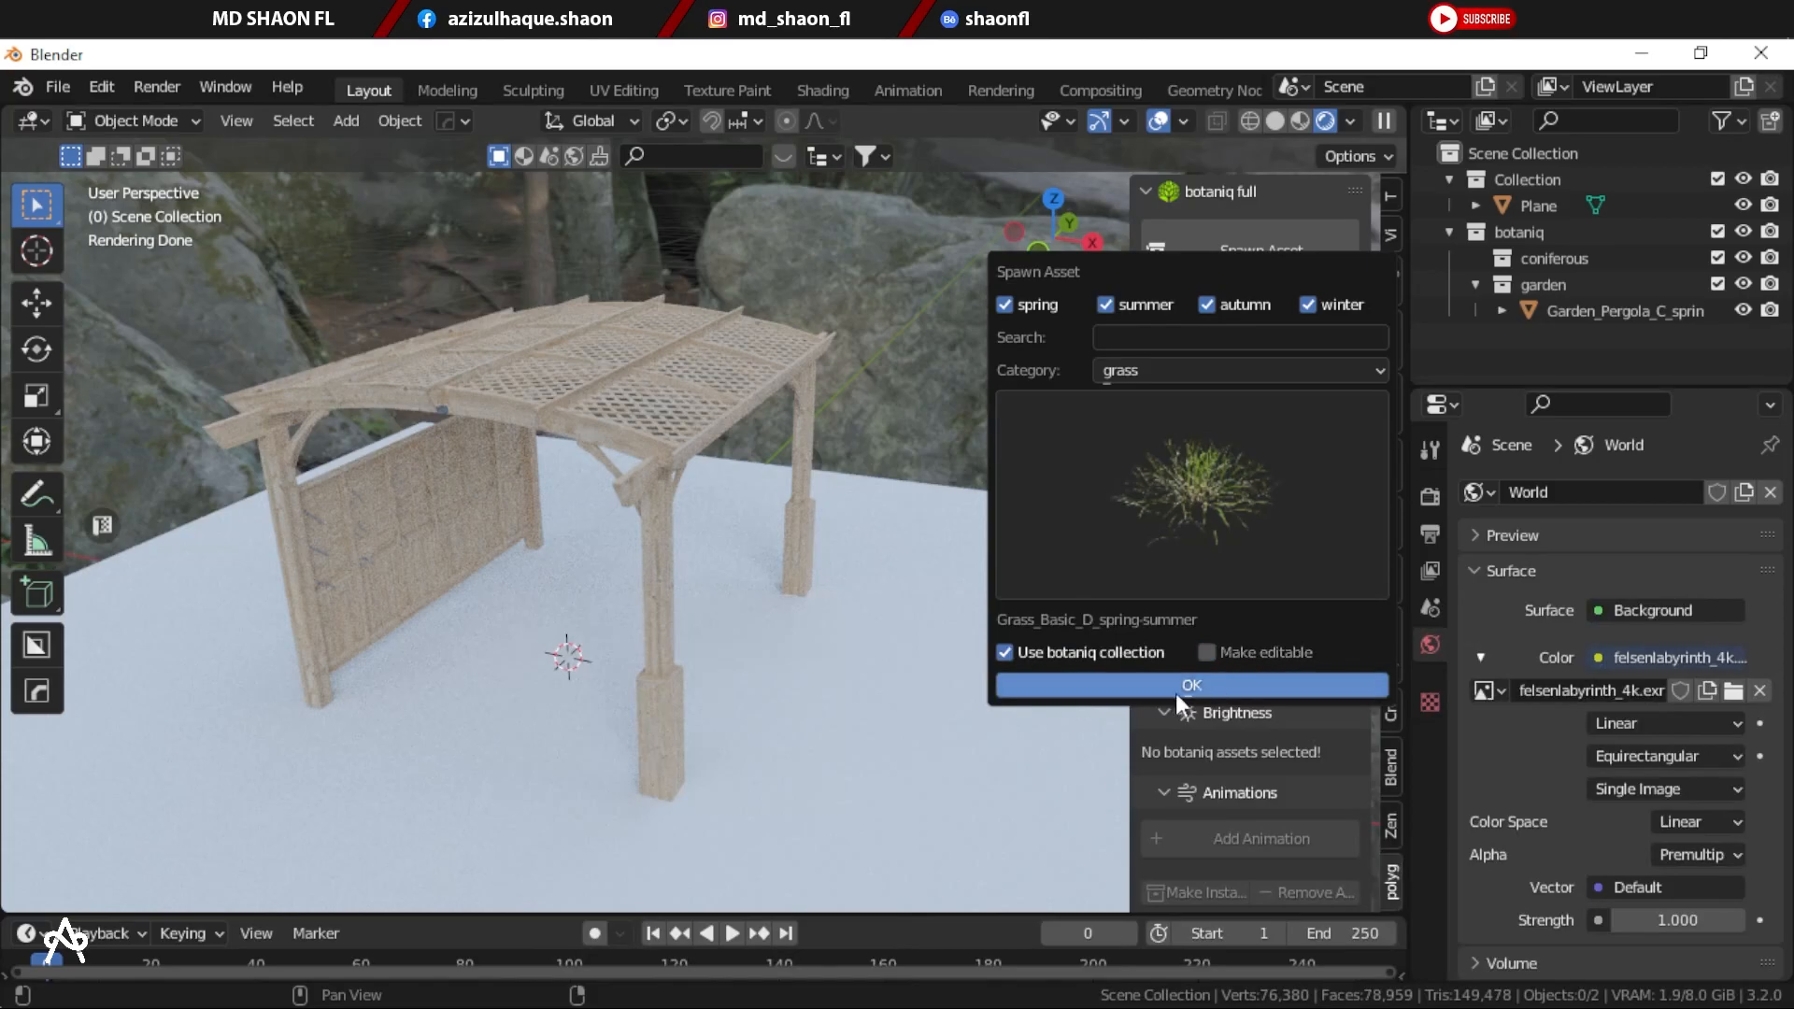
click(1179, 686)
Step: Try to scale up the grass clump under the pergola, and delete it after examining it
key(s)
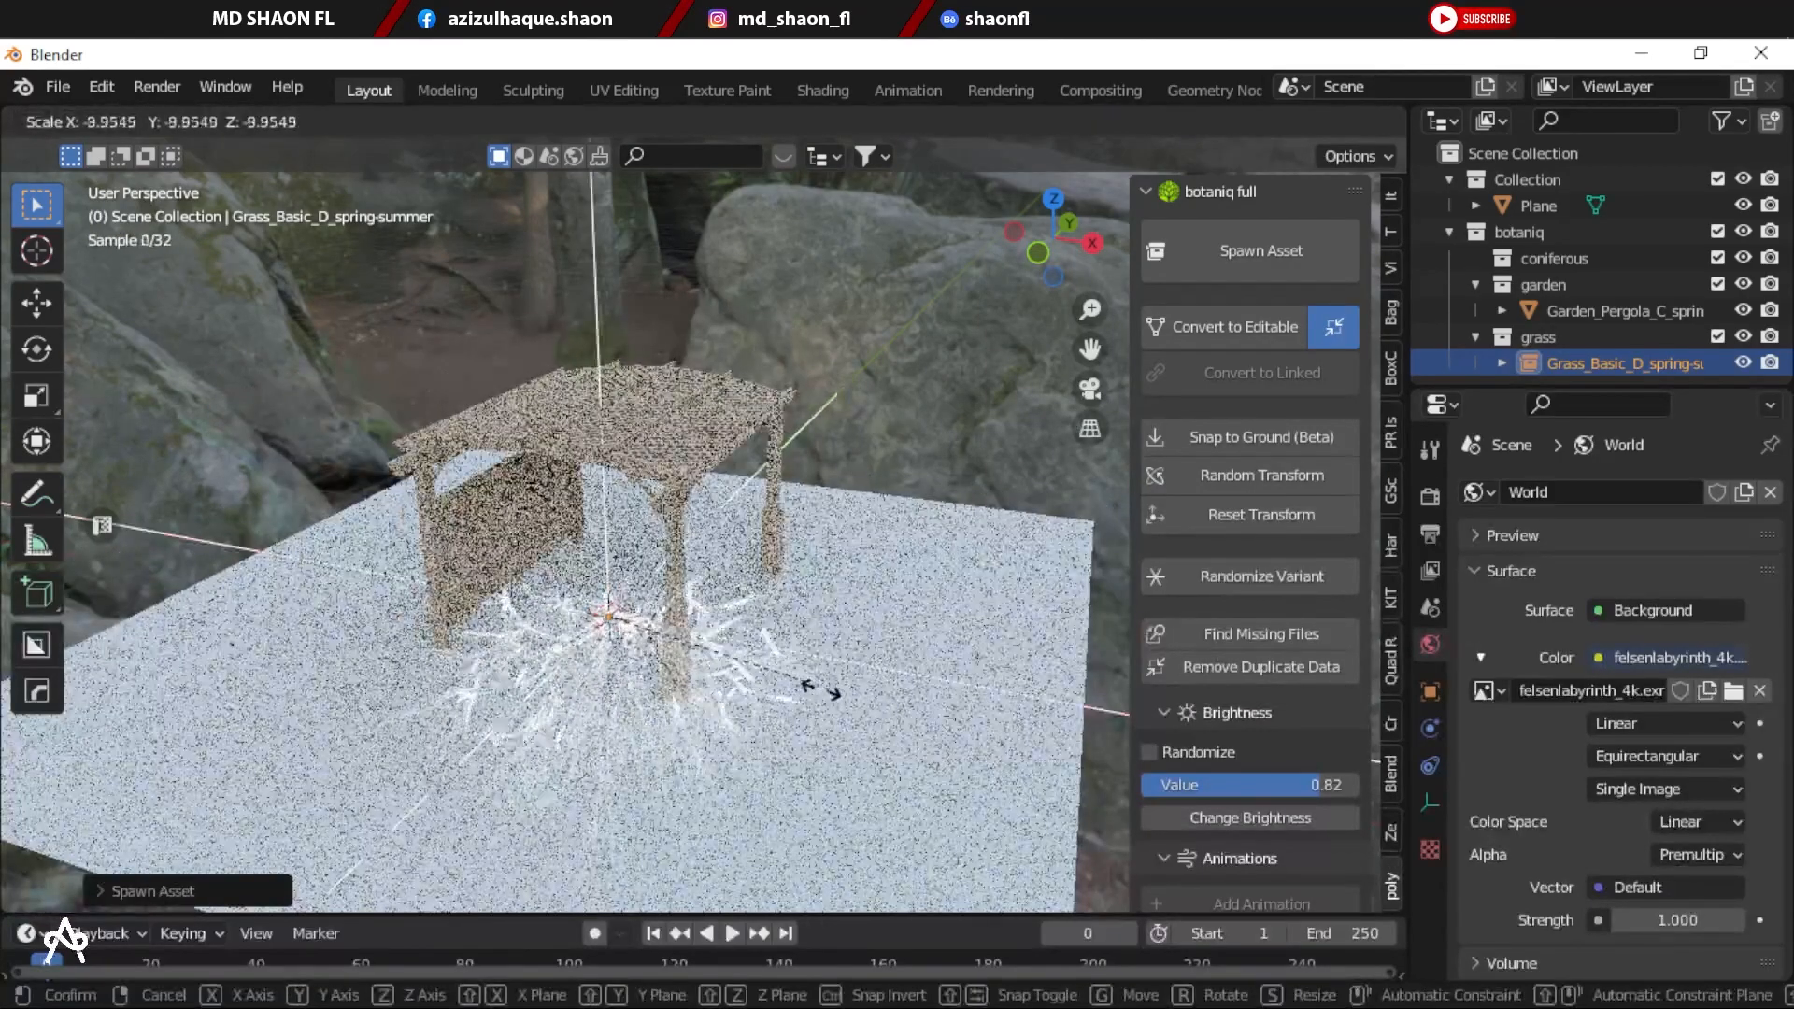
click(687, 656)
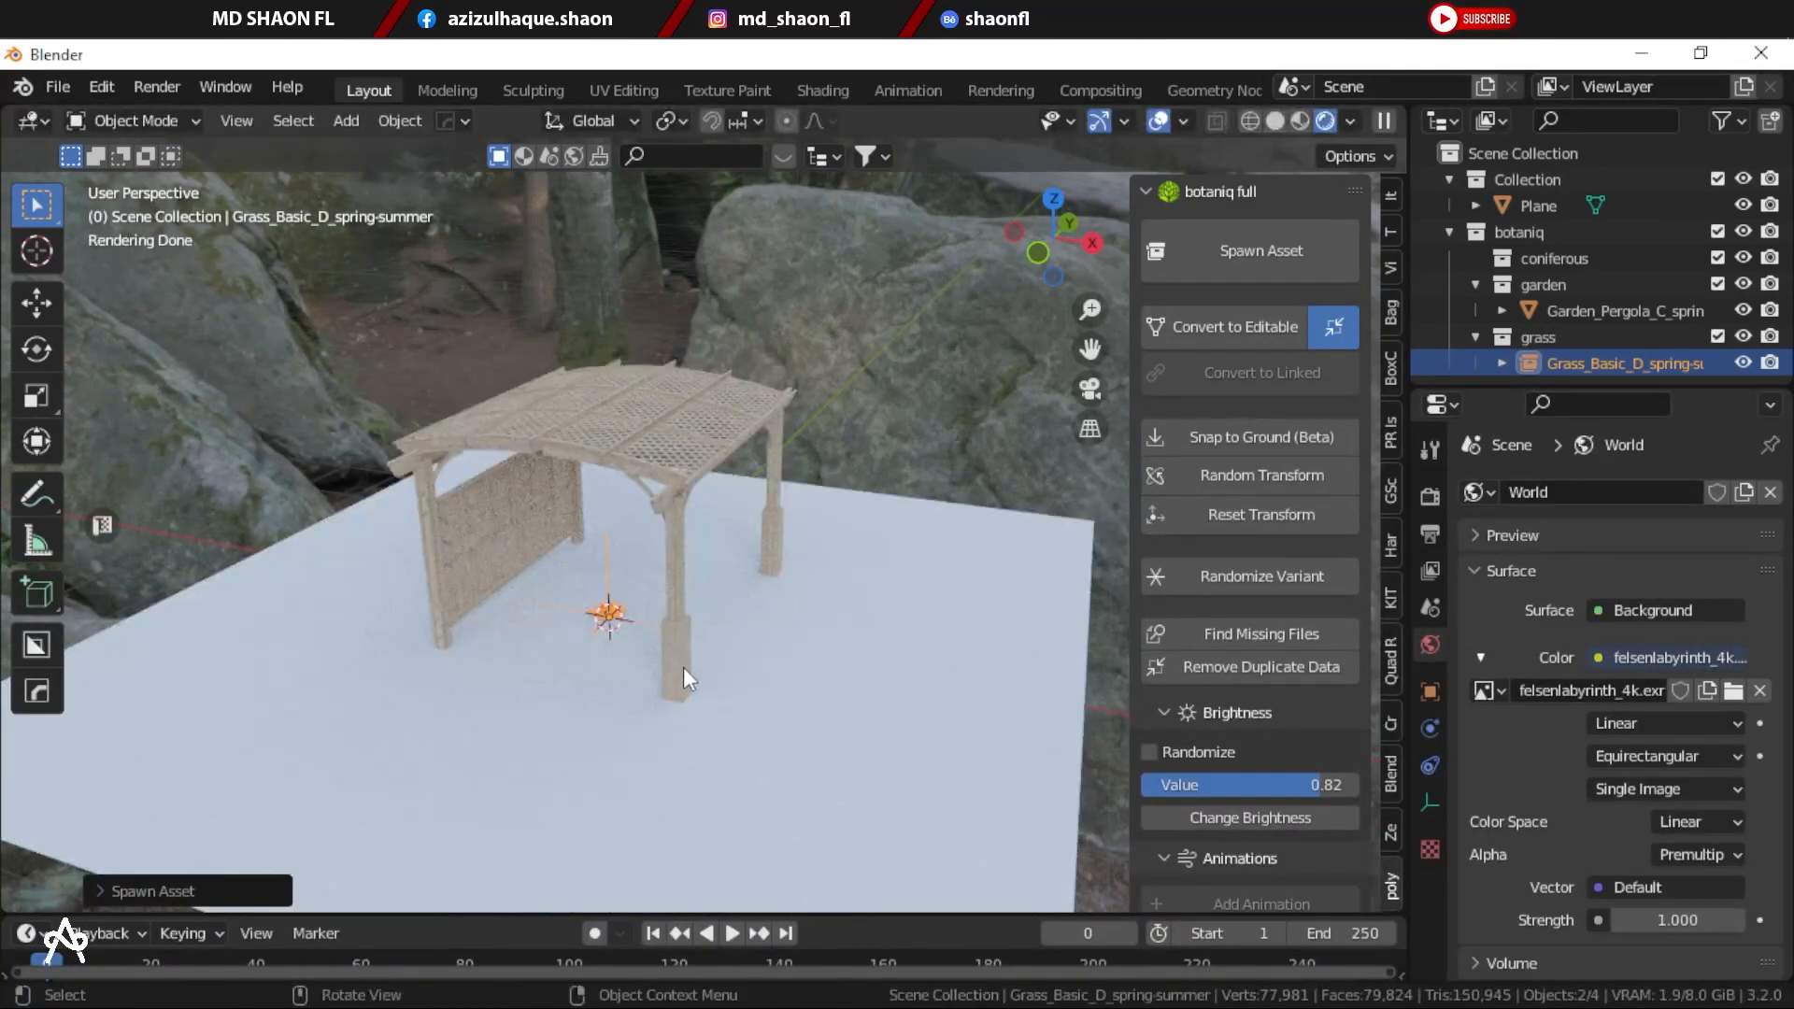
key(KP_Decimal)
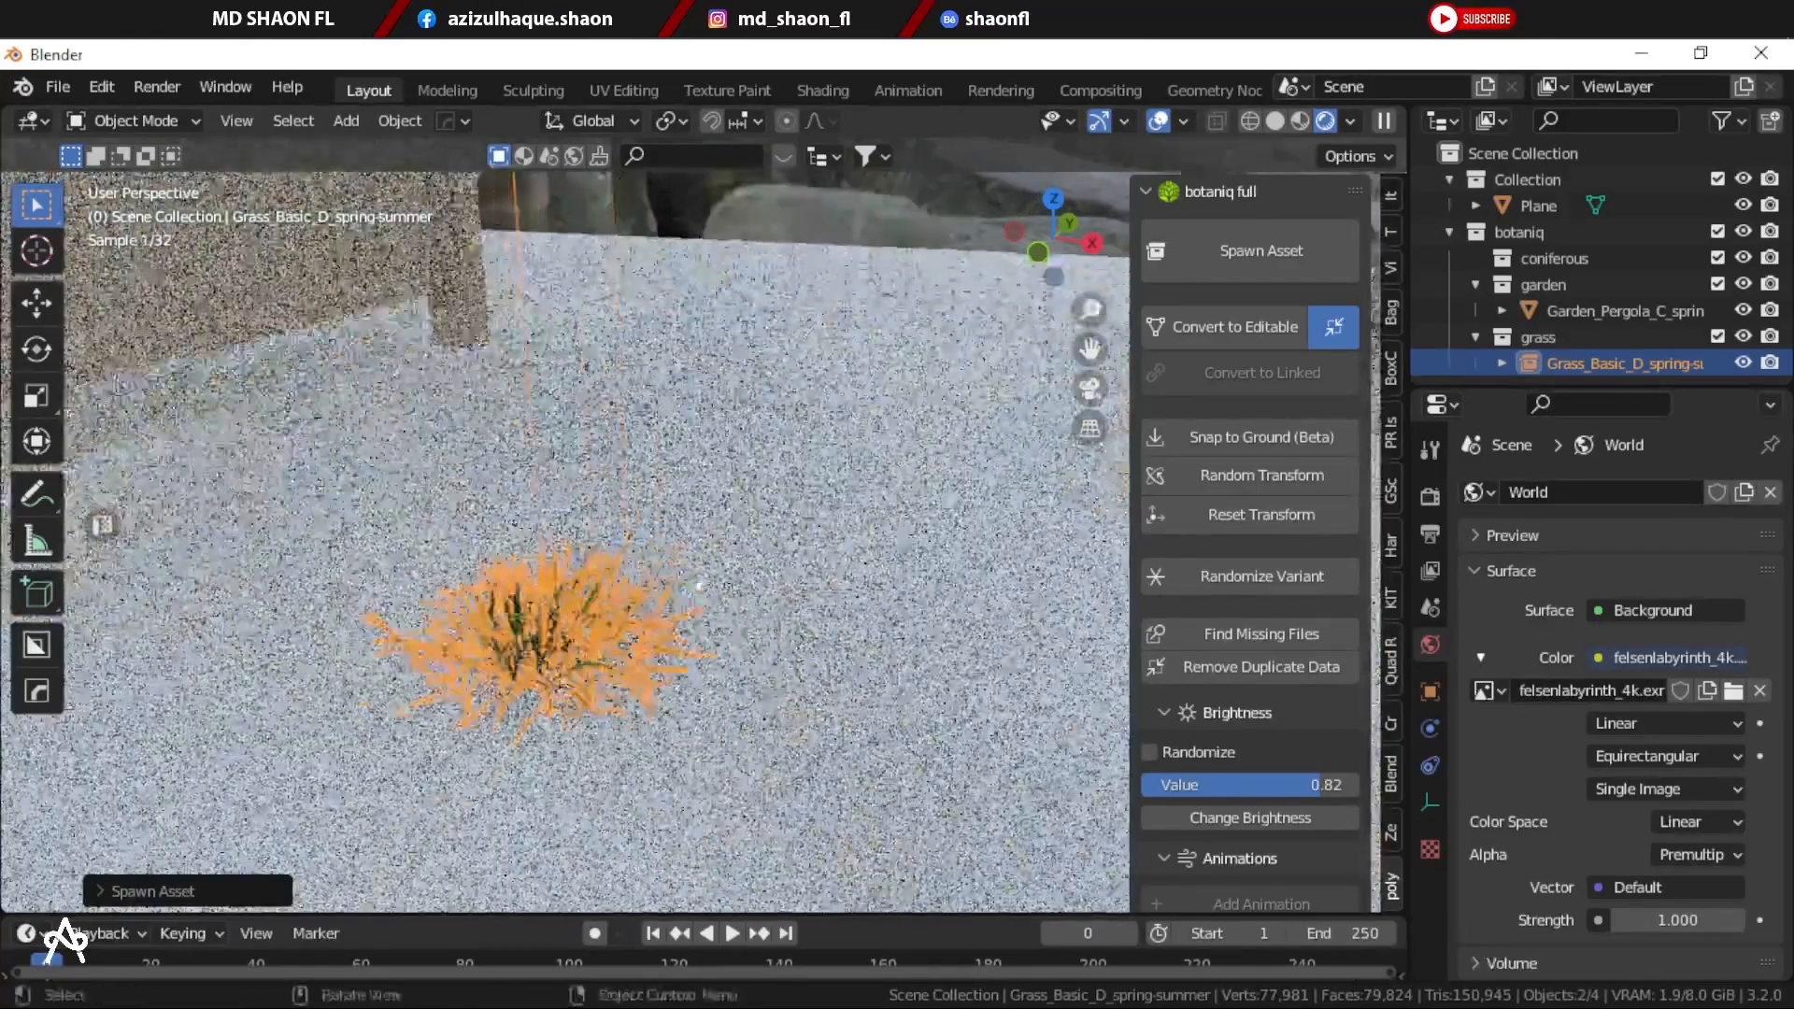
click(716, 608)
click(603, 622)
scroll(743, 355, down, 8)
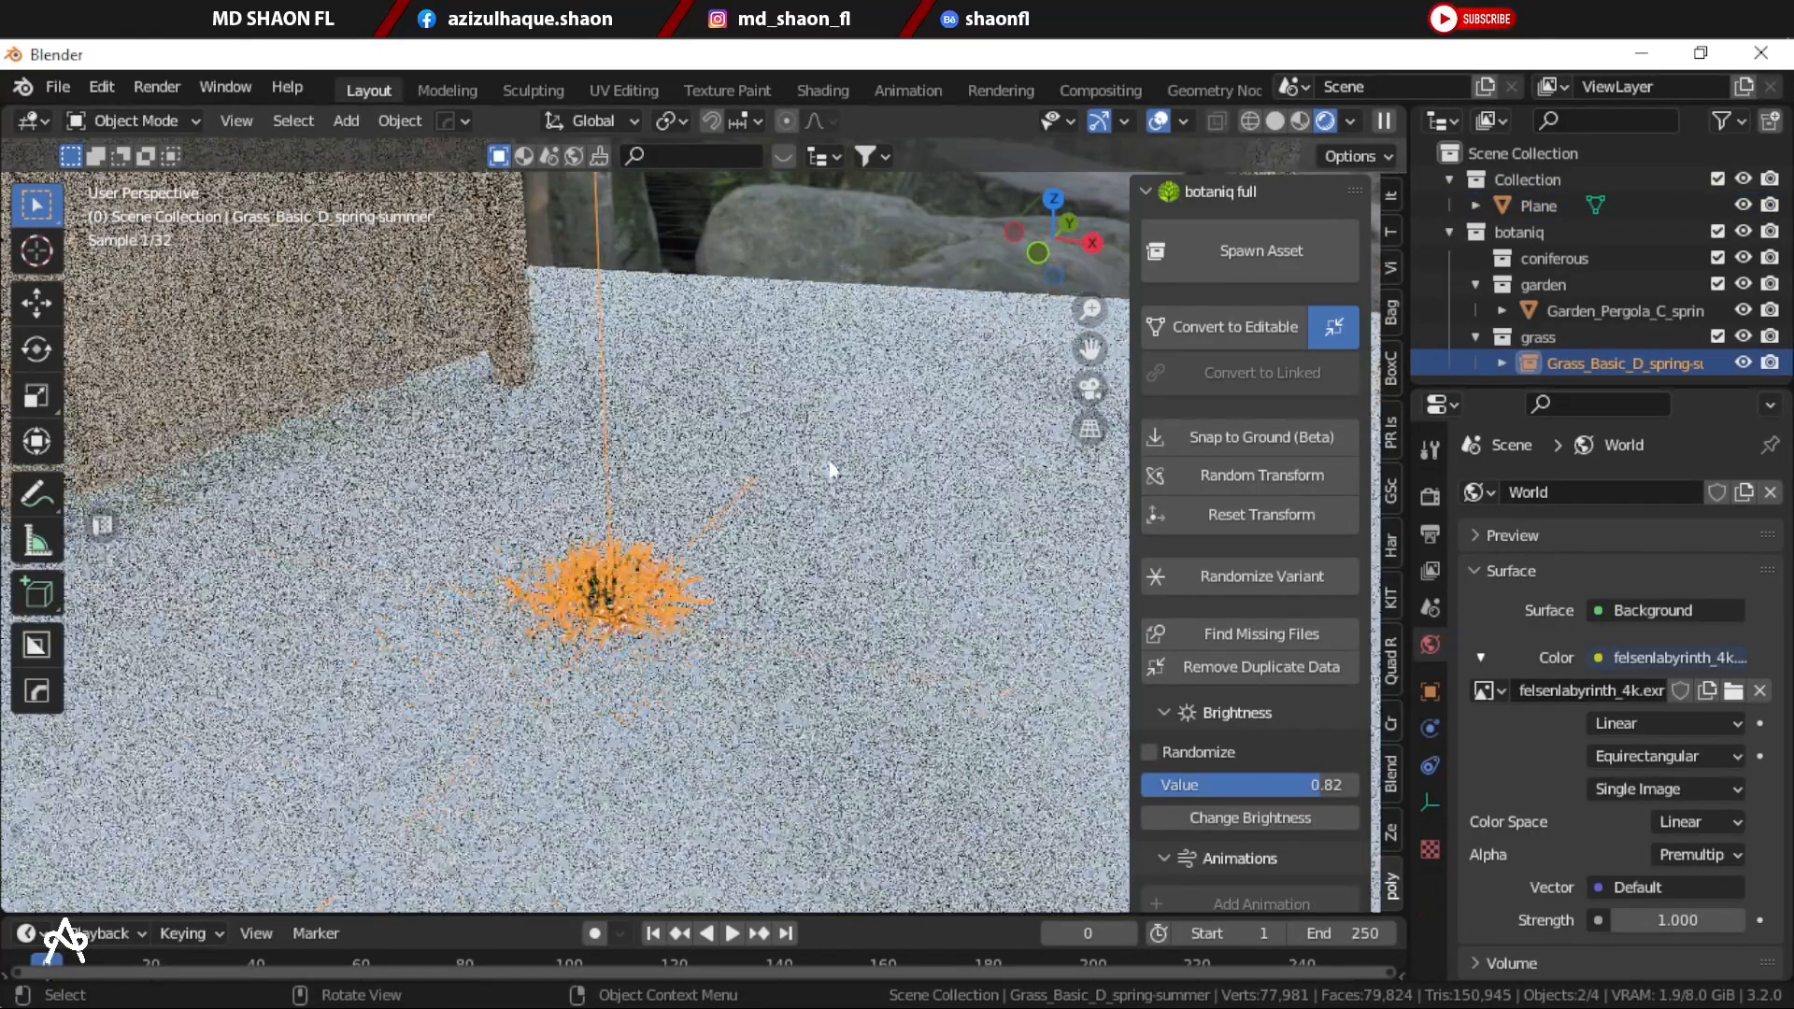
middle_drag(753, 344, 726, 523)
scroll(724, 524, up, 4)
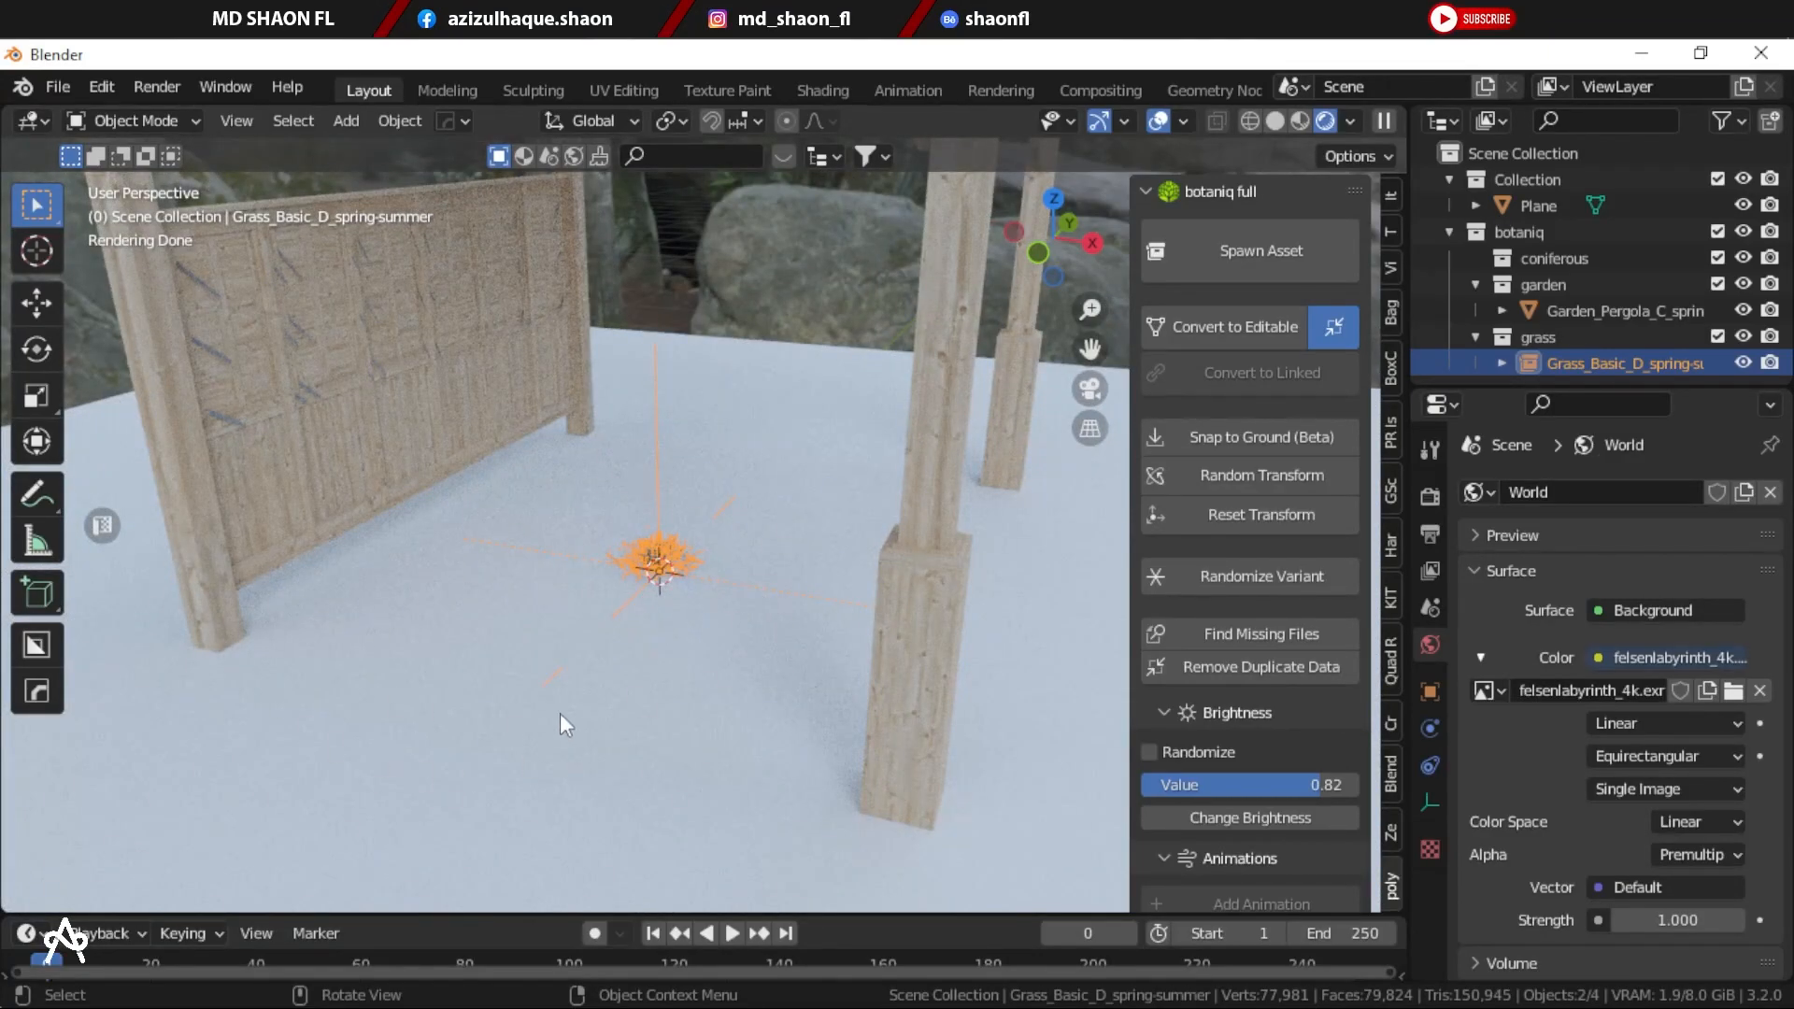
scroll(565, 714, up, 3)
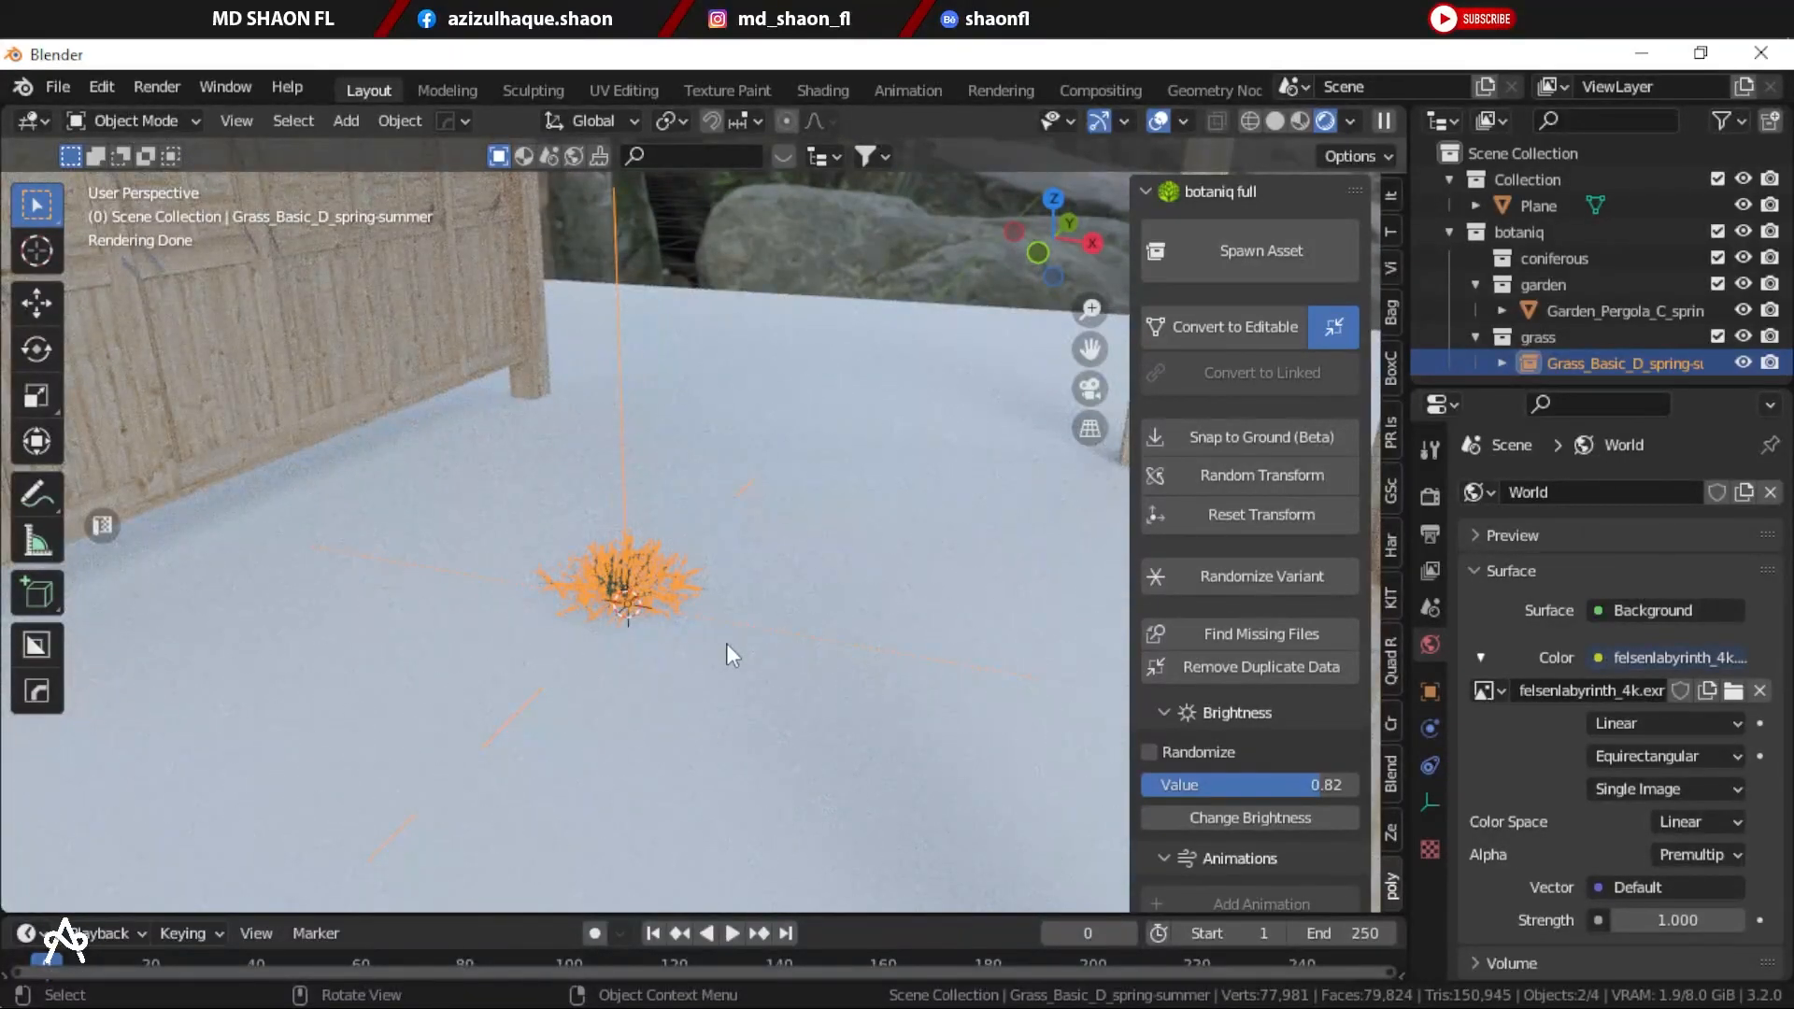
key(Delete)
Step: Spawn the Ivy_Hanging_B_spring-summer-autumn asset from the ivy category with Make editable disabled
scroll(687, 564, down, 6)
click(1188, 273)
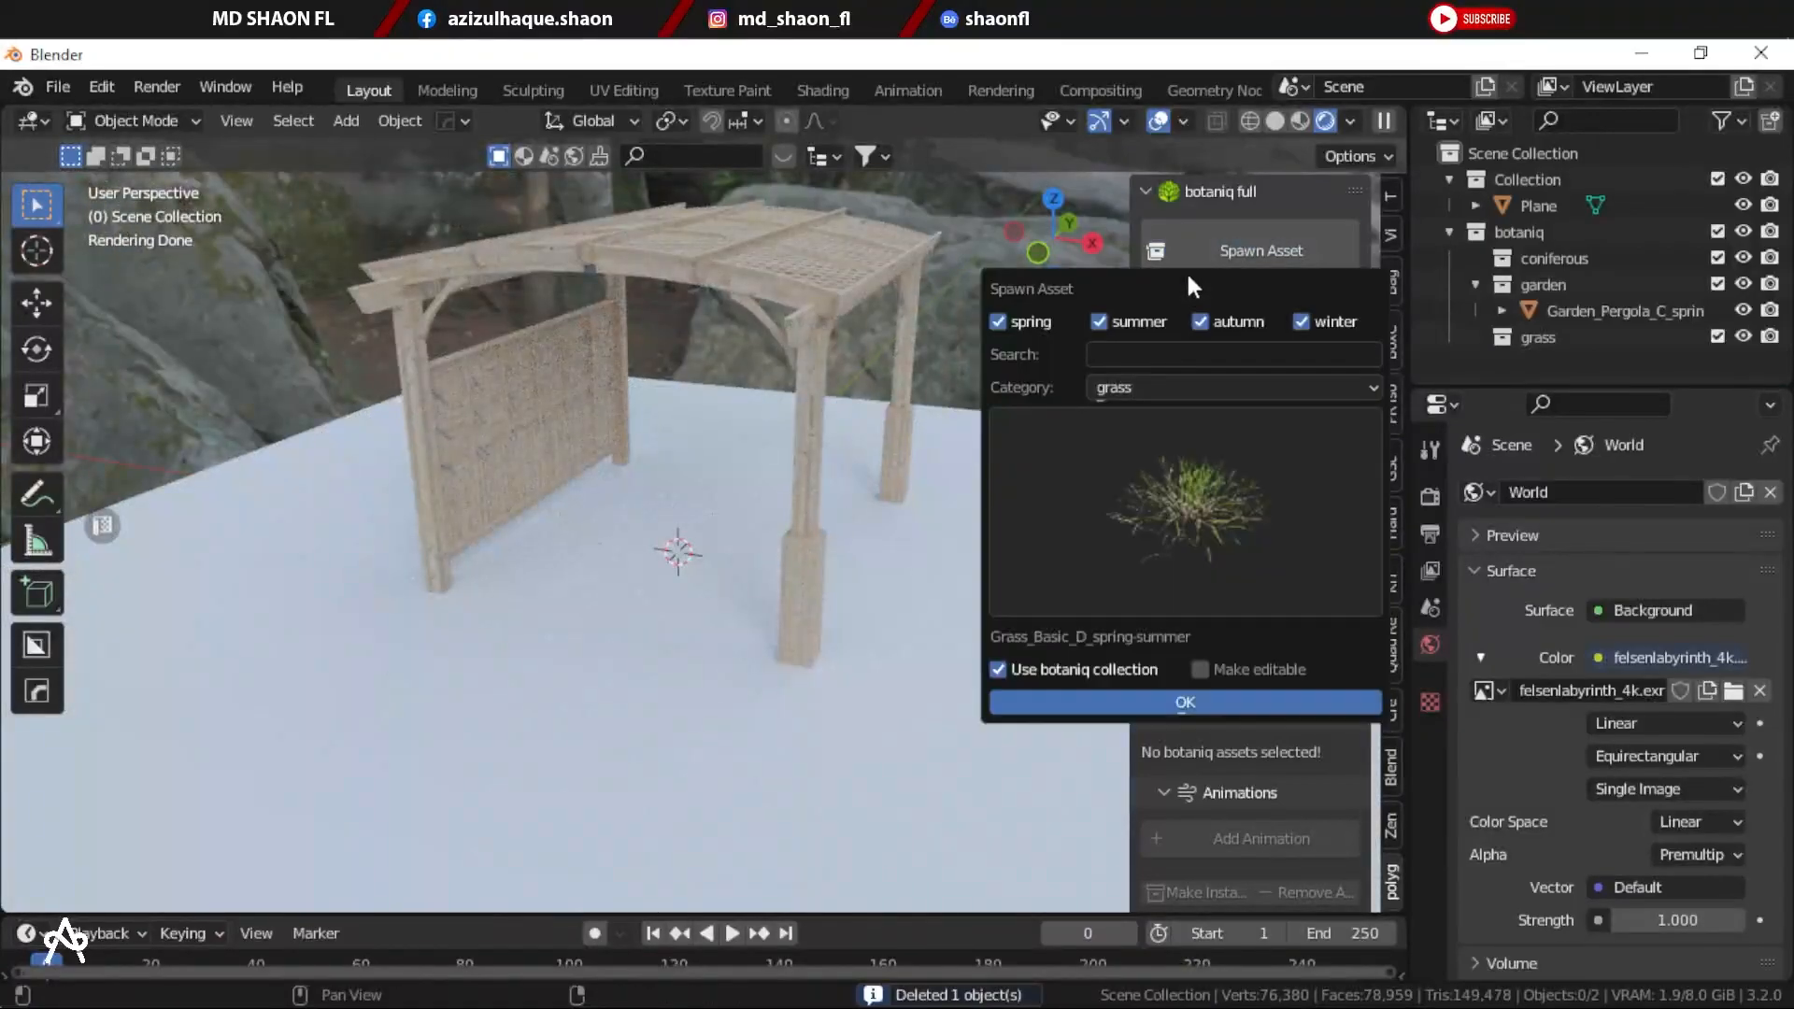
click(1166, 389)
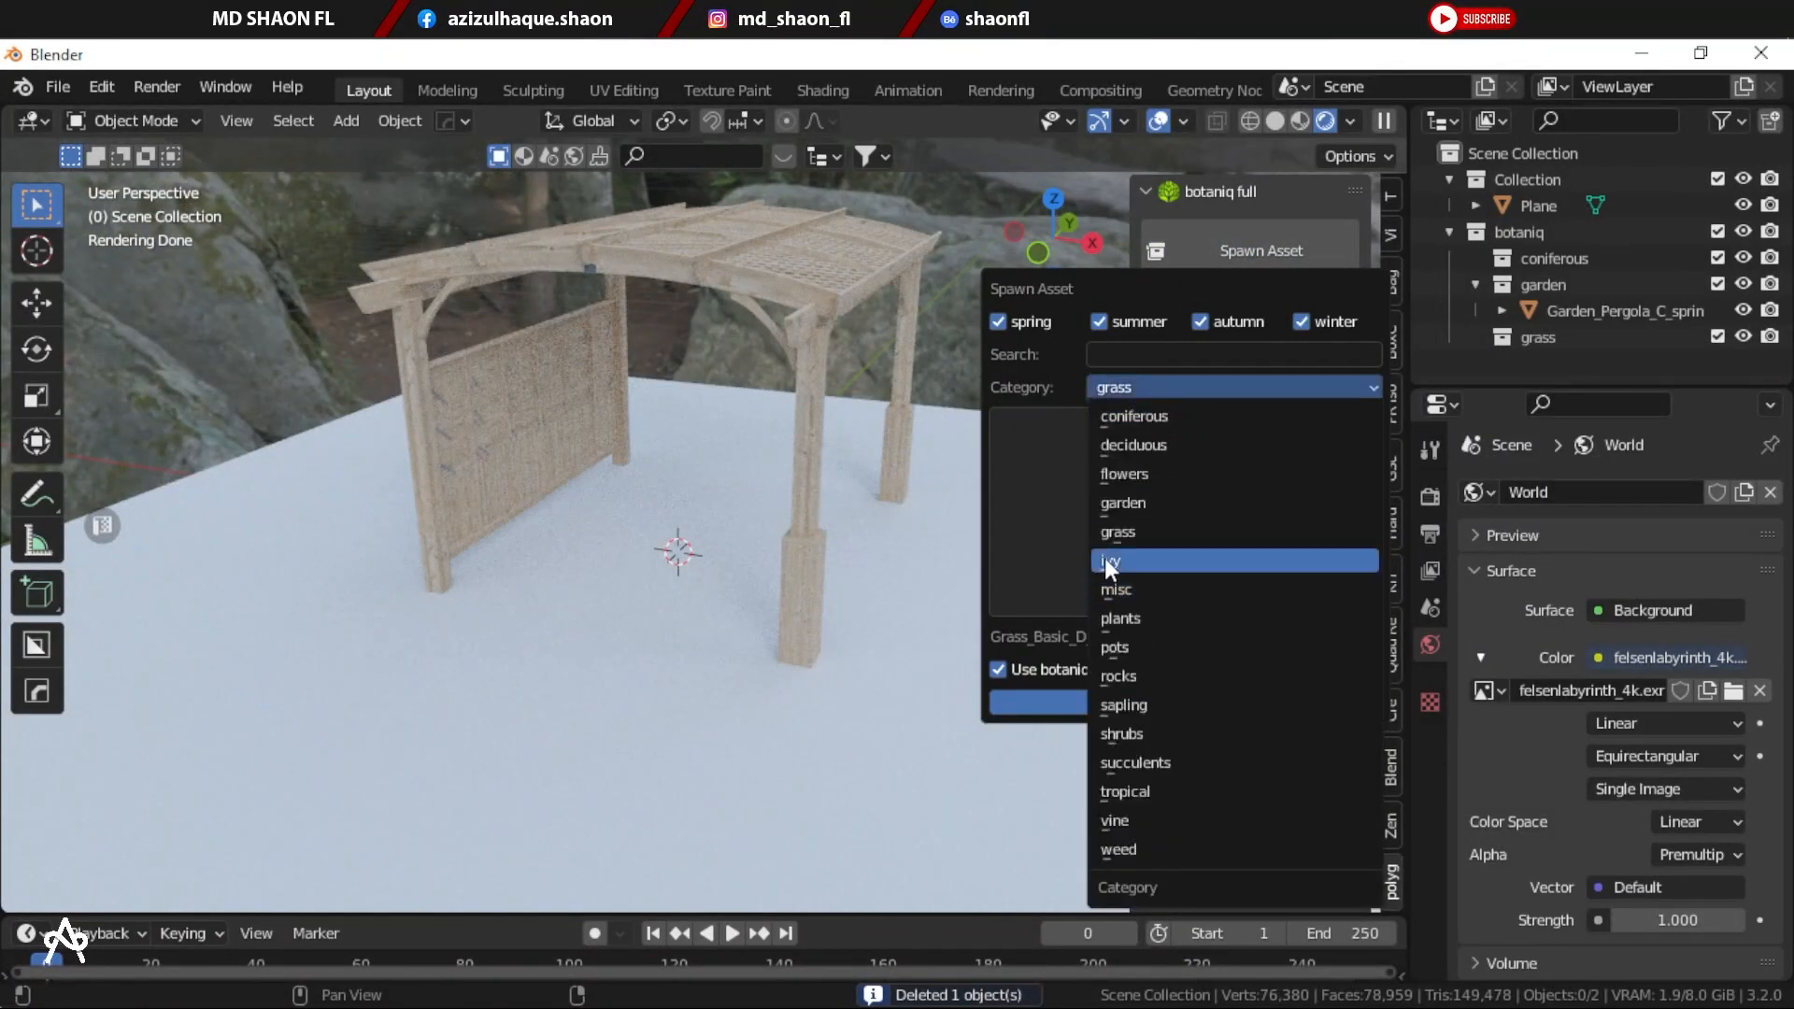
click(1132, 562)
click(1209, 509)
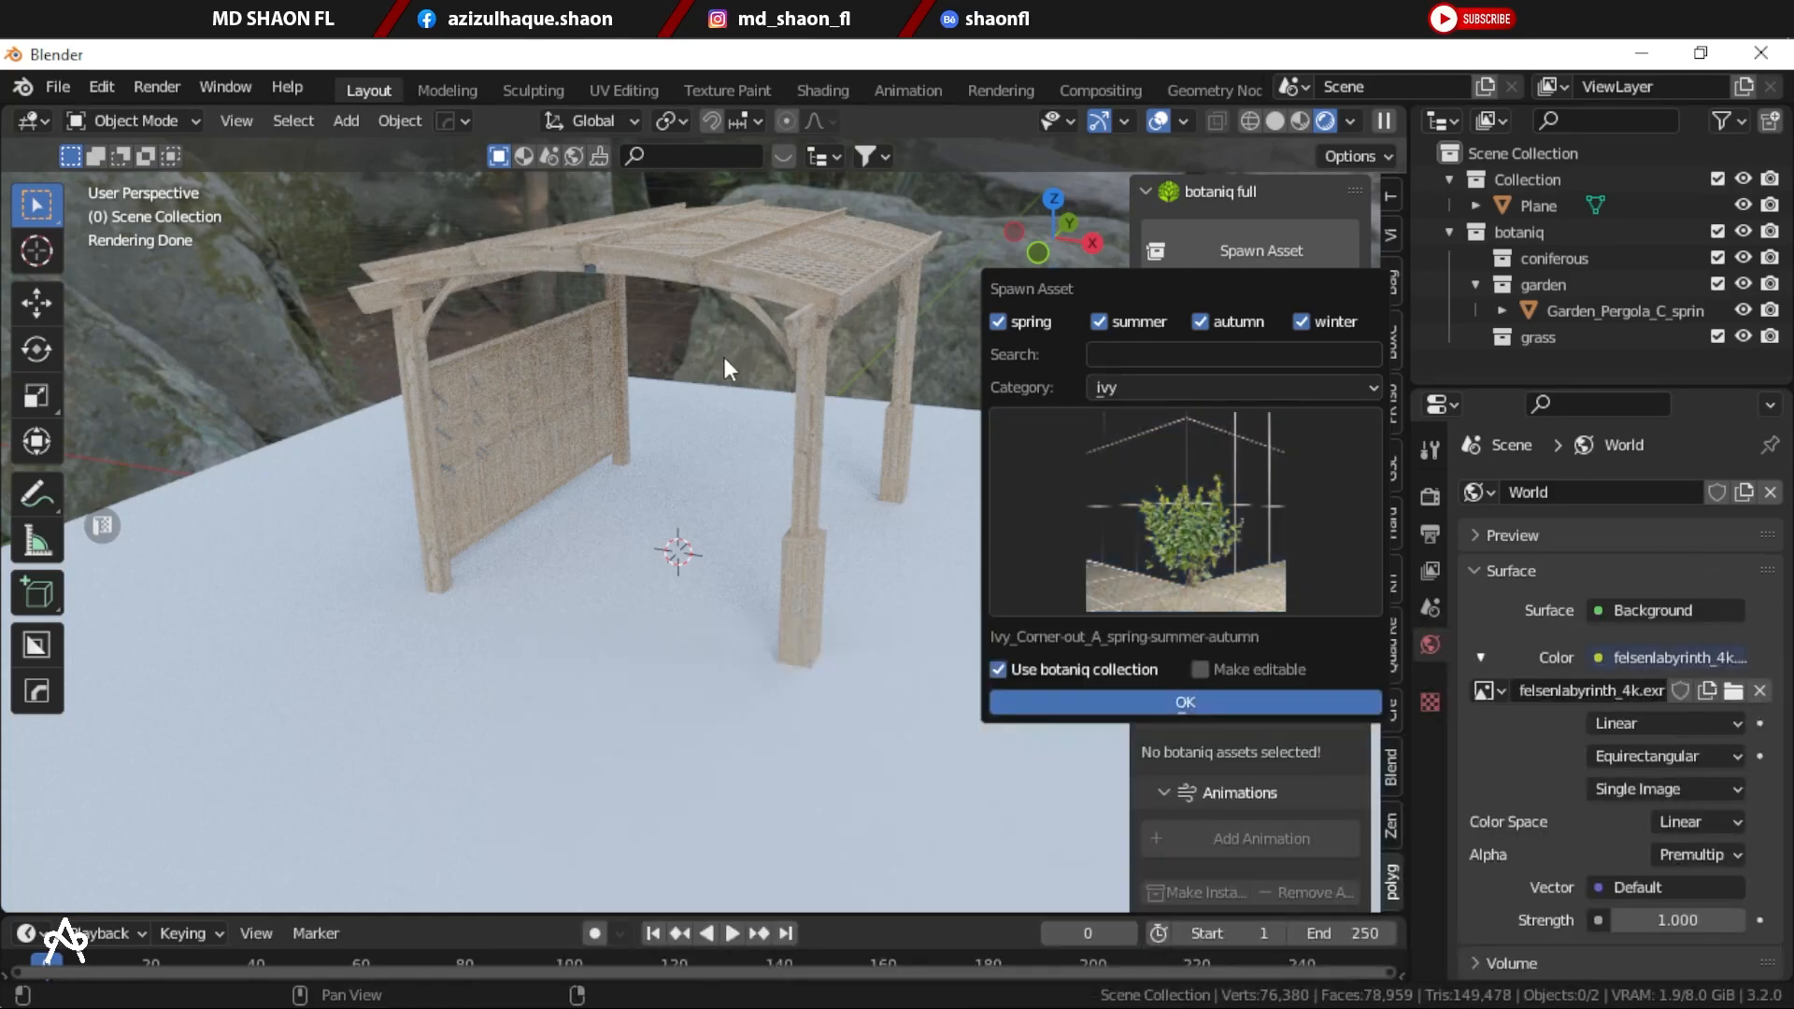
click(1220, 551)
click(1663, 706)
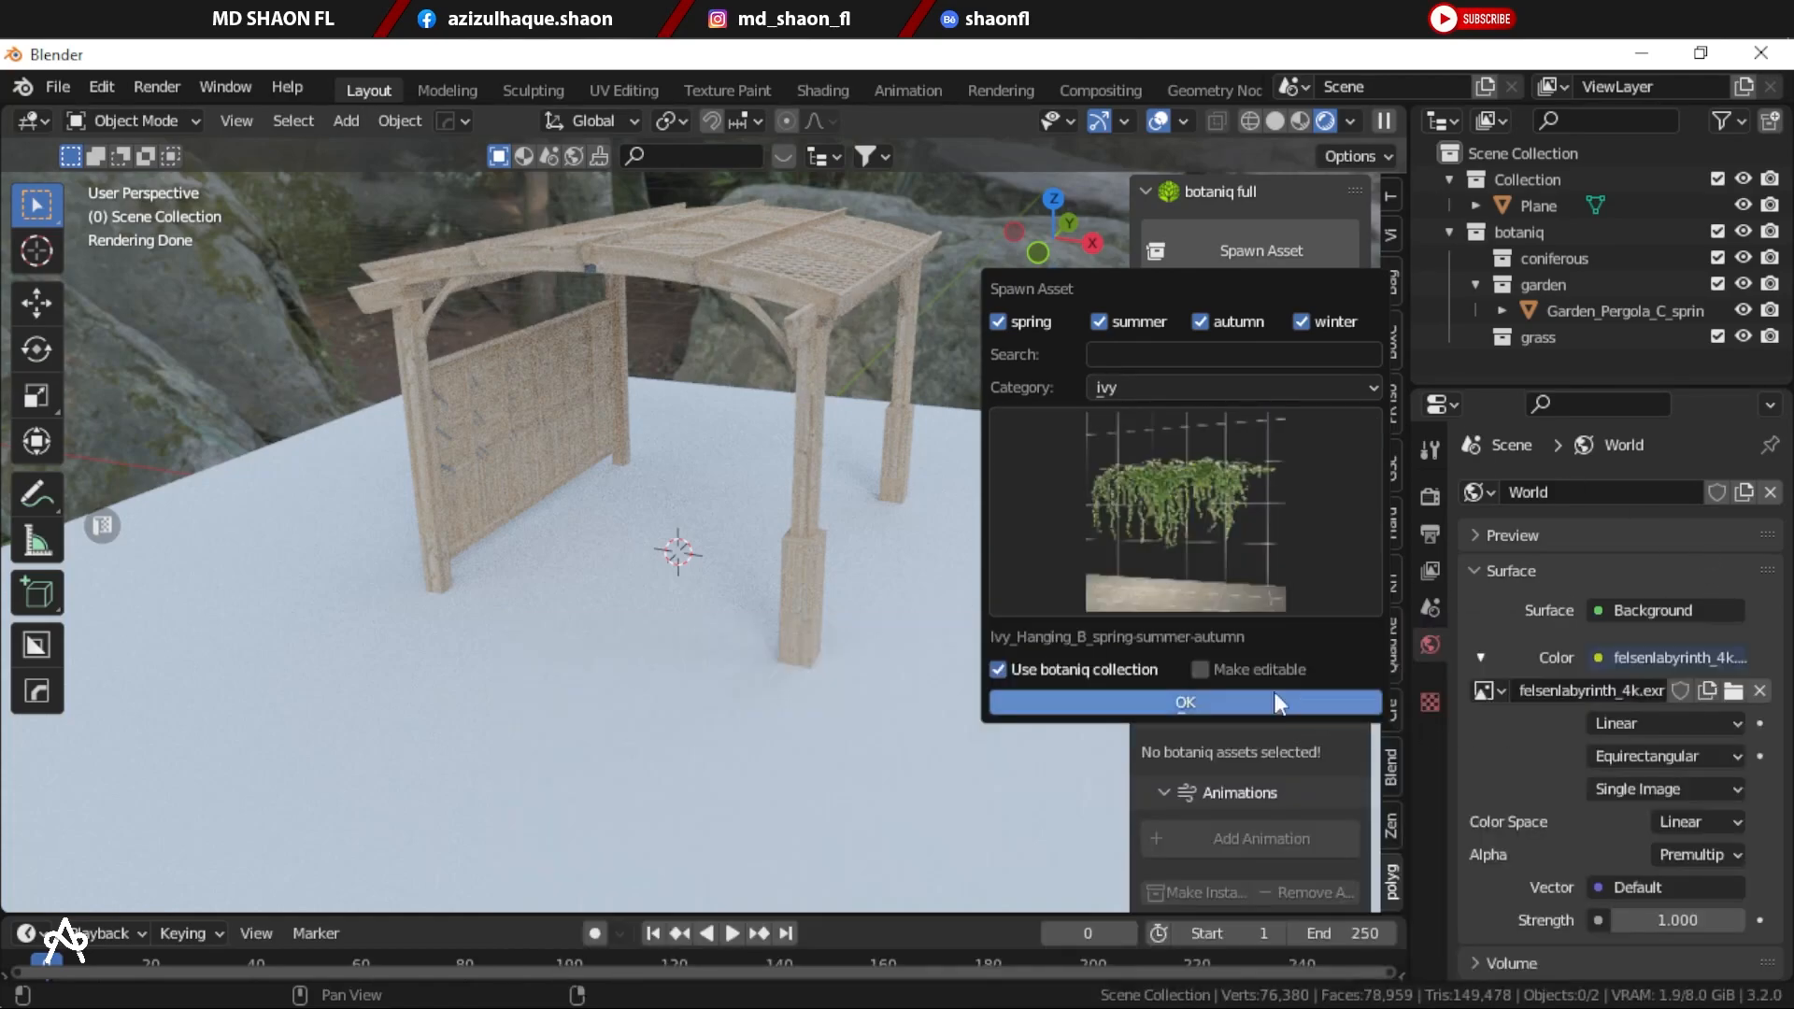
key(Return)
Step: Move the hanging ivy from the pergola's centre to the post at its side edge
middle_drag(838, 613, 684, 564)
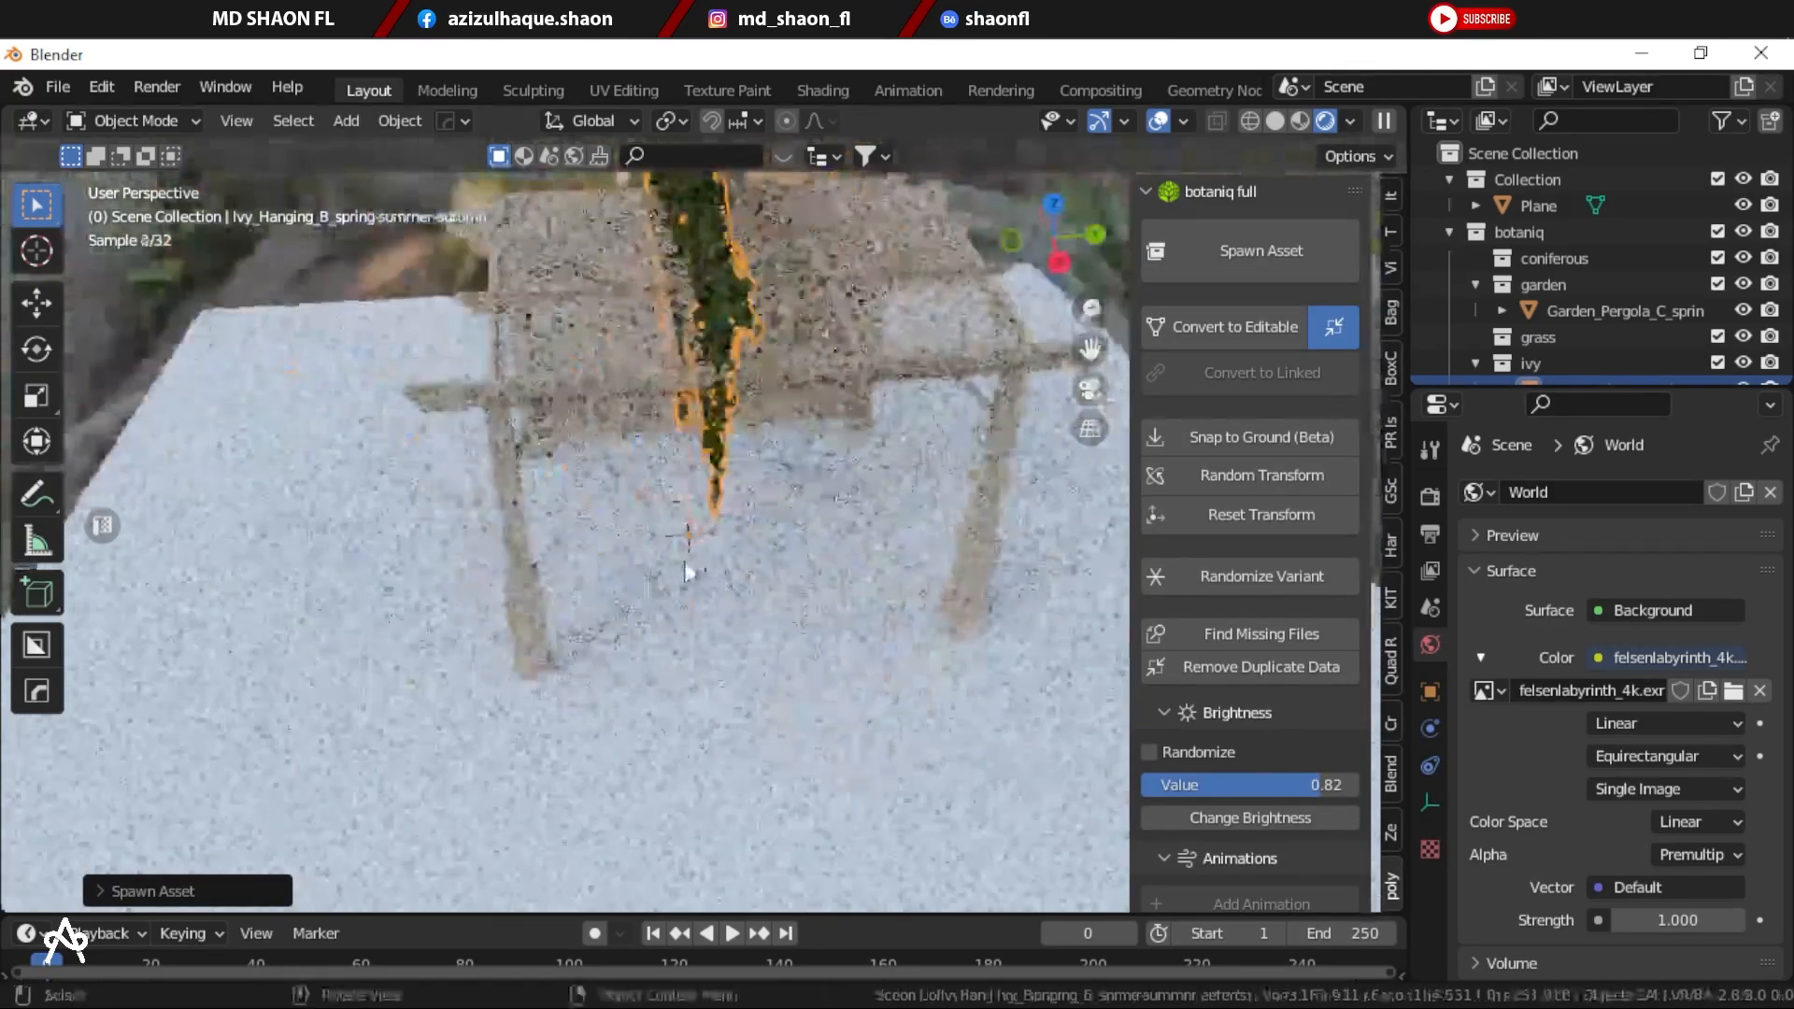
key(g)
click(659, 441)
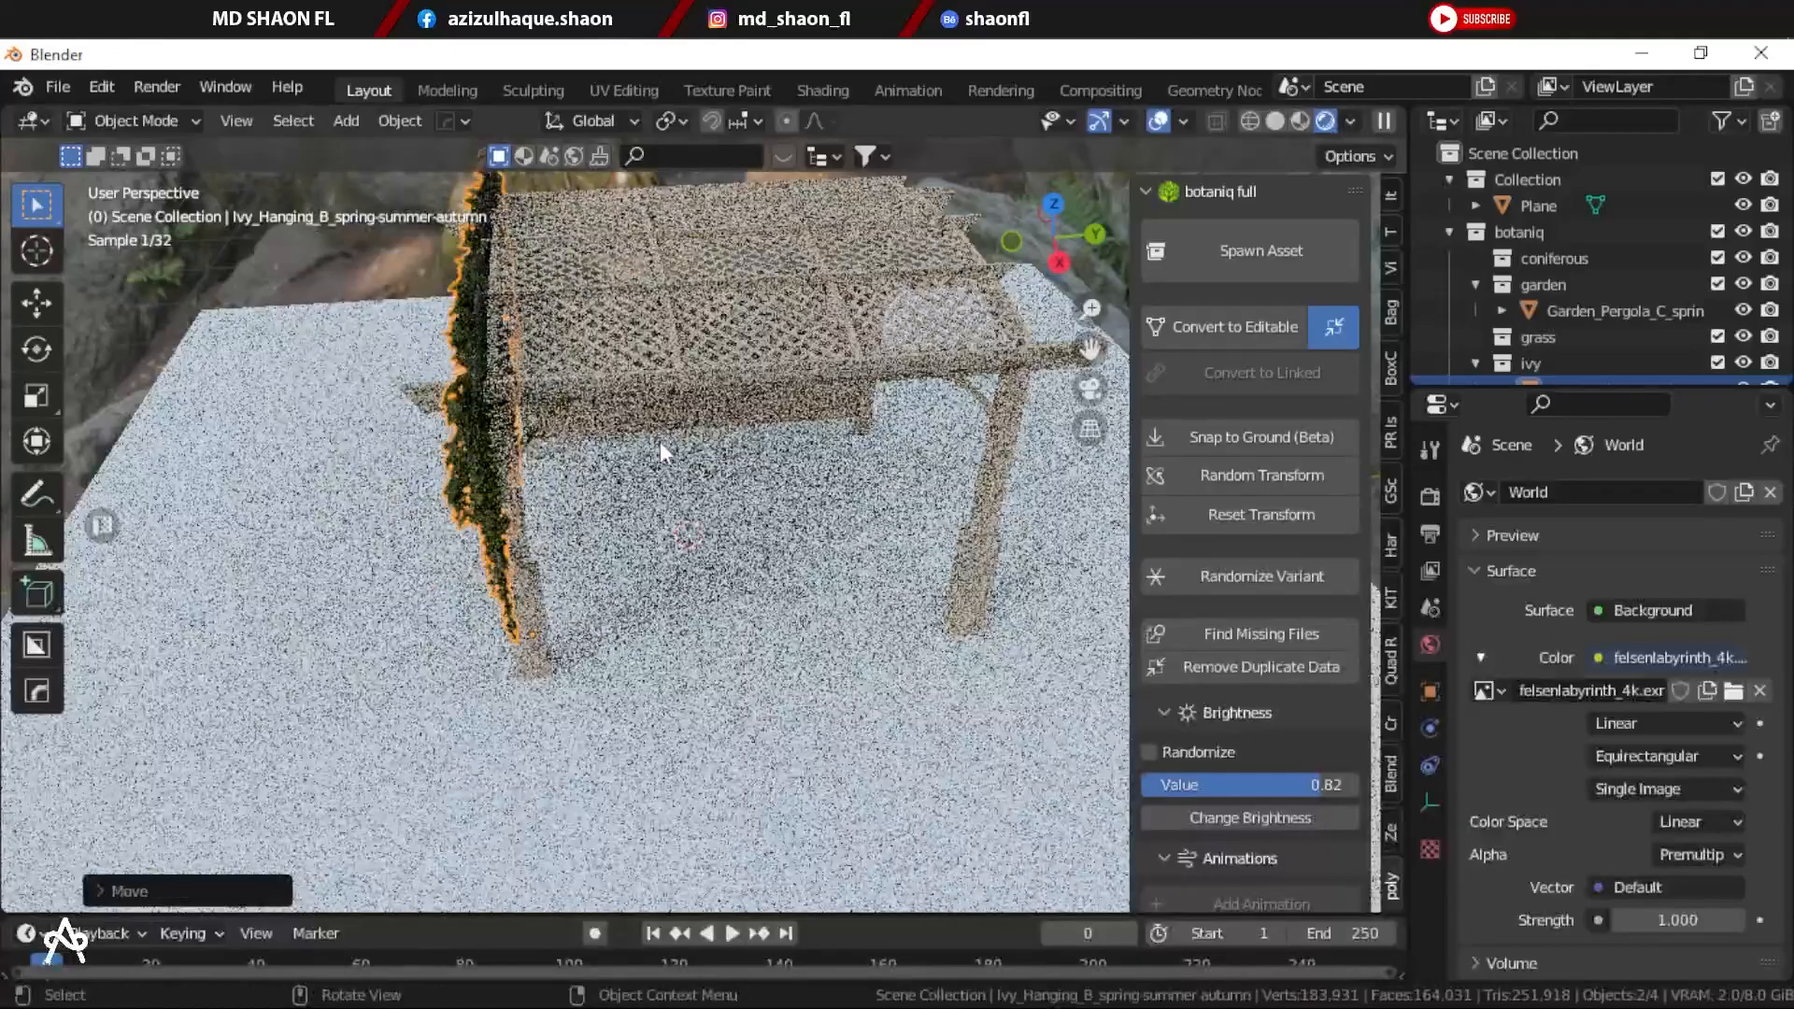
Step: Adjust the hanging ivy's height along the global Z axis against the pergola, working in front orthographic view
key(KP_1)
key(g)
key(z)
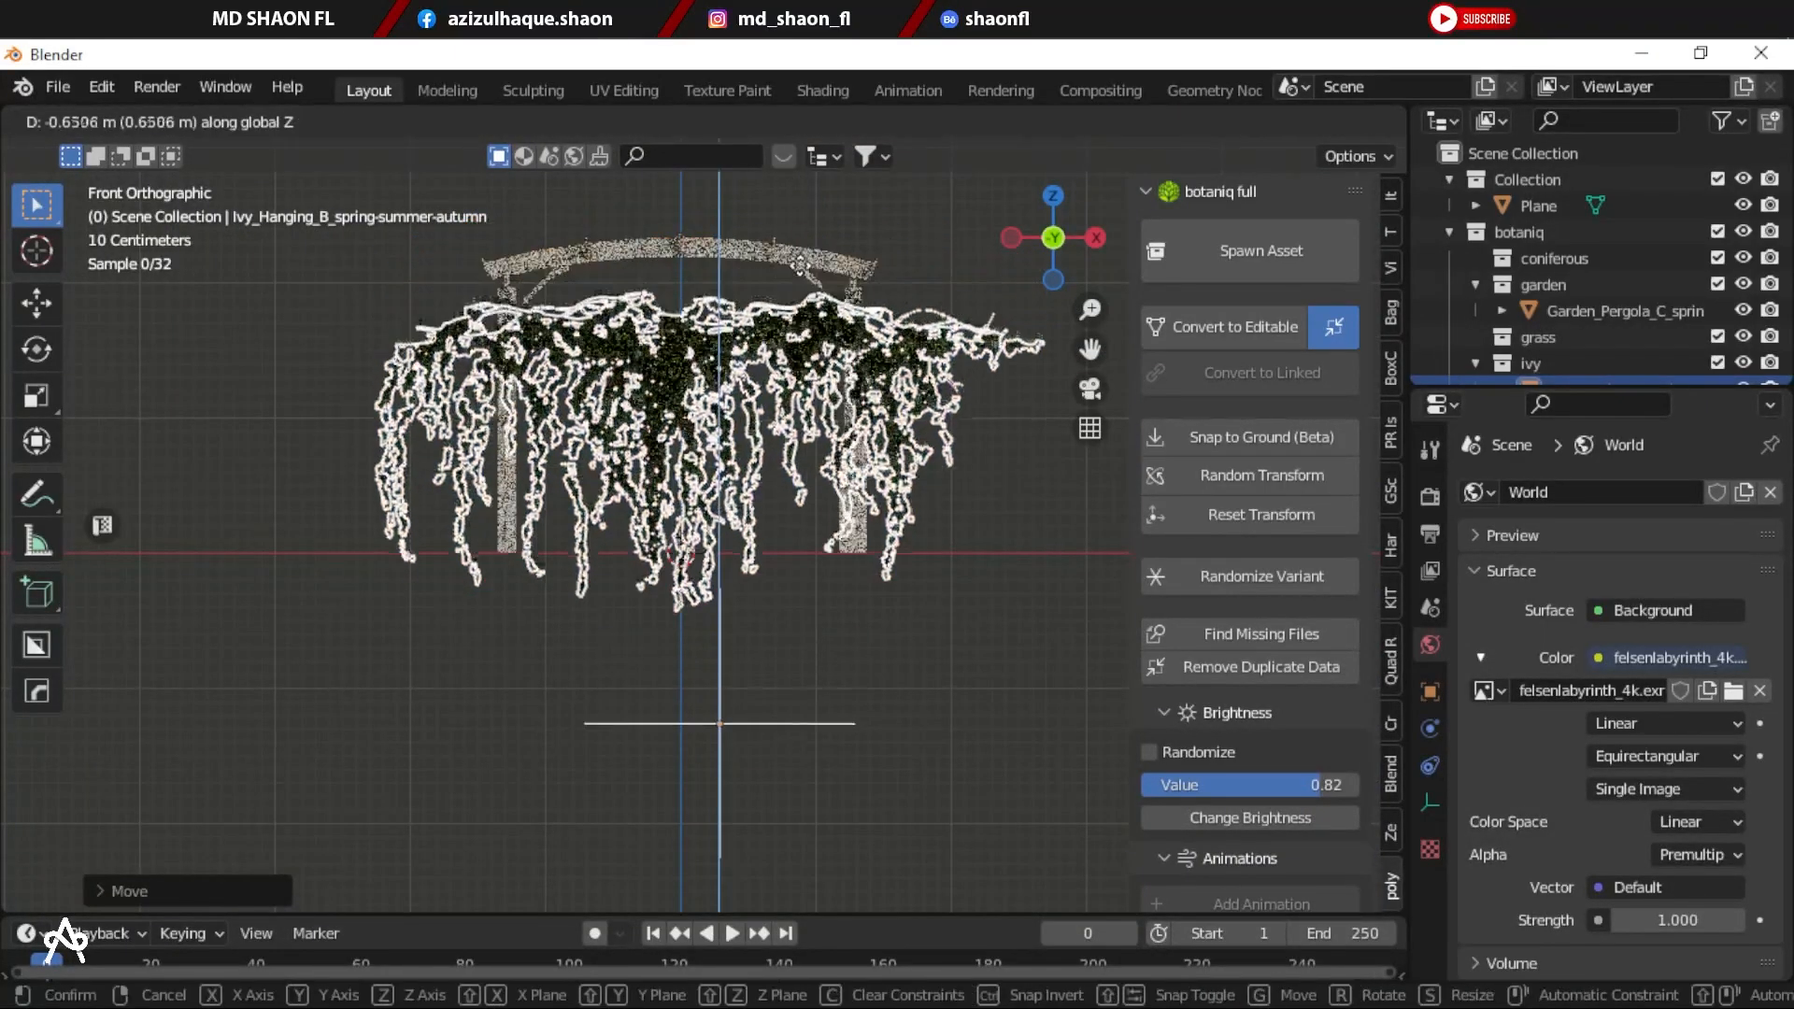
click(796, 217)
scroll(796, 224, up, 1)
shift+middle_drag(725, 402, 678, 572)
Step: Scale down the hanging ivy and reposition it vertically so it drapes from the top of the pergola's panelled side
key(s)
click(766, 678)
key(g)
key(z)
click(786, 534)
key(g)
key(z)
click(906, 528)
Step: Examine the ivy strands and leaves hanging from the pergola, both up close and from a distance
click(997, 523)
middle_drag(997, 523, 857, 546)
scroll(469, 450, up, 3)
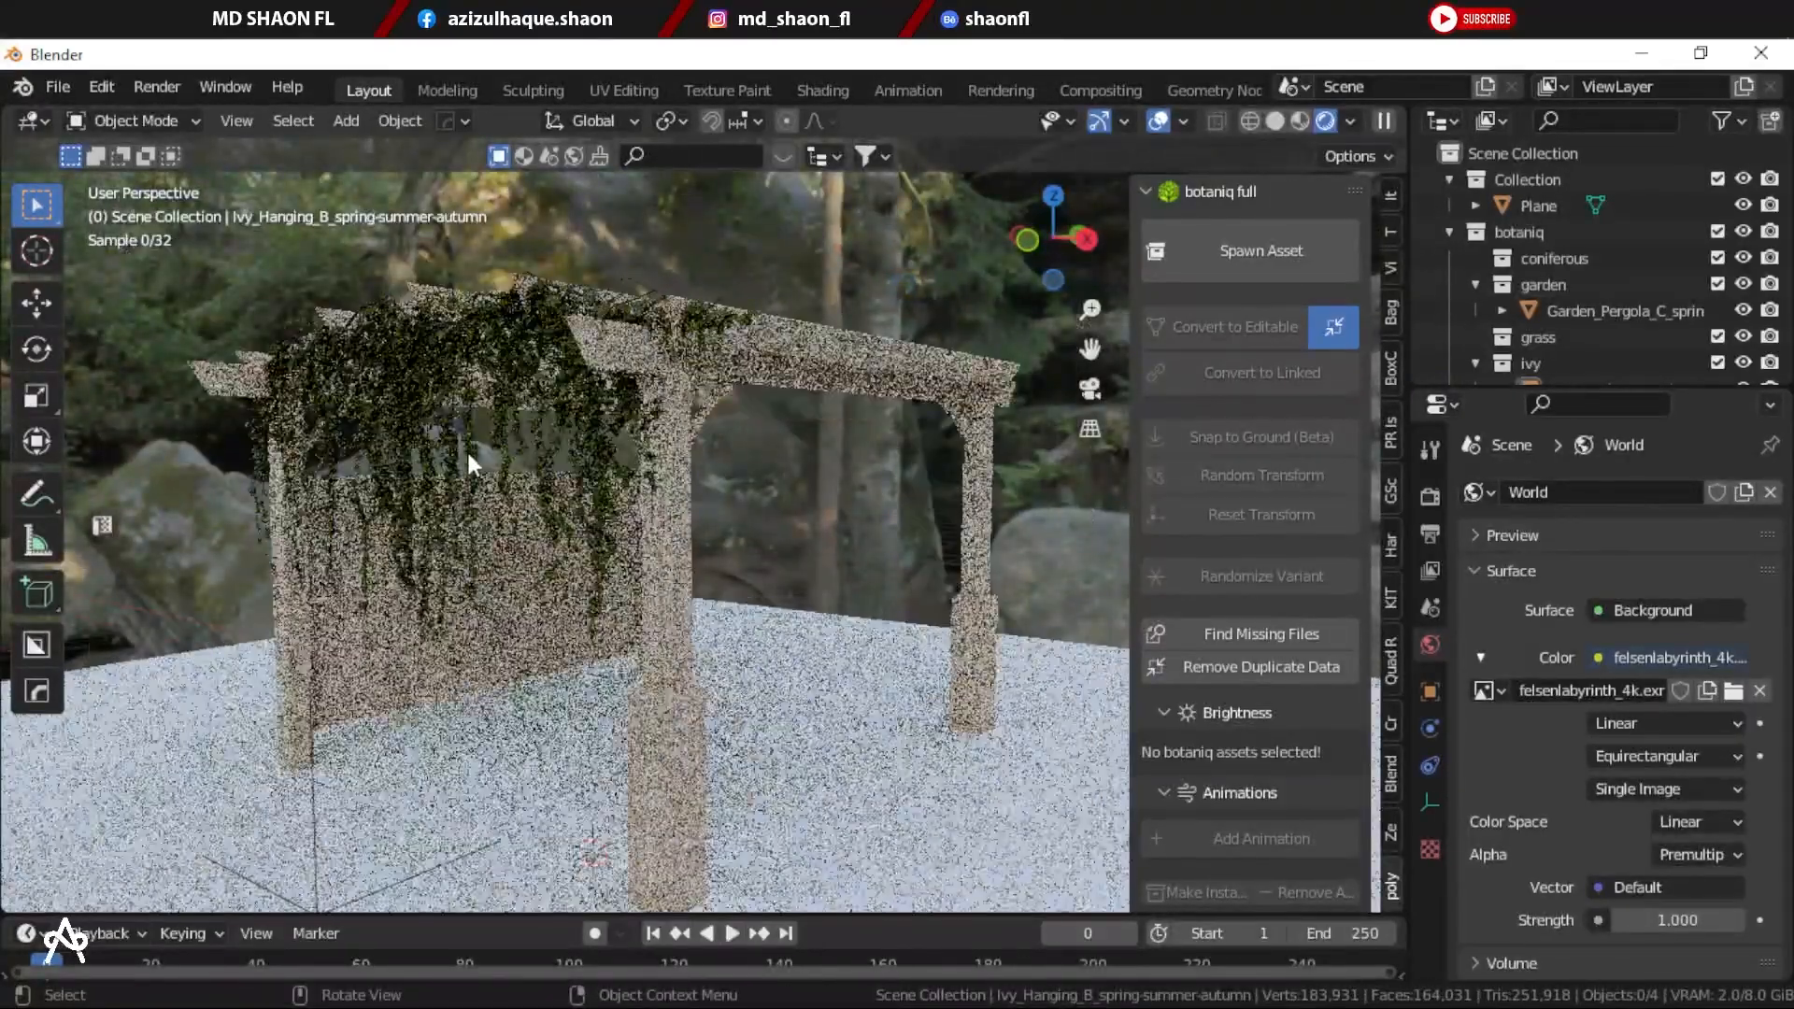
shift+middle_drag(538, 471, 707, 538)
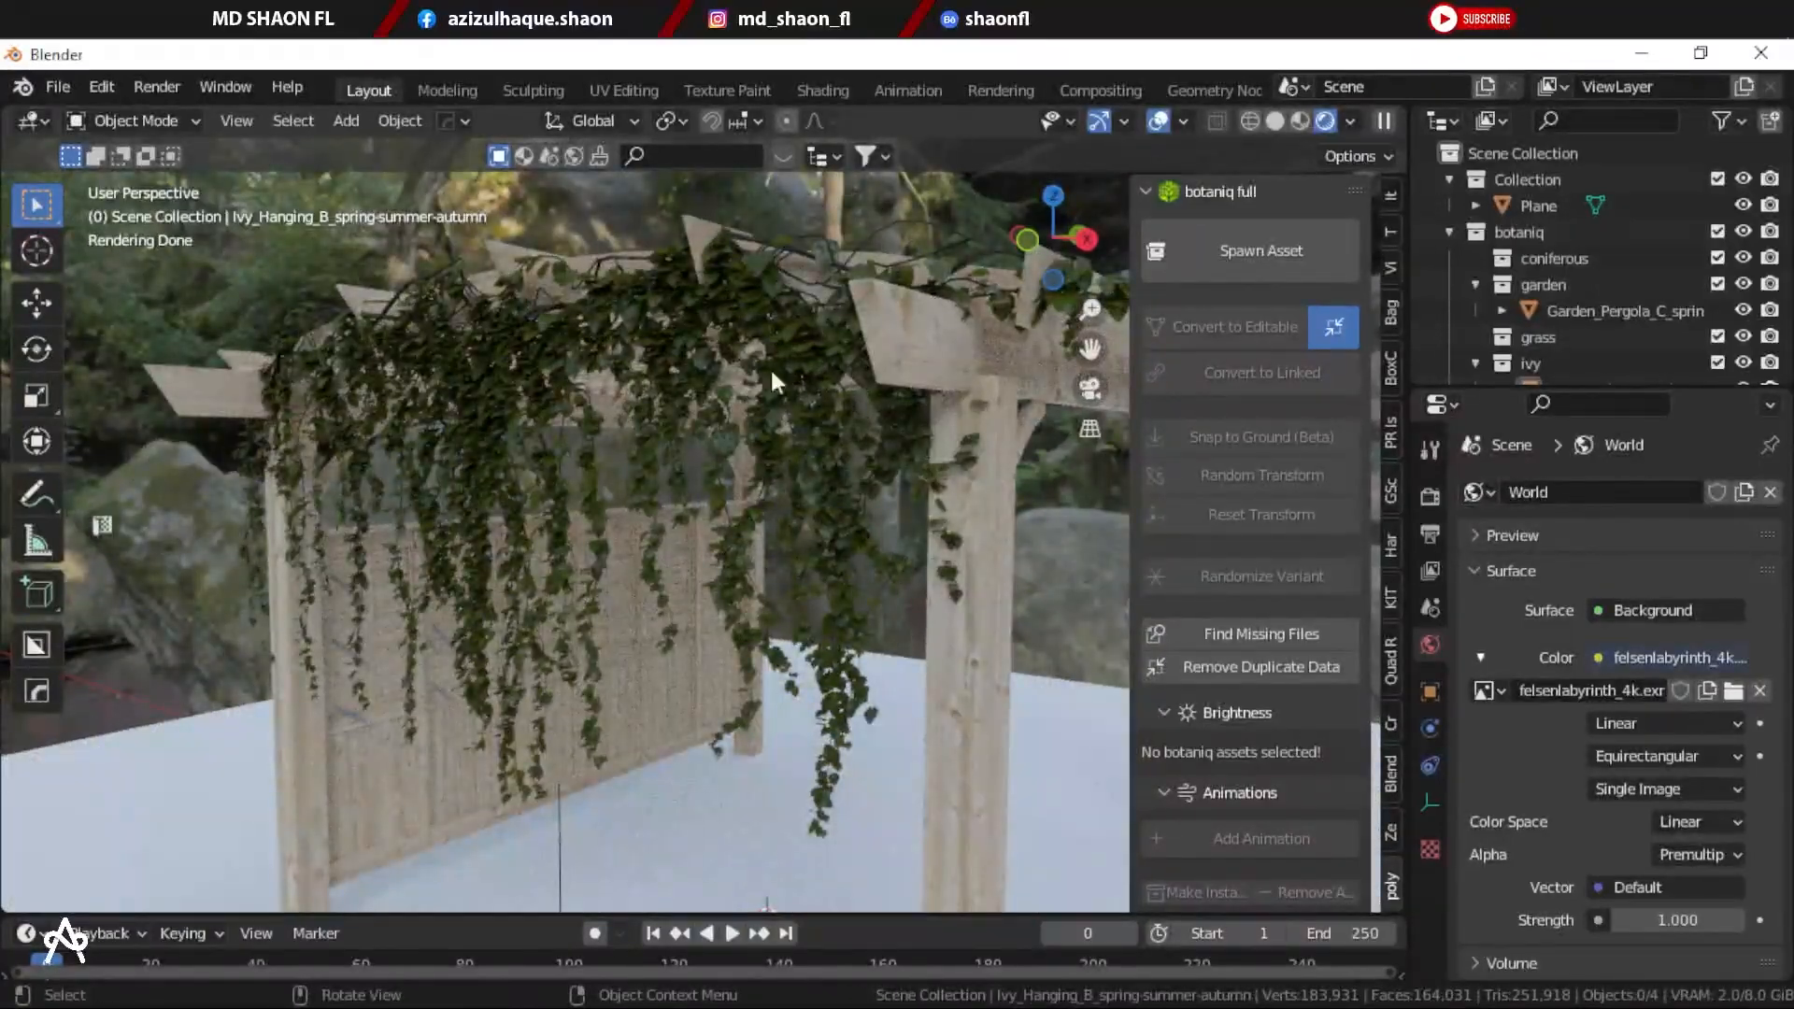
scroll(783, 503, up, 3)
scroll(928, 432, up, 2)
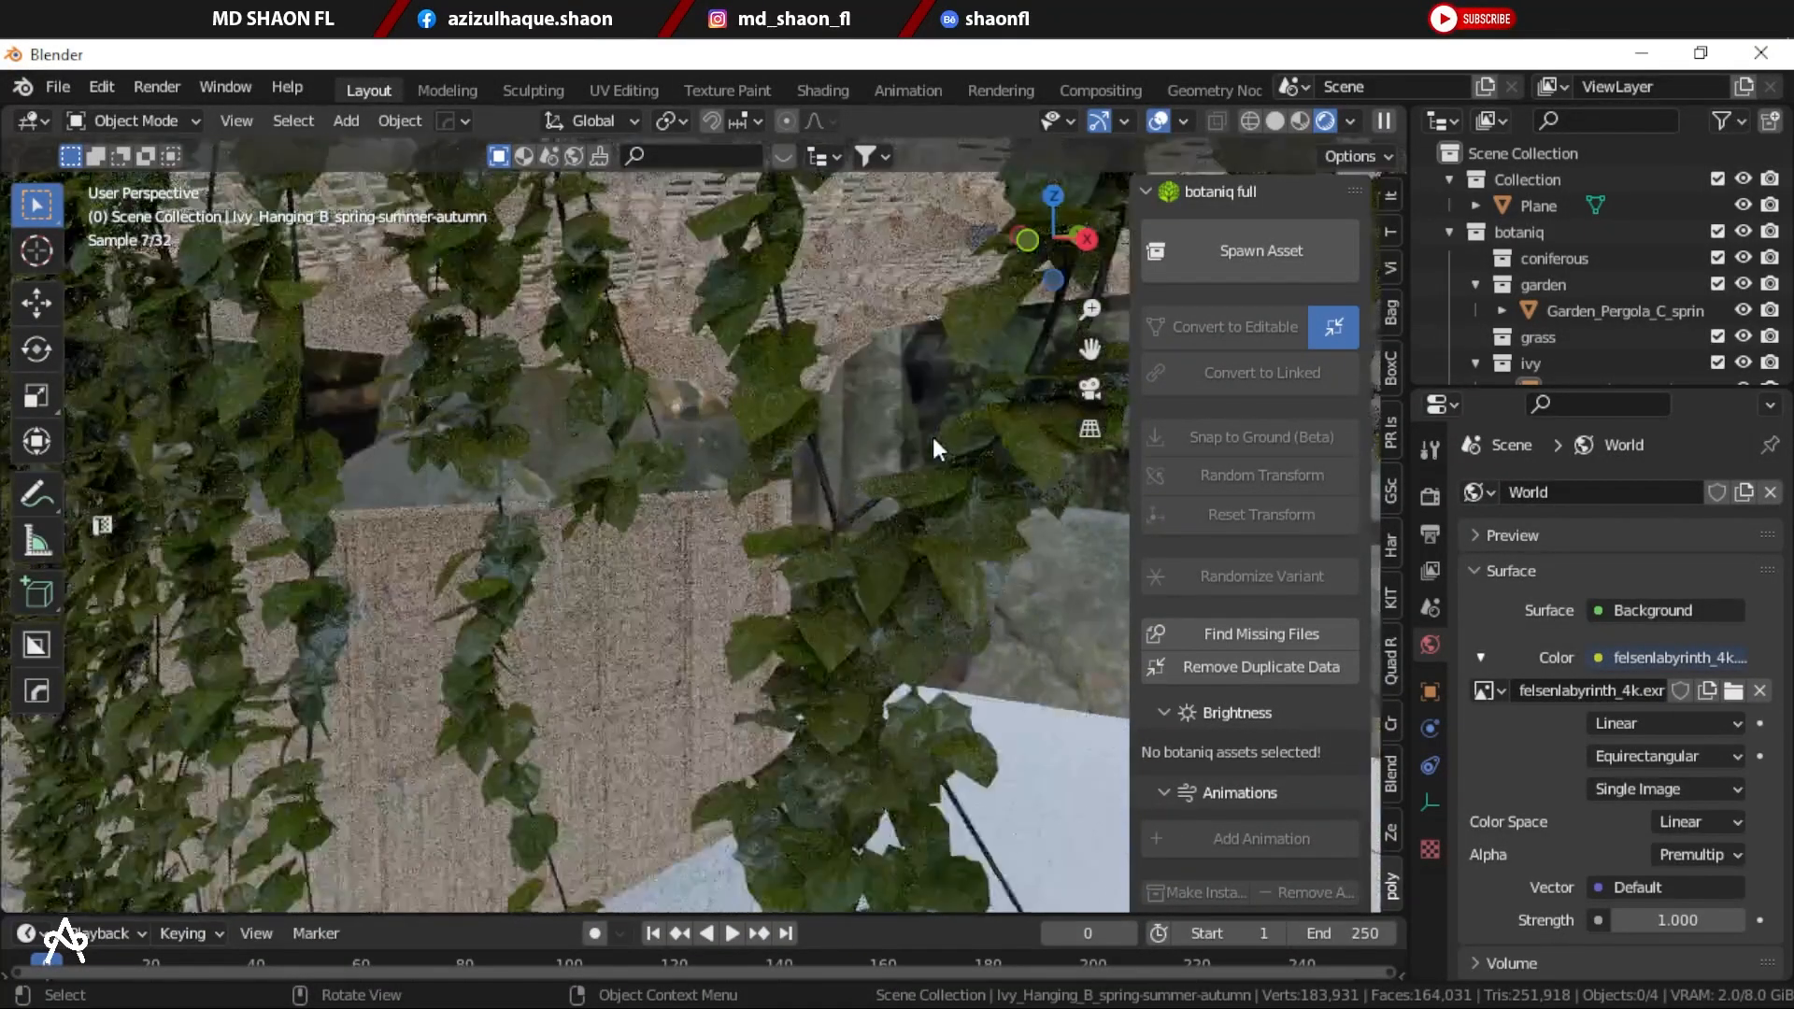
scroll(883, 525, down, 5)
scroll(1028, 486, up, 2)
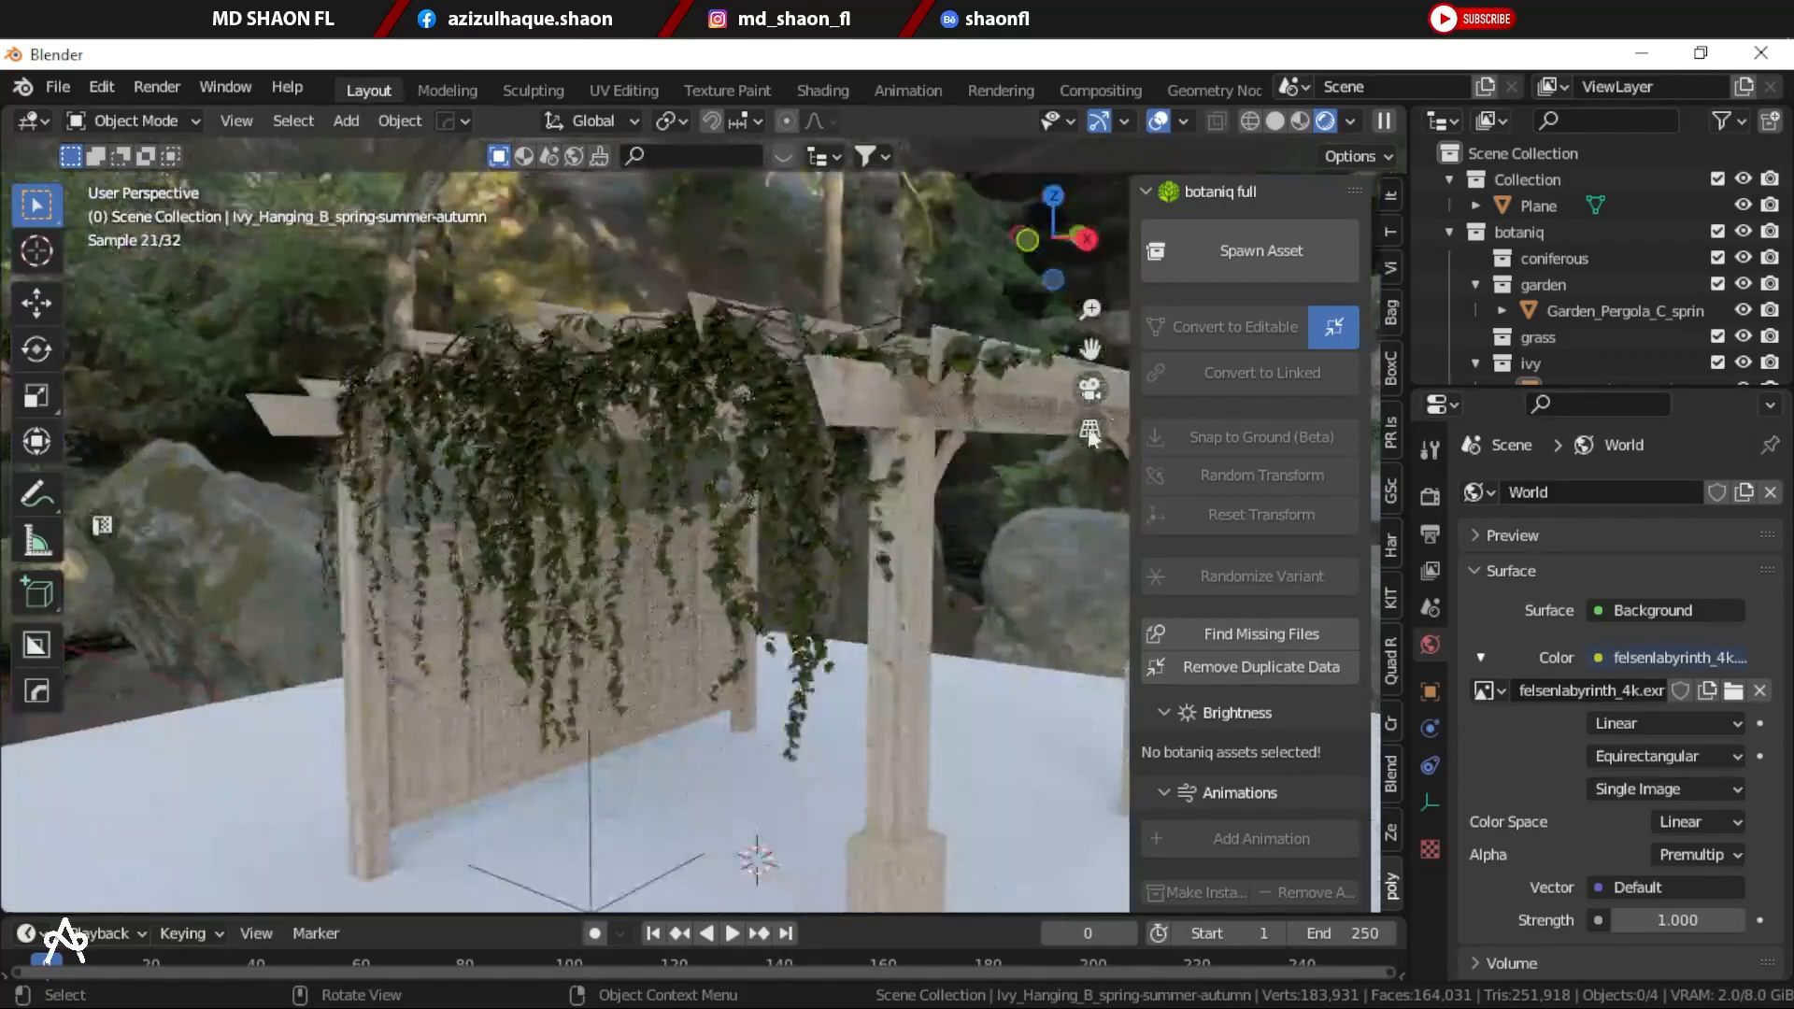
Step: Browse the available assets of the misc and pots categories in the Spawn Asset dialog
click(1260, 255)
click(1234, 450)
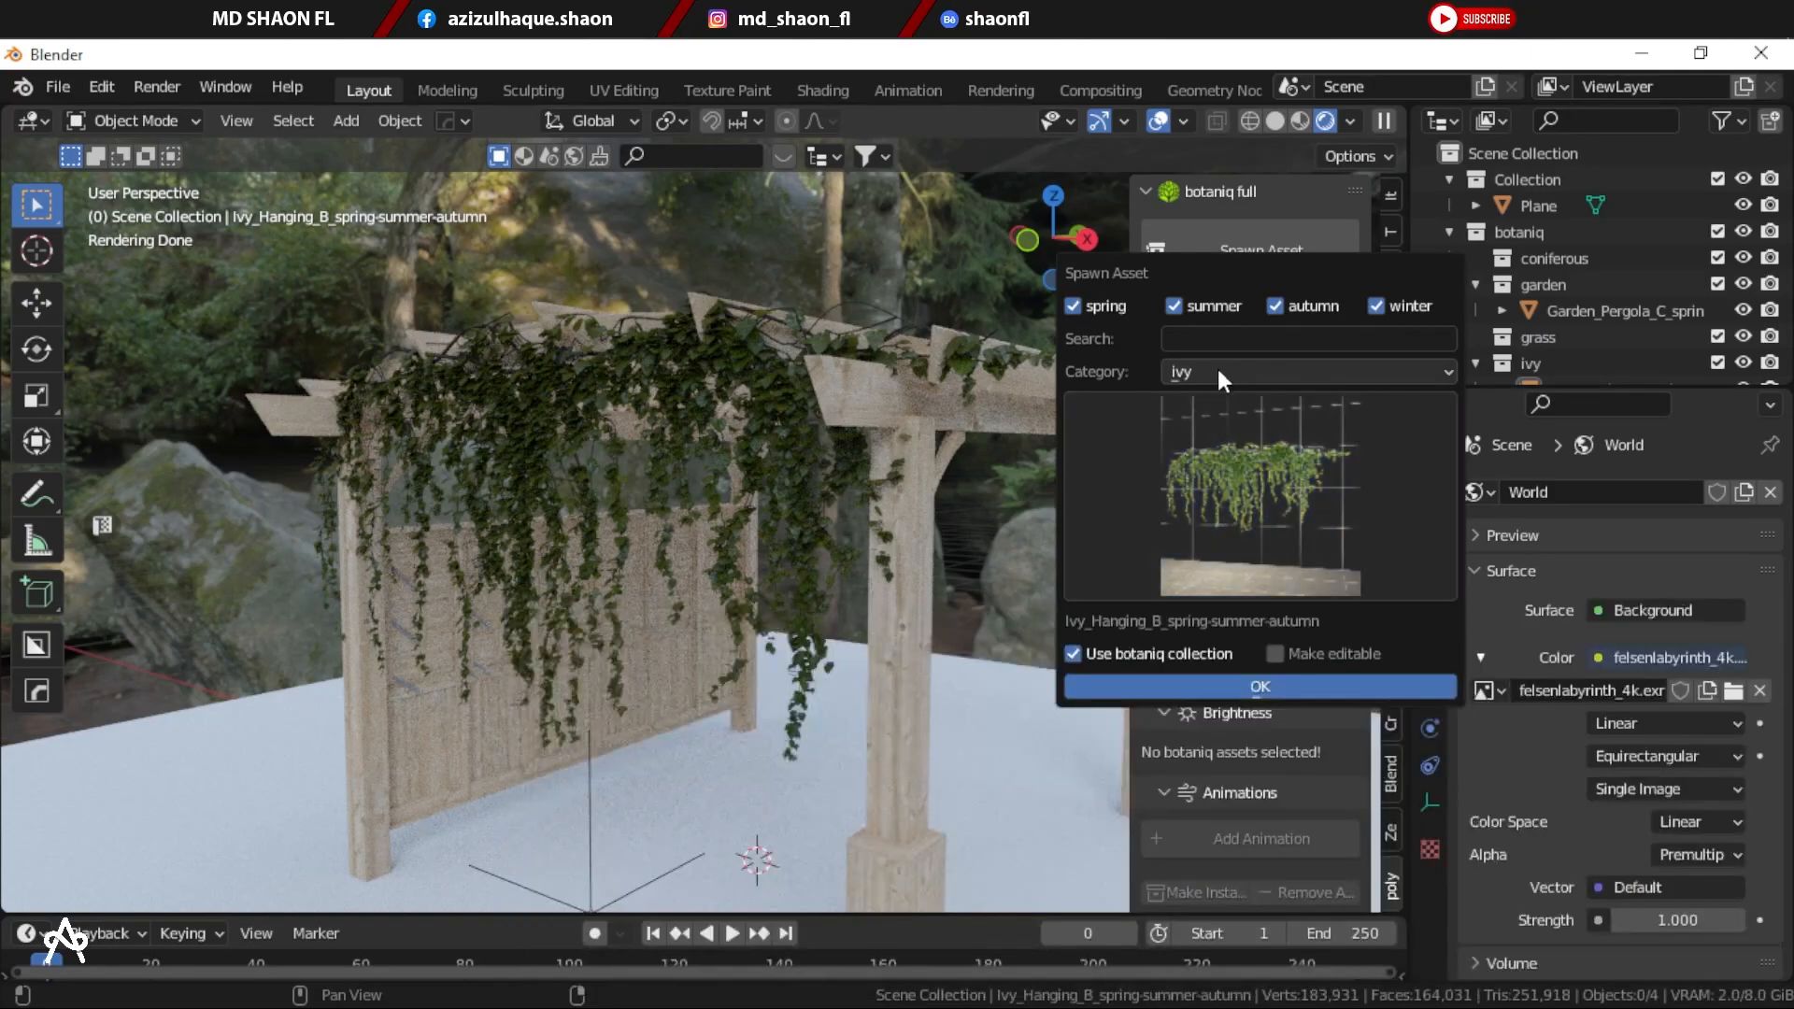
click(1218, 368)
click(1208, 572)
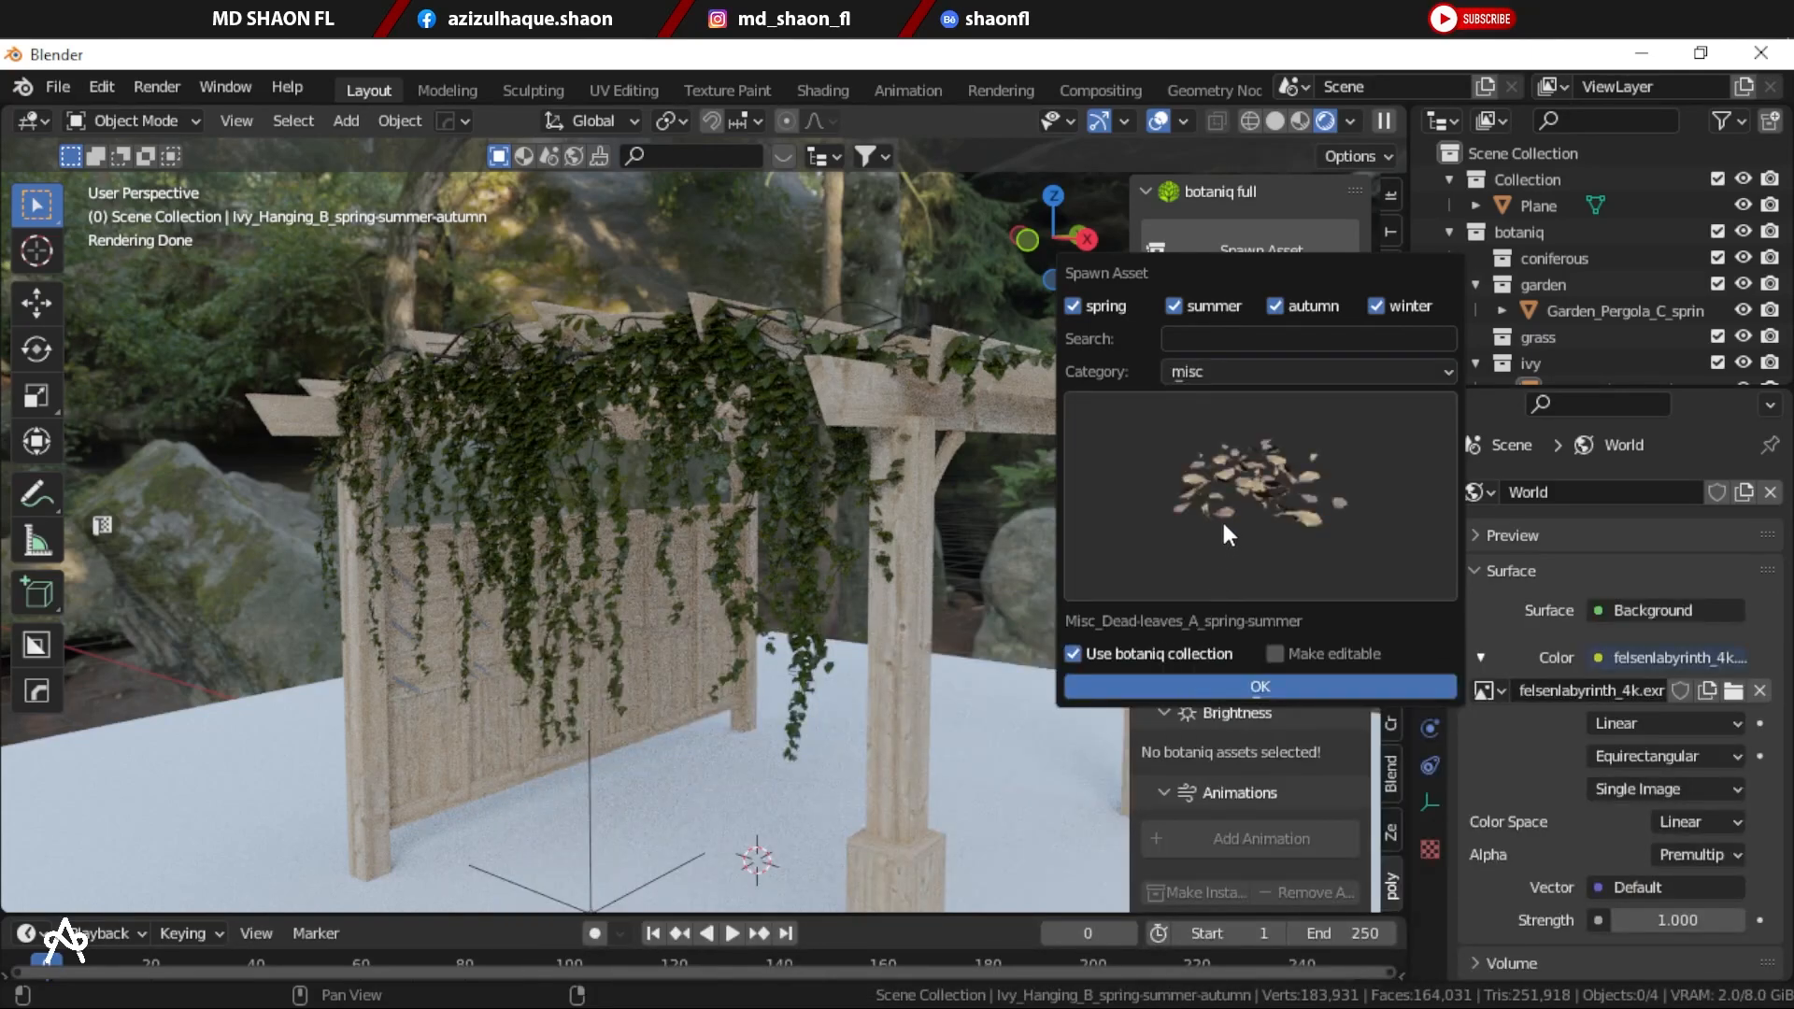
click(1224, 525)
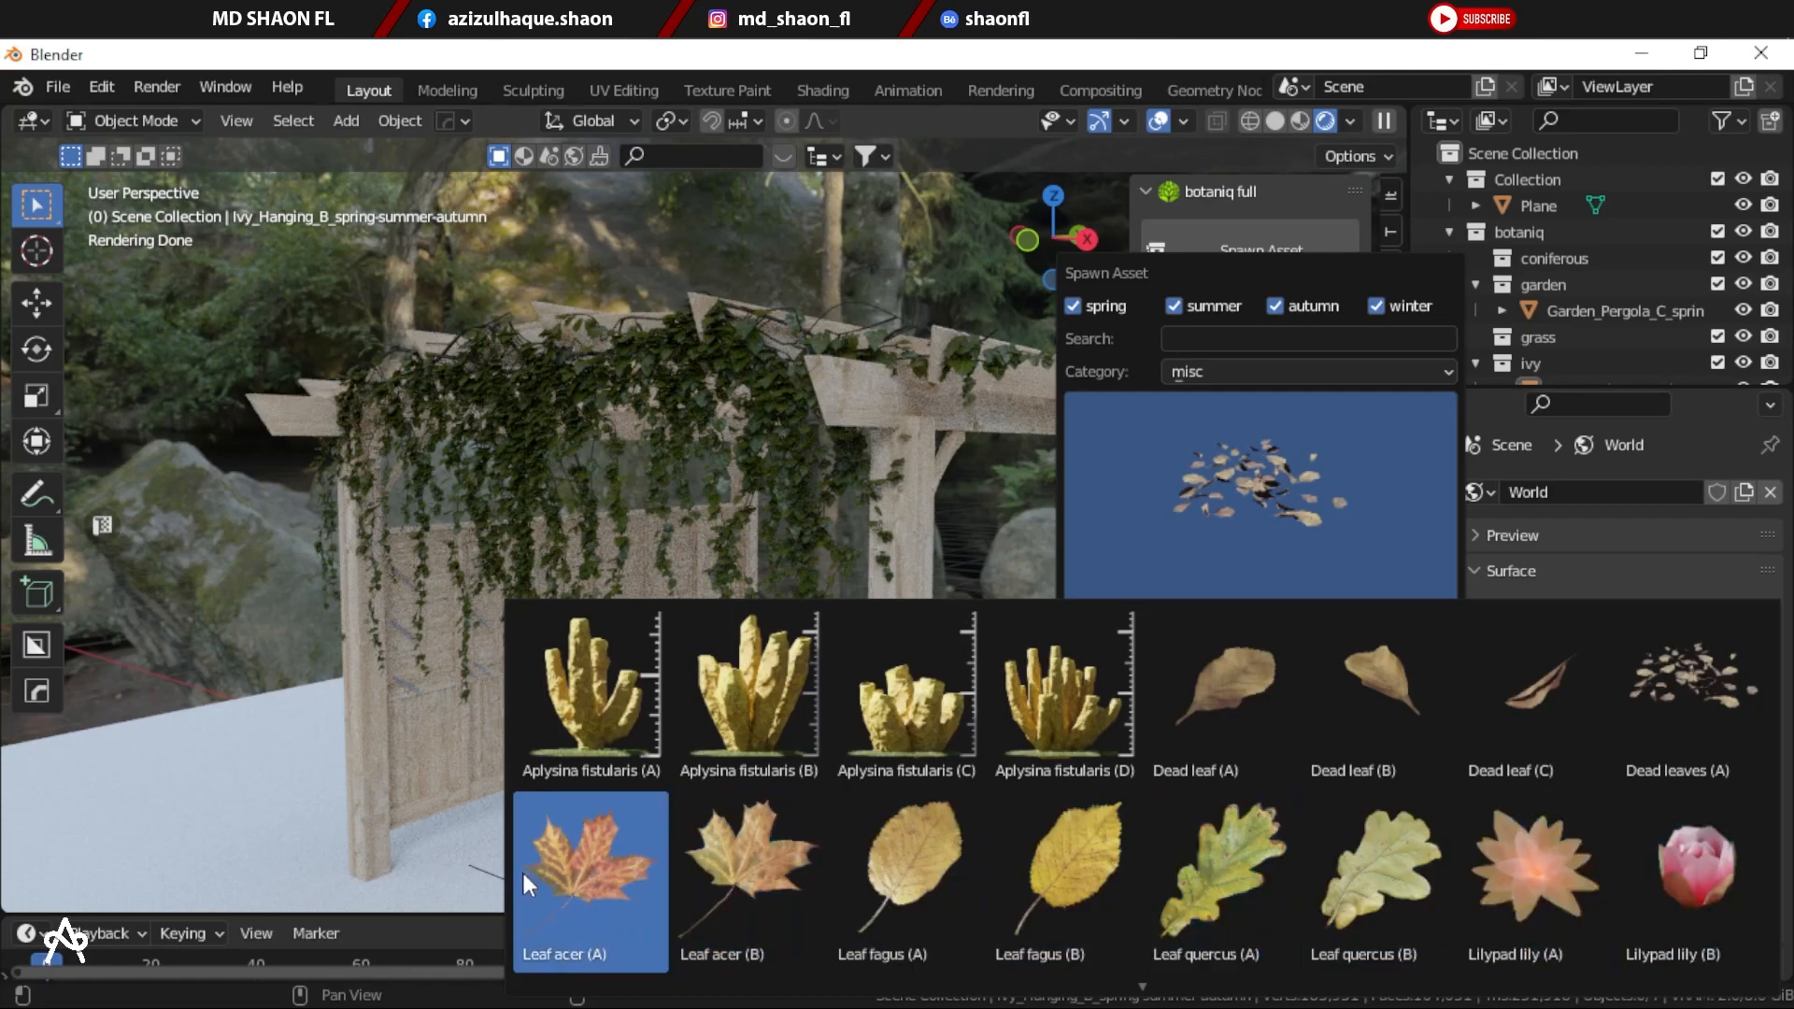
scroll(1416, 861, down, 2)
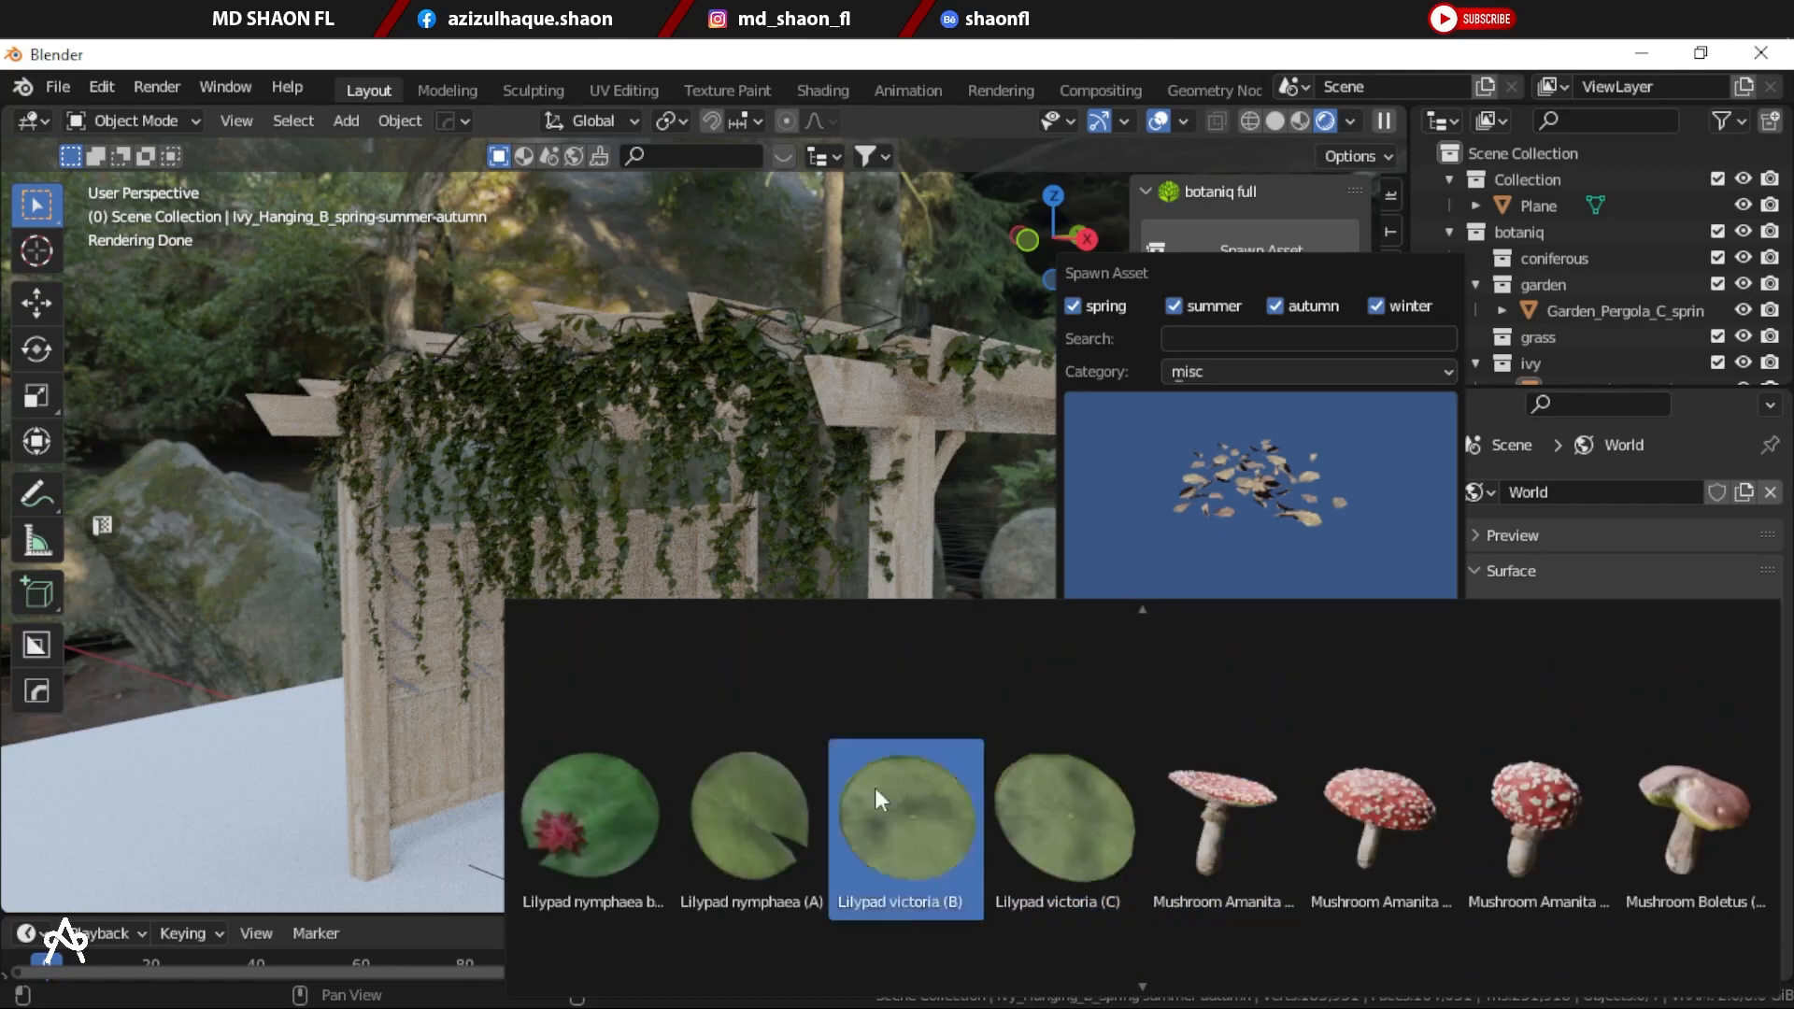
click(1247, 372)
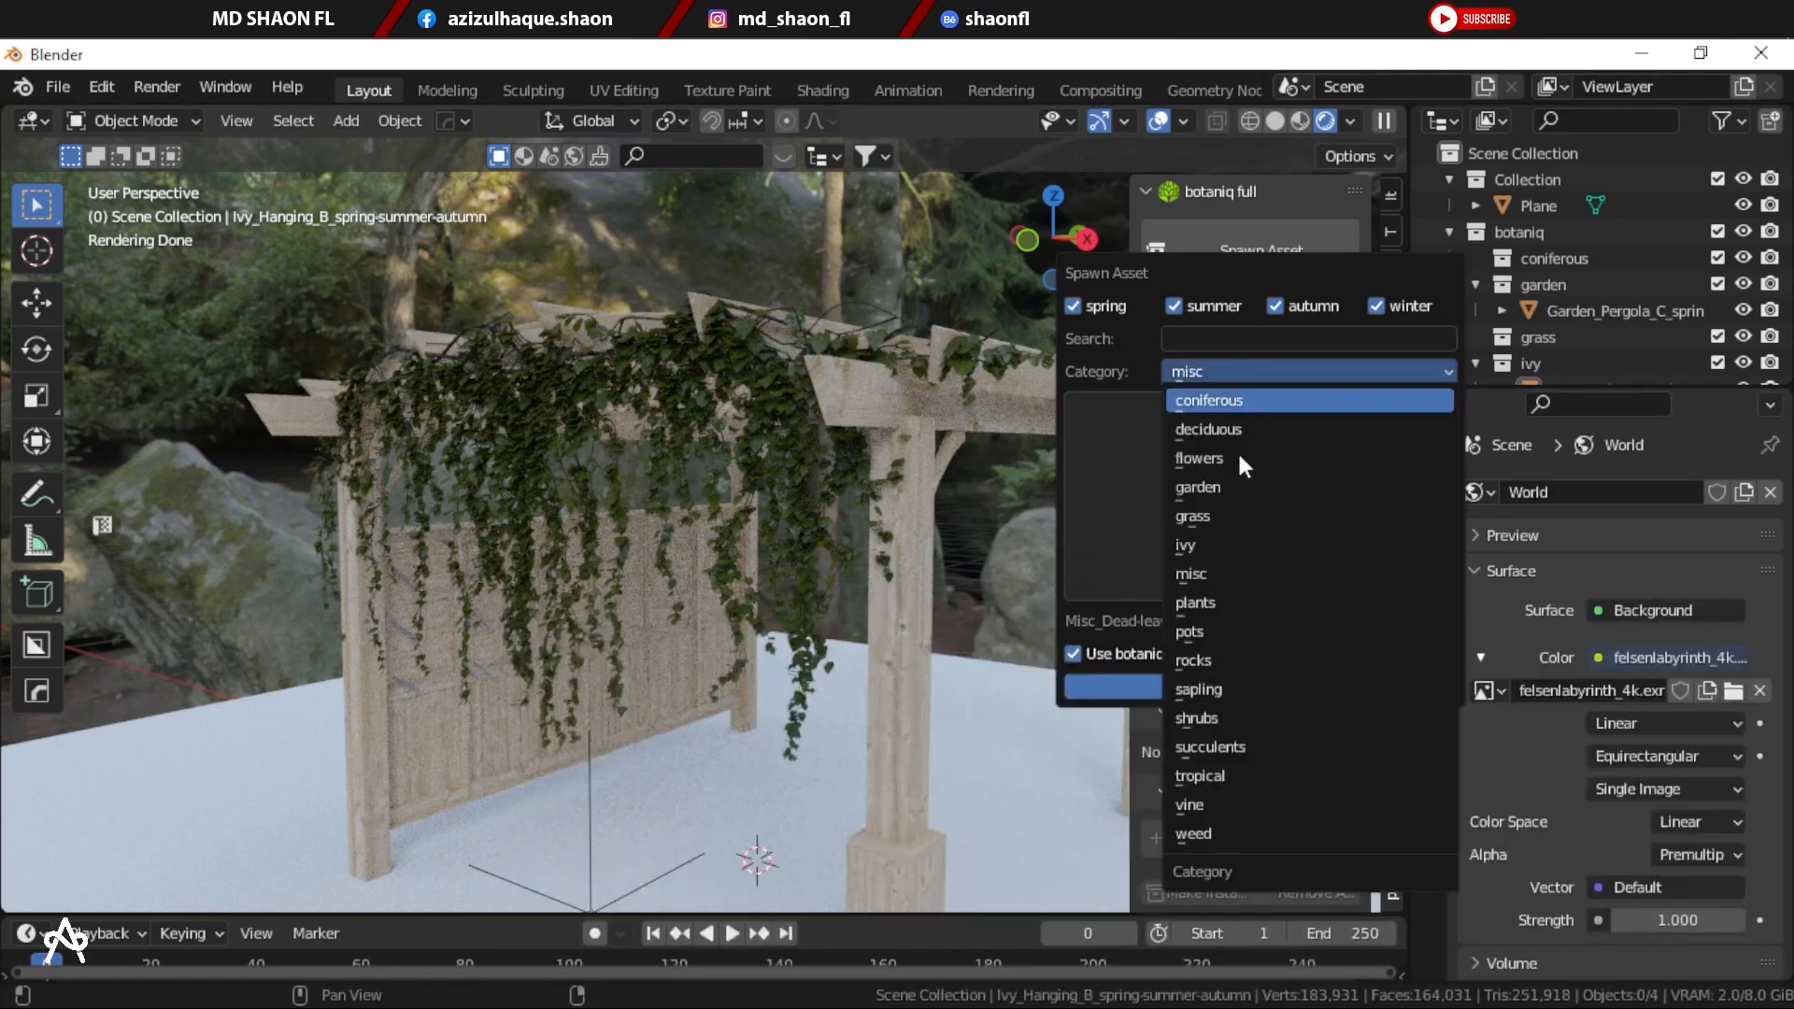
click(1203, 630)
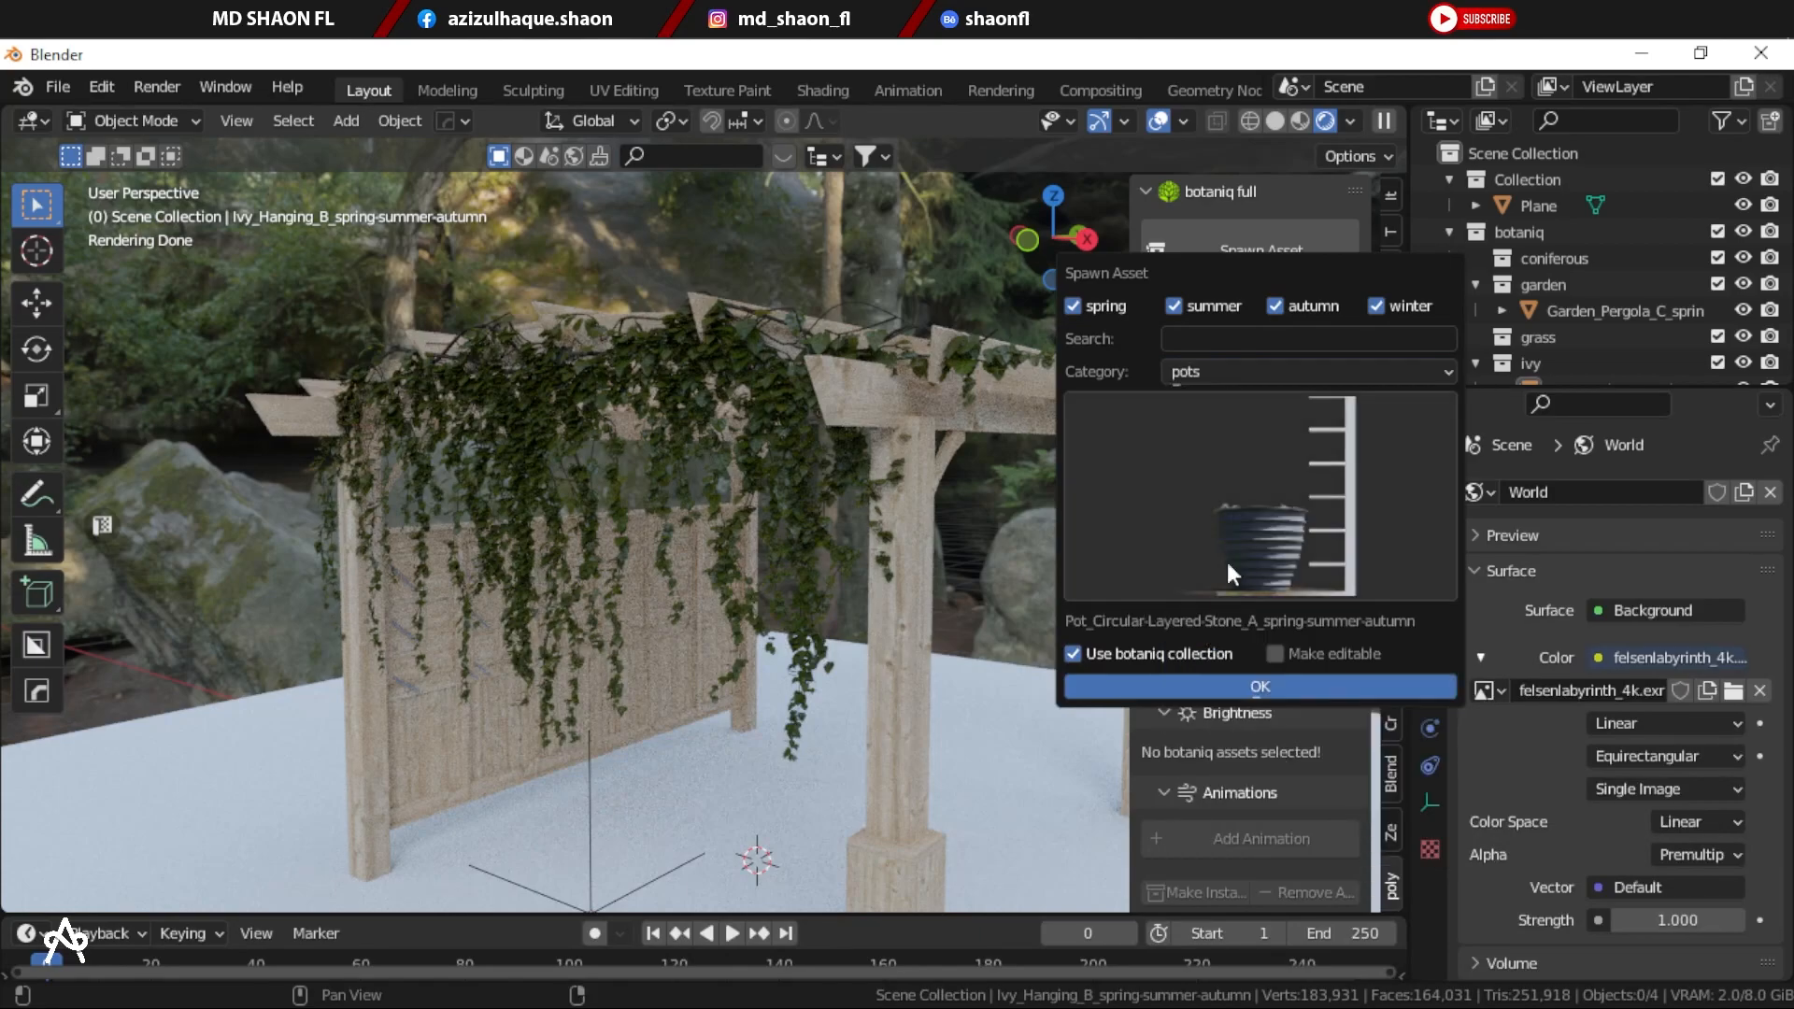
click(1220, 575)
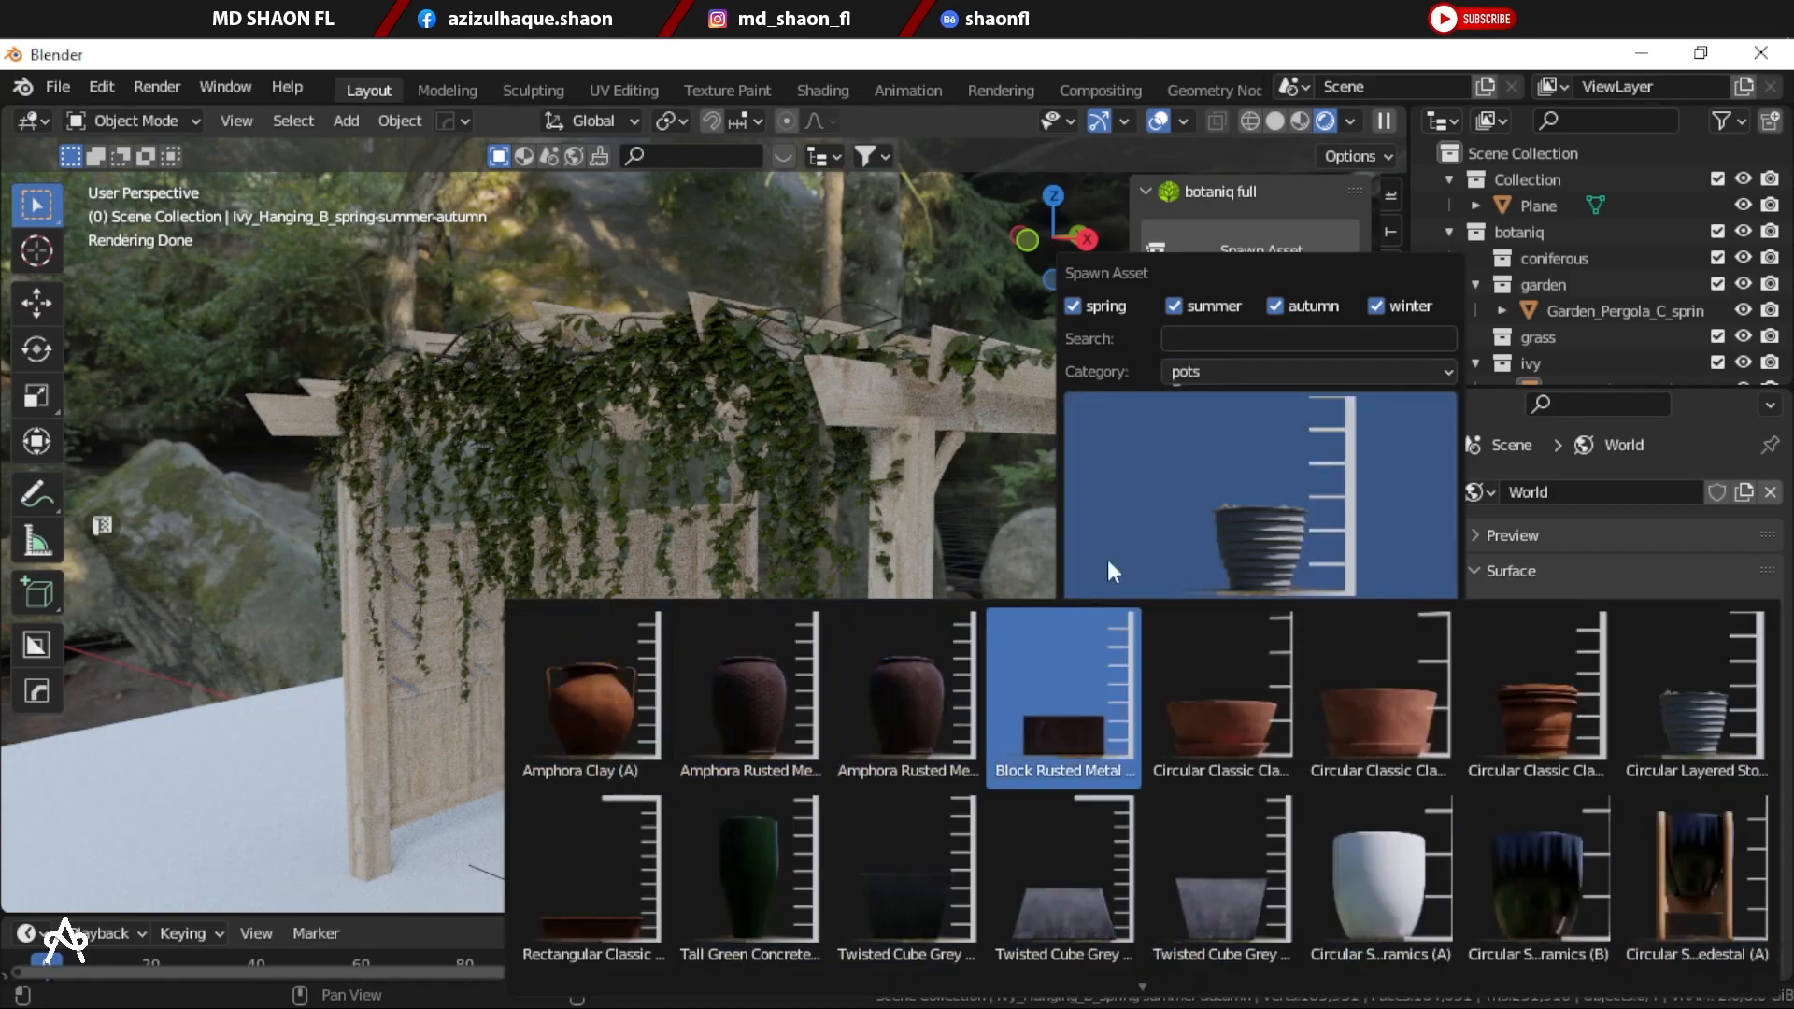
Step: Spawn the Plant_Monstera_A_spring-summer-autumn asset from the plants category
click(1237, 374)
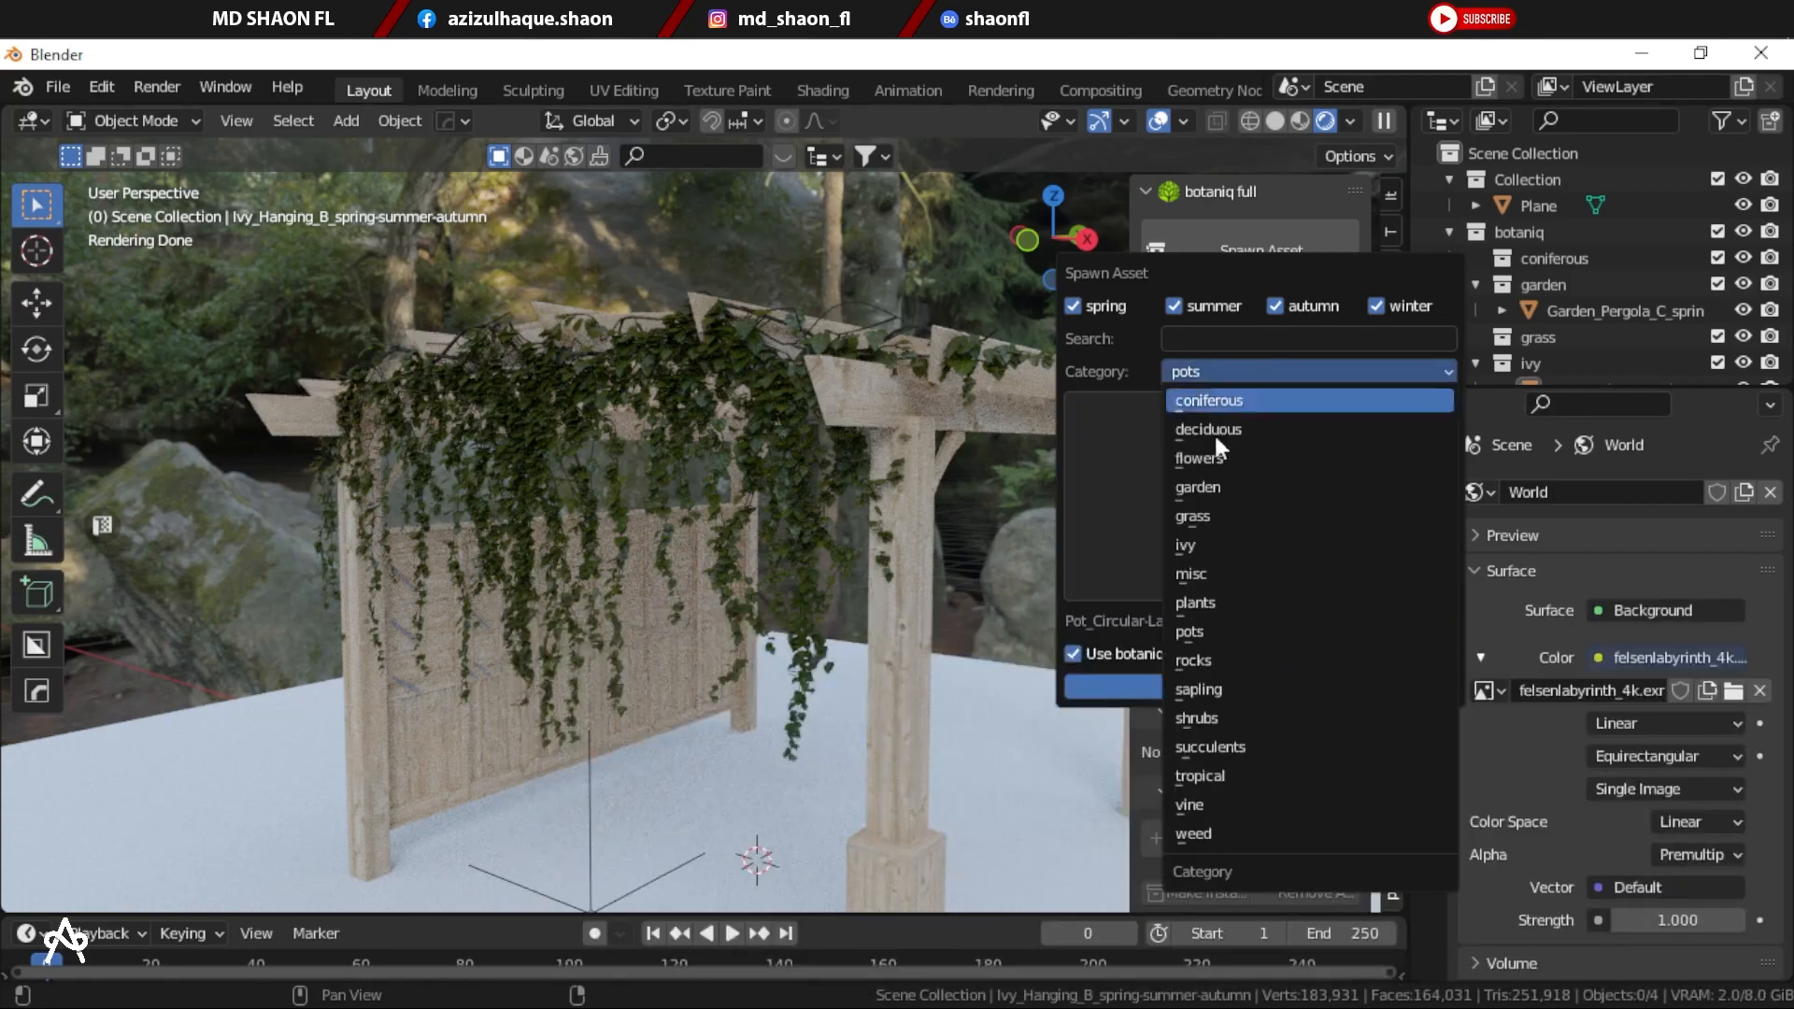
click(1198, 602)
click(1224, 532)
scroll(1349, 924, down, 5)
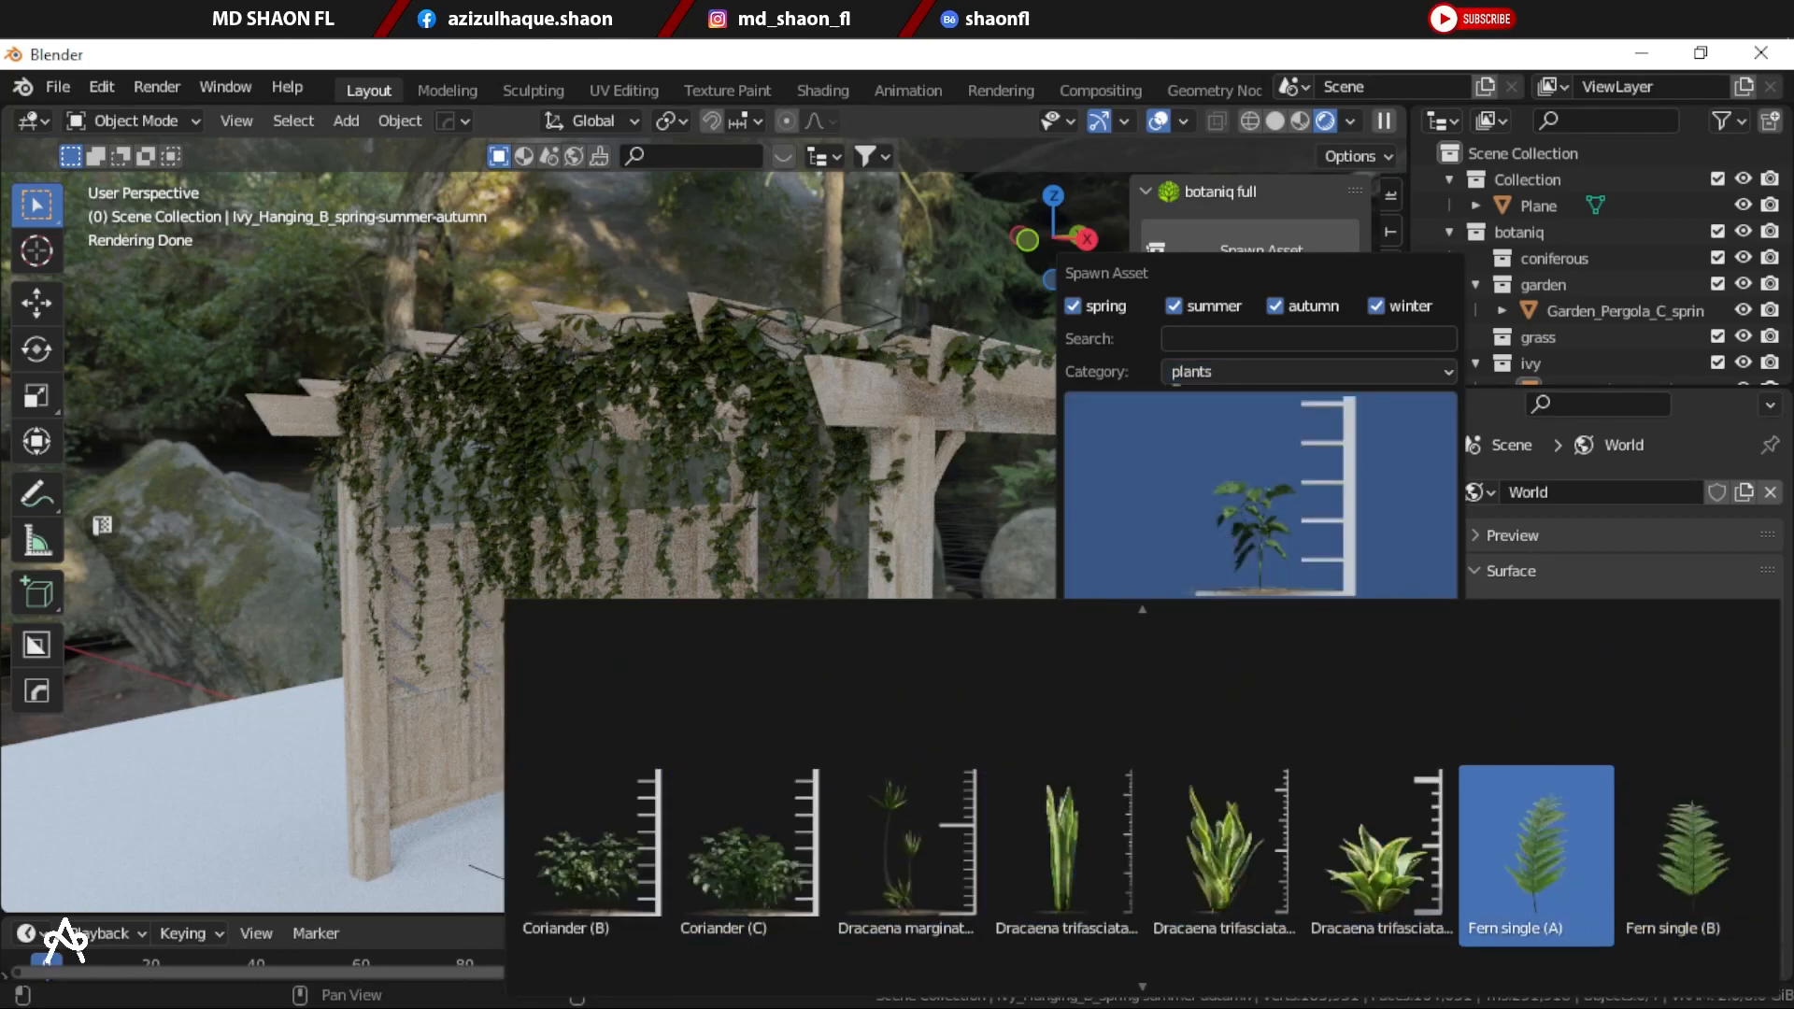
scroll(1191, 967, down, 2)
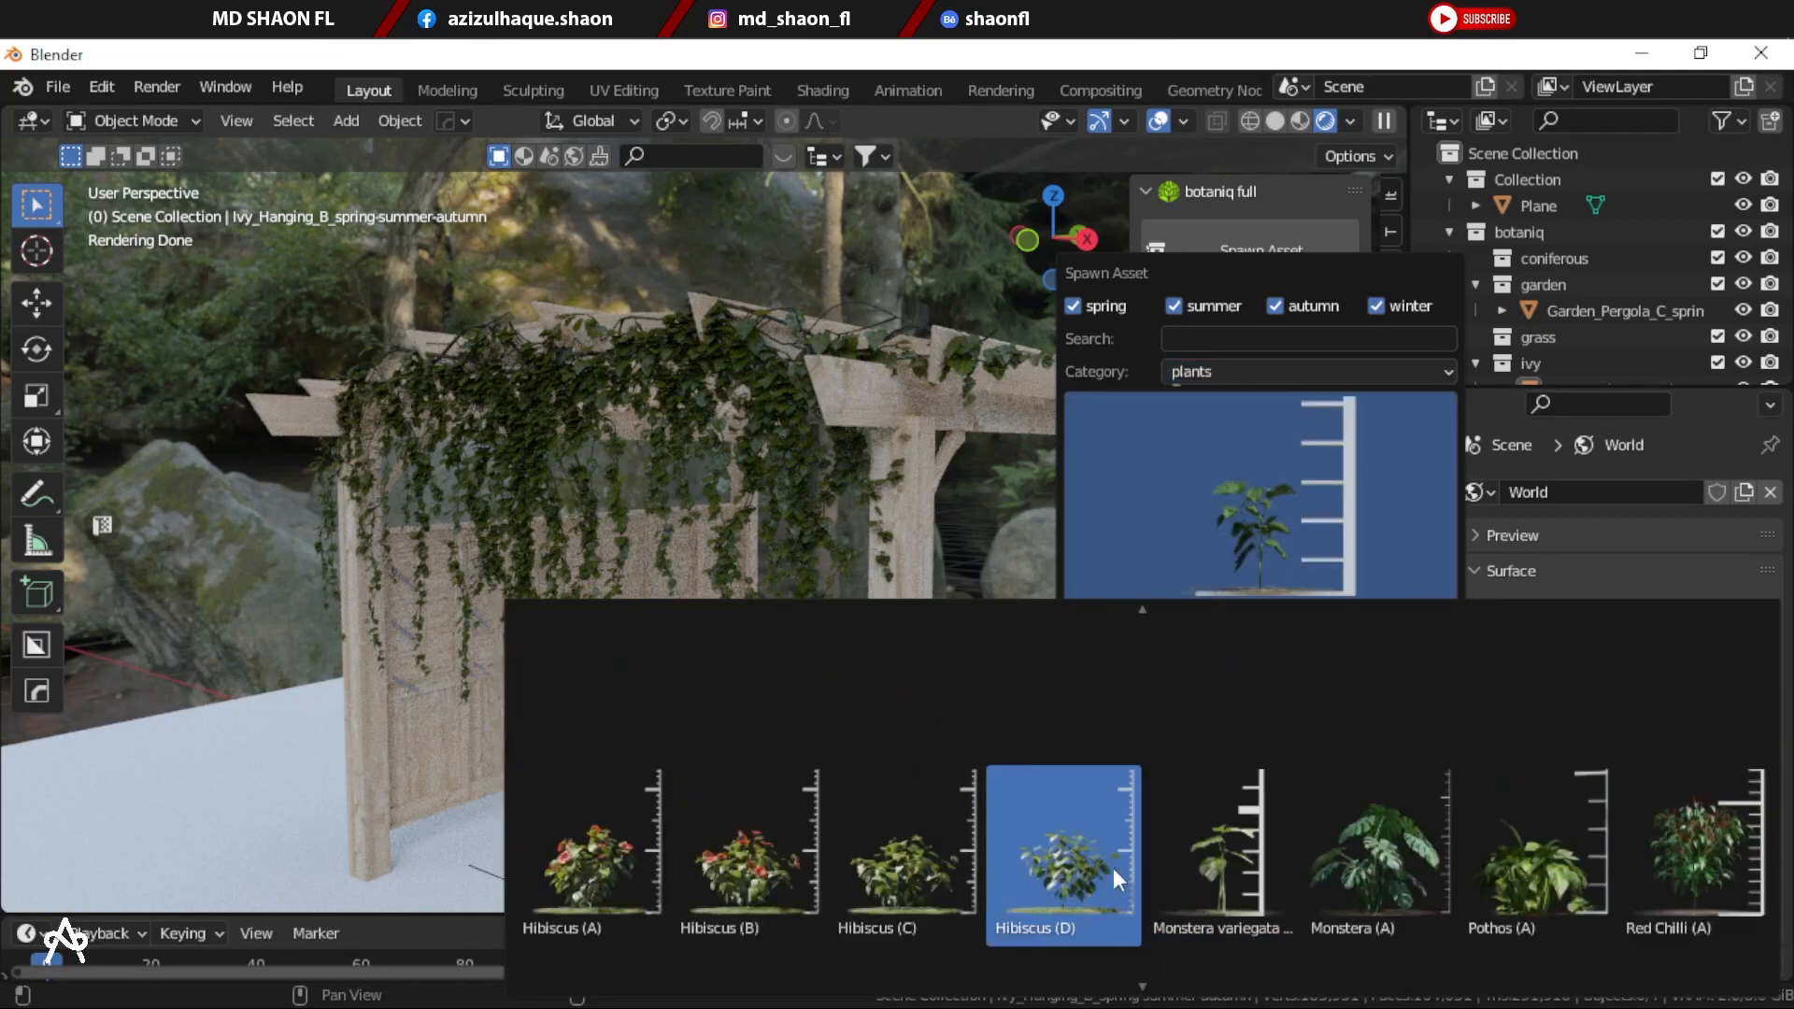
scroll(1149, 972, down, 2)
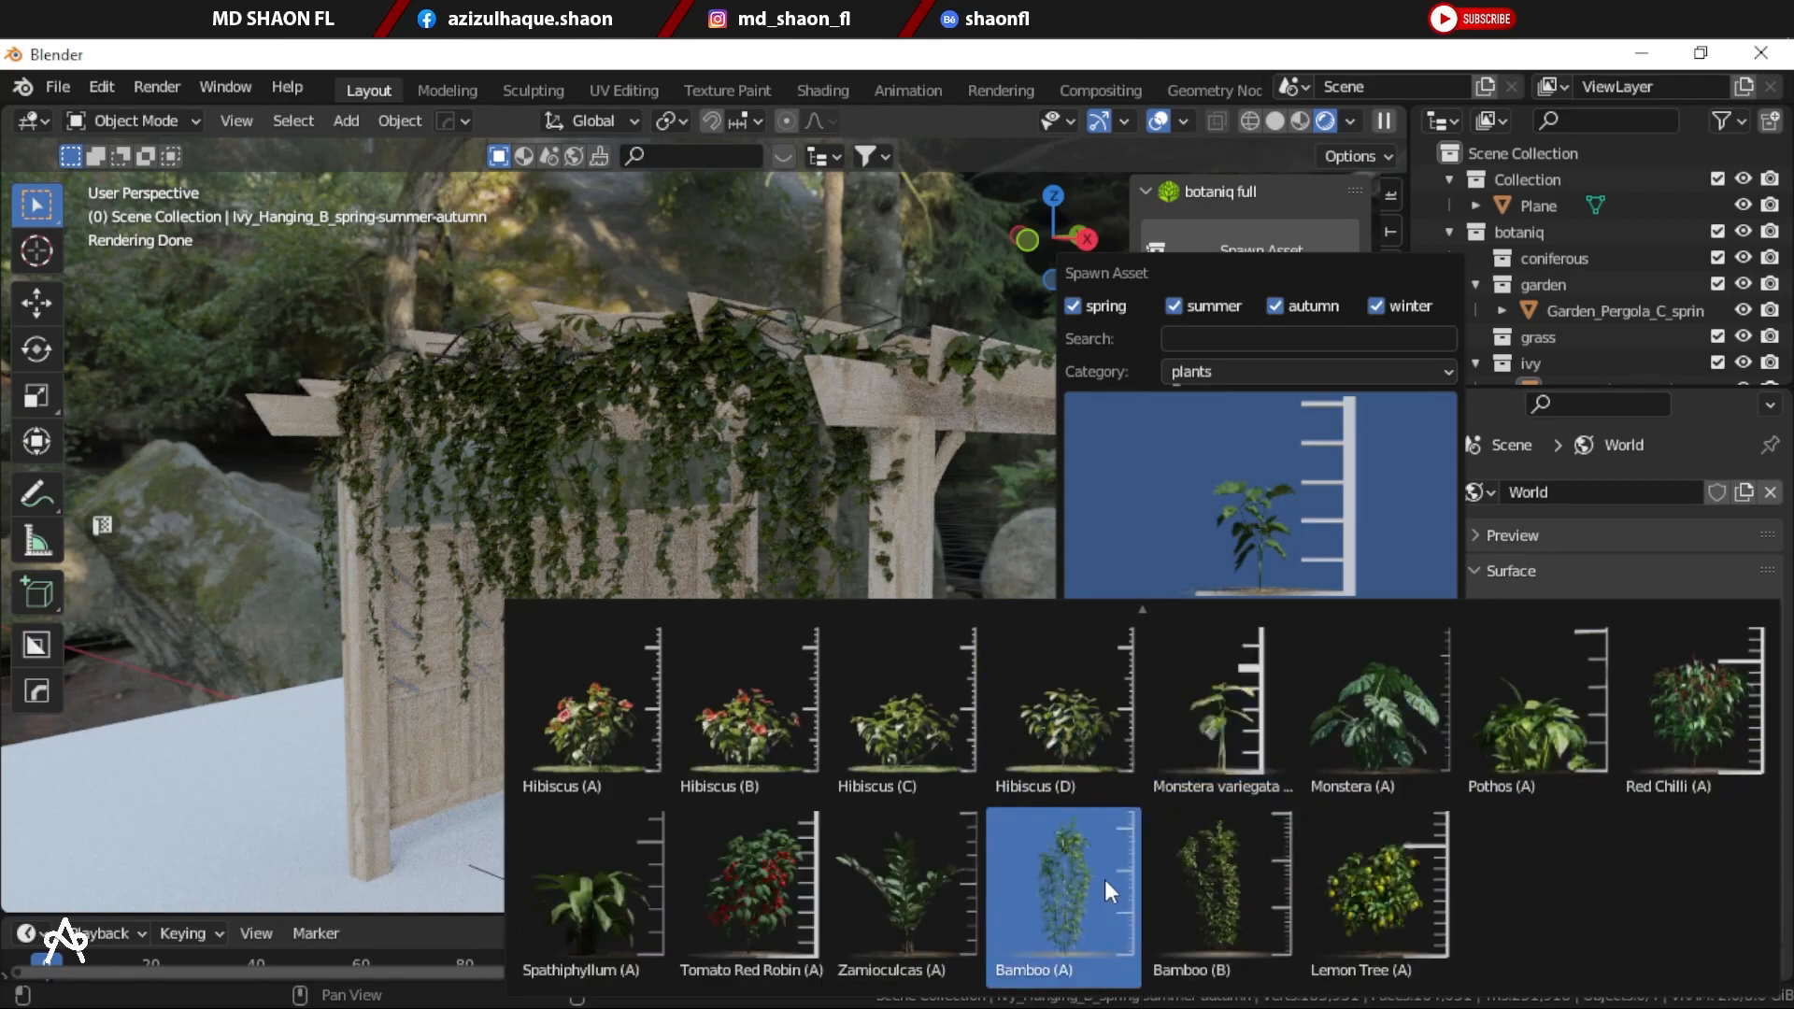
click(1360, 728)
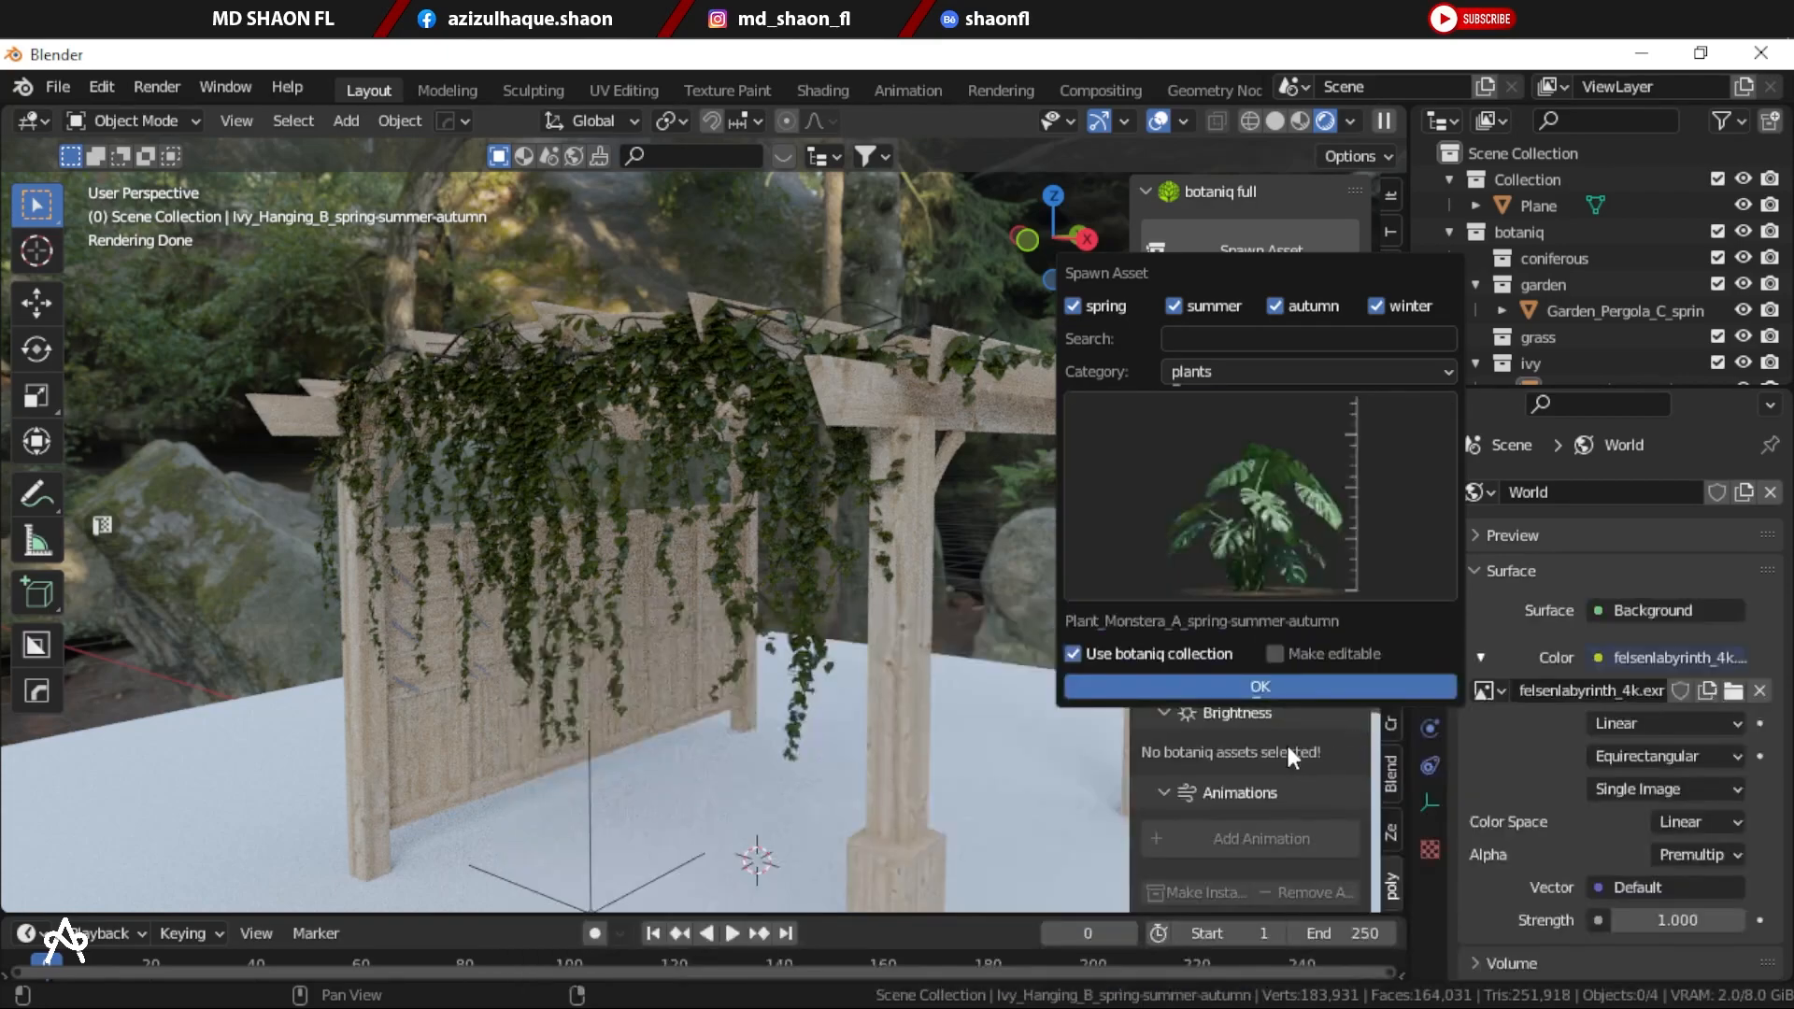
click(1231, 688)
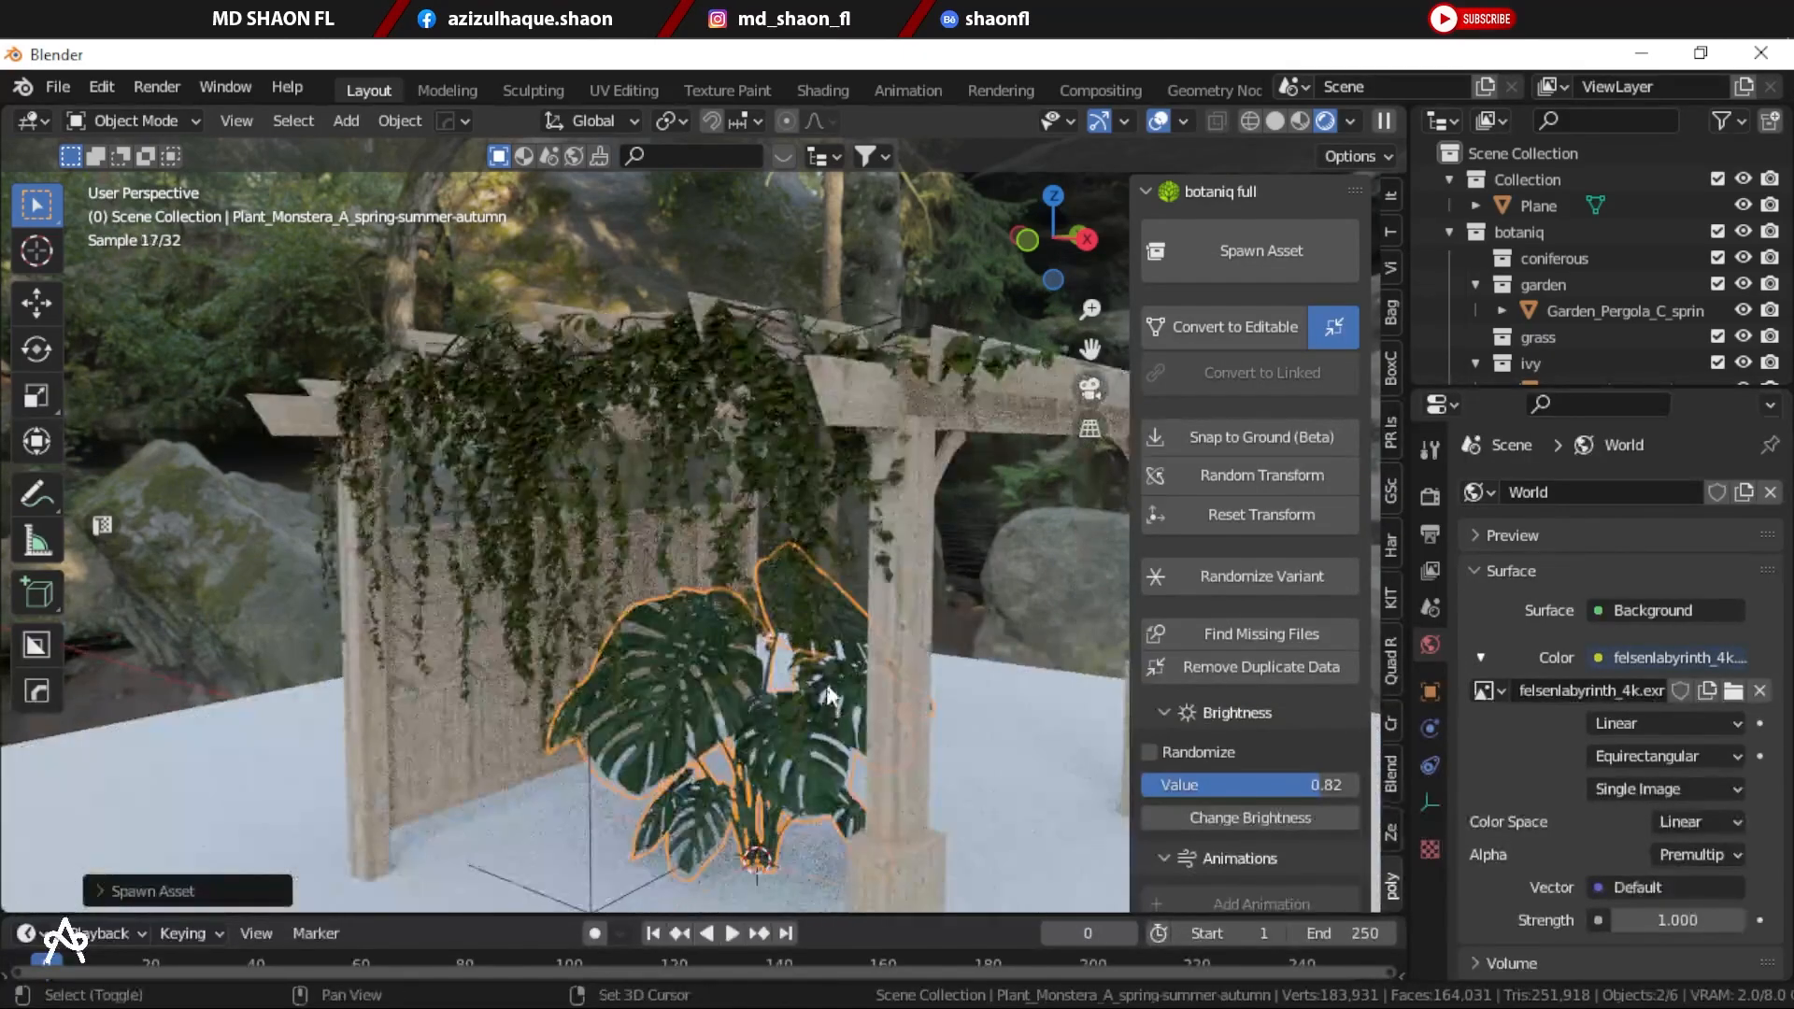
Step: Examine the Monstera plant's leaves and stems up close and from different angles
shift+middle_drag(826, 691, 738, 521)
scroll(740, 551, up, 4)
click(946, 349)
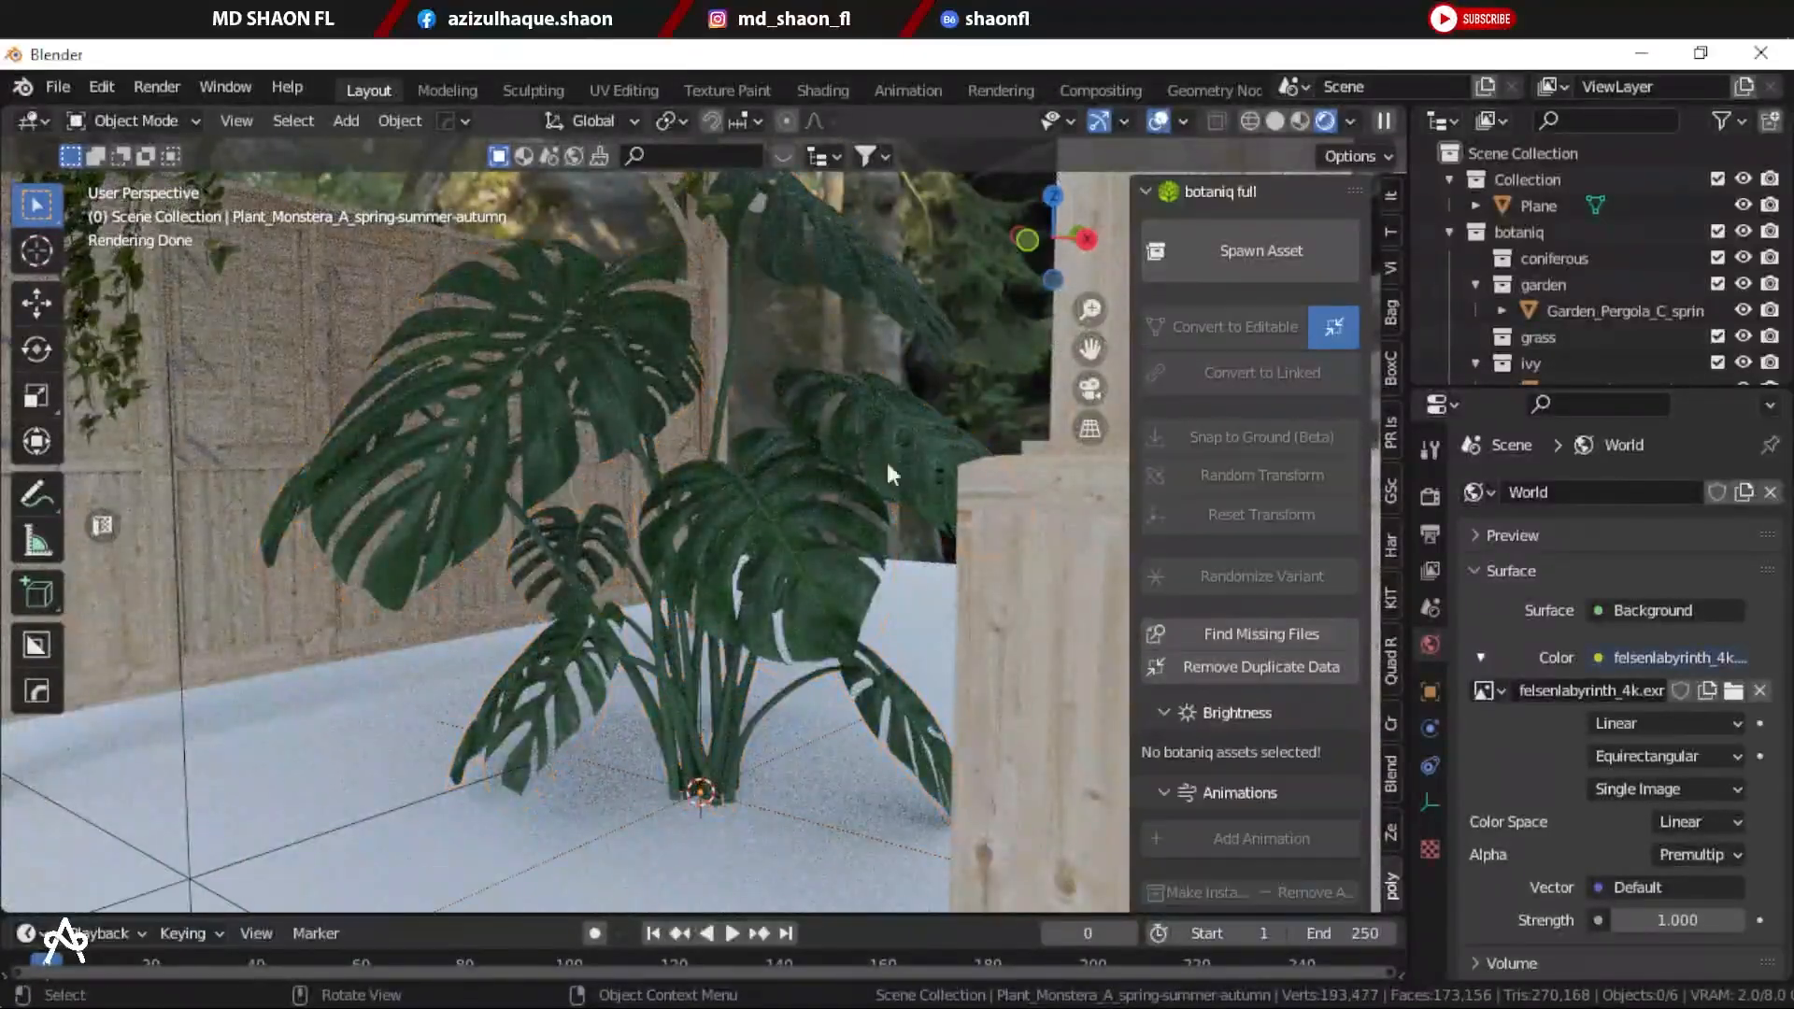
scroll(841, 514, up, 2)
click(790, 562)
scroll(803, 542, down, 3)
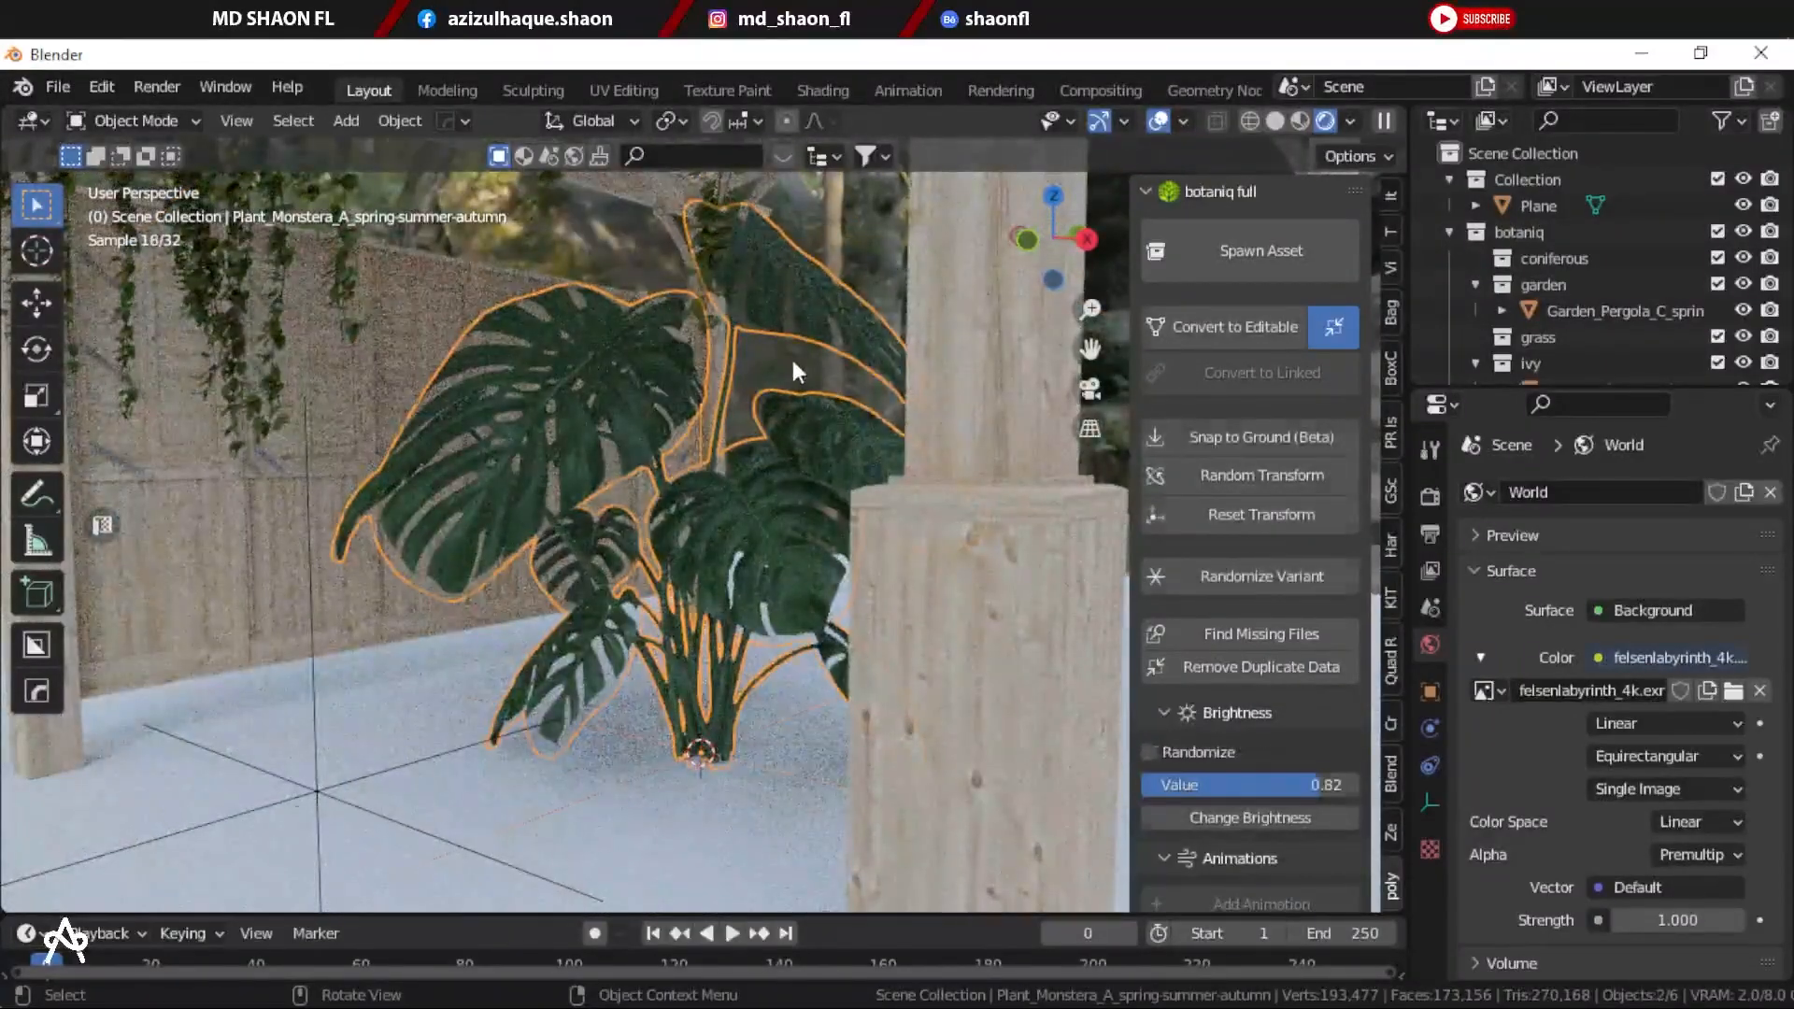
click(793, 366)
scroll(805, 439, up, 4)
scroll(744, 547, up, 3)
alt+drag(744, 549, 682, 580)
scroll(879, 574, down, 7)
Step: Delete the Monstera plant, the hanging ivy and the pergola, leaving only the ground plane
click(841, 469)
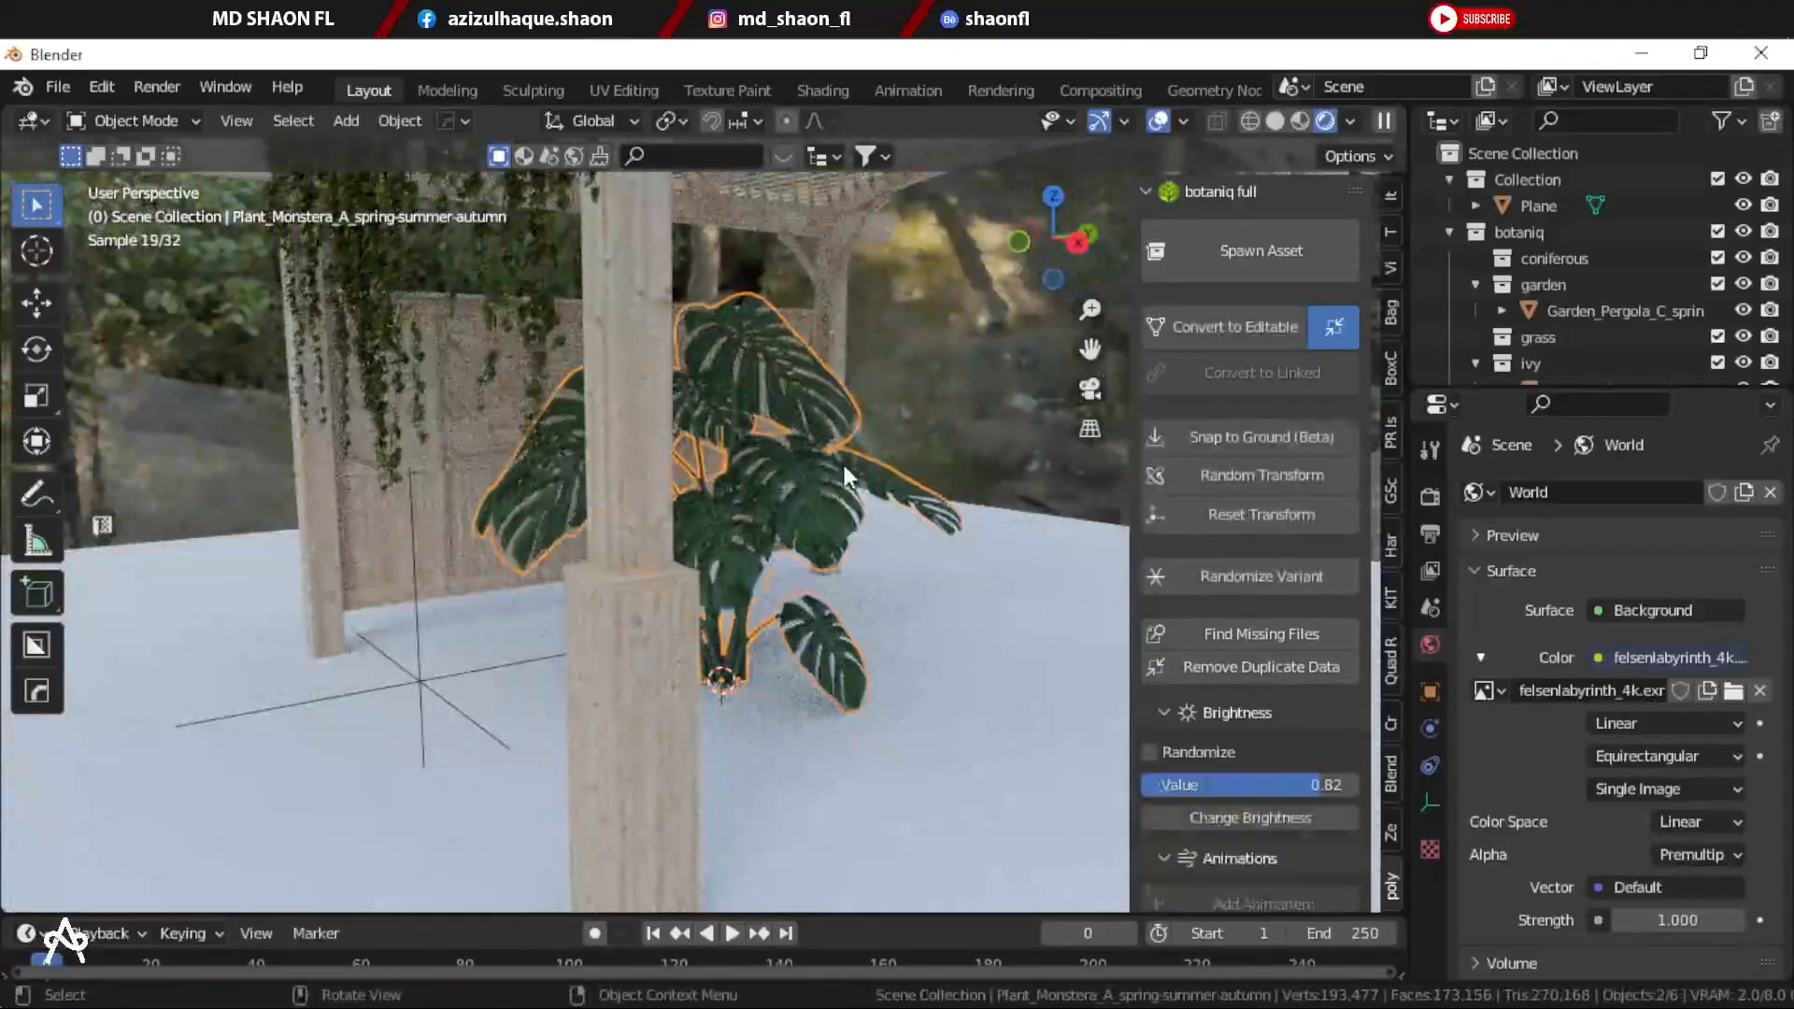
key(Delete)
scroll(843, 473, down, 3)
click(596, 447)
key(Delete)
click(705, 366)
key(Delete)
Step: Spawn the Rock_Sandstone-Photoscan_B_spring-summer-autumn asset from the rocks category
click(1214, 266)
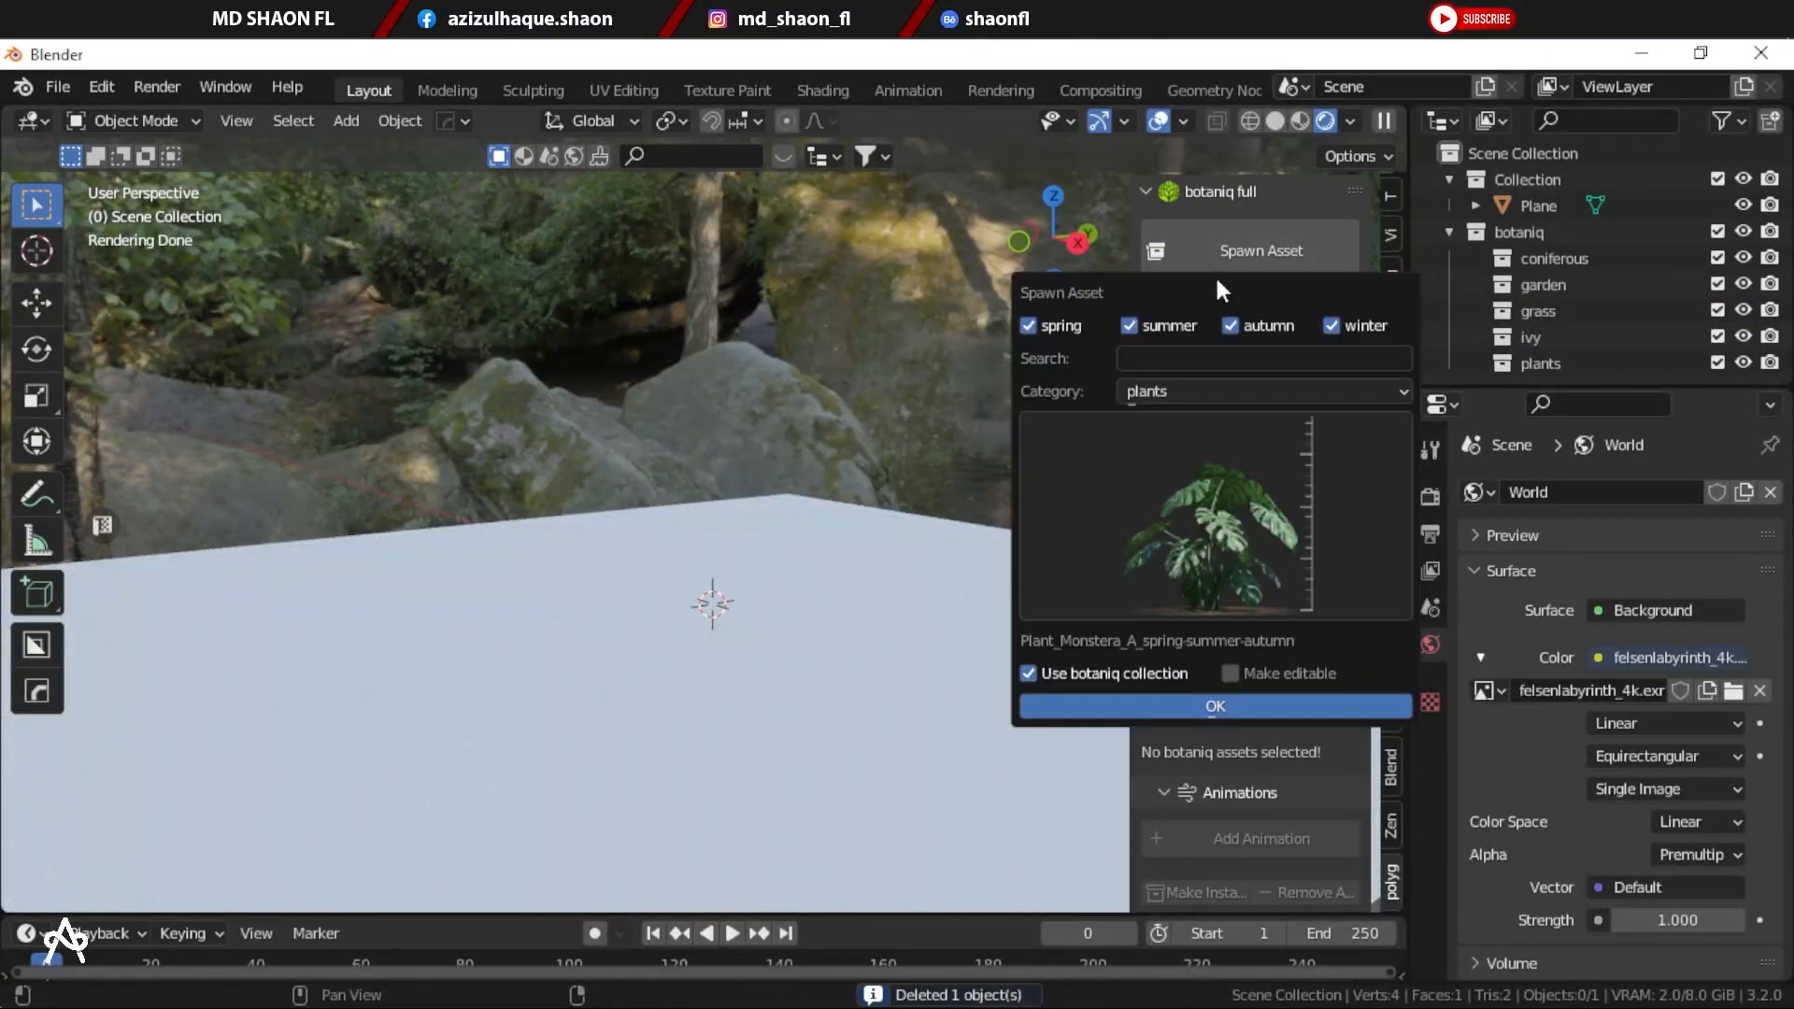
click(1181, 391)
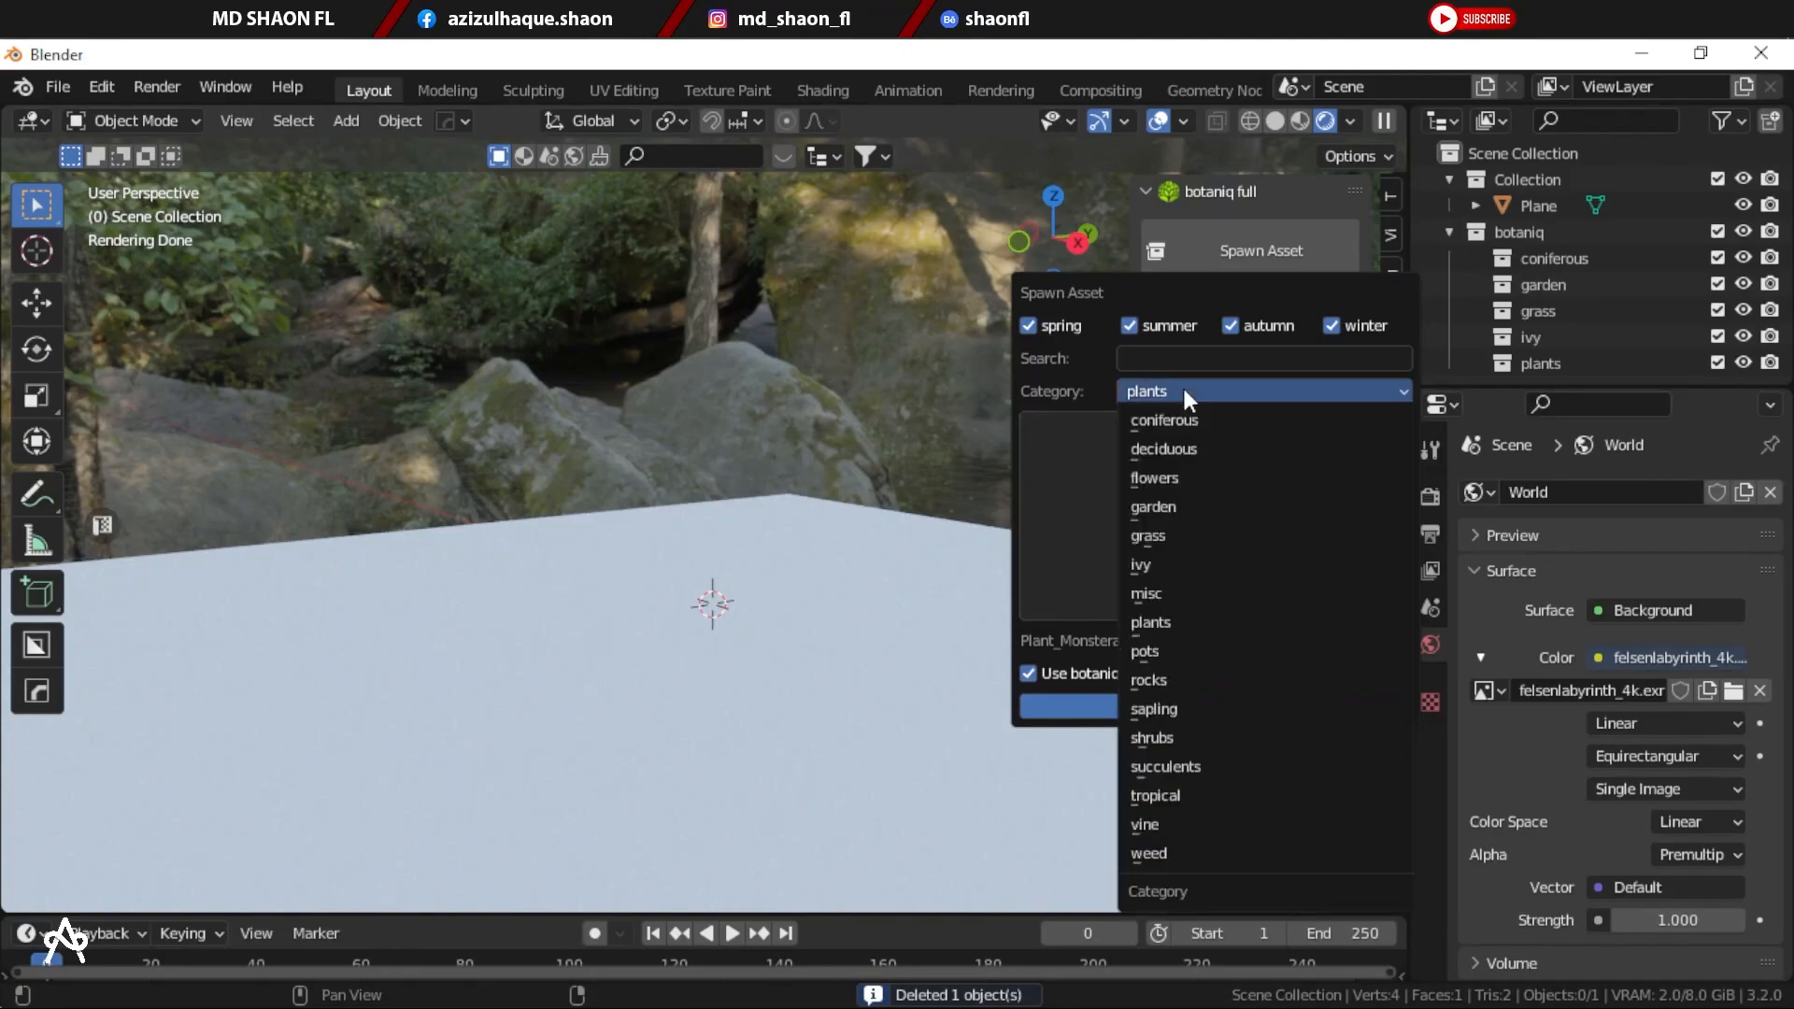
click(1147, 680)
click(1202, 524)
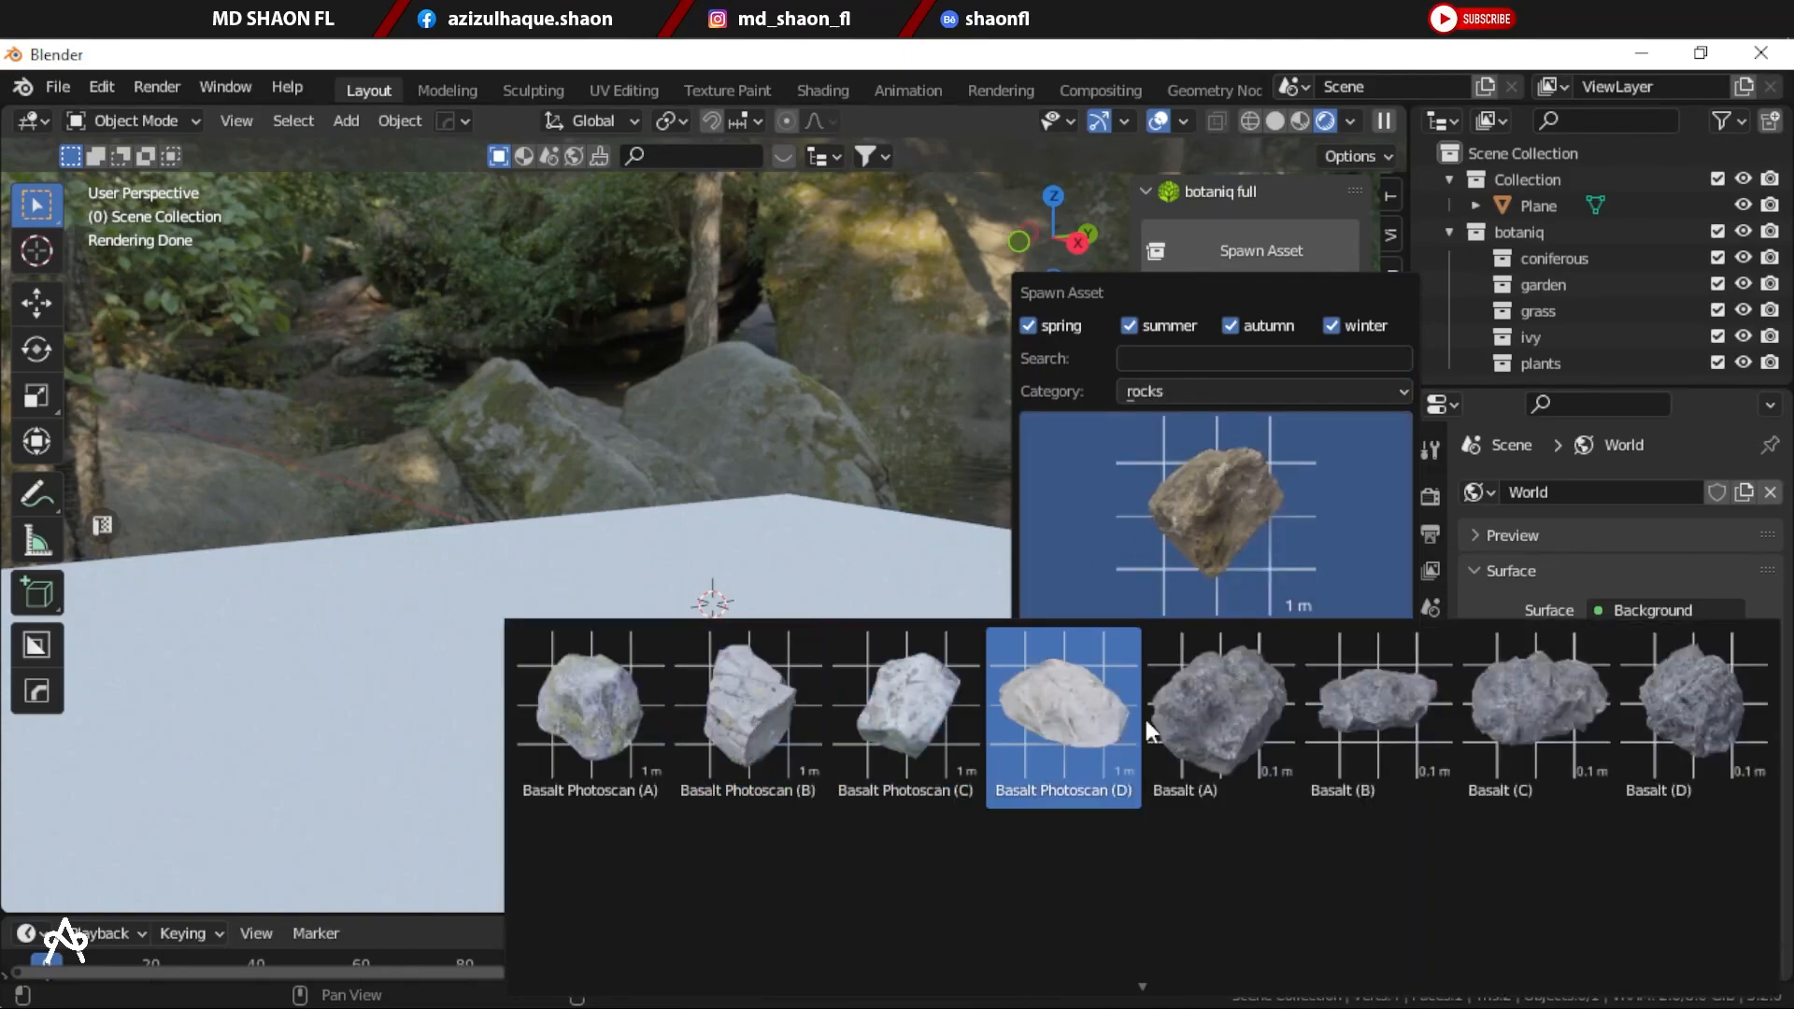
mouse_move(1141, 978)
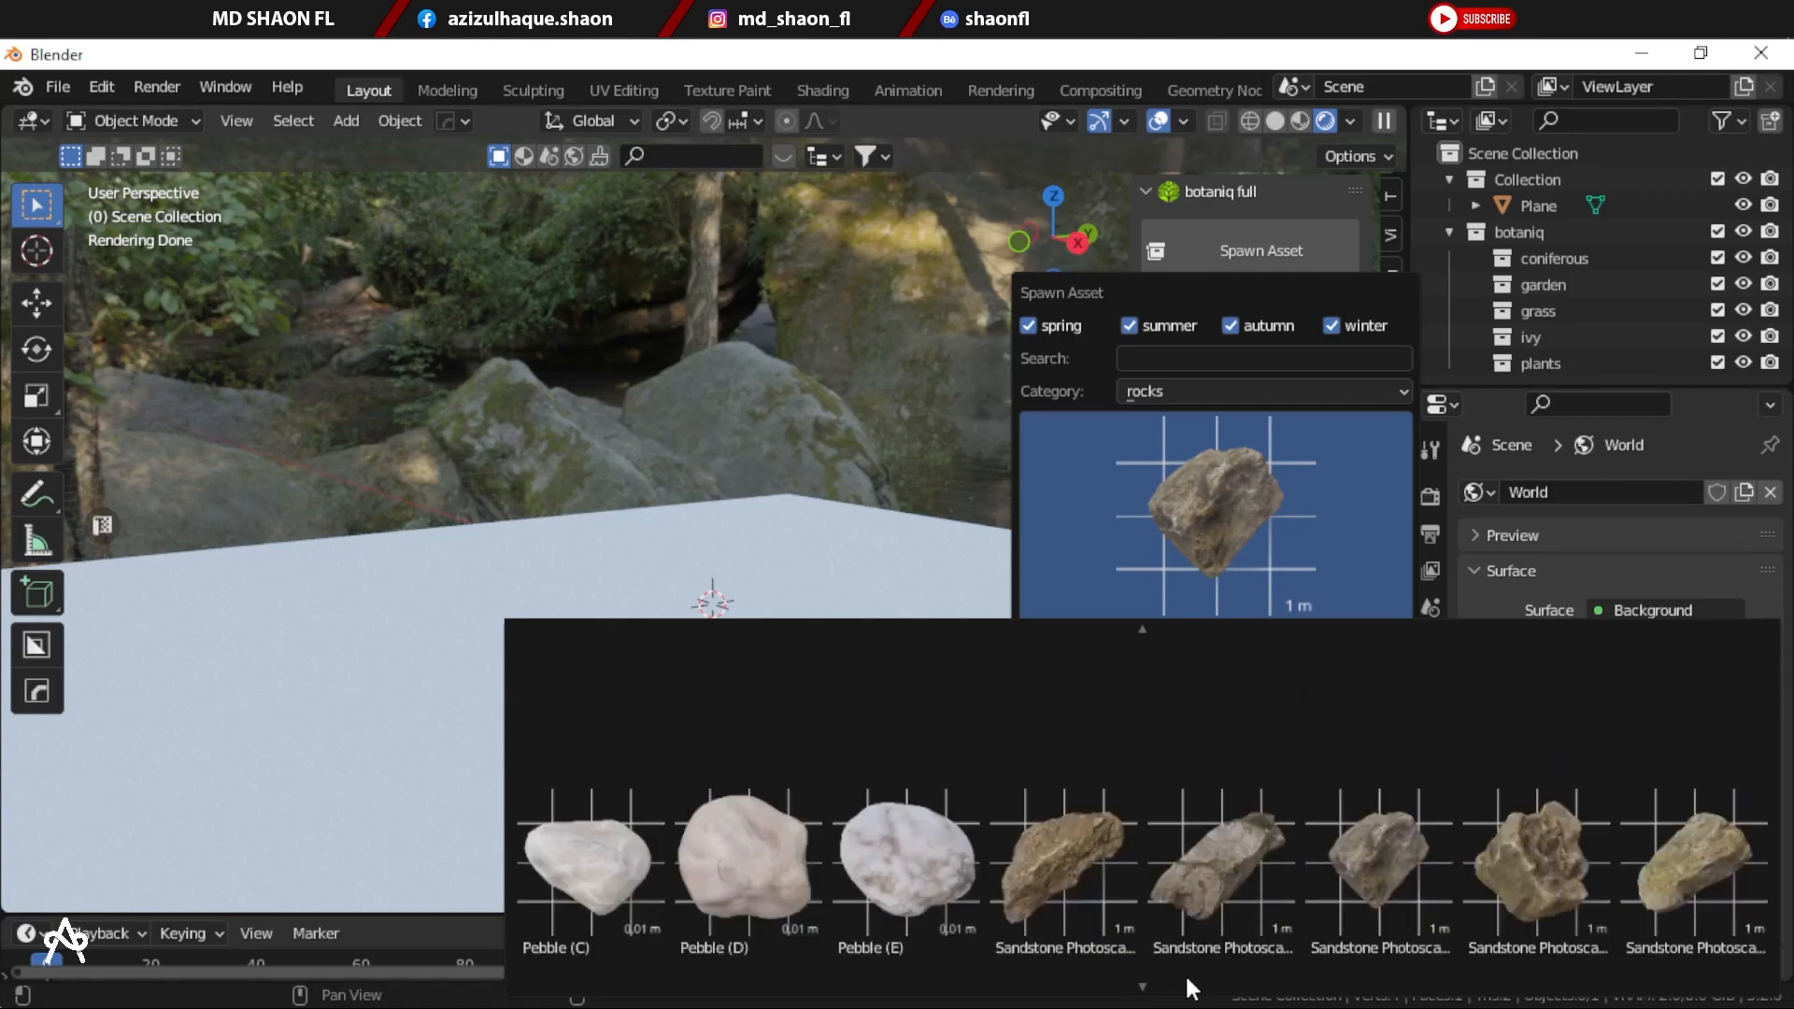
click(1199, 733)
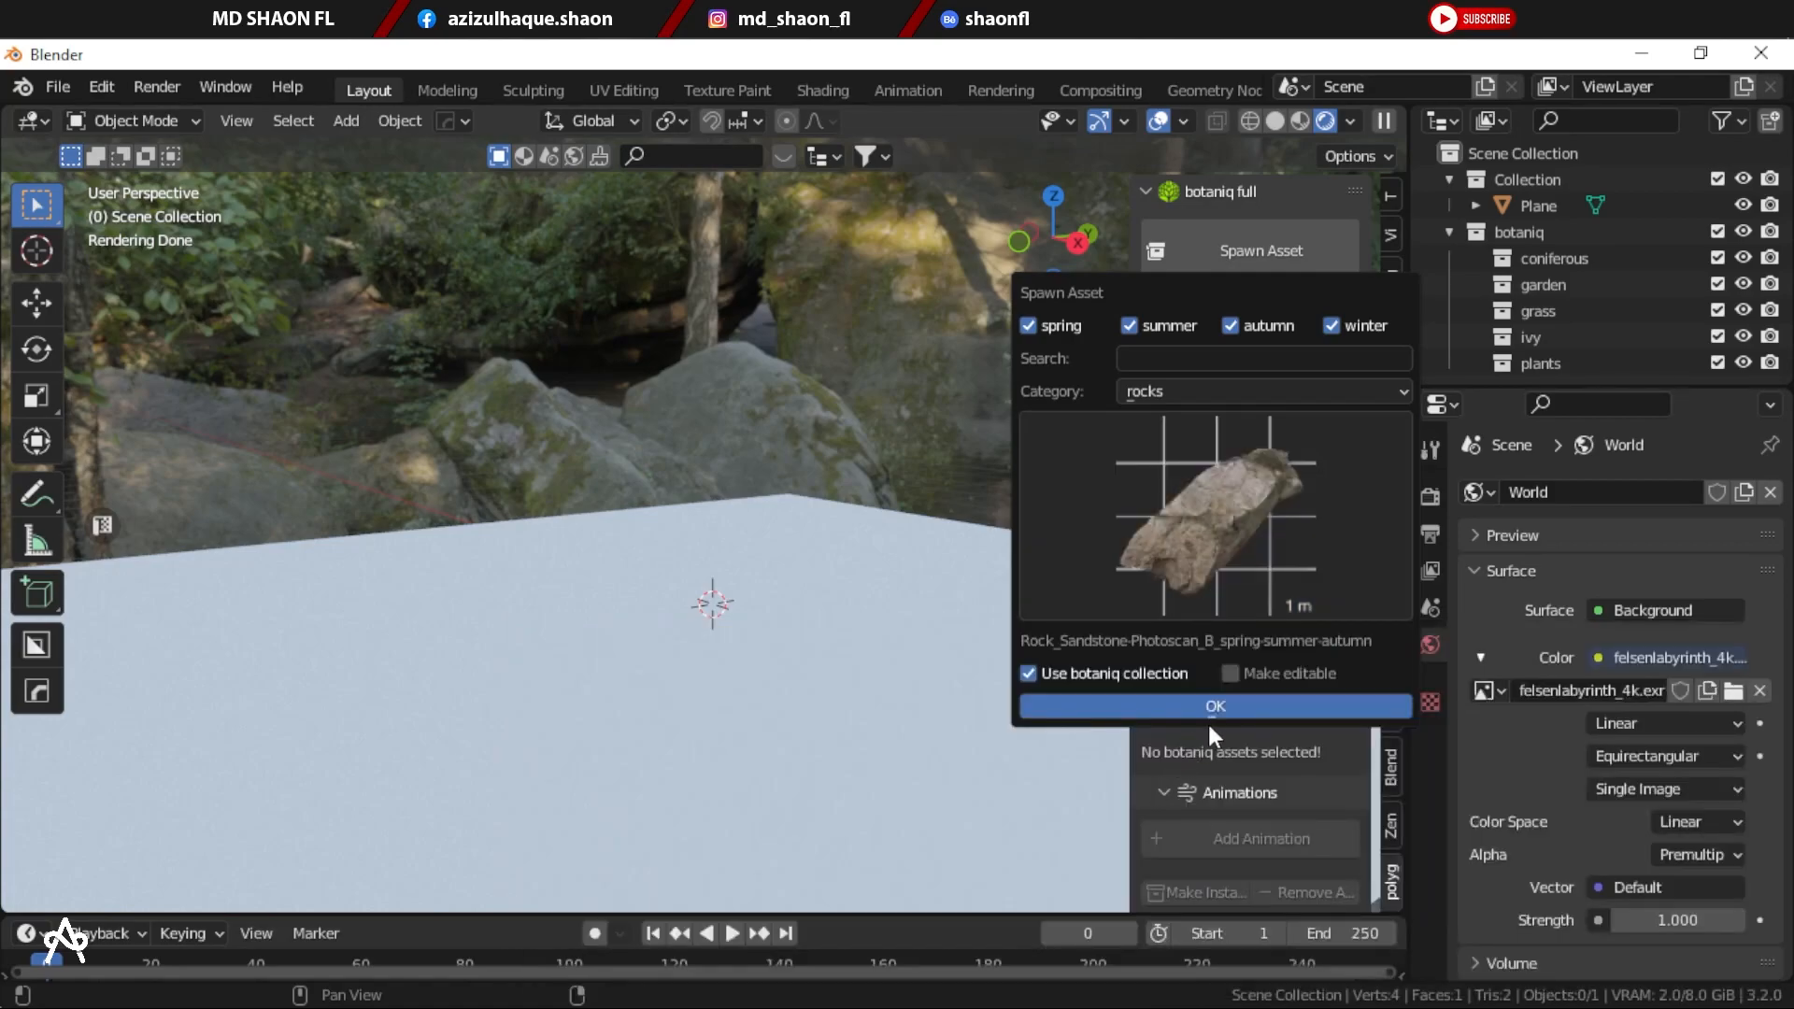
click(1194, 702)
Step: Raise the sandstone rock vertically with the Move tool so its buried part sits above the ground plane
middle_drag(874, 703, 848, 644)
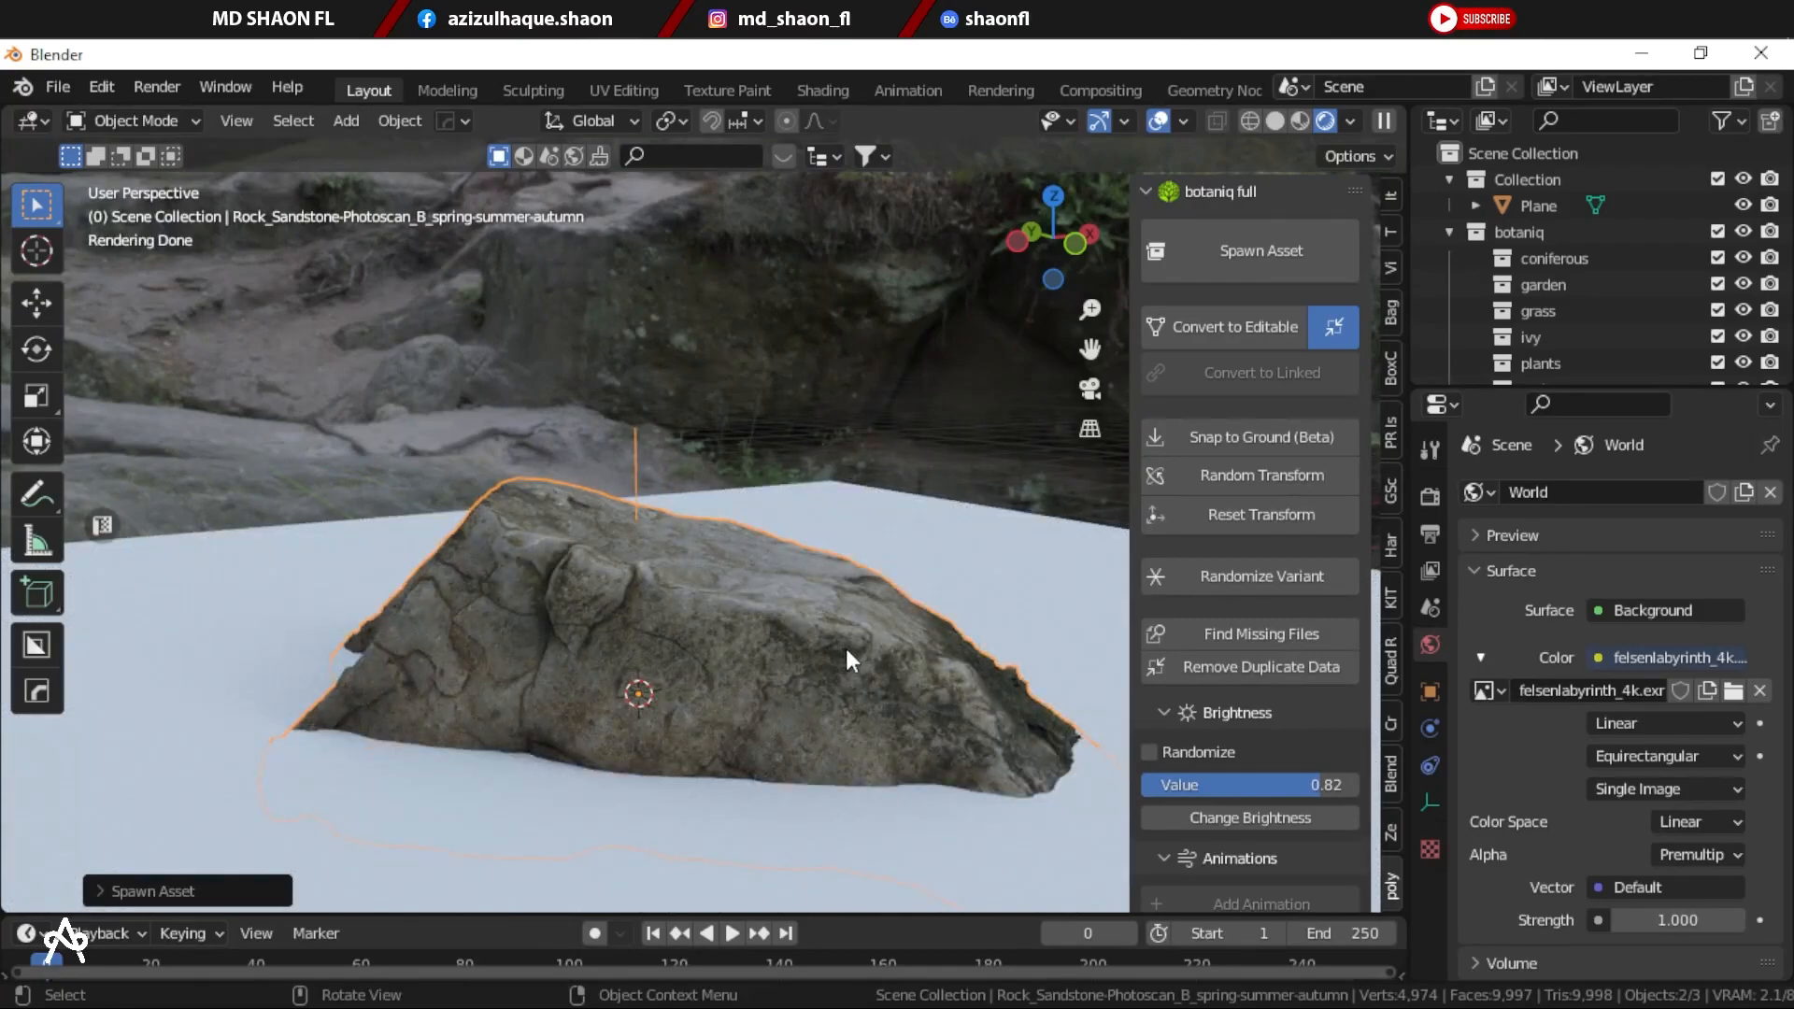
click(36, 303)
drag(637, 619, 666, 505)
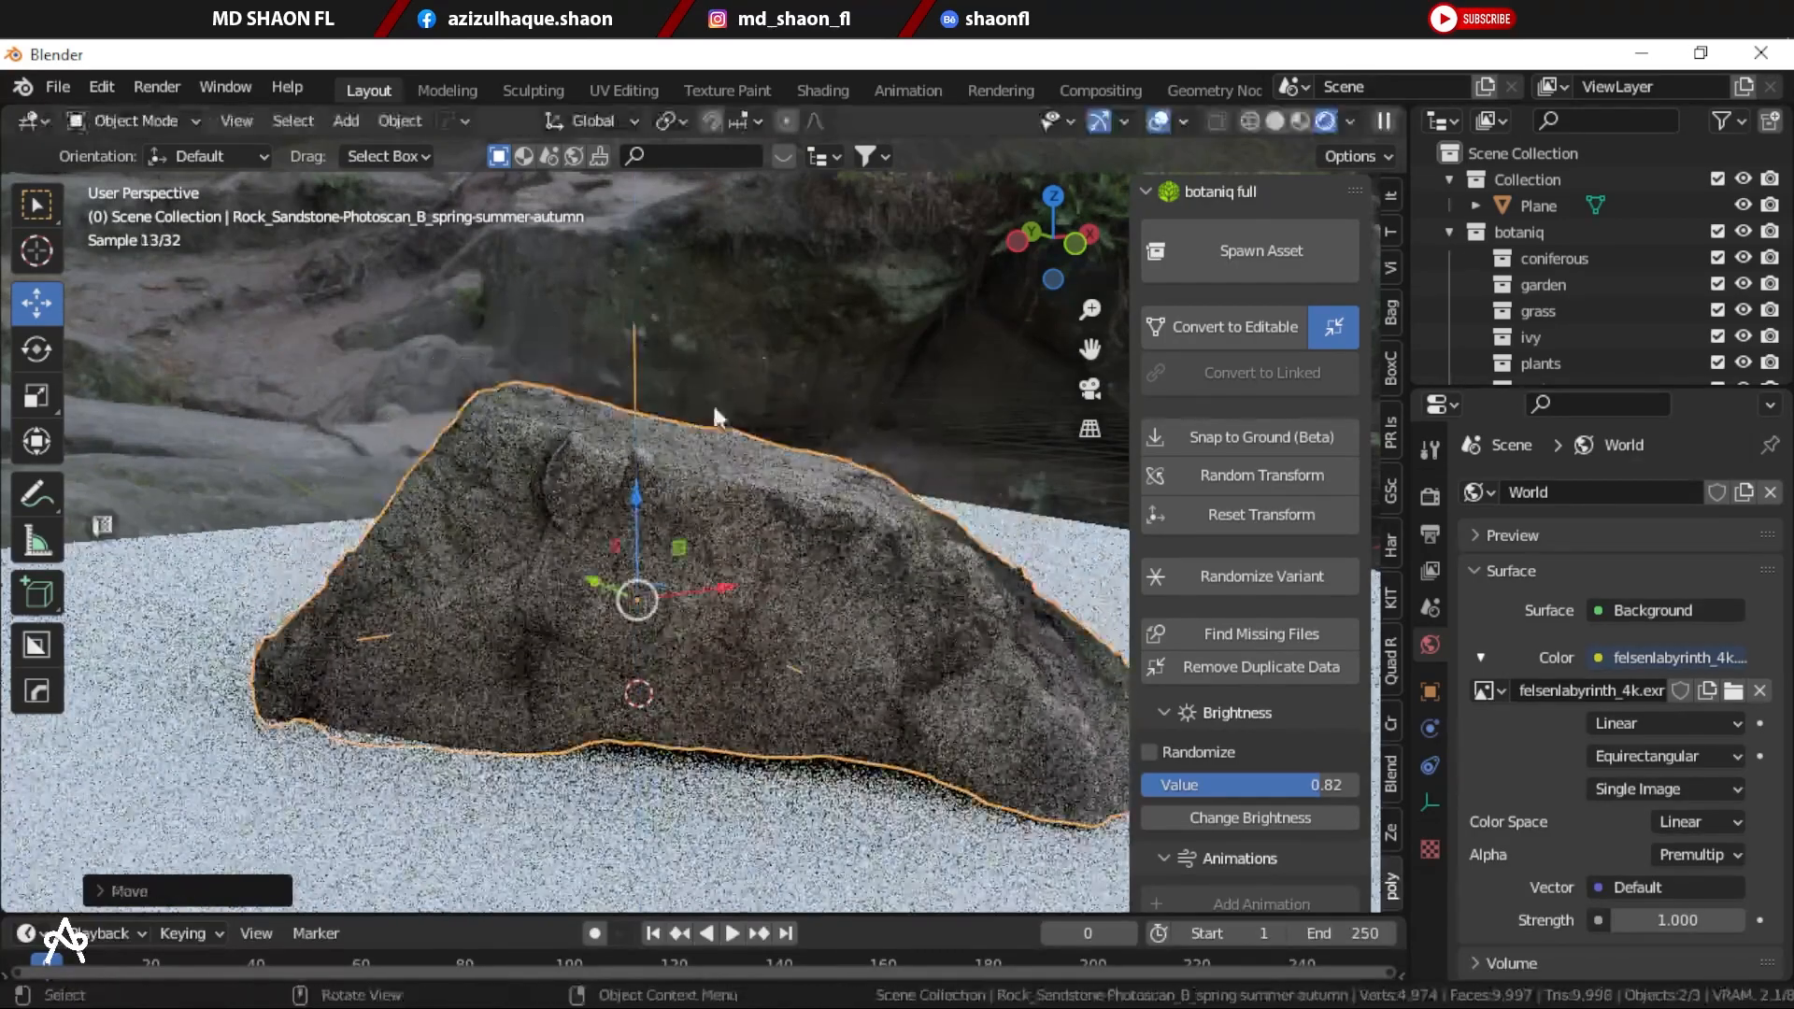
click(789, 401)
Step: Examine the sandstone rock's surface texture up close from several sides
middle_drag(810, 472, 702, 572)
click(703, 572)
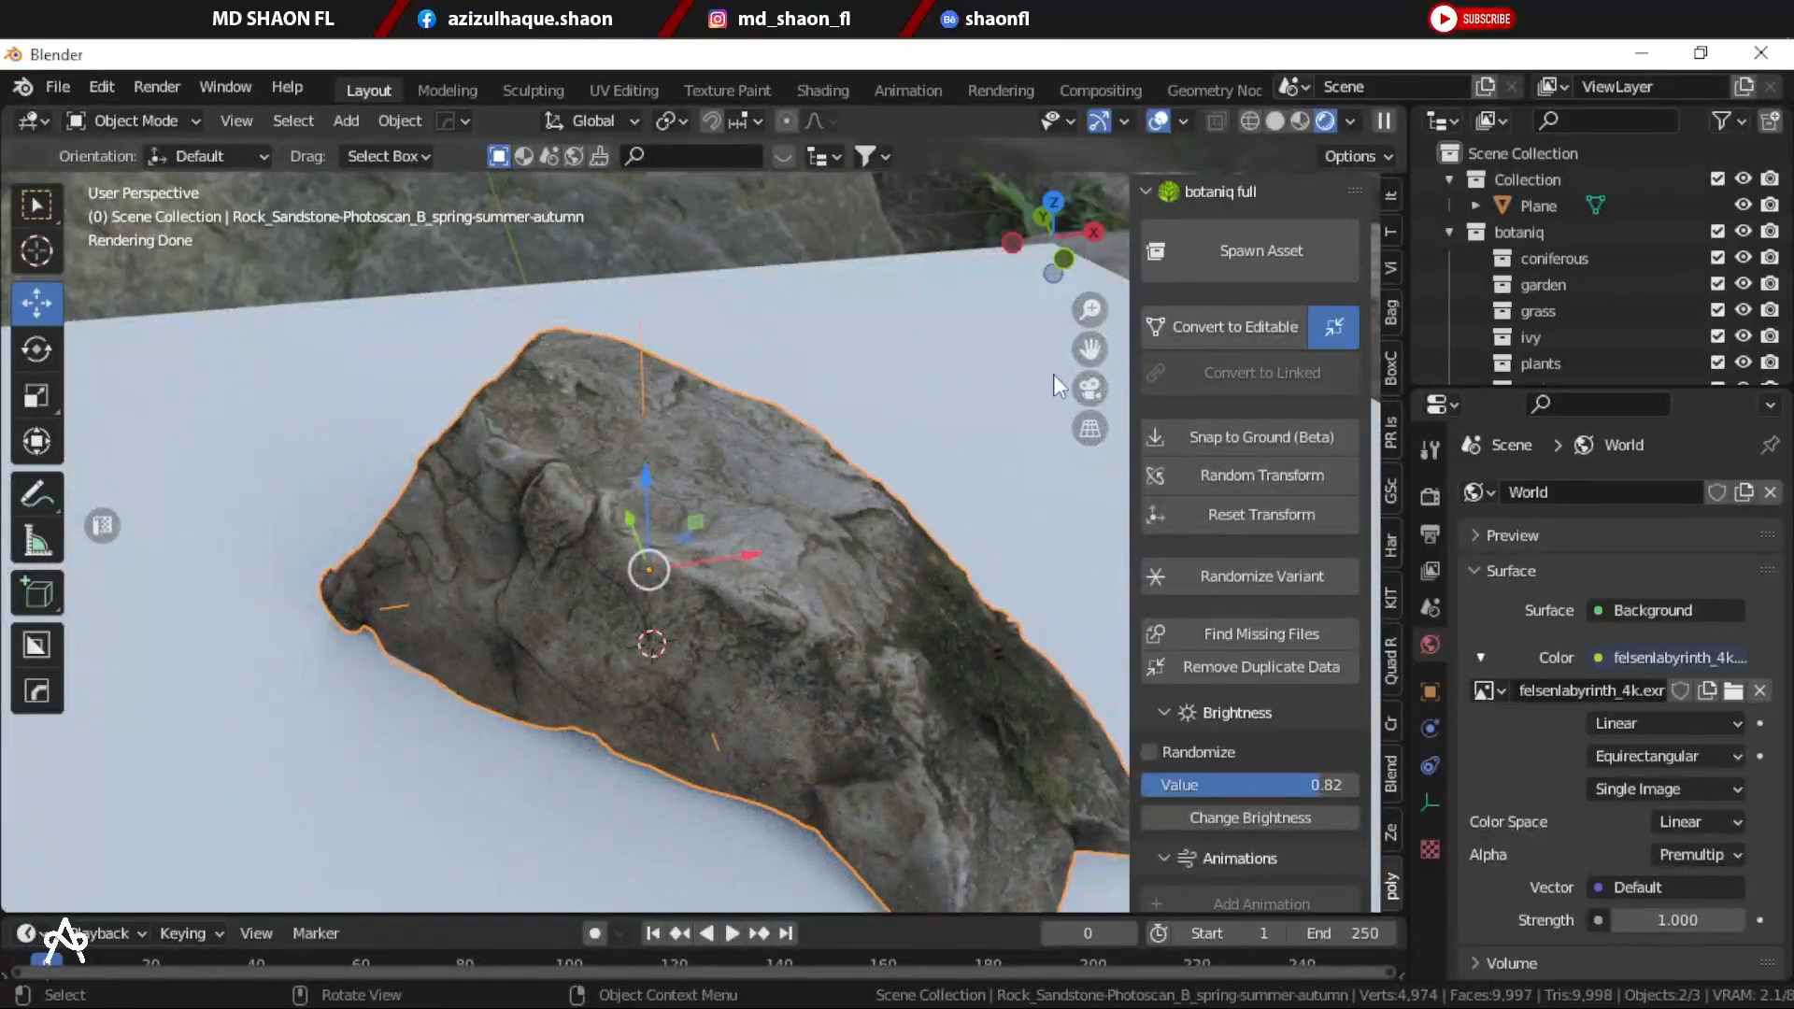
scroll(725, 519, up, 3)
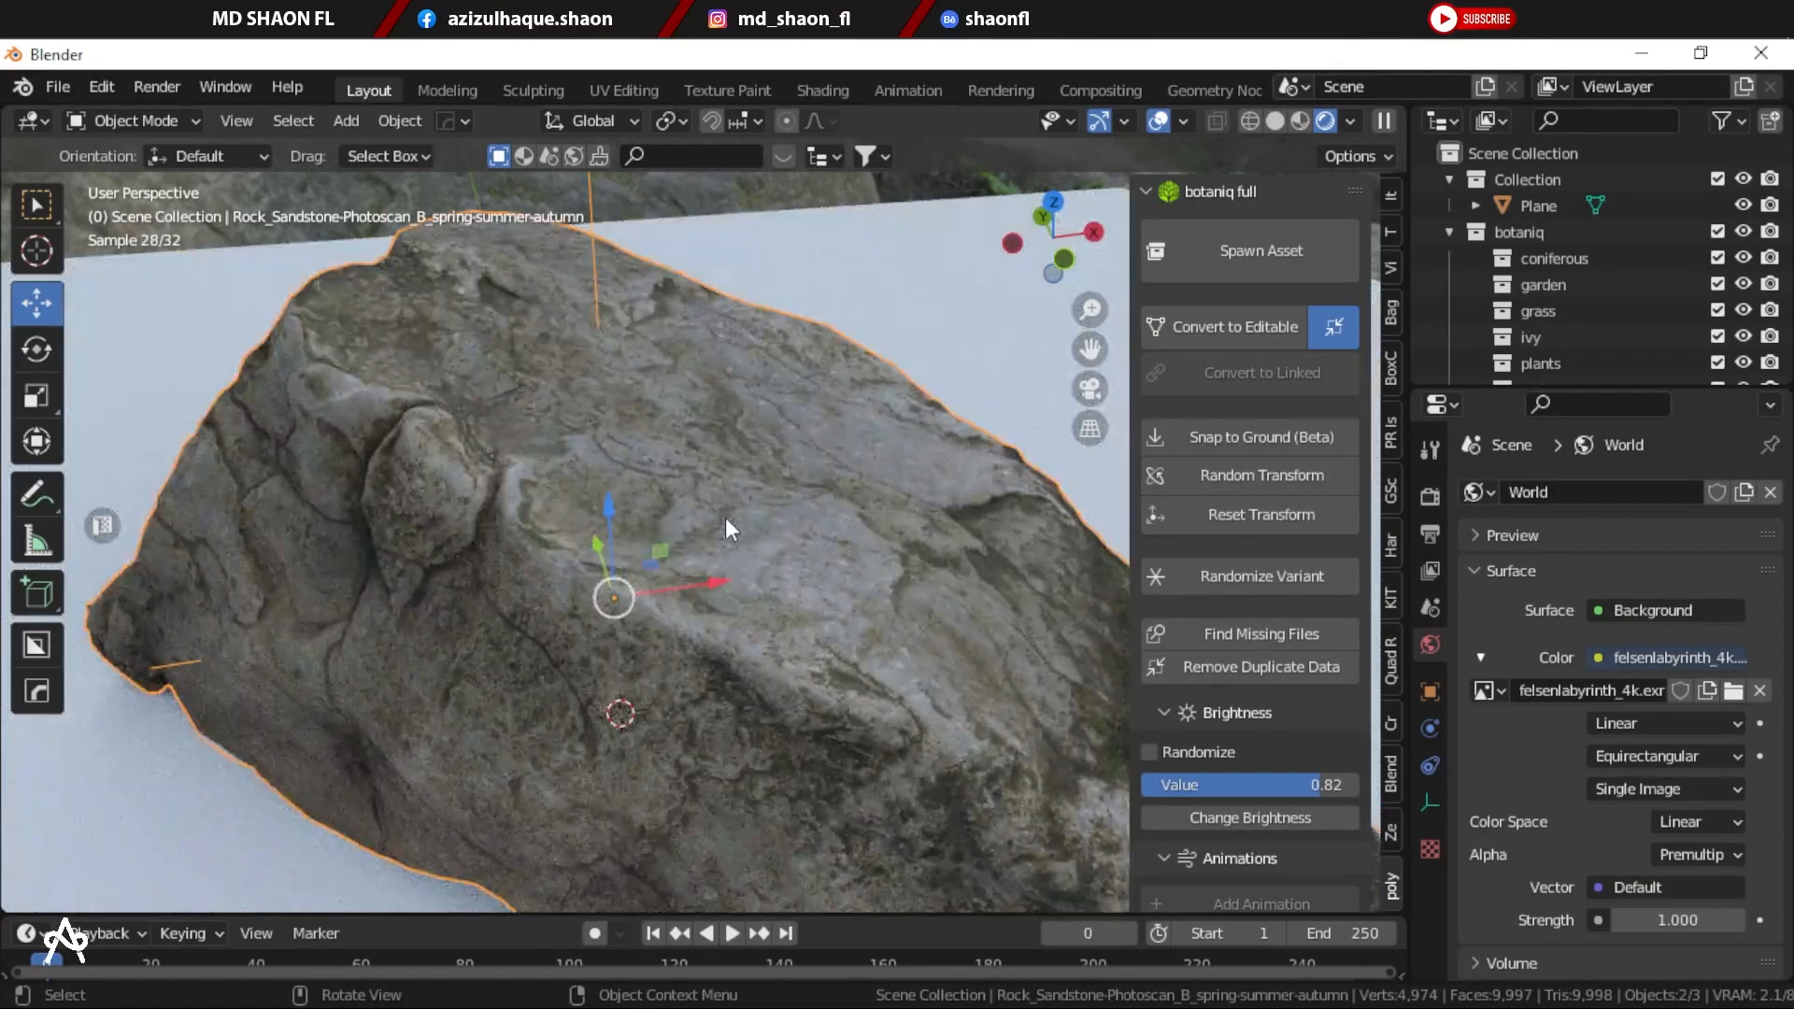
scroll(695, 546, up, 2)
scroll(694, 548, down, 3)
scroll(692, 548, up, 2)
scroll(691, 548, down, 3)
scroll(689, 548, up, 3)
scroll(685, 555, down, 1)
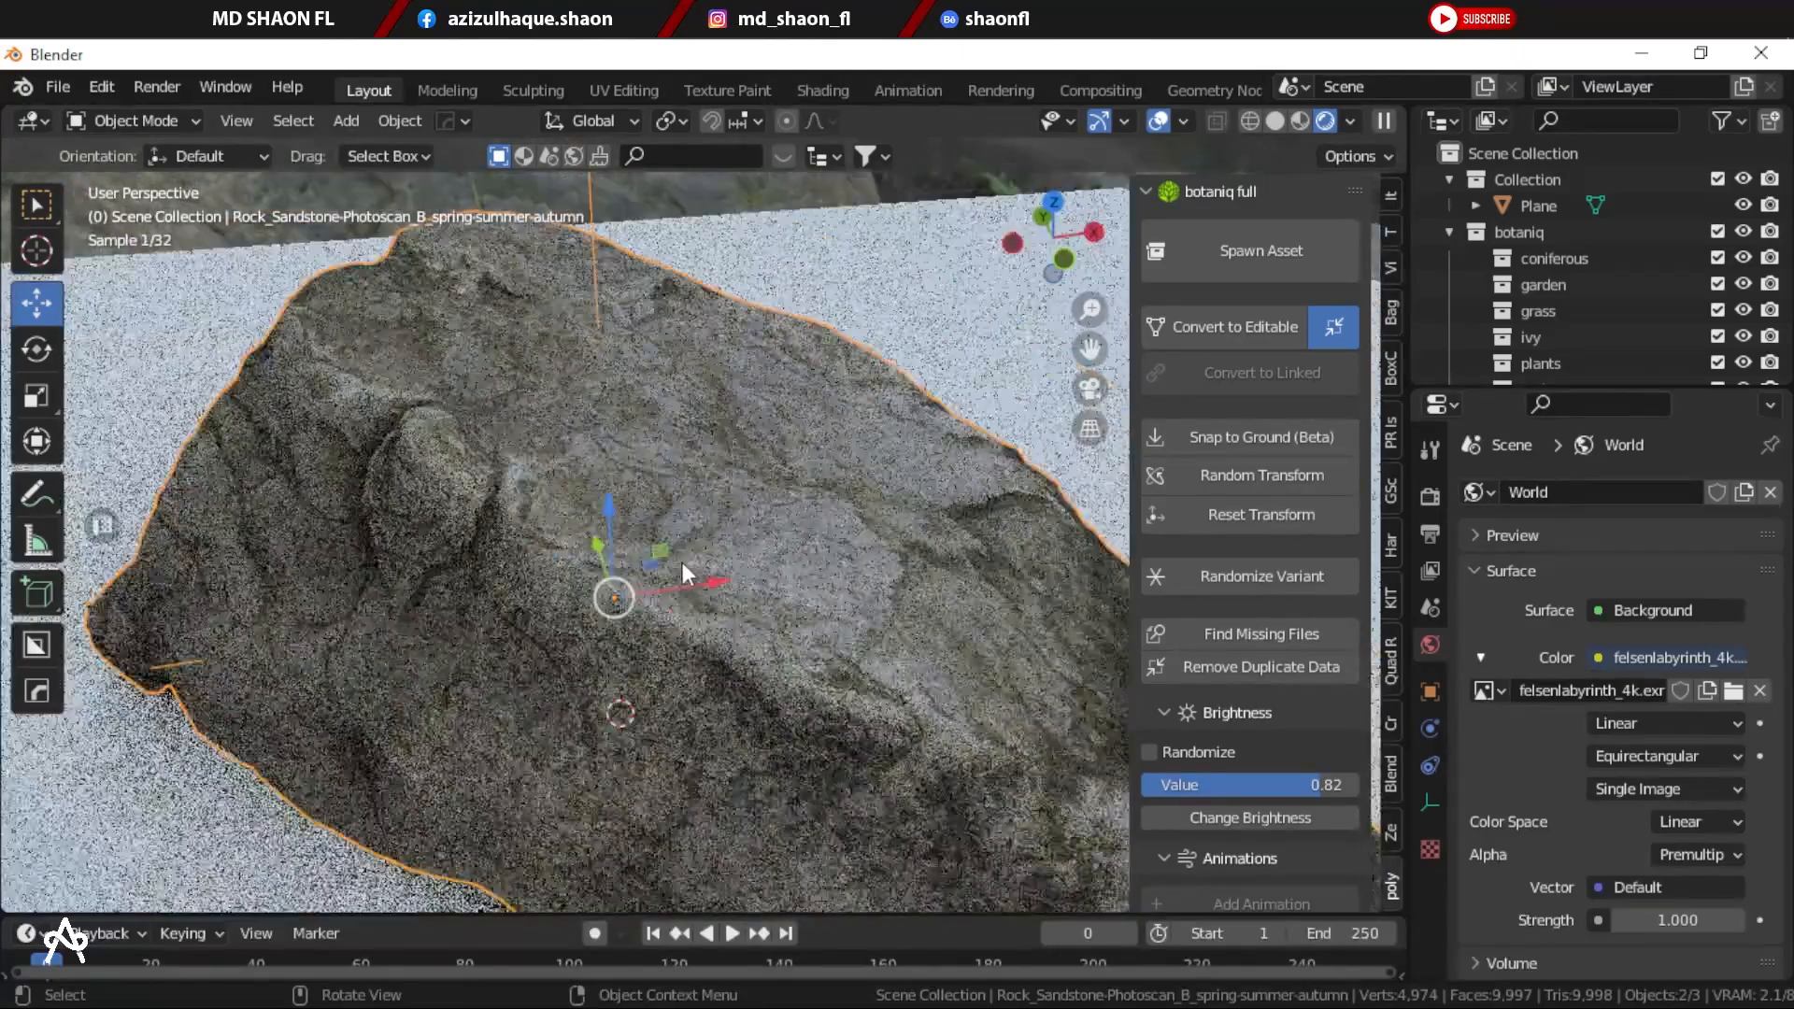
middle_drag(630, 603, 722, 584)
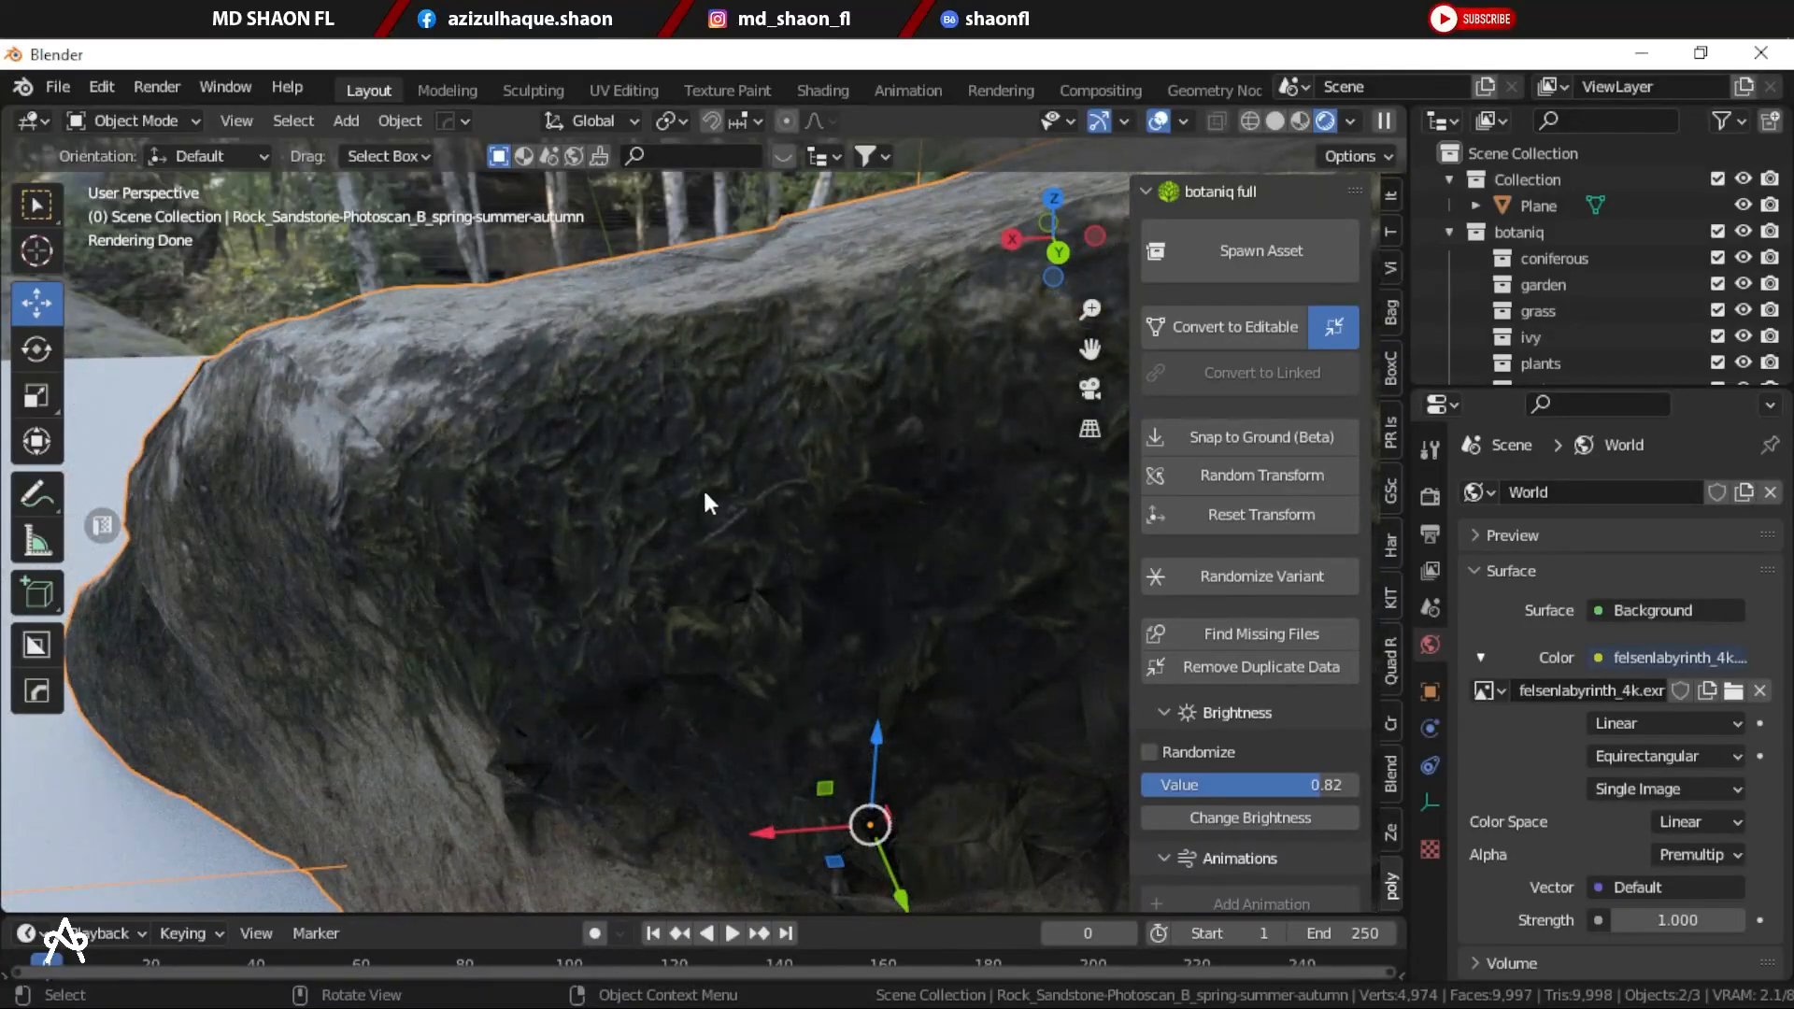
Step: Delete the sandstone rock from the ground plane
scroll(749, 654, down, 4)
click(682, 332)
middle_drag(682, 332, 1097, 423)
scroll(644, 561, down, 4)
click(701, 527)
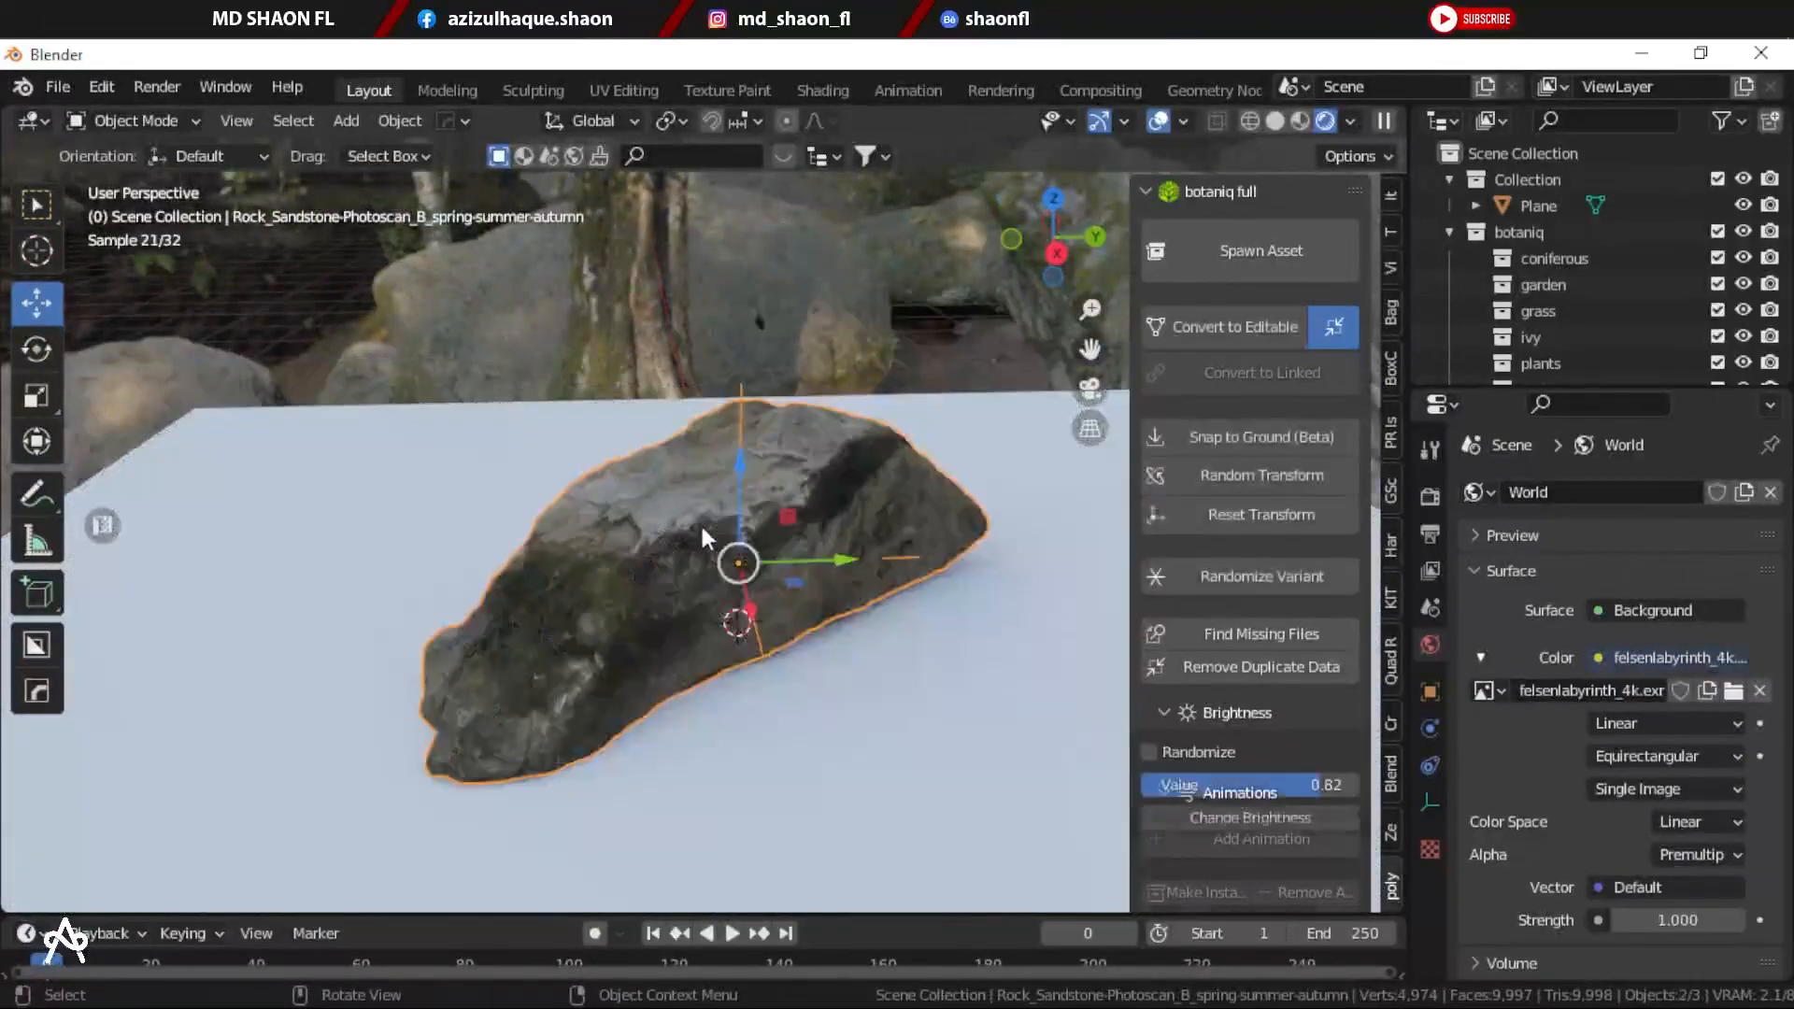
key(Delete)
Step: Browse the available assets in the sapling and shrubs categories for spawning
click(1217, 246)
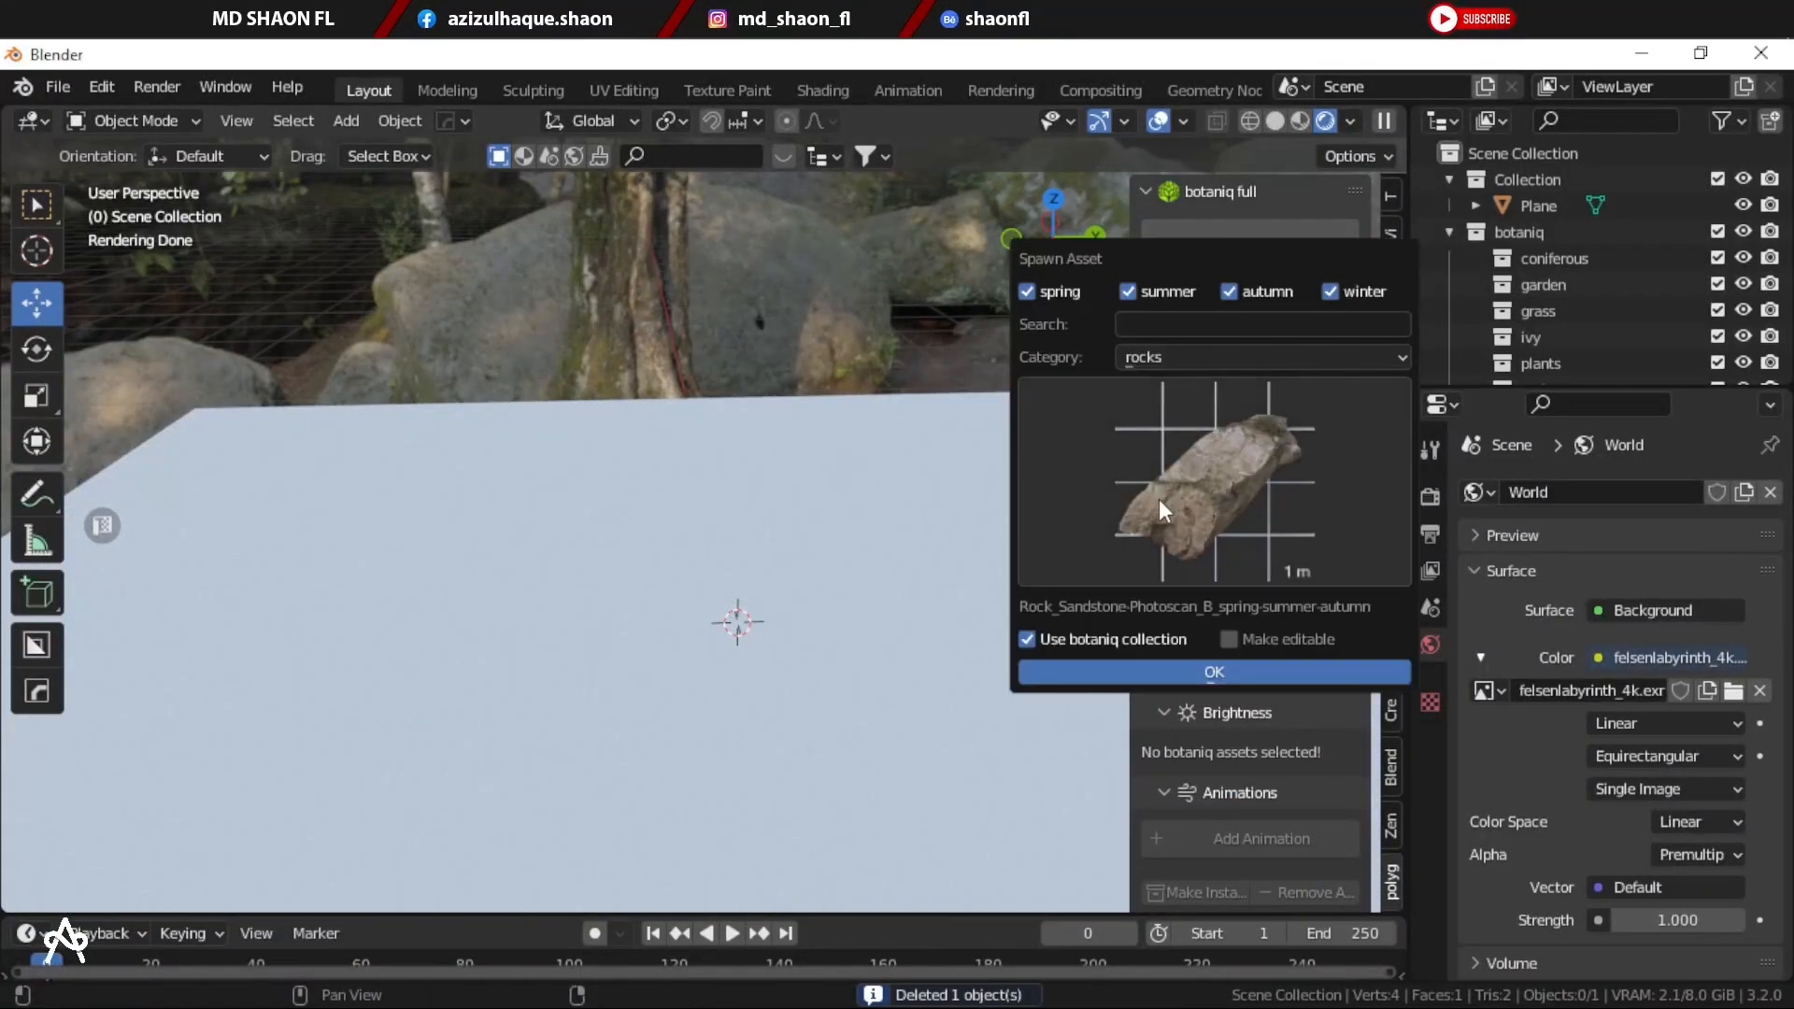
click(1170, 358)
click(1157, 678)
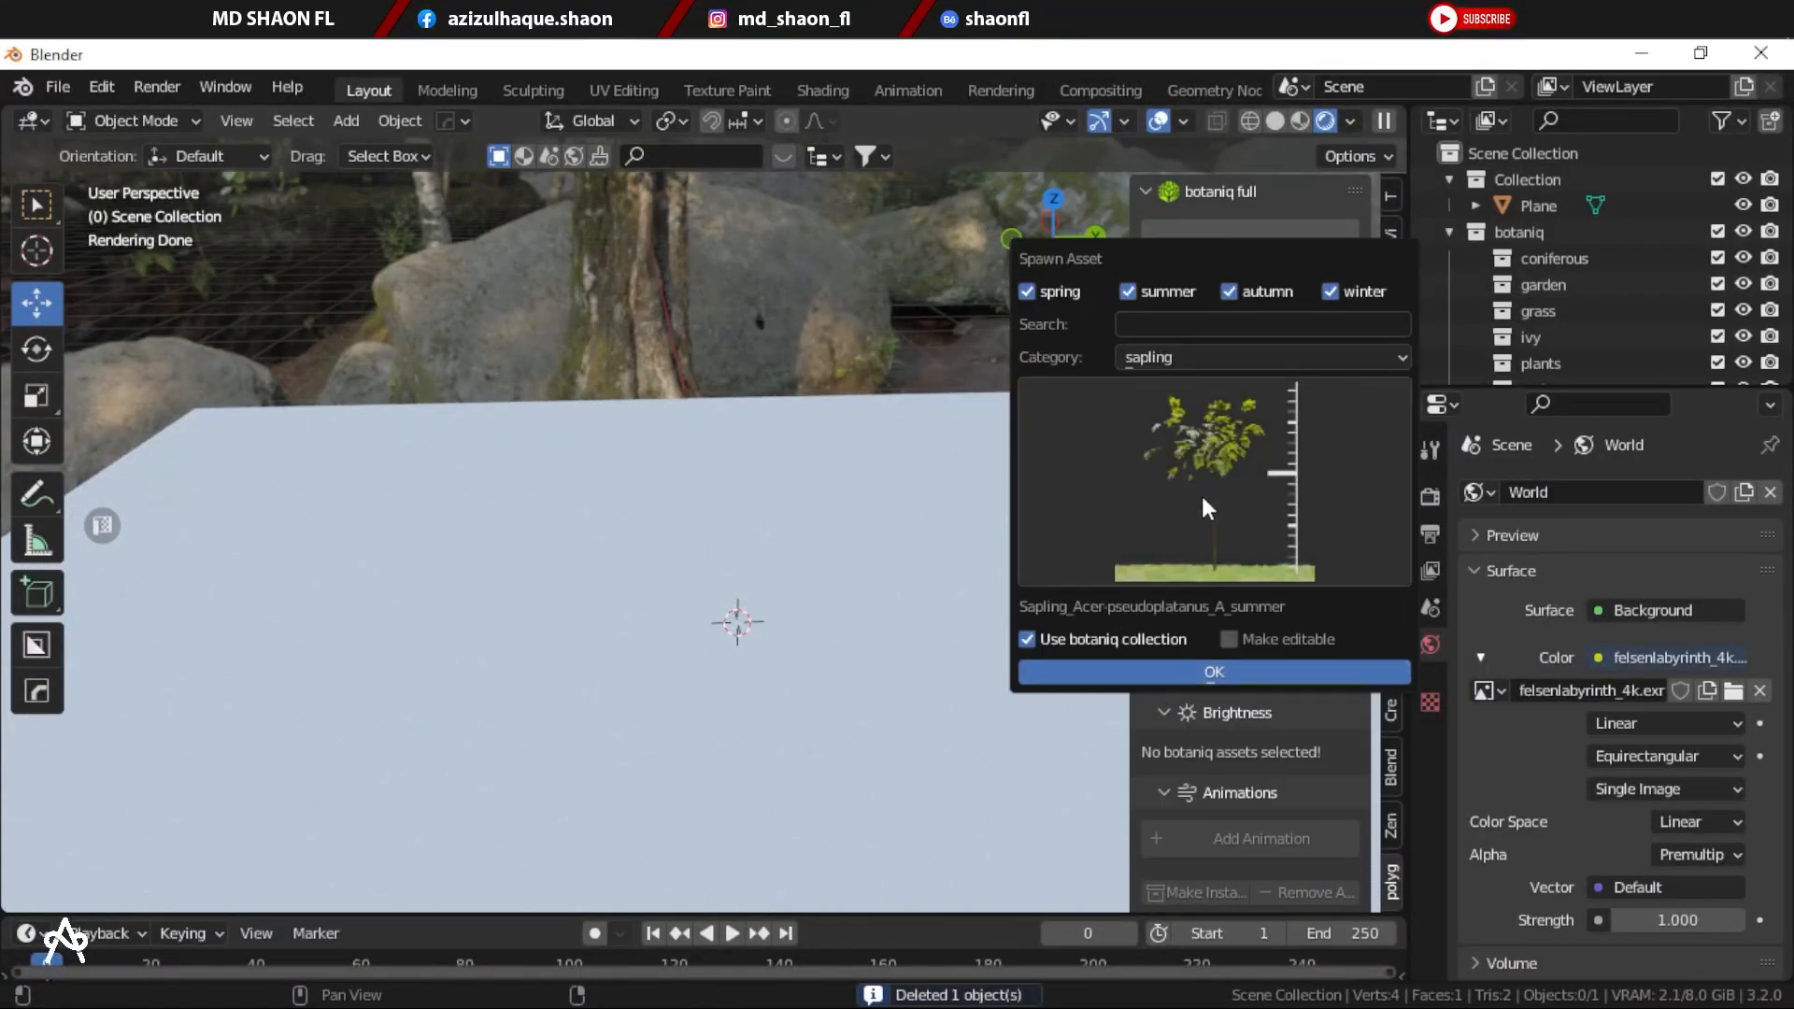
click(1203, 504)
click(1248, 357)
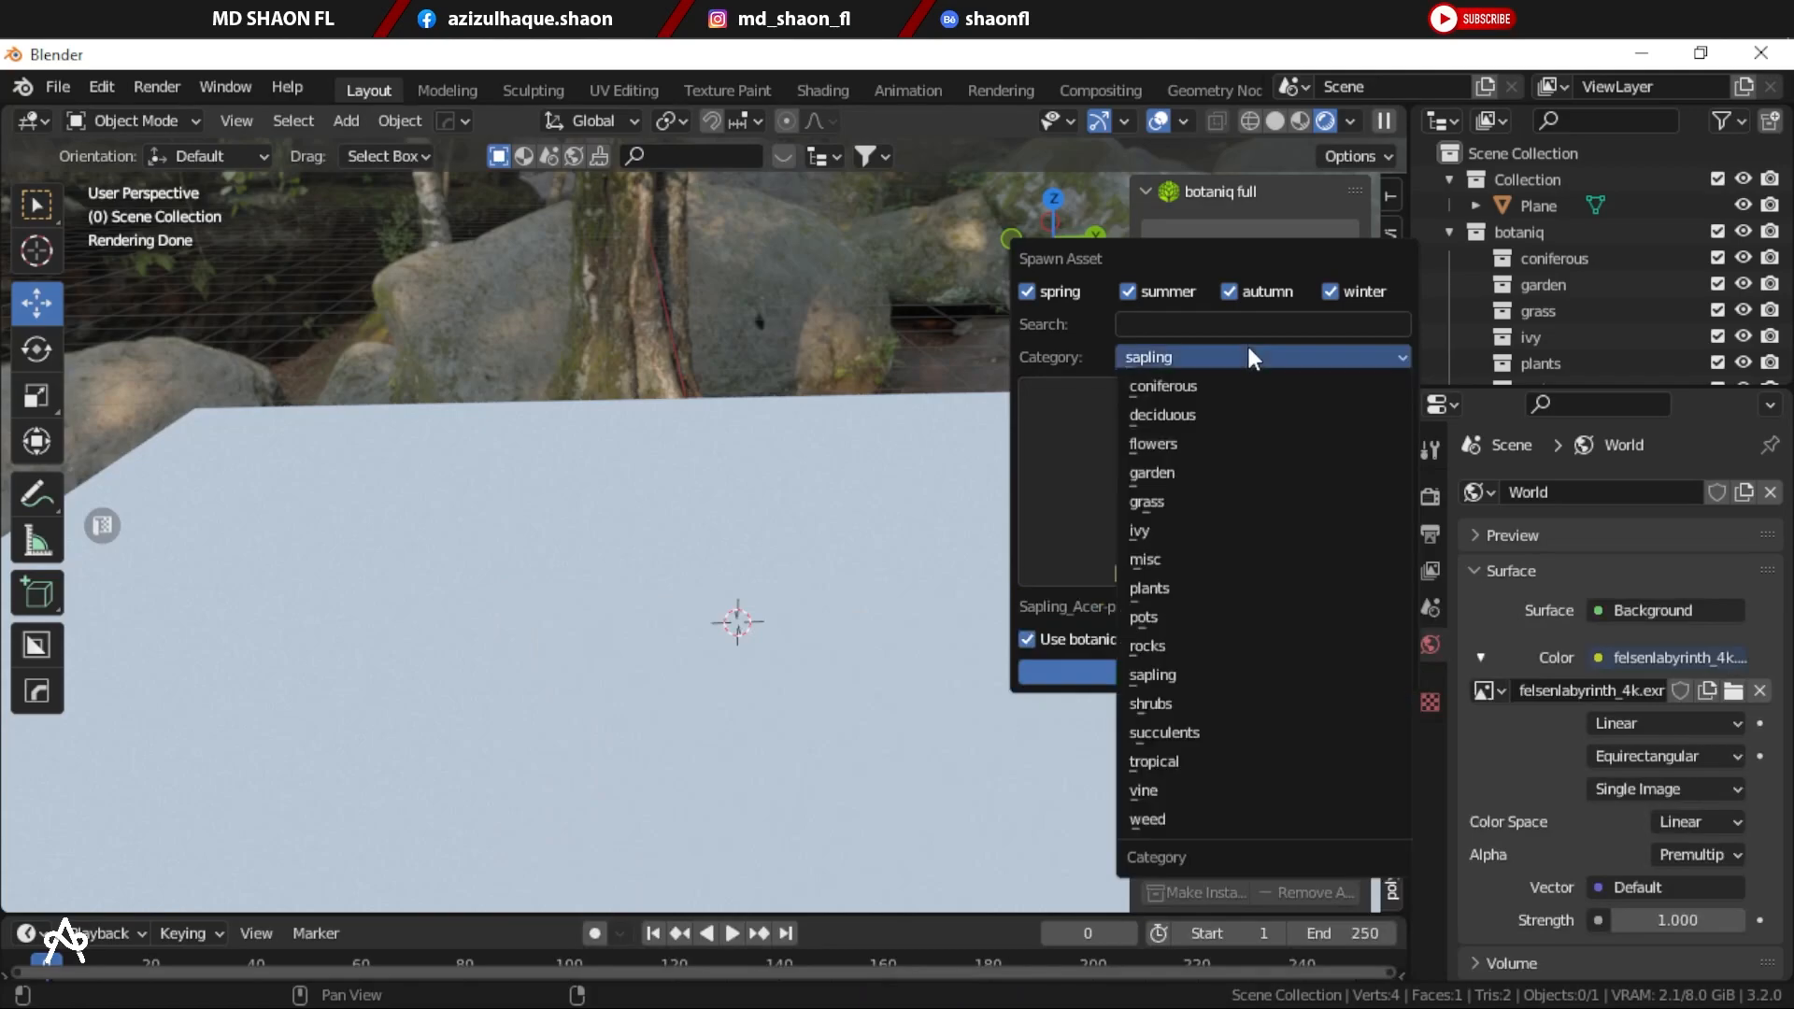
click(1168, 703)
click(1226, 521)
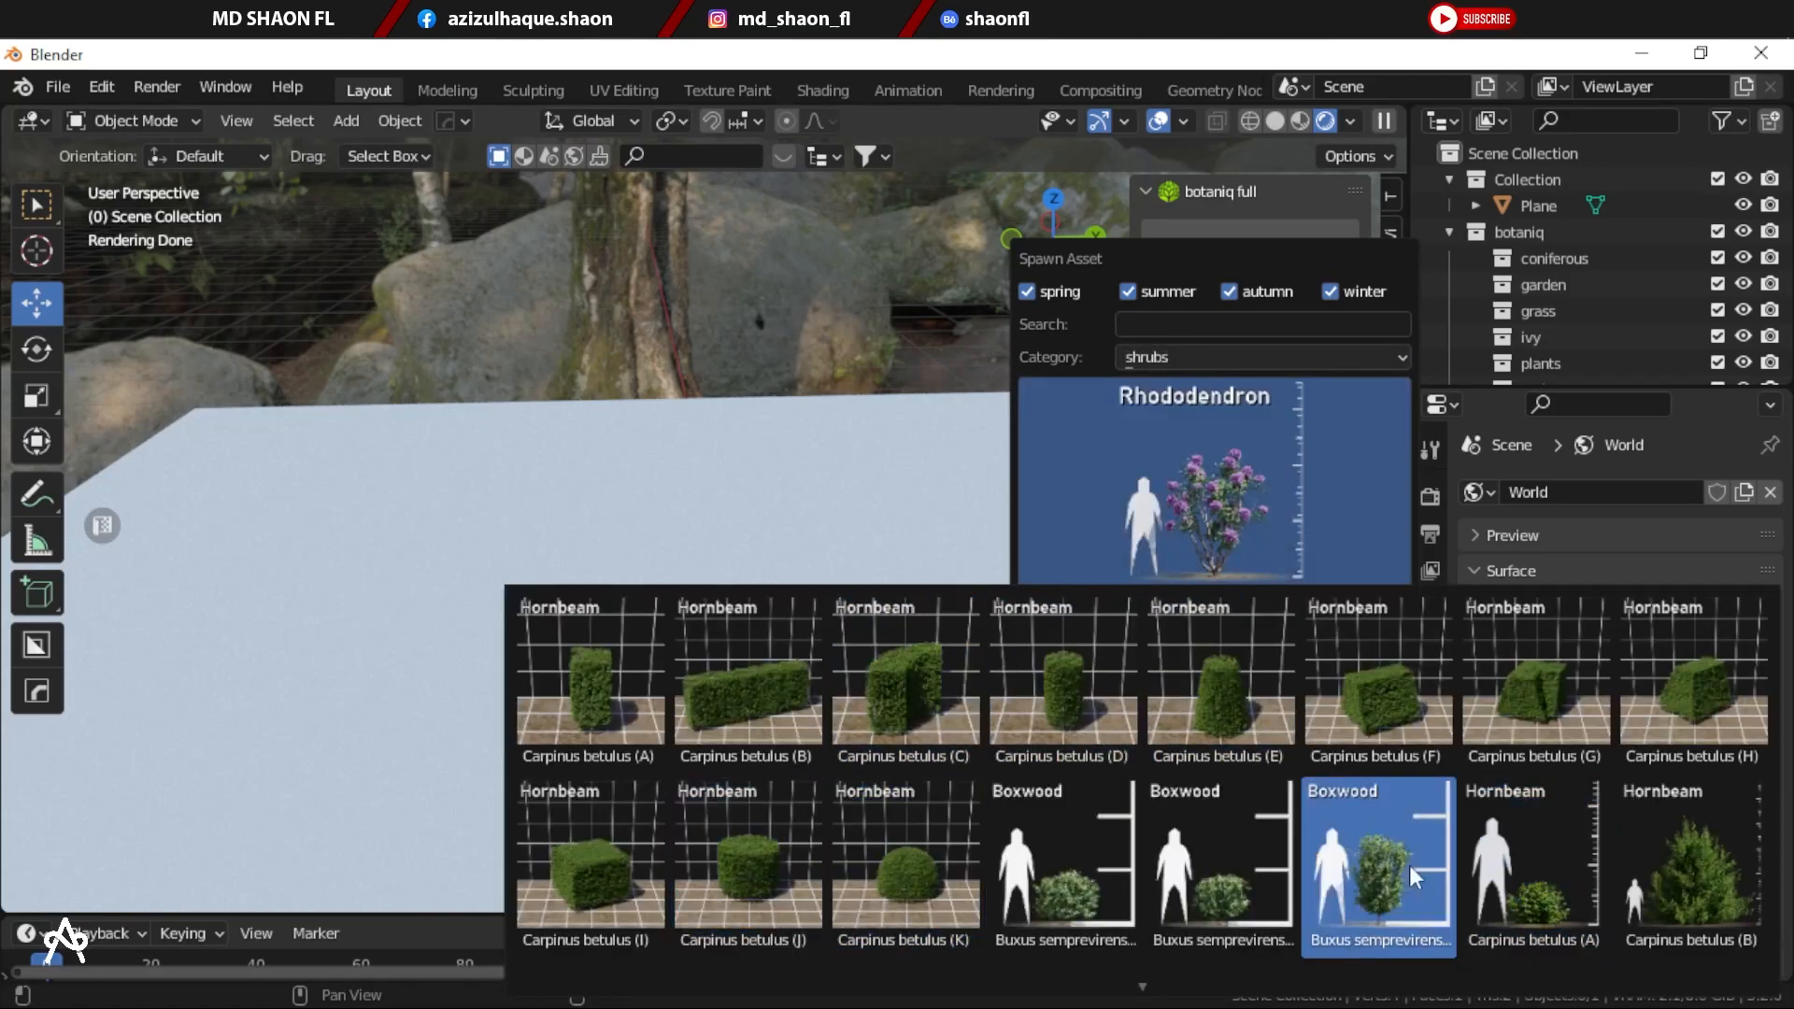
scroll(1443, 864, down, 5)
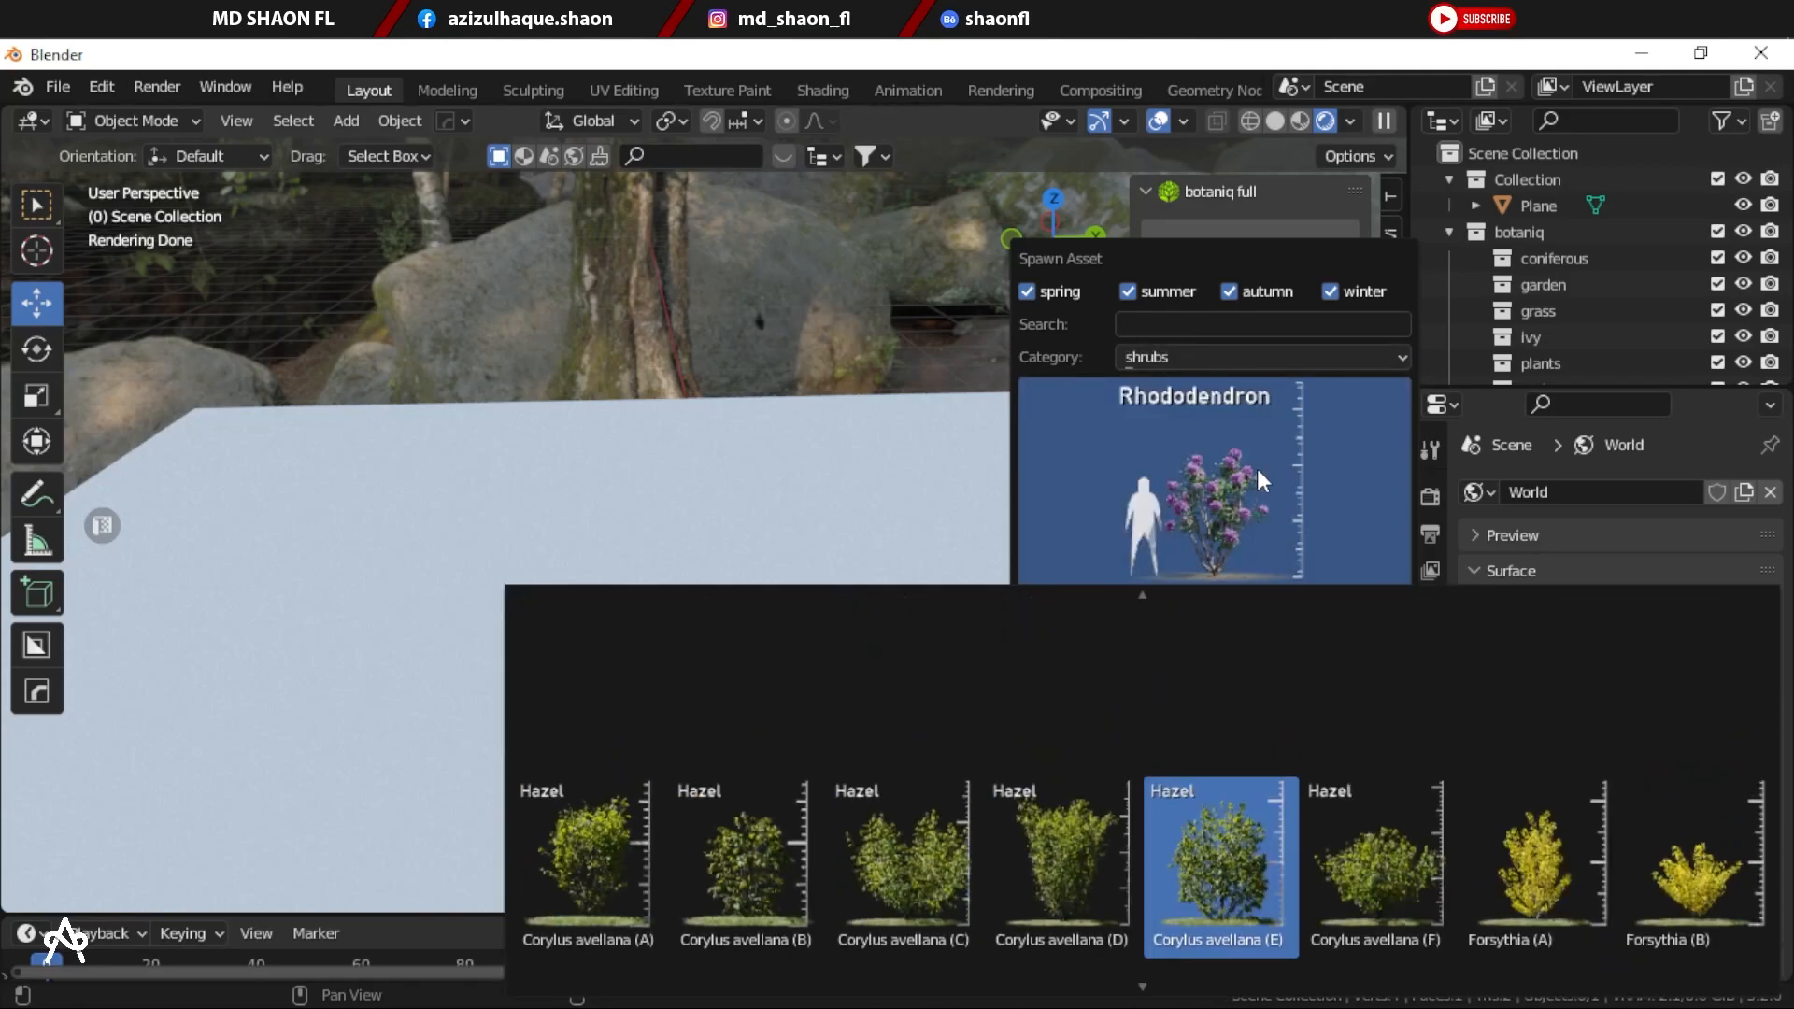
Step: Browse the spawnable assets in the succulents category and the palms in the tropical category
click(1220, 357)
click(1179, 728)
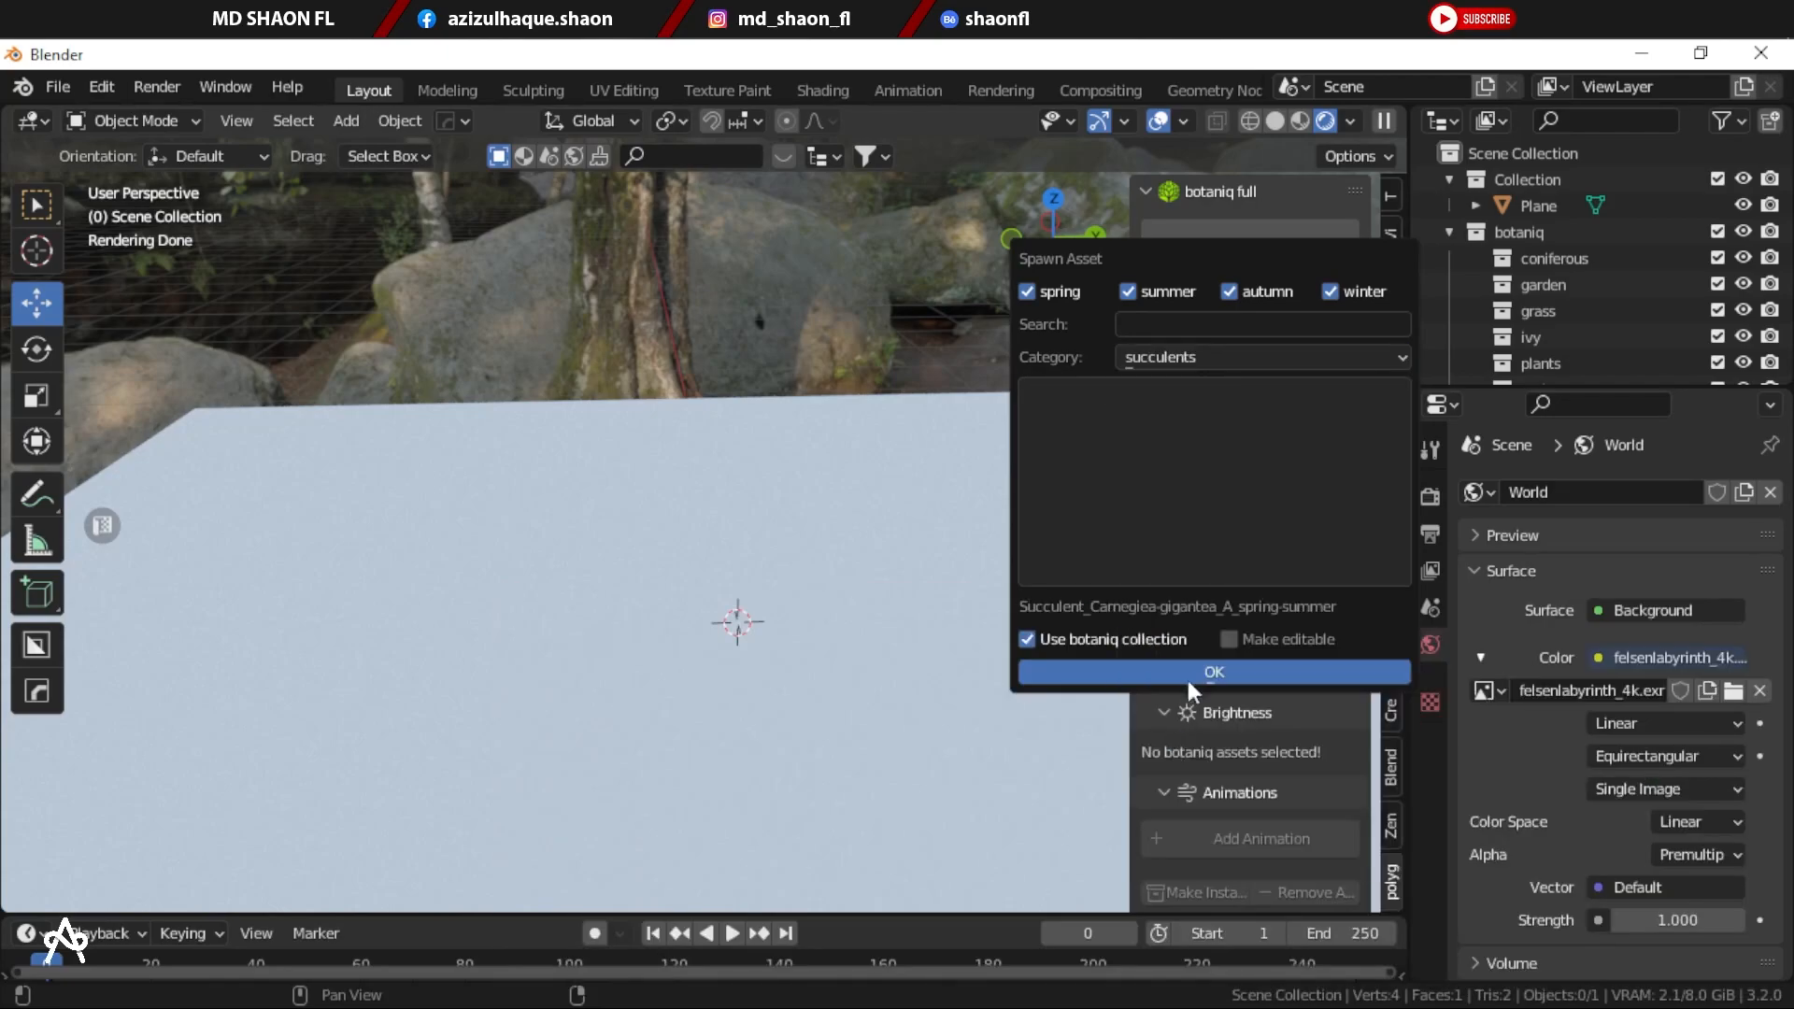
click(1194, 544)
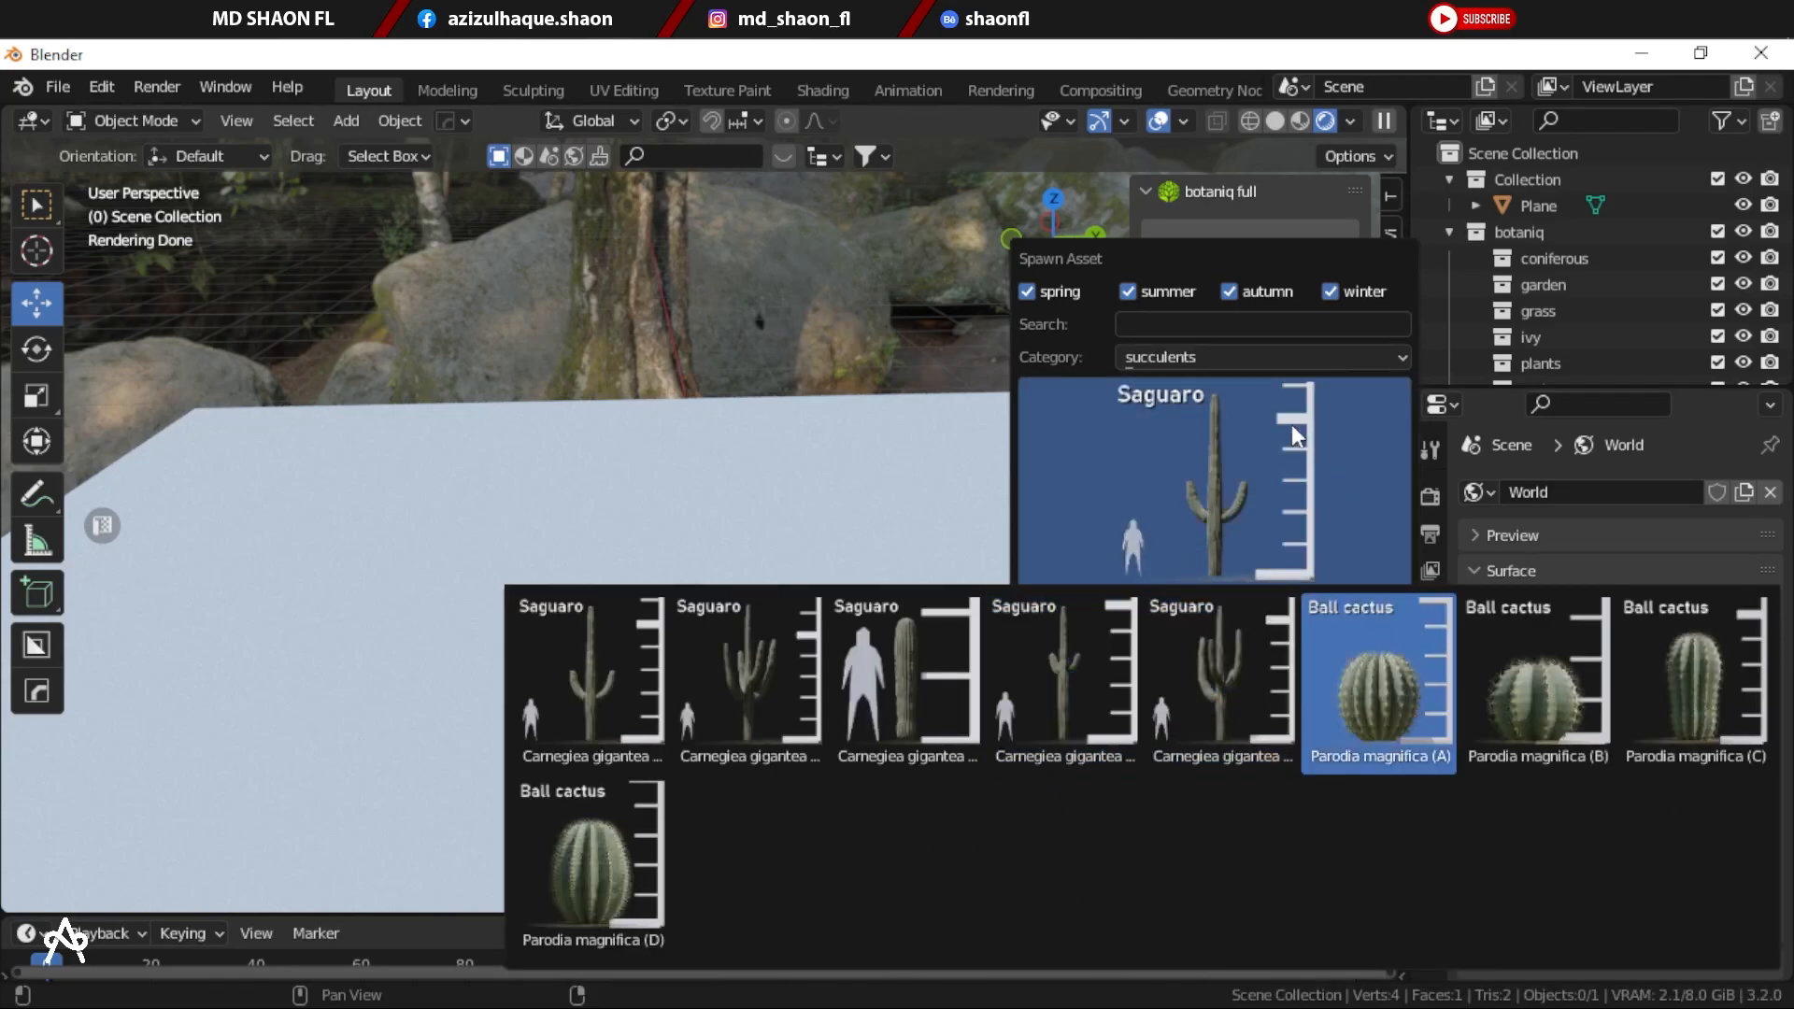
click(1228, 359)
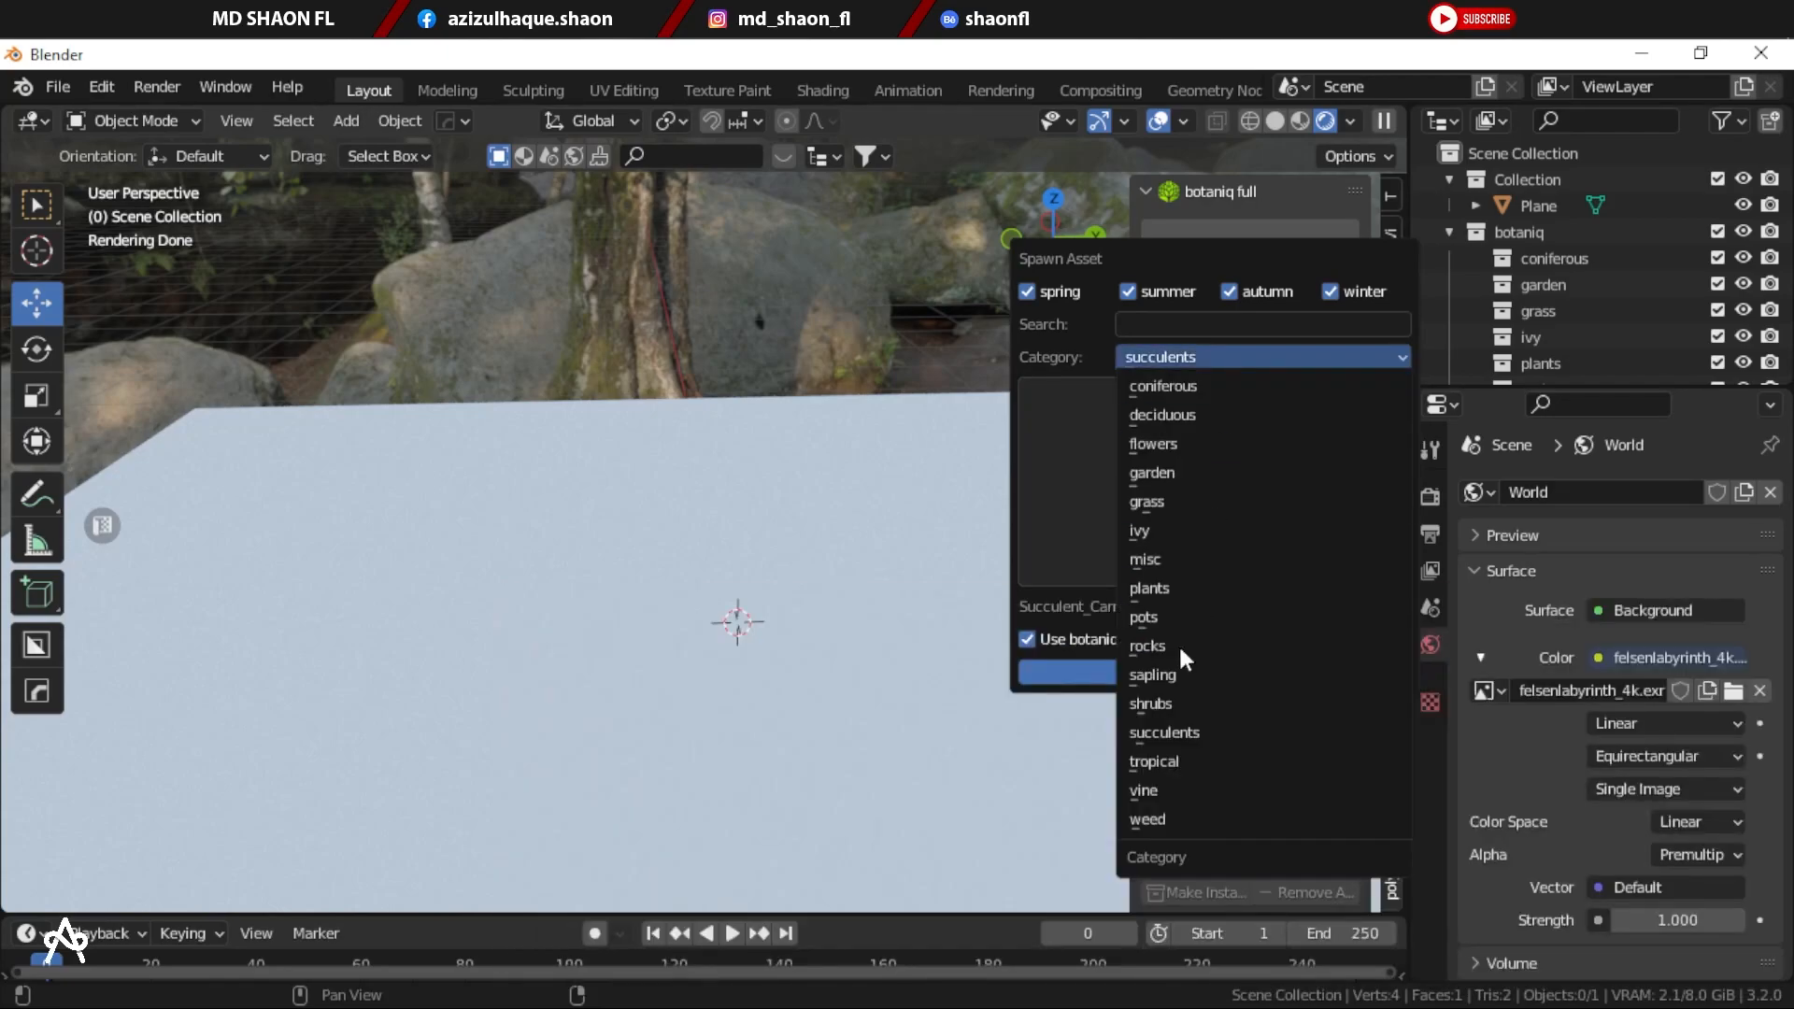
click(1158, 765)
click(1175, 508)
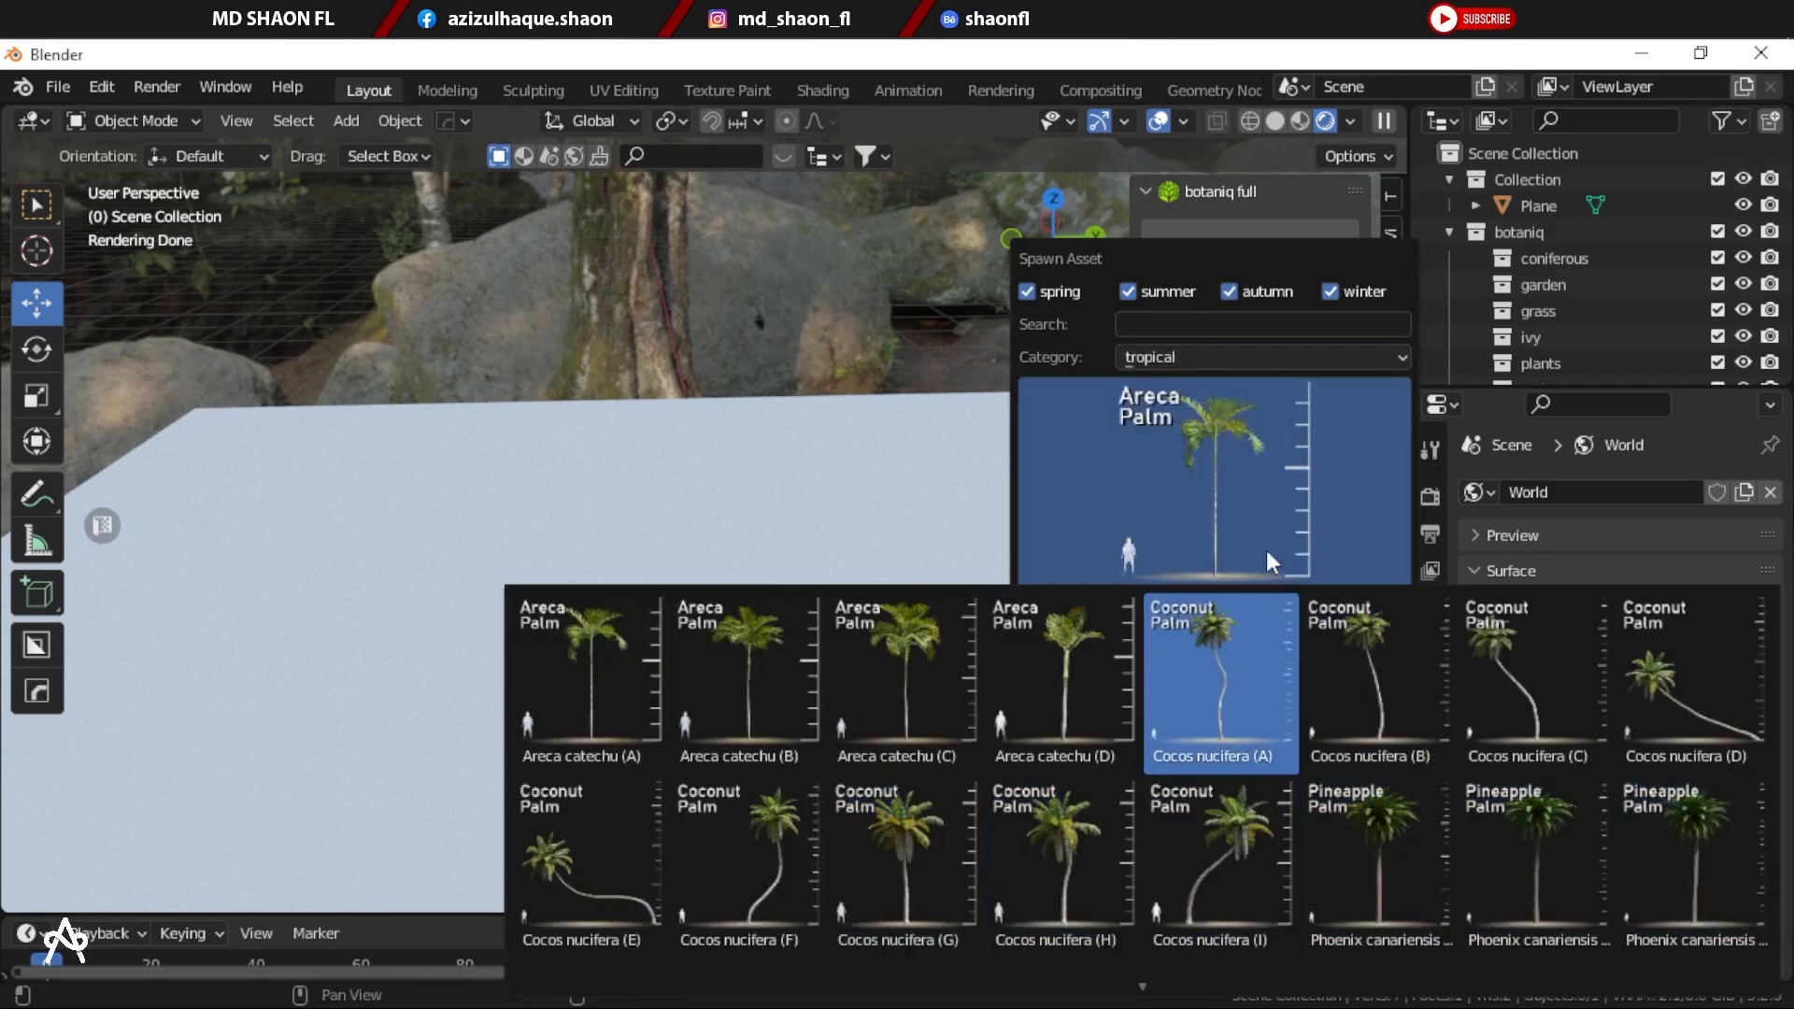
Step: Look through the vine and weed asset categories, and close the asset browser without spawning anything
click(1224, 351)
click(1187, 790)
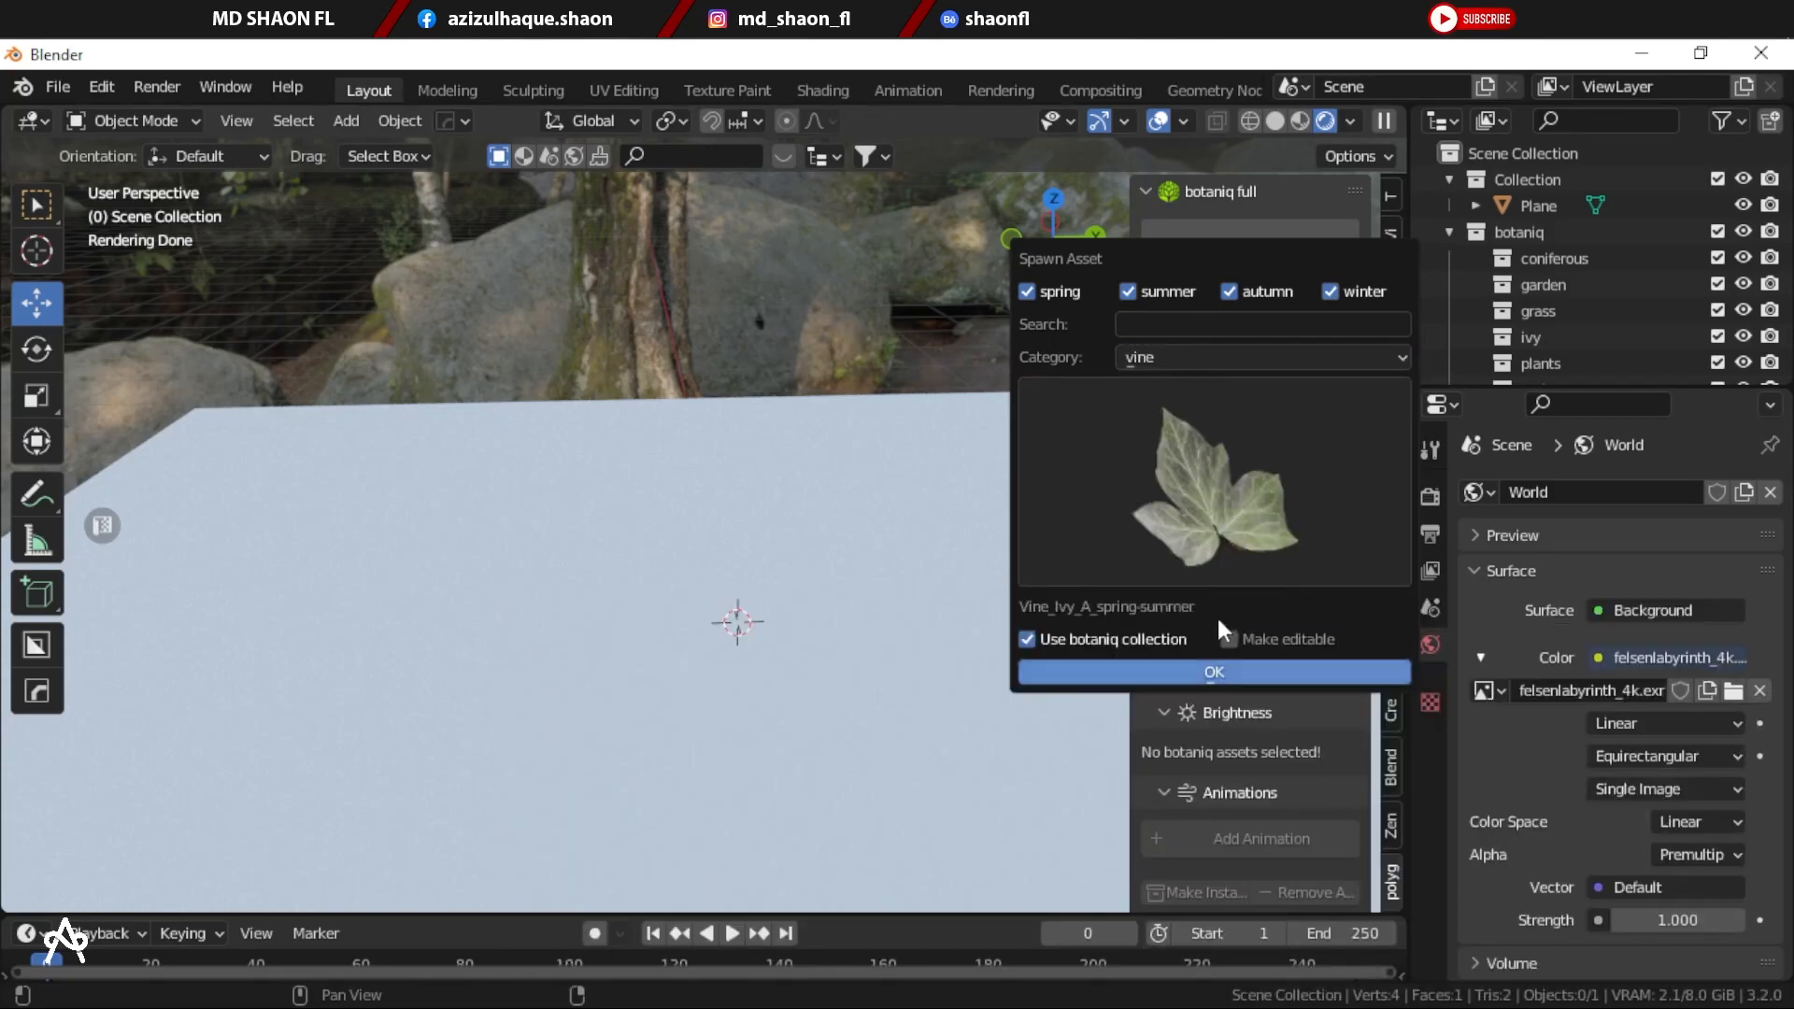
click(1209, 565)
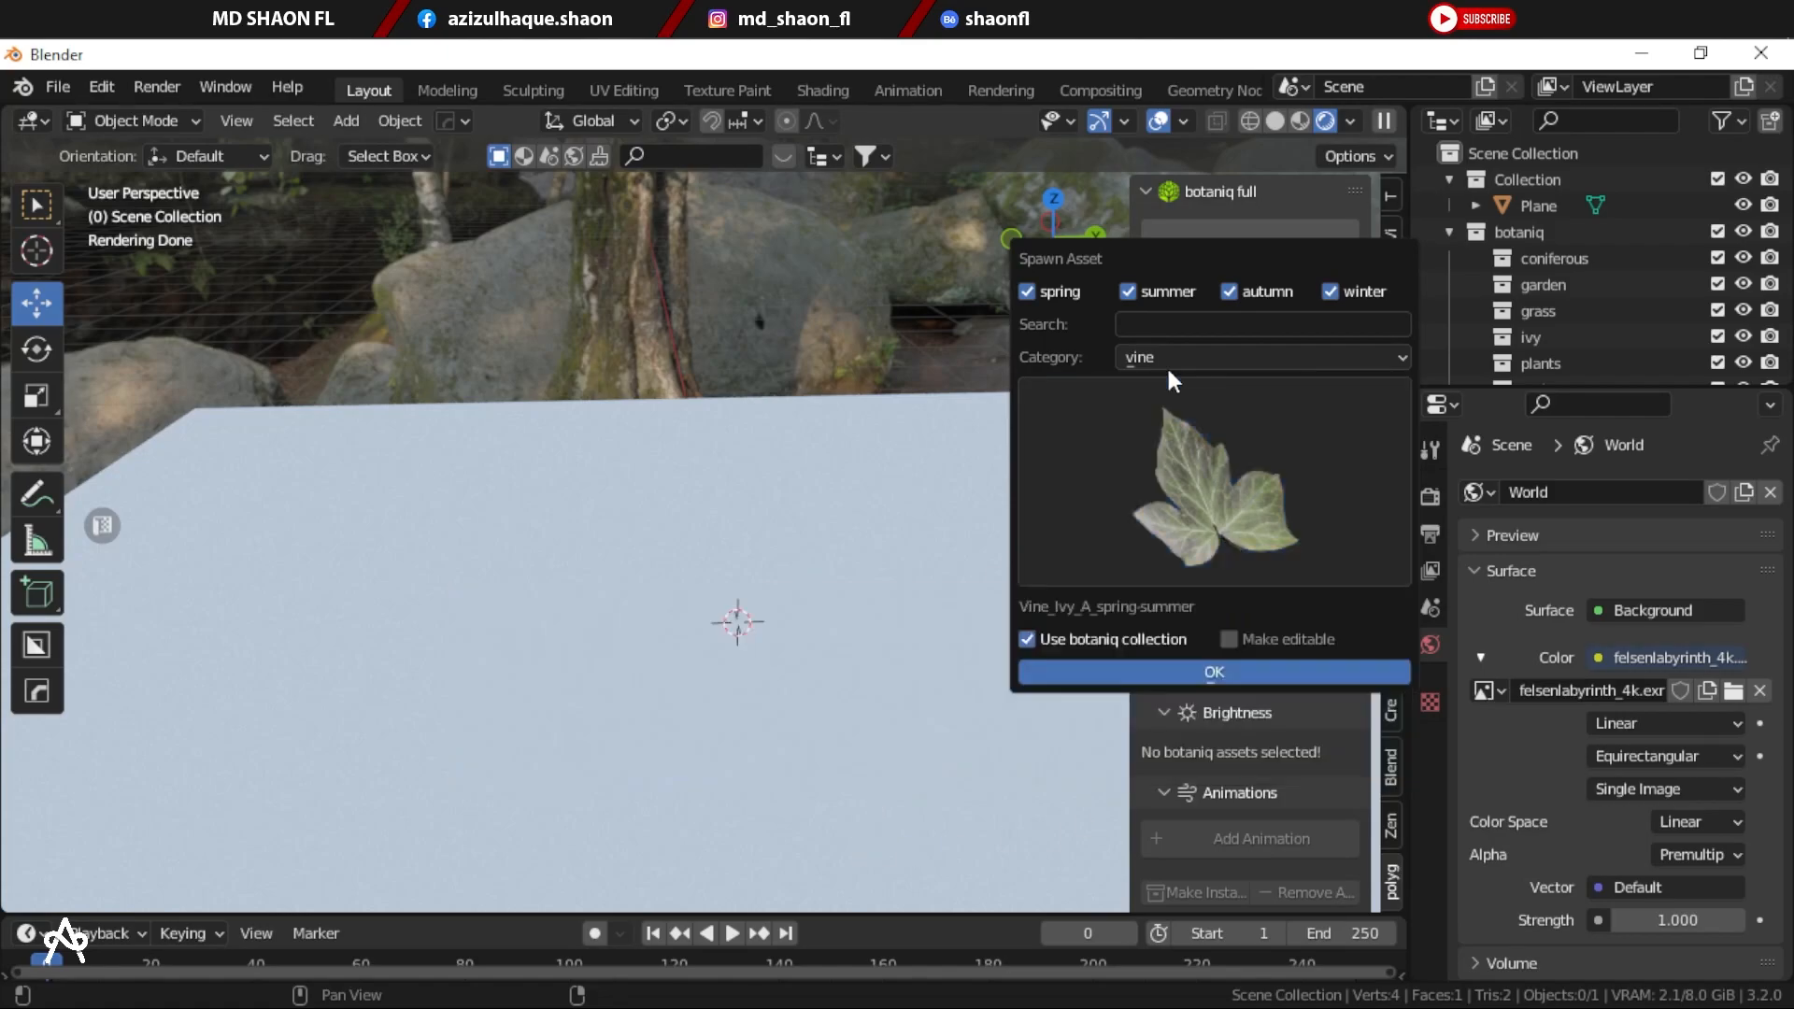
click(1192, 357)
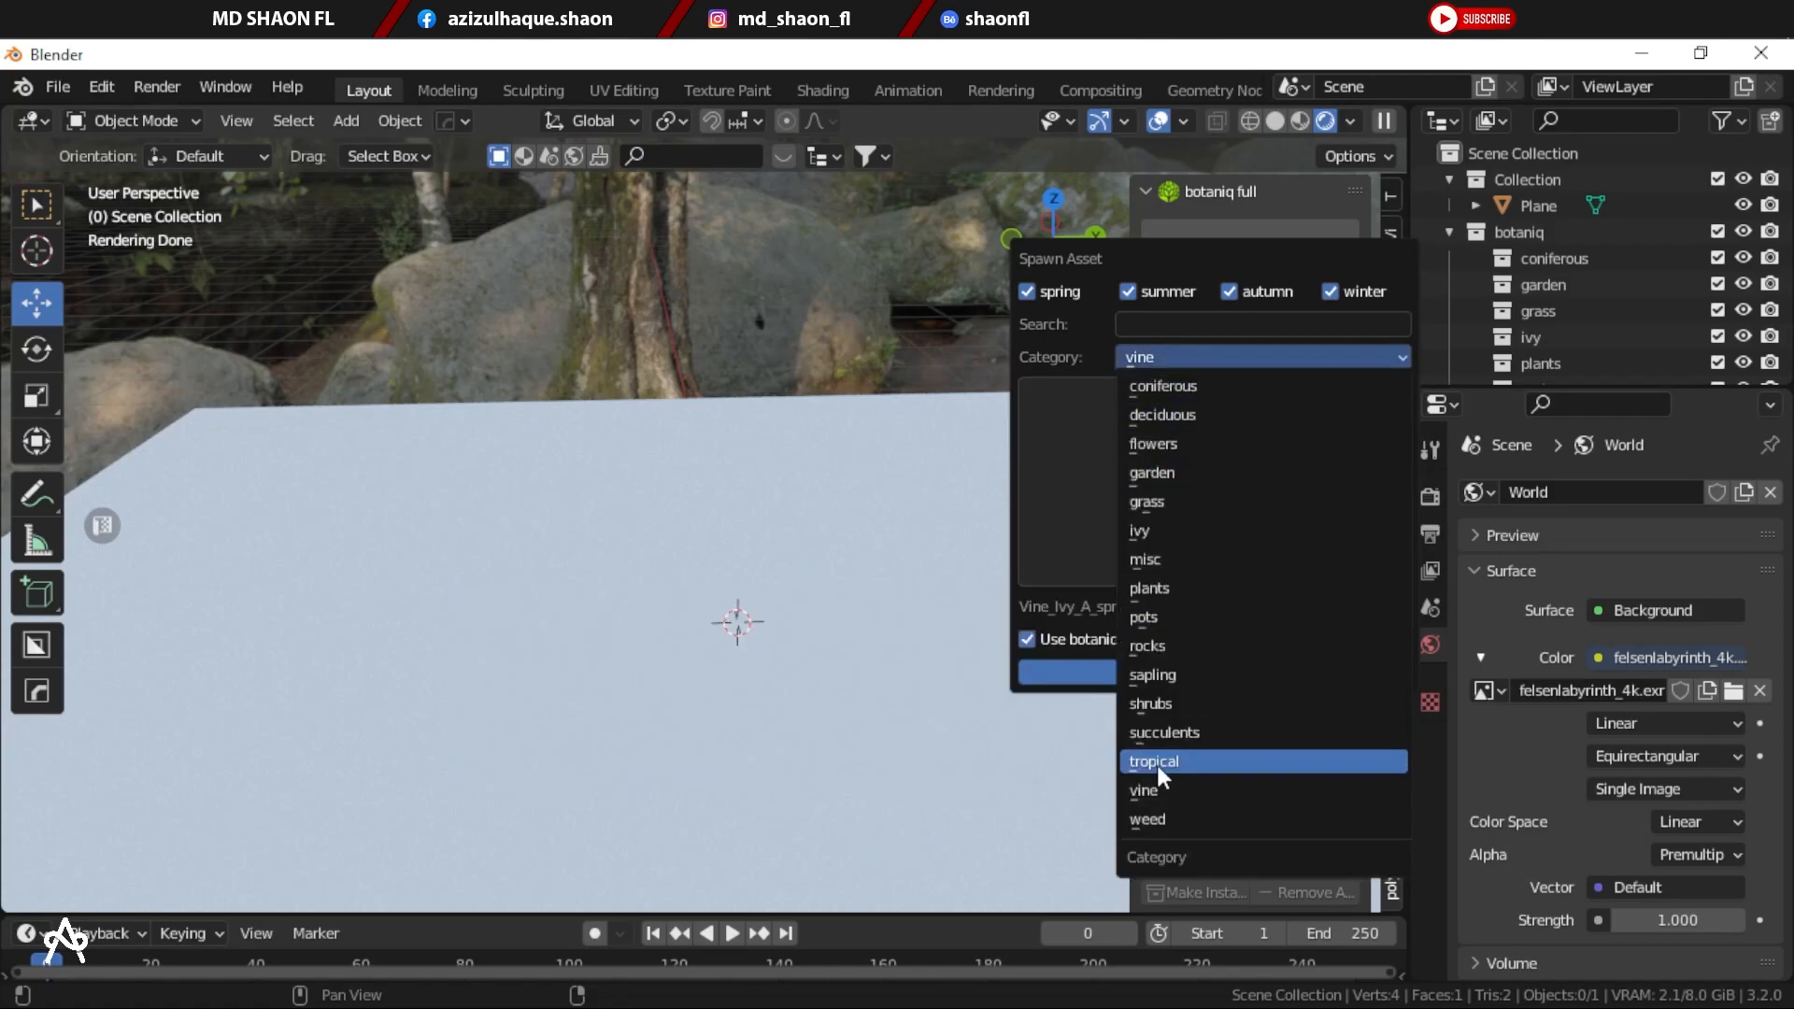
click(1159, 822)
click(1231, 547)
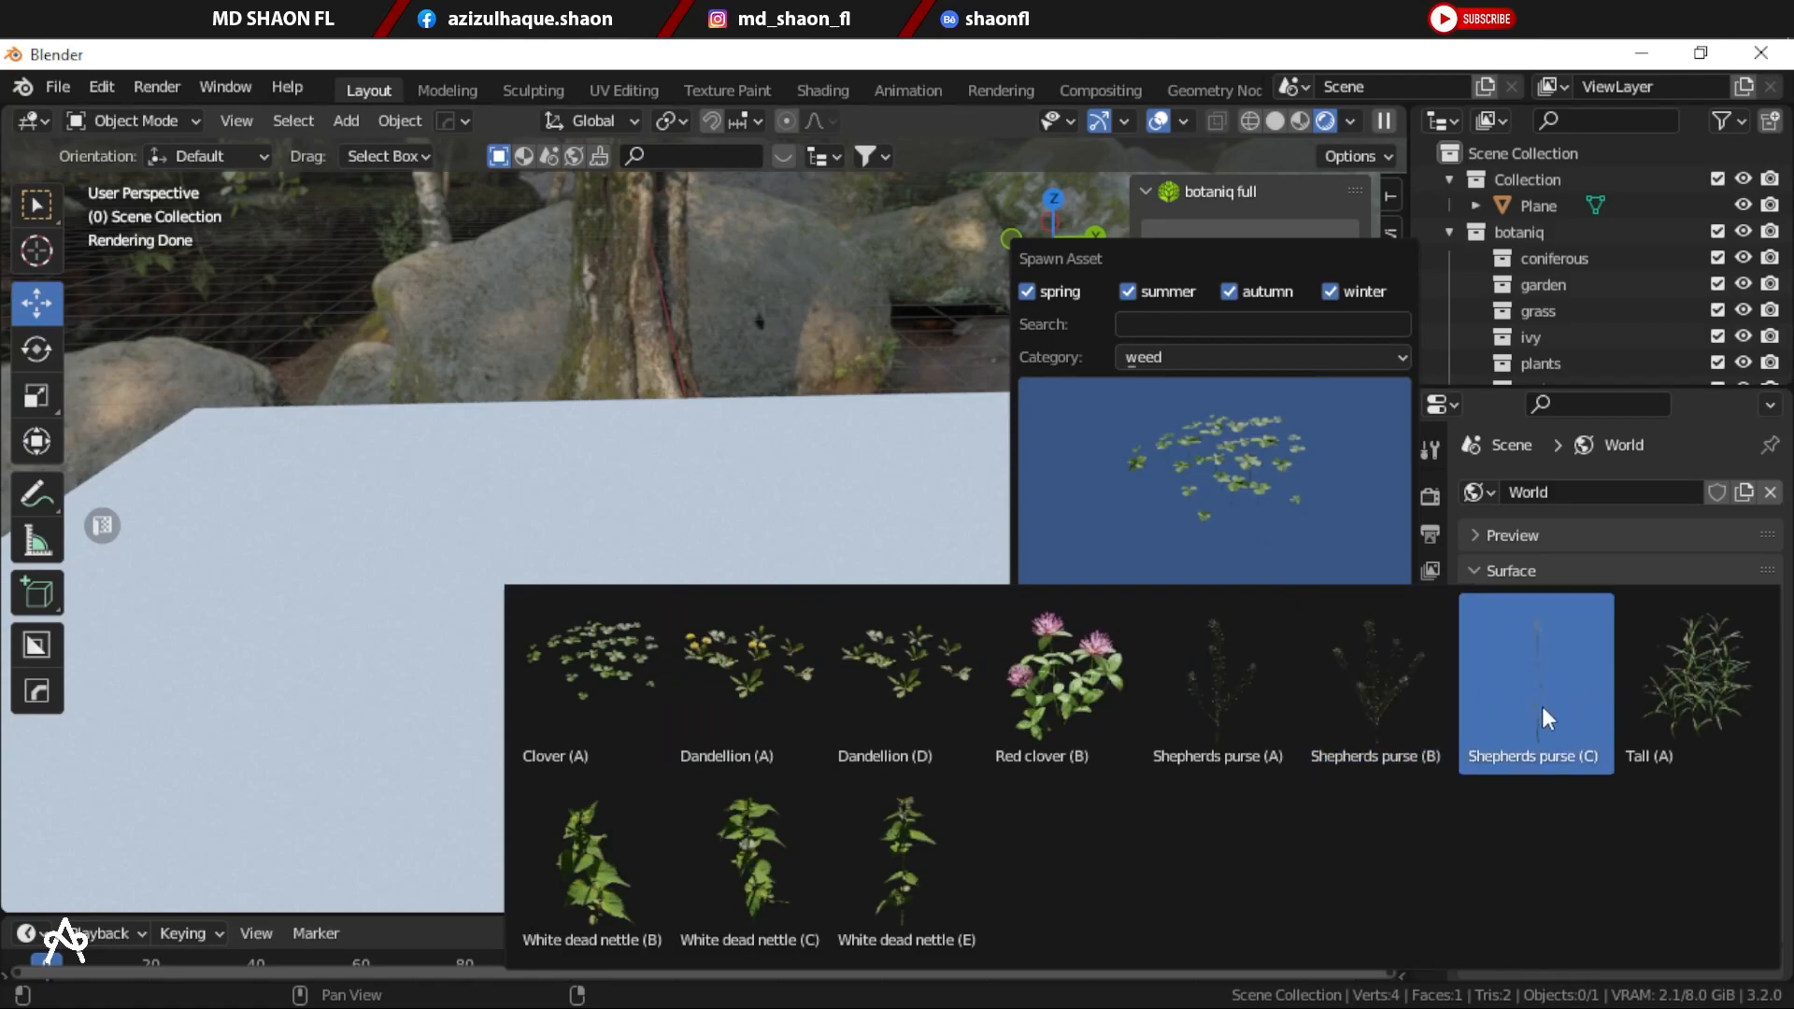
click(1238, 359)
click(888, 279)
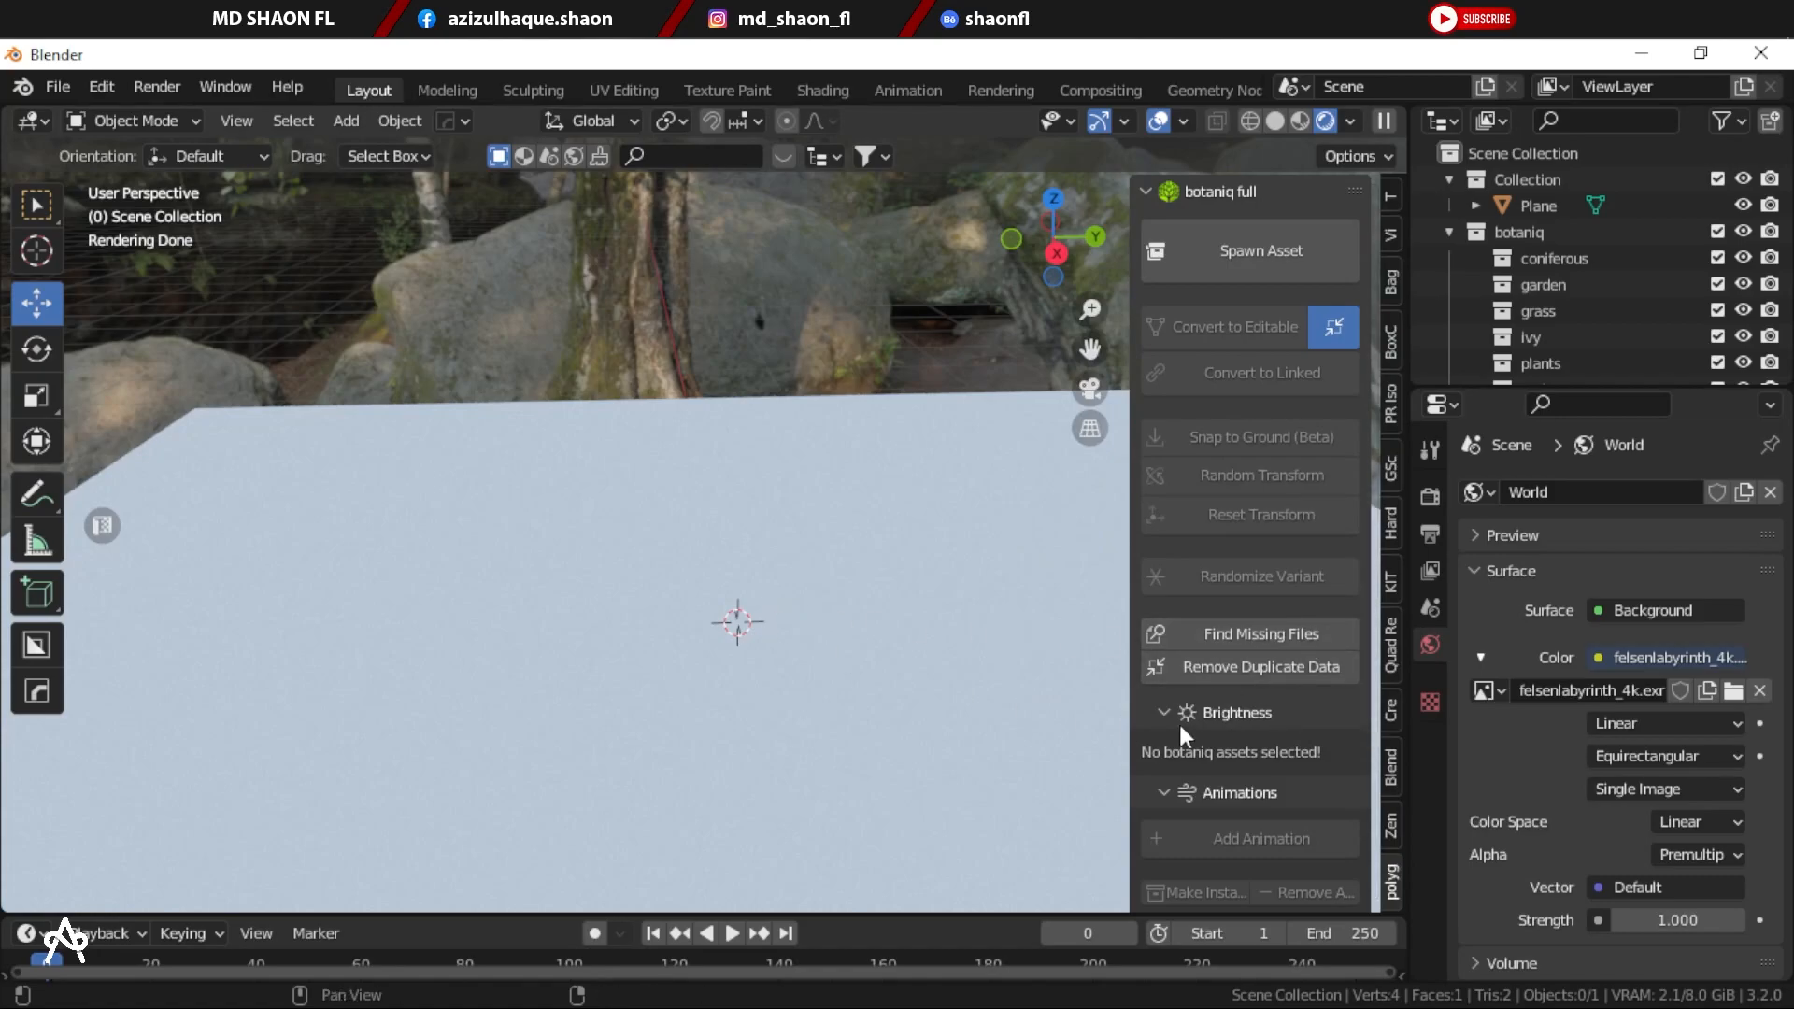
Step: Add the Default wind animation with Automatic Make Instance to the ground plane, and return the timeline to frame 1
scroll(1178, 736, down, 4)
click(1242, 637)
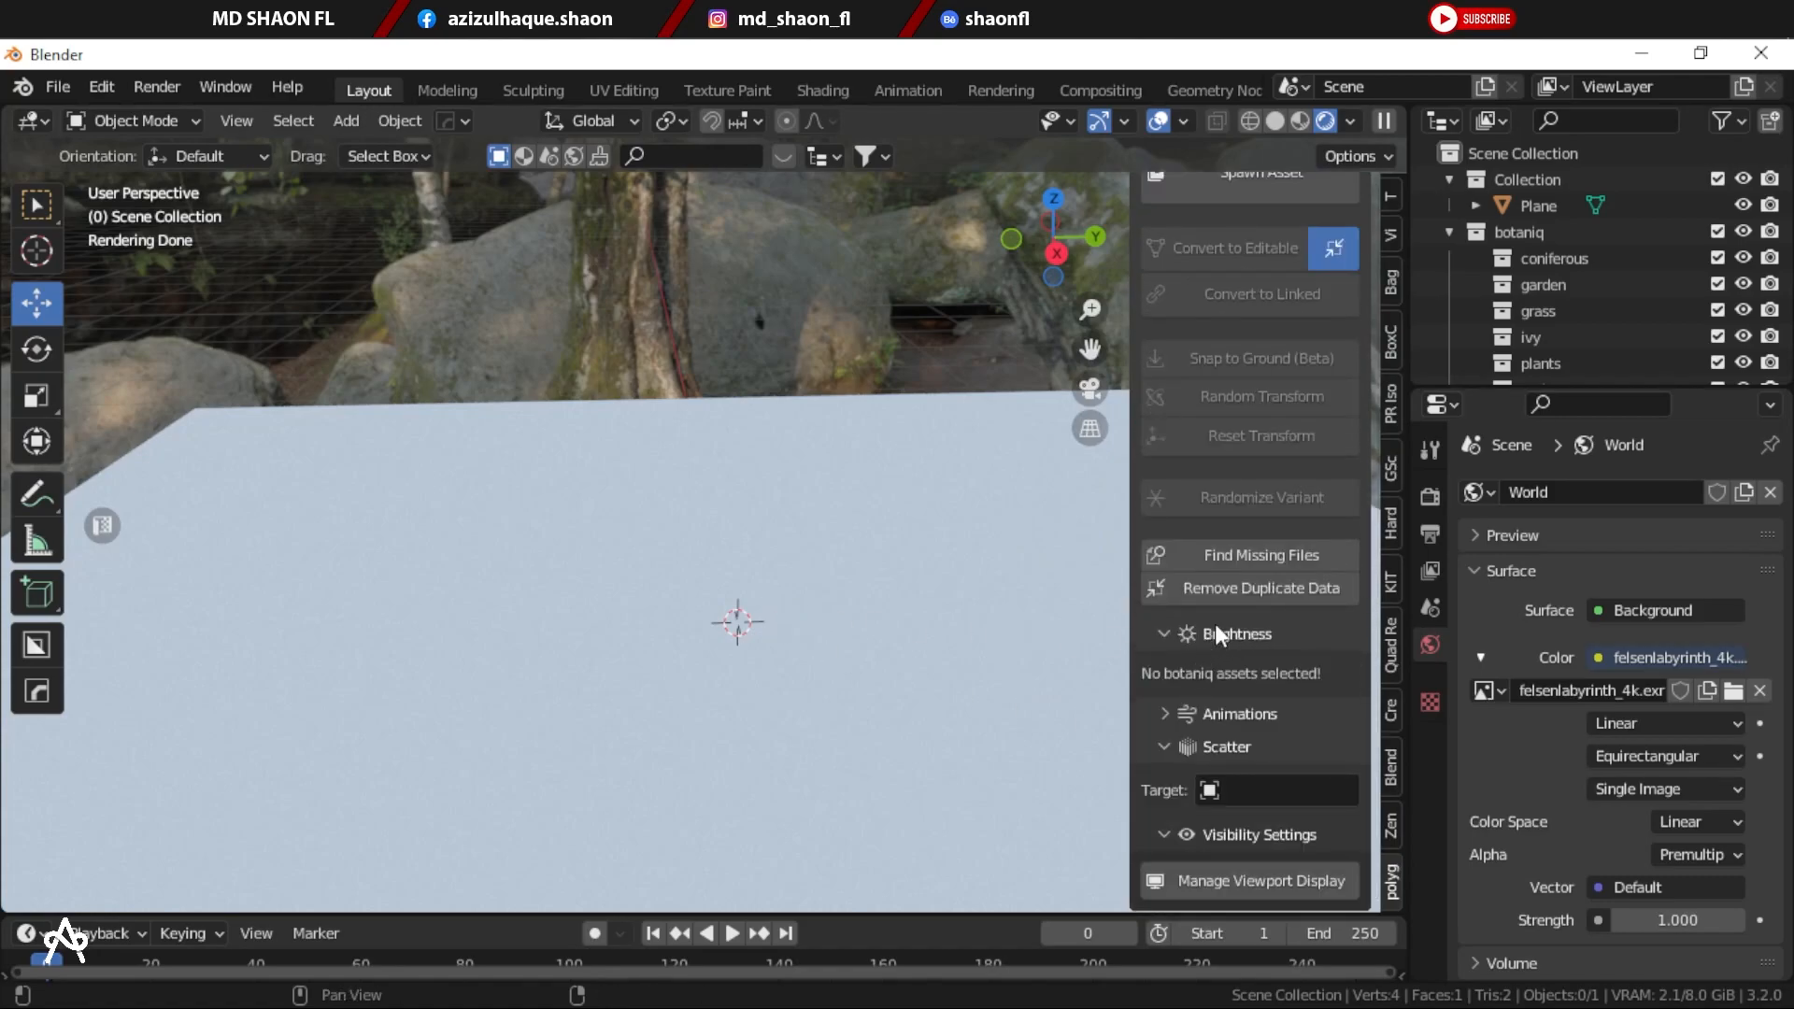
click(1174, 715)
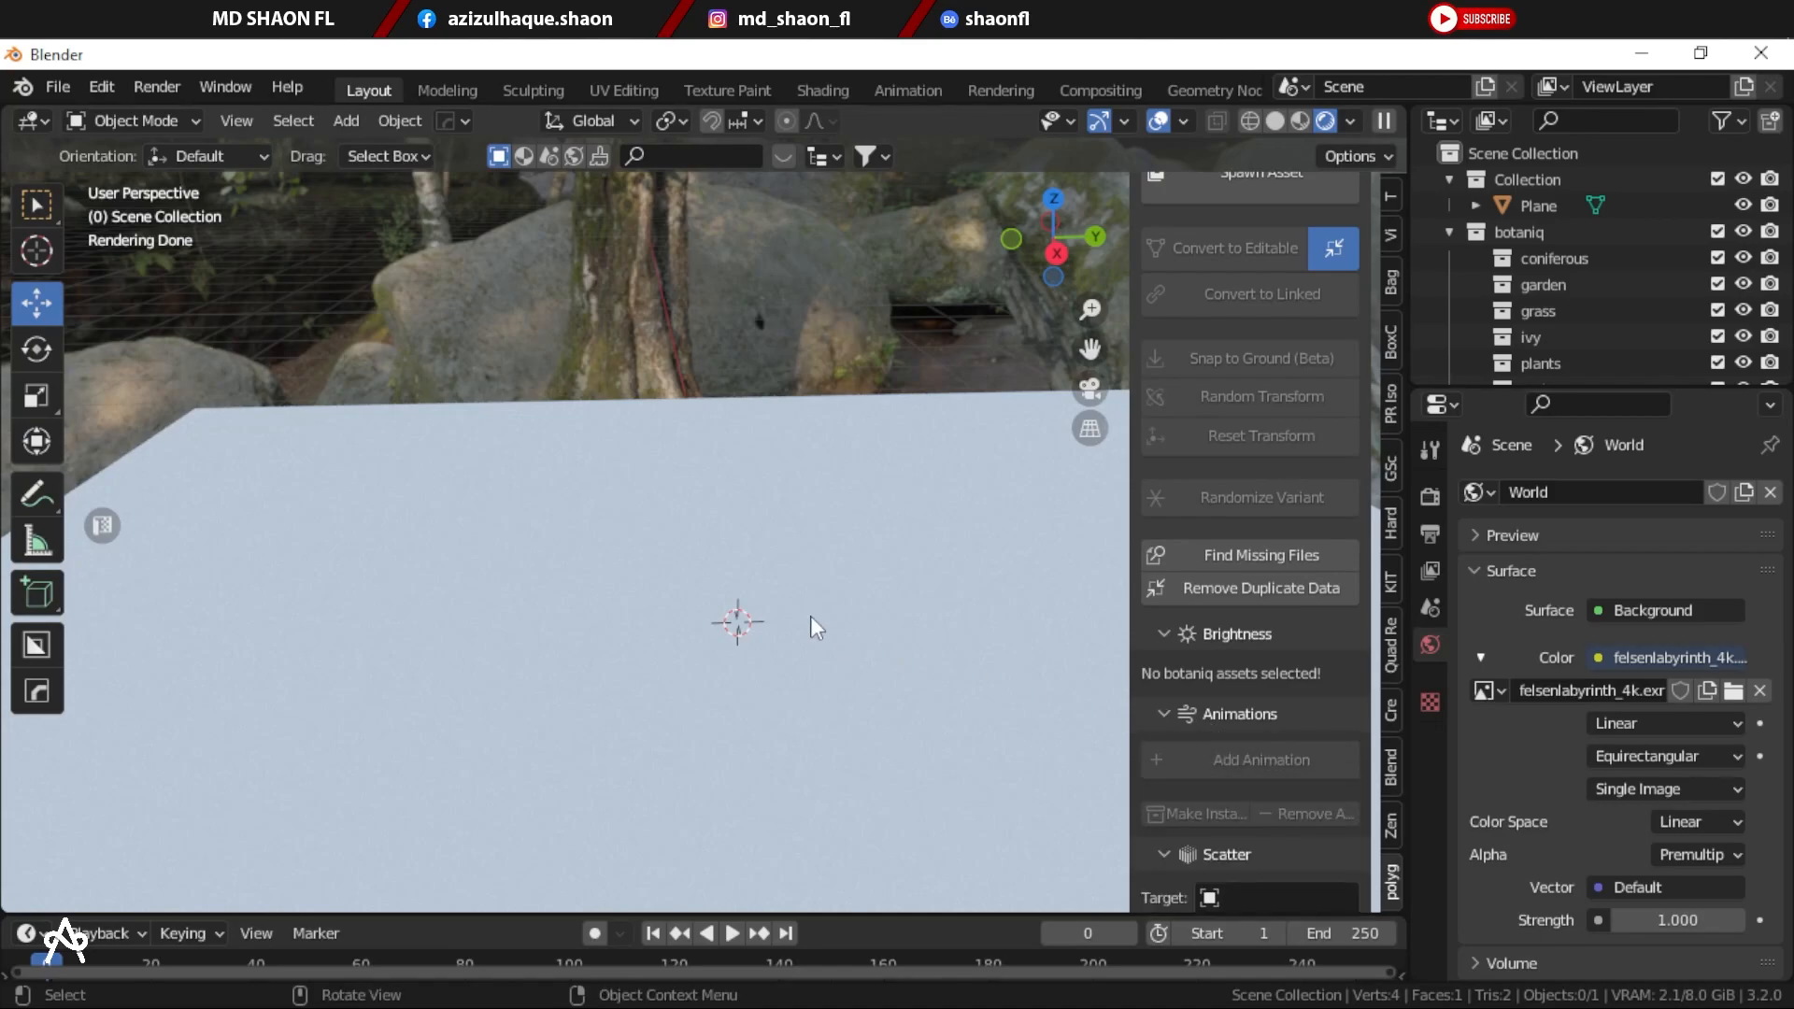
click(810, 615)
click(1229, 758)
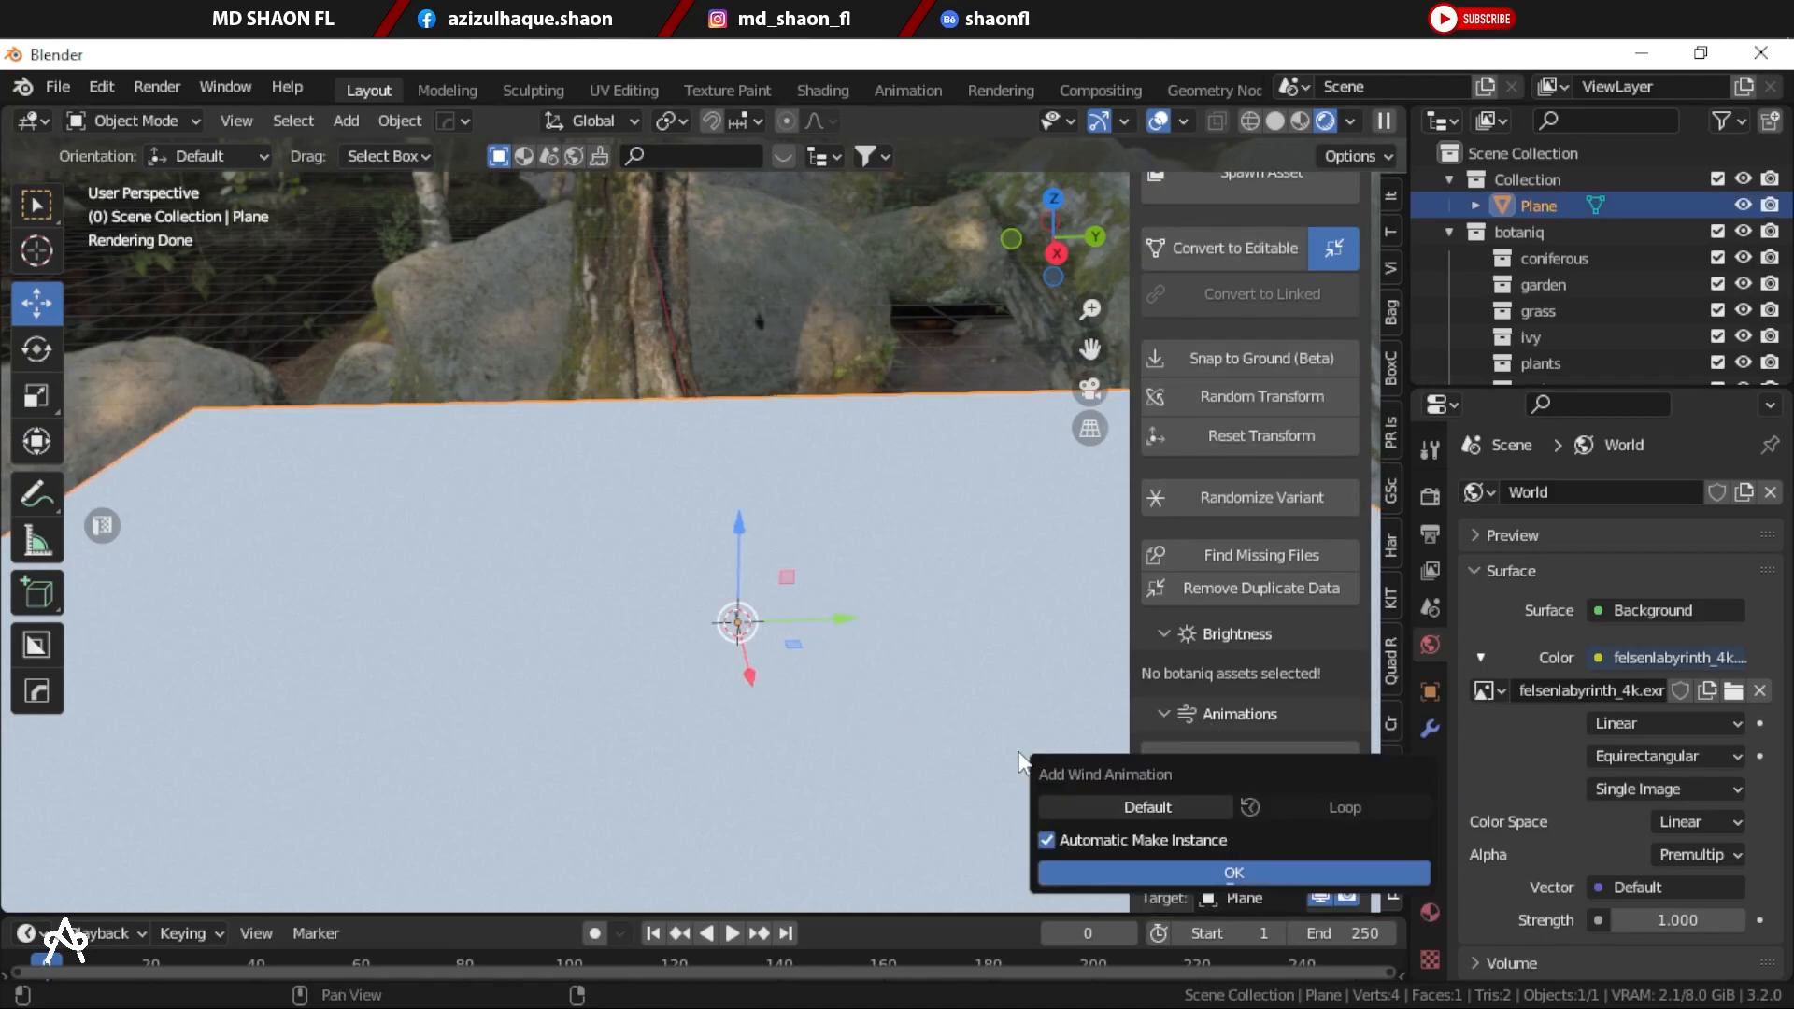
click(1146, 874)
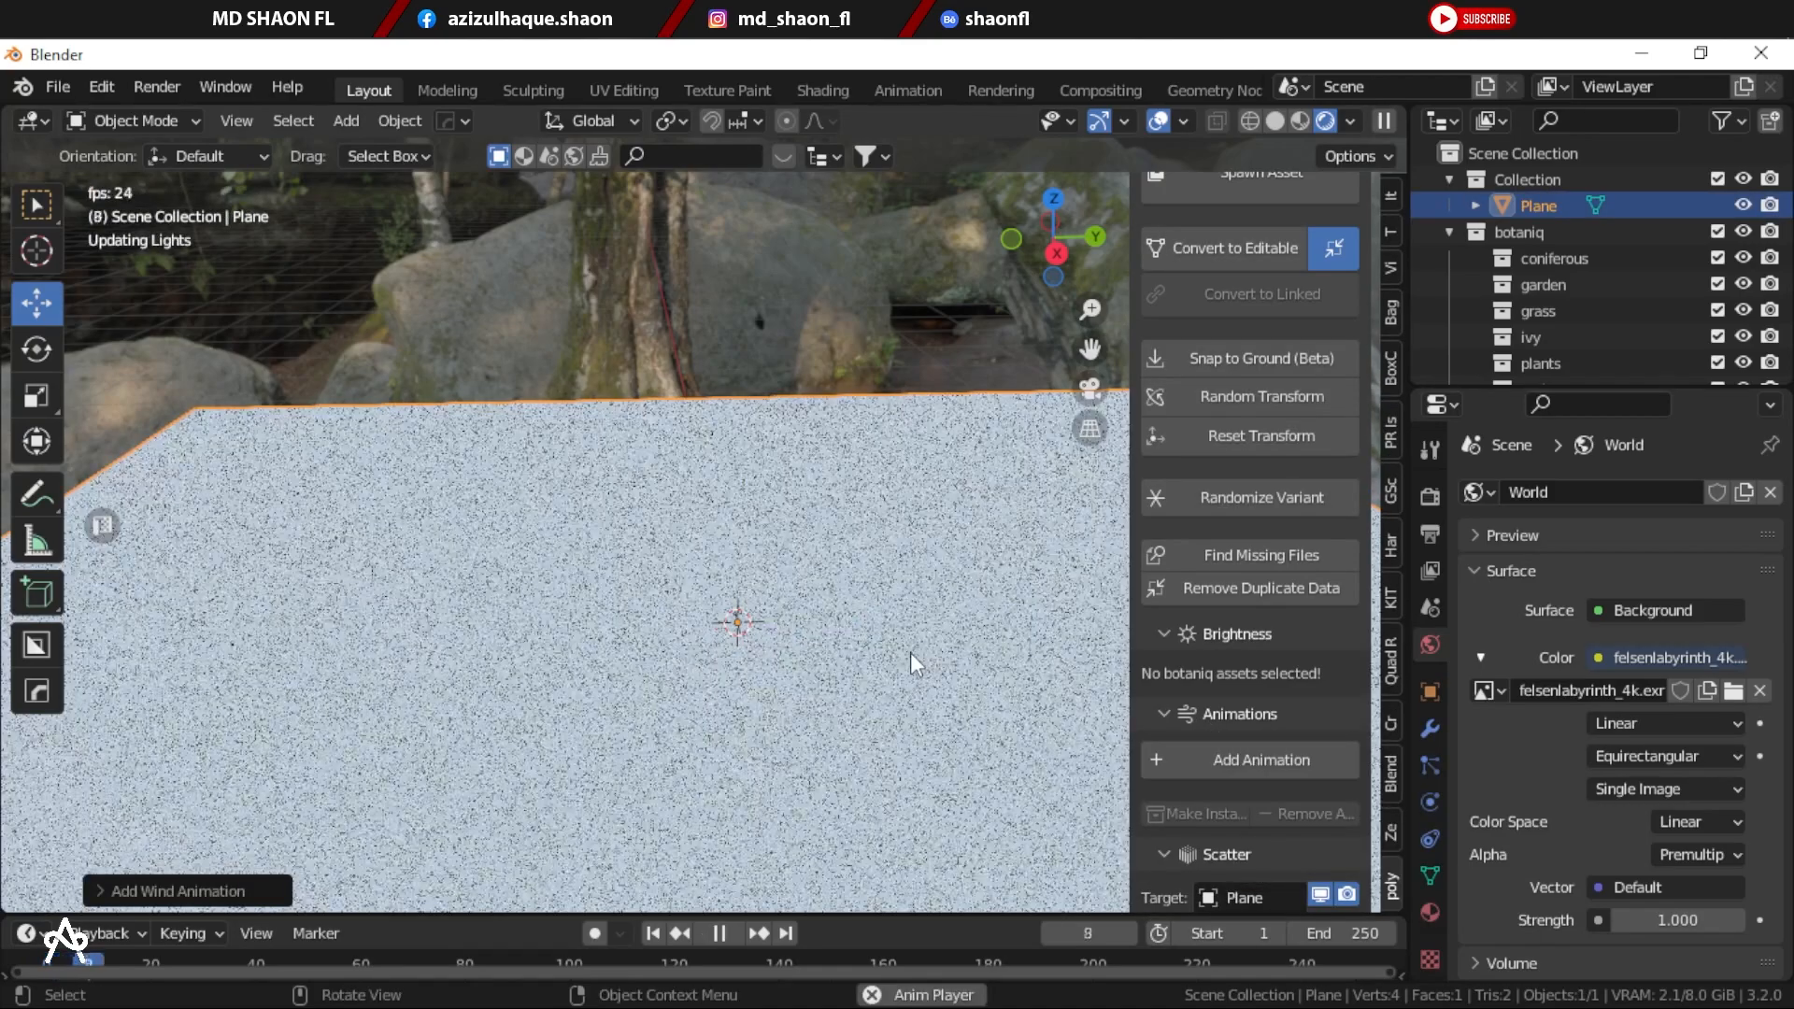
click(653, 933)
click(887, 322)
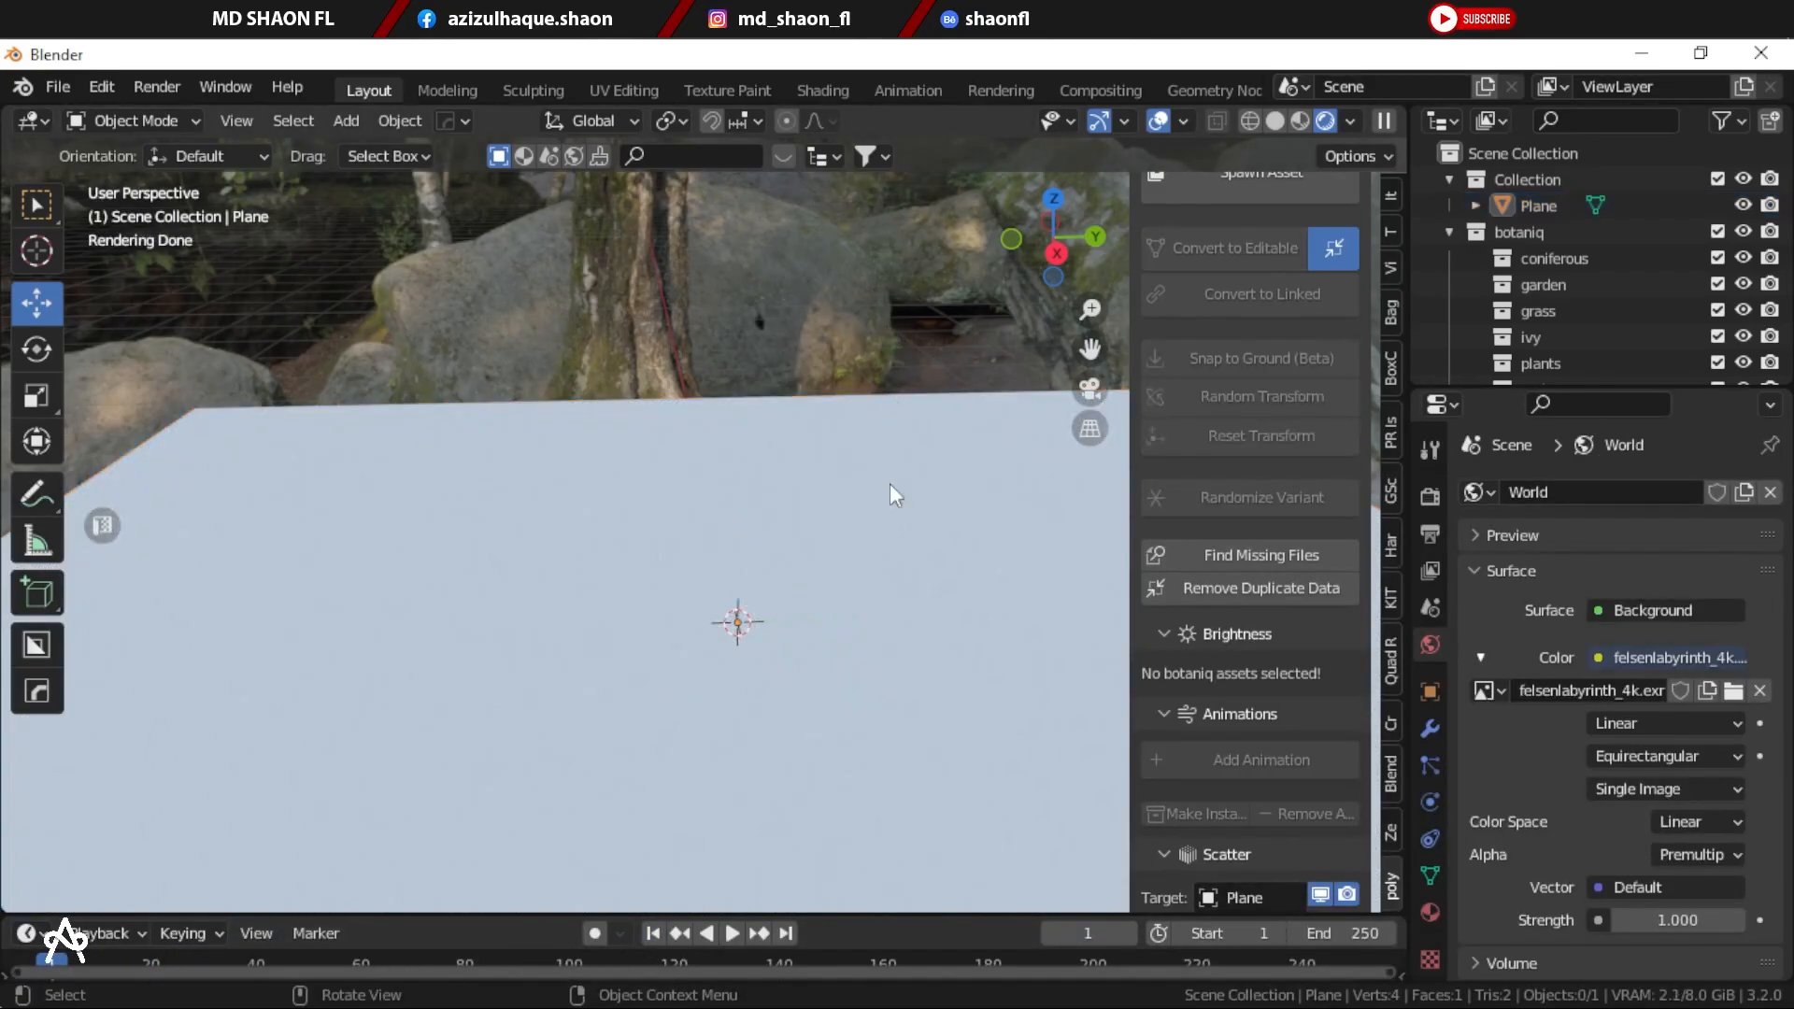
Step: Examine the whole ground plane from orthographic views and a raised perspective angle
scroll(882, 594, up, 2)
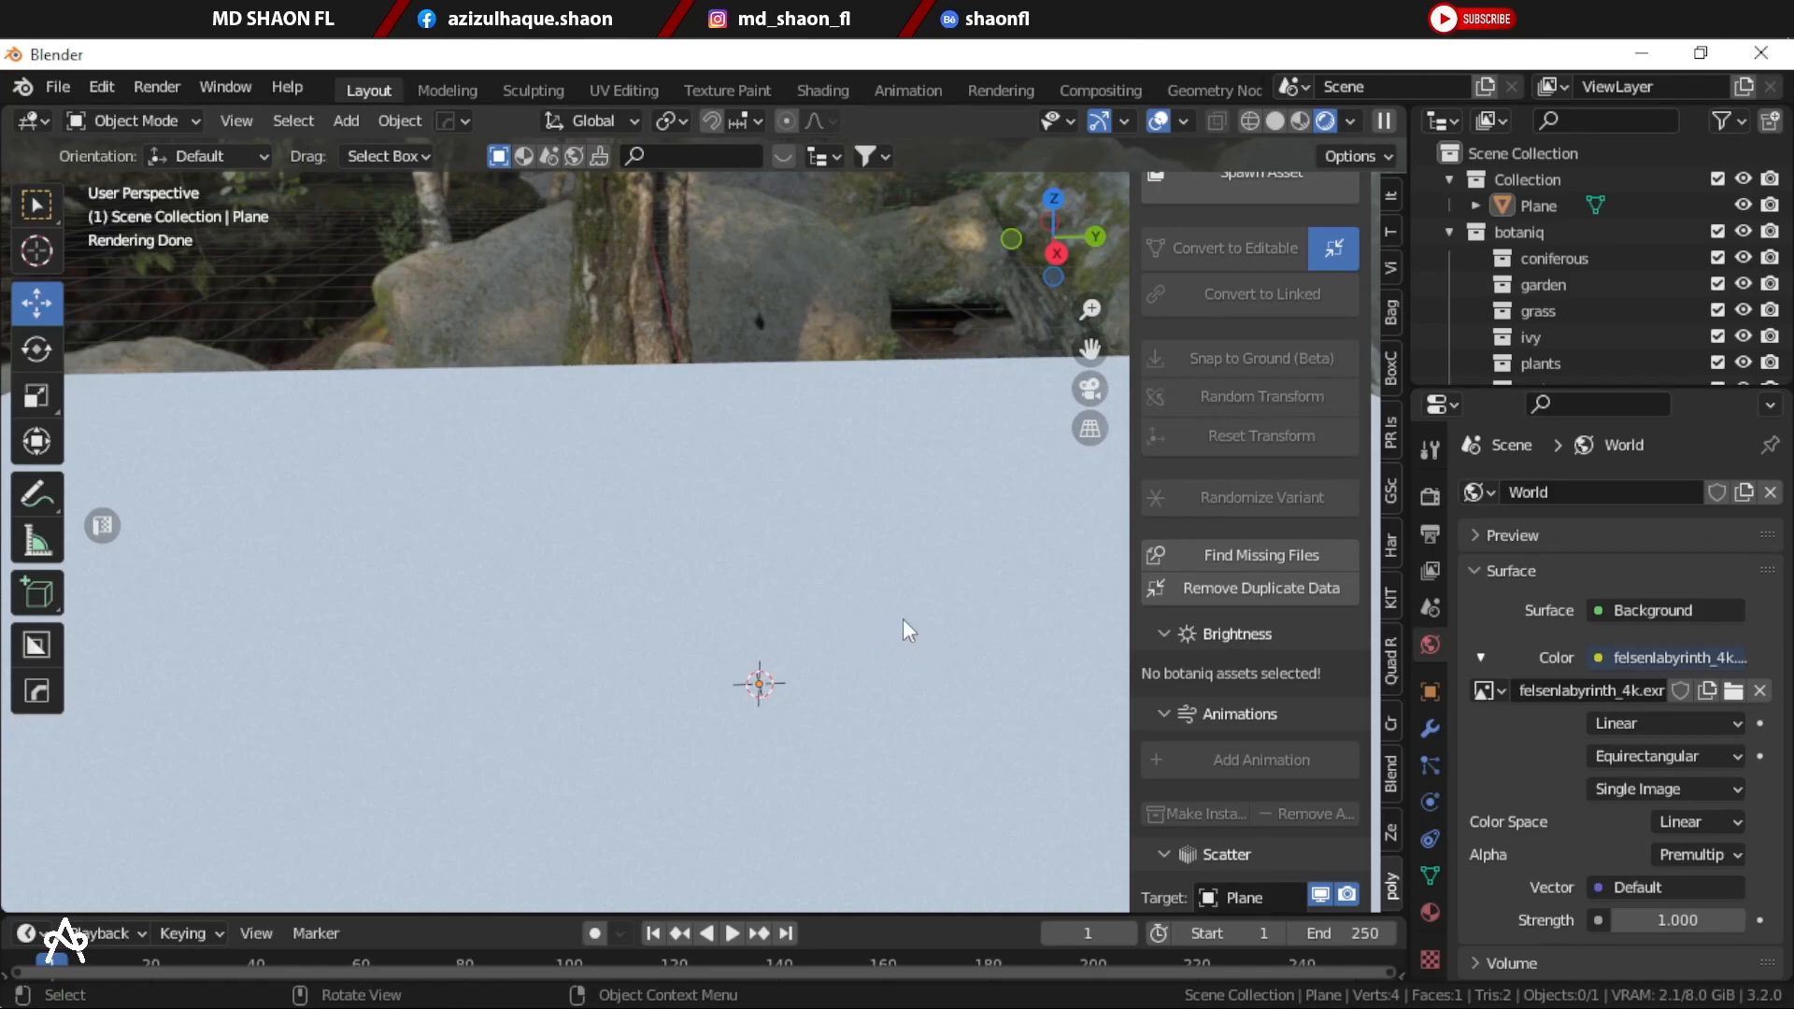
scroll(1249, 617, down, 4)
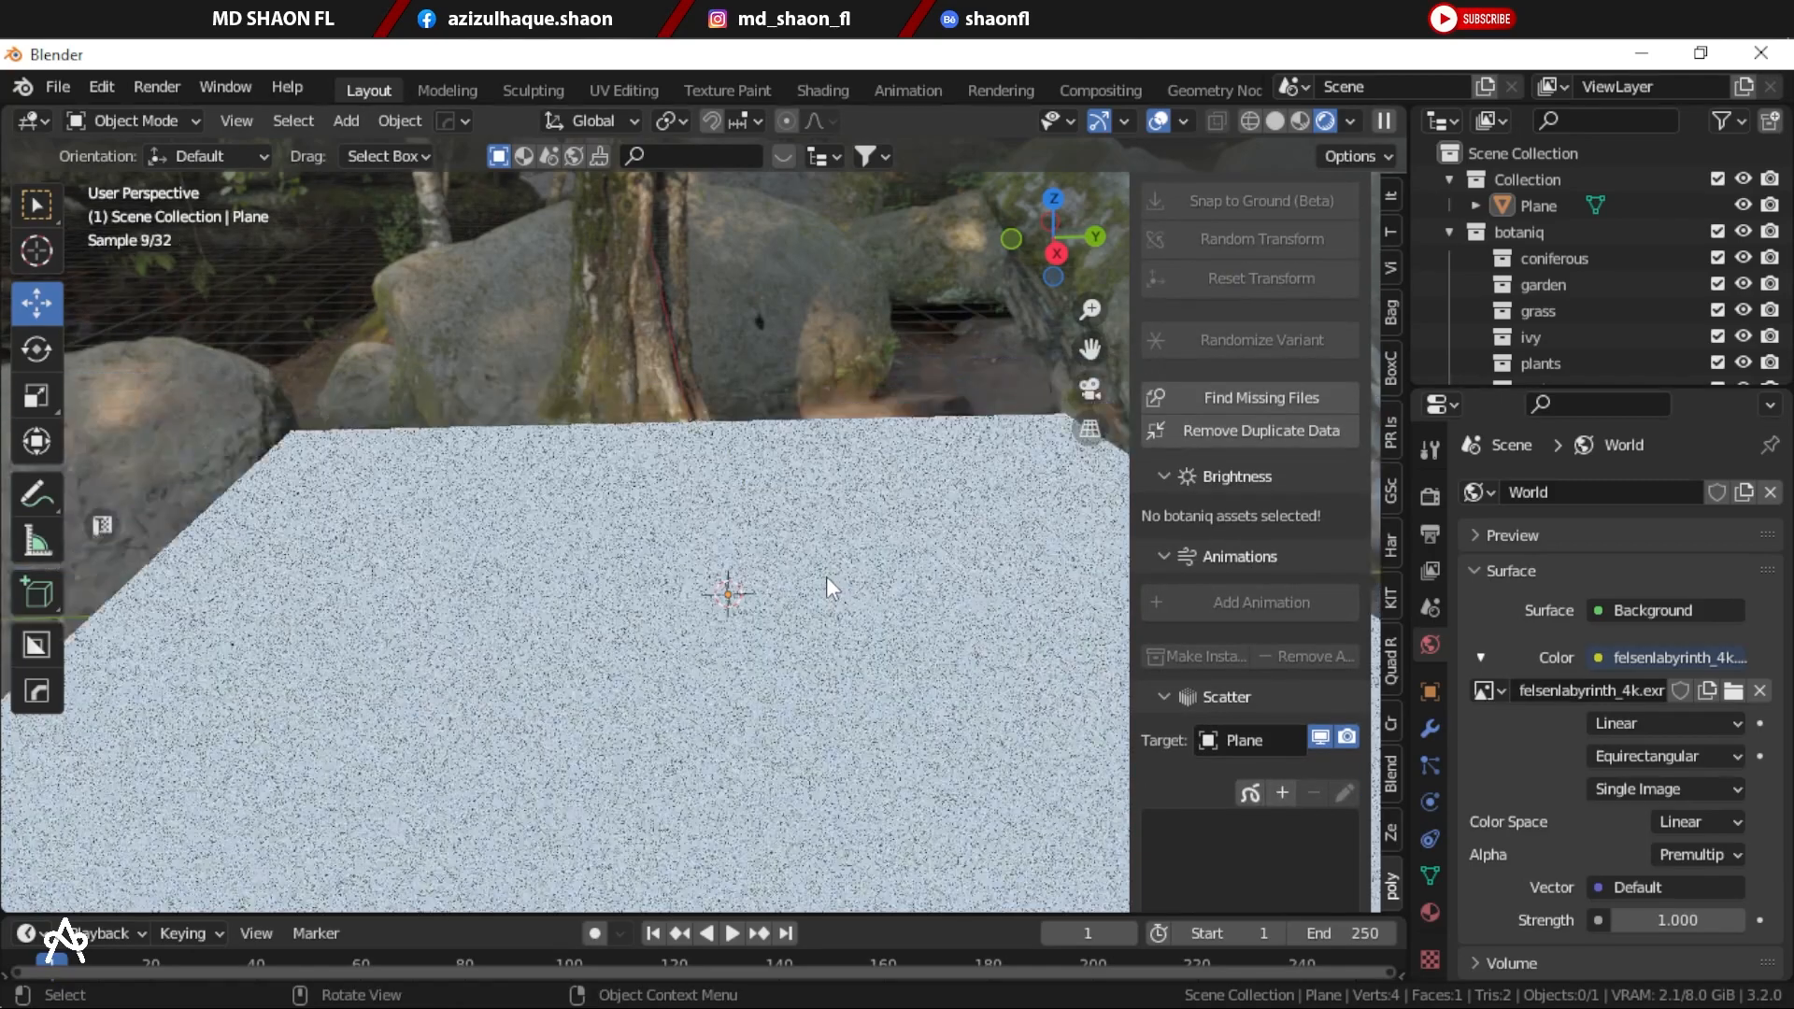
key(ctrl+KP_1)
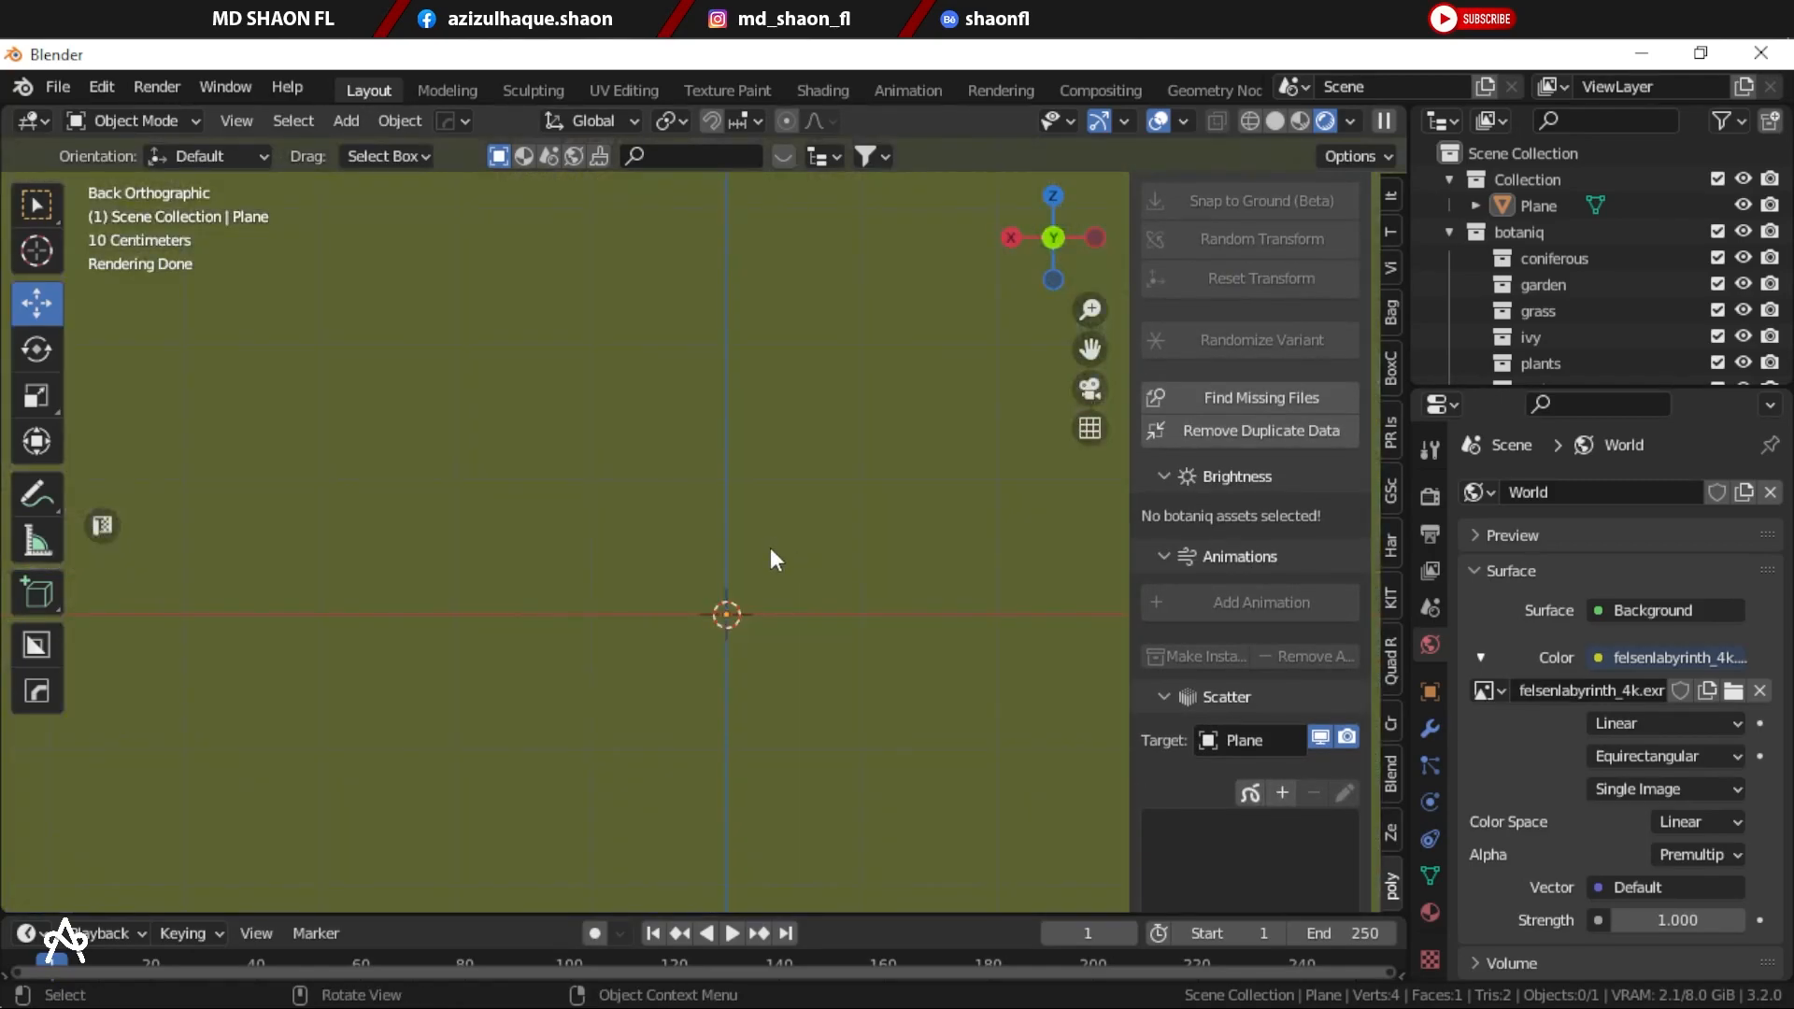
key(KP_1)
shift+middle_drag(764, 543, 715, 762)
key(ctrl+KP_7)
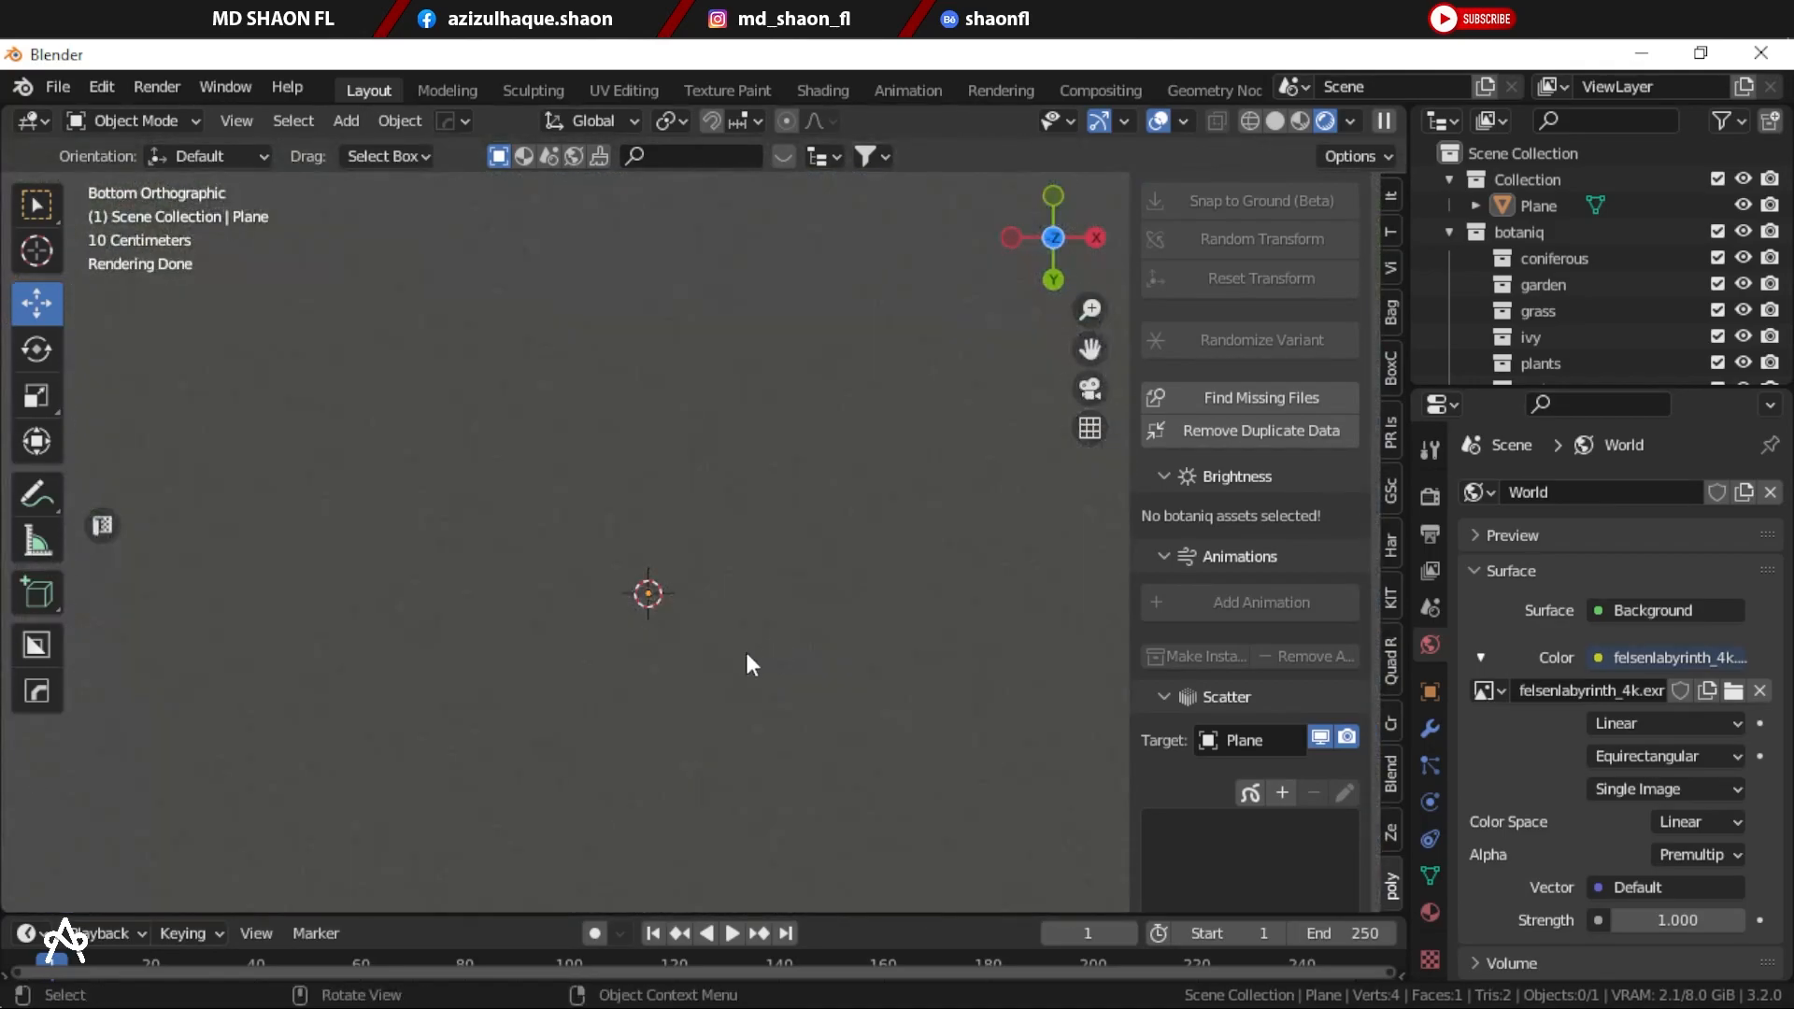
key(KP_1)
scroll(733, 654, down, 12)
middle_drag(722, 607, 659, 632)
scroll(729, 652, up, 10)
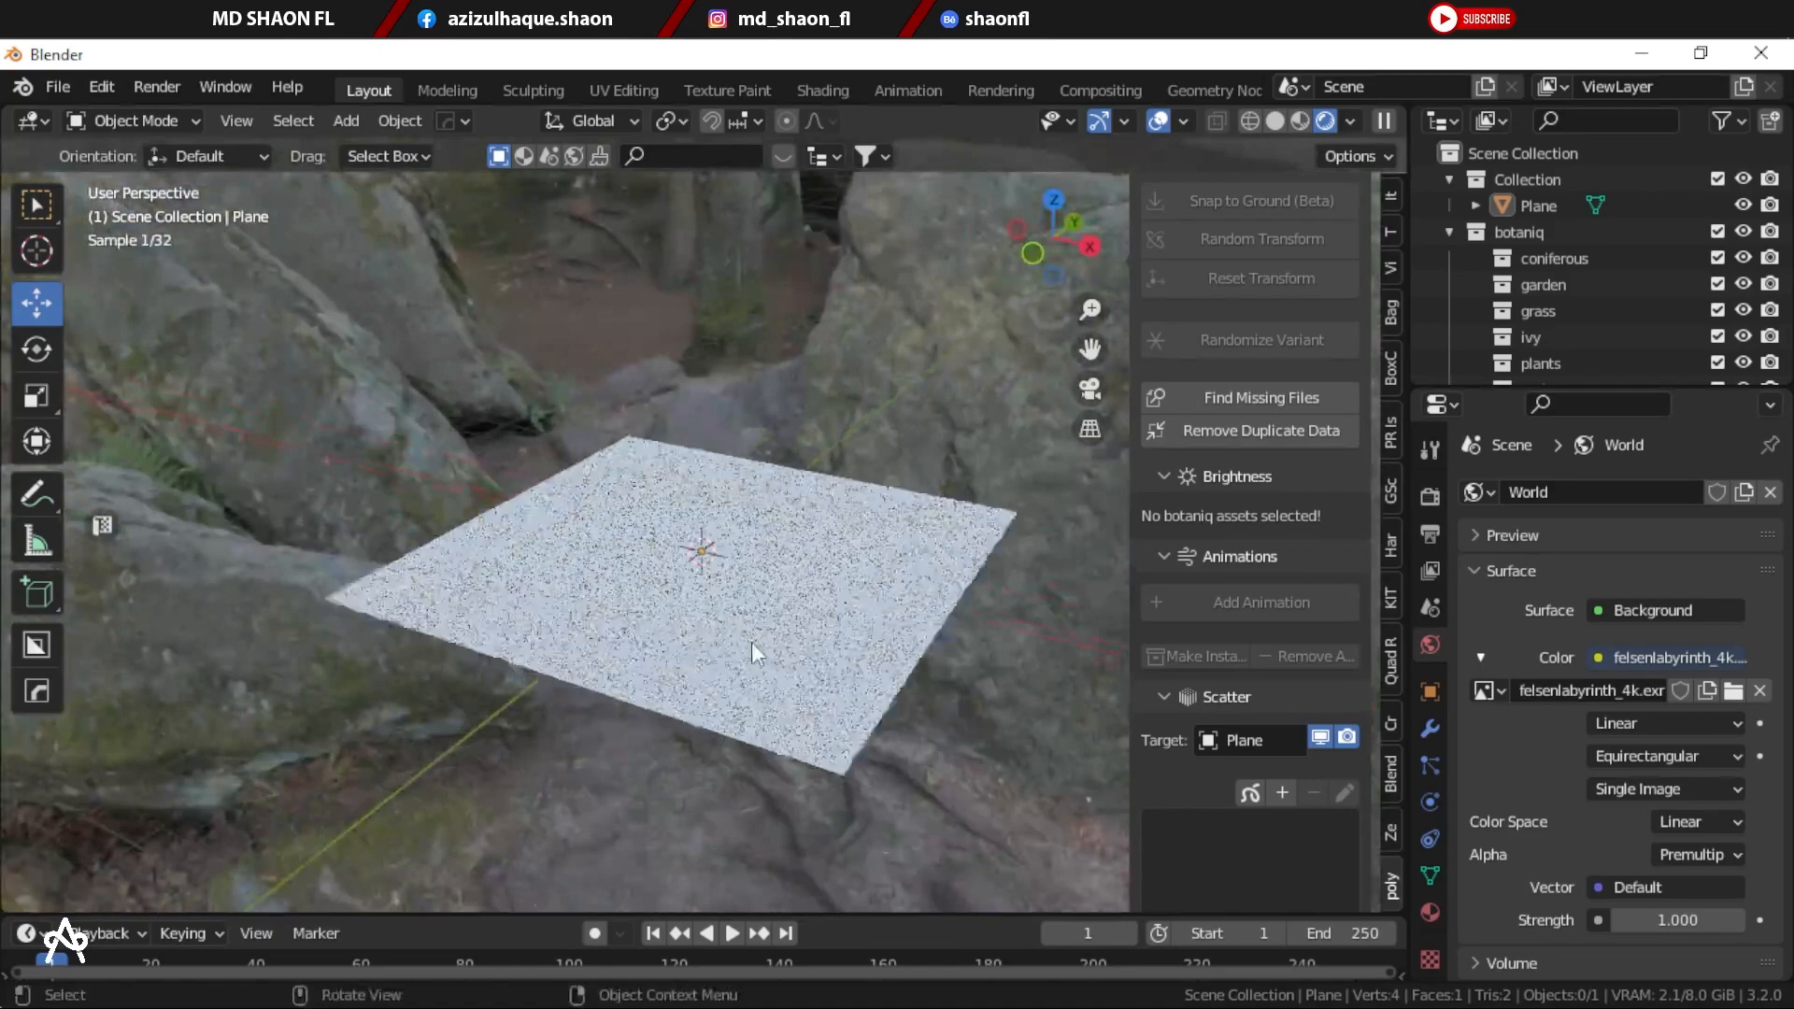
Step: Switch the viewport from rendered to solid shading with the ground plane in view
key(z)
click(893, 542)
scroll(826, 542, up, 2)
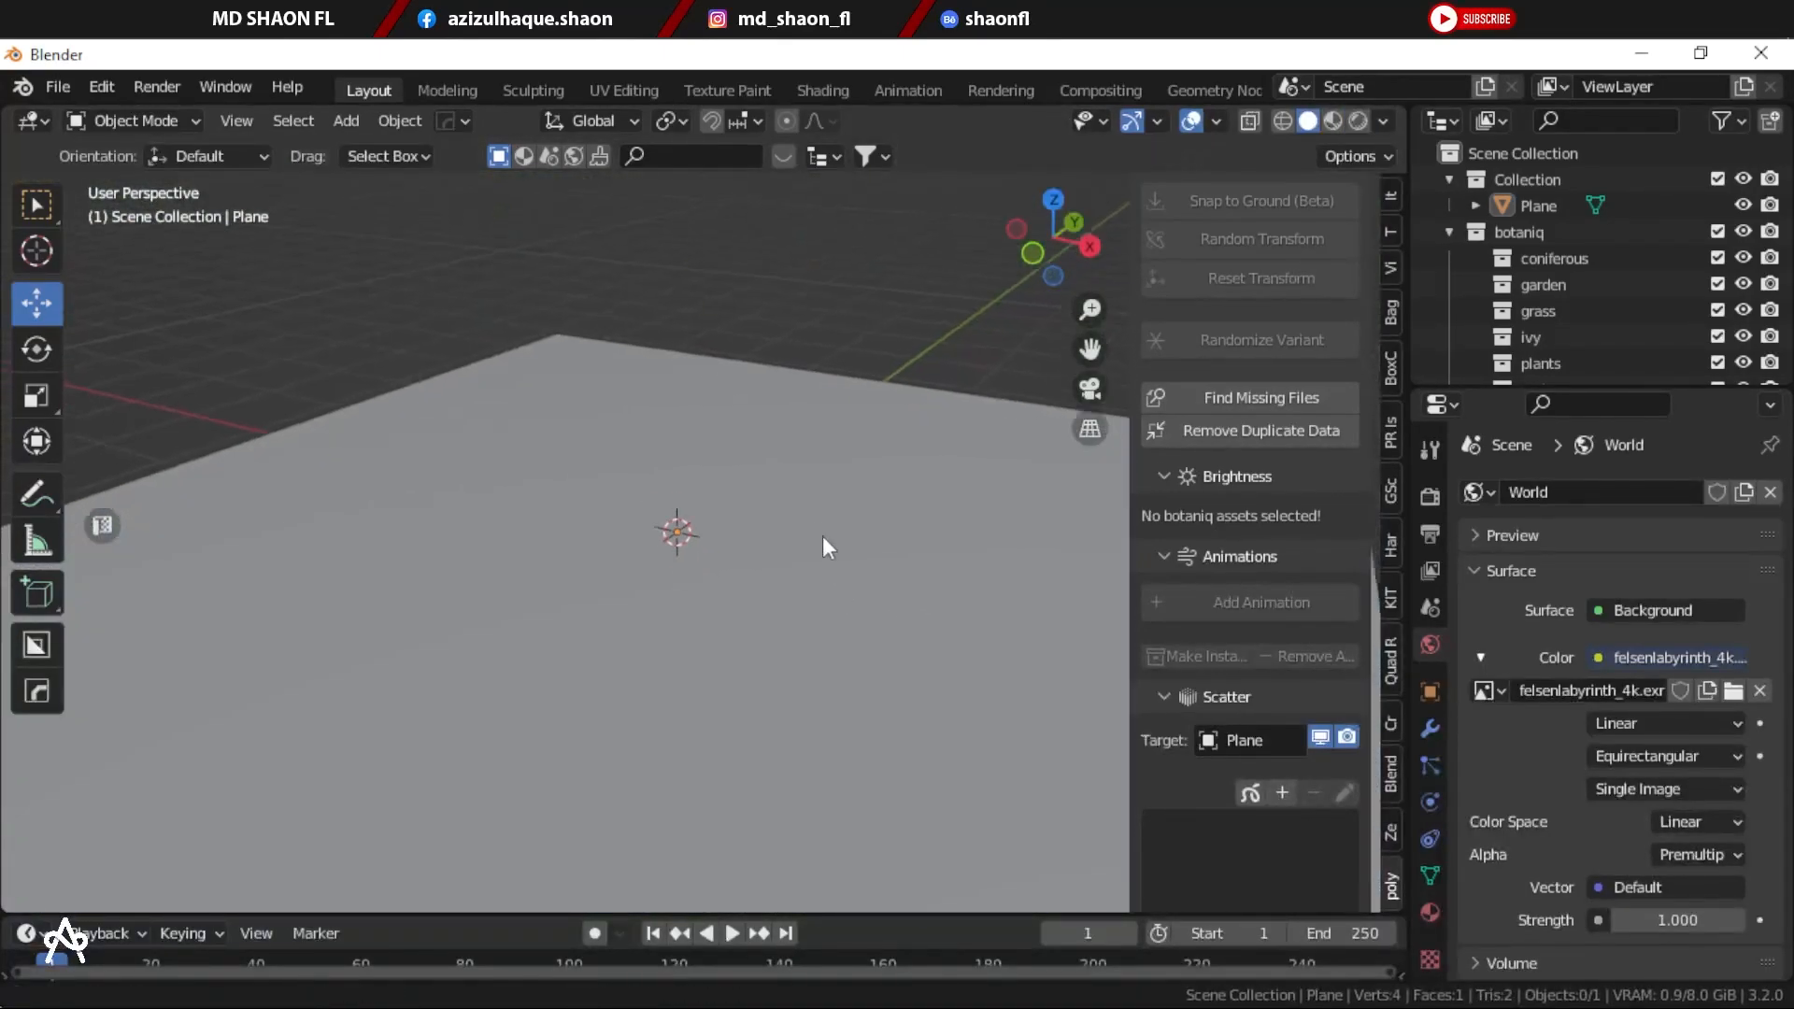
scroll(771, 545, up, 2)
scroll(771, 546, down, 3)
scroll(696, 598, up, 2)
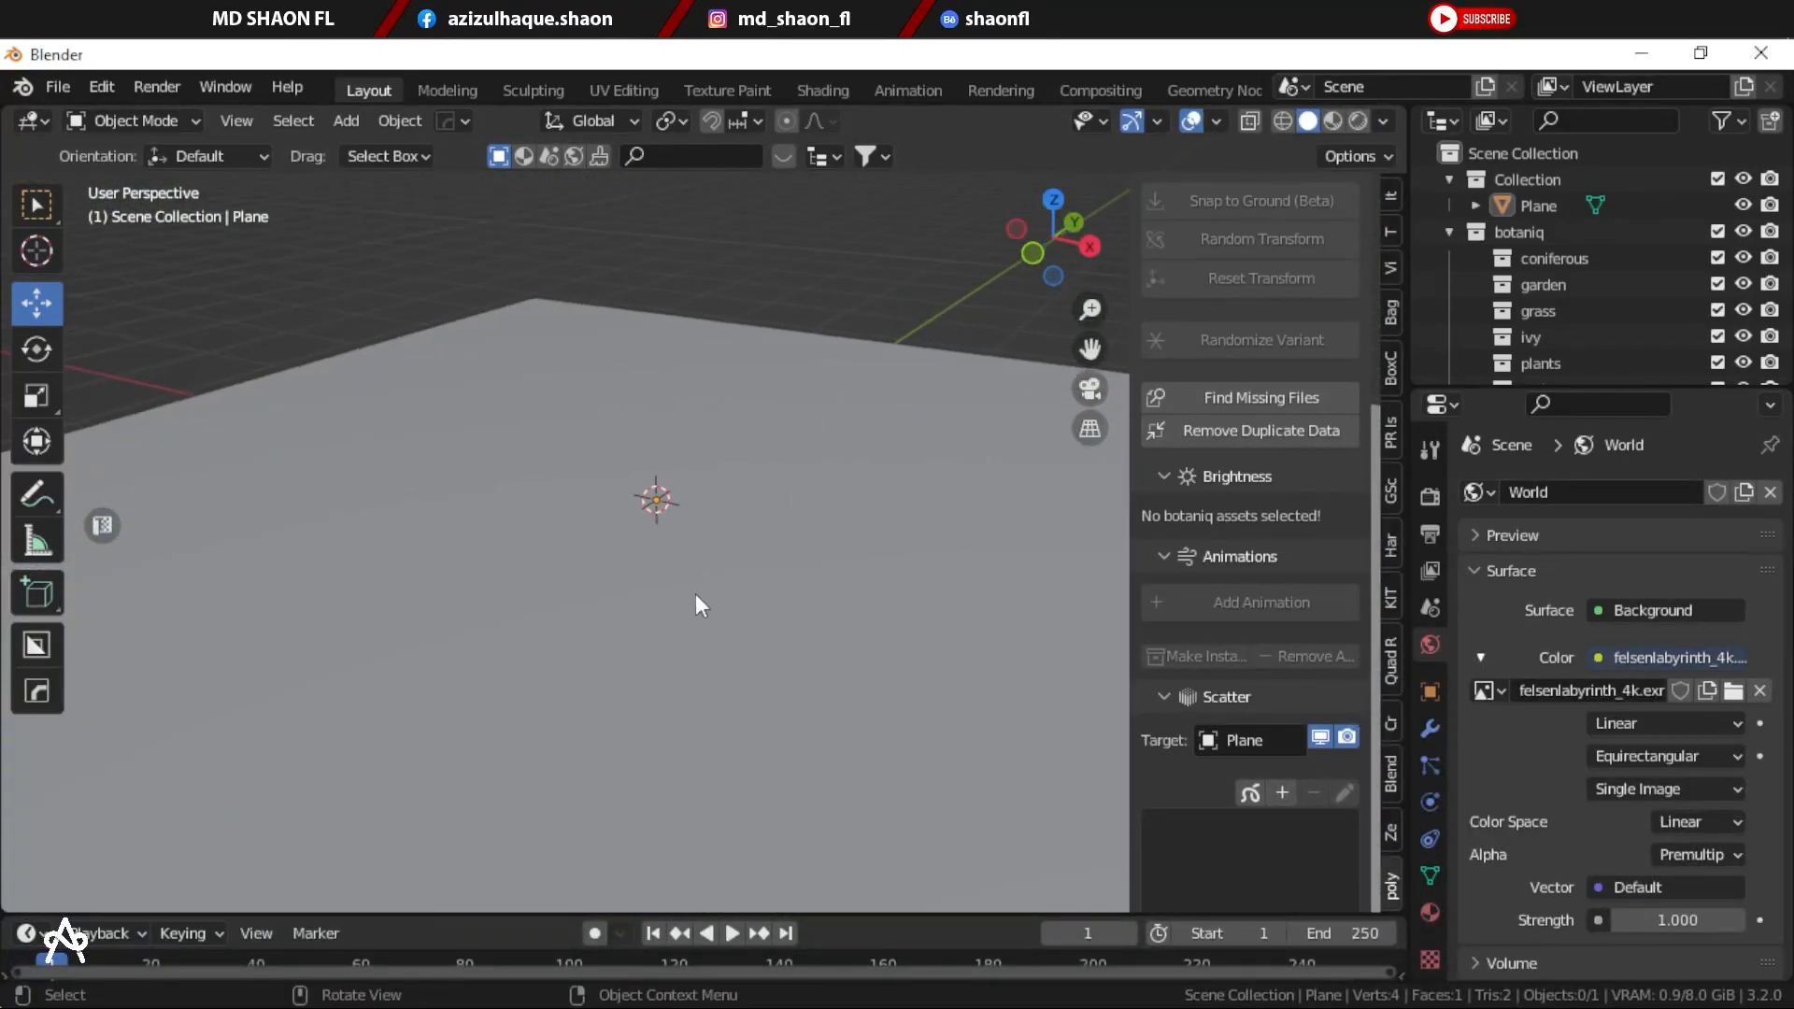
Step: Select the ground plane as the target object for botaniq scattering
click(691, 568)
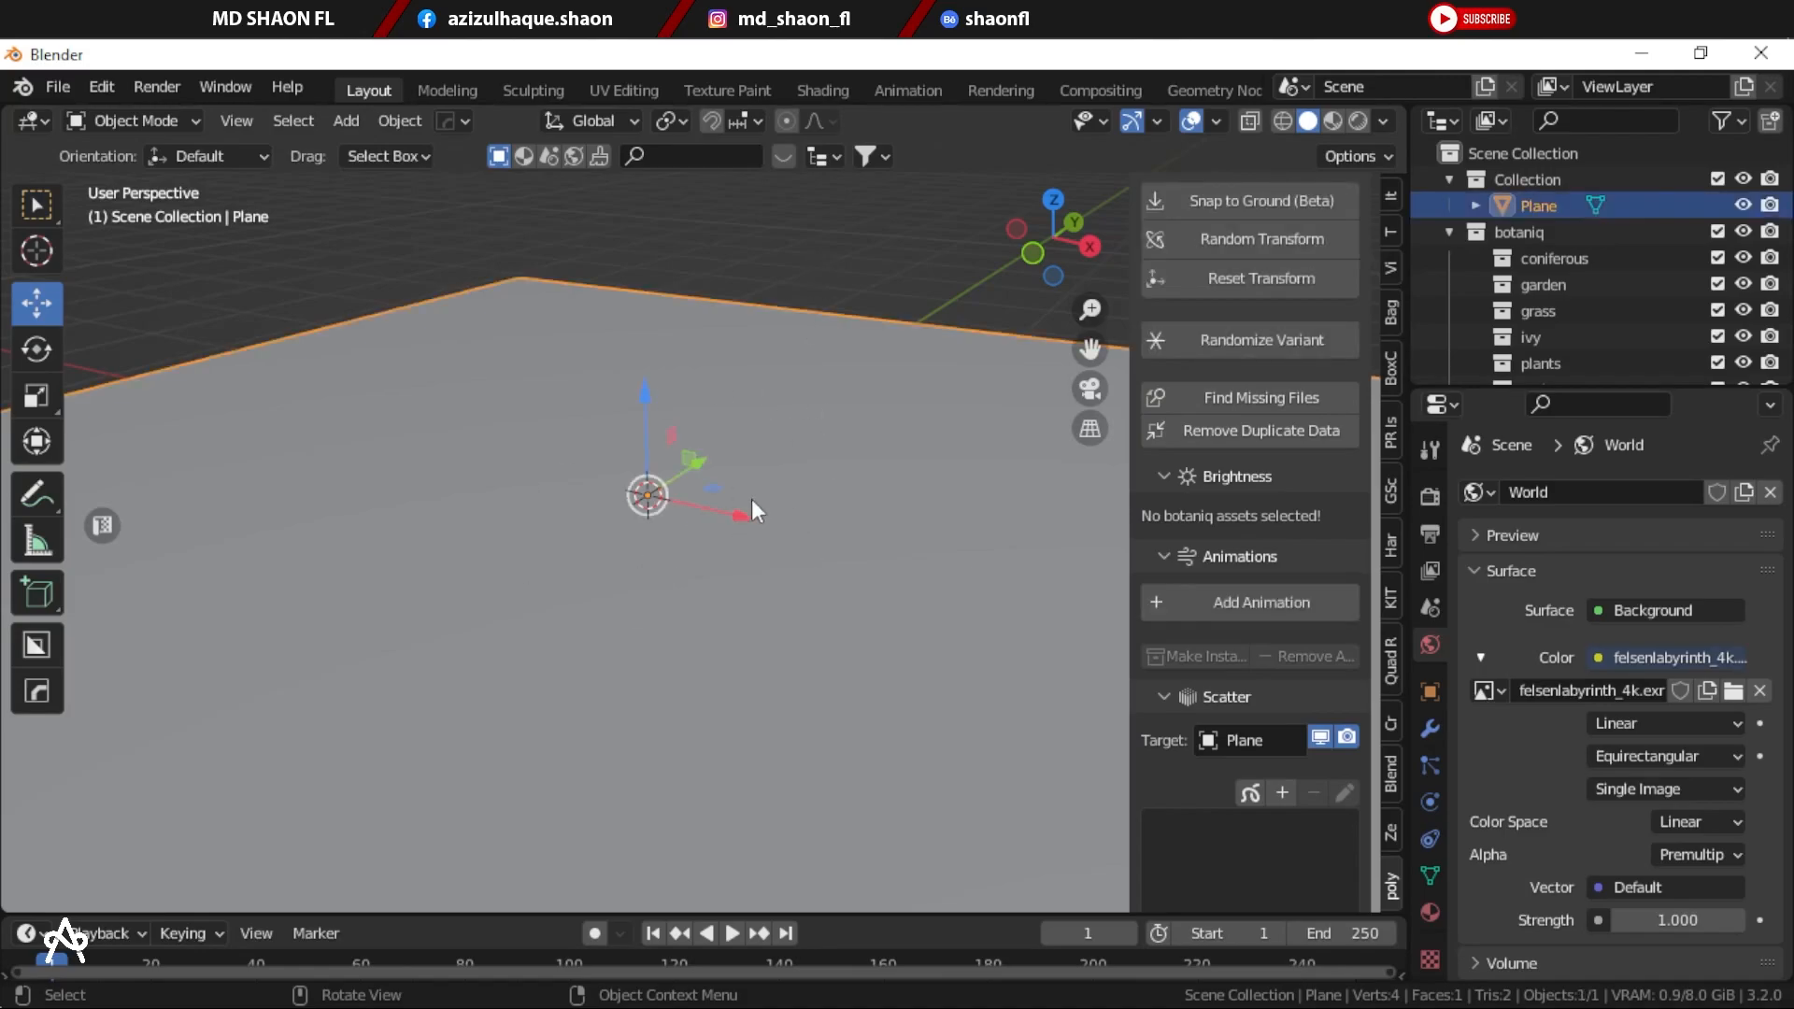
scroll(1205, 715, down, 4)
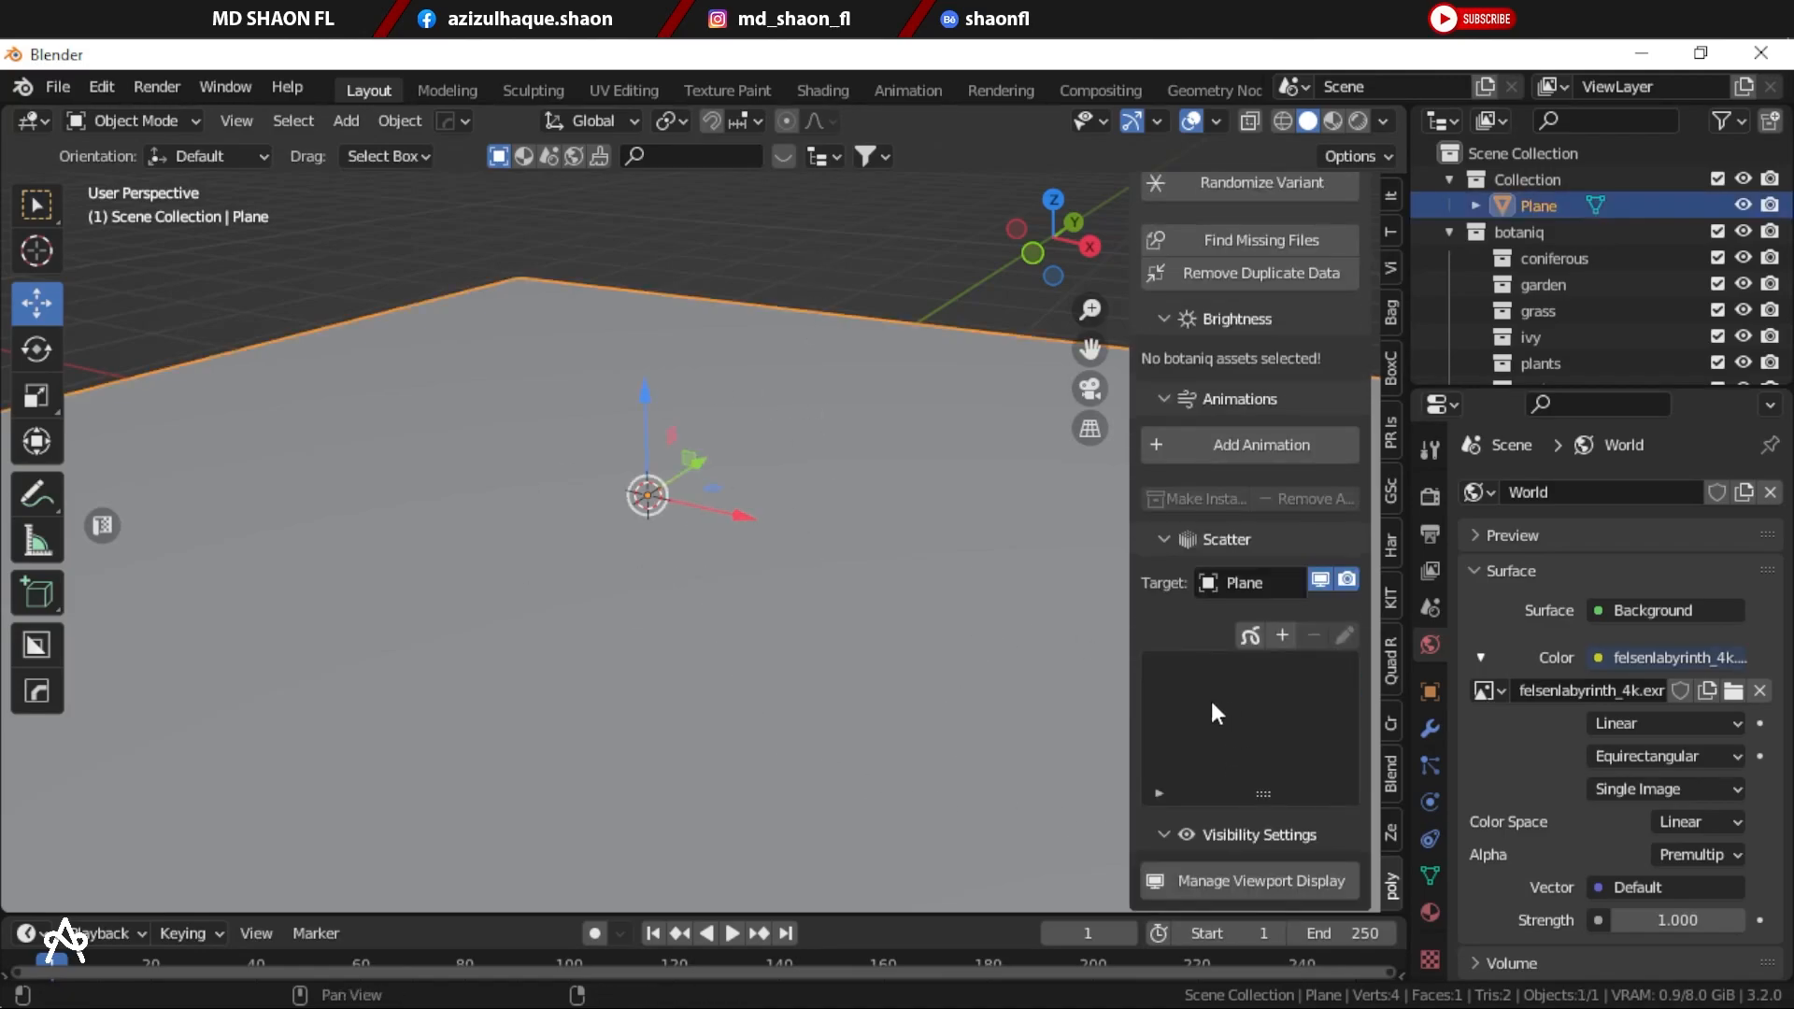
click(812, 276)
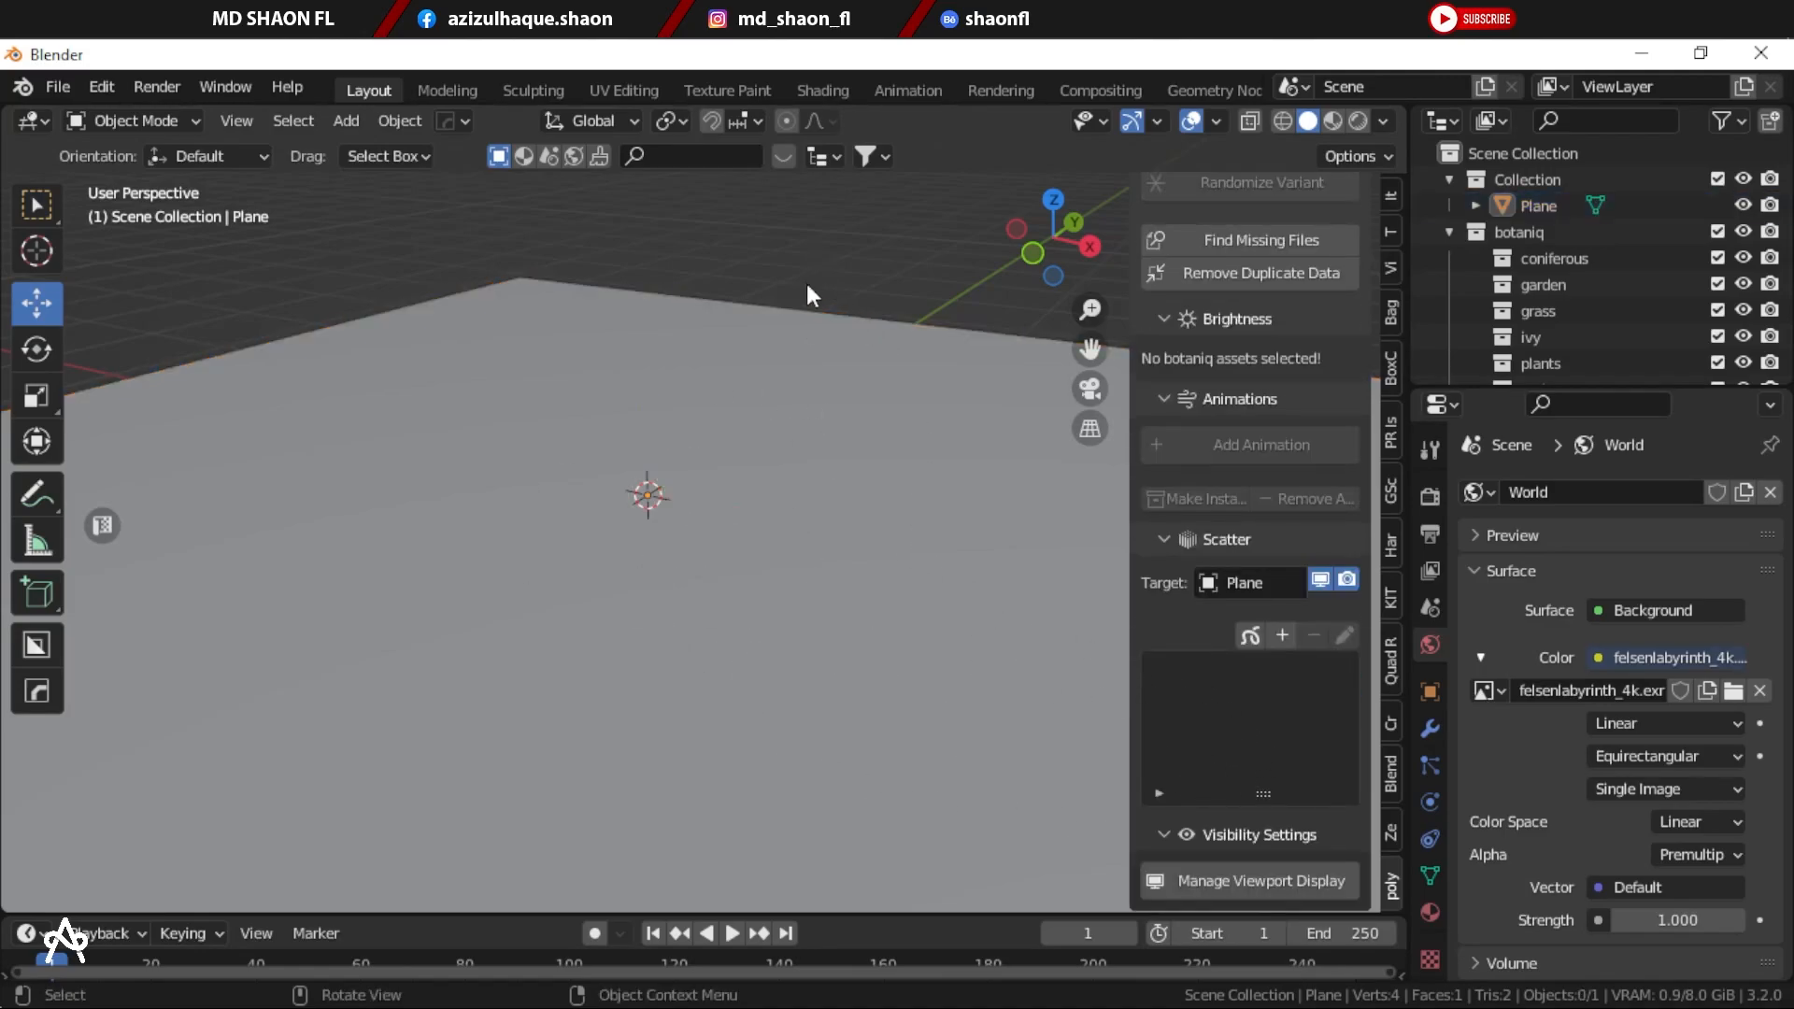
click(751, 437)
click(1250, 583)
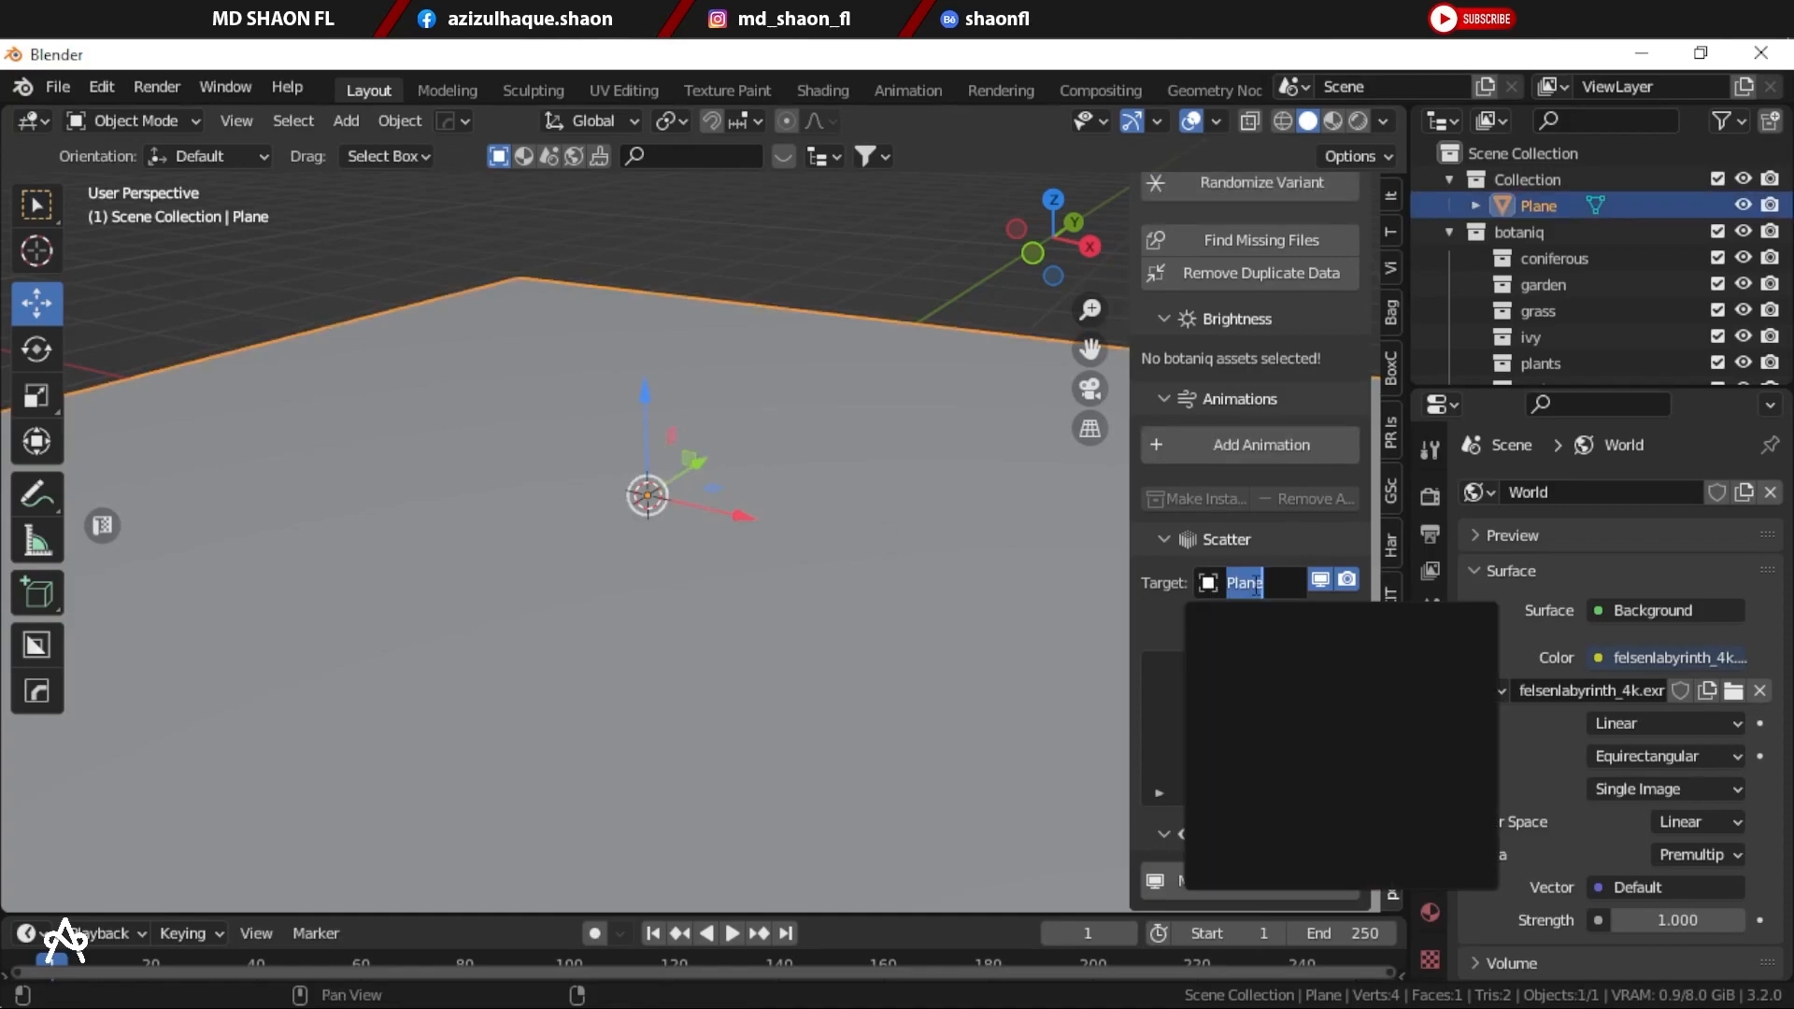
click(1158, 617)
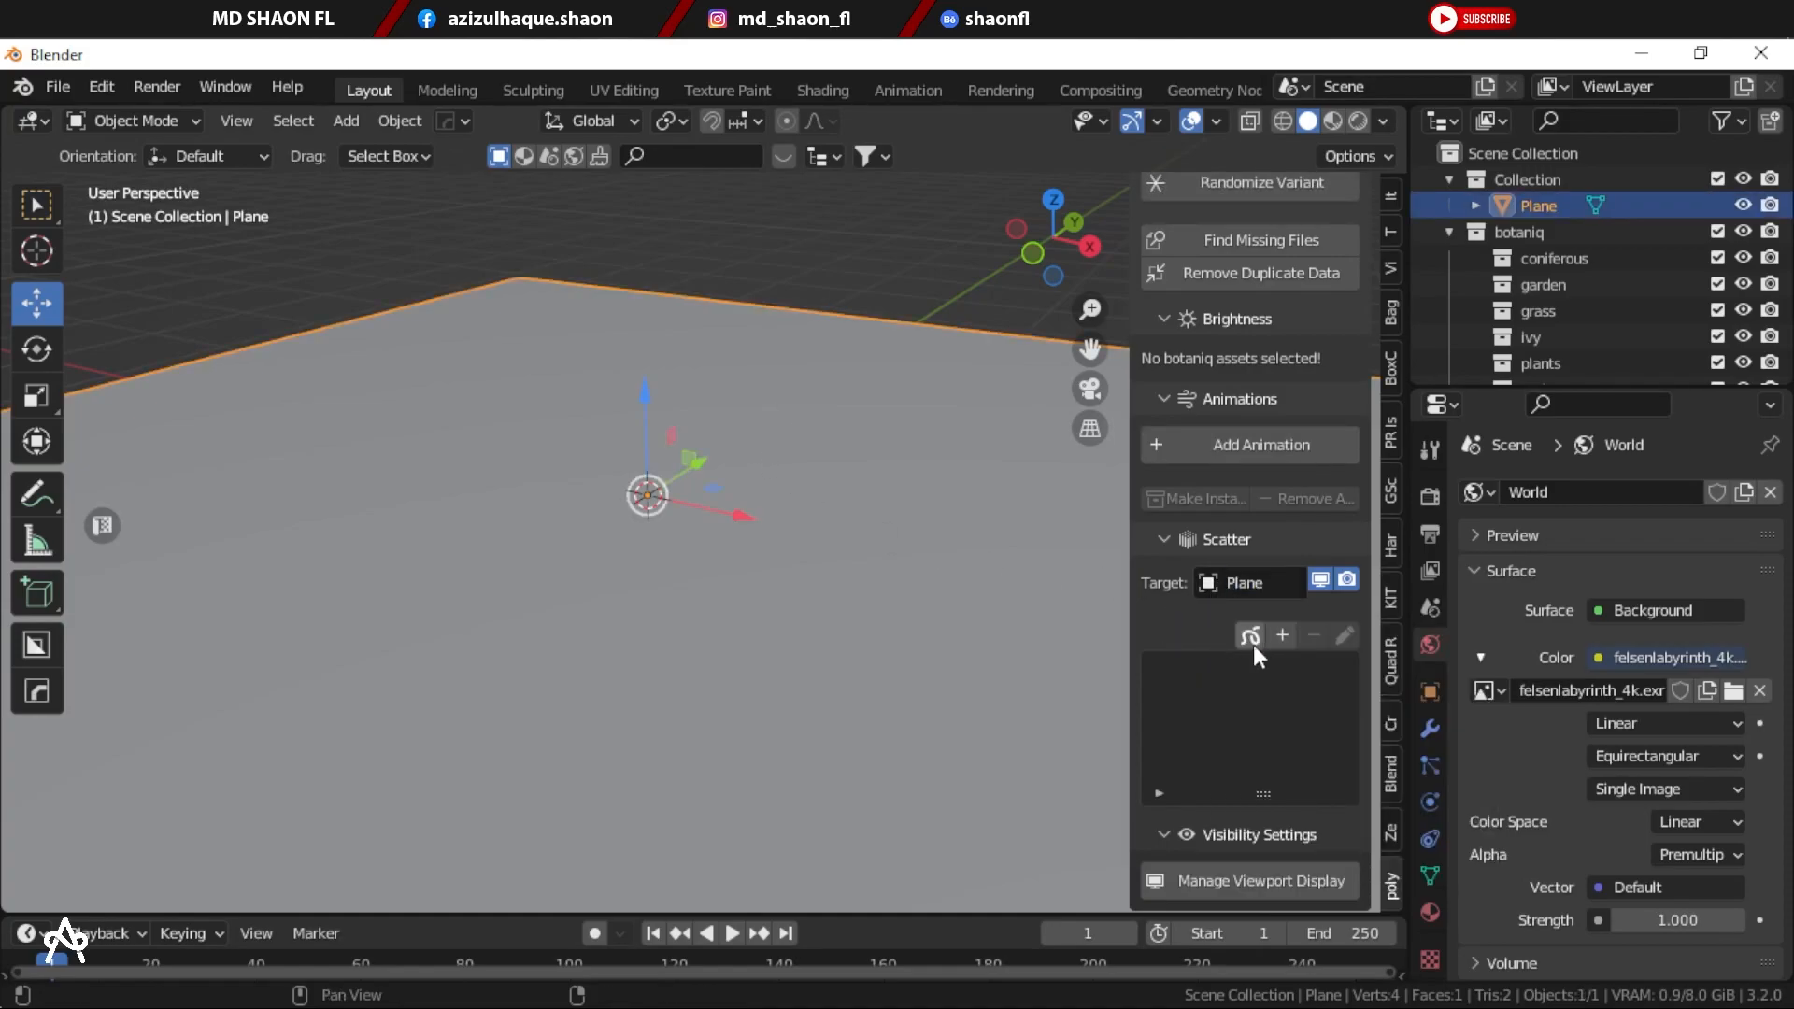
click(1208, 585)
Step: Scatter the European Meadow (B) grass across the plane, keeping Preserve Density, Include Base Material and Link Instance Collection To Scene enabled
click(1281, 635)
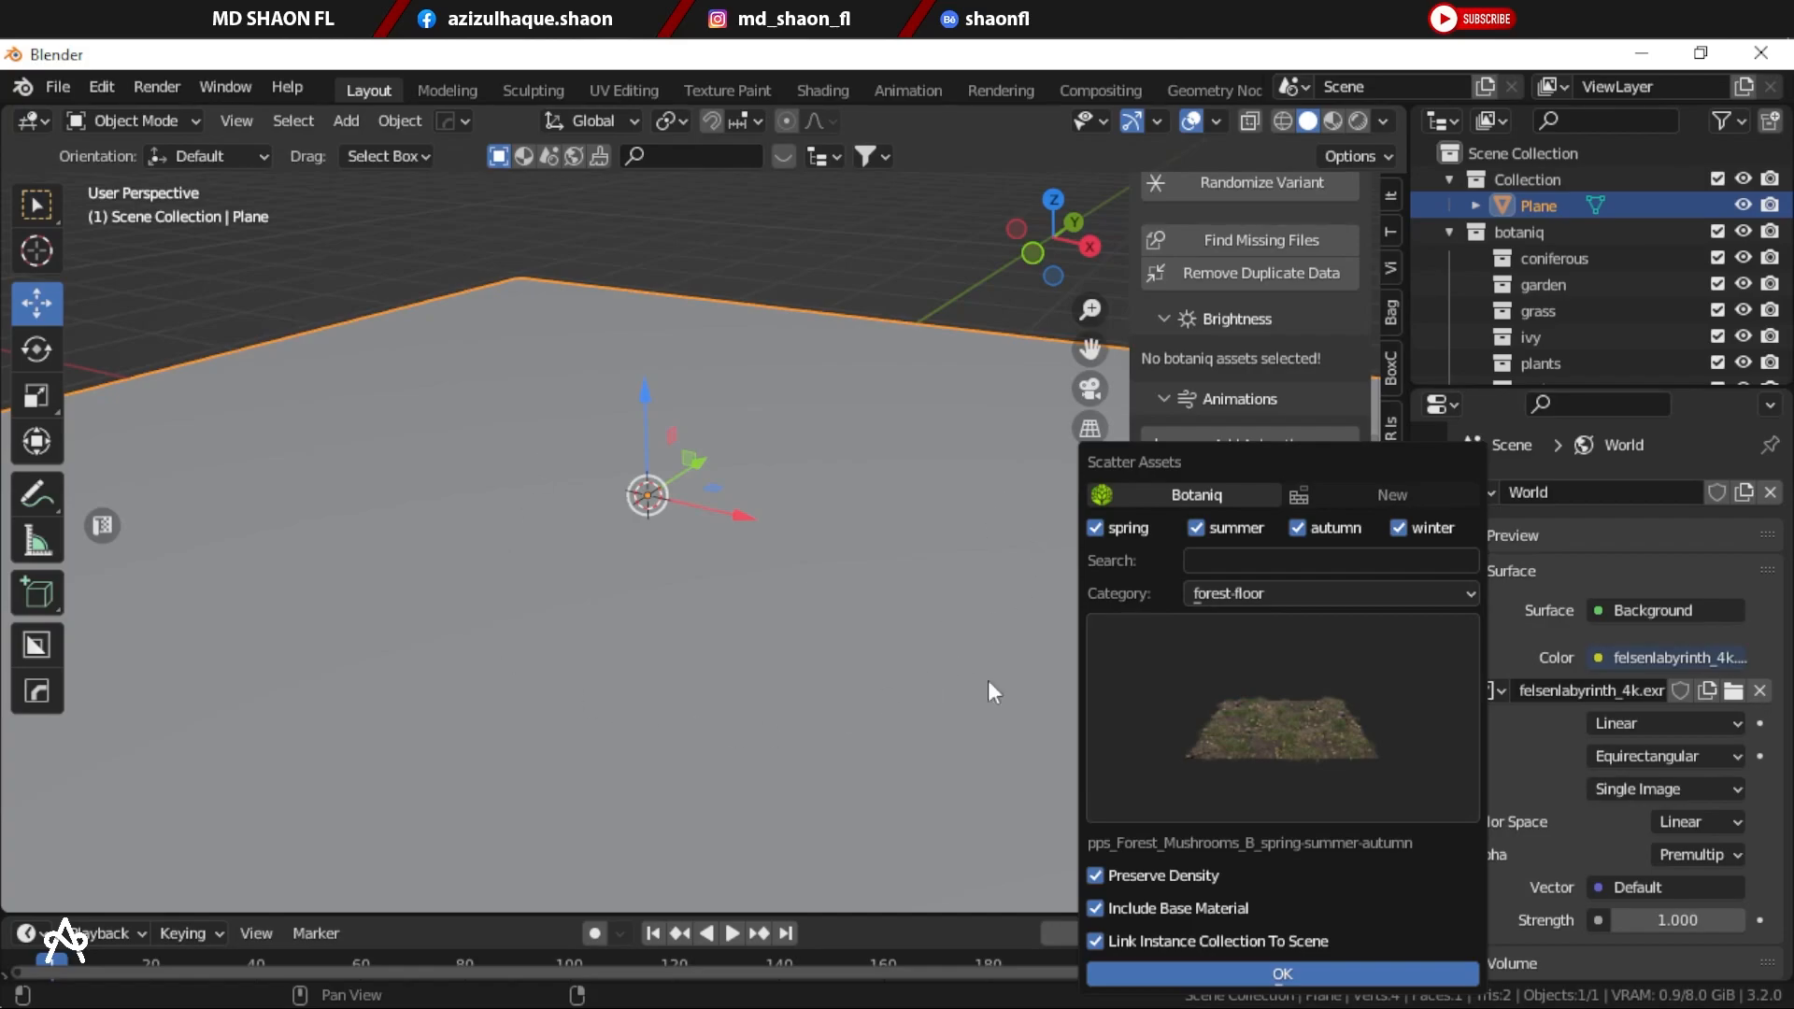
click(1246, 596)
click(1220, 651)
click(1241, 669)
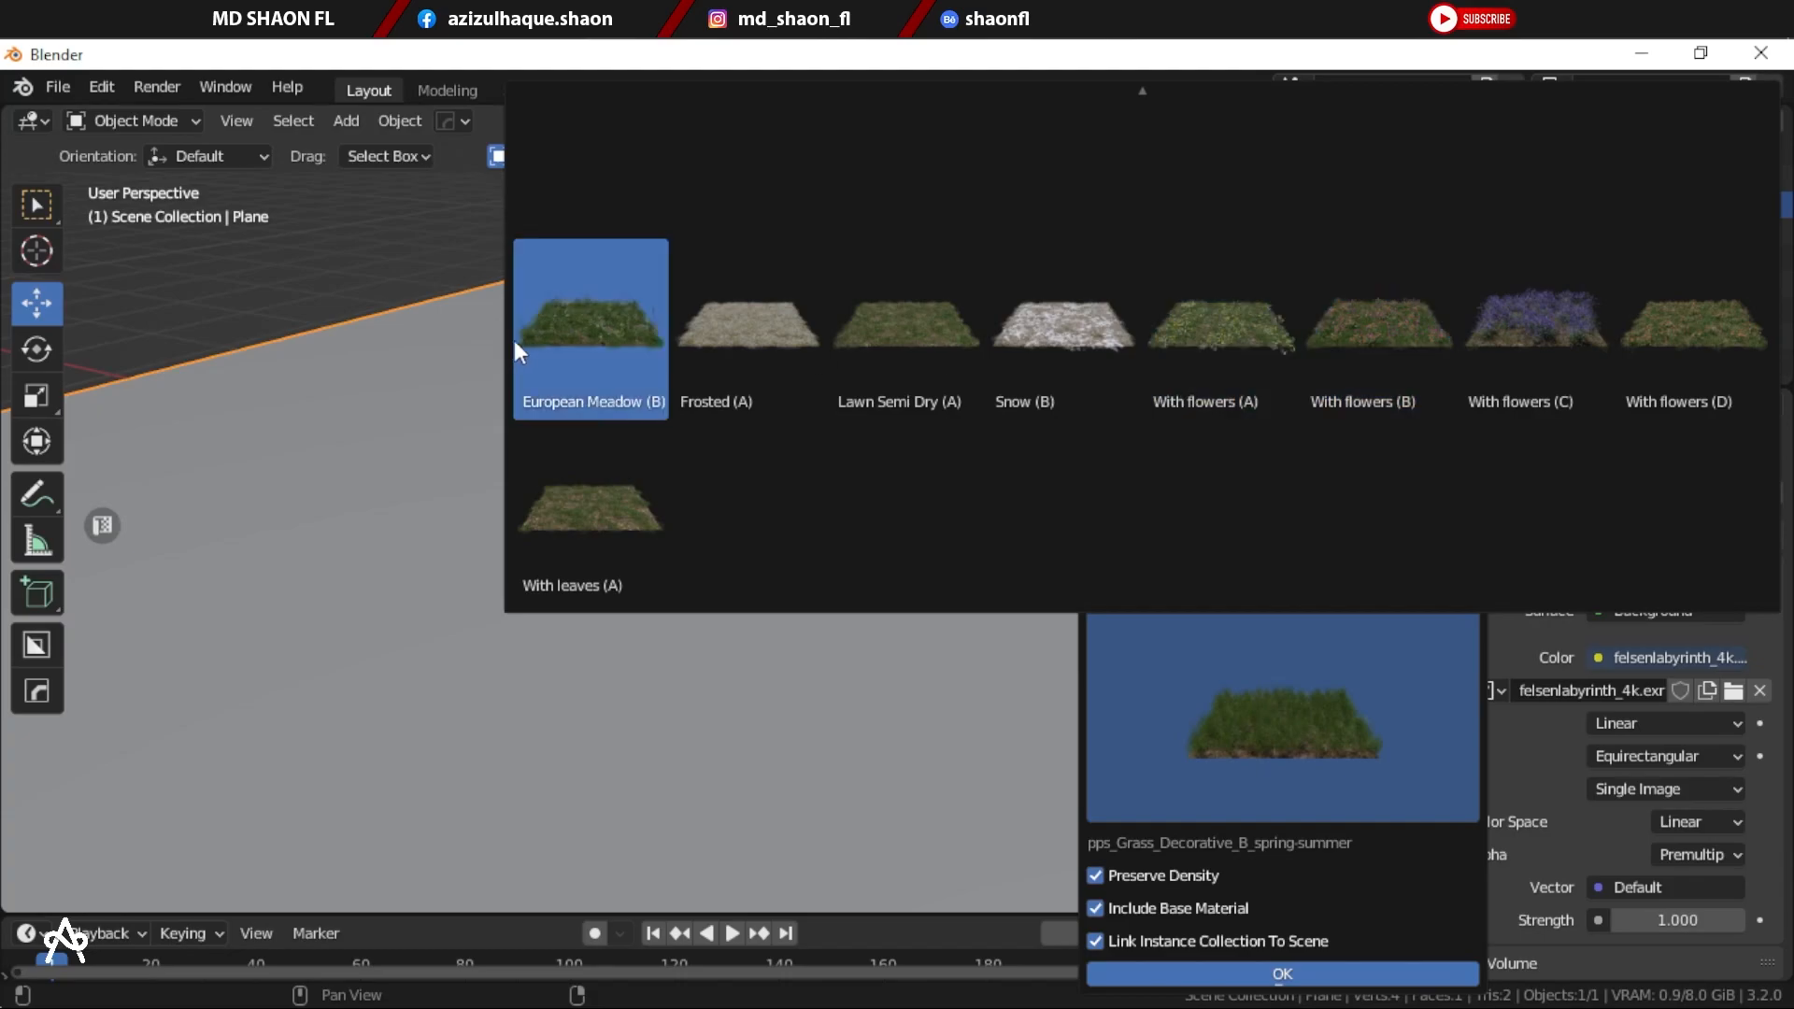
click(590, 323)
click(1217, 977)
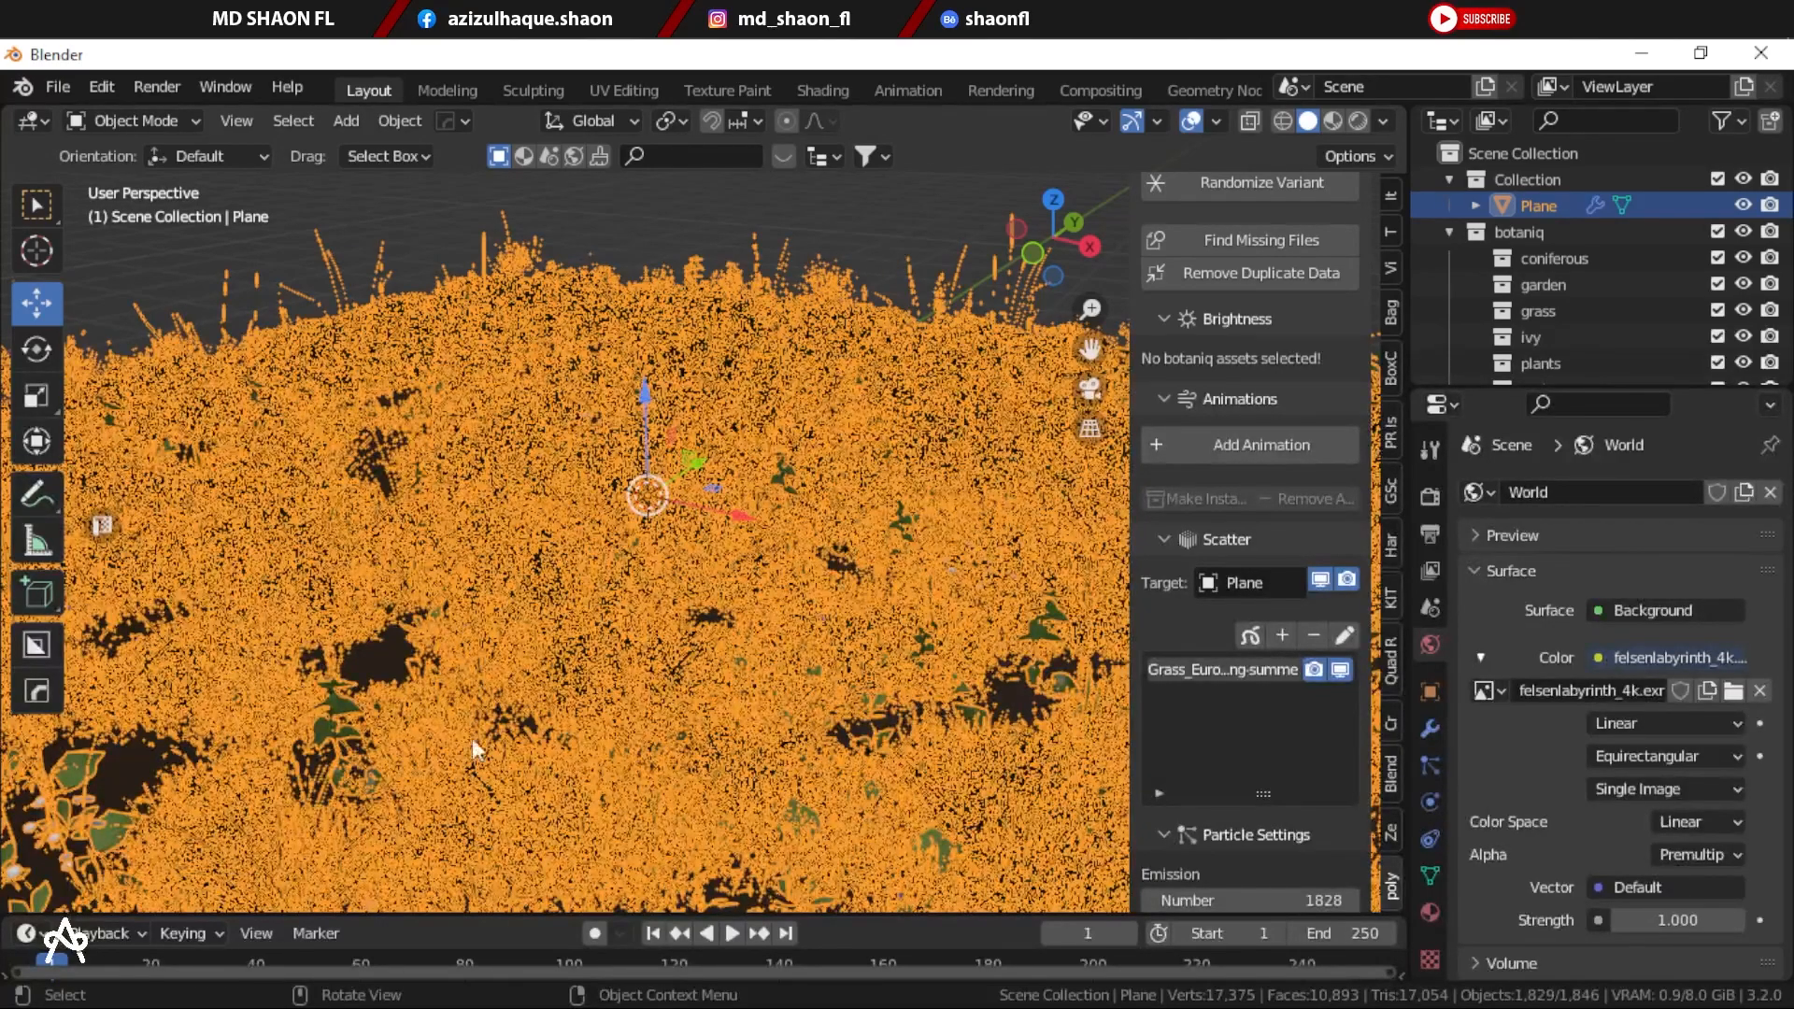
scroll(762, 495, down, 1)
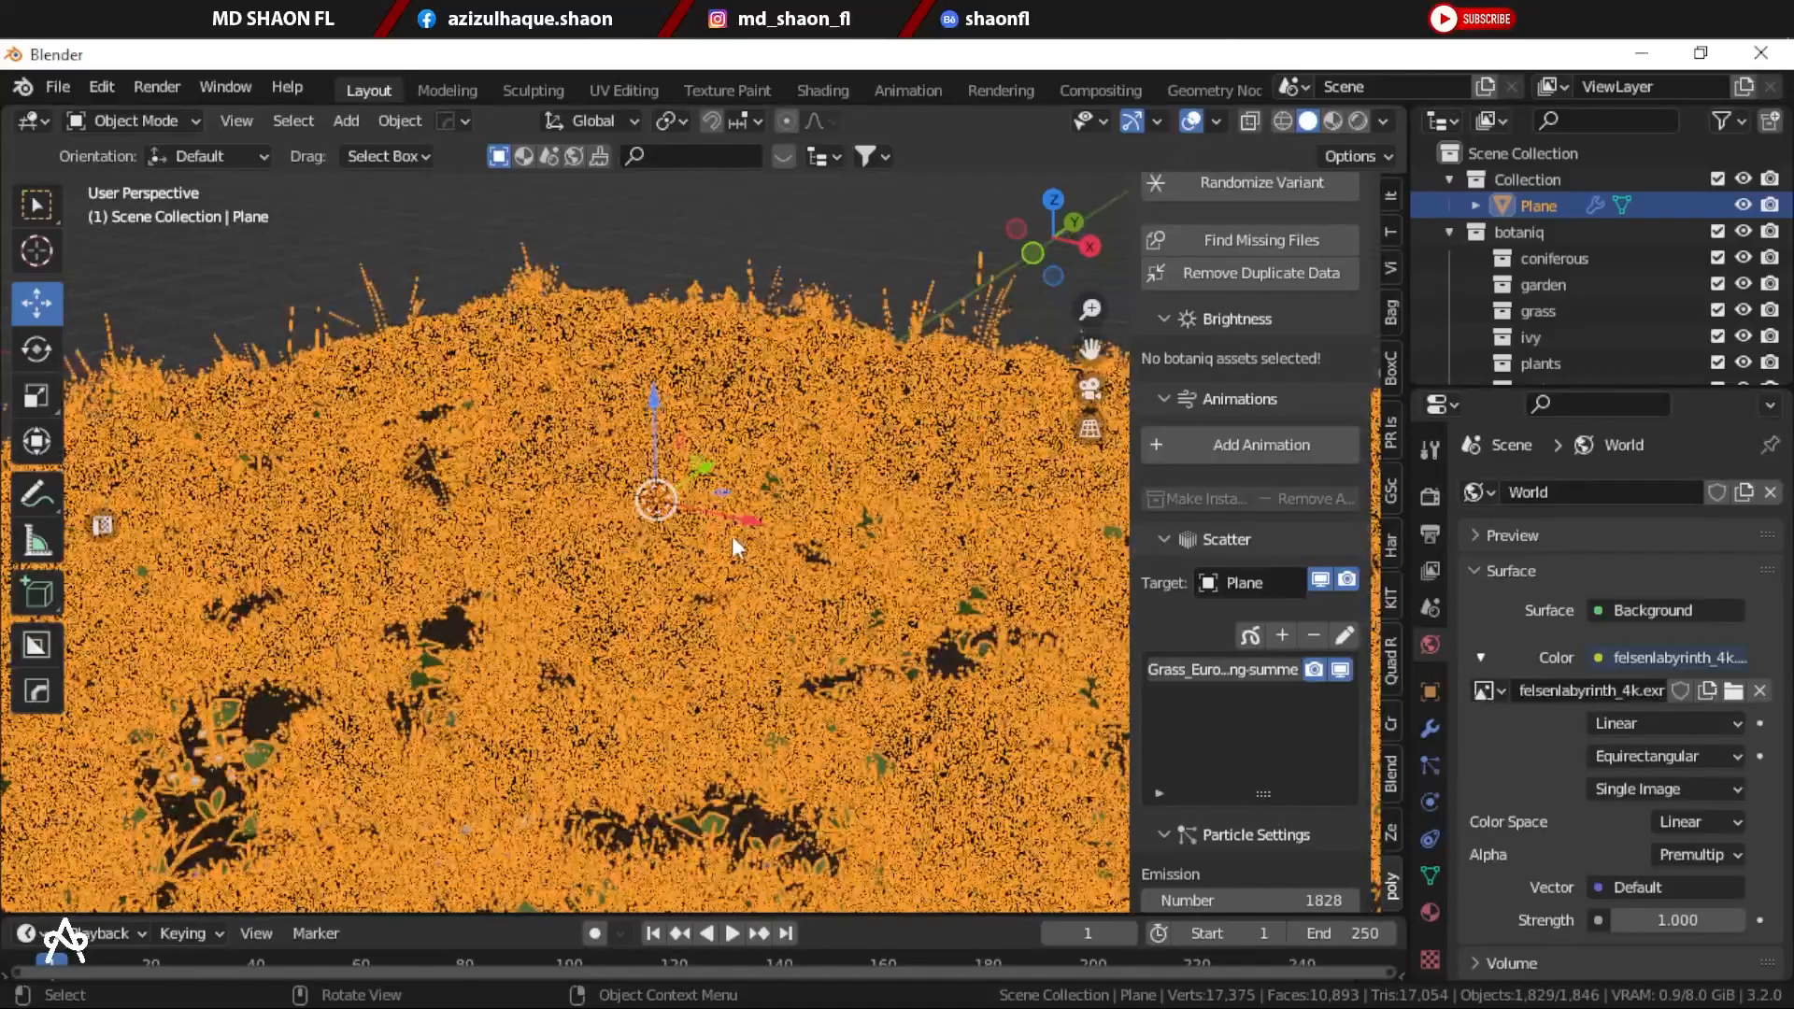
Step: Deselect the plane and switch the viewport to rendered shading over the scattered meadow grass
scroll(737, 537, up, 3)
scroll(738, 545, down, 2)
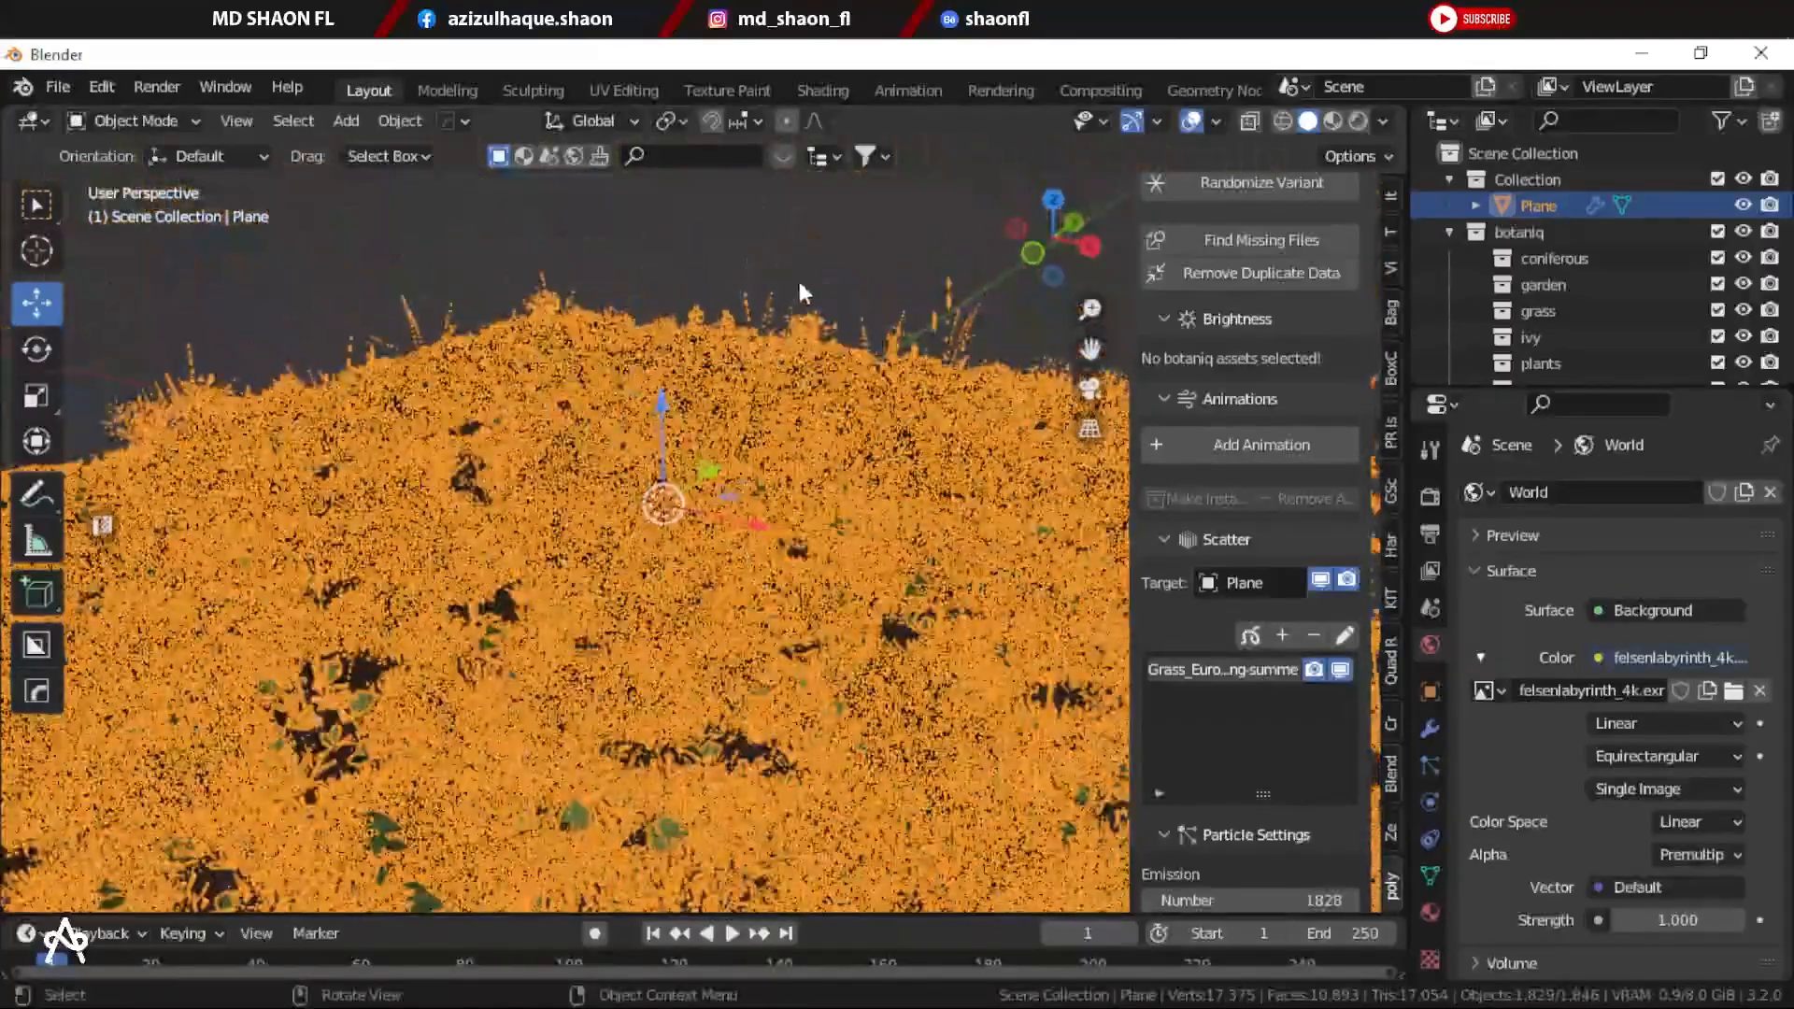
click(796, 283)
middle_drag(682, 470, 645, 482)
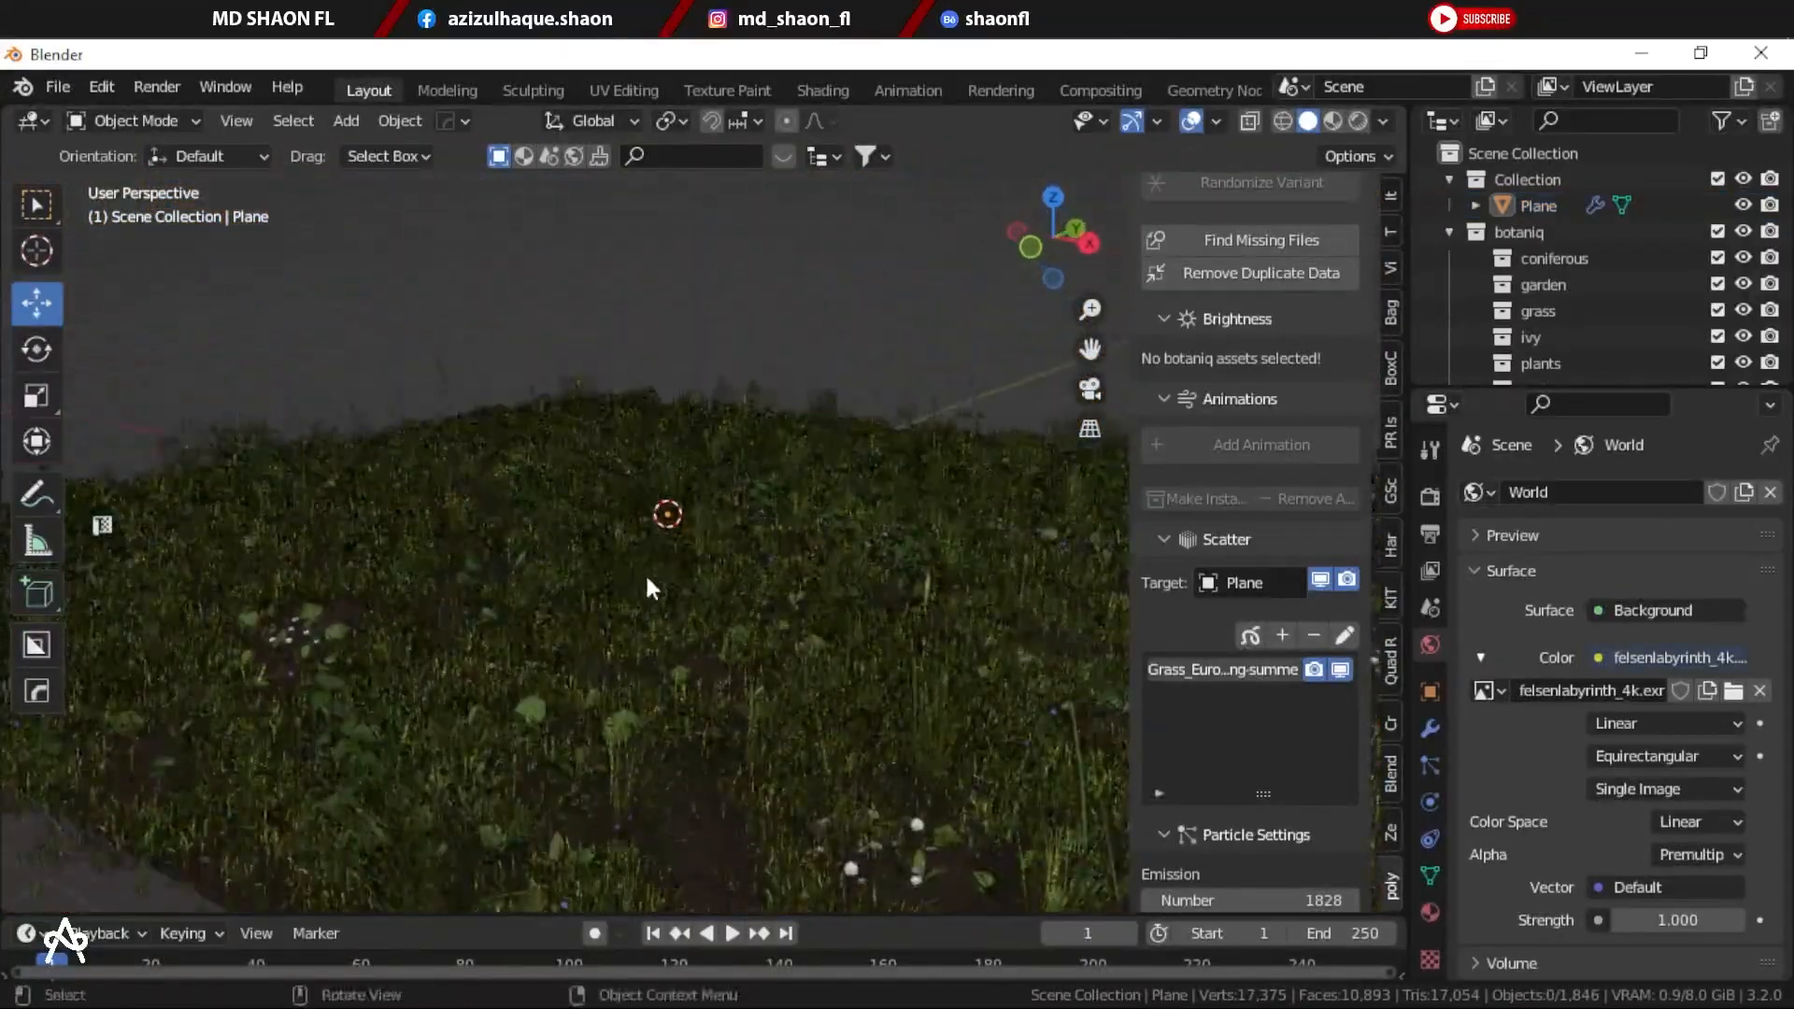
scroll(468, 617, up, 3)
scroll(665, 656, up, 2)
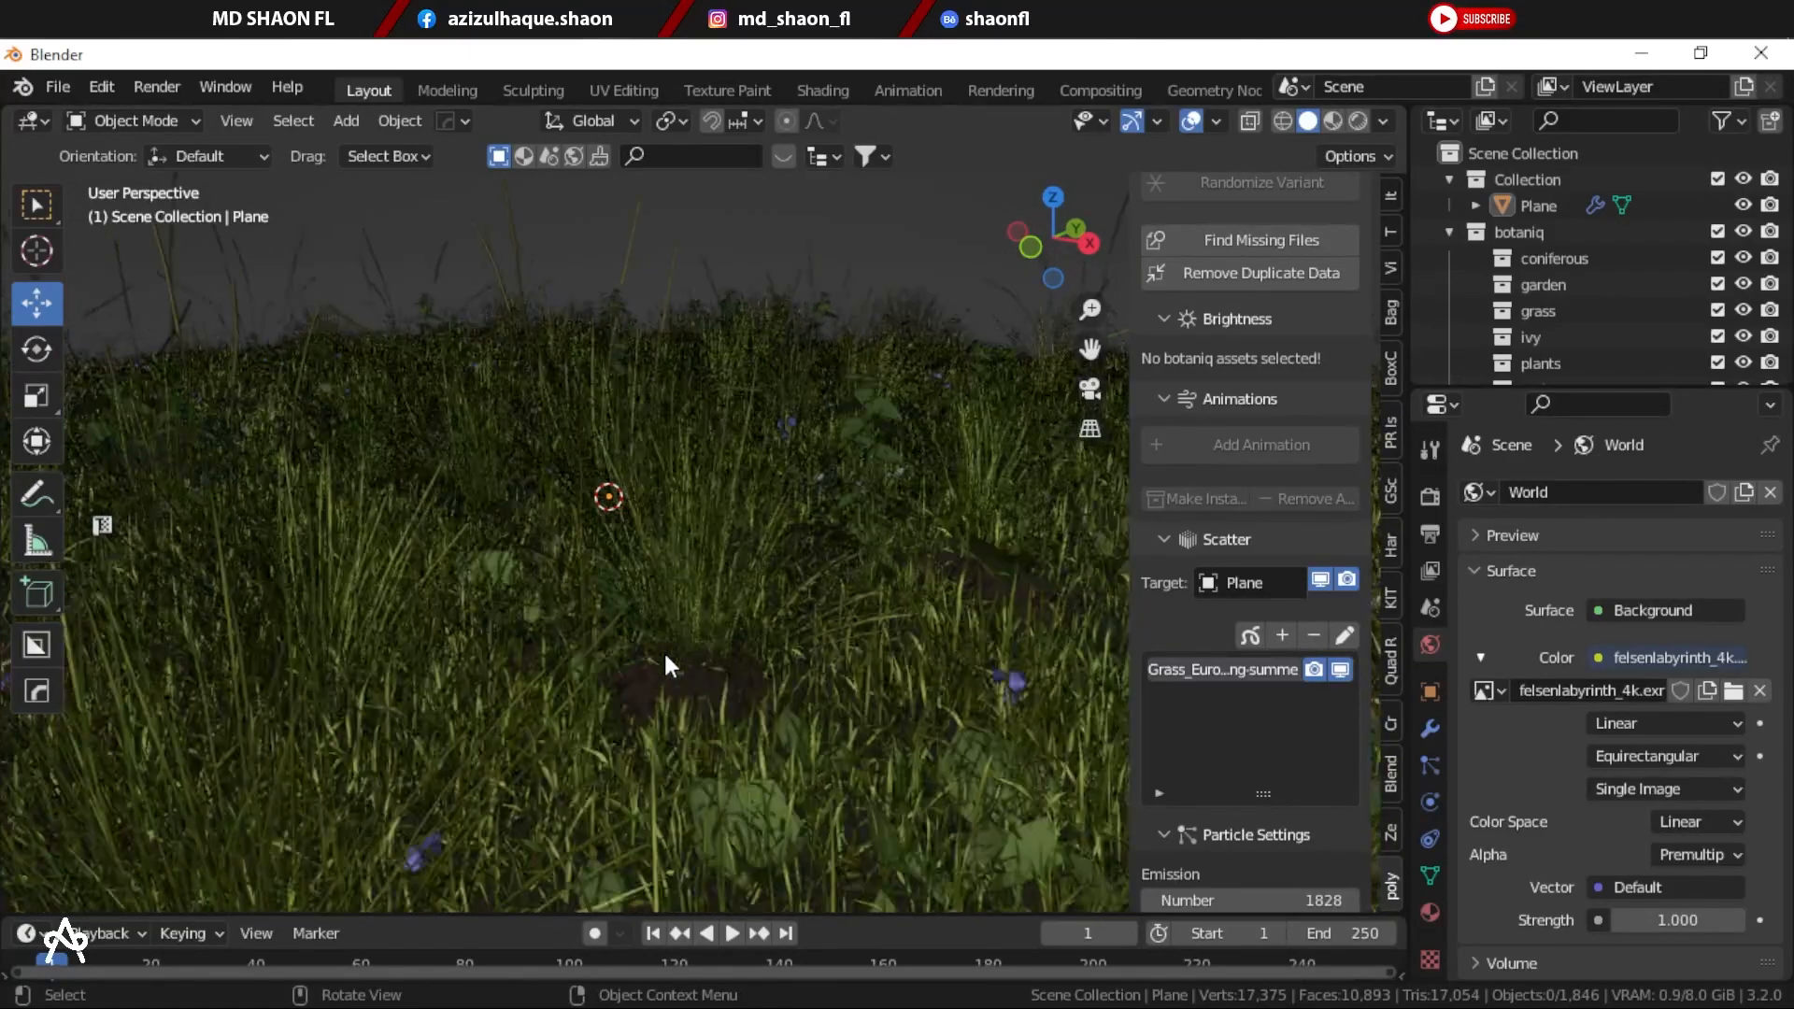
key(z)
click(703, 362)
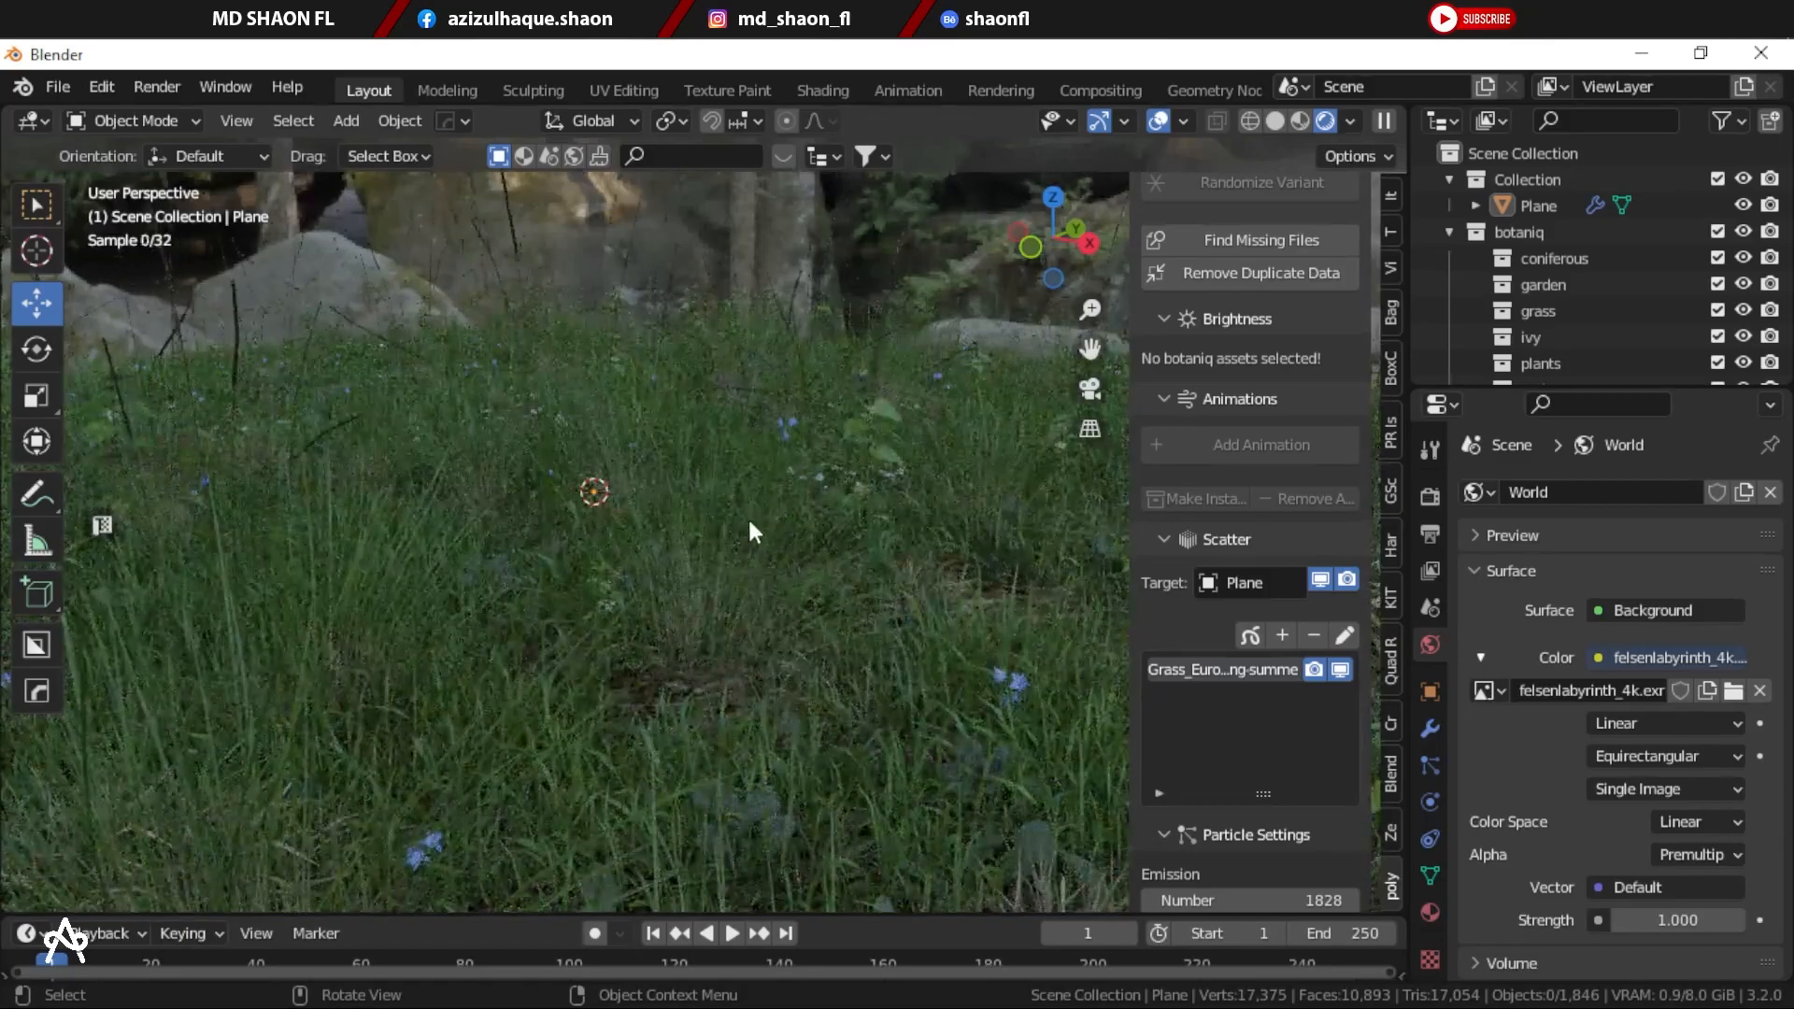
Step: Enable viewport denoising in the Cycles render settings for a close, low view of the grass
scroll(740, 602, up, 5)
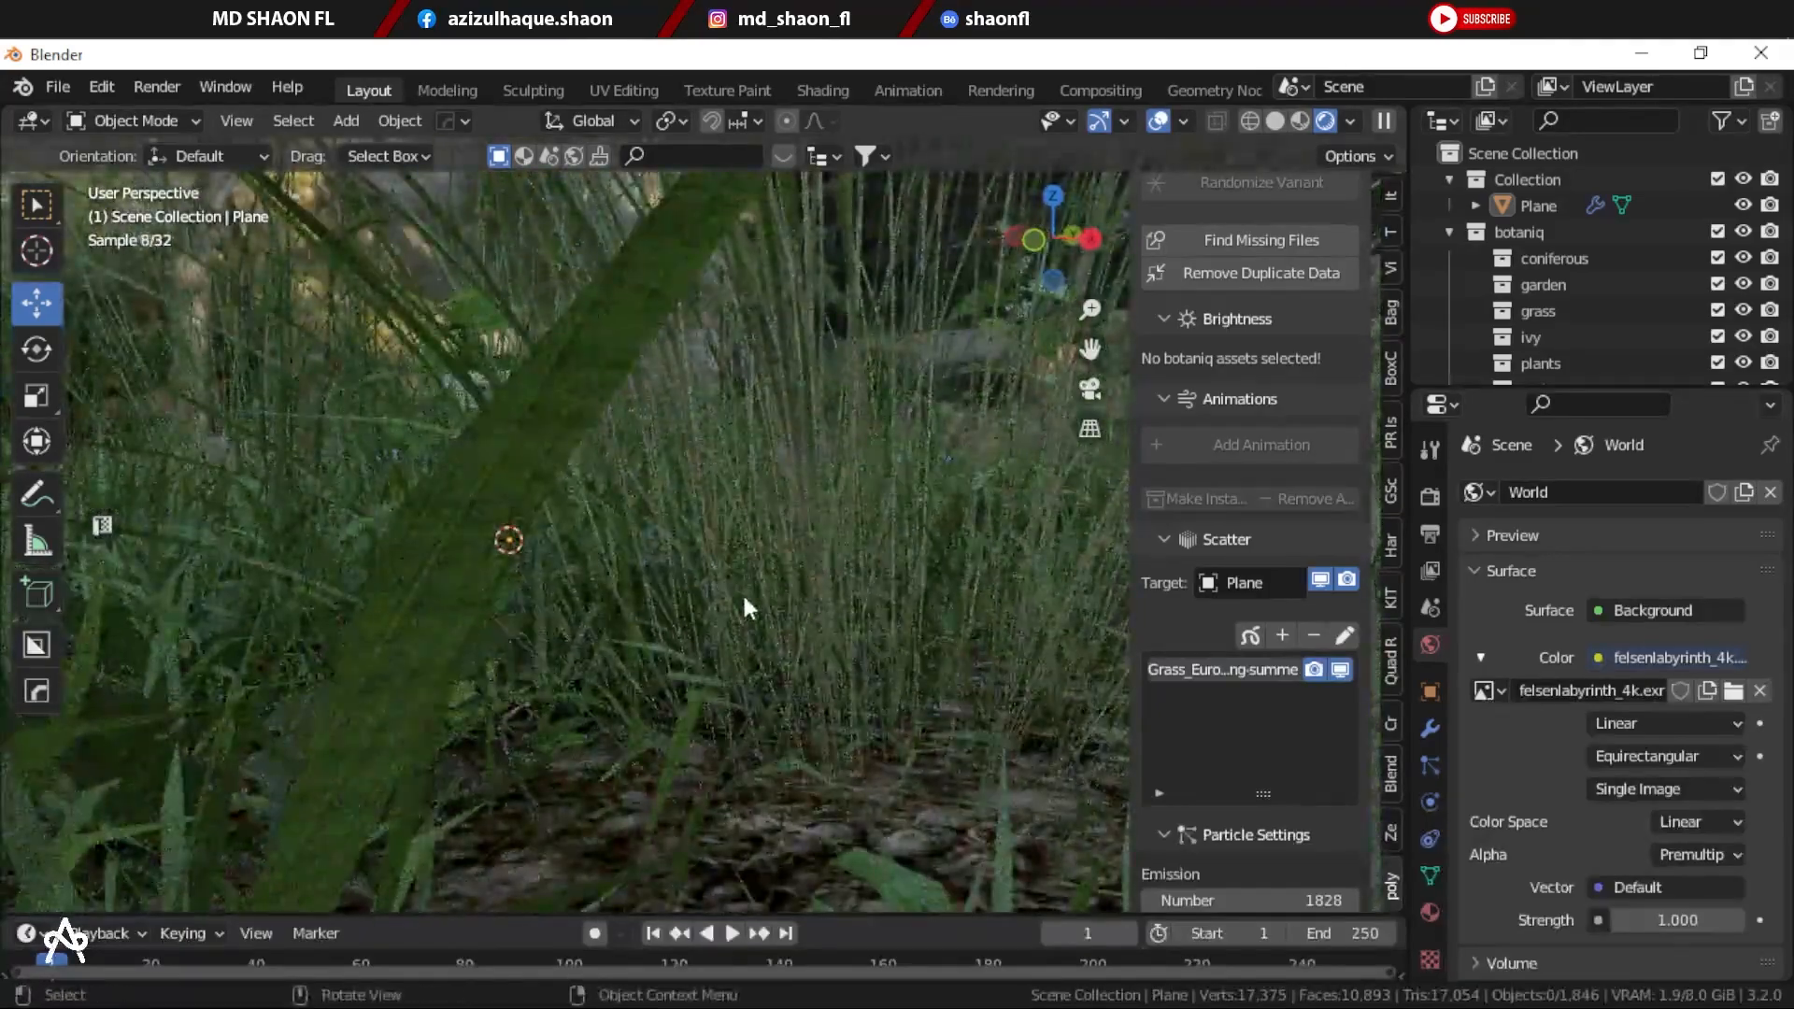
scroll(768, 603, down, 2)
middle_drag(574, 615, 621, 587)
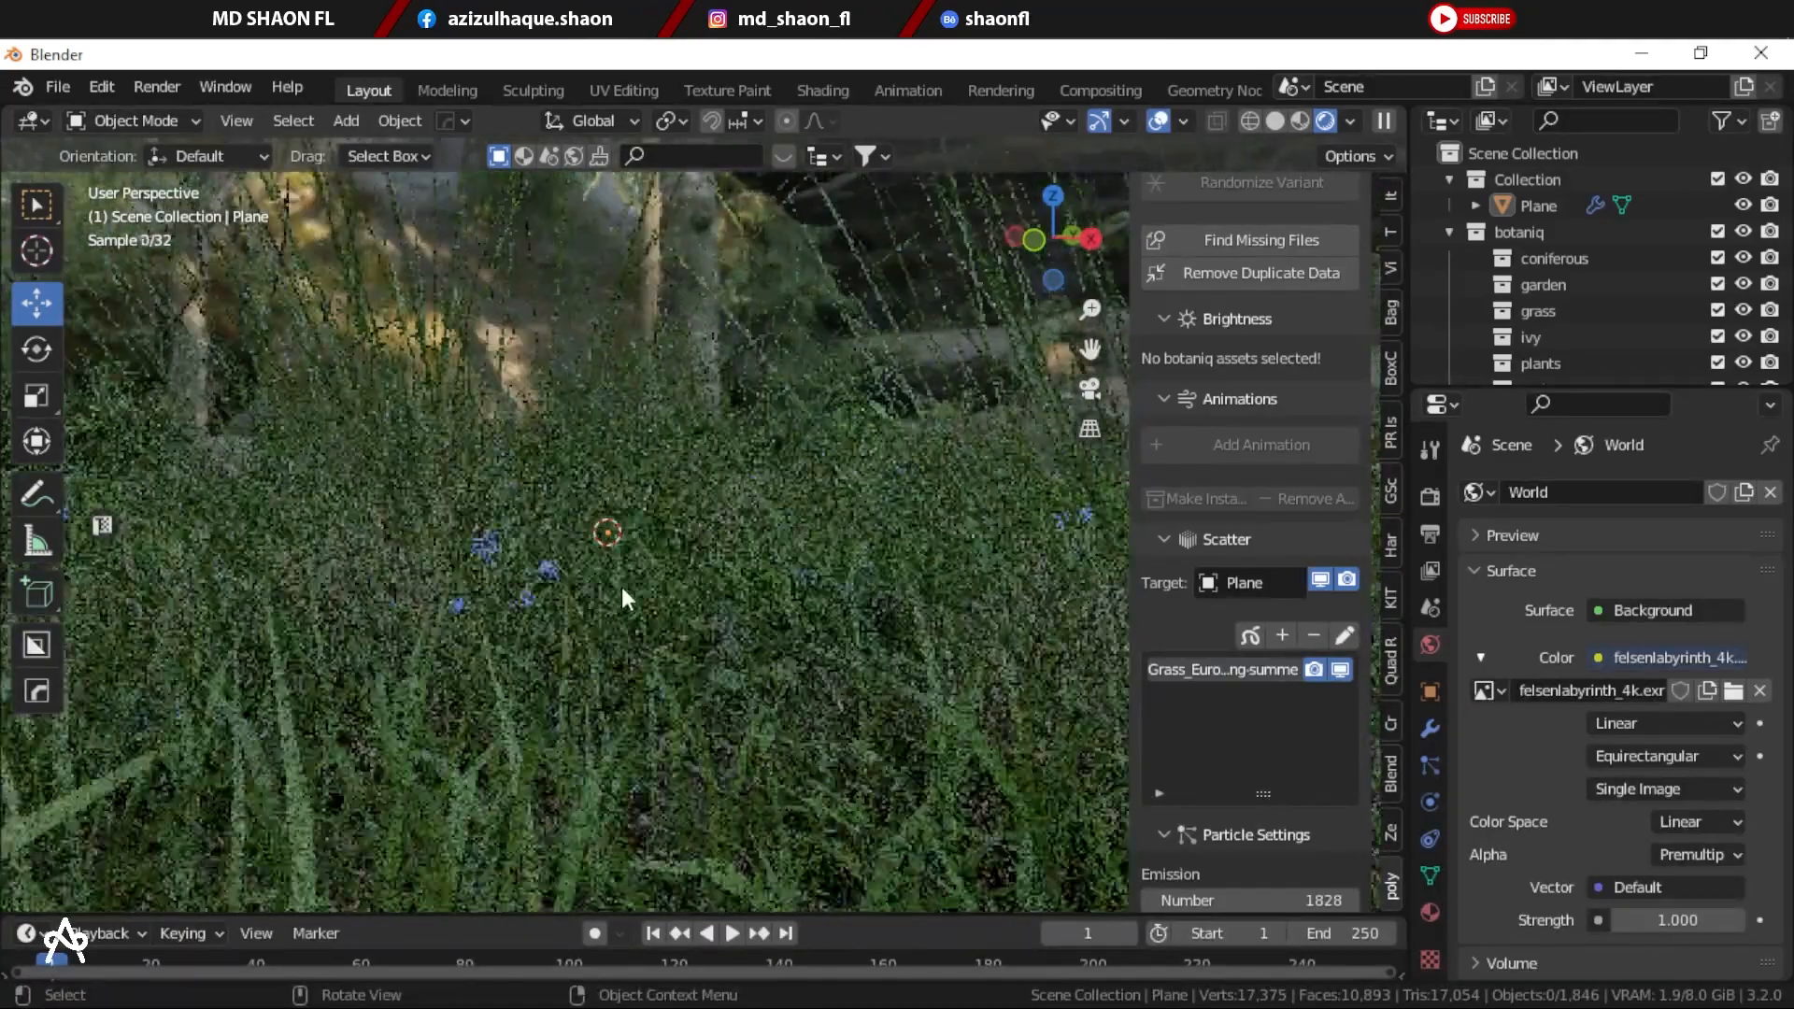
click(1428, 496)
click(1513, 776)
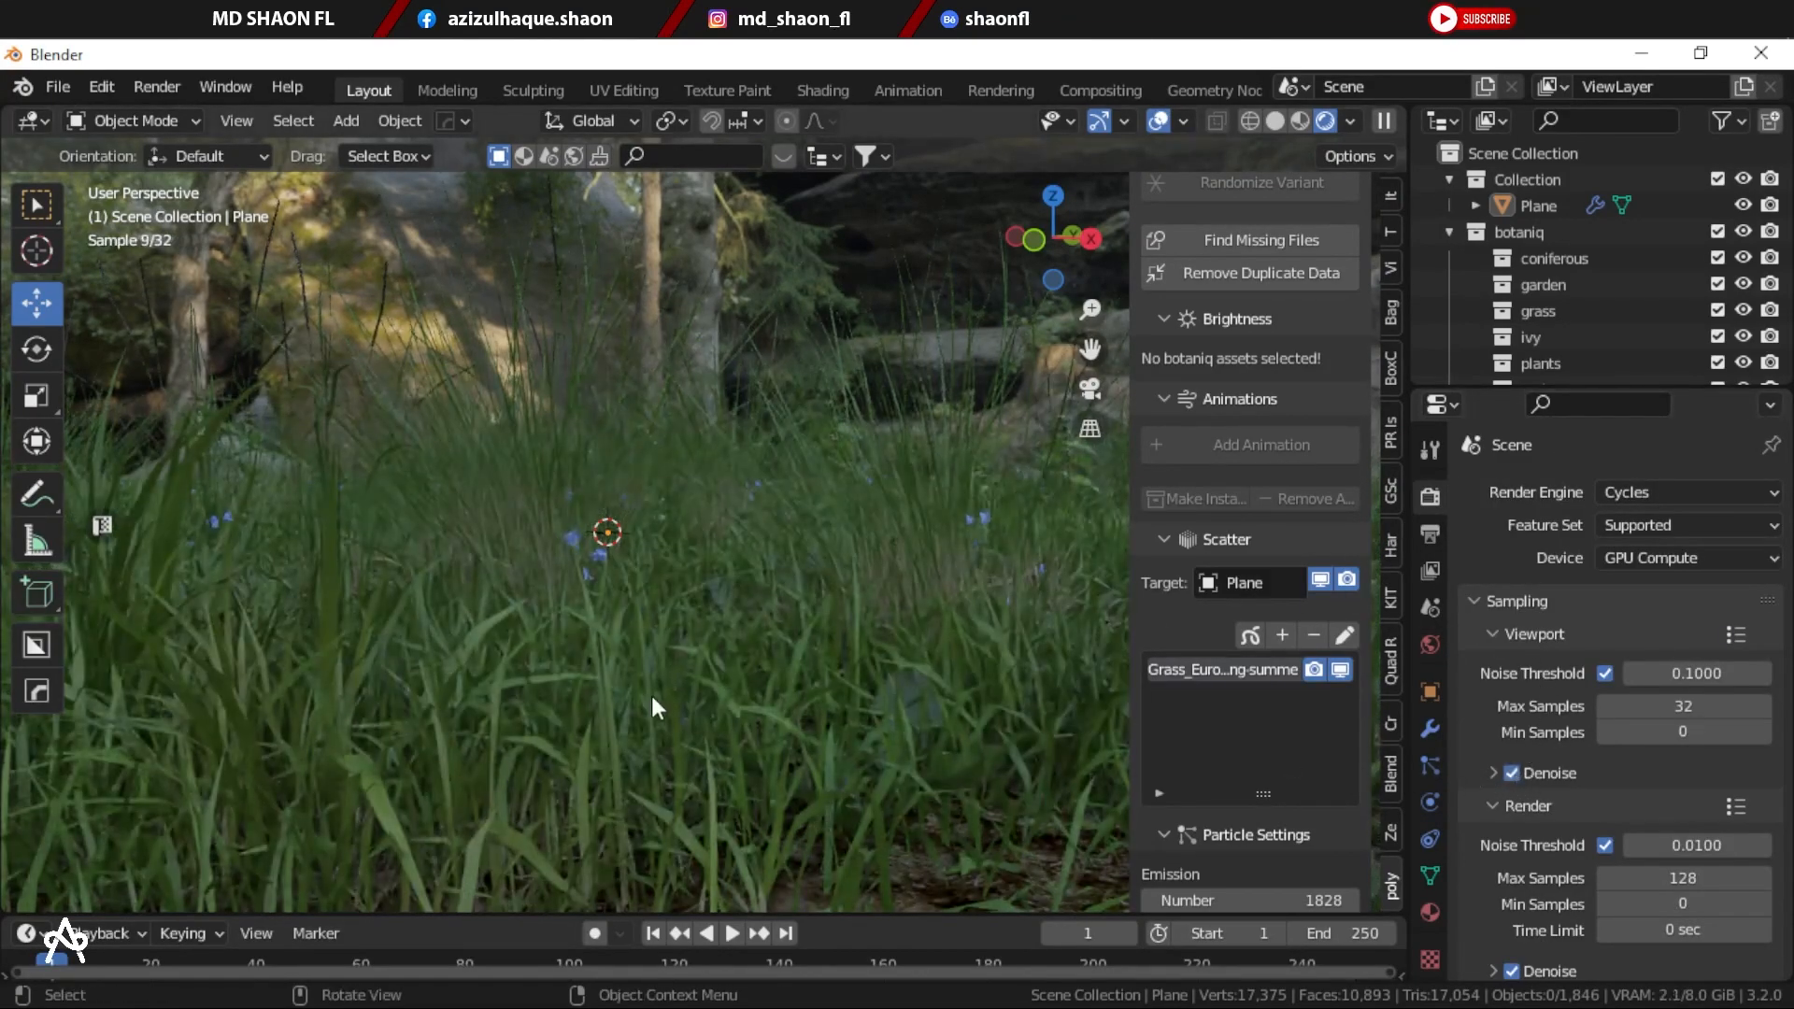
Step: Examine the rendered grass up close with the sidebar hidden and the viewport temporarily maximized
scroll(650, 693, up, 4)
middle_drag(668, 680, 585, 689)
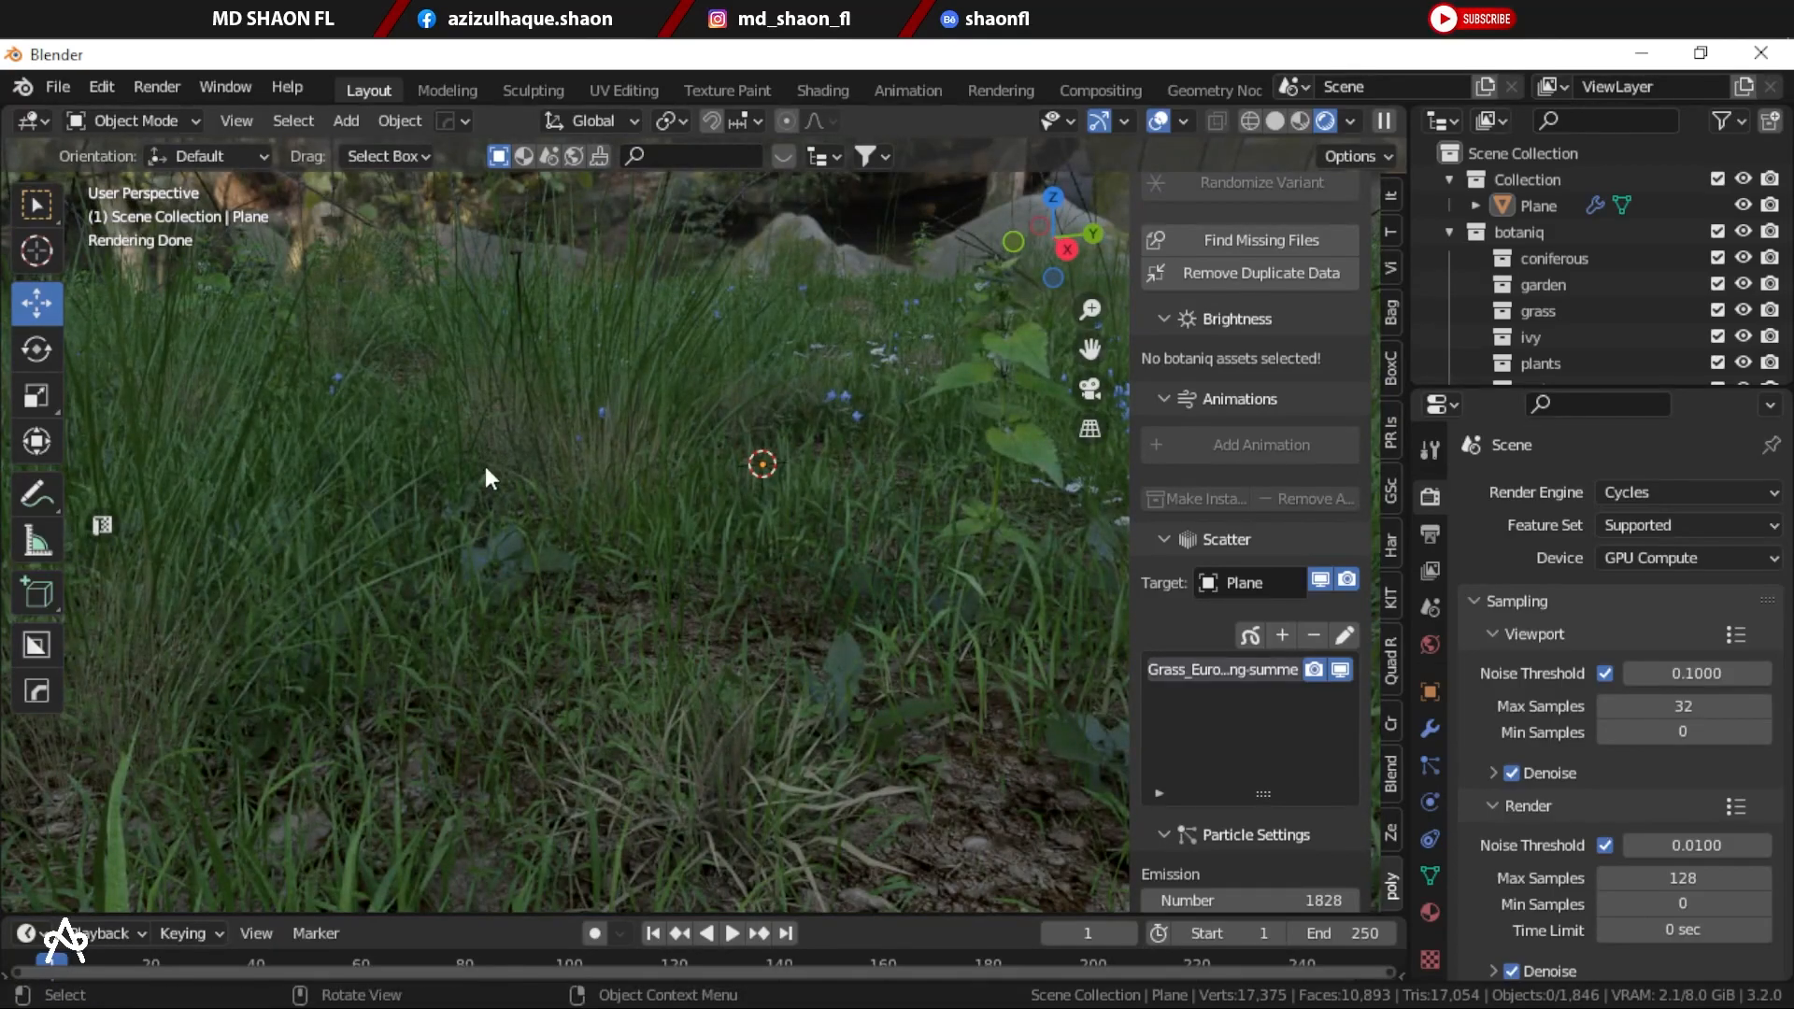
key(n)
key(ctrl+space)
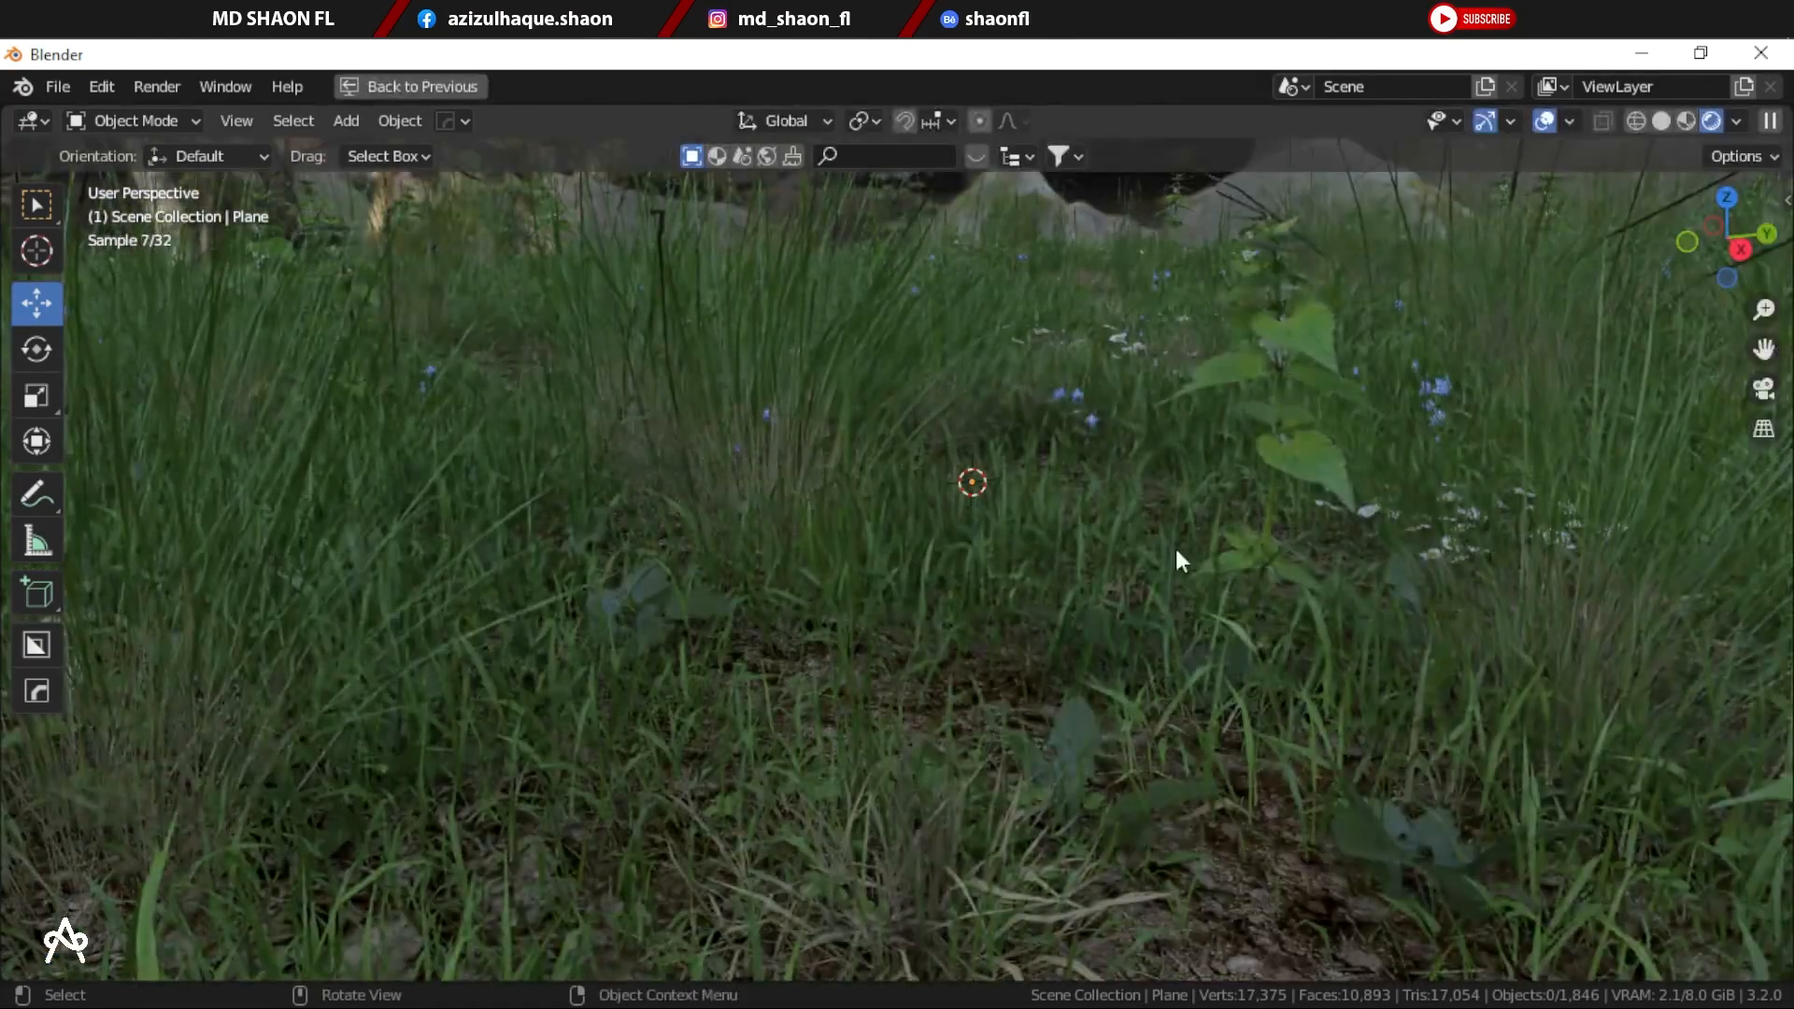
key(ctrl+space)
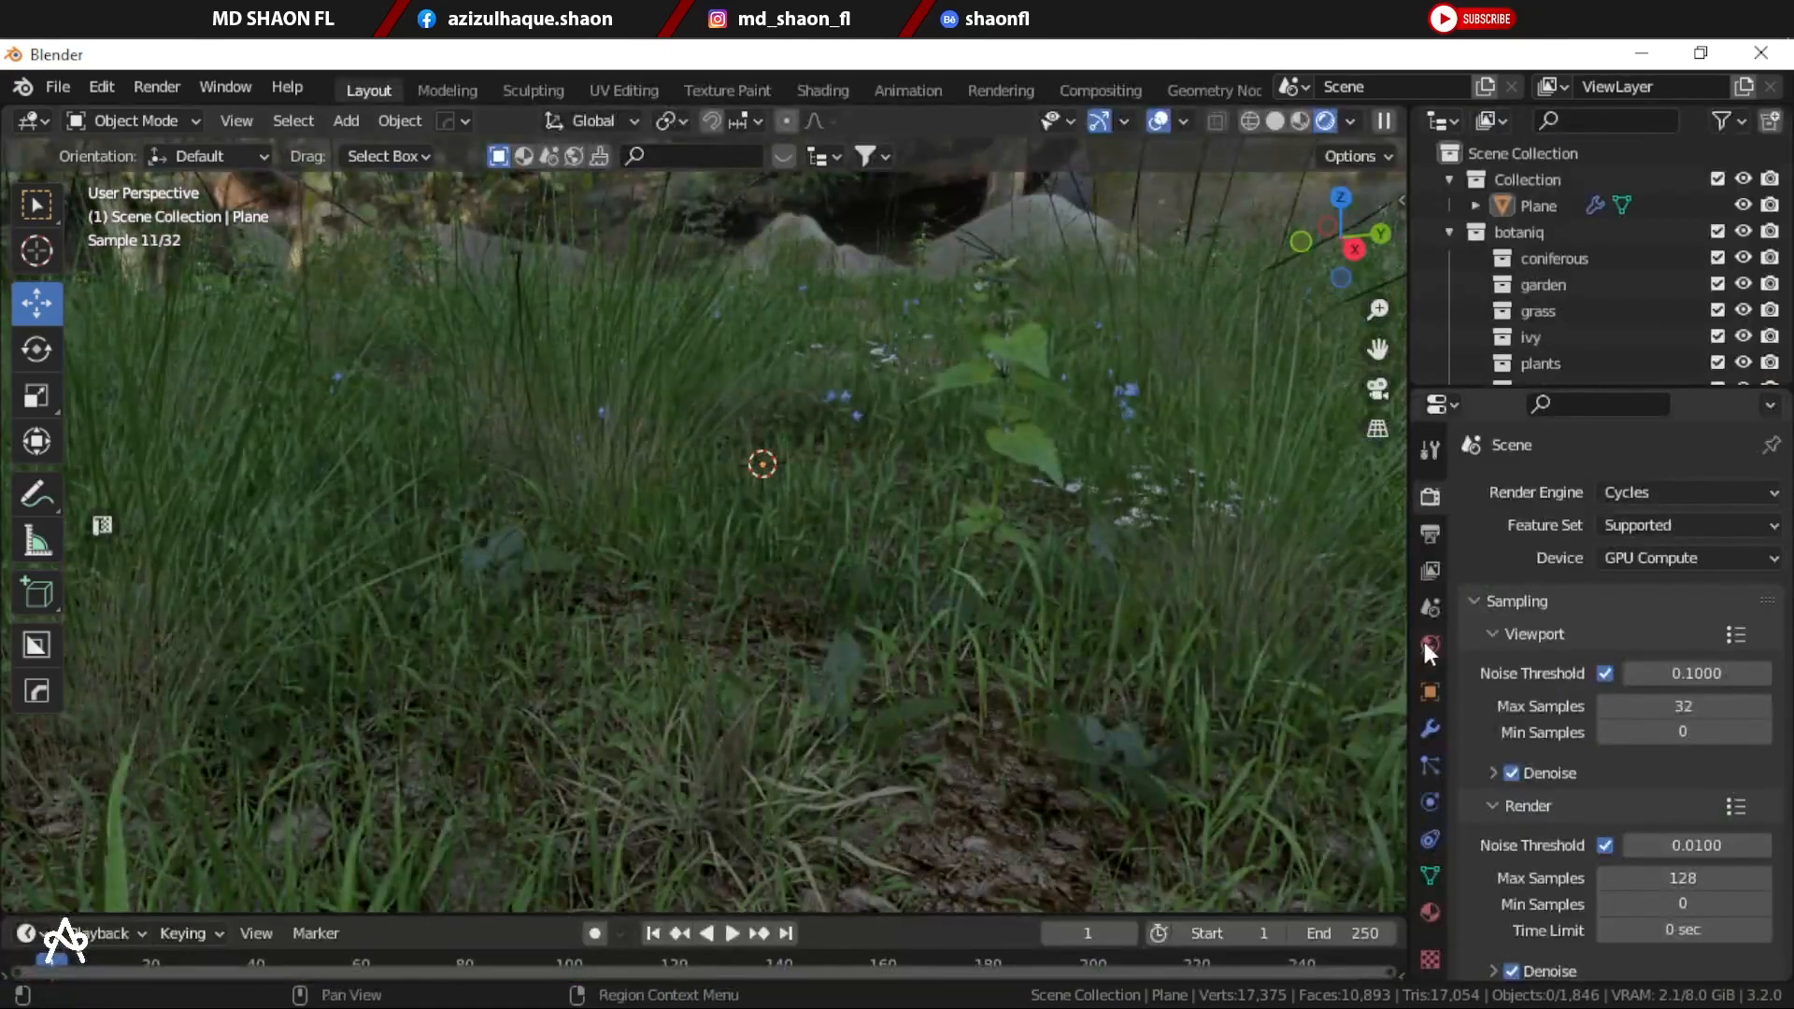
Step: Set the strength of the world's environment background to 2
click(1430, 645)
click(1644, 921)
text(2)
key(Return)
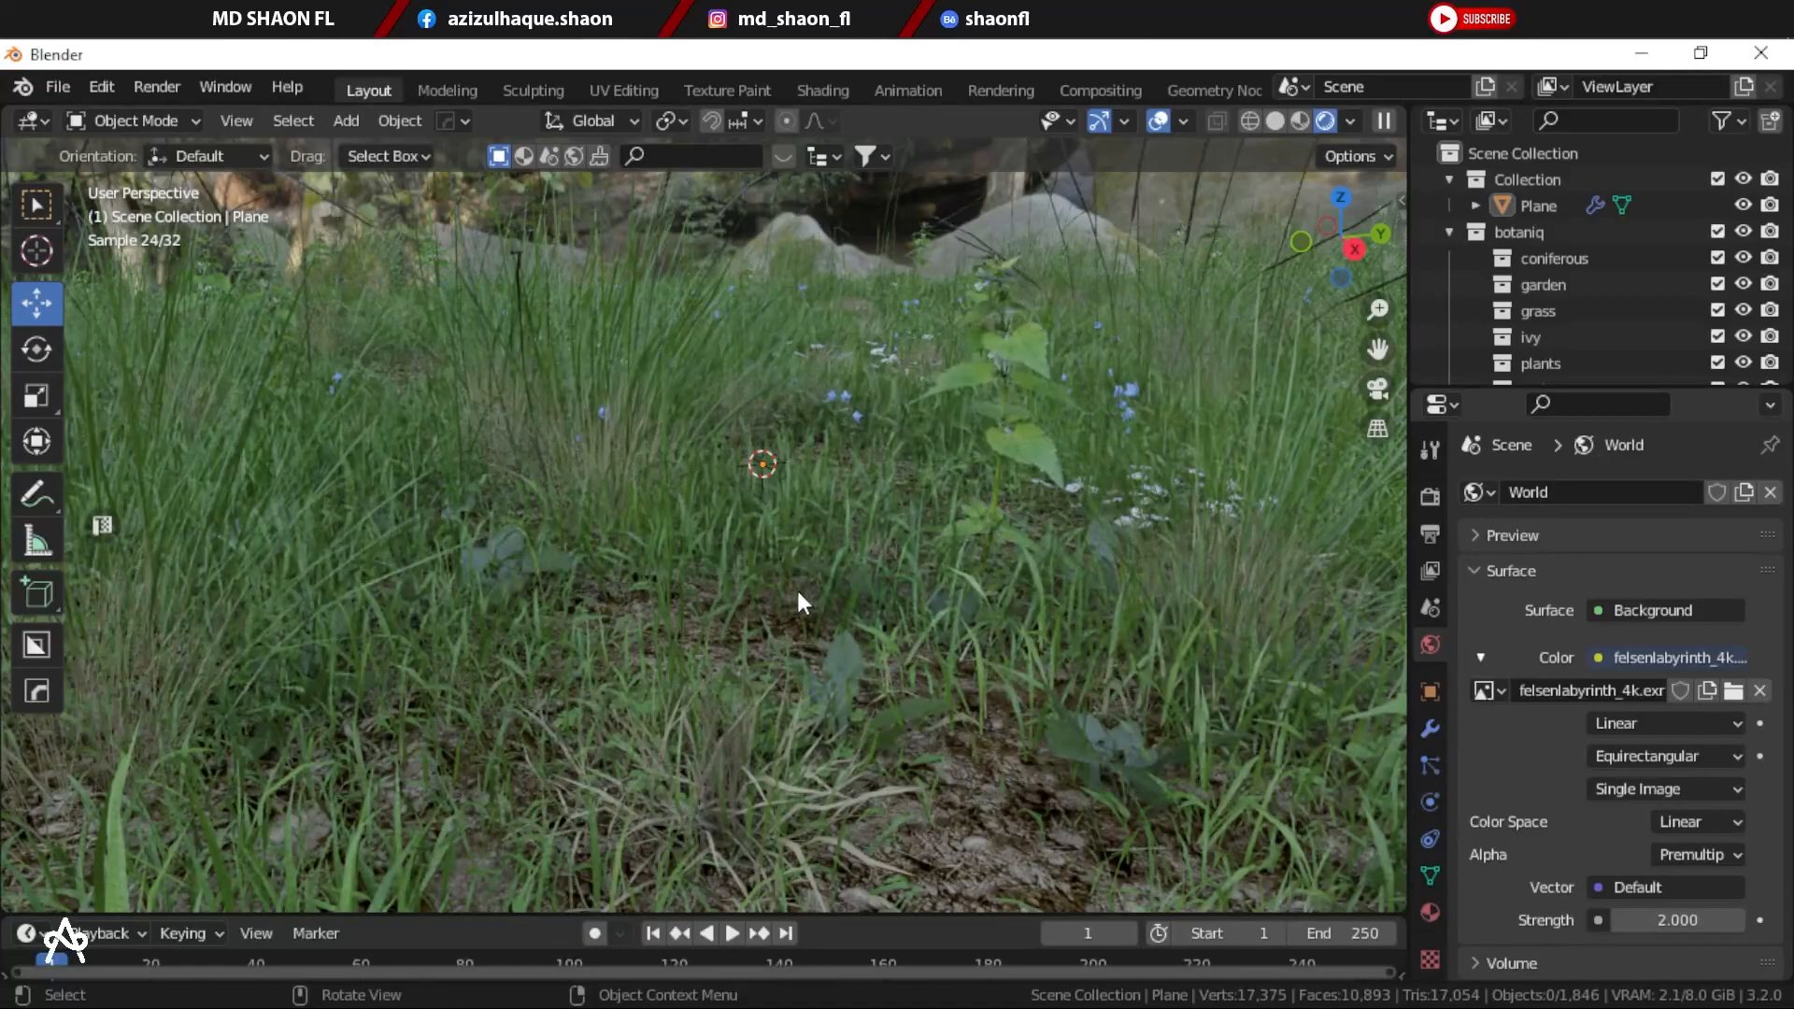
Step: Inspect the brighter meadow from another angle, restore the sidebar and remove the grass scatter from the ground plane
middle_drag(810, 586, 966, 509)
scroll(949, 514, down, 5)
scroll(902, 607, up, 5)
scroll(895, 518, up, 2)
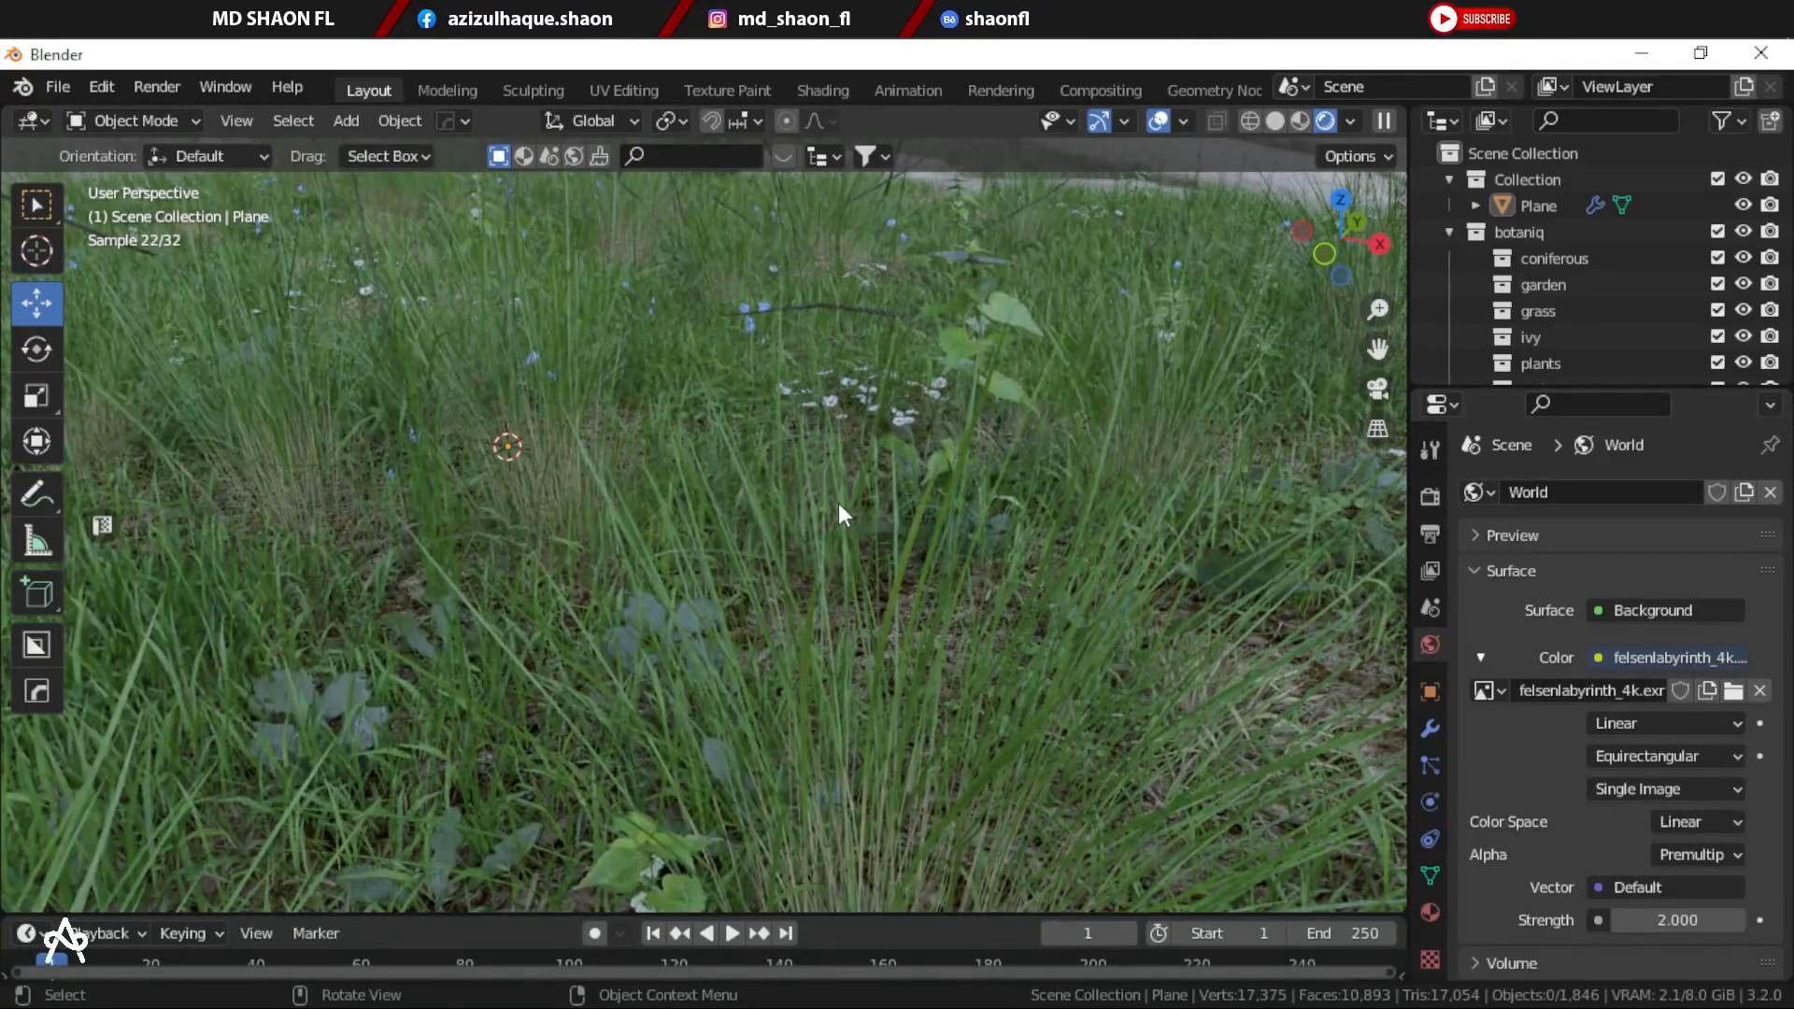
key(n)
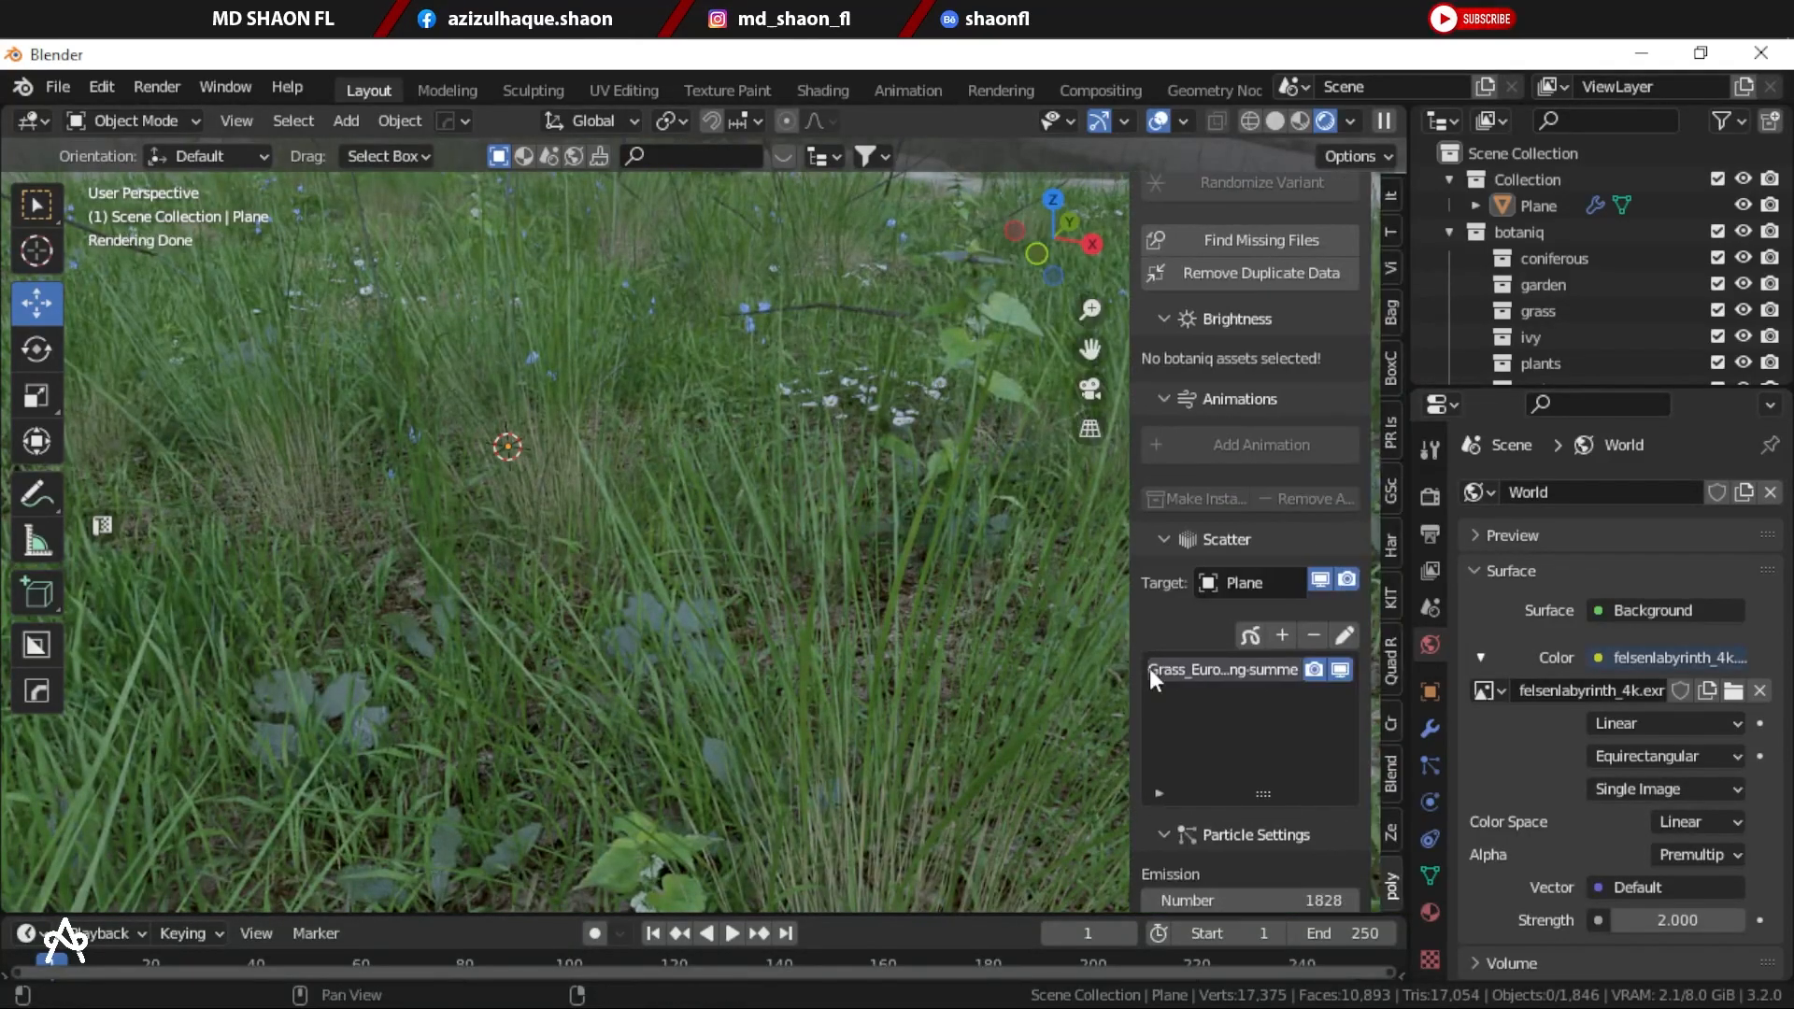
click(1313, 635)
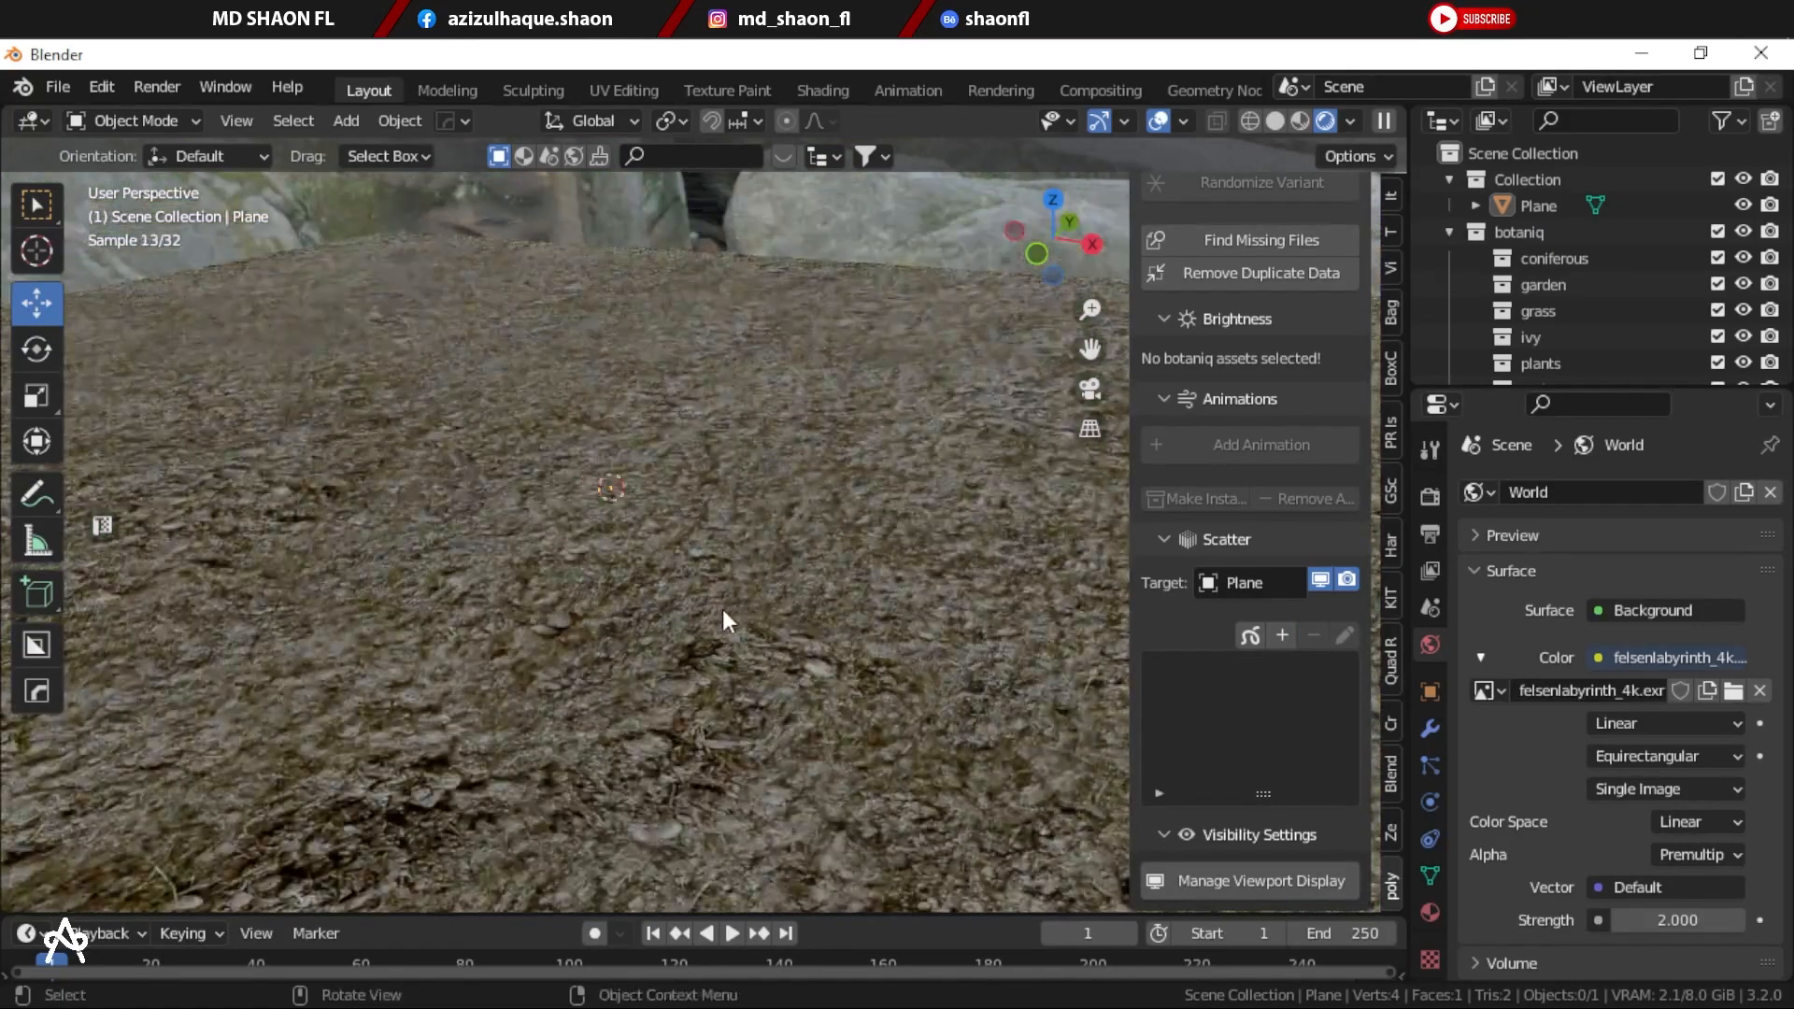
scroll(722, 610, down, 3)
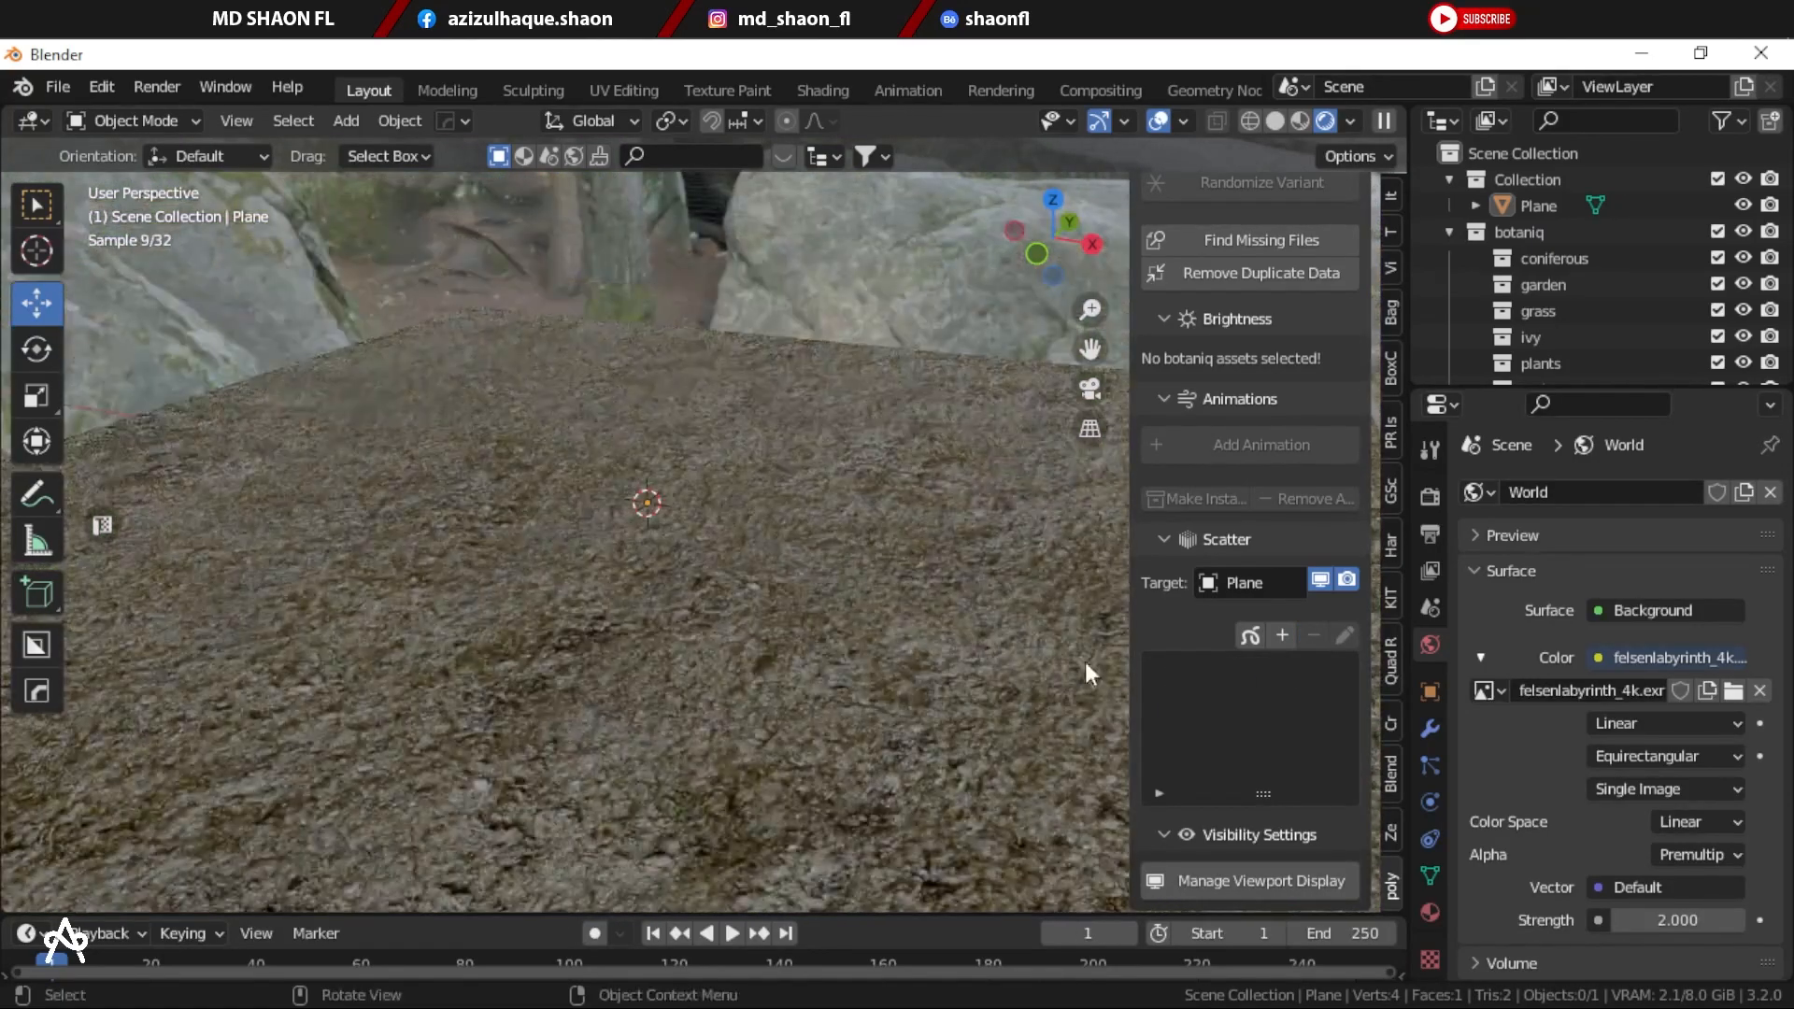
Step: Scatter the forest-floor asset Mushrooms (A) over the plane with all scatter options enabled, and inspect it at ground level
click(1284, 636)
click(1269, 593)
click(1235, 624)
click(1288, 710)
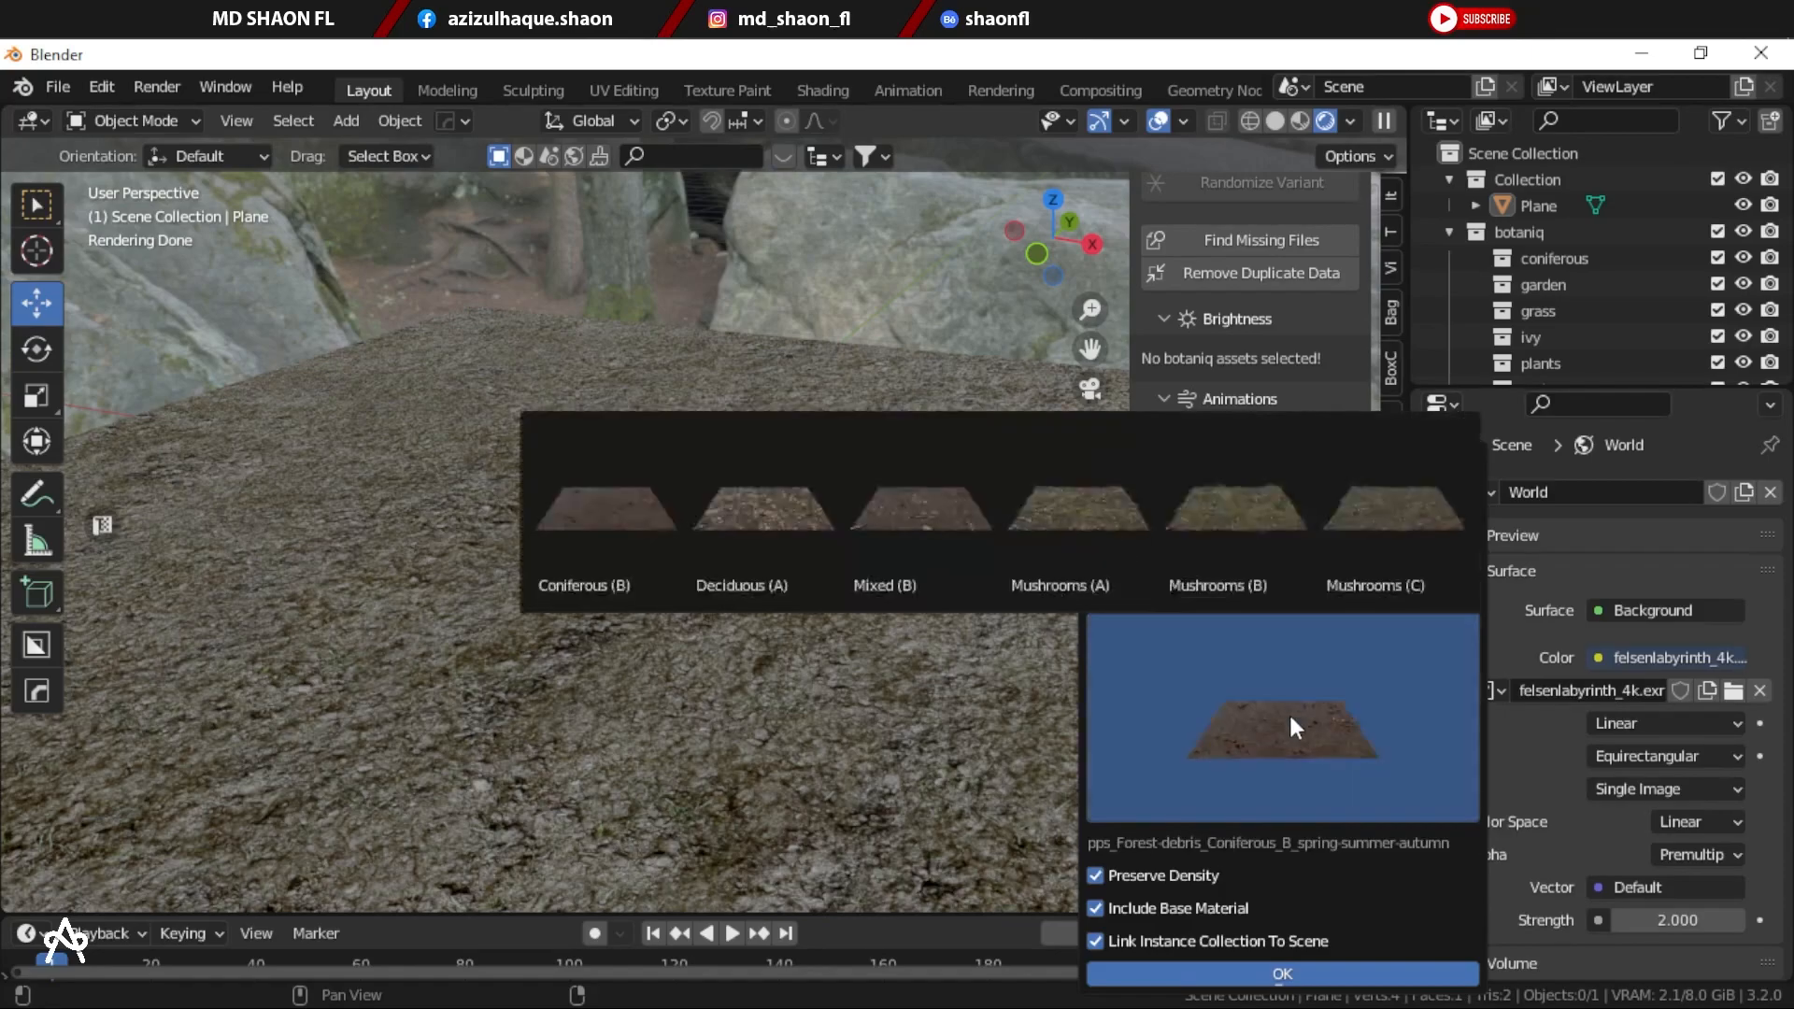
click(1089, 524)
click(1257, 974)
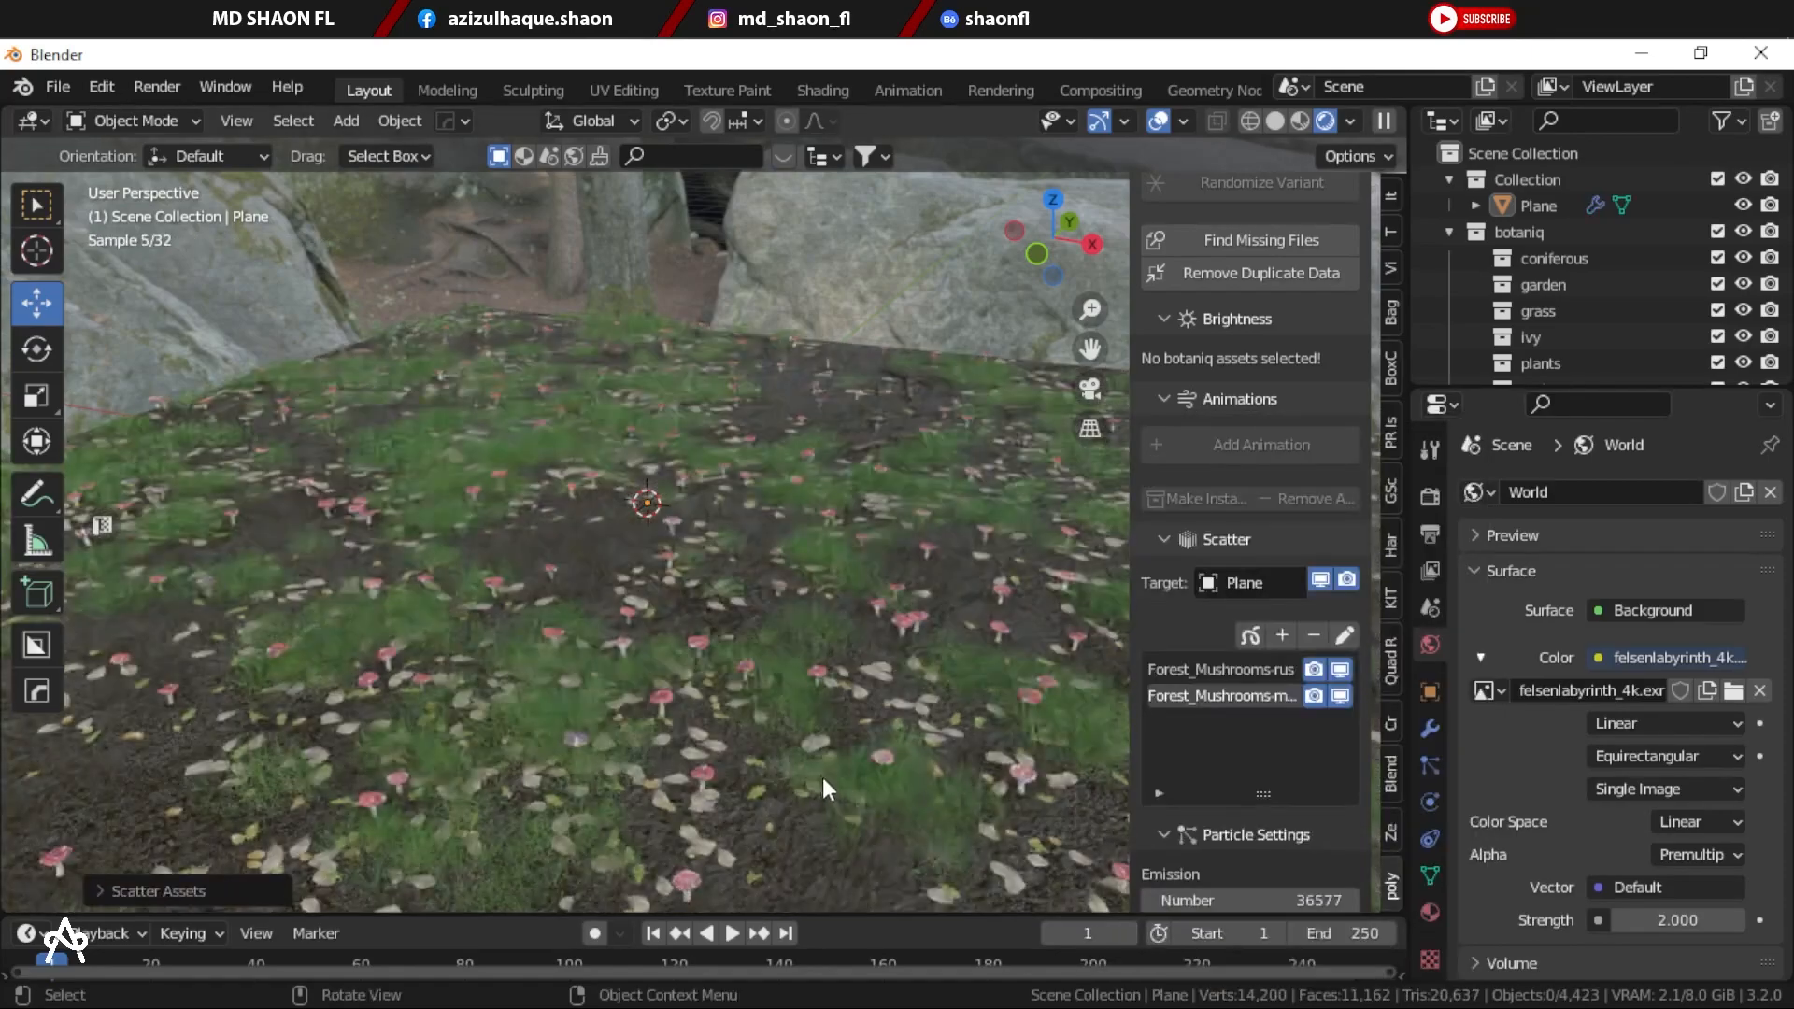
middle_drag(809, 765, 826, 670)
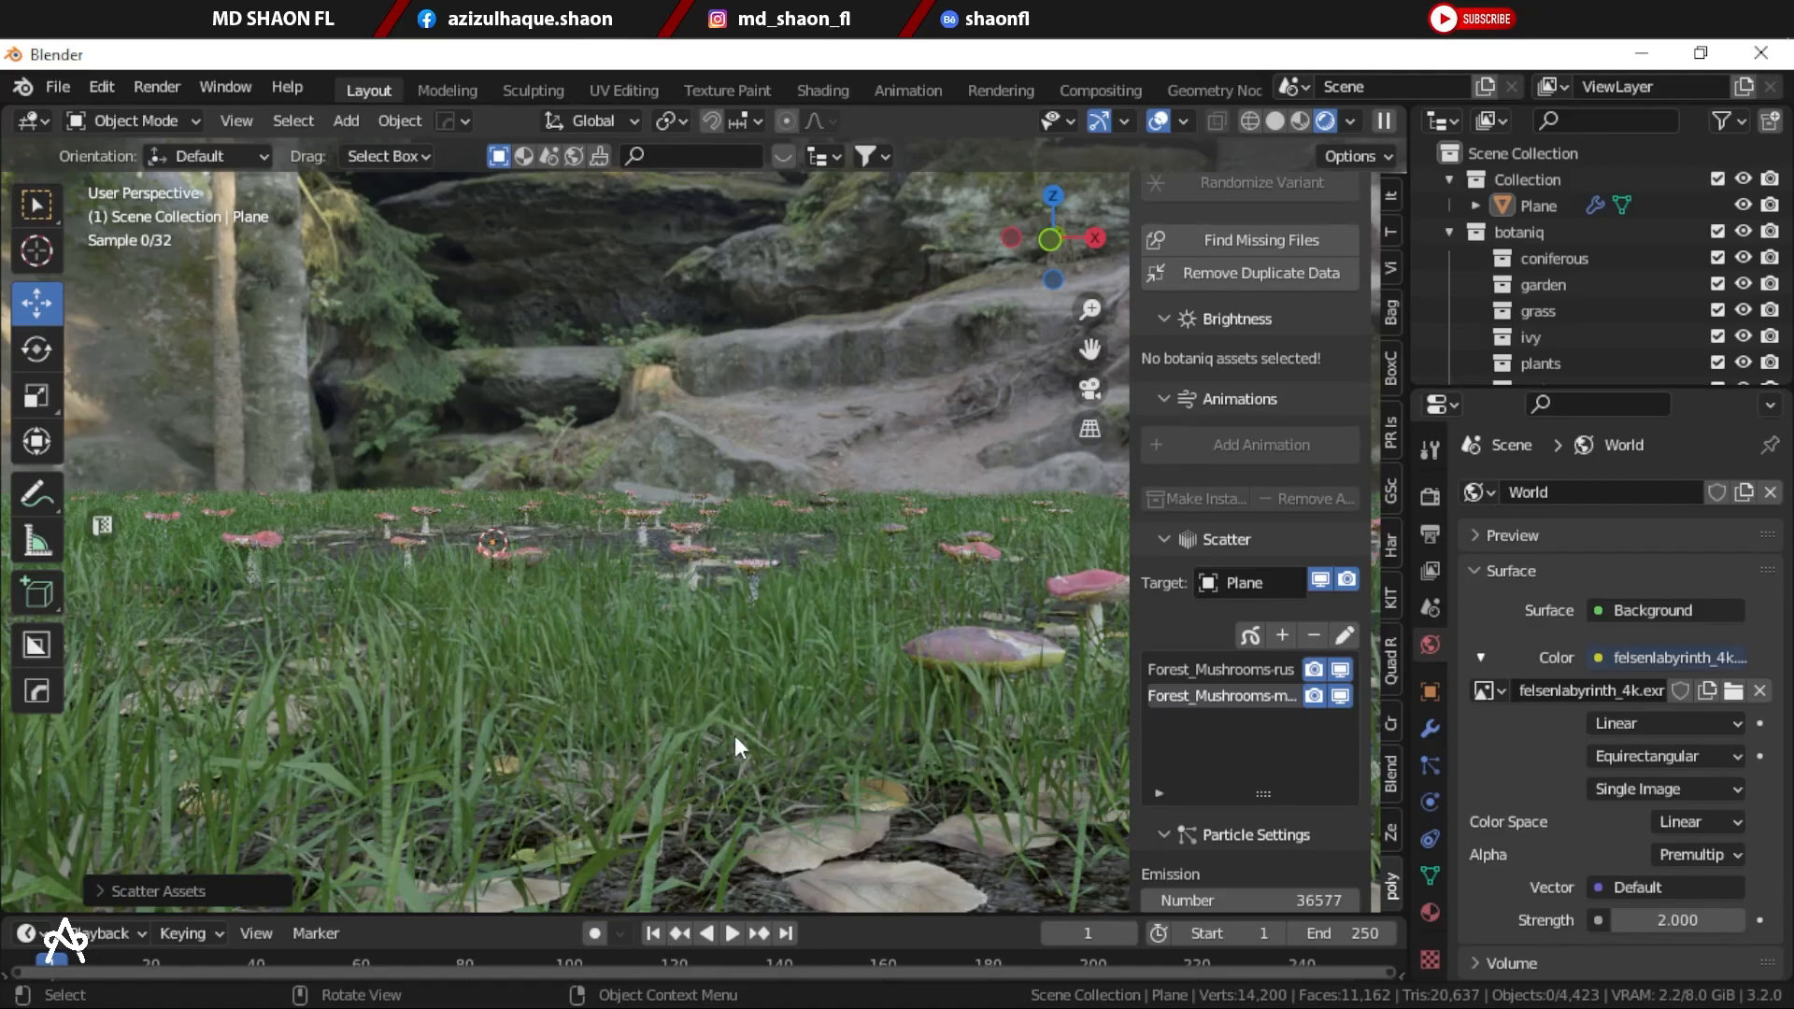
scroll(732, 734, up, 2)
scroll(729, 663, up, 2)
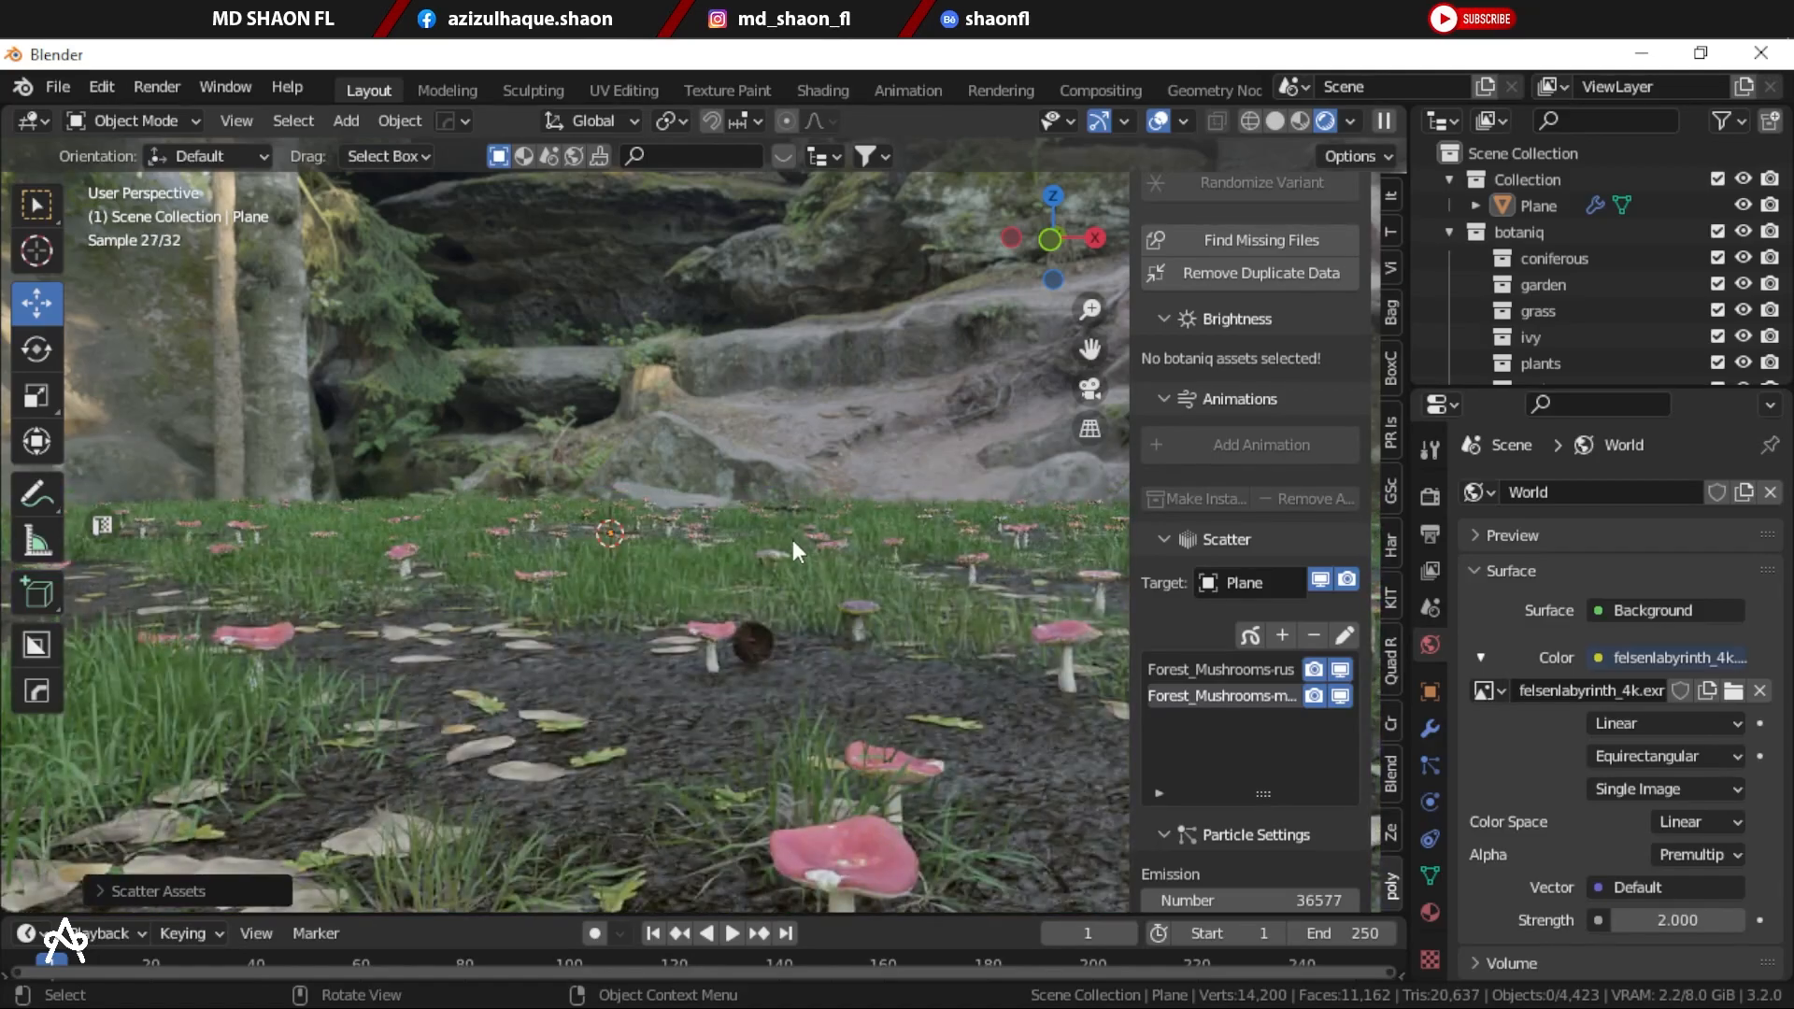
Step: Replace the scattered ground plane with a new plane and scale it up to a large ground surface
key(Delete)
key(shift+a)
mouse_move(646, 413)
click(817, 412)
middle_drag(651, 540, 628, 581)
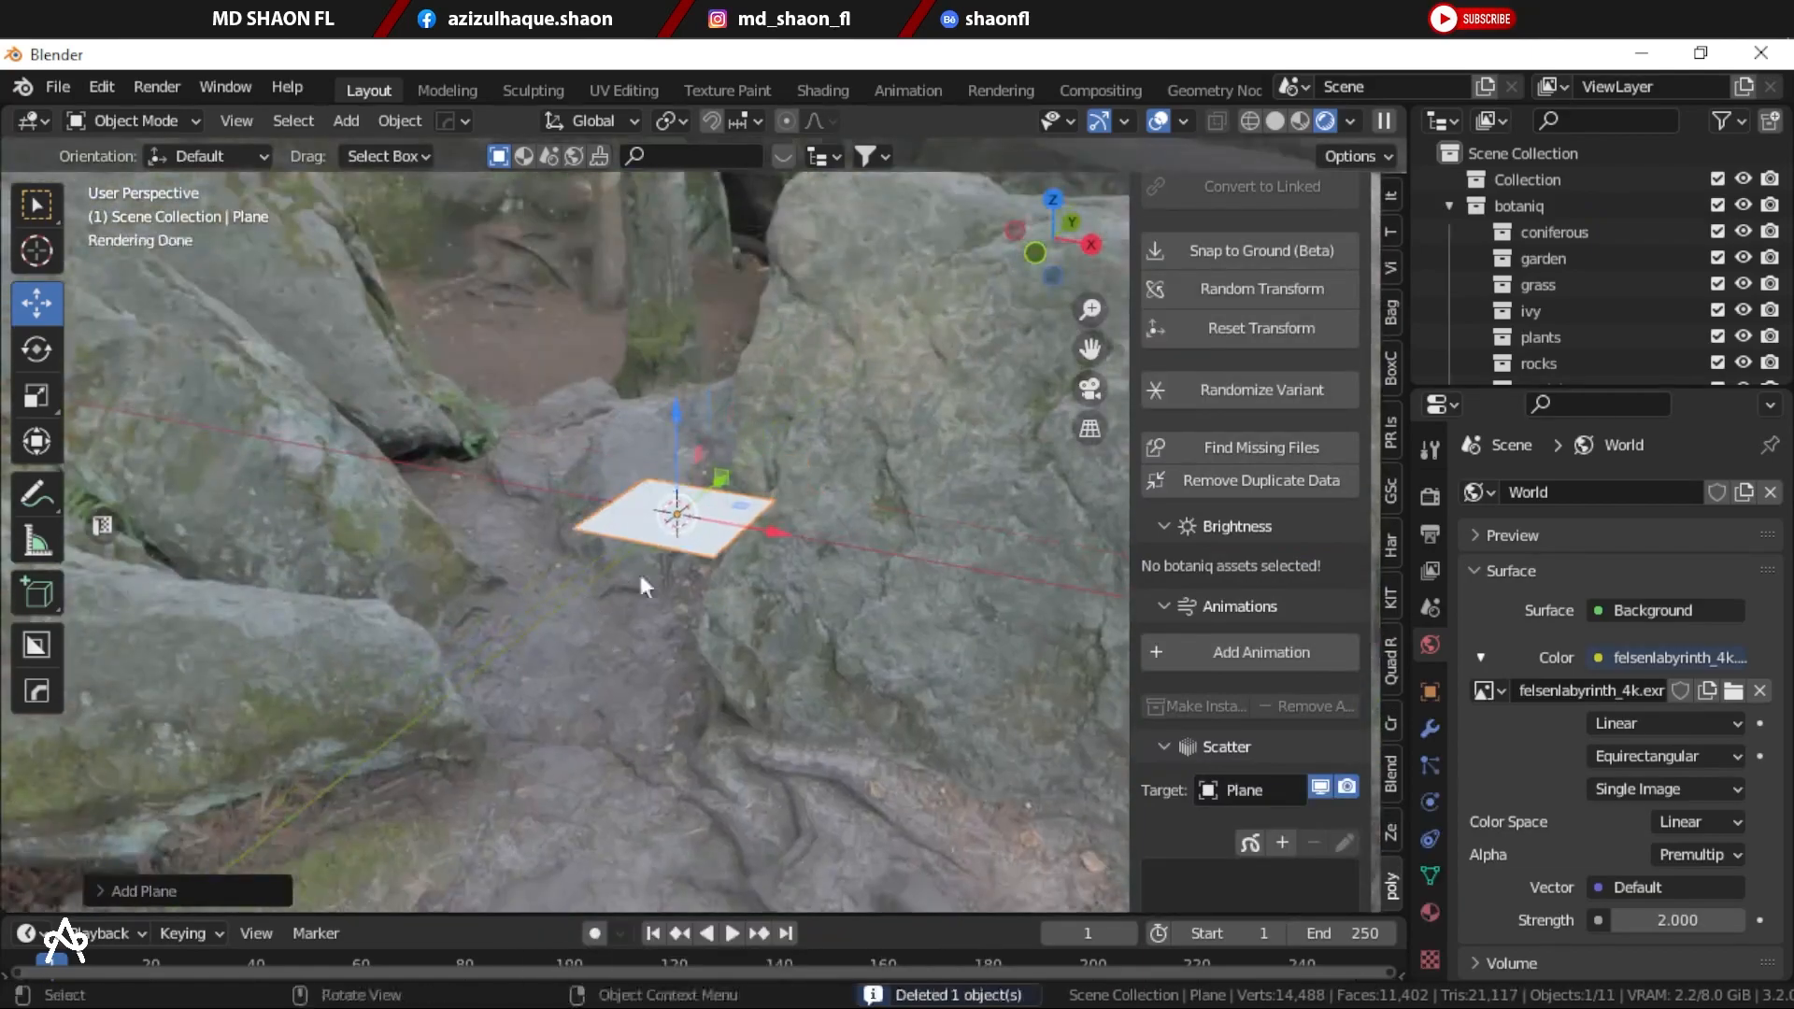
key(s)
click(973, 673)
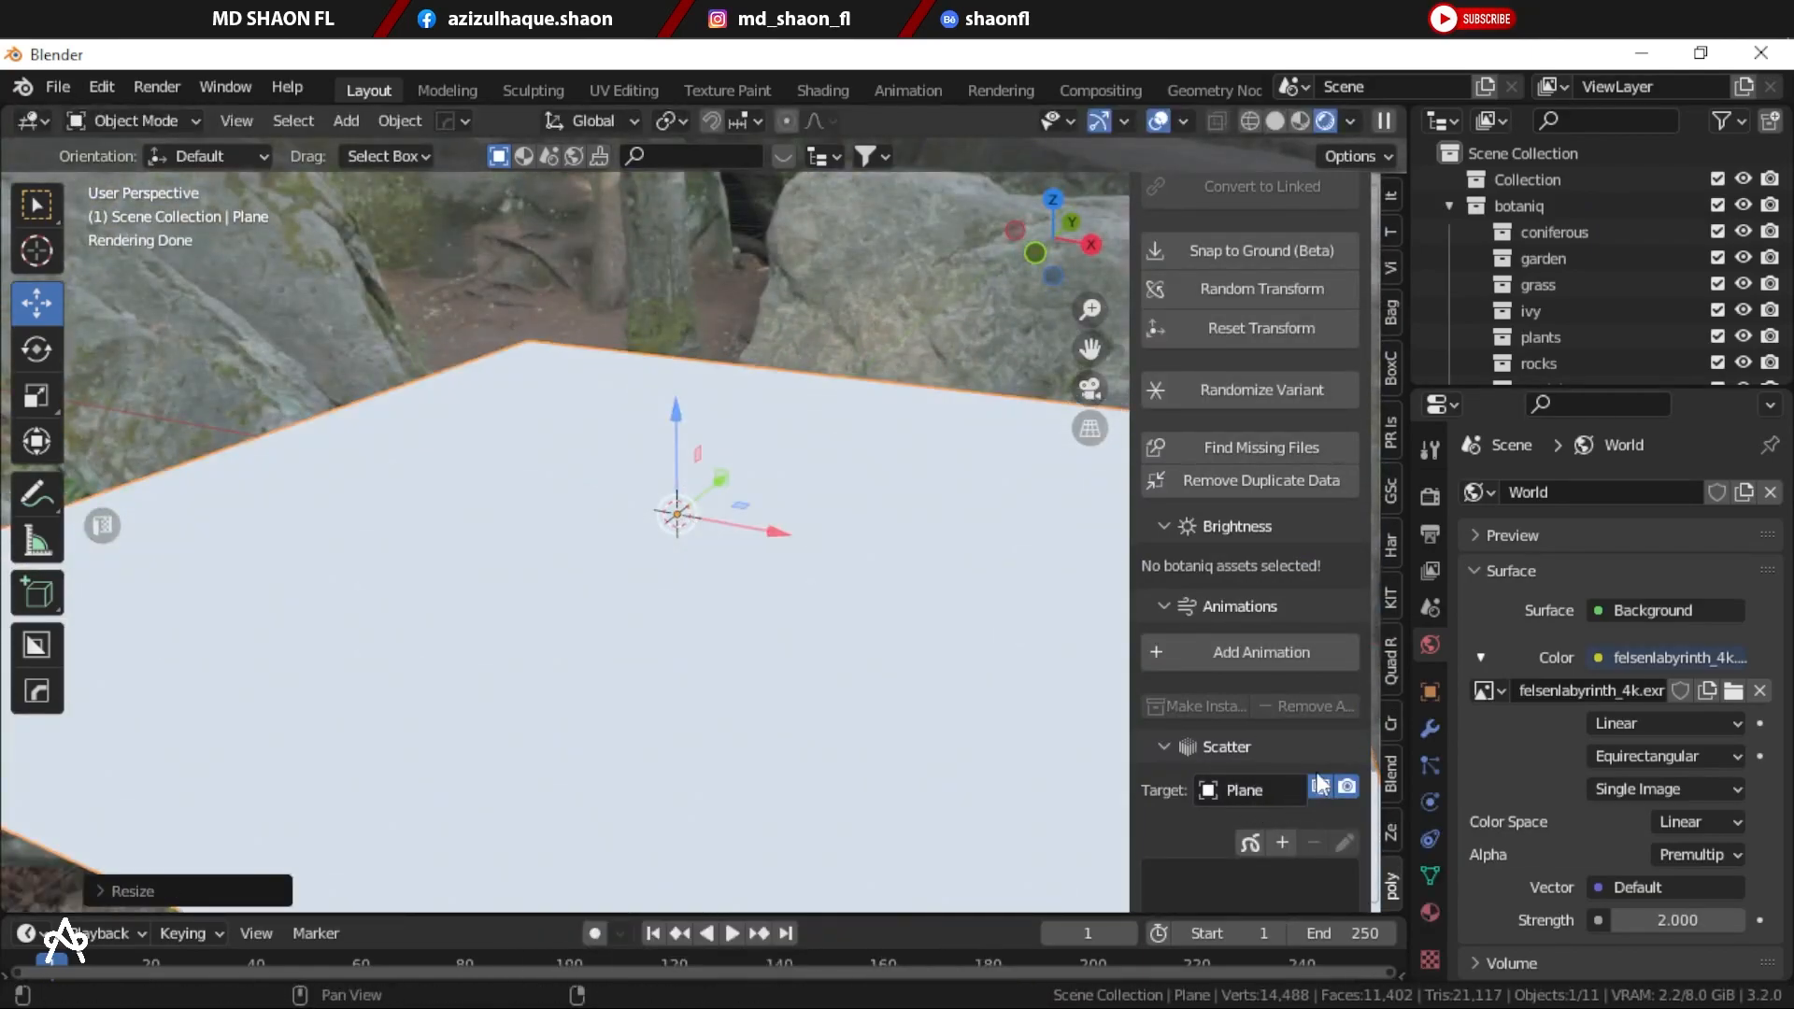
Step: Scatter the grass asset With flowers (B) over the new plane, keeping all scatter options enabled, and inspect the deselected result
click(1282, 842)
click(1237, 594)
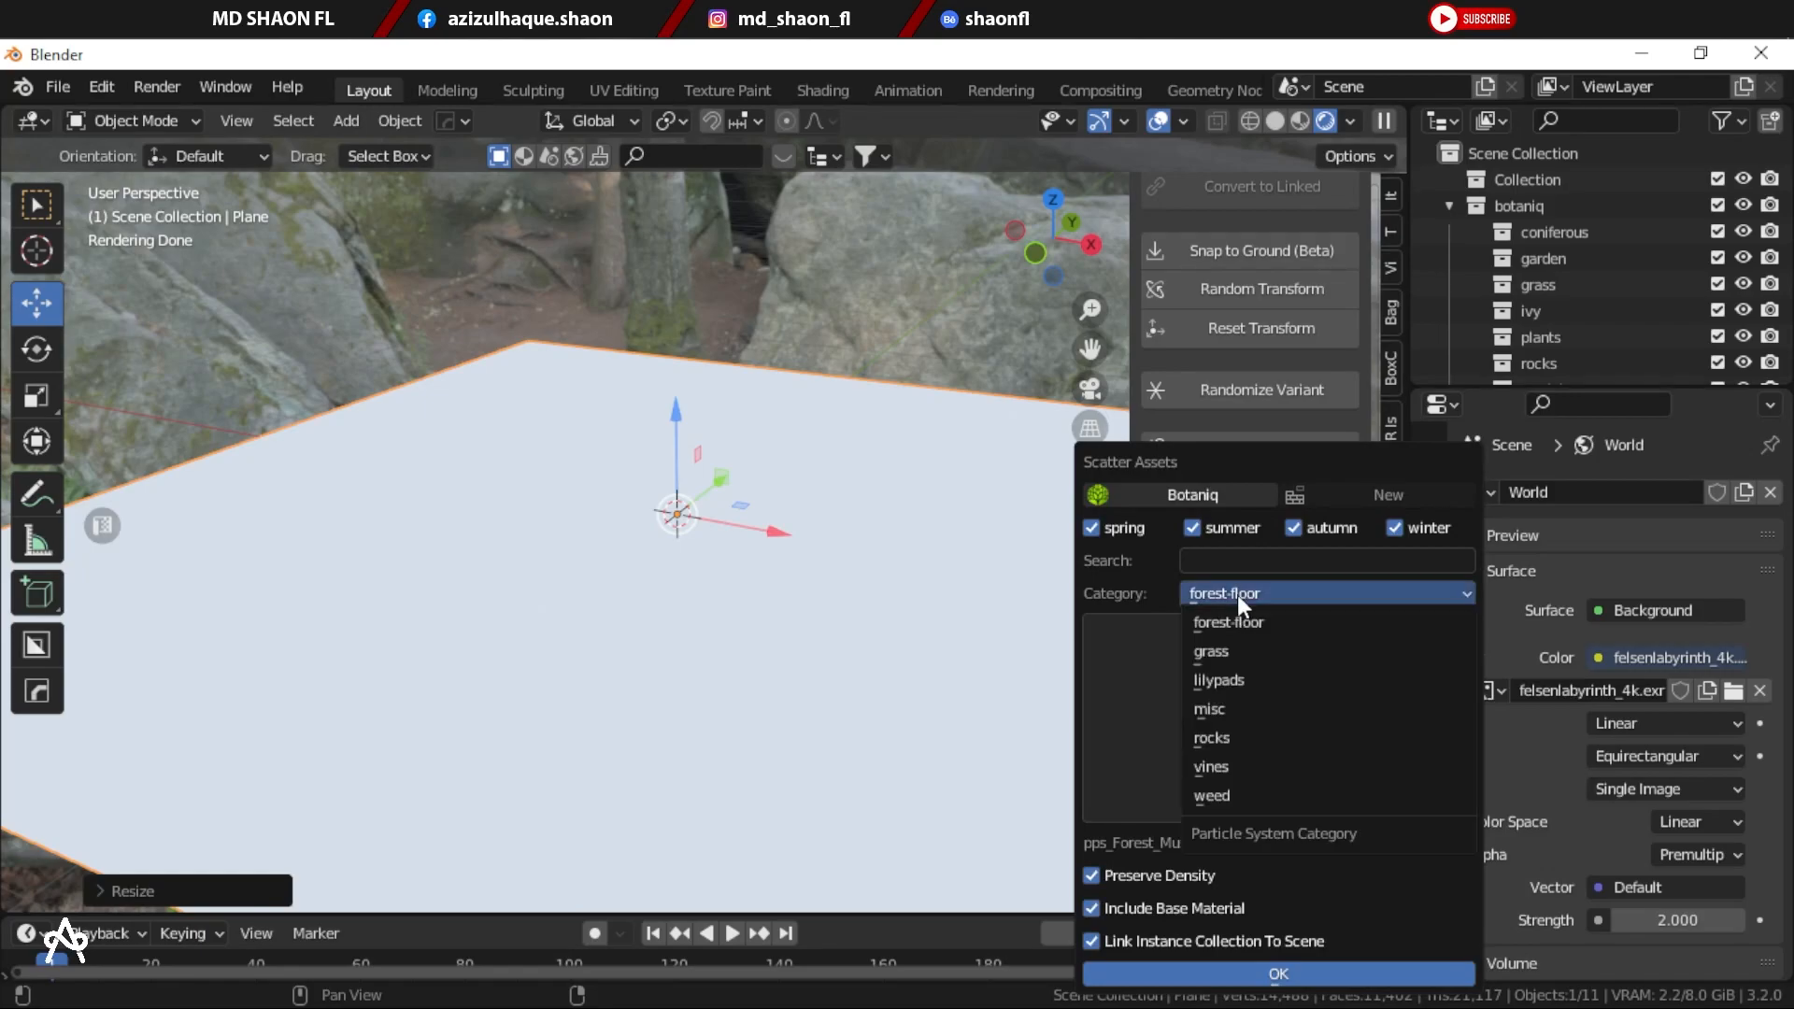
click(1225, 646)
click(1350, 600)
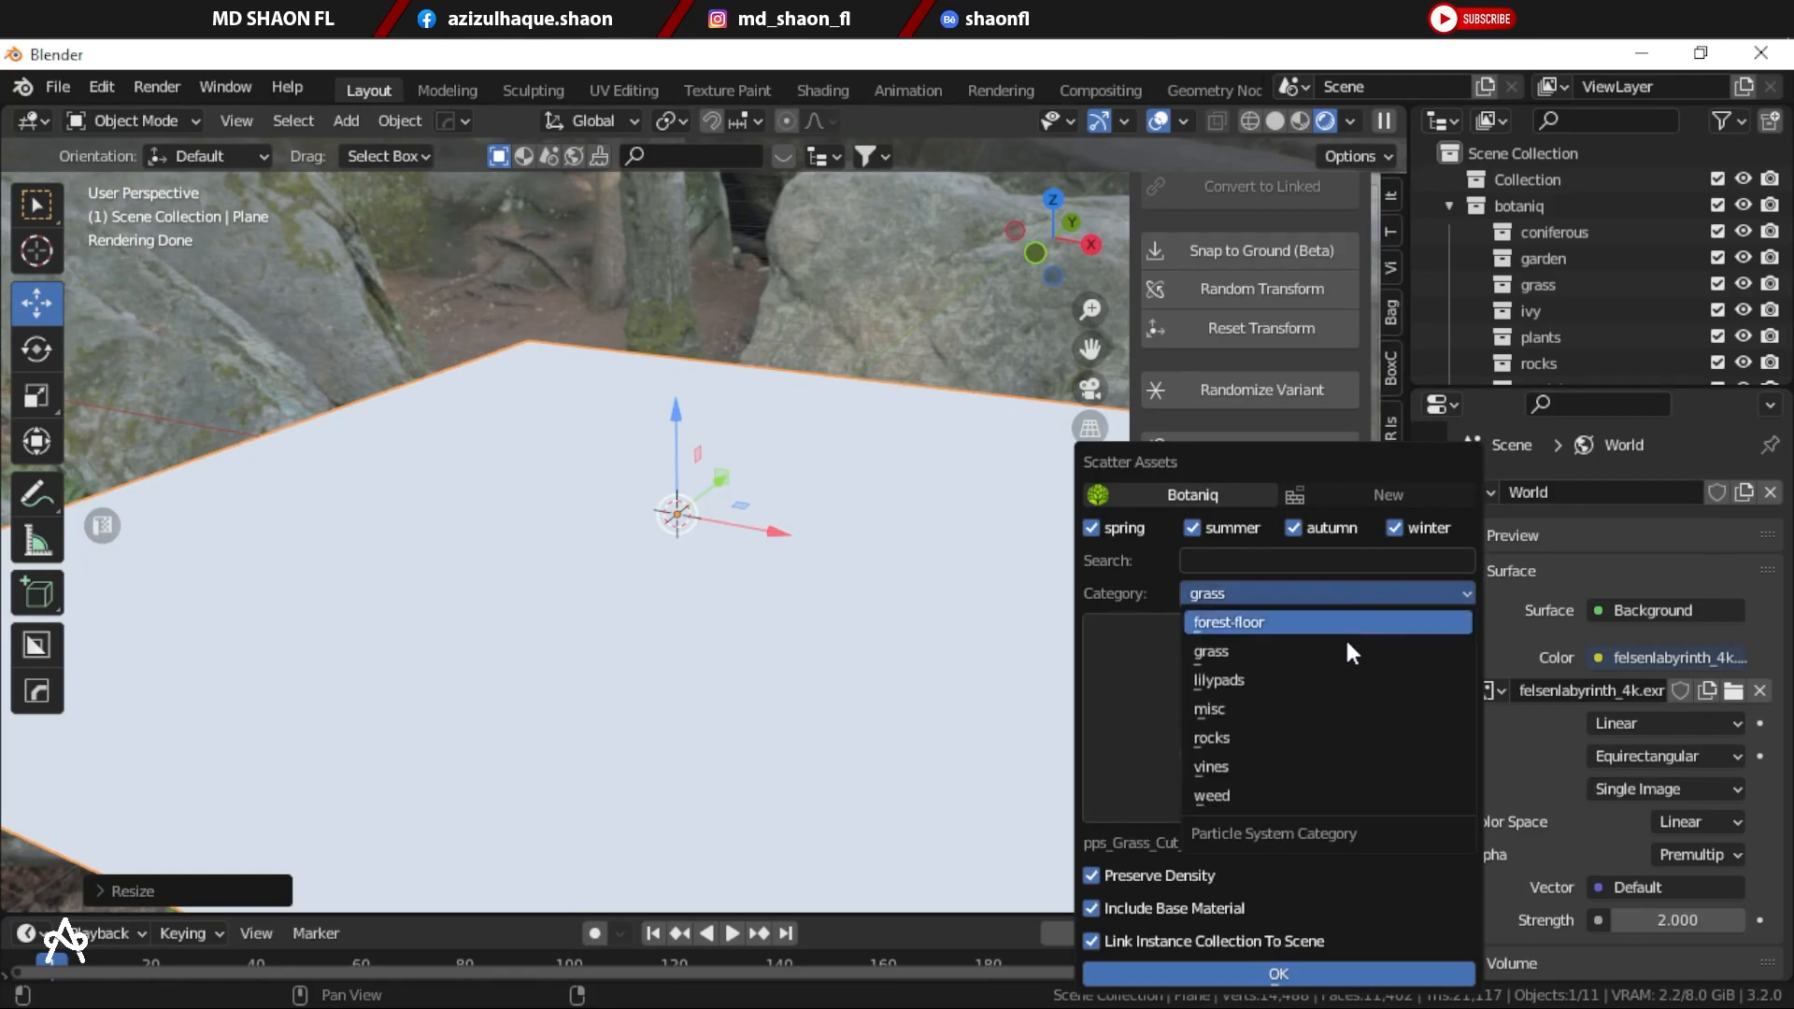
click(1276, 588)
click(1261, 724)
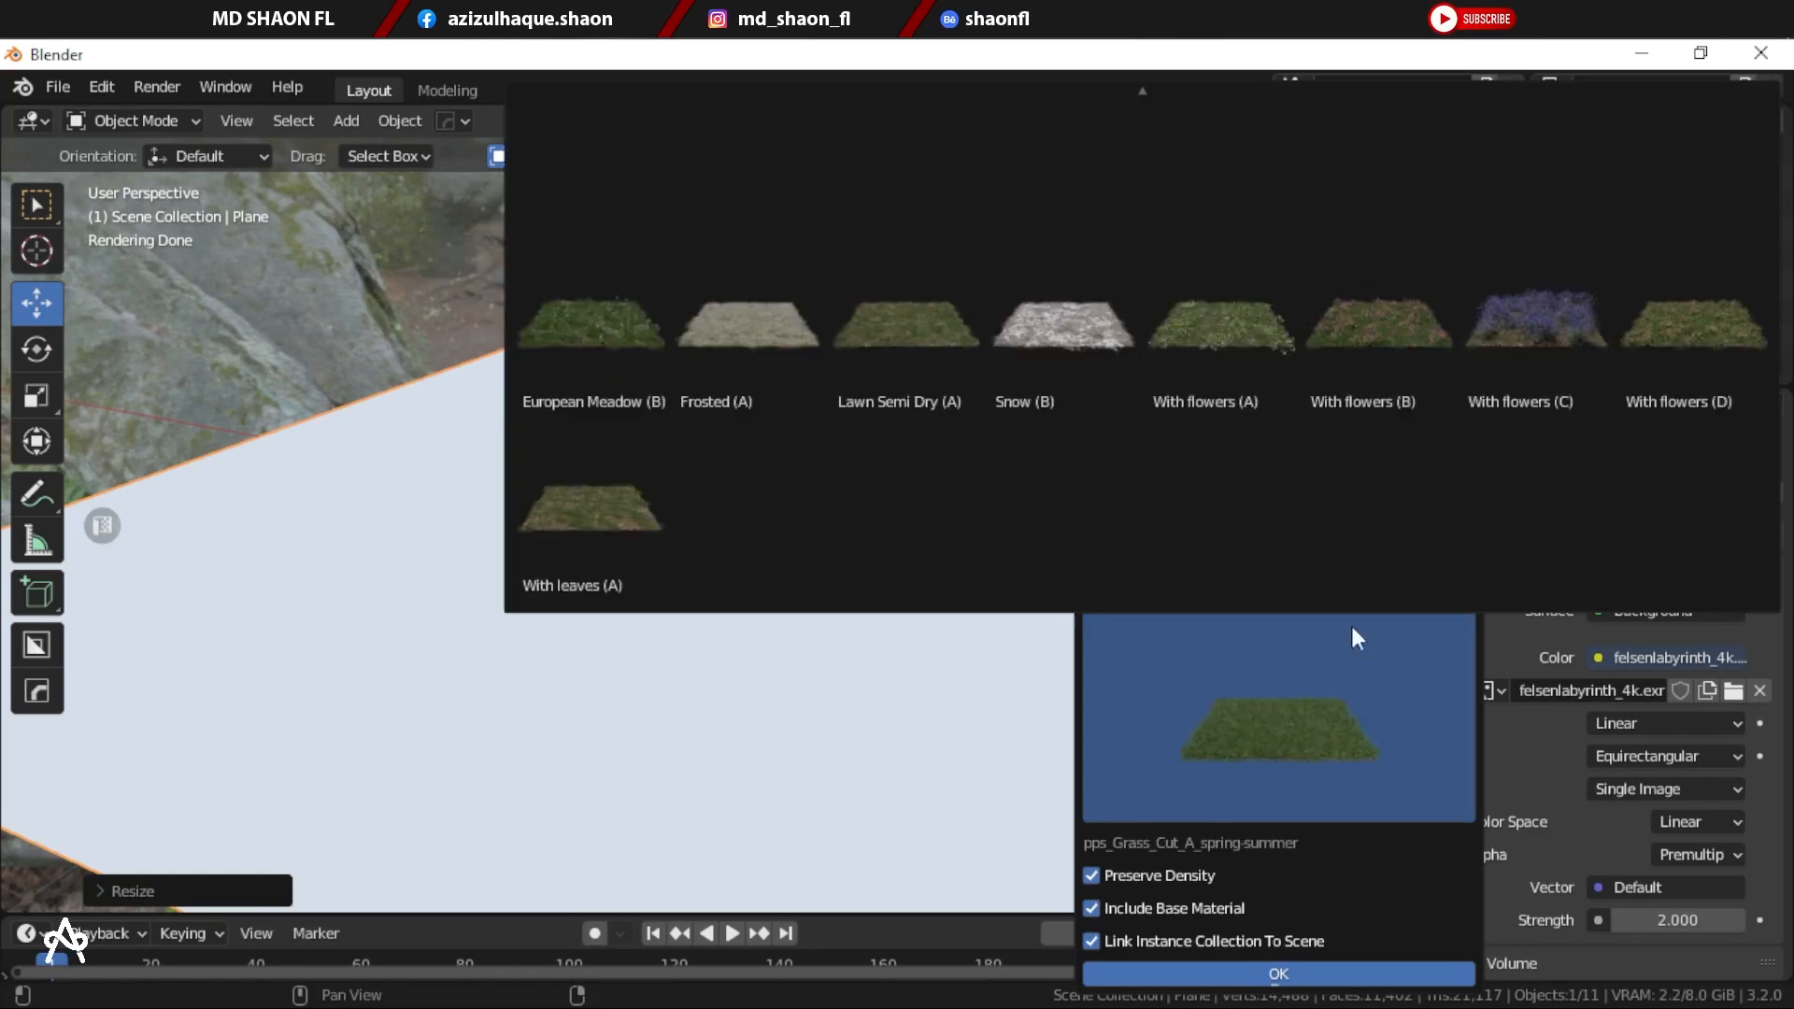
click(1383, 317)
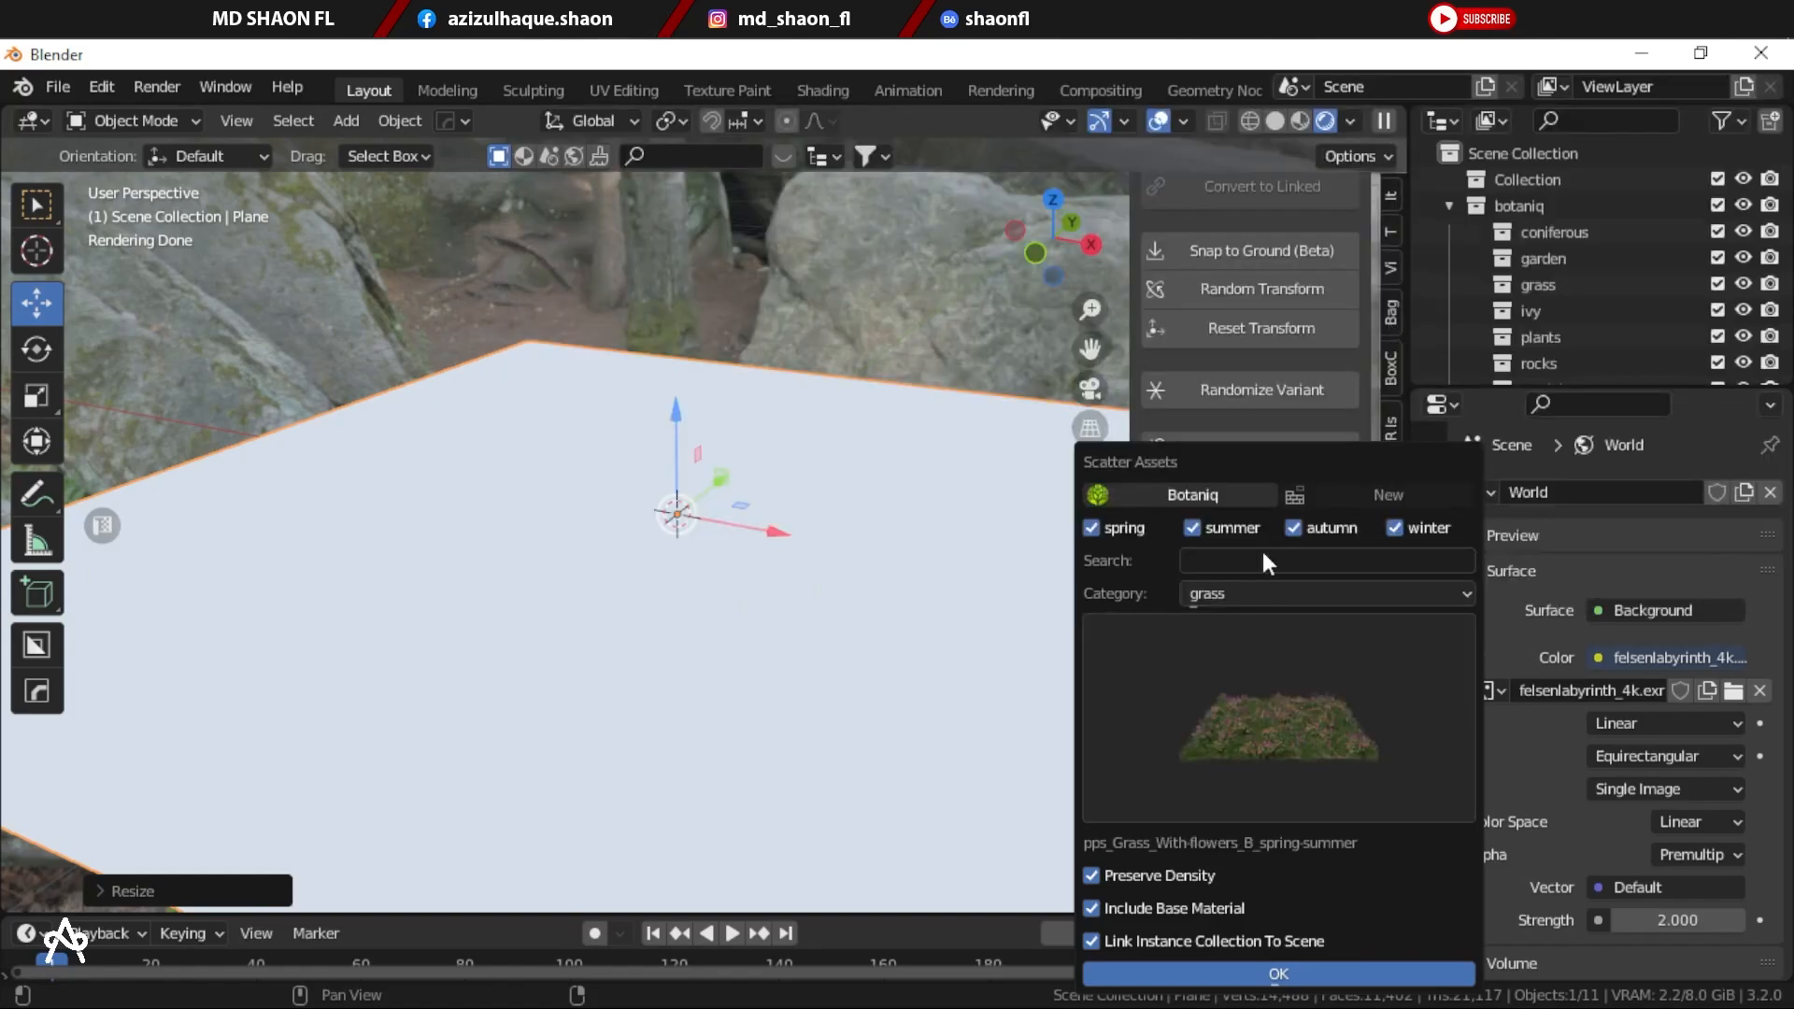
click(1268, 977)
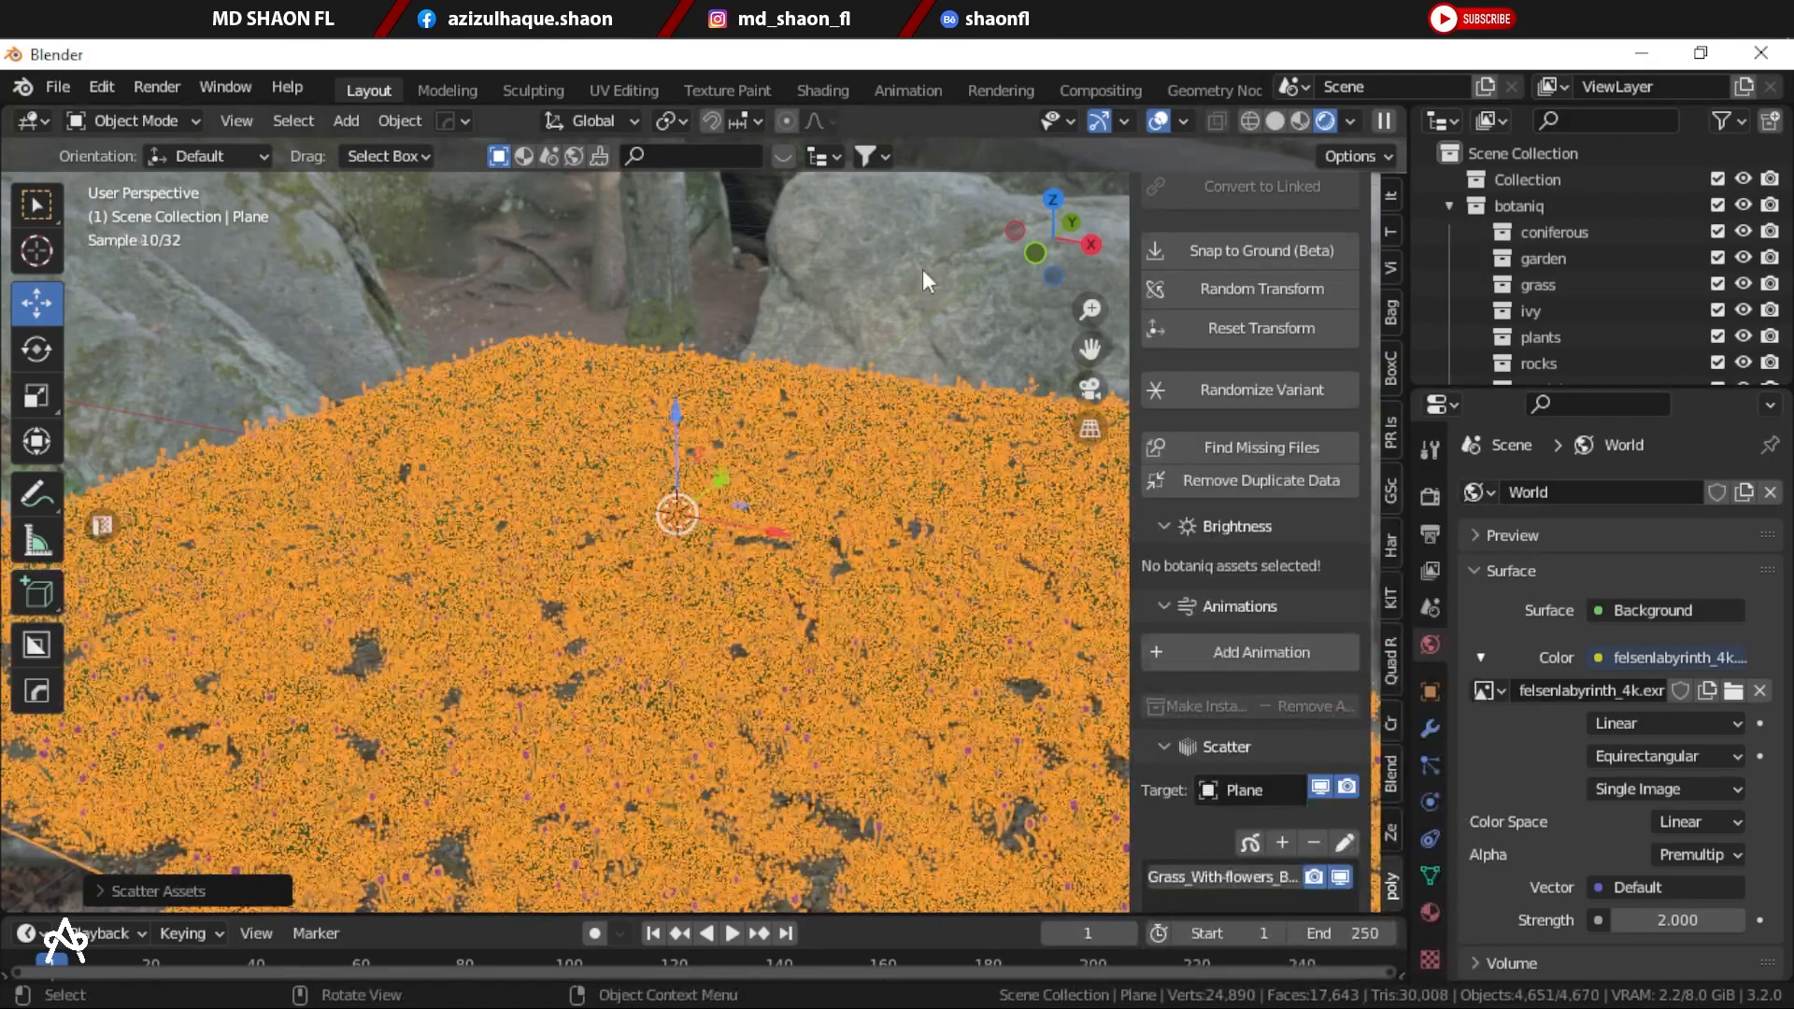
click(922, 269)
scroll(708, 743, up, 4)
middle_drag(721, 747, 783, 670)
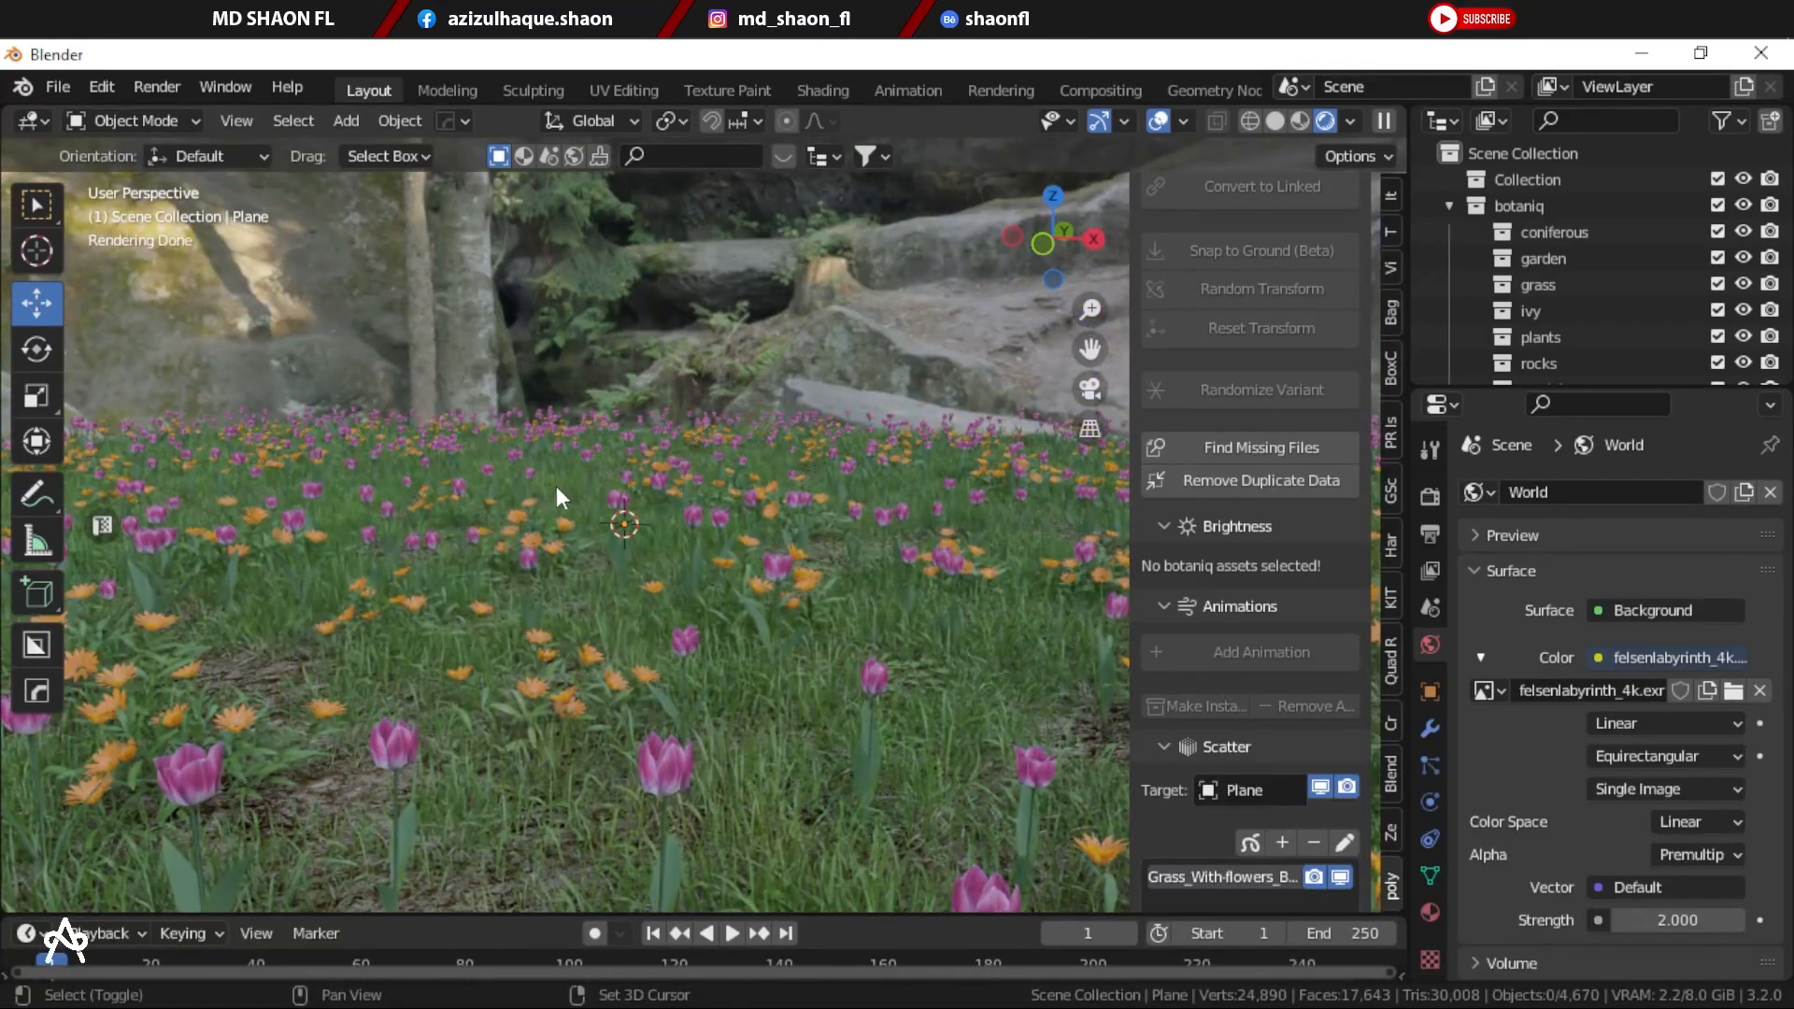
Step: Place the 3D cursor in the flower field and spawn the coniferous Cedrus deodara (A) tree there
shift+right_click(531, 486)
key(shift+a)
scroll(1226, 220, up, 5)
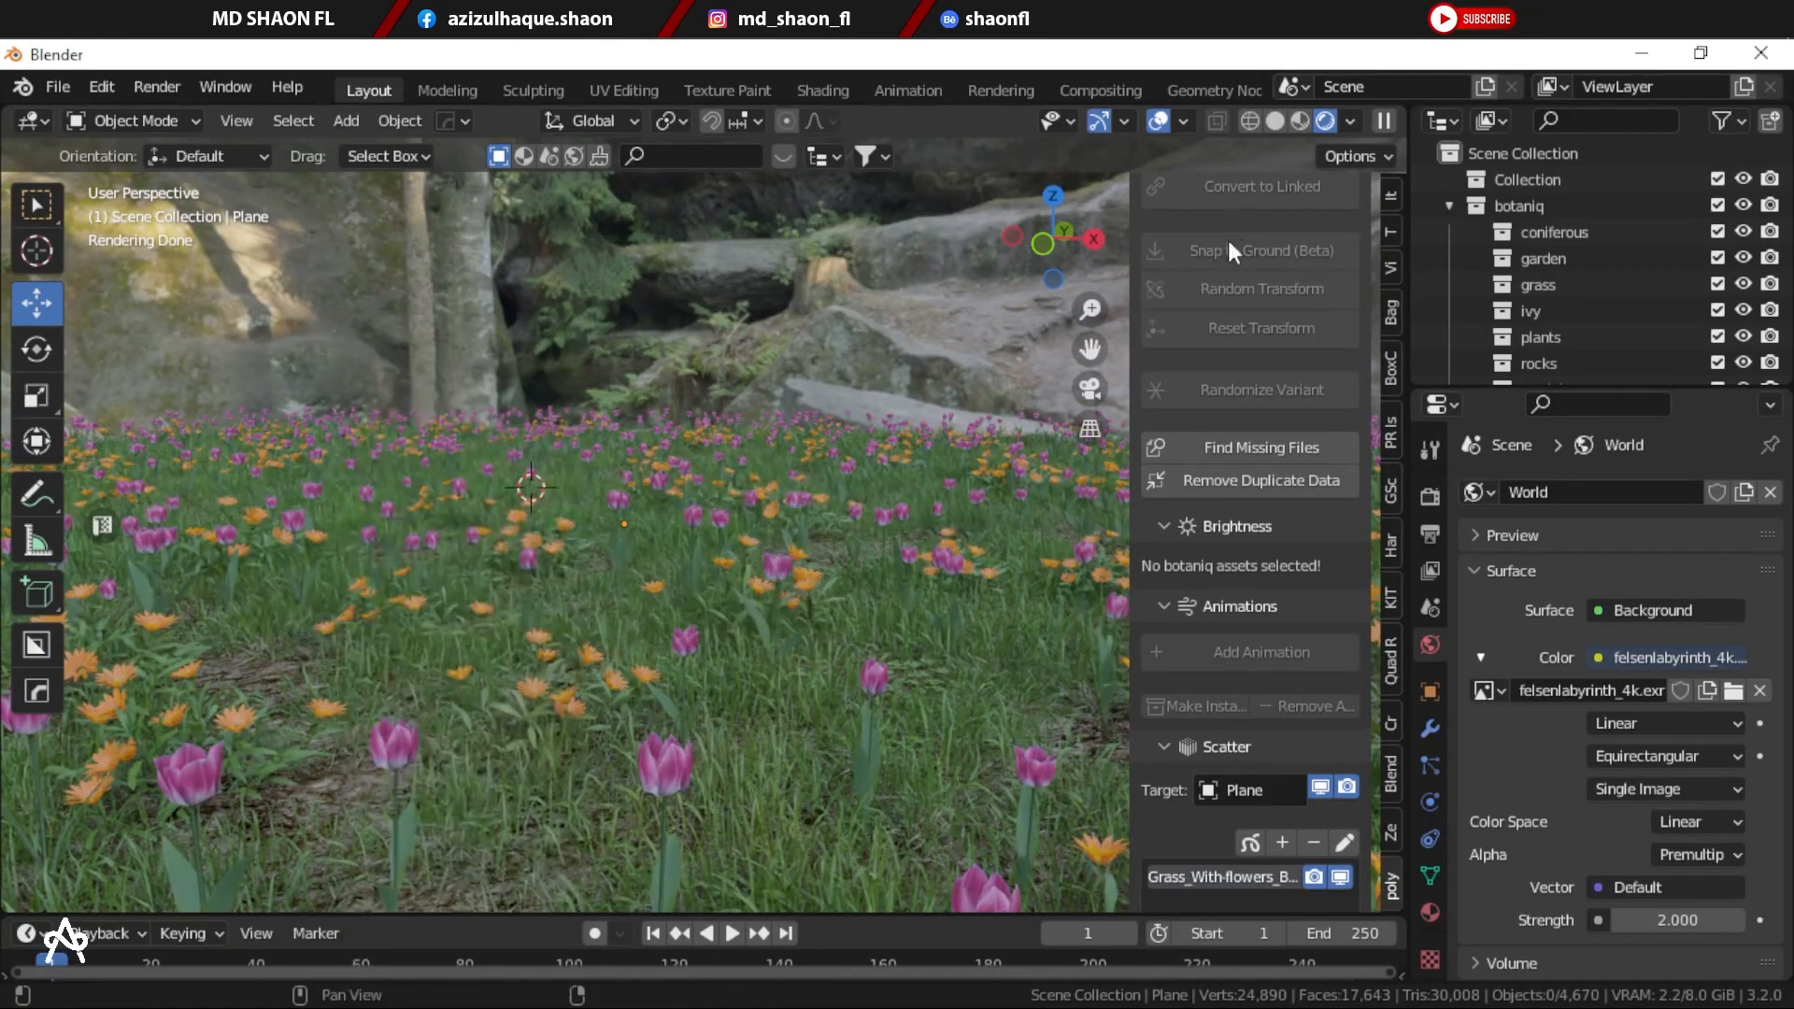
click(1225, 228)
click(1172, 361)
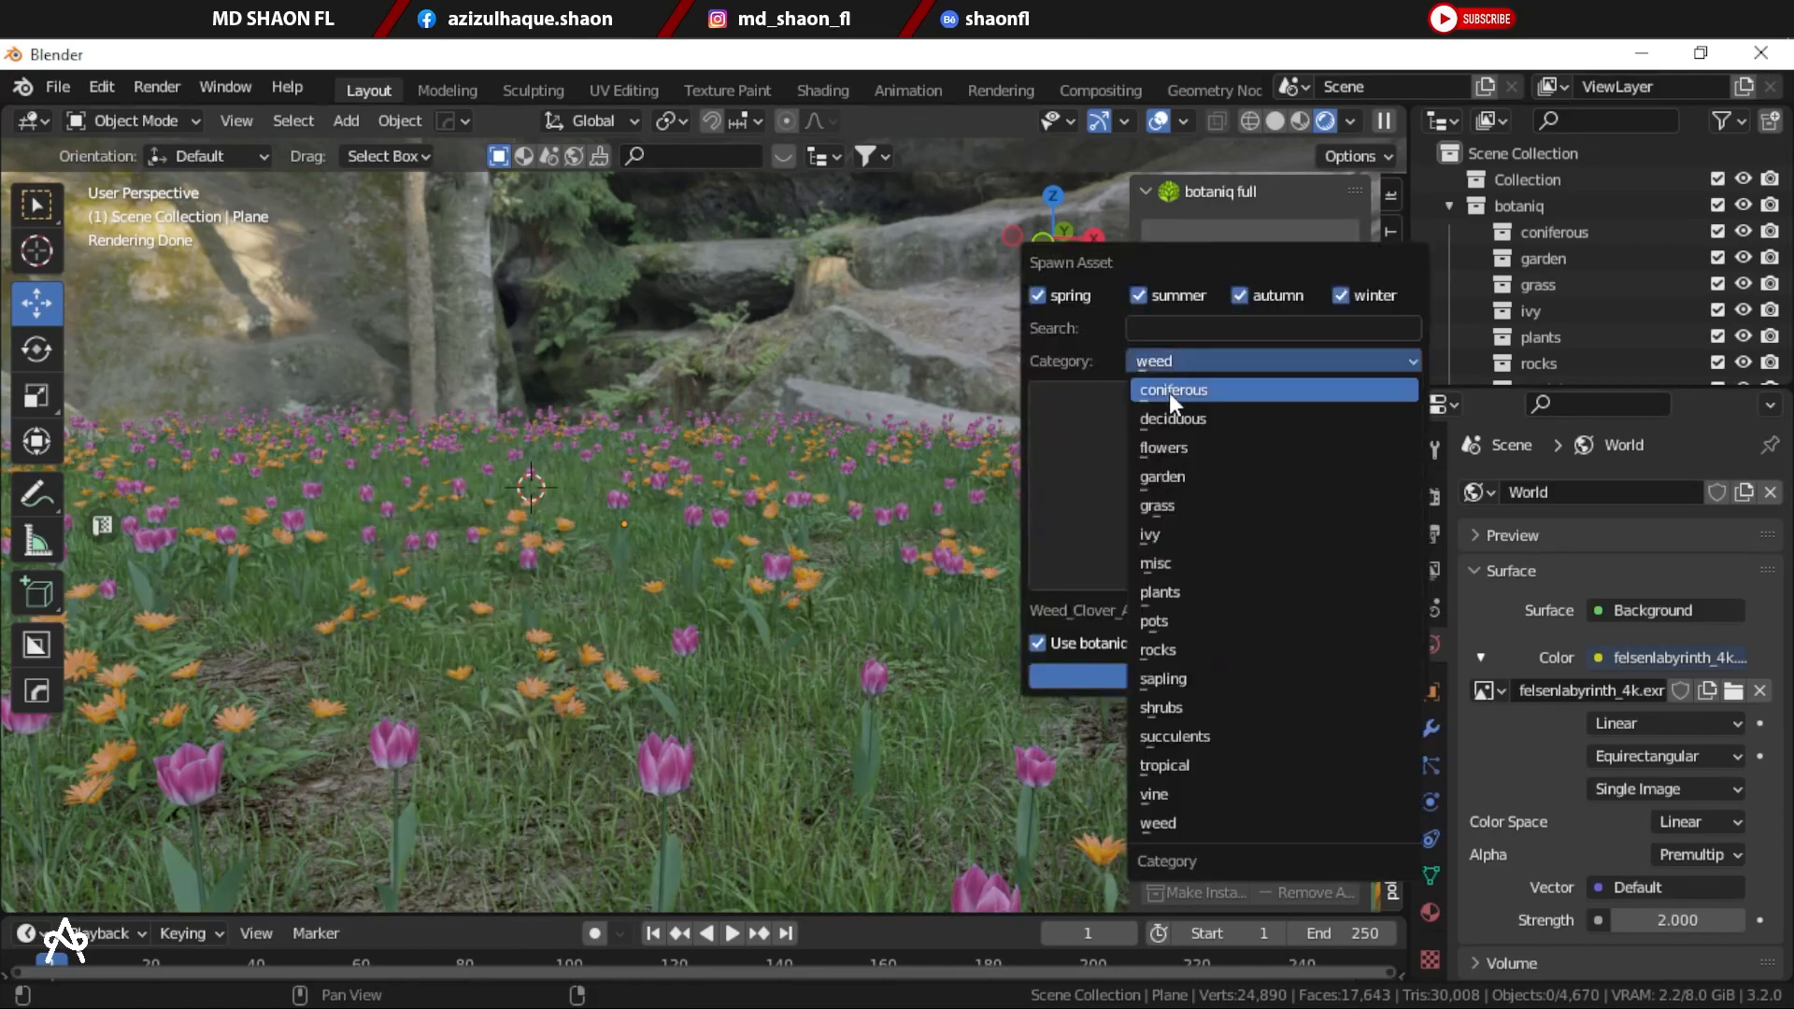
click(1169, 390)
click(1169, 432)
click(1055, 675)
click(1197, 677)
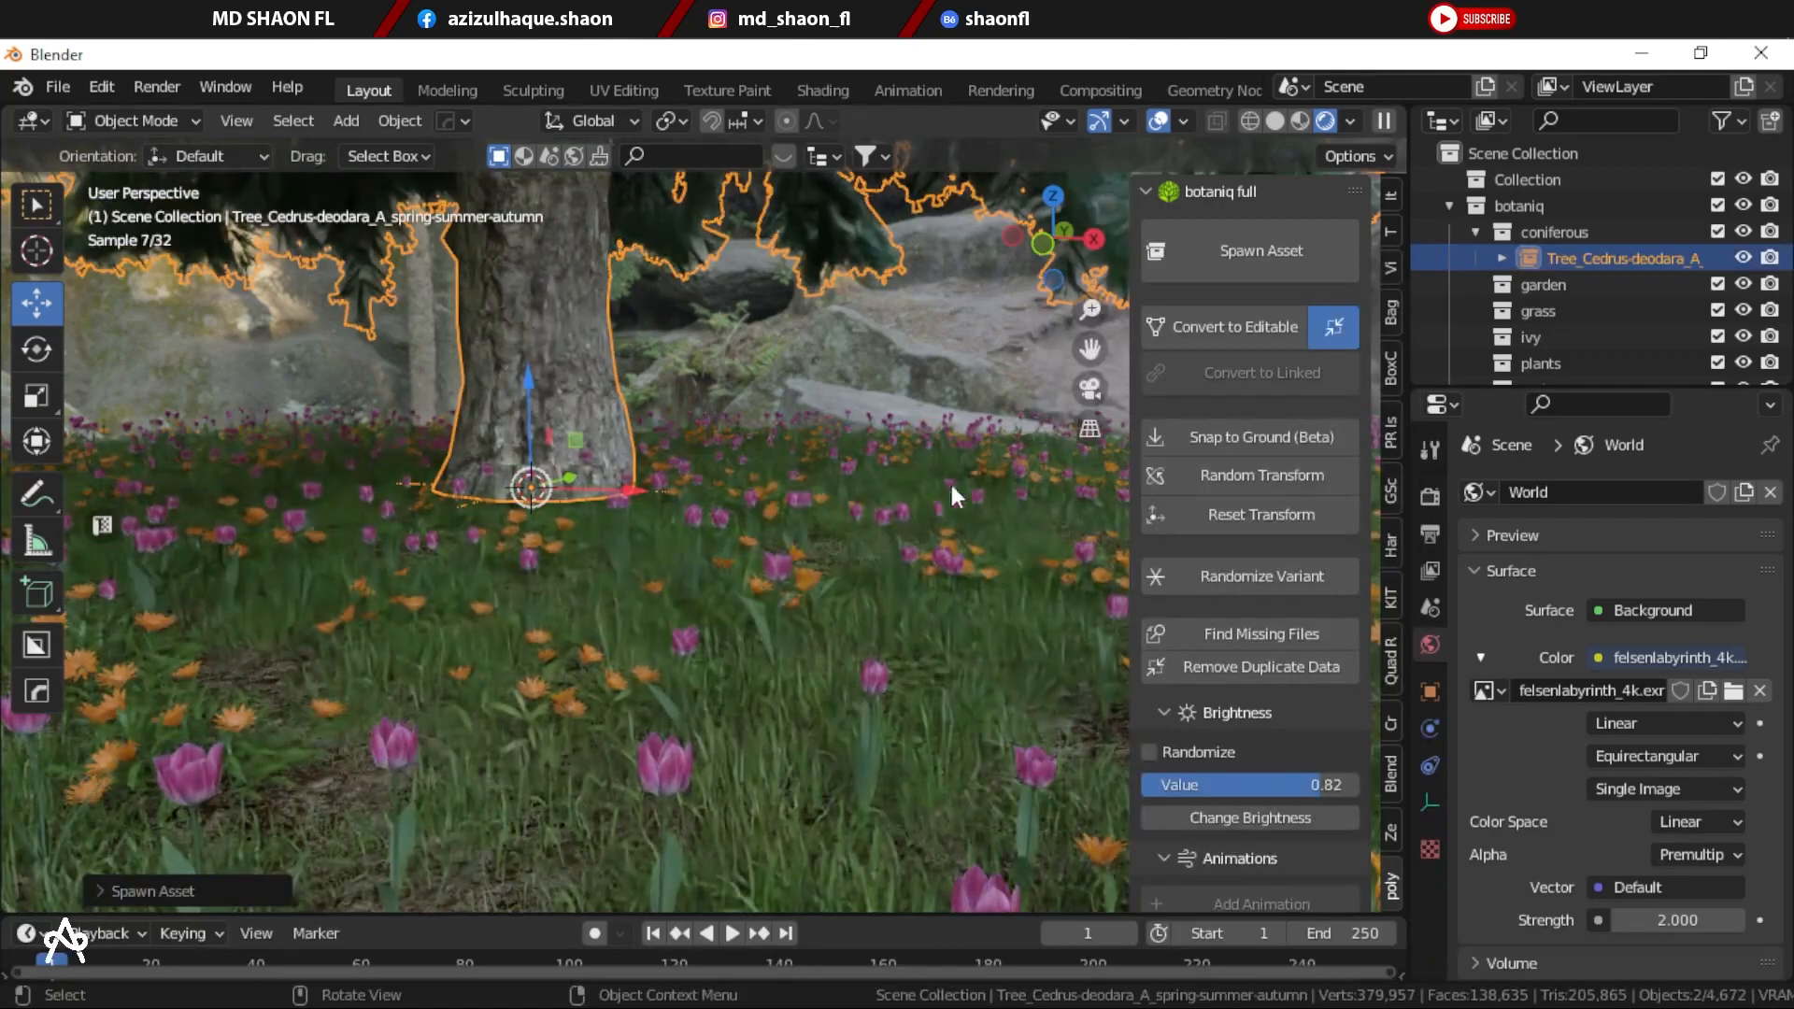
Step: Scale the spawned cedar down to suit the flower field and deselect it
key(s)
click(816, 446)
scroll(815, 445, down, 3)
click(895, 366)
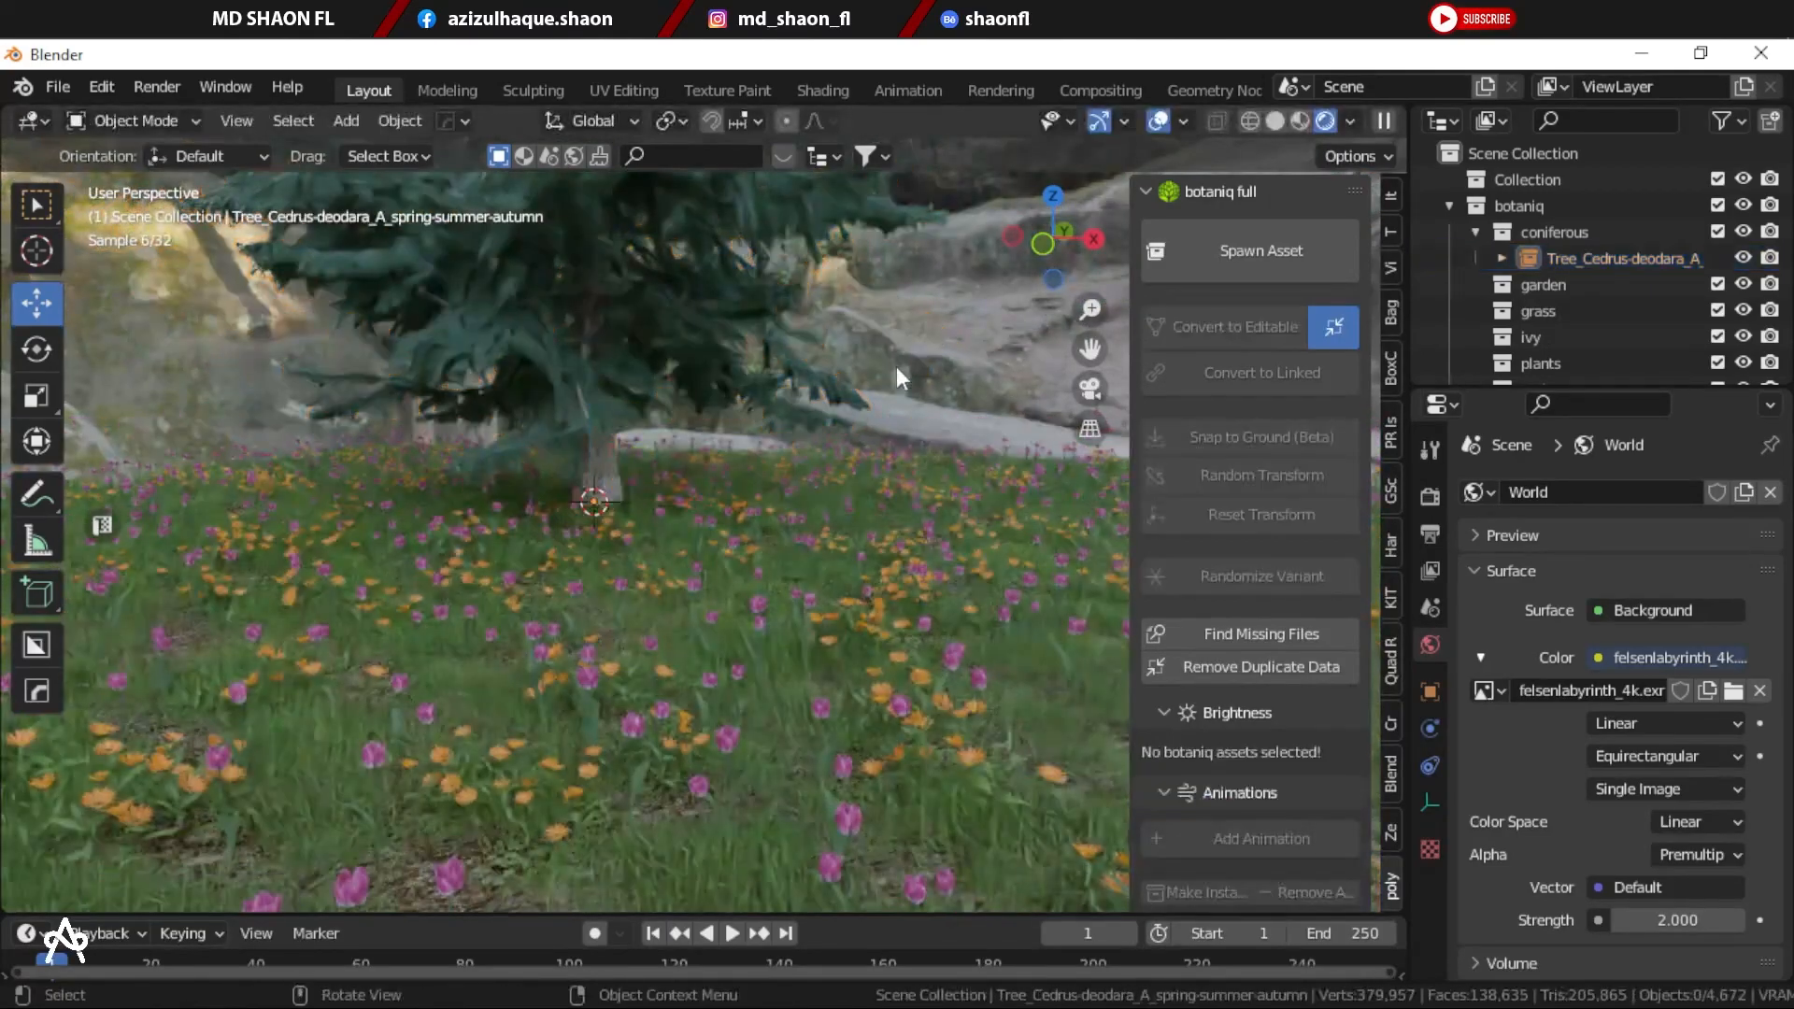
Step: Duplicate the cedar in top view, then rotate, scale and reposition the copy beside the original
scroll(747, 389, down, 3)
click(727, 417)
key(KP_7)
scroll(727, 418, down, 4)
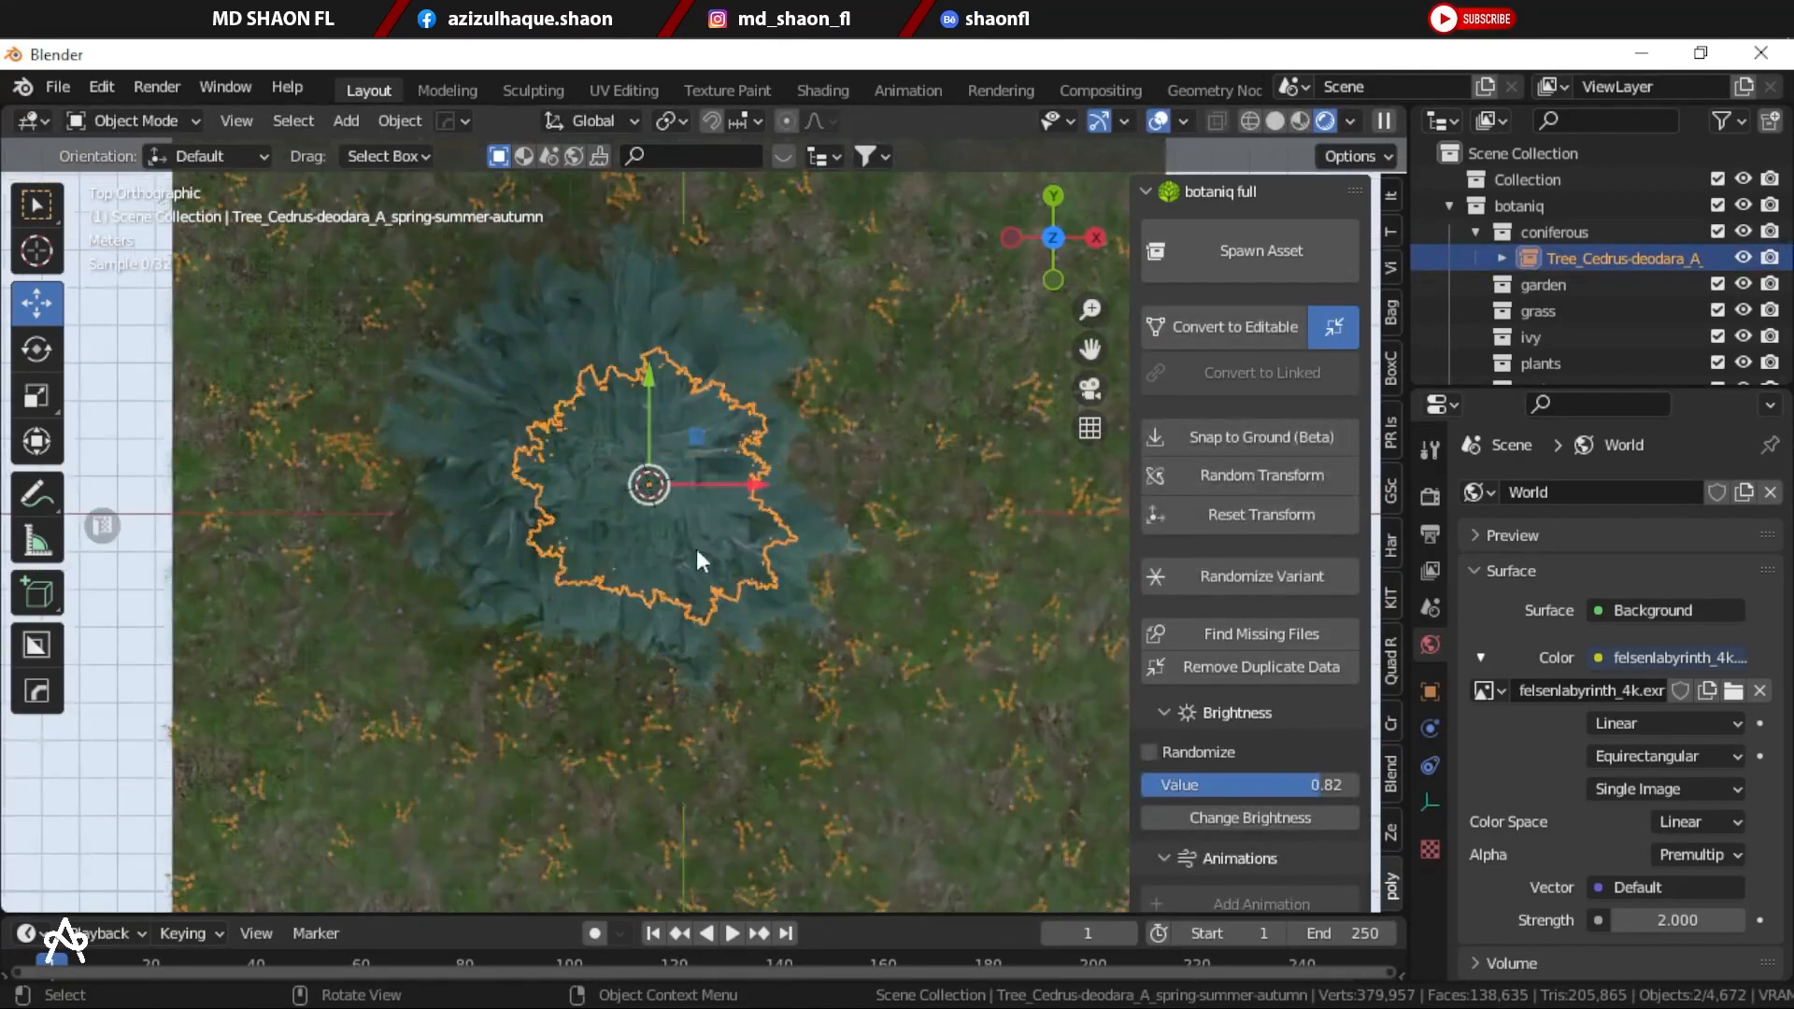
key(shift+d)
click(796, 400)
key(r)
key(s)
key(g)
click(822, 421)
Step: Duplicate the copied cedar again, place it further along the plane and resize it
key(shift+d)
click(929, 427)
key(s)
click(962, 490)
Step: Examine the three cedars and the flowers from a low viewpoint with the sidebar hidden, selecting the original tree
middle_drag(867, 606, 682, 594)
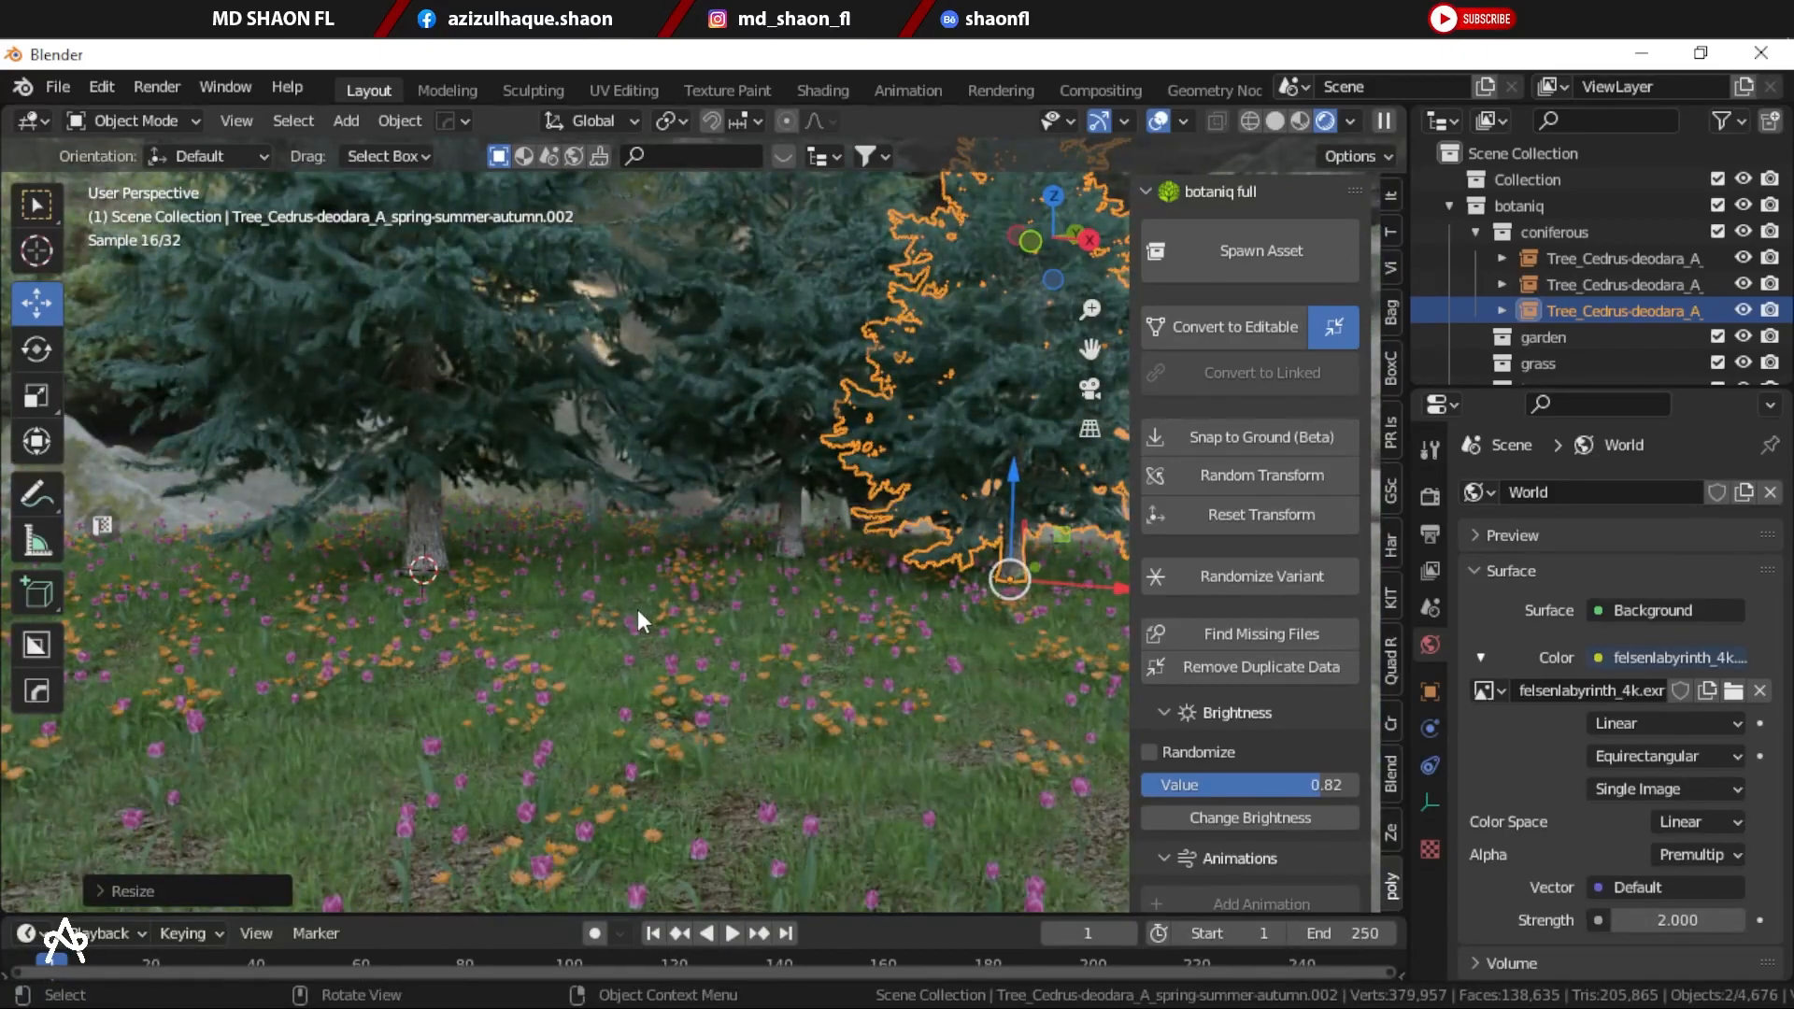
key(n)
middle_drag(627, 647, 635, 575)
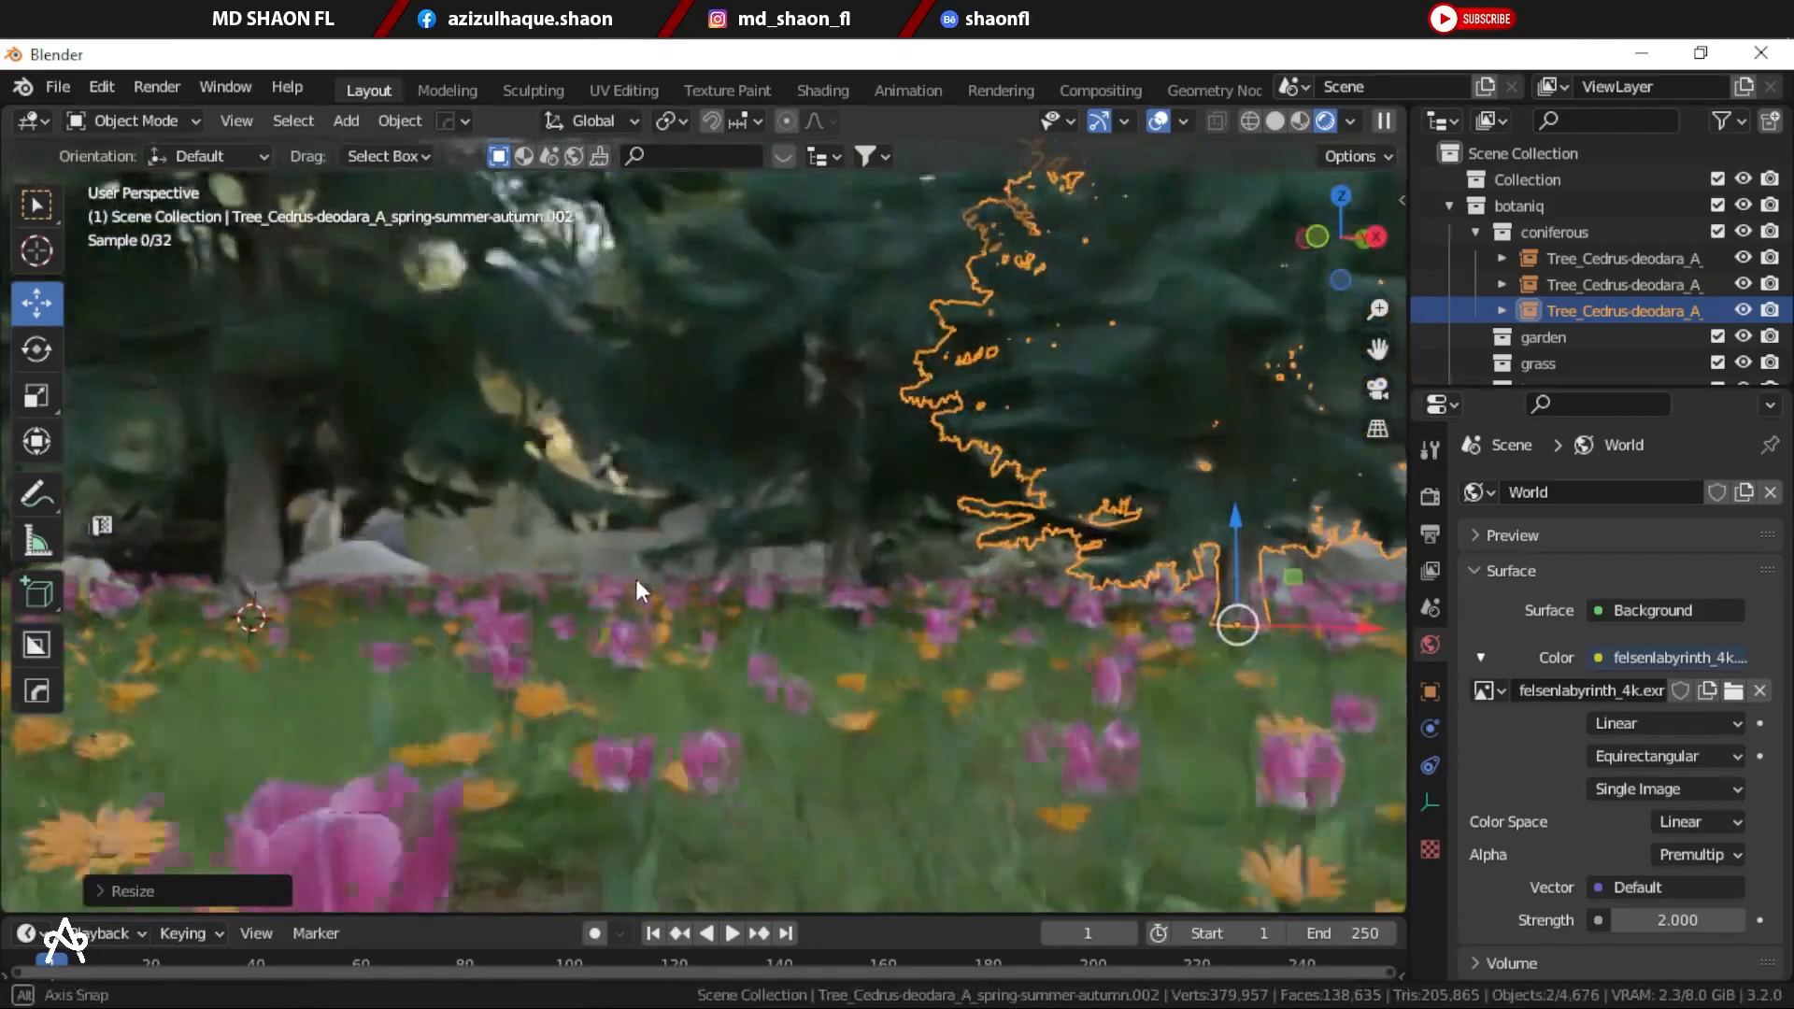
click(518, 566)
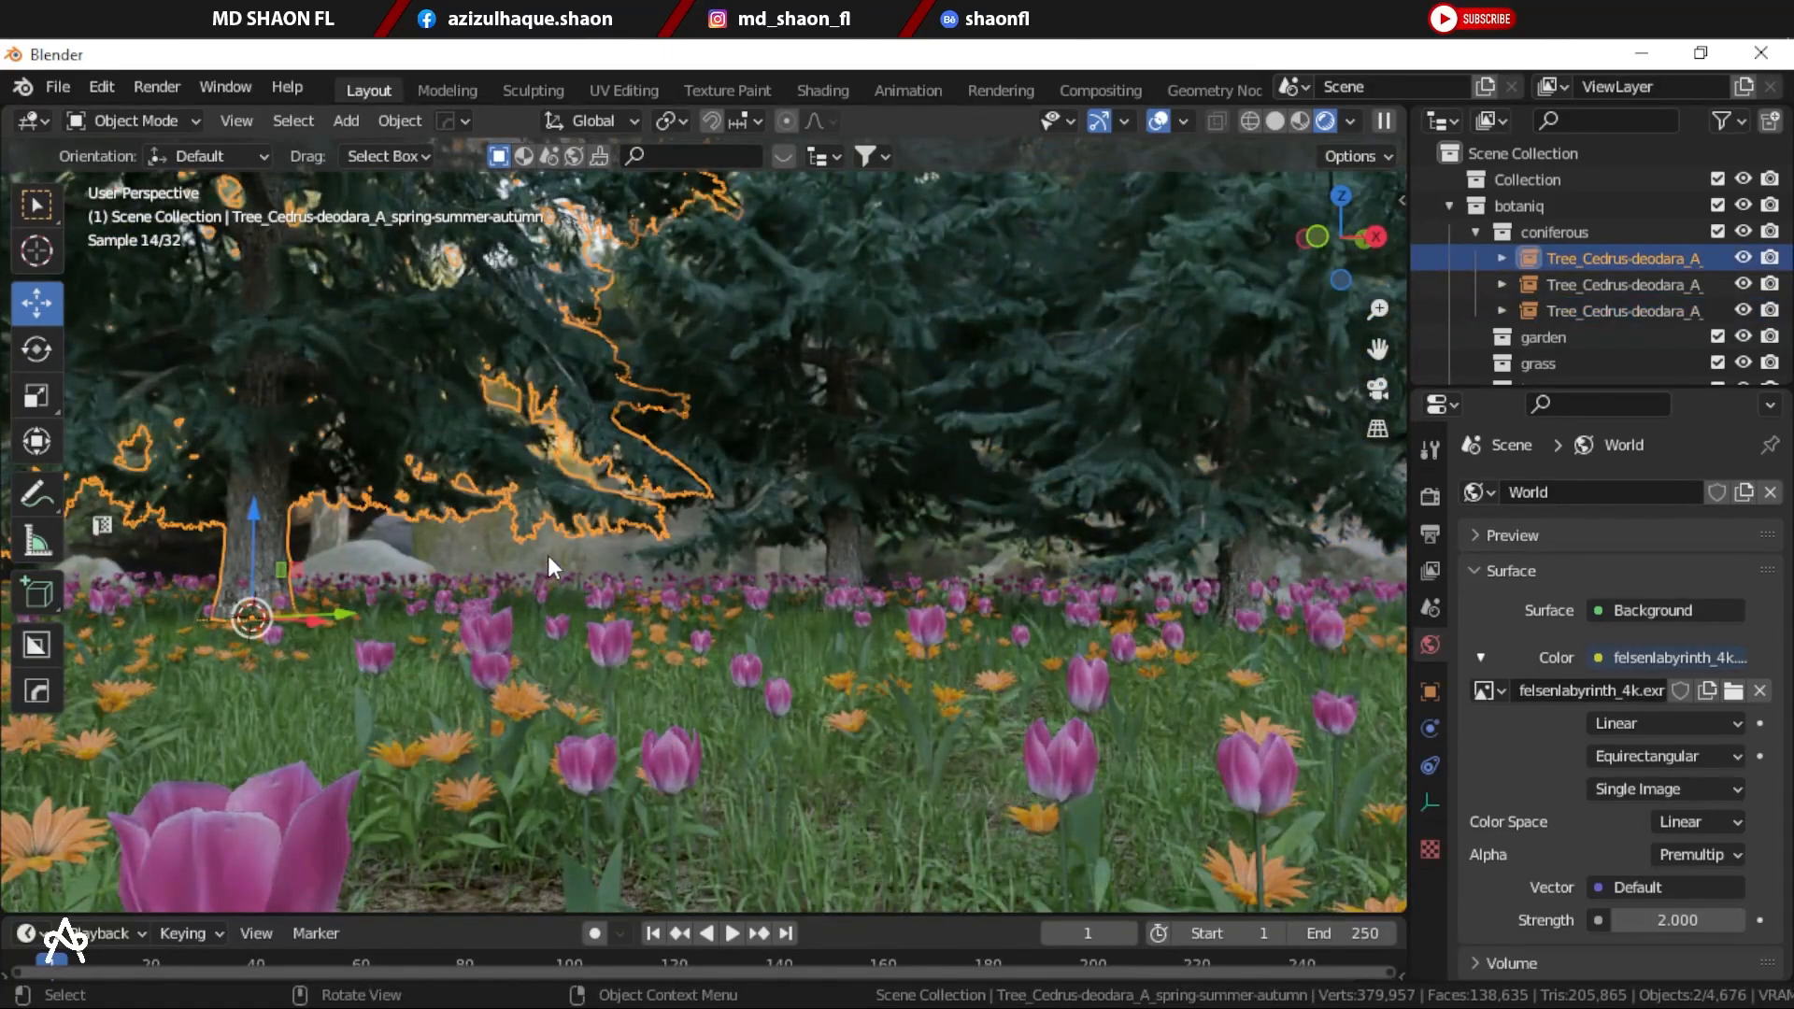
Step: Clear the selection, add a camera to the scene and align it to the current low view of the flowers and cedars
click(465, 547)
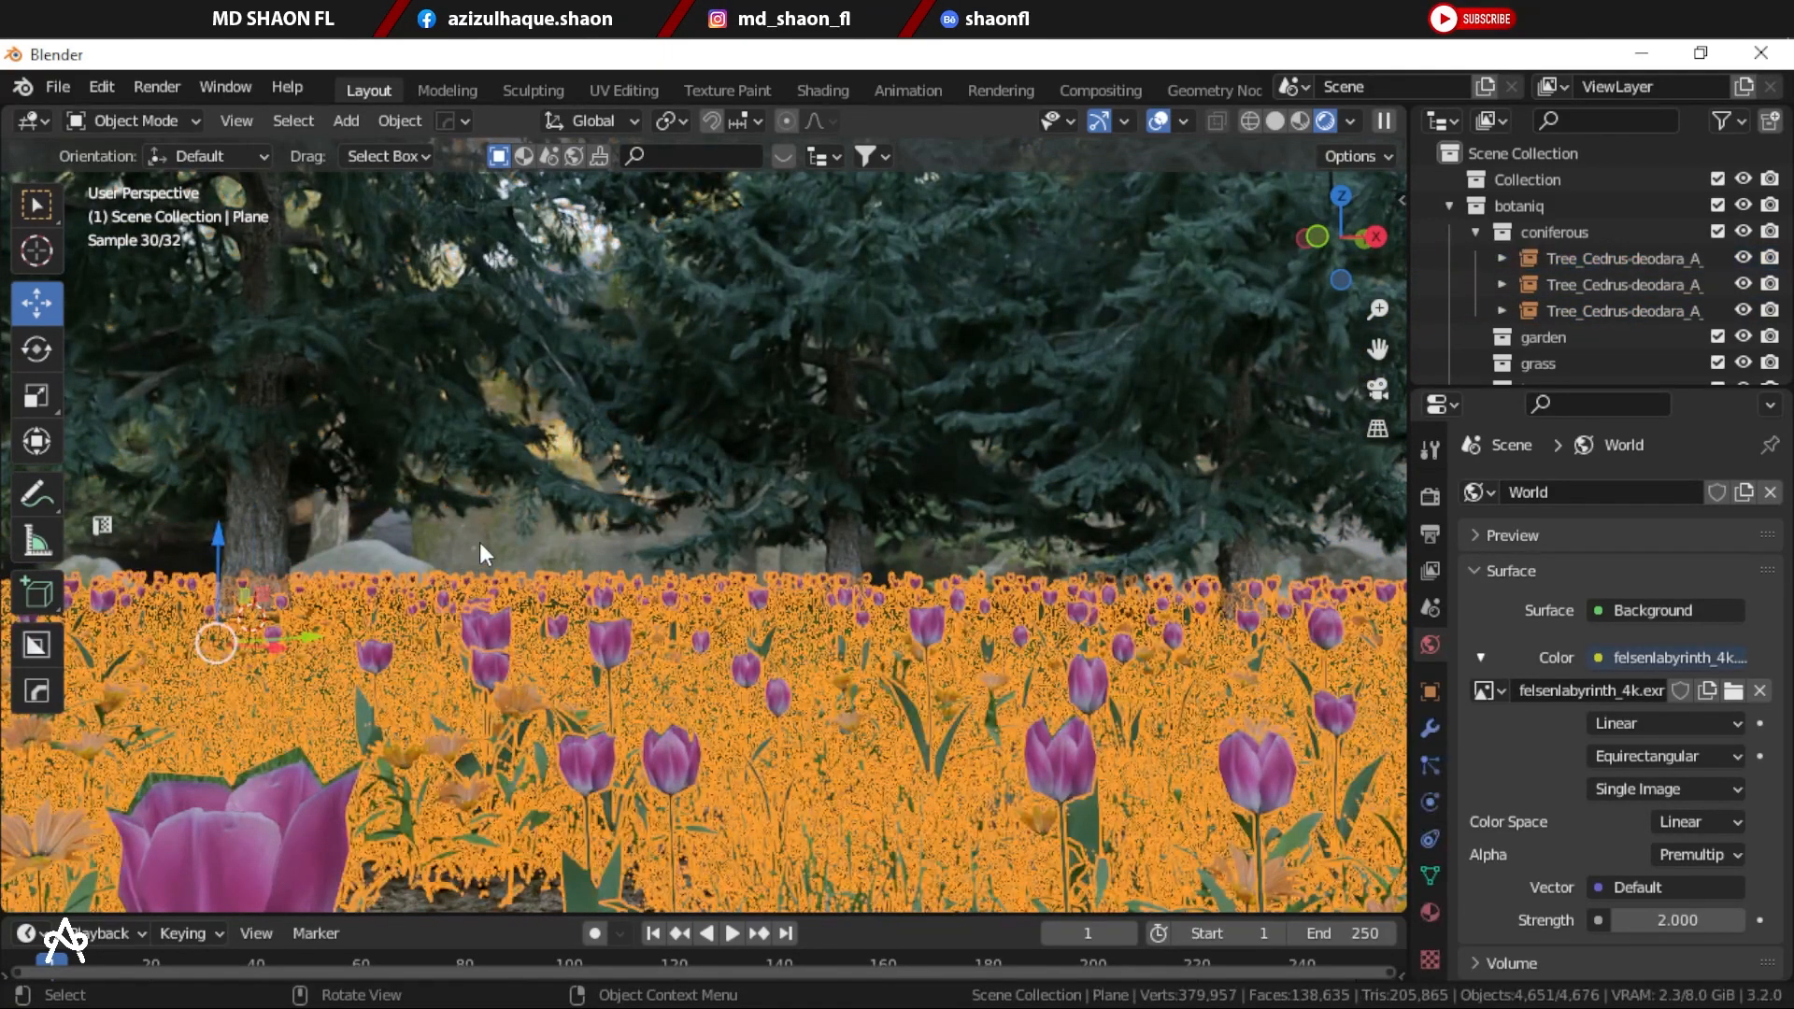
key(alt+a)
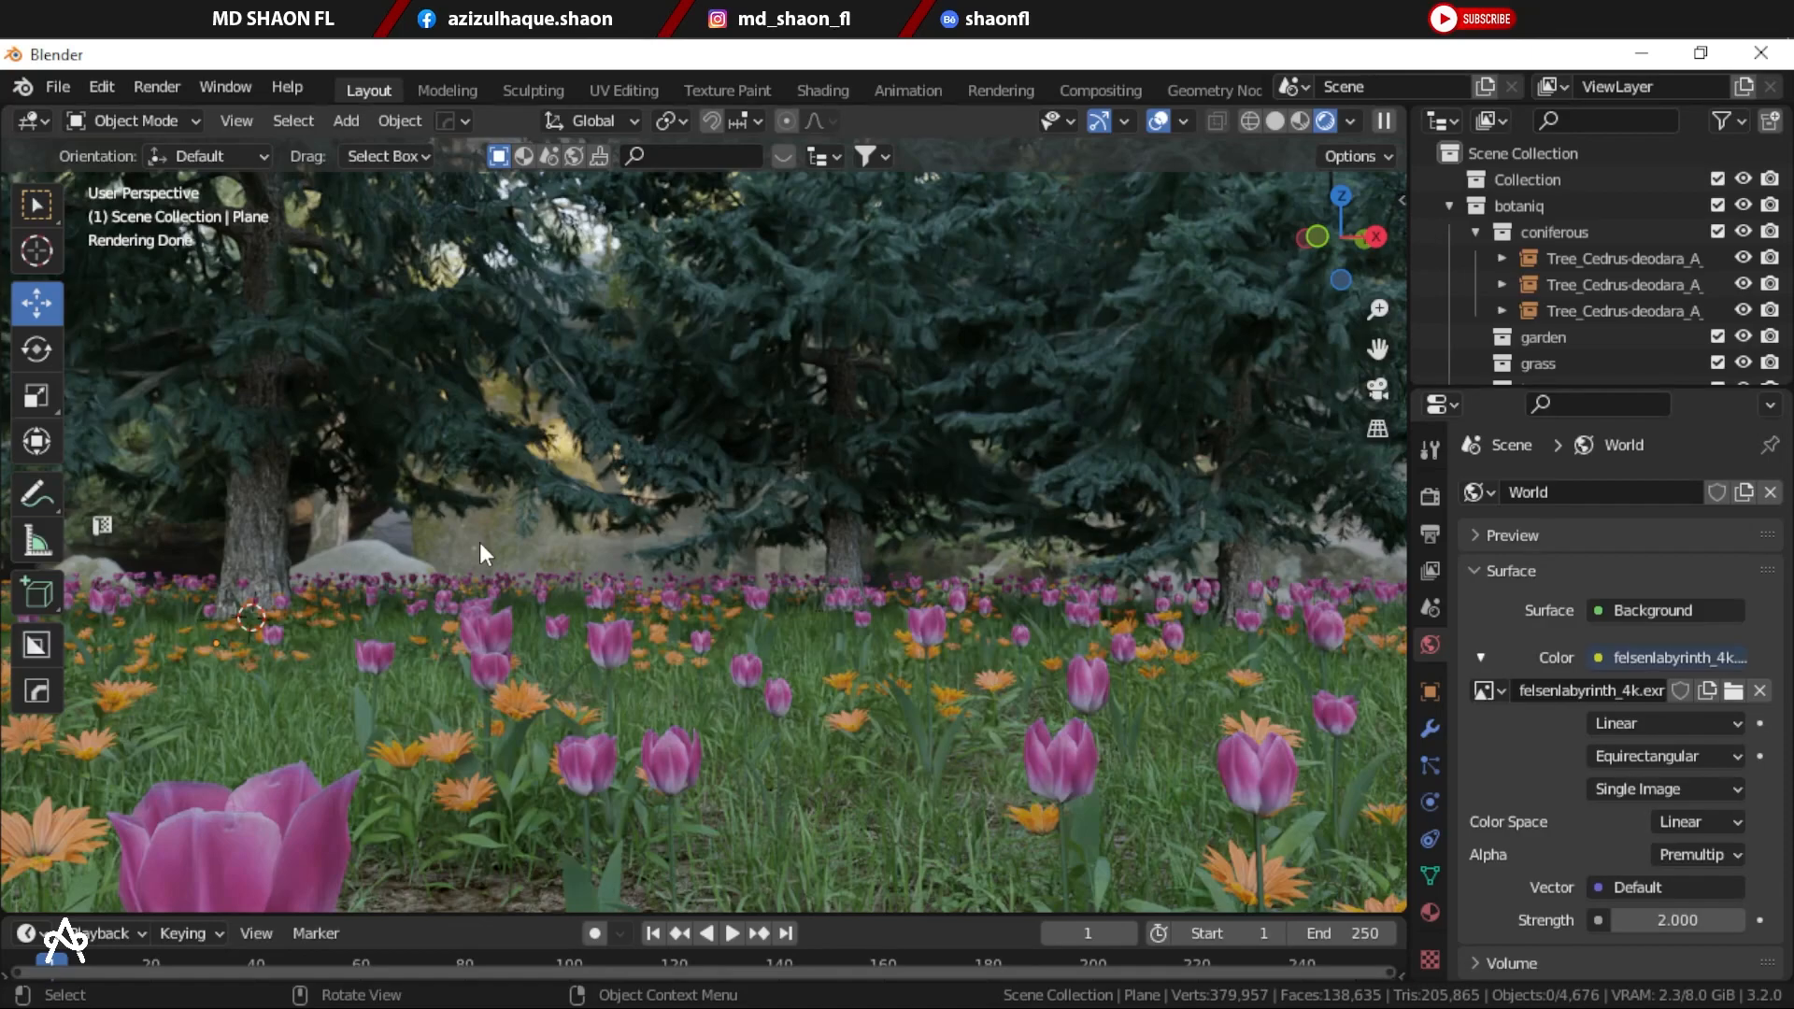
key(shift+a)
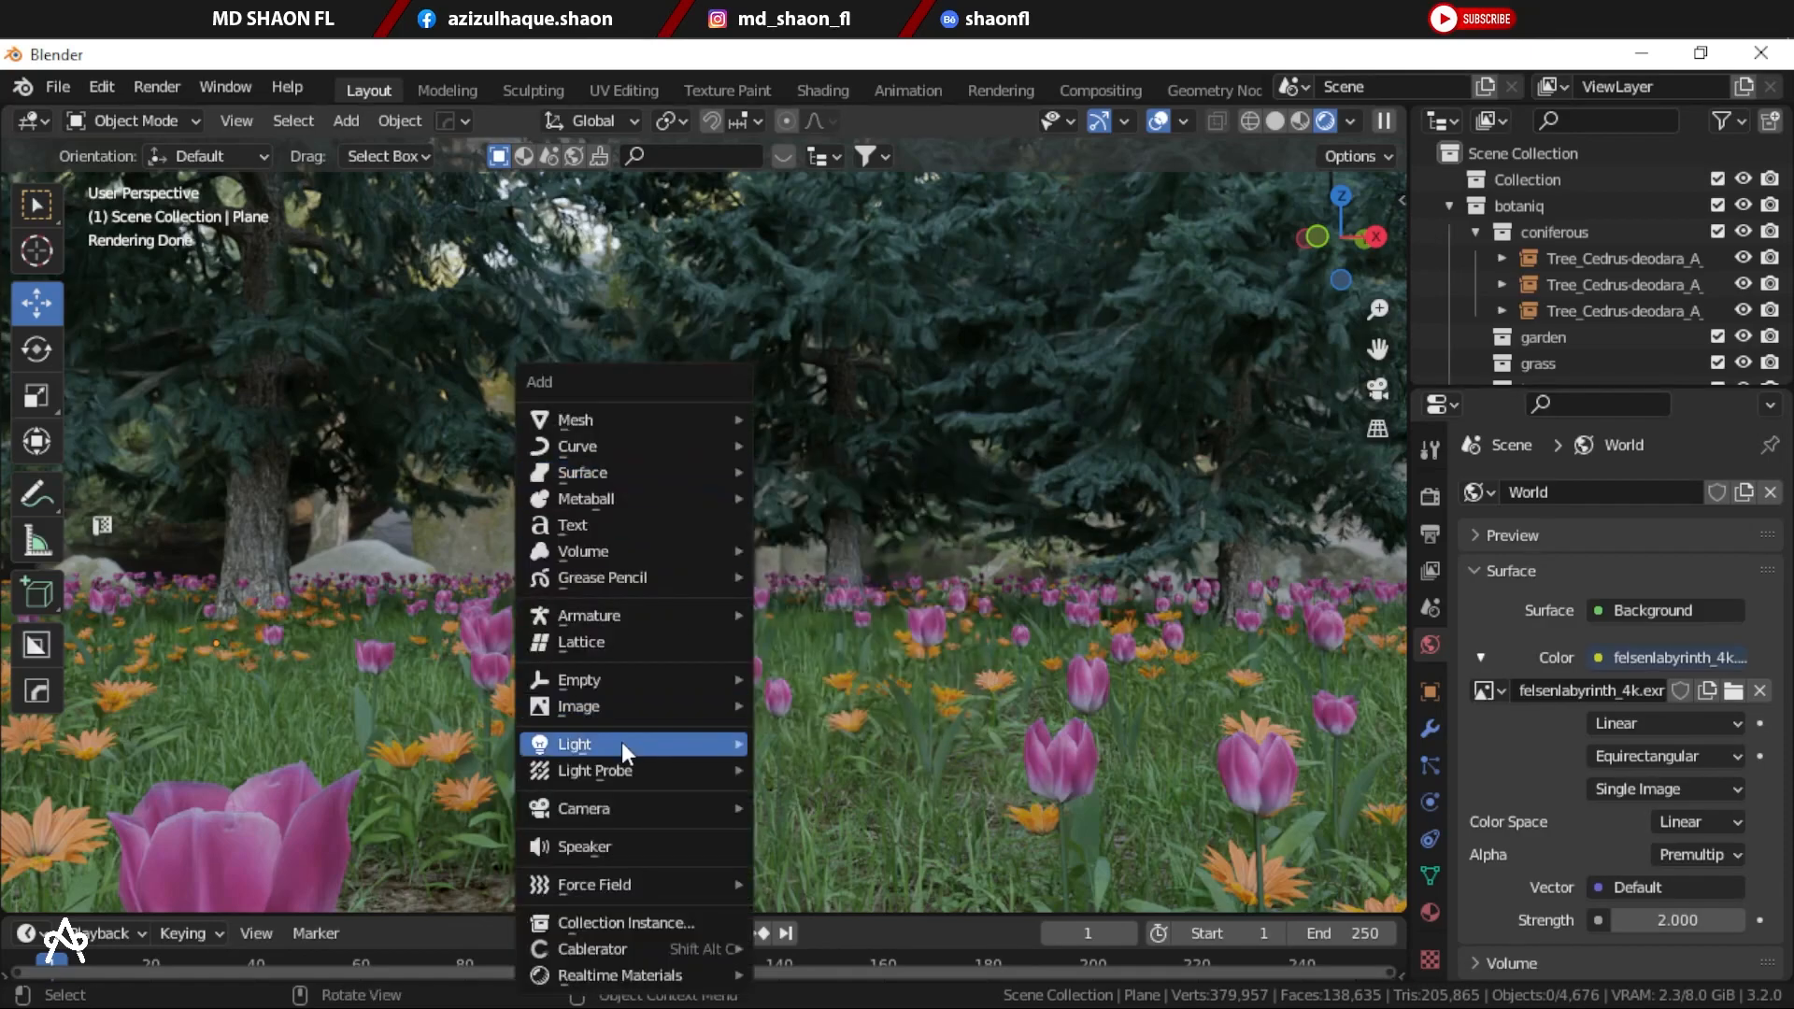
mouse_move(664, 808)
click(809, 815)
key(ctrl+alt+KP_0)
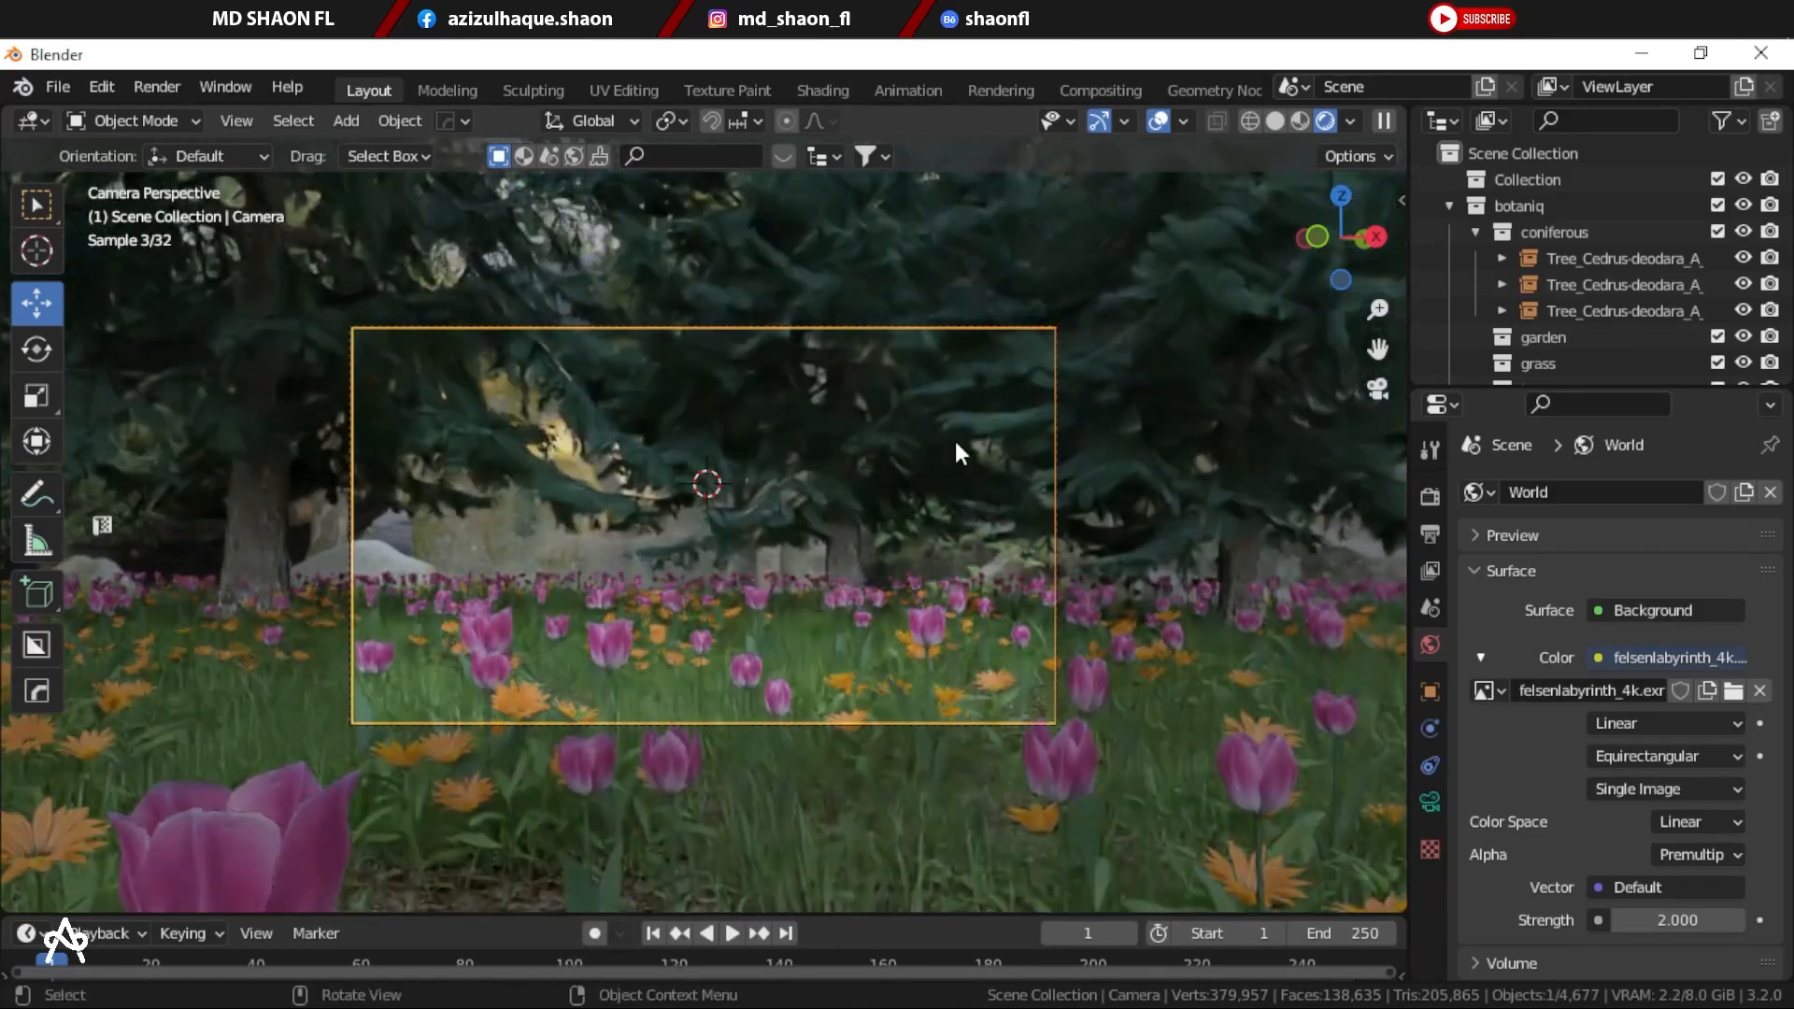
Step: Move the camera backward along its local Z axis to fit more of the cedars and flowers in the frame
key(g)
key(z)
key(z)
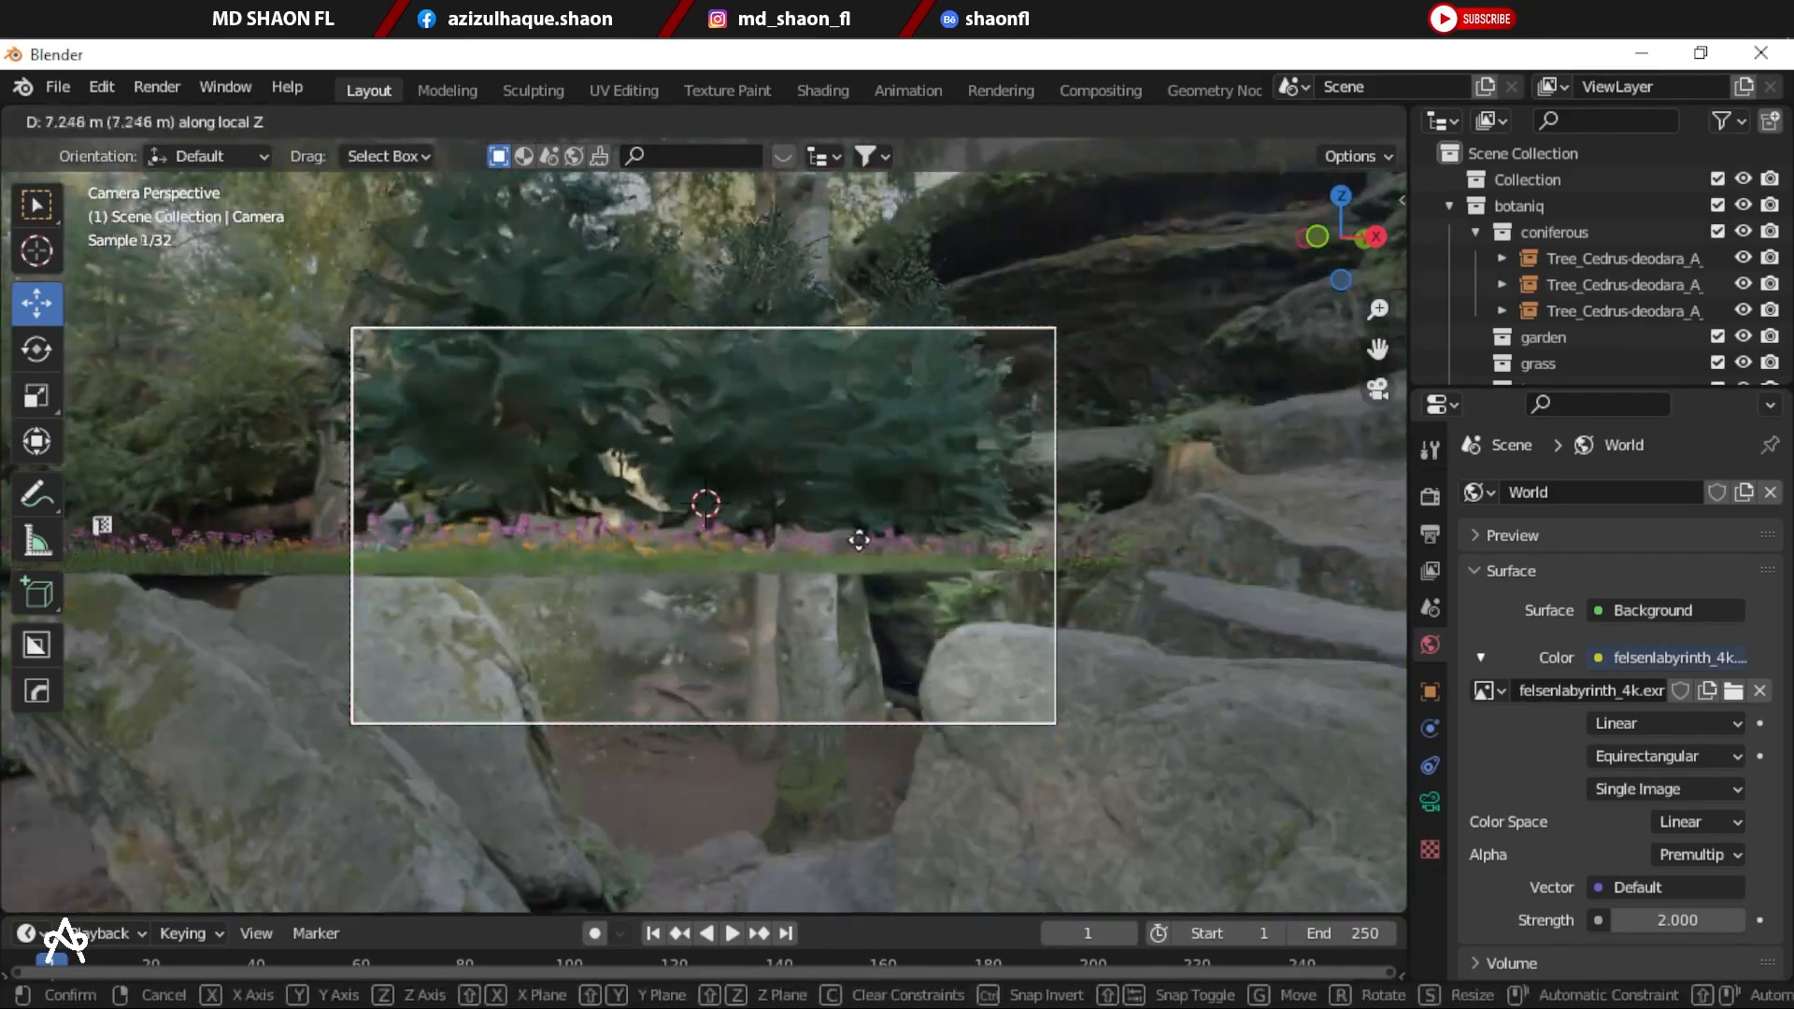
click(825, 480)
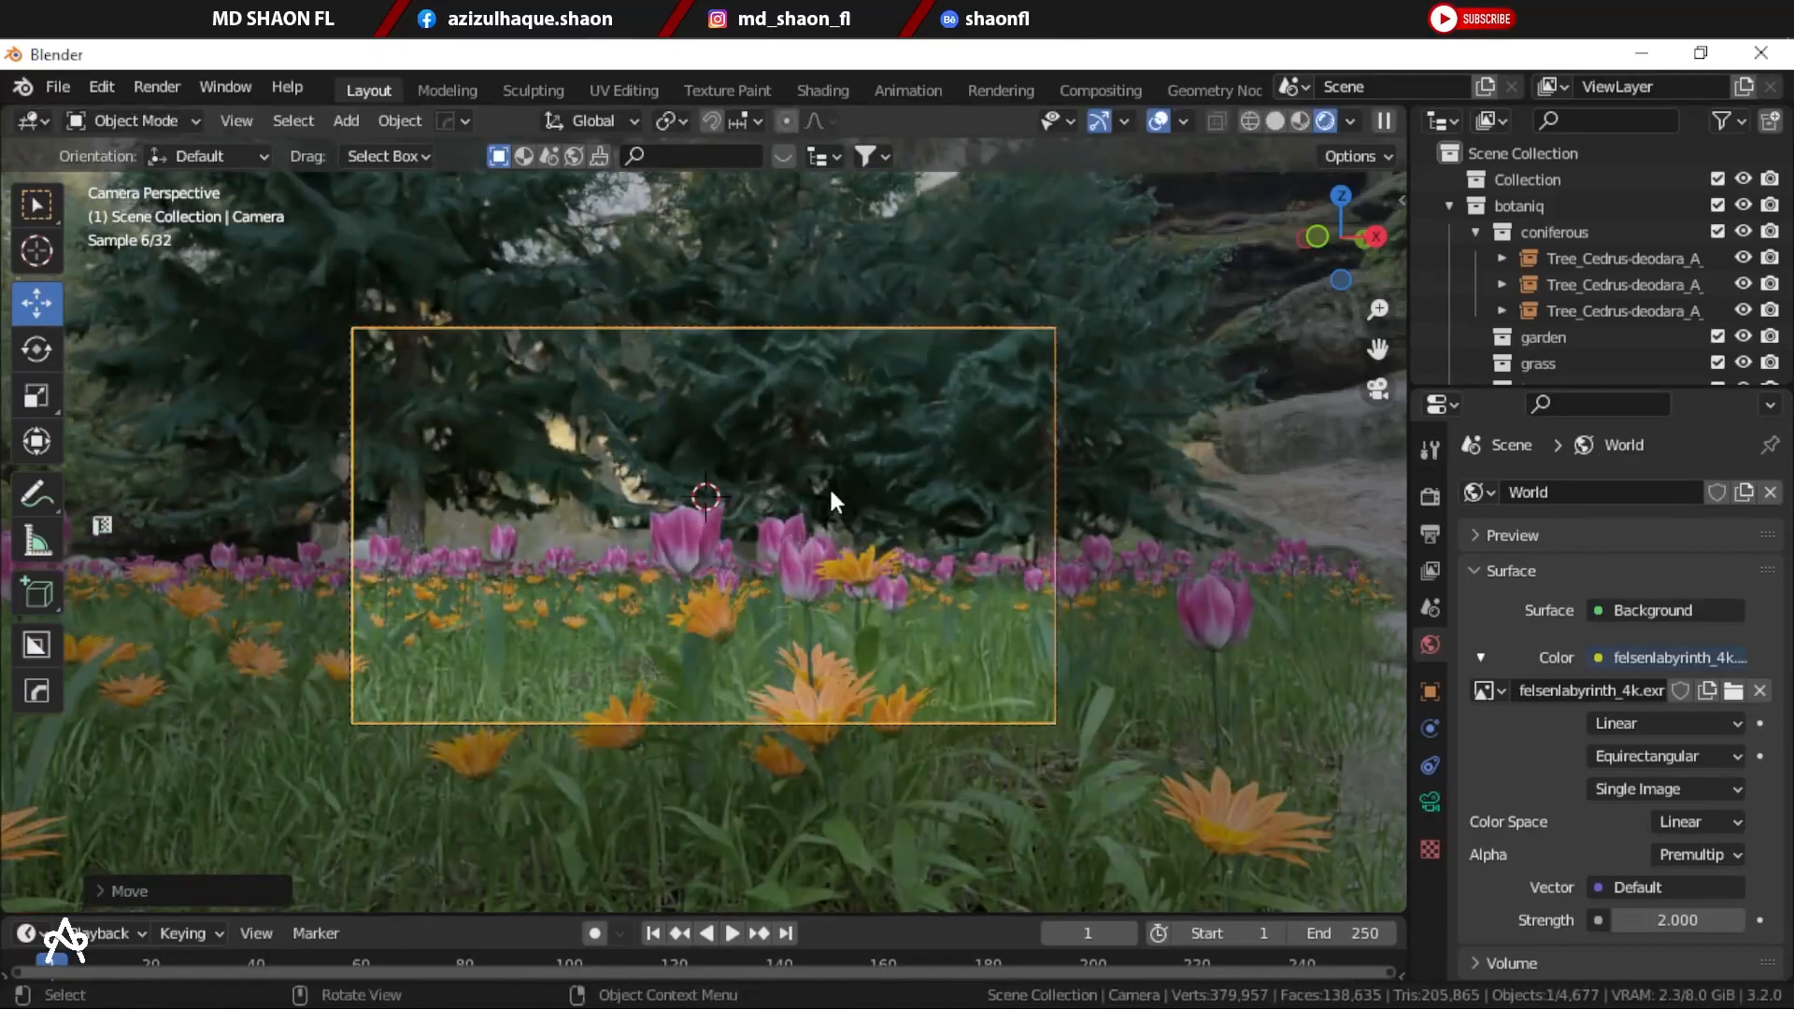
Step: Reposition the camera freely to bring large tulips into the foreground, and fine-tune its height along the global Z axis
scroll(880, 548, up, 2)
key(g)
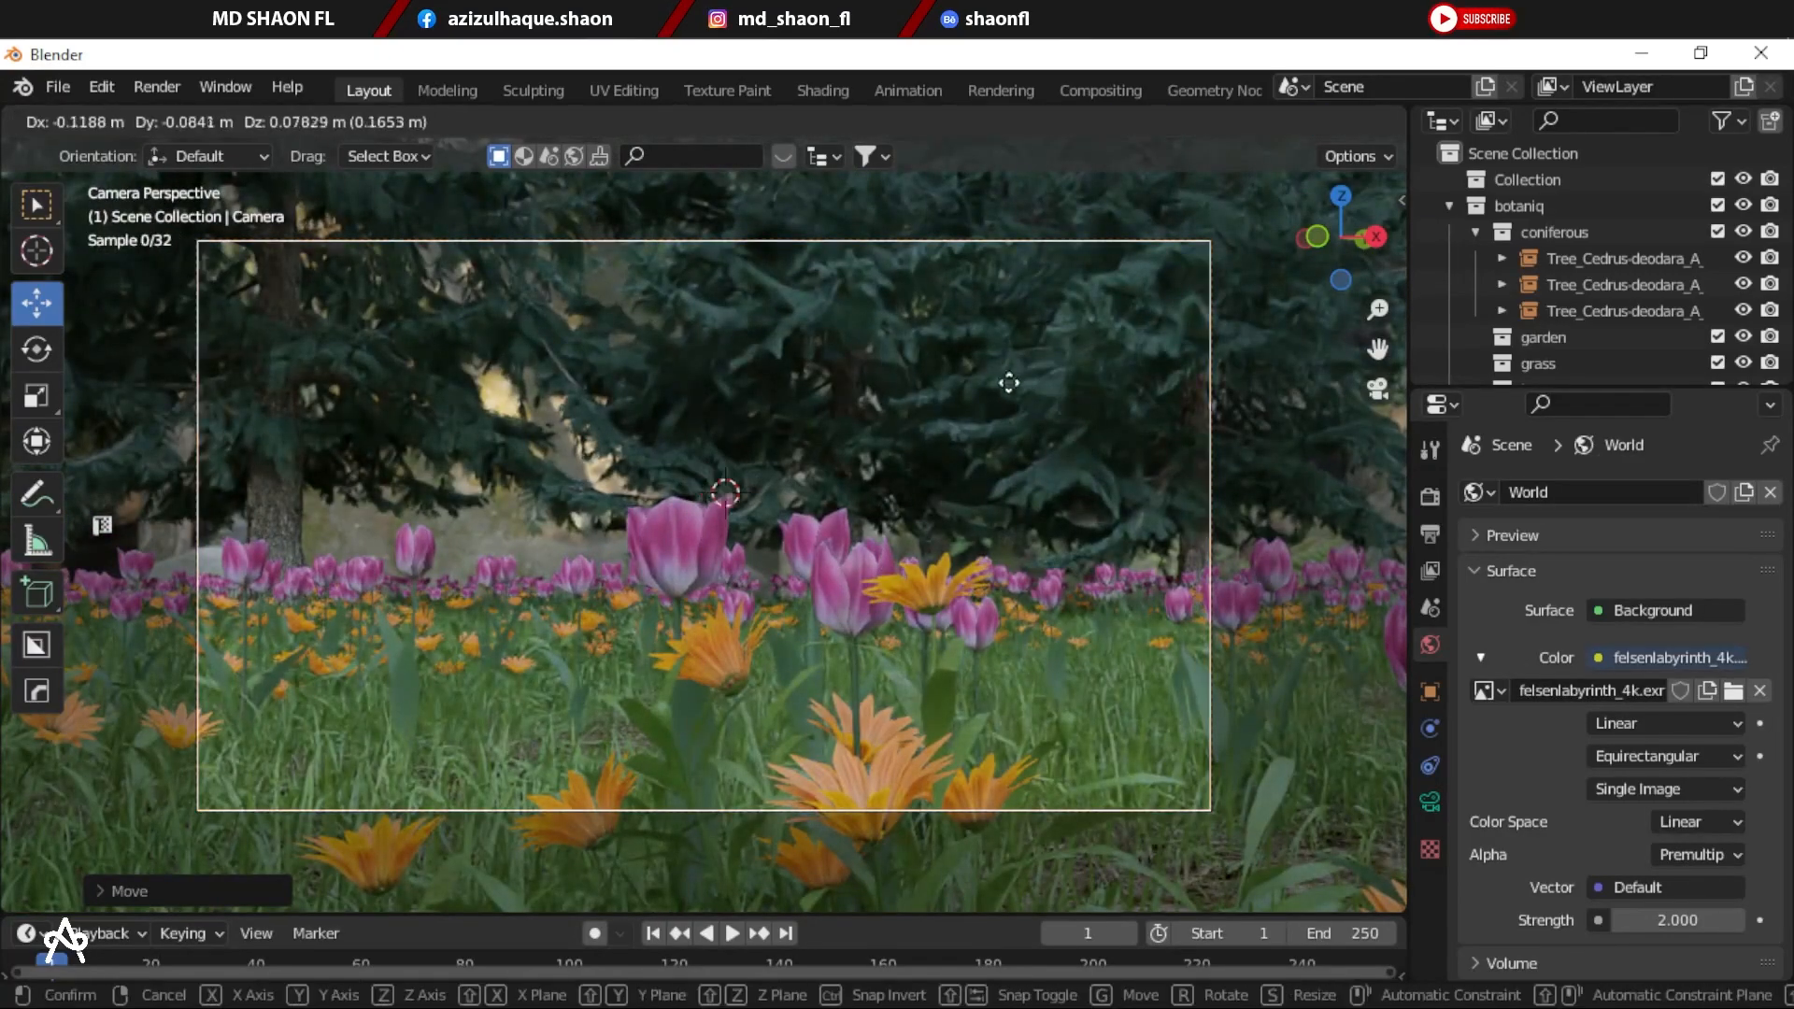
click(931, 383)
key(g)
key(z)
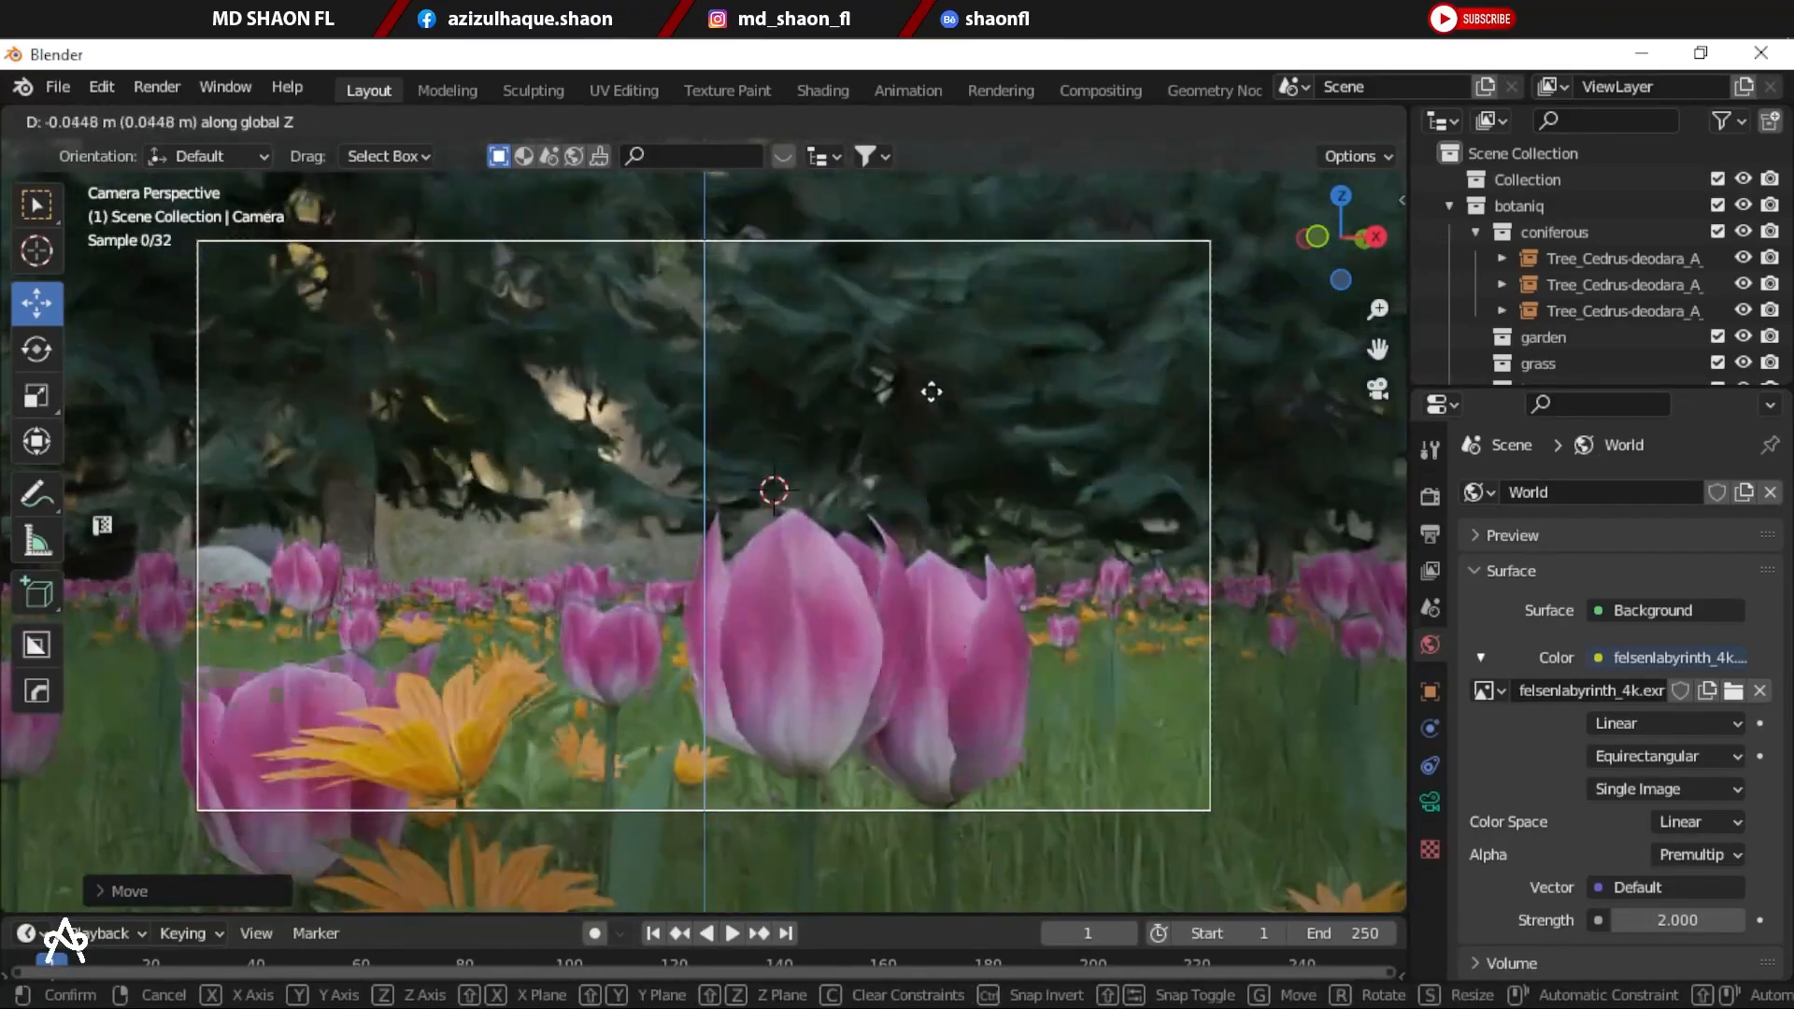
click(935, 400)
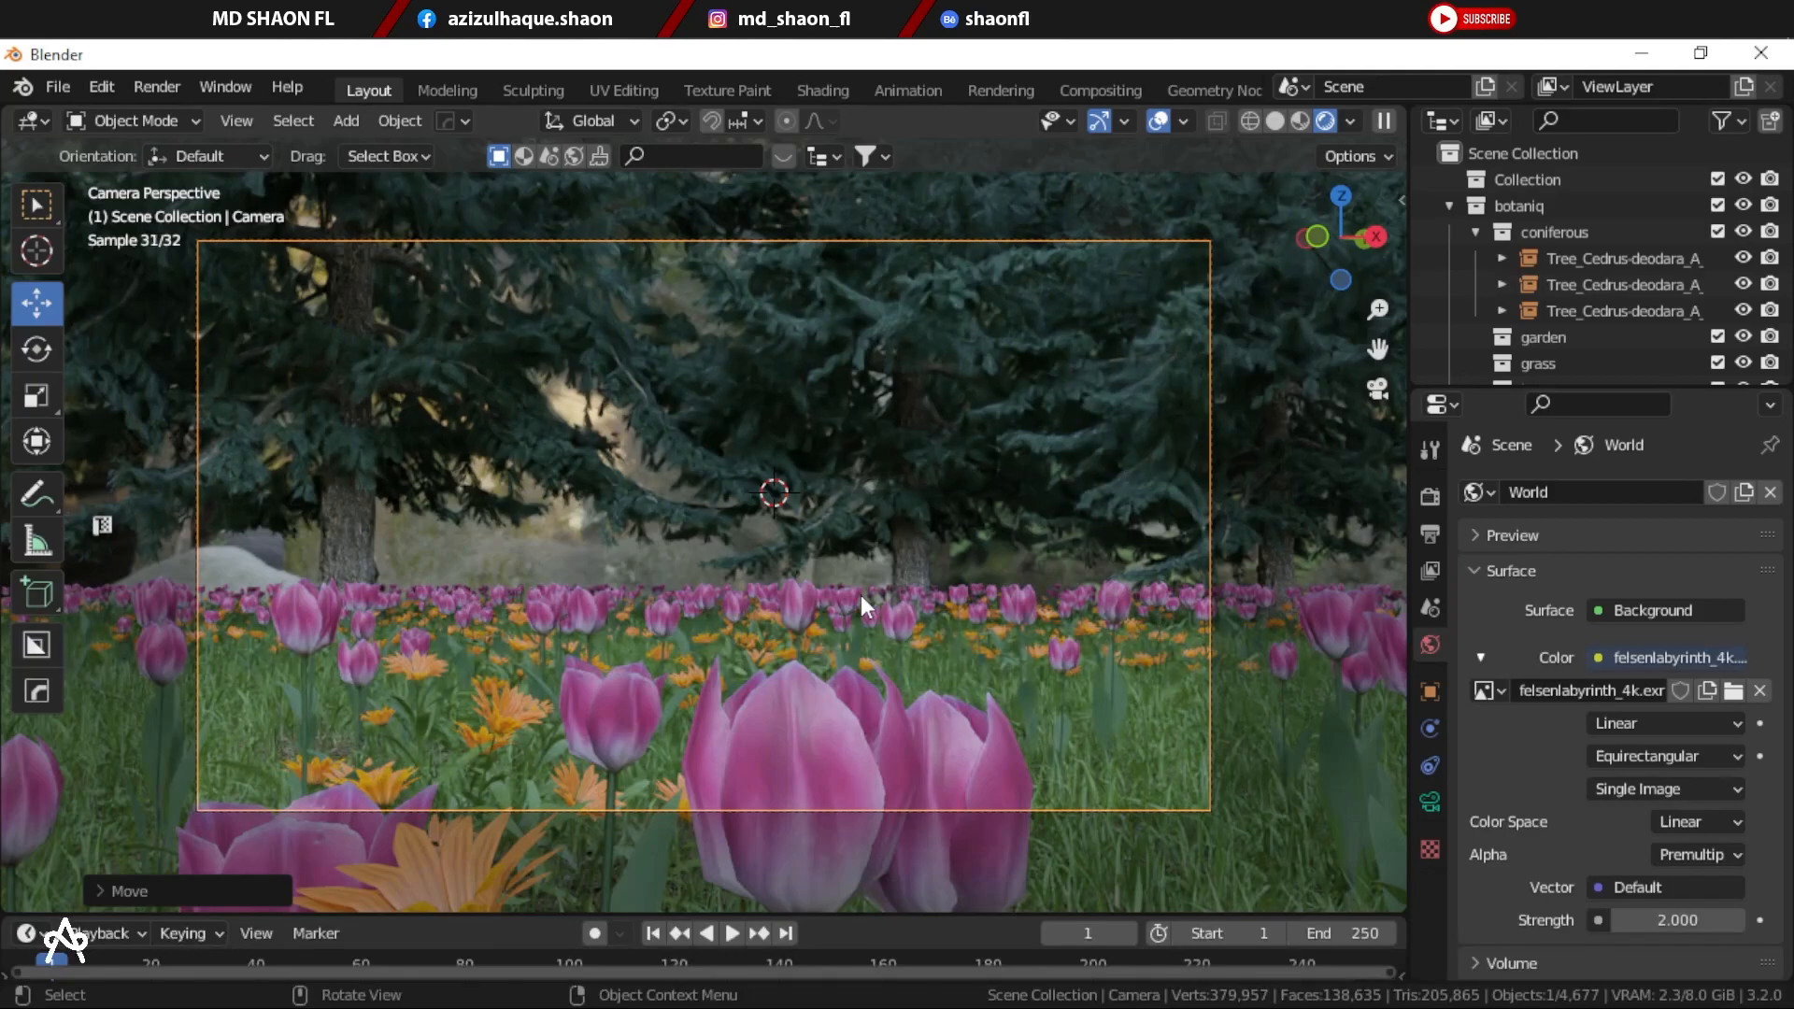
Step: Check the rendered camera framing of the tulips and cedars, and switch the viewport to solid shading
scroll(625, 710, up, 4)
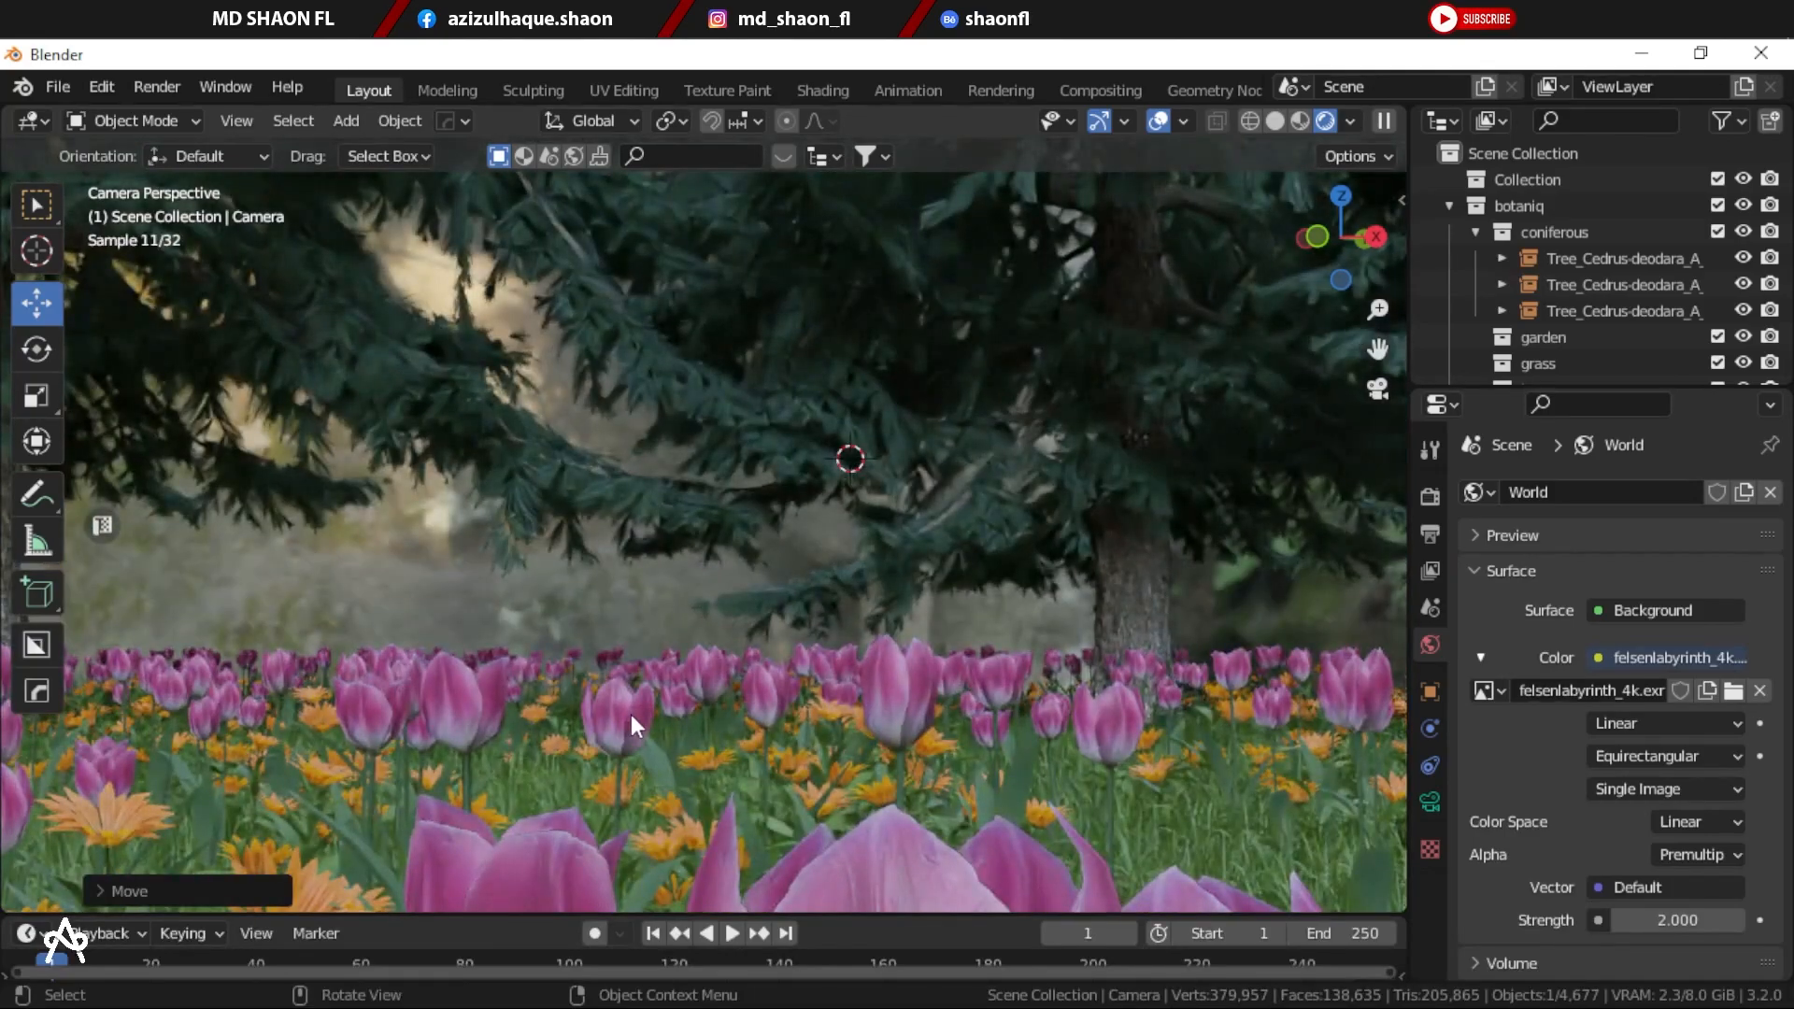
scroll(630, 713, down, 3)
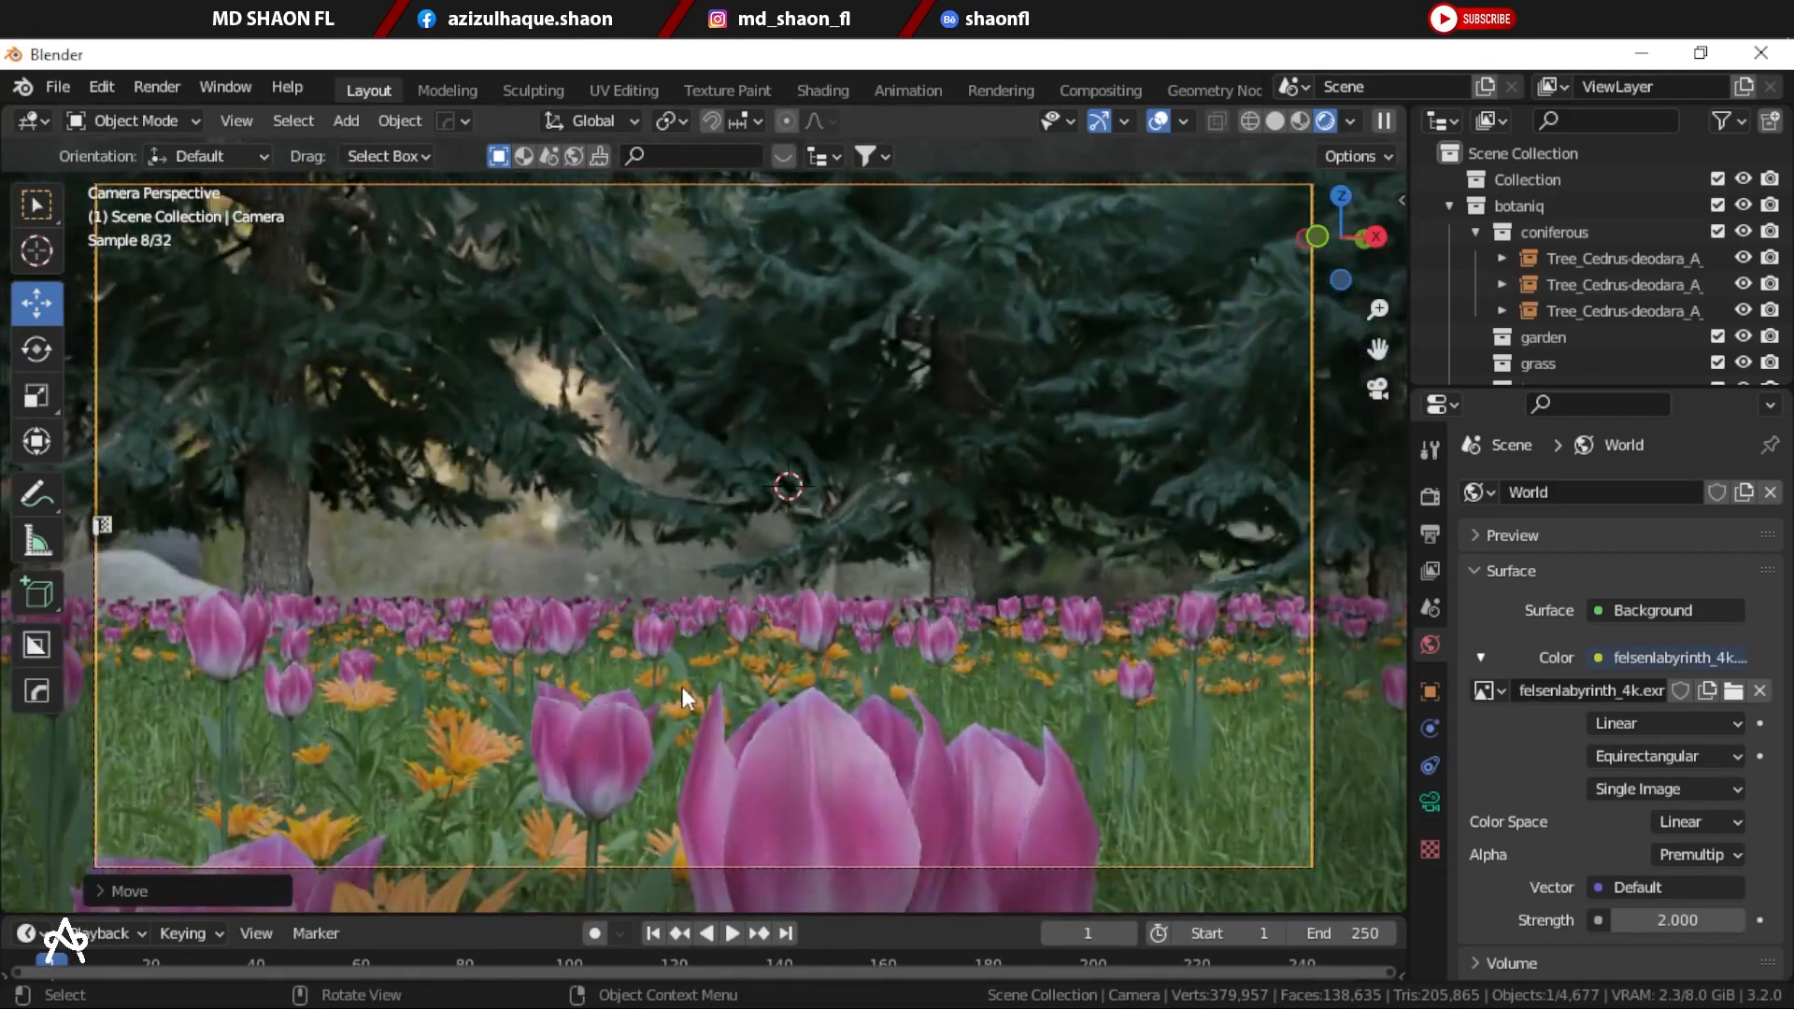
scroll(682, 686, down, 2)
key(z)
click(899, 643)
Step: Examine the flower field, the three cedars and the camera placement from outside the camera, and return to the camera view
middle_drag(806, 600, 710, 609)
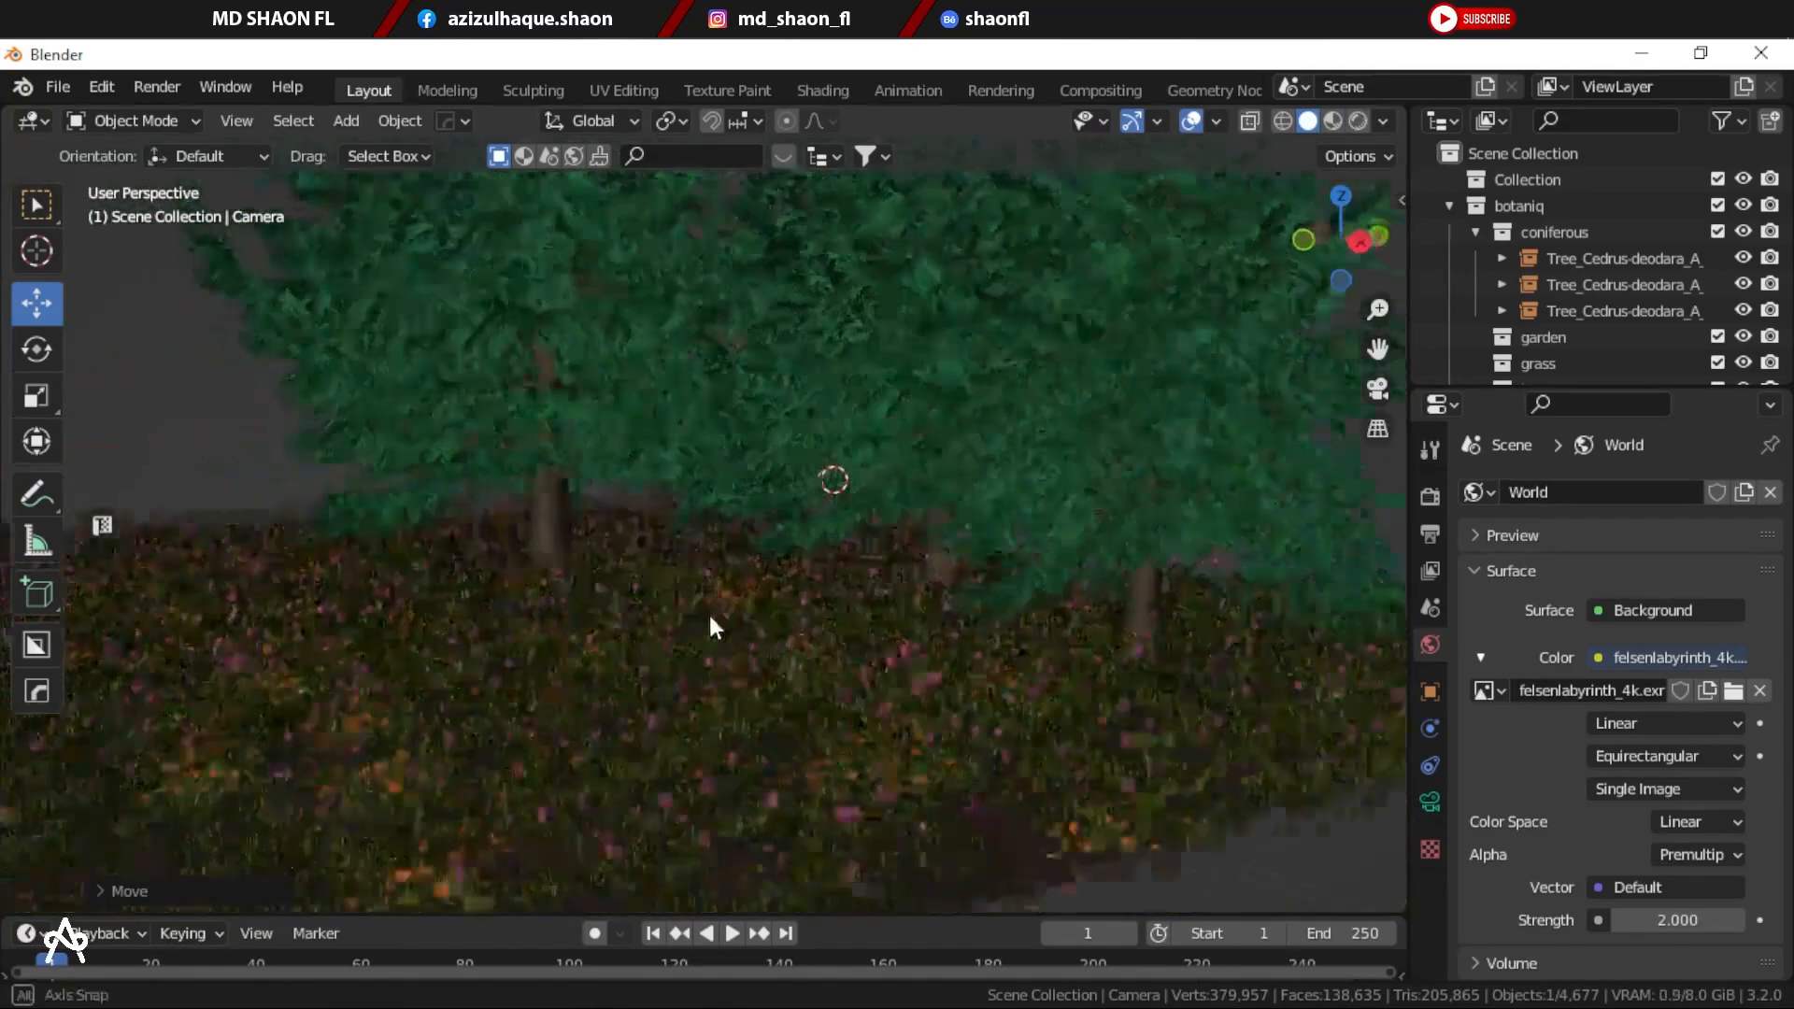
scroll(710, 609, down, 5)
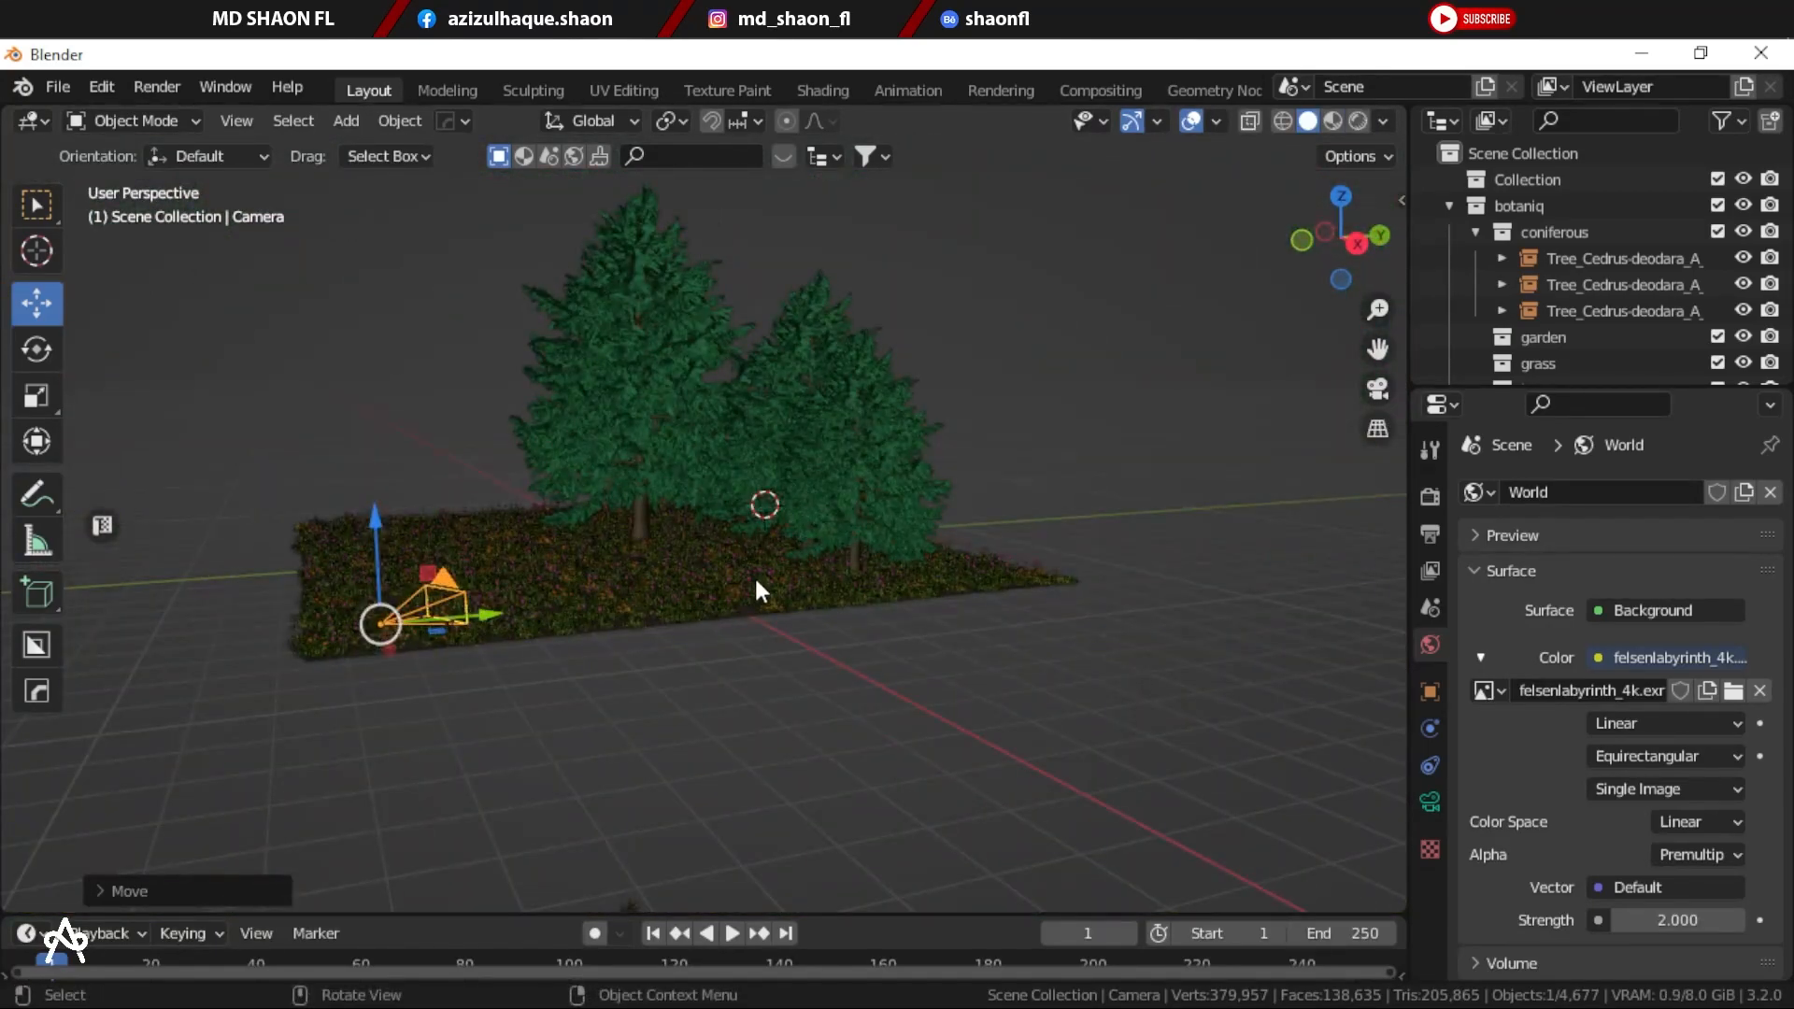
scroll(757, 586, up, 3)
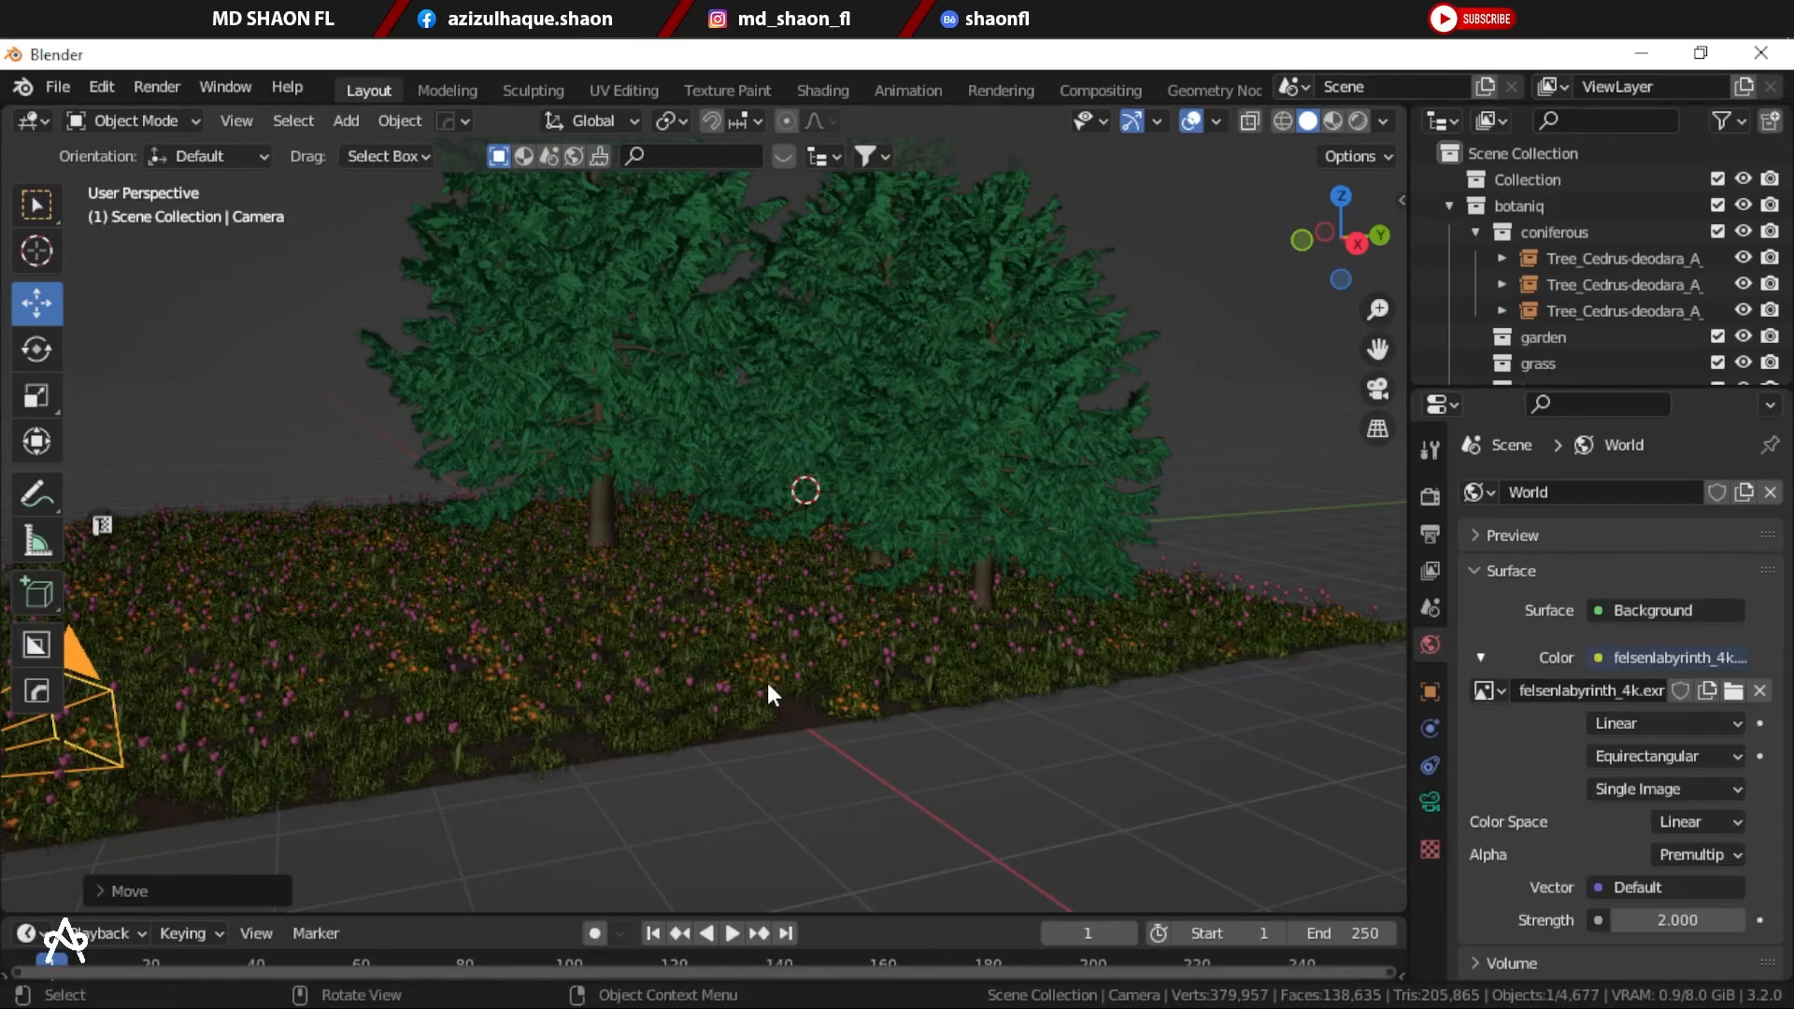
scroll(766, 691, down, 5)
middle_drag(815, 644, 901, 661)
scroll(901, 657, up, 3)
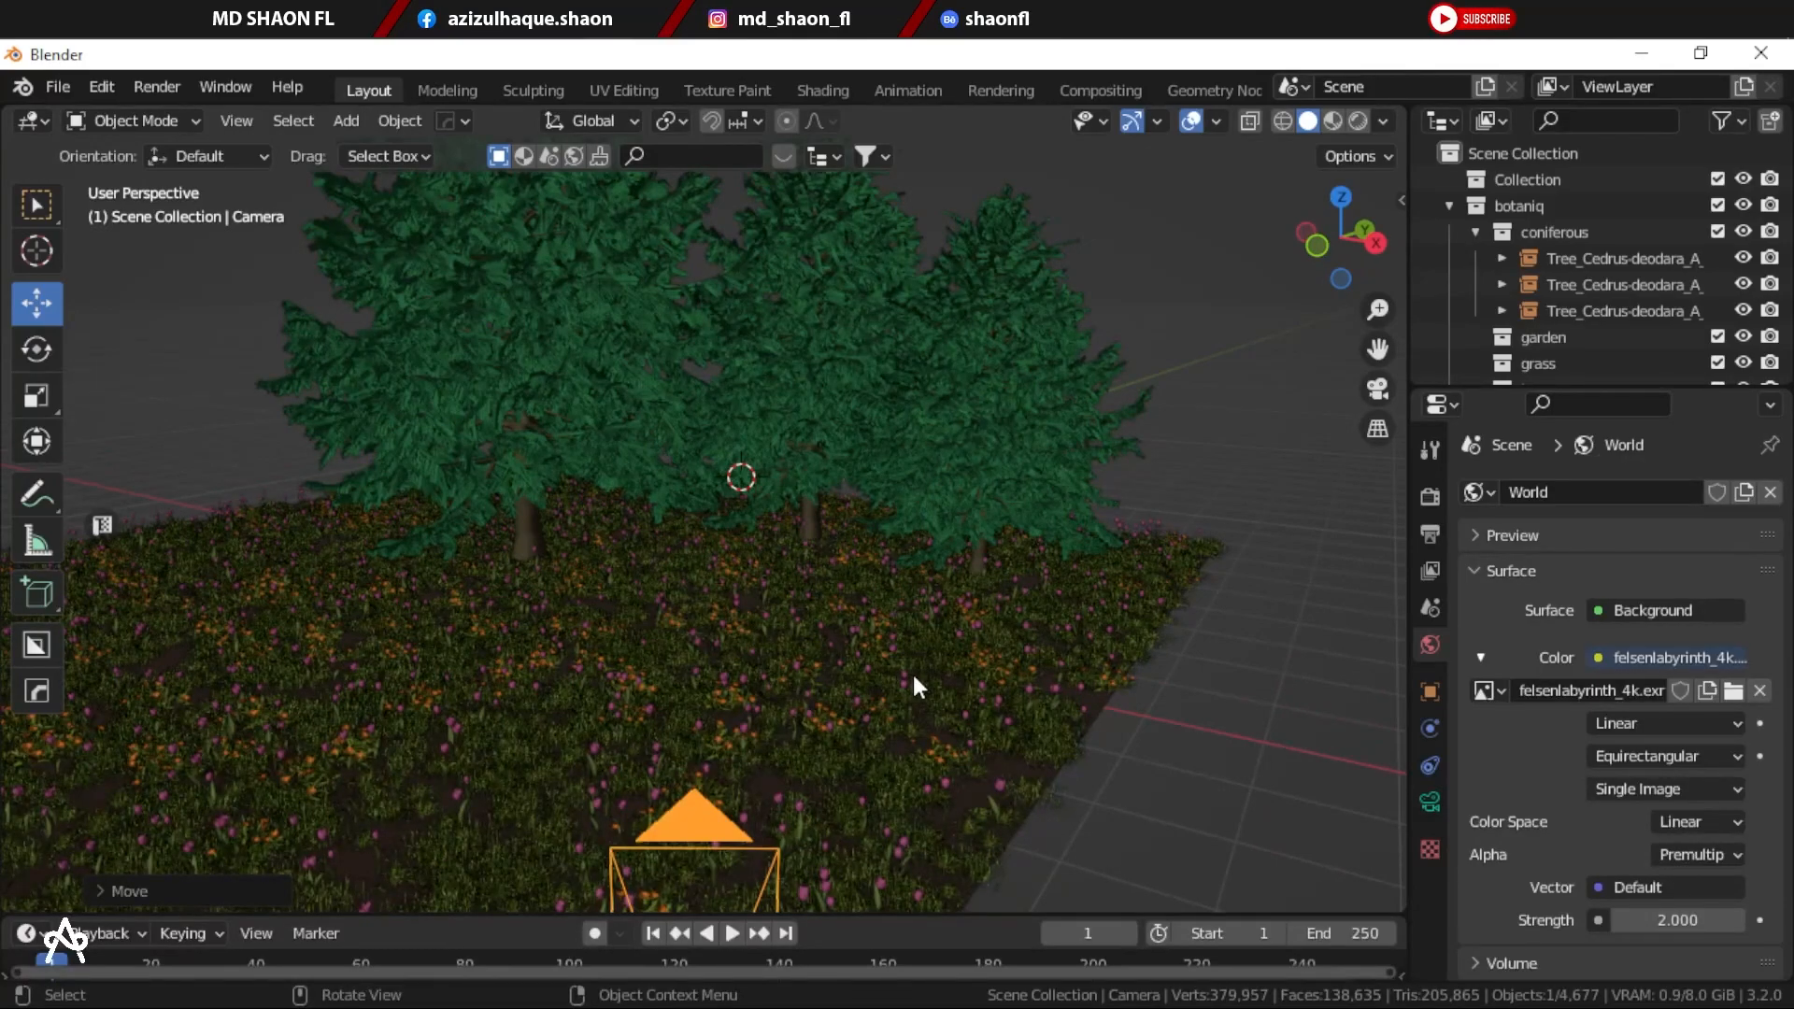
scroll(895, 677, up, 1)
scroll(889, 685, down, 5)
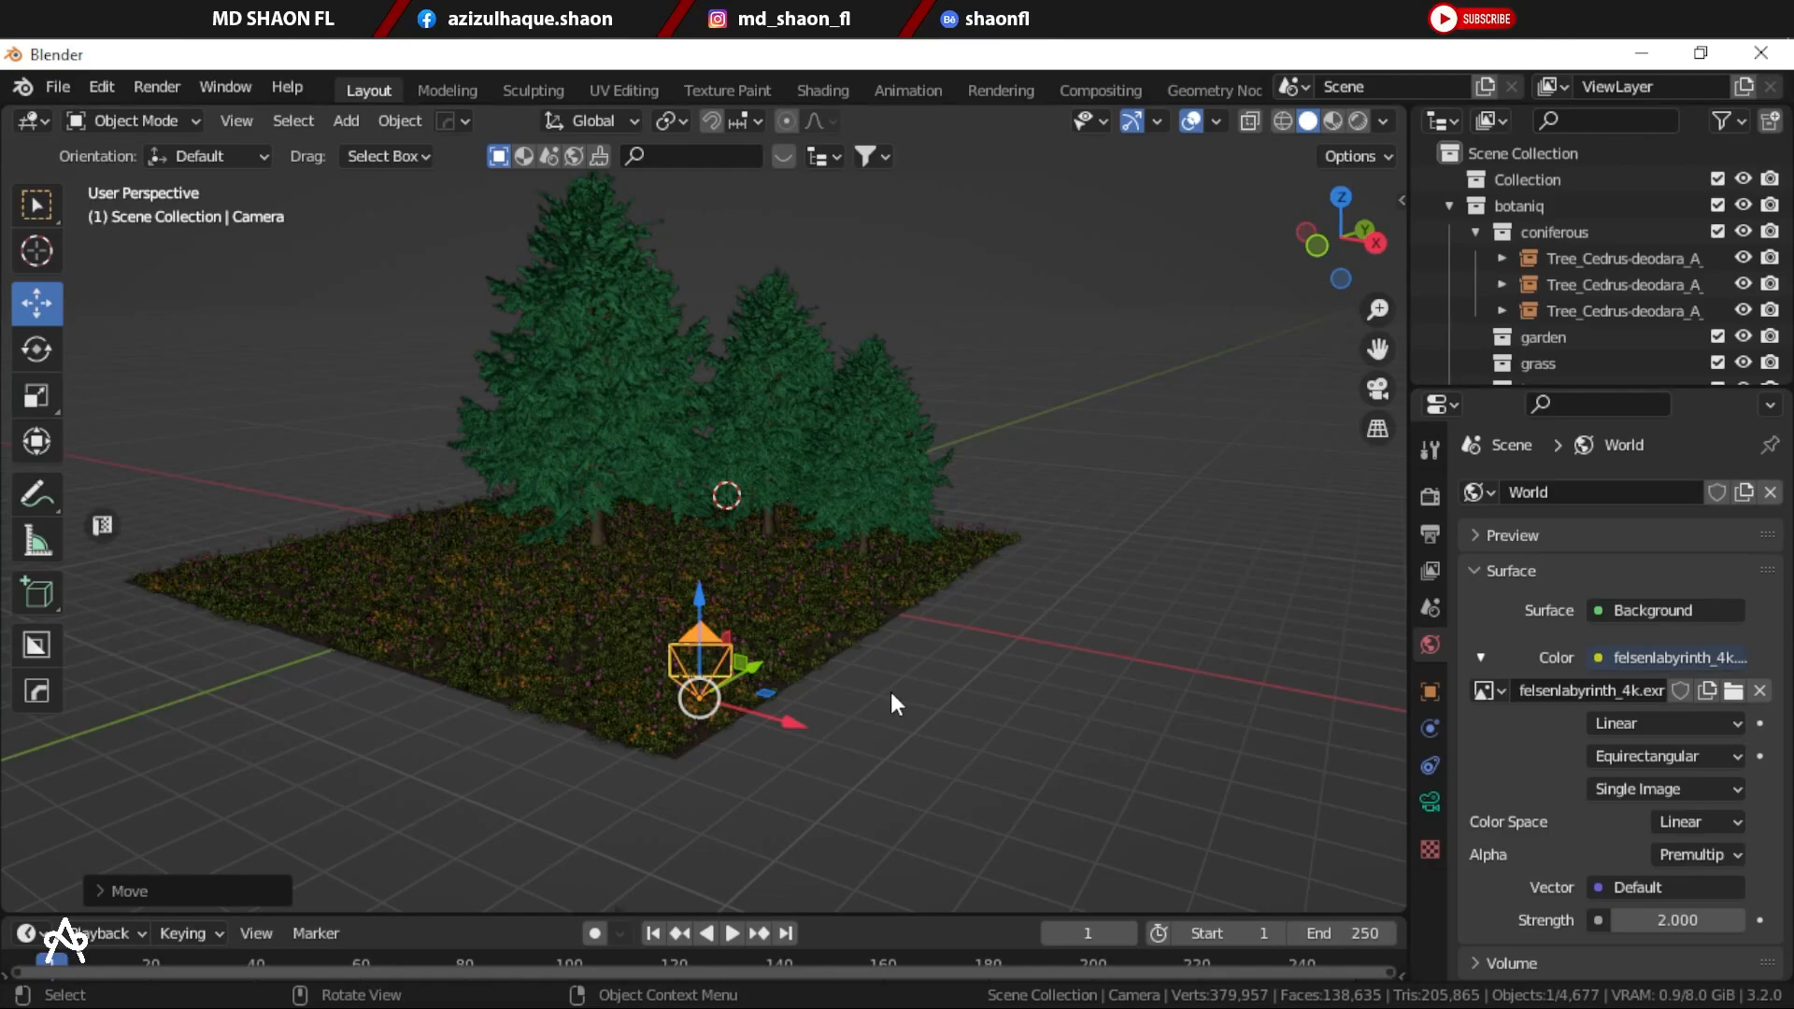
scroll(661, 721, up, 2)
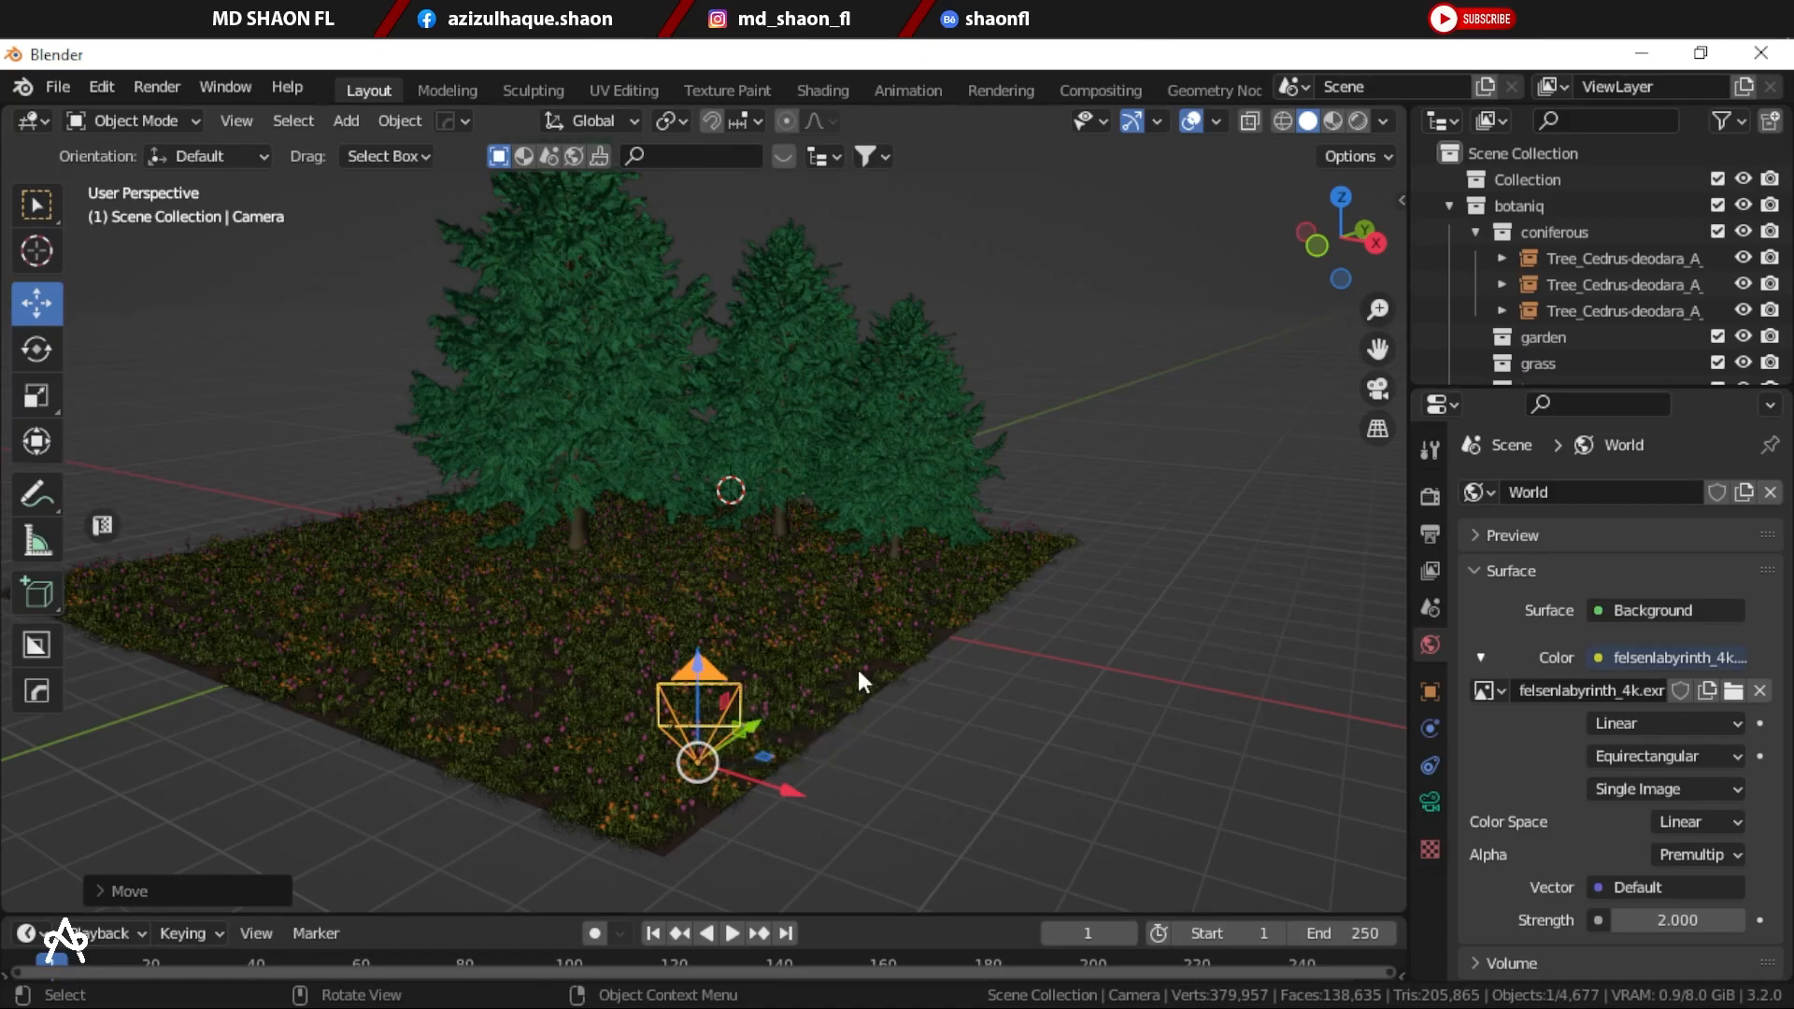
scroll(845, 710, up, 4)
mouse_move(861, 678)
middle_down()
mouse_move(787, 590)
mouse_move(865, 618)
mouse_move(887, 664)
middle_up()
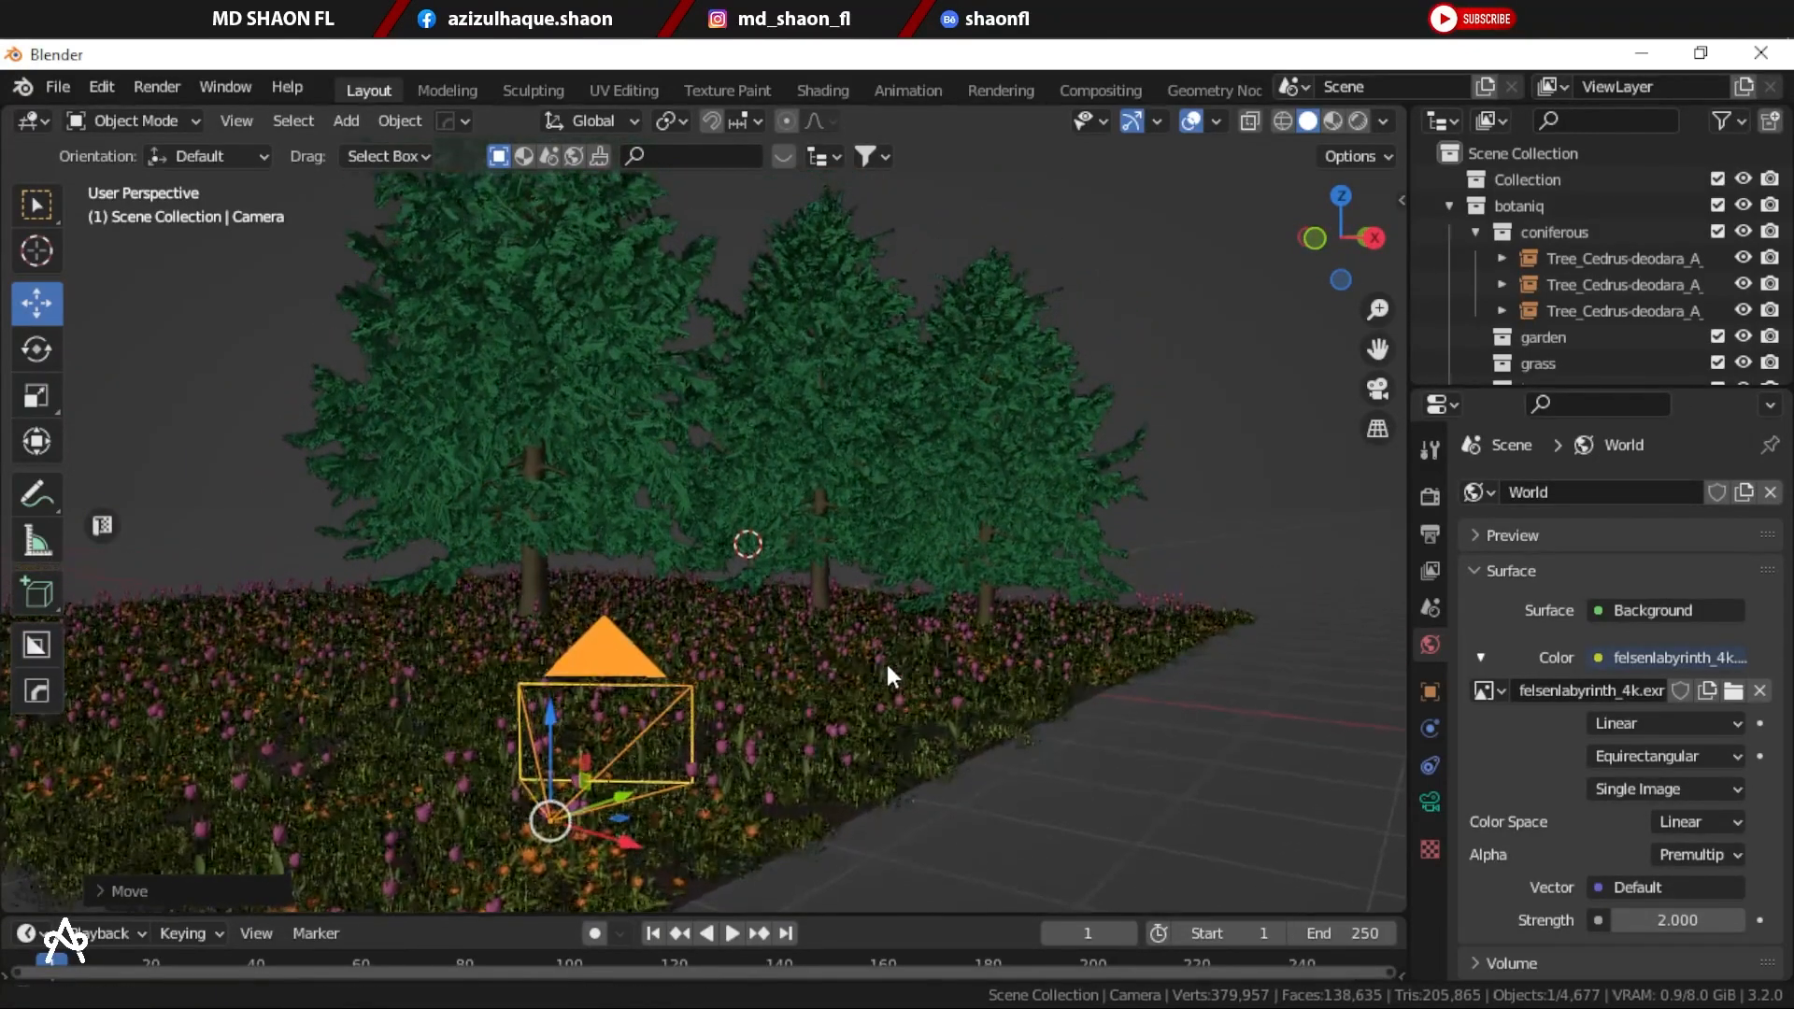
scroll(871, 658, up, 3)
scroll(852, 670, down, 1)
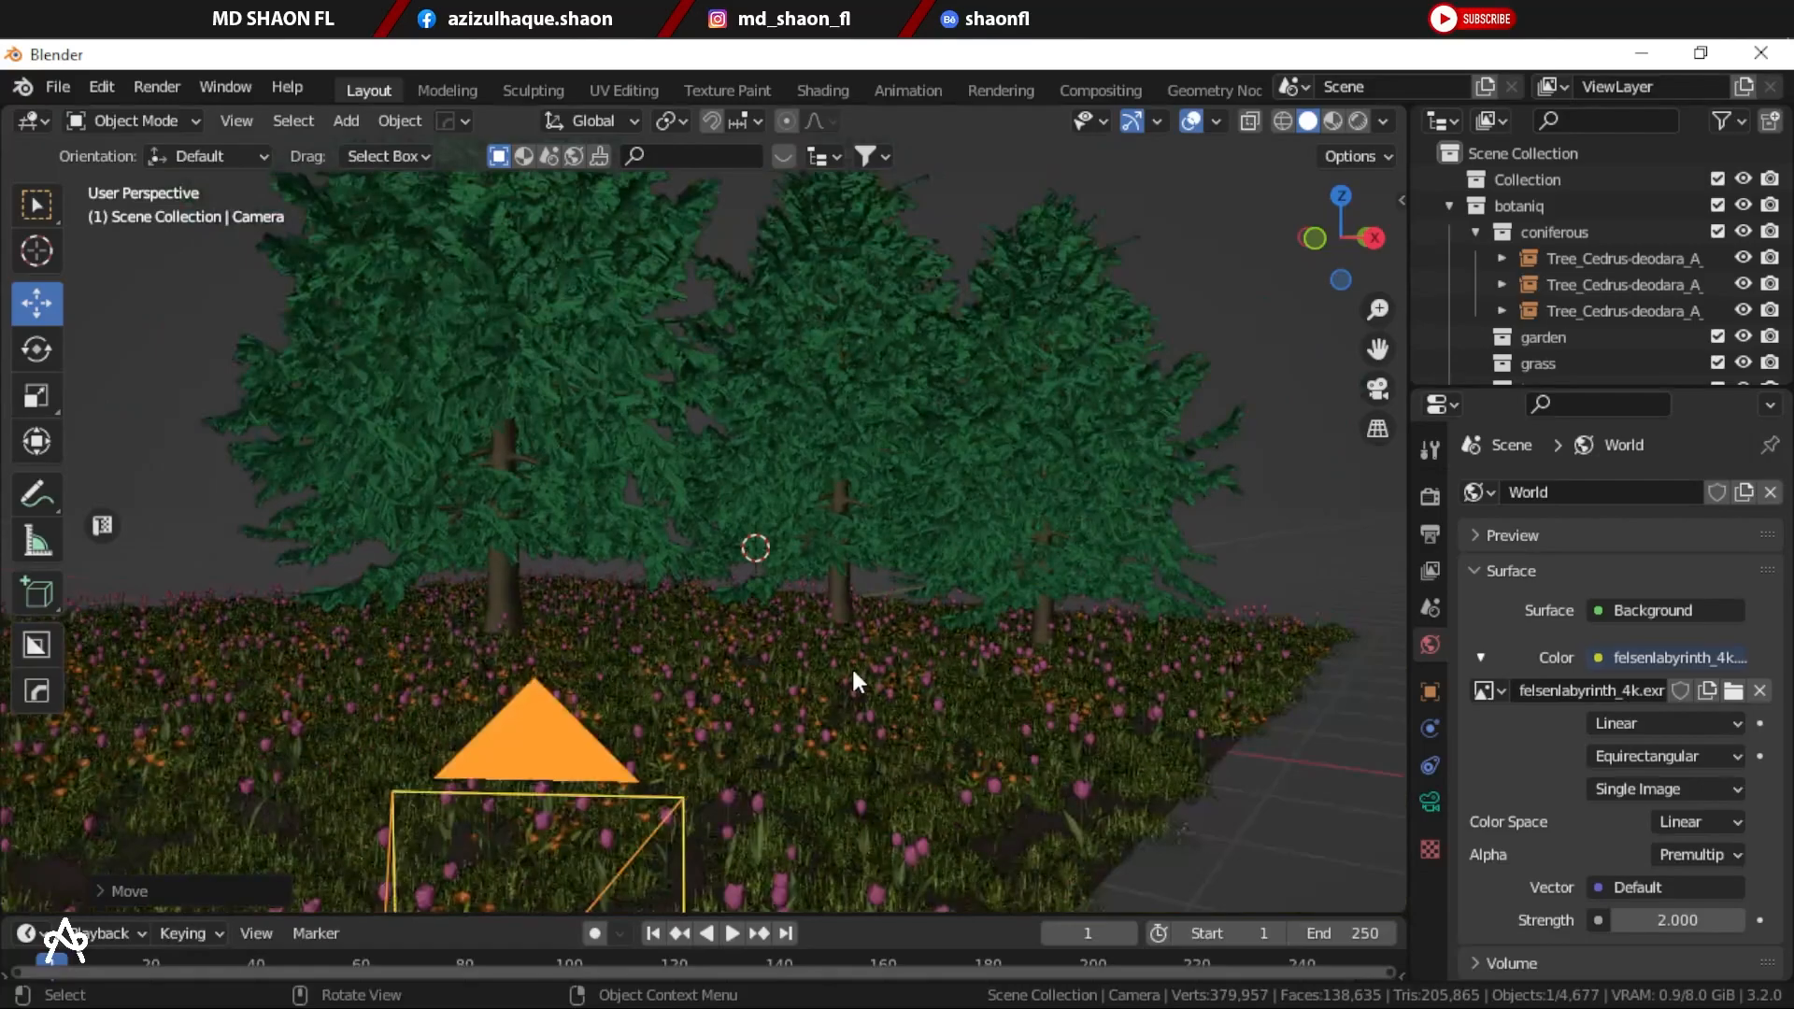
shift+middle_drag(749, 671, 749, 714)
scroll(745, 715, up, 3)
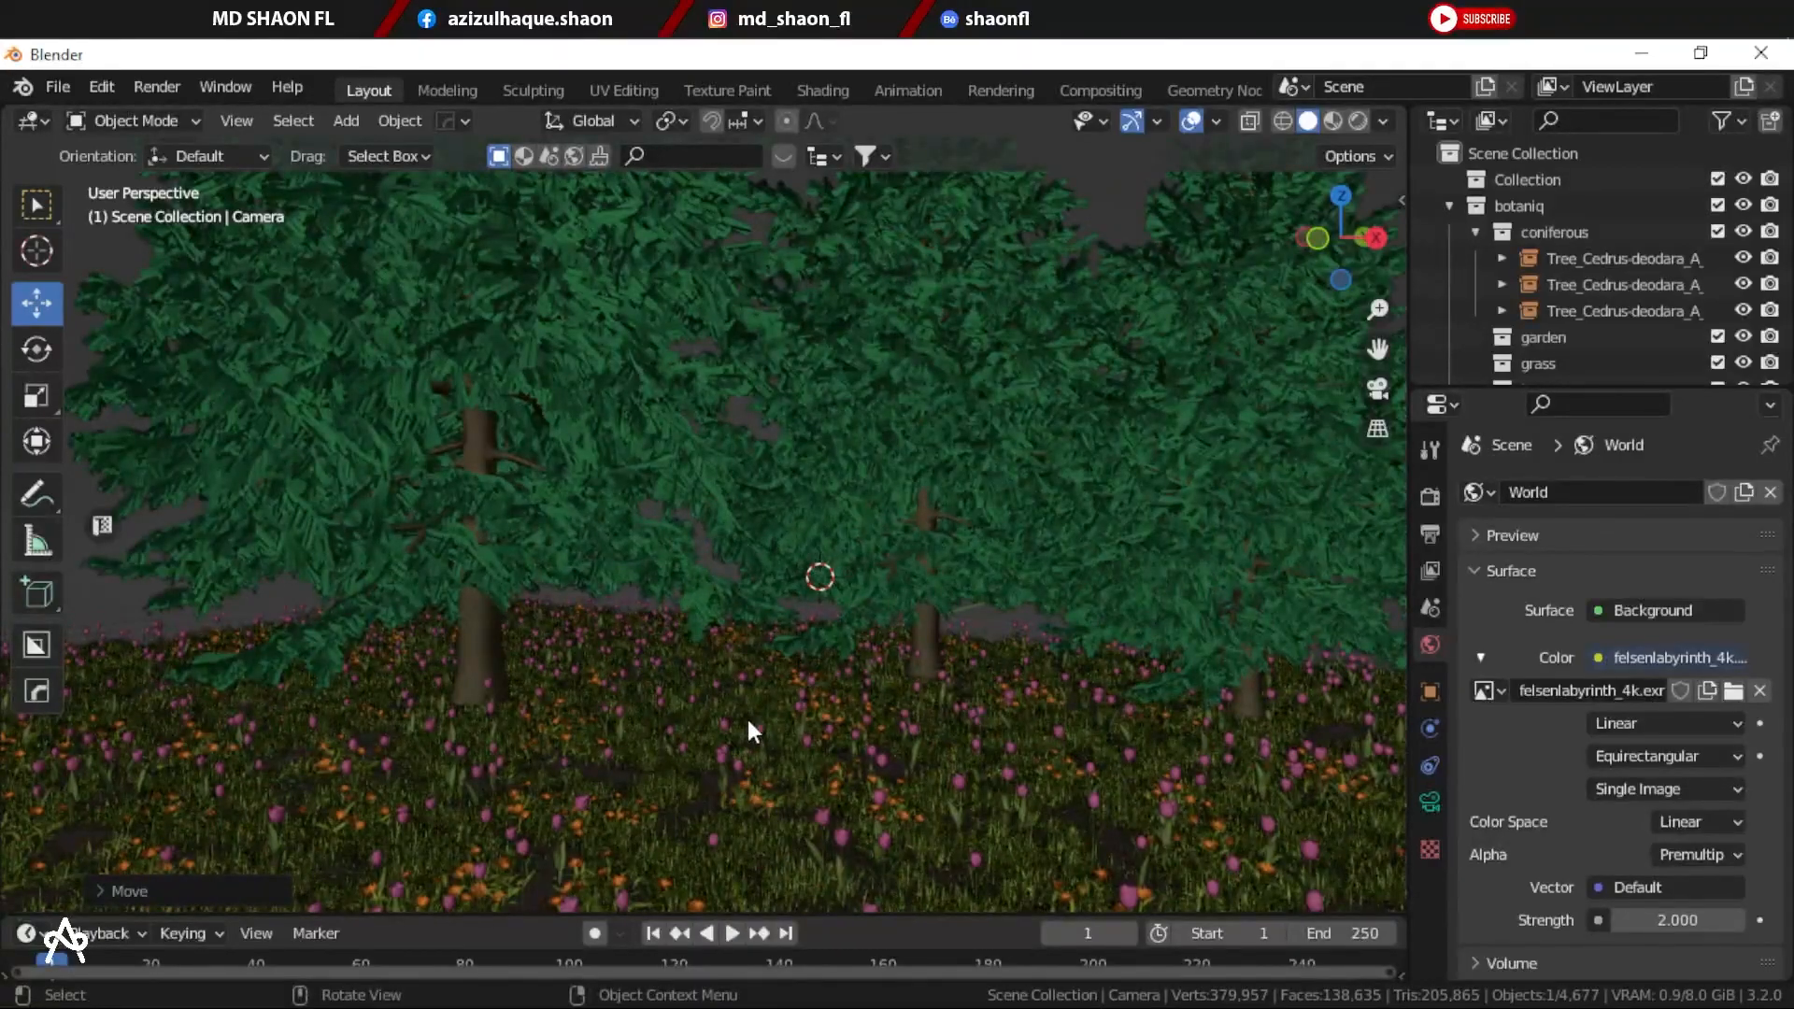
key(KP_0)
scroll(747, 719, up, 3)
scroll(803, 707, down, 3)
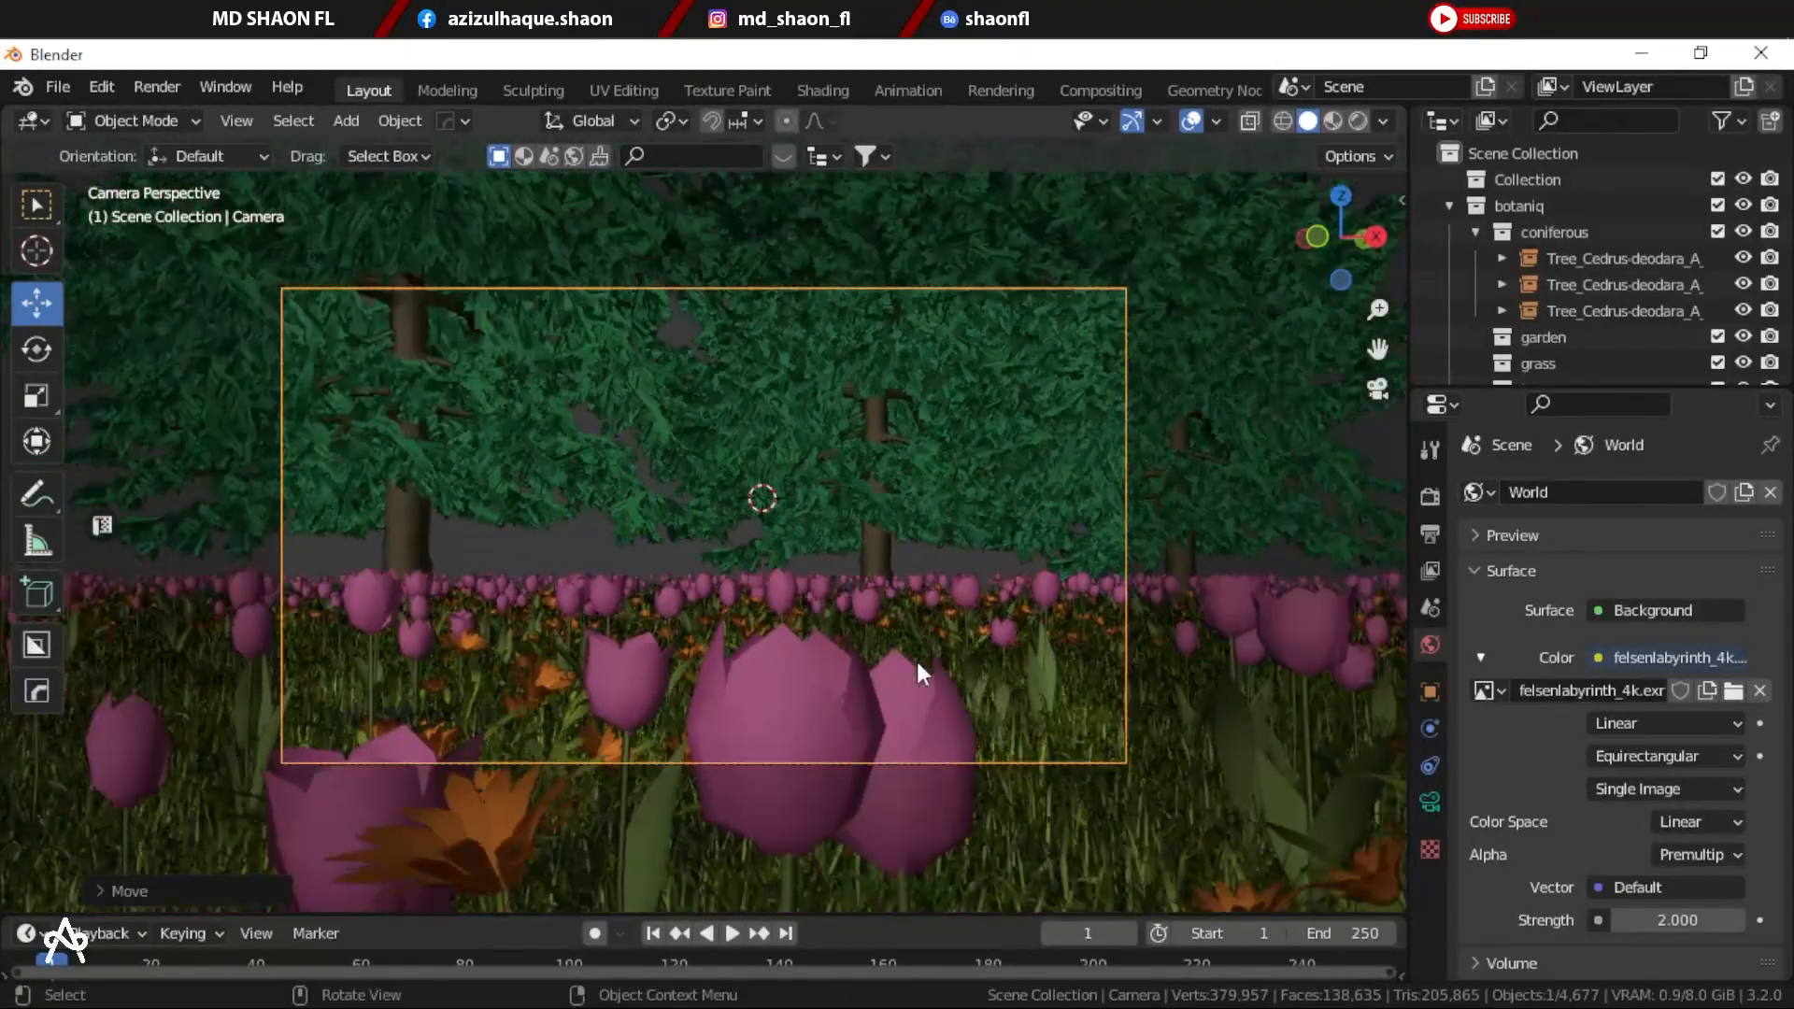